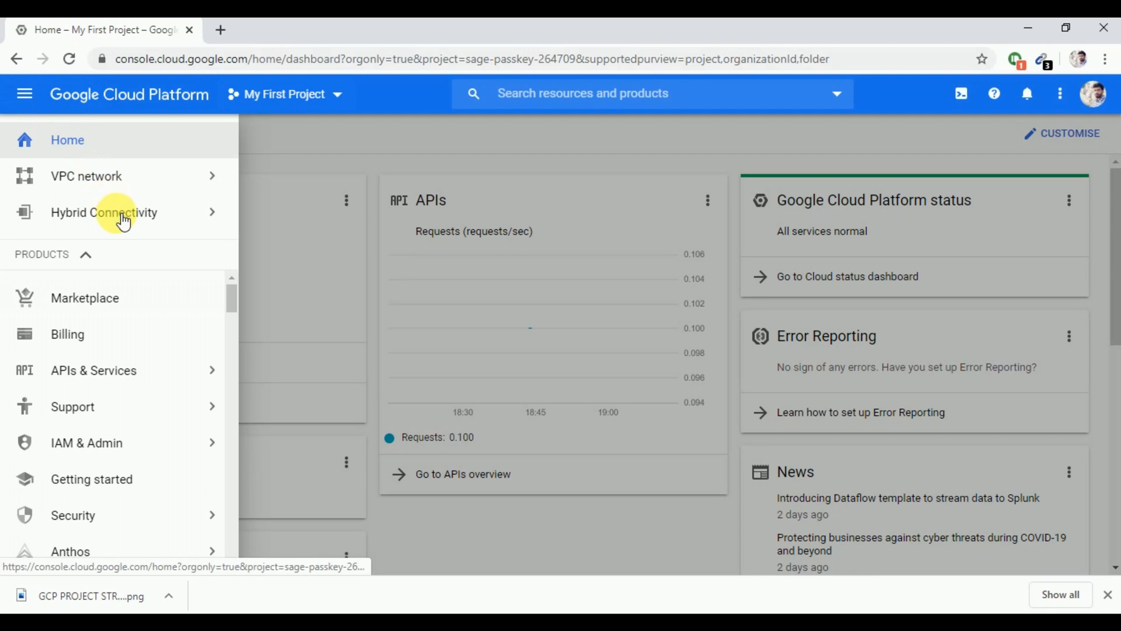
Go to IAM & Admin > Manage resources and begin creating a new project.
mouse_move(152, 445)
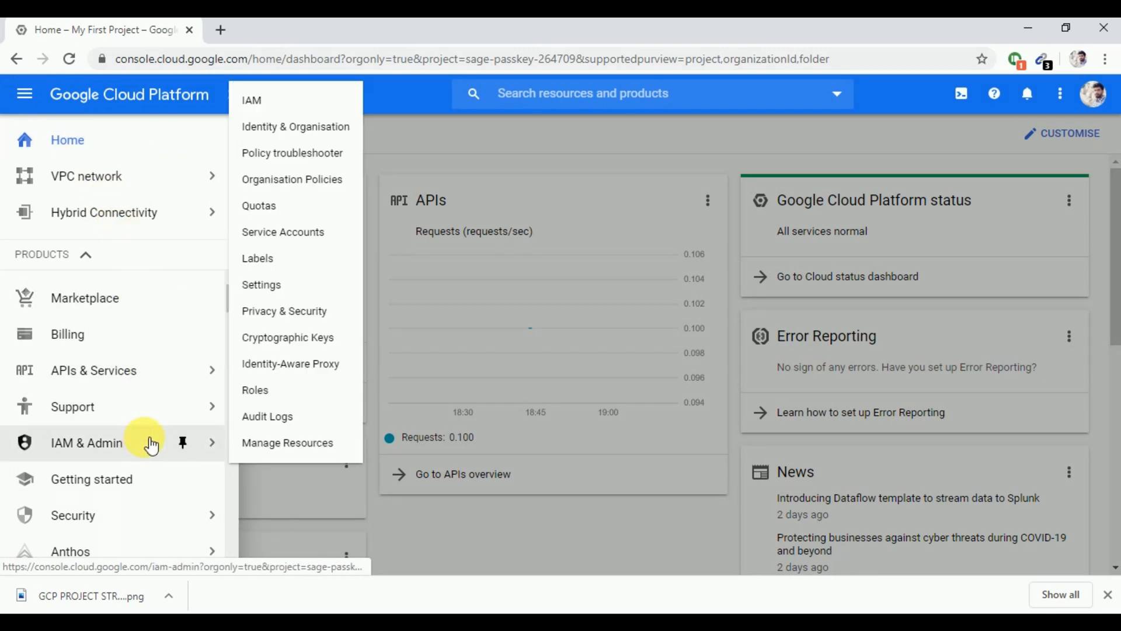
click(311, 453)
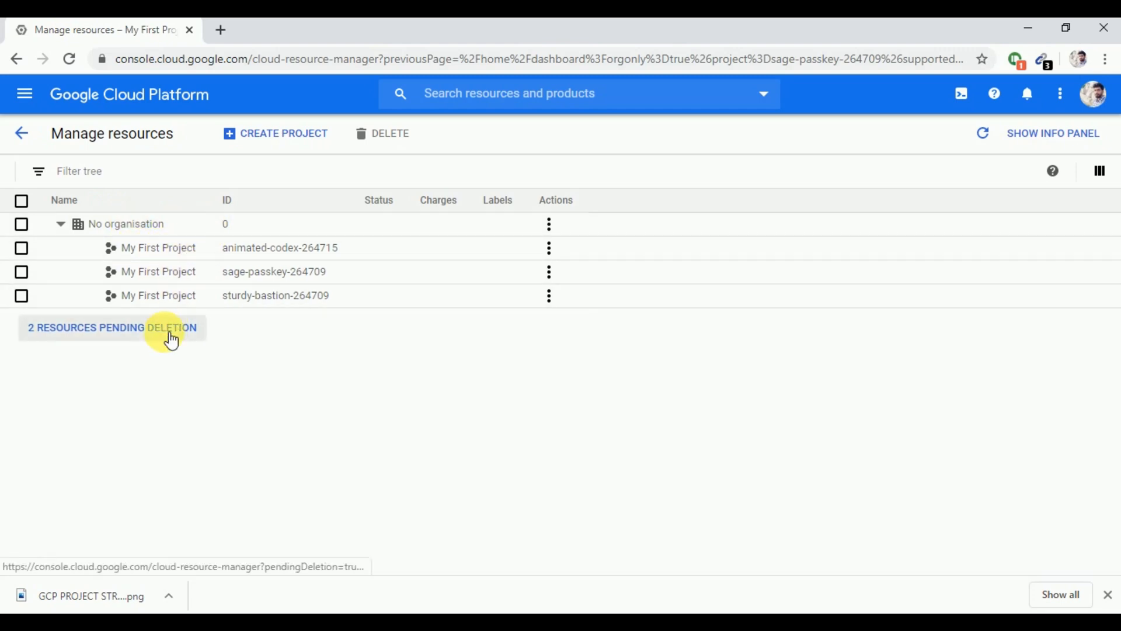
click(267, 146)
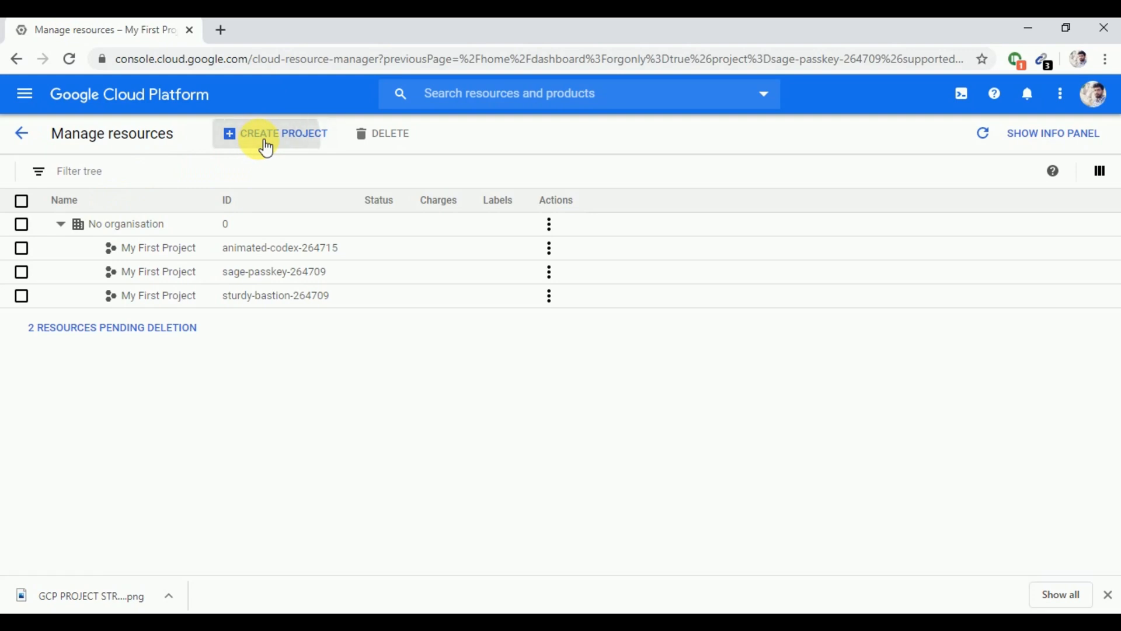
Check the Cloud VPN diagram slide, then select the 57825 suffix in the default project name.
click(564, 376)
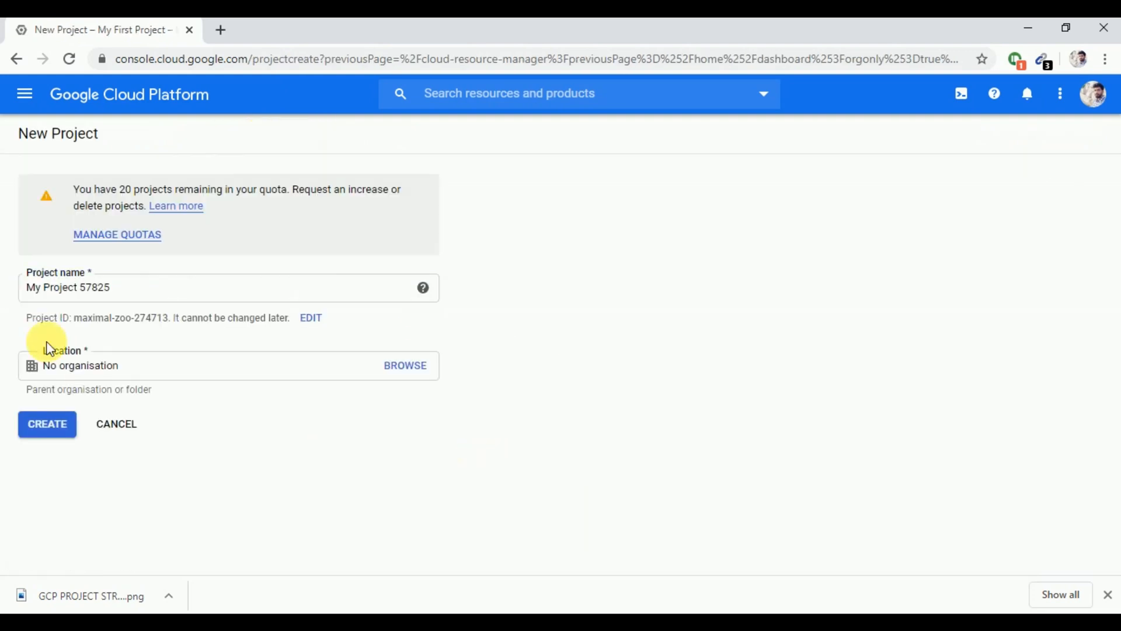
click(708, 612)
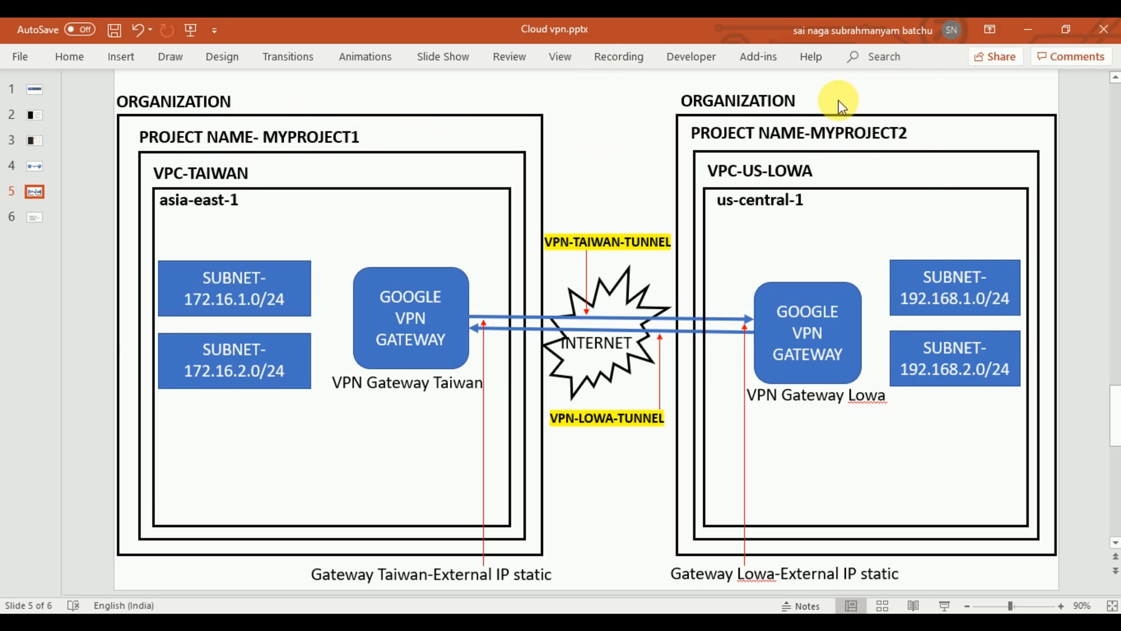
key(alt+Tab)
drag(125, 288, 87, 302)
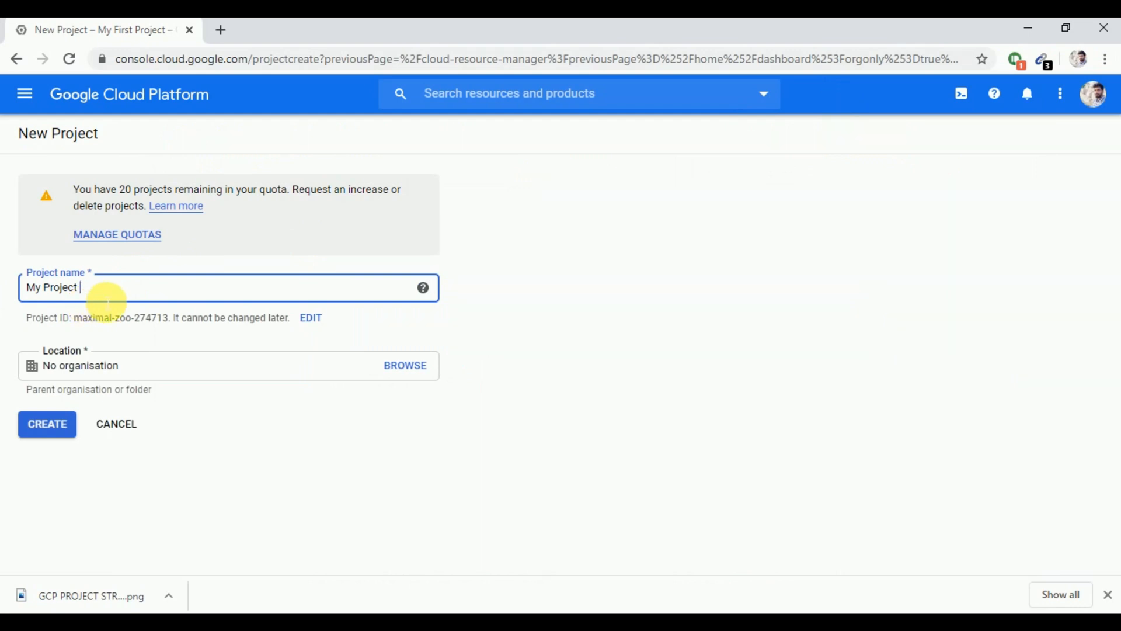
Set the My Project1 location to No organisation.
click(400, 369)
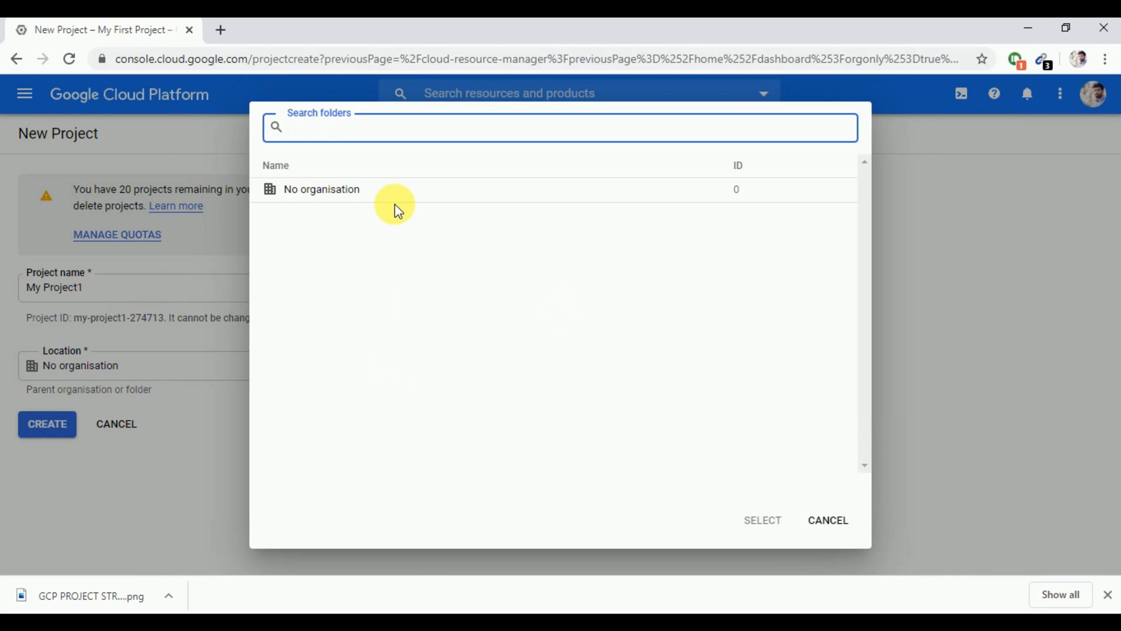
click(432, 206)
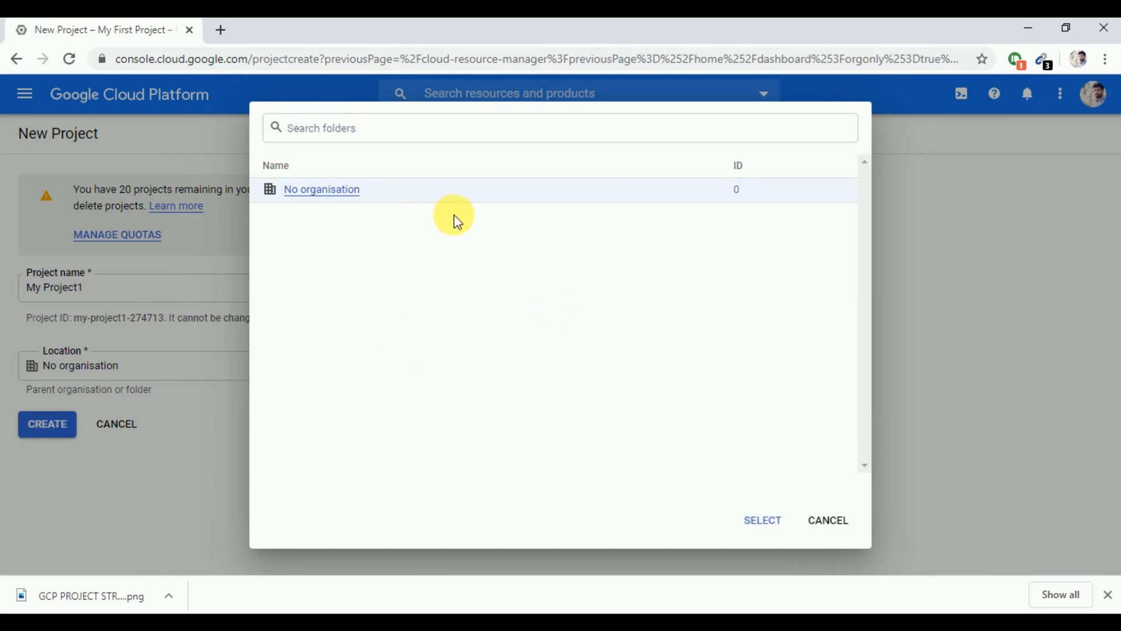
click(766, 523)
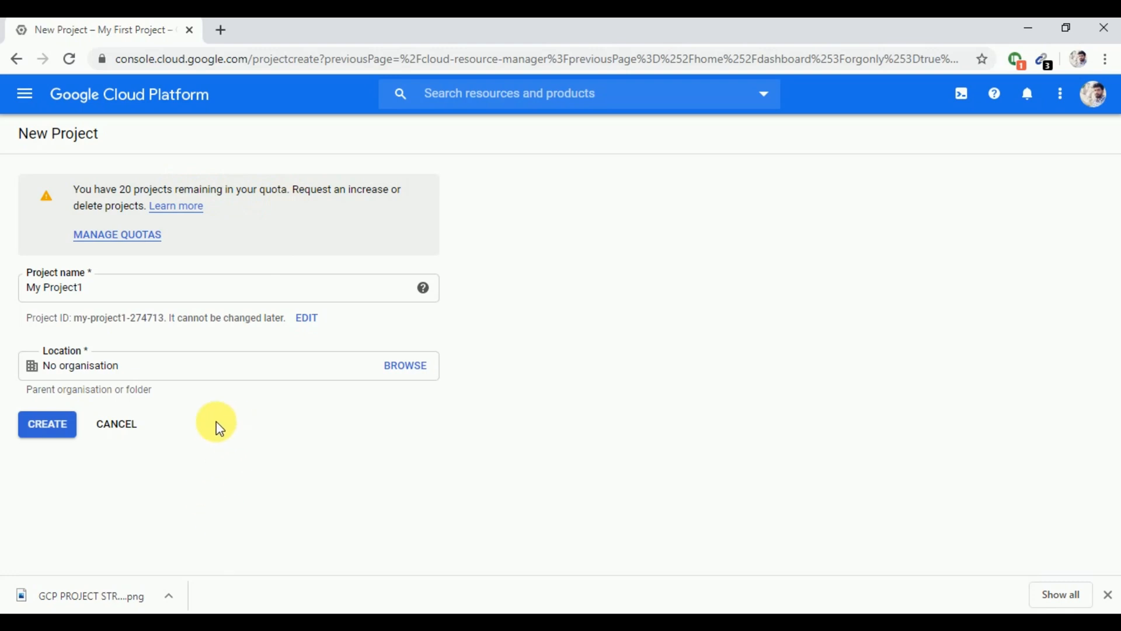
Create My Project1, dismiss the notifications, and start a second new project.
click(61, 428)
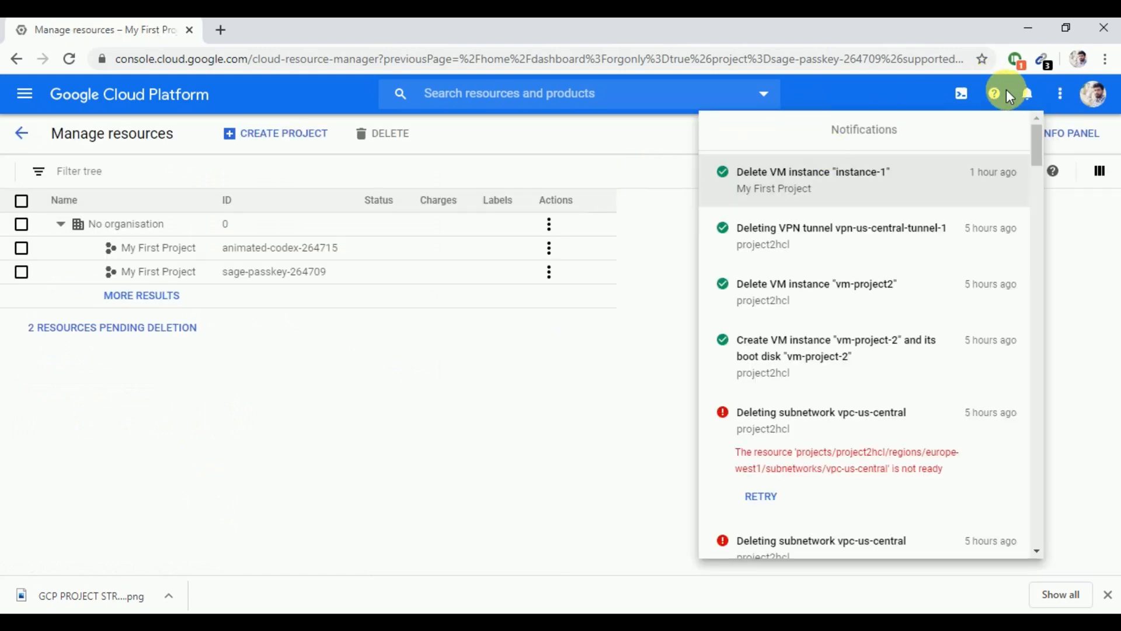
click(887, 99)
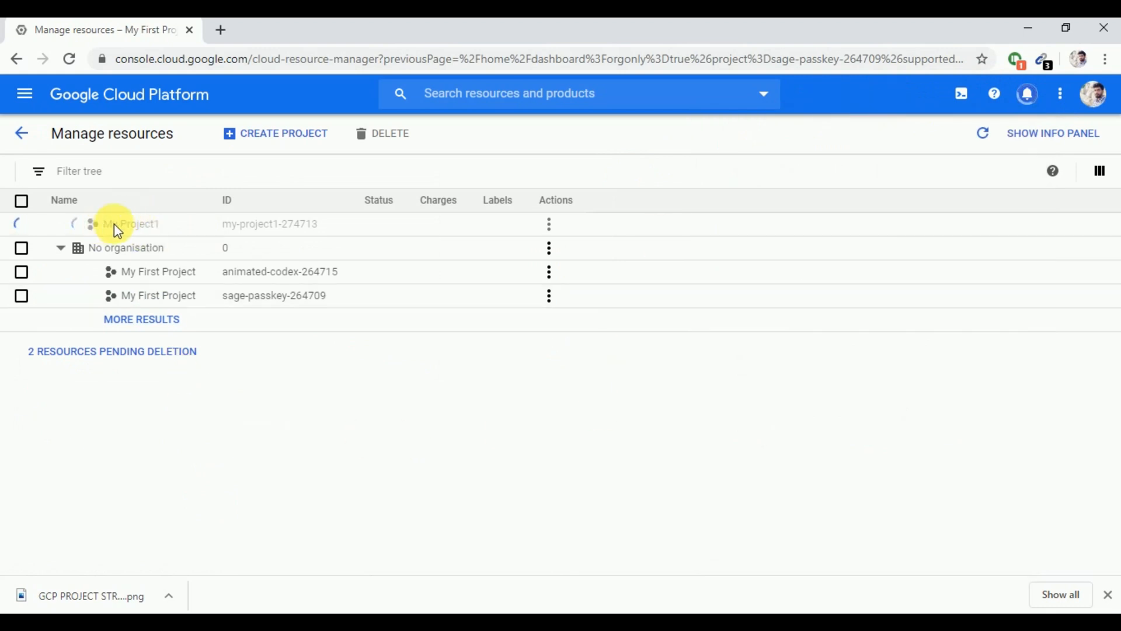
click(296, 139)
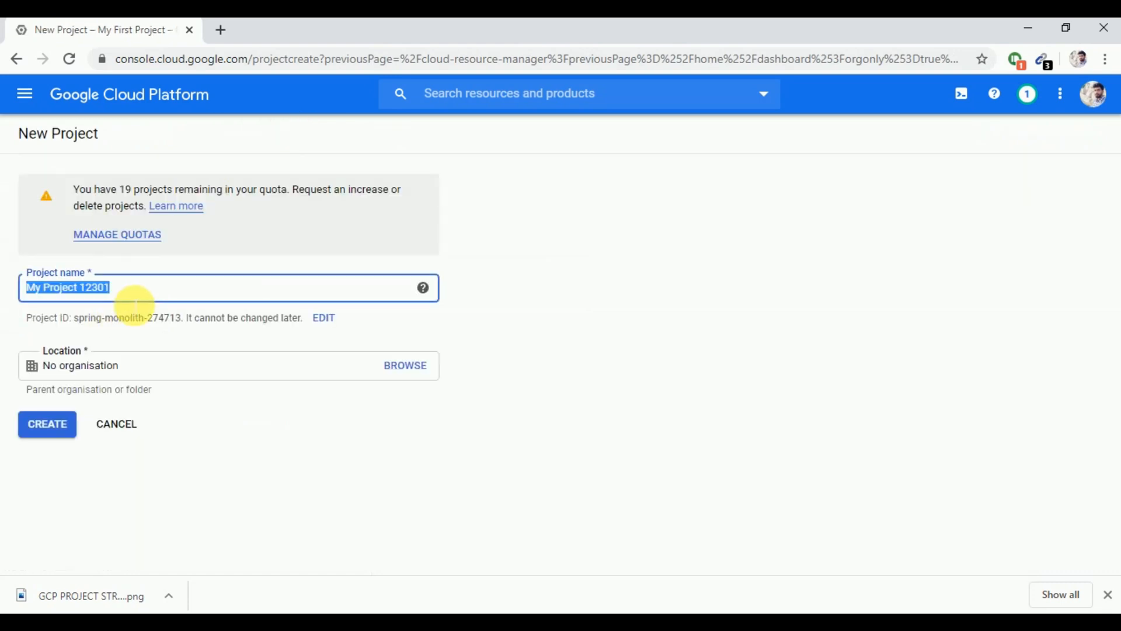
Rename the default project to My Project2 and create it.
click(169, 321)
click(199, 292)
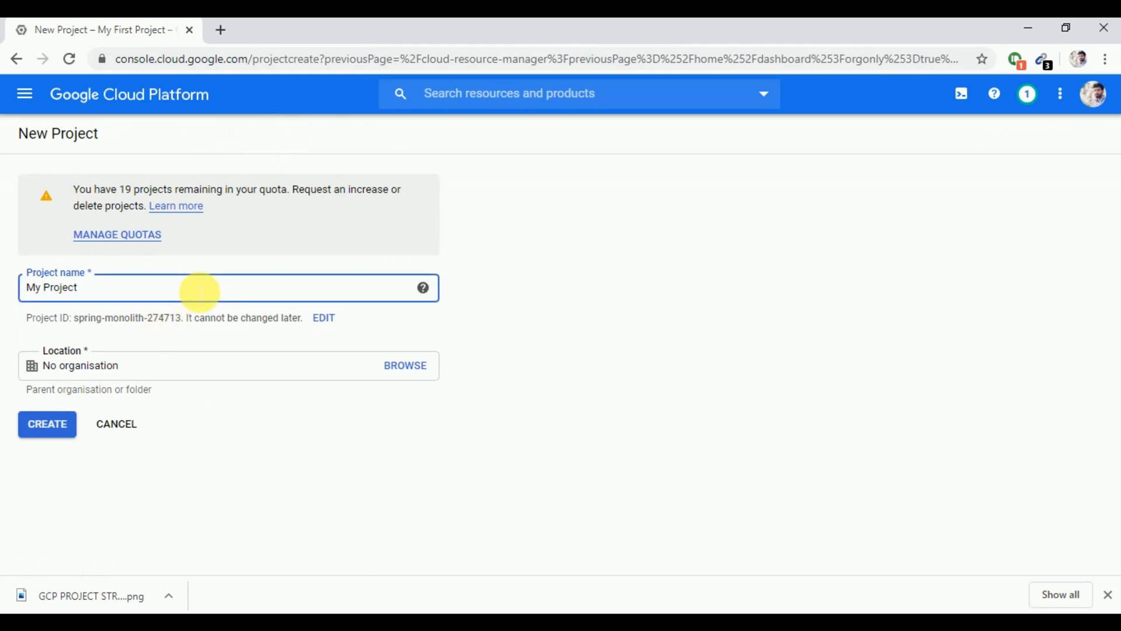
click(63, 429)
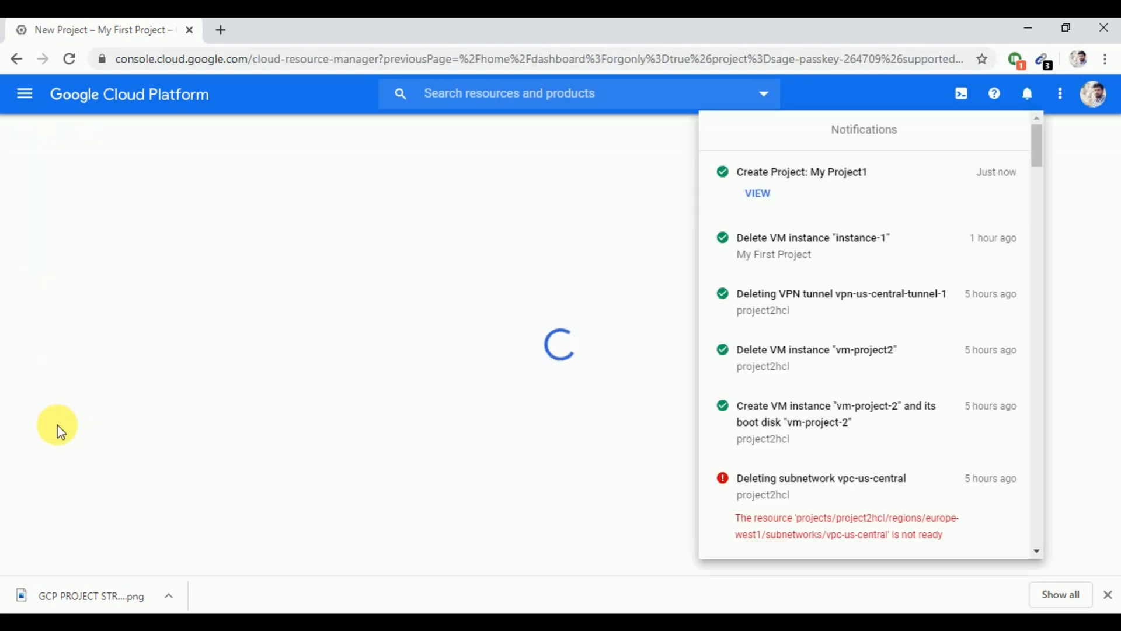
Dismiss notifications and refresh the Manage resources list so My Project2 appears.
click(98, 394)
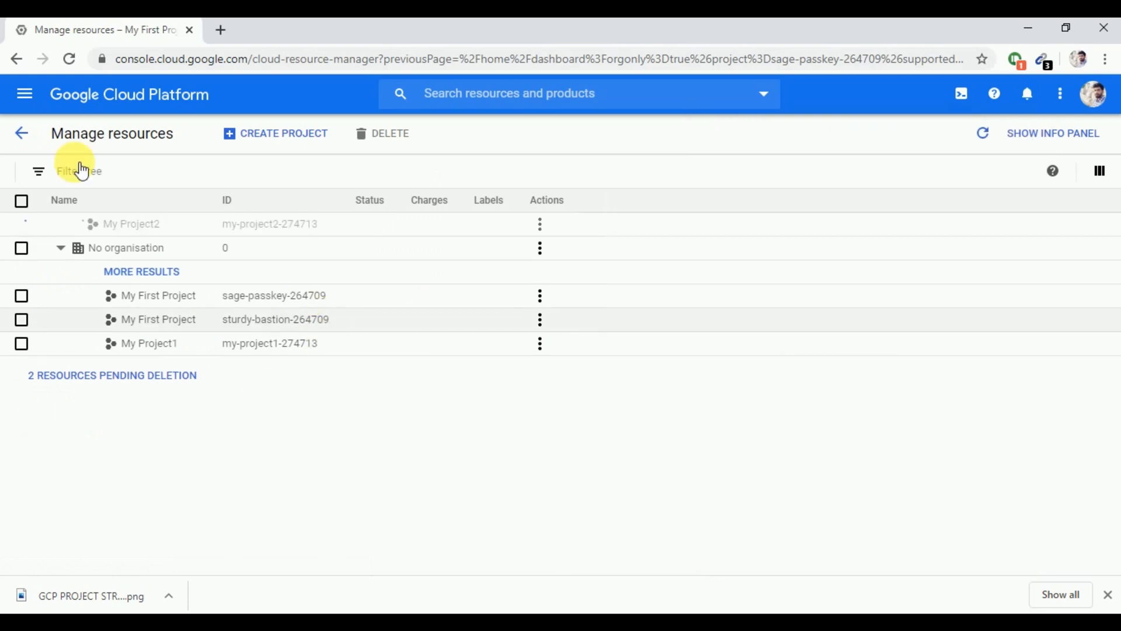
click(24, 136)
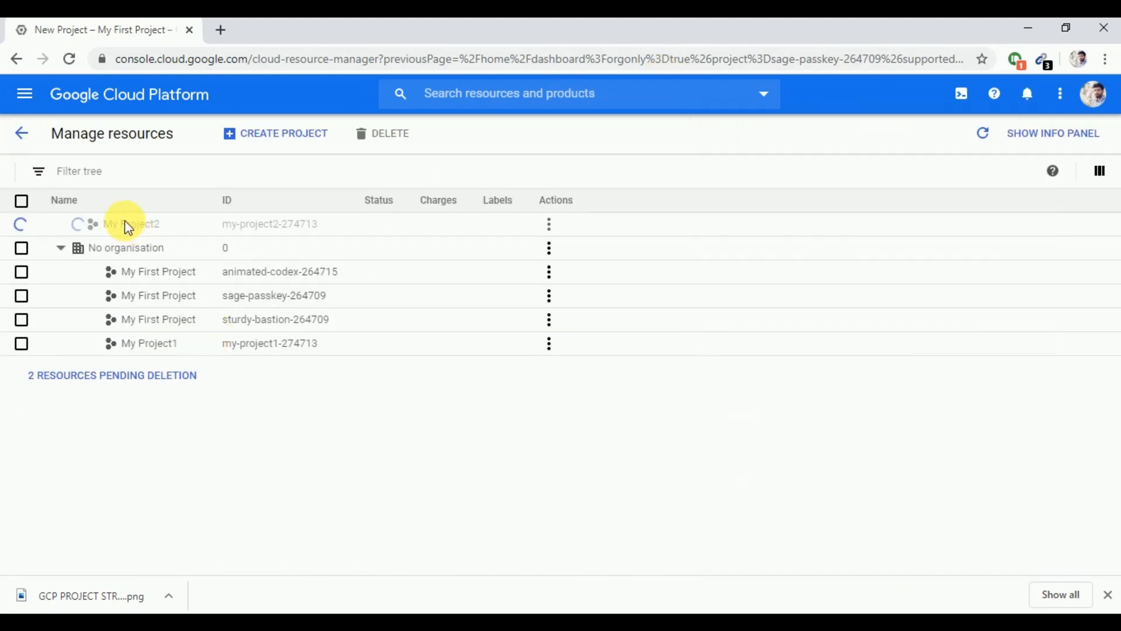
click(24, 94)
mouse_move(143, 451)
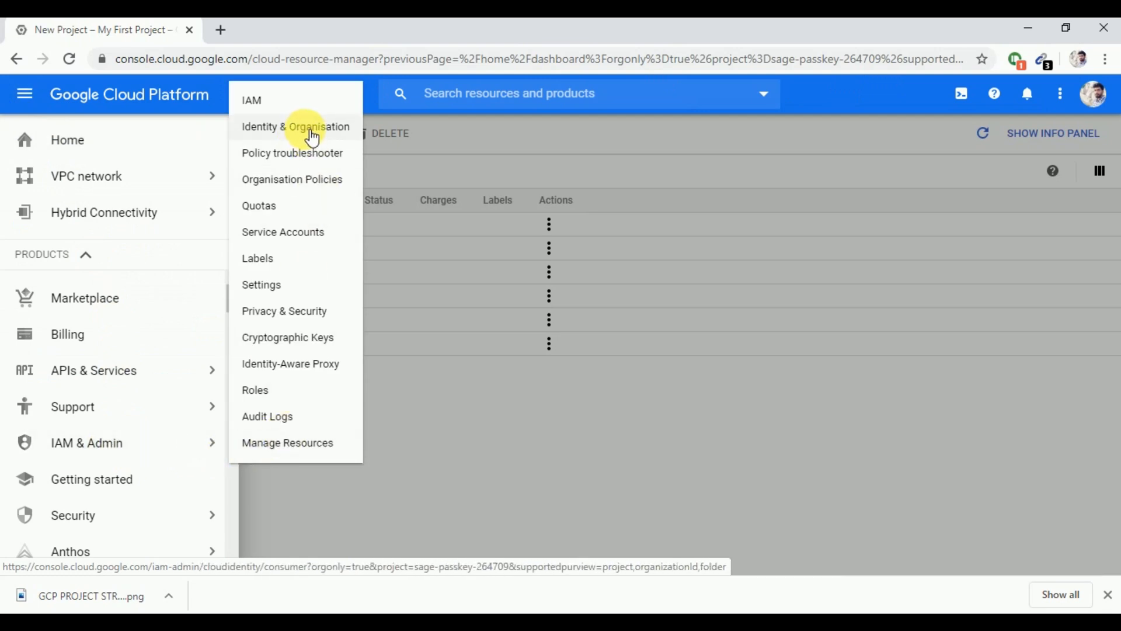
Go to IAM & Admin > Identity & Organisation and start the Cloud Identity sign-up.
click(162, 448)
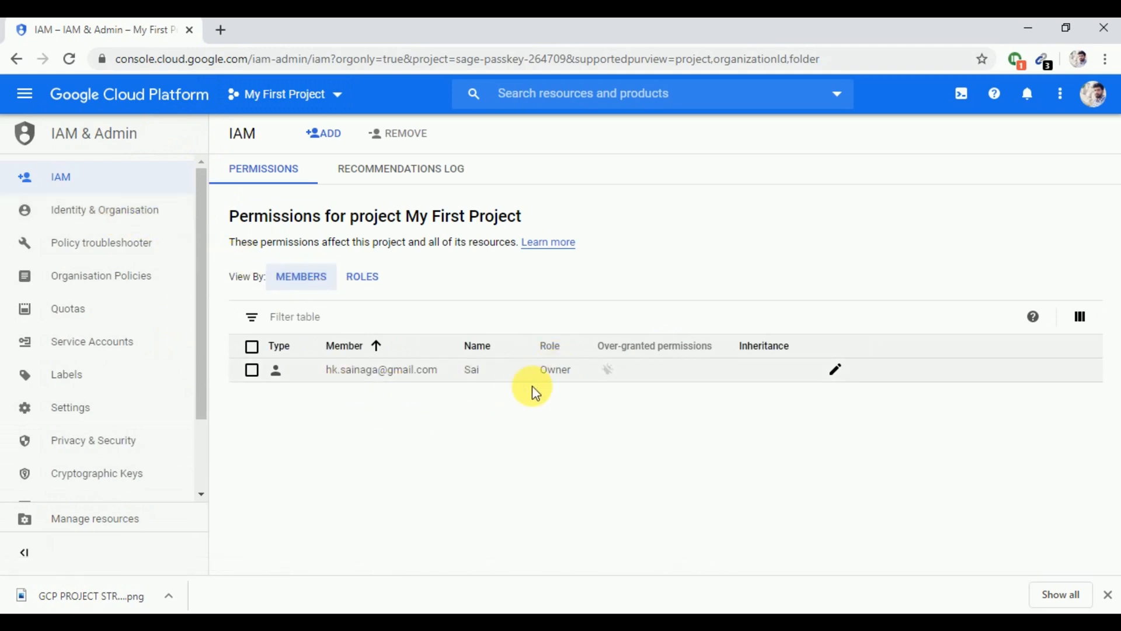
click(327, 140)
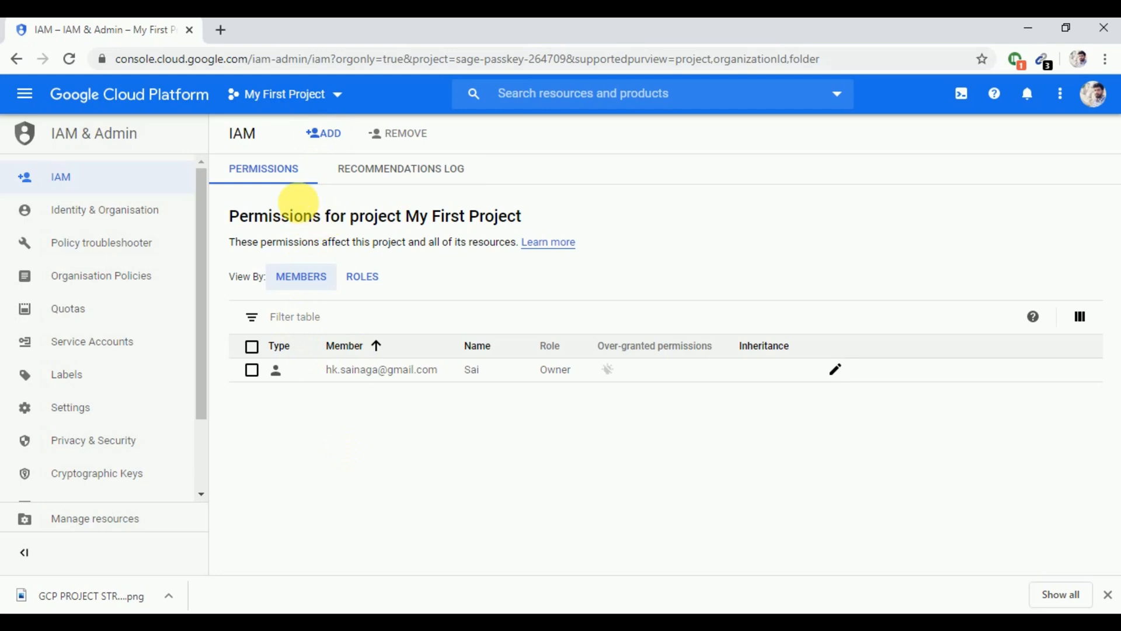
click(117, 209)
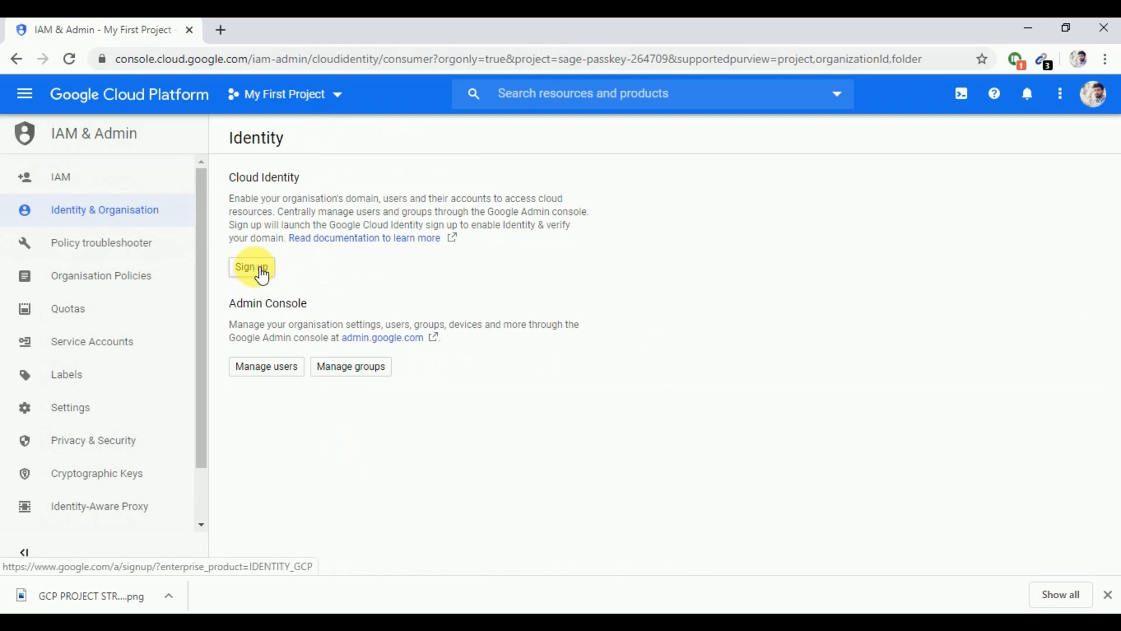
click(262, 273)
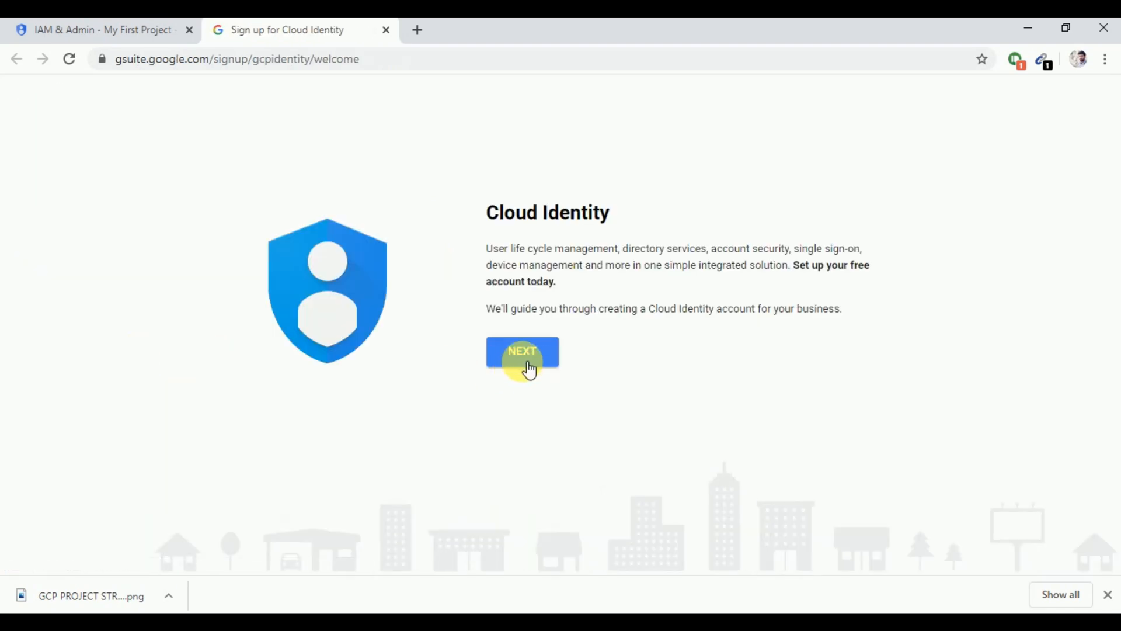
Enter Cloud Identity business details: 100–299 employees, business name, location and phone number.
click(537, 352)
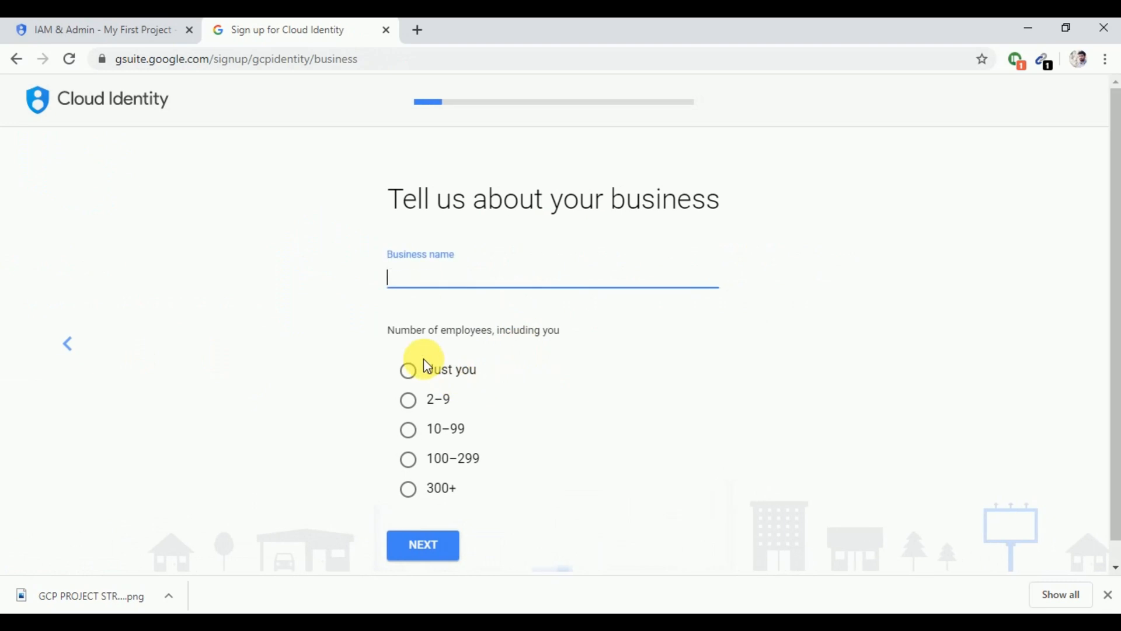
click(409, 461)
click(439, 290)
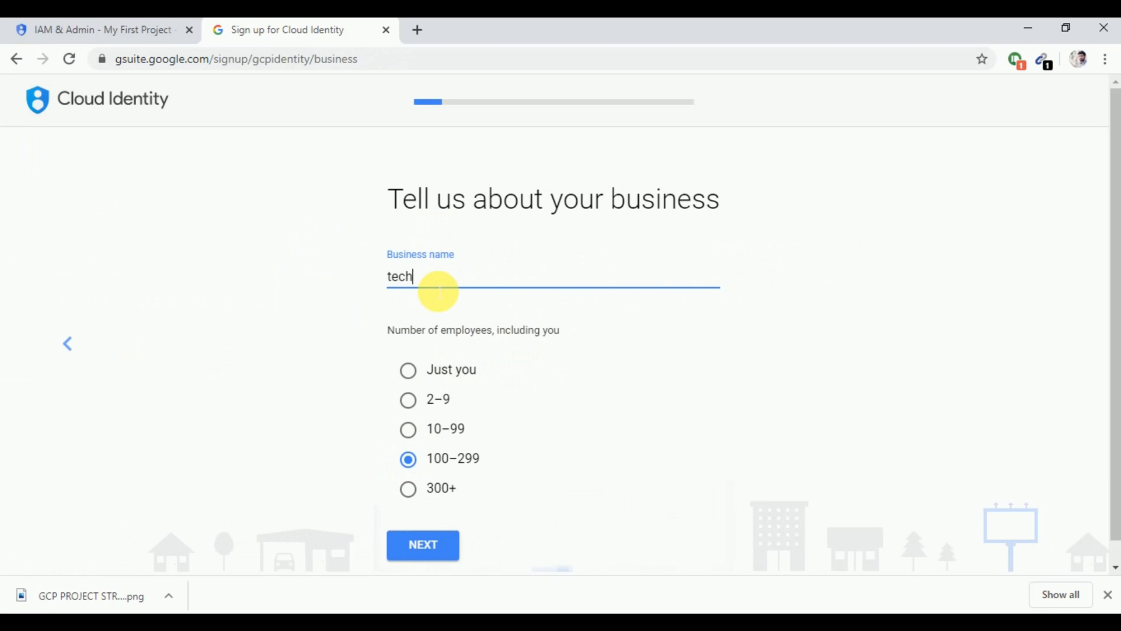
click(424, 543)
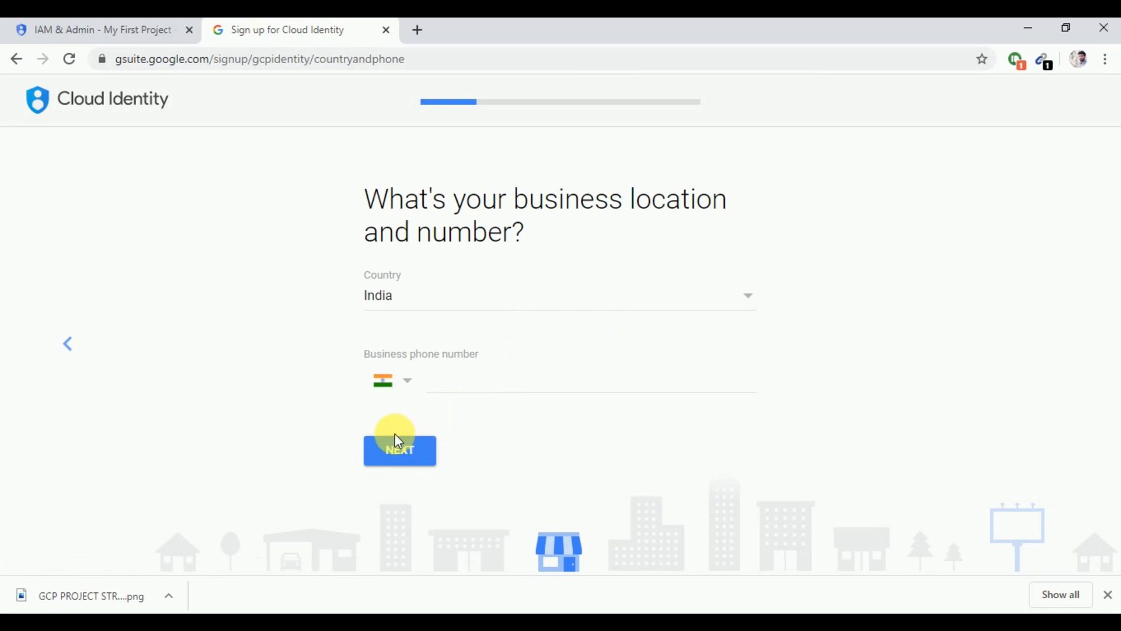
click(493, 387)
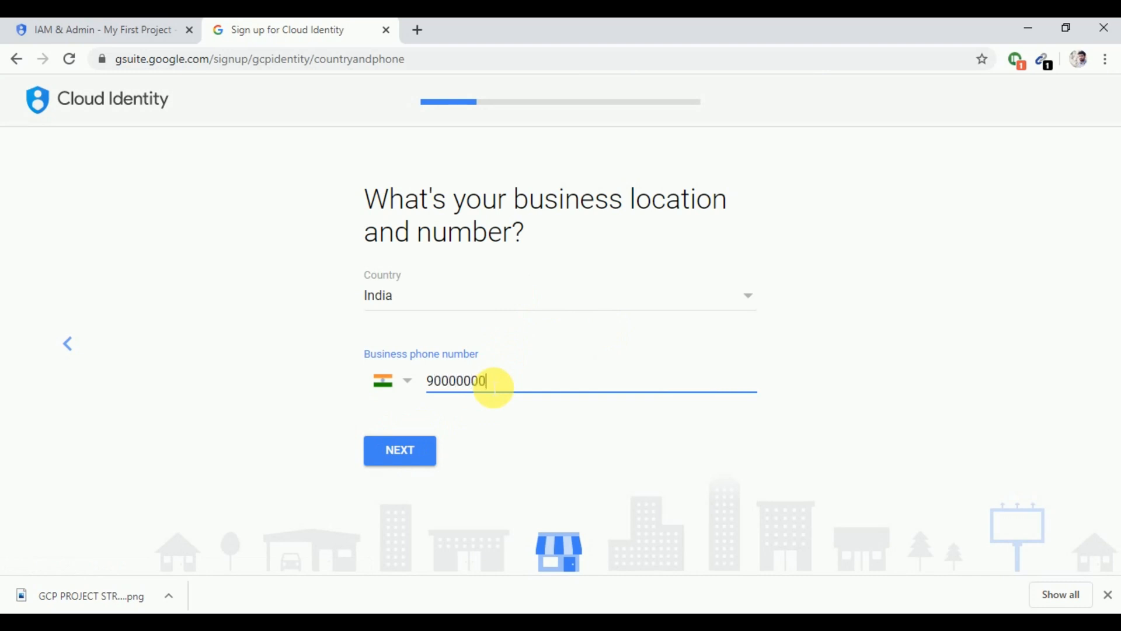
click(415, 453)
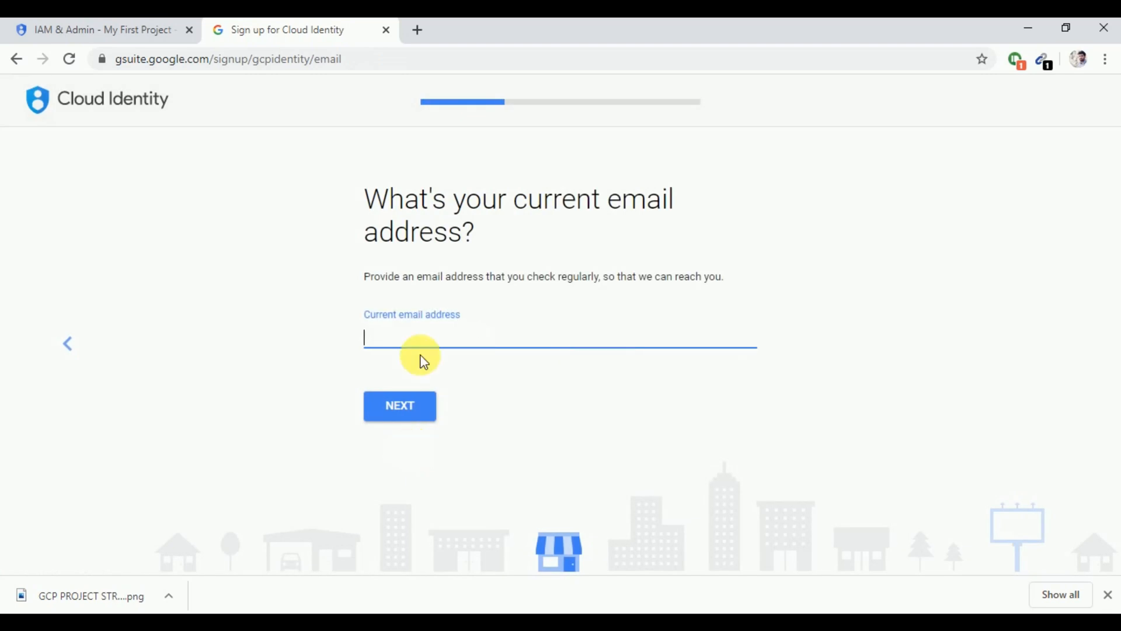
Paste the current e-mail, reach the domain-name step, then close the sign-up tab.
key(ctrl+v)
click(398, 411)
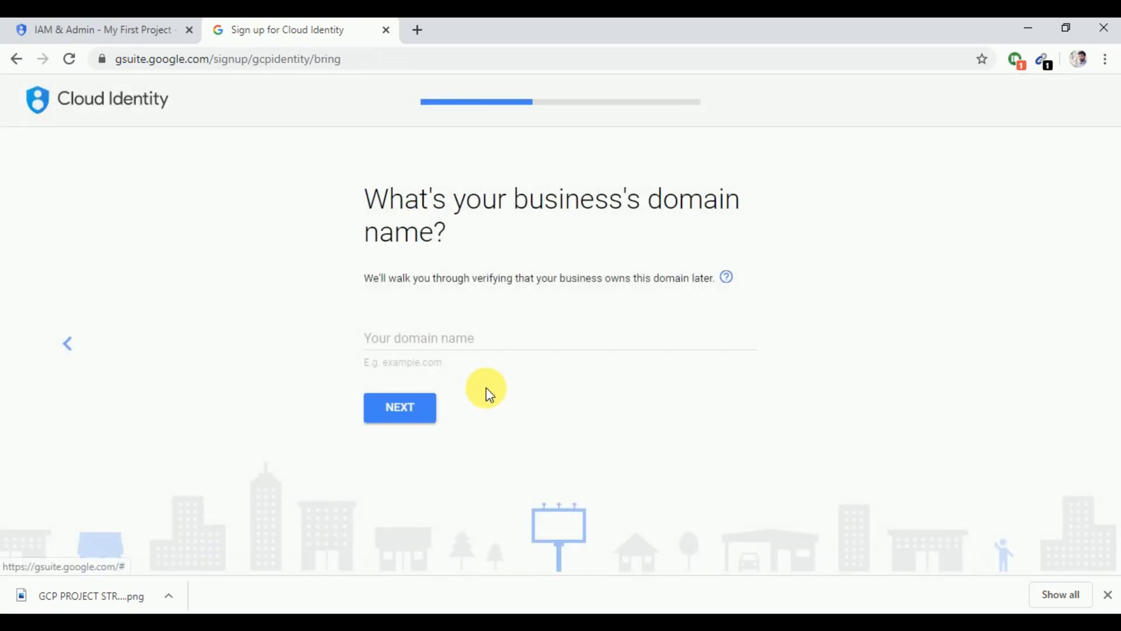
click(454, 337)
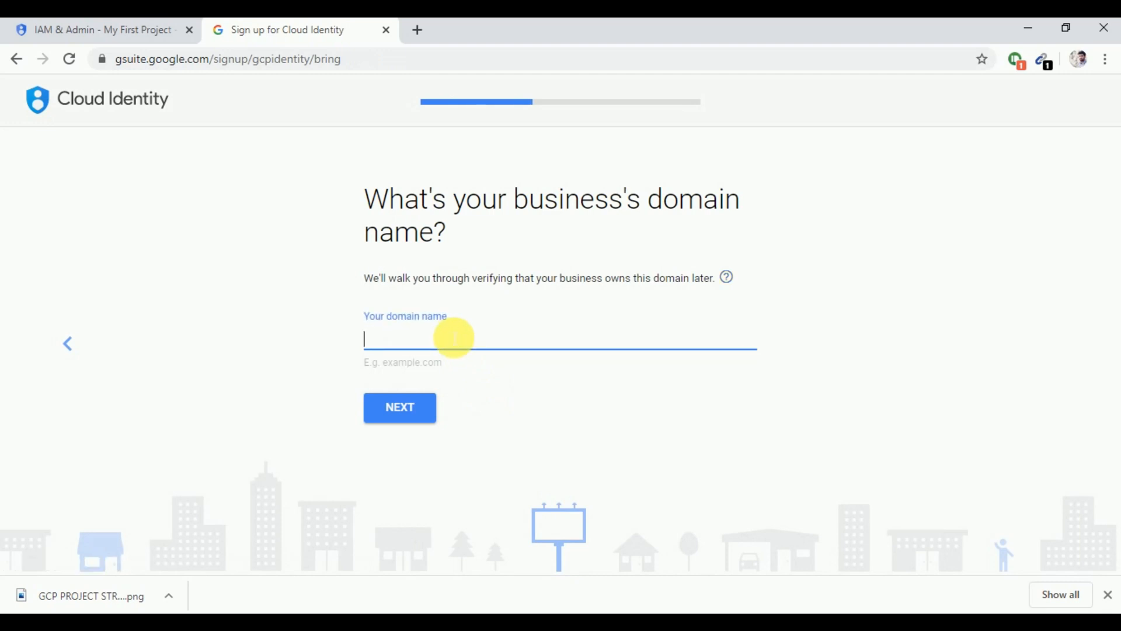
click(386, 30)
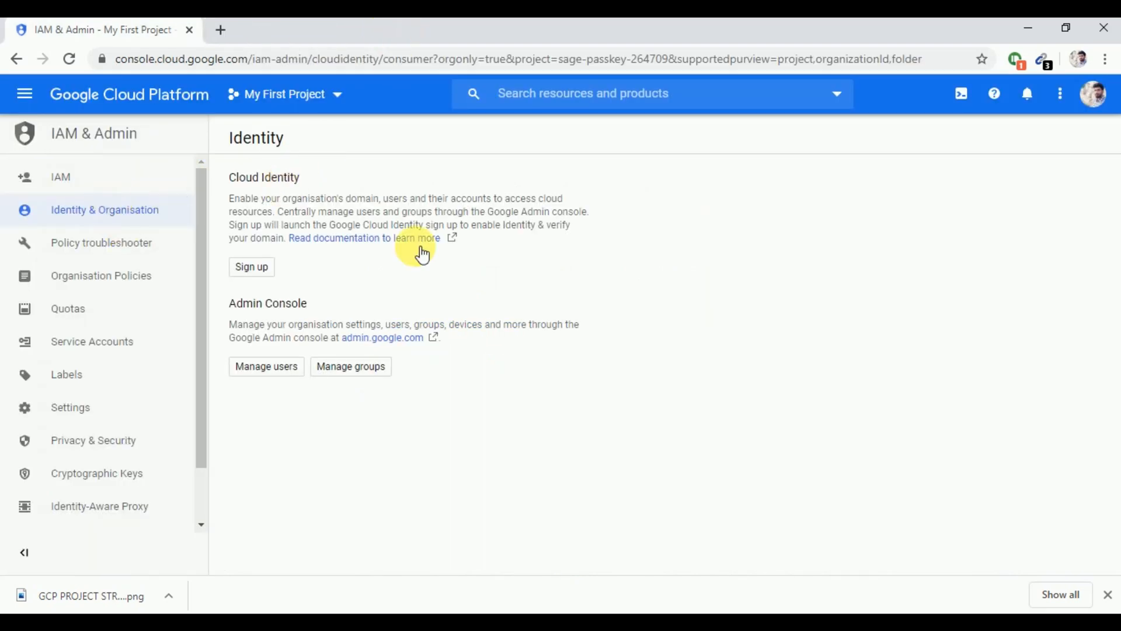
Open the IAM permissions list for My First Project.
click(75, 186)
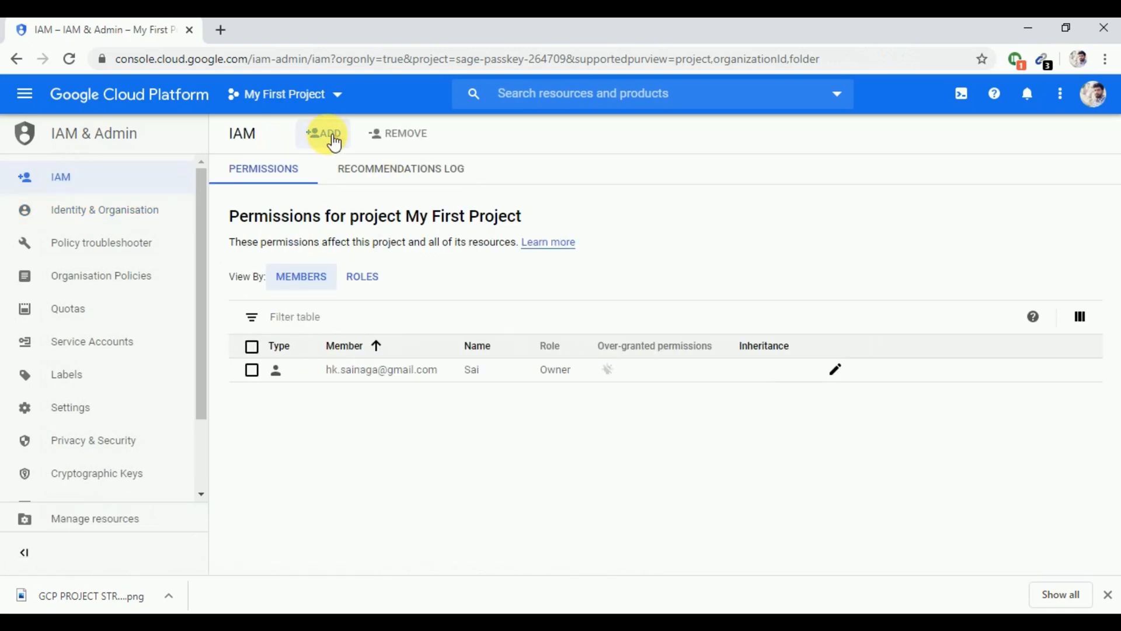
click(334, 142)
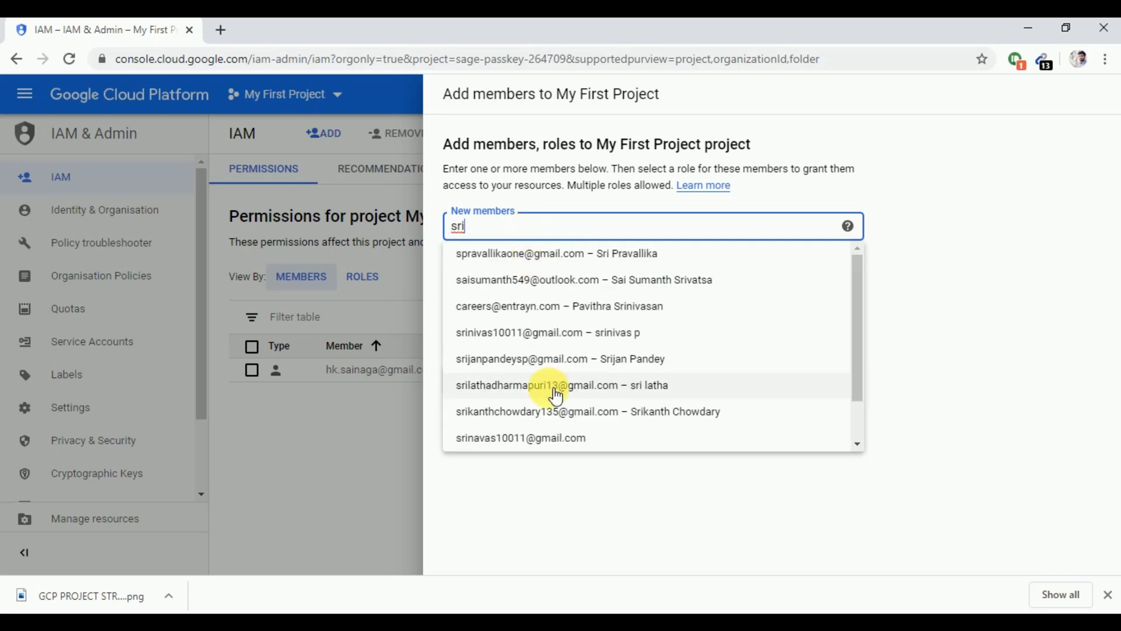
click(575, 416)
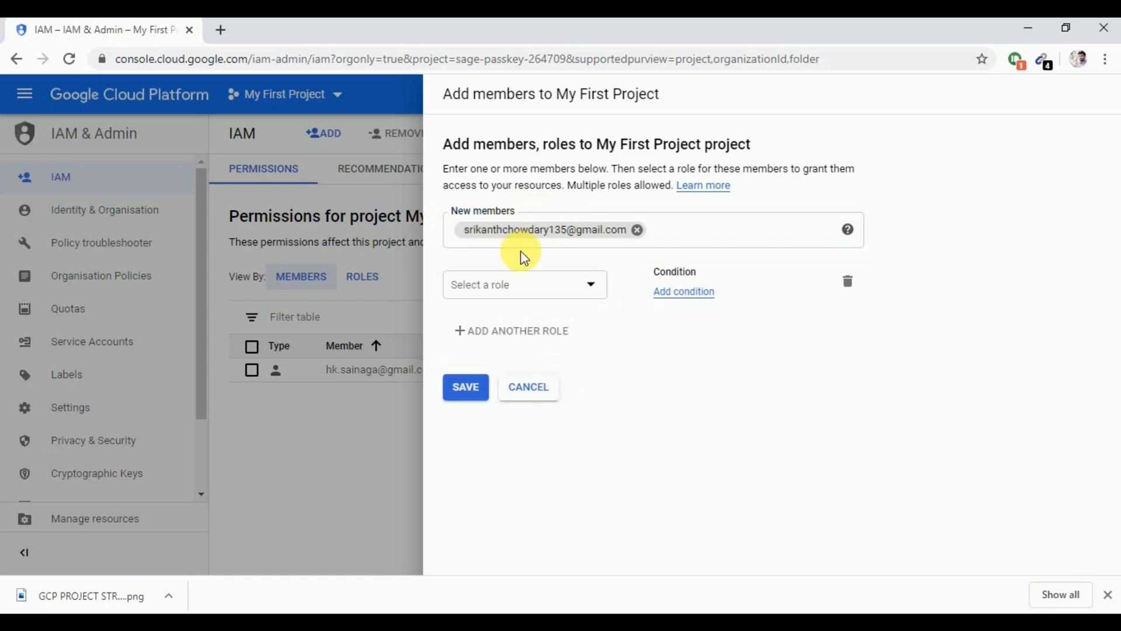
click(591, 285)
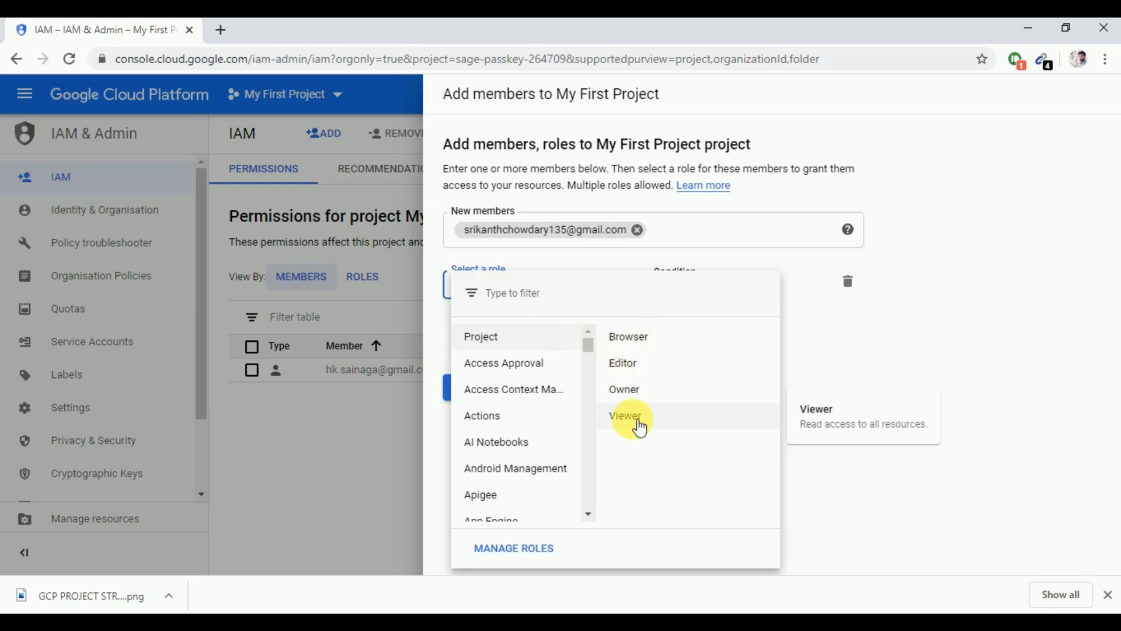
click(640, 427)
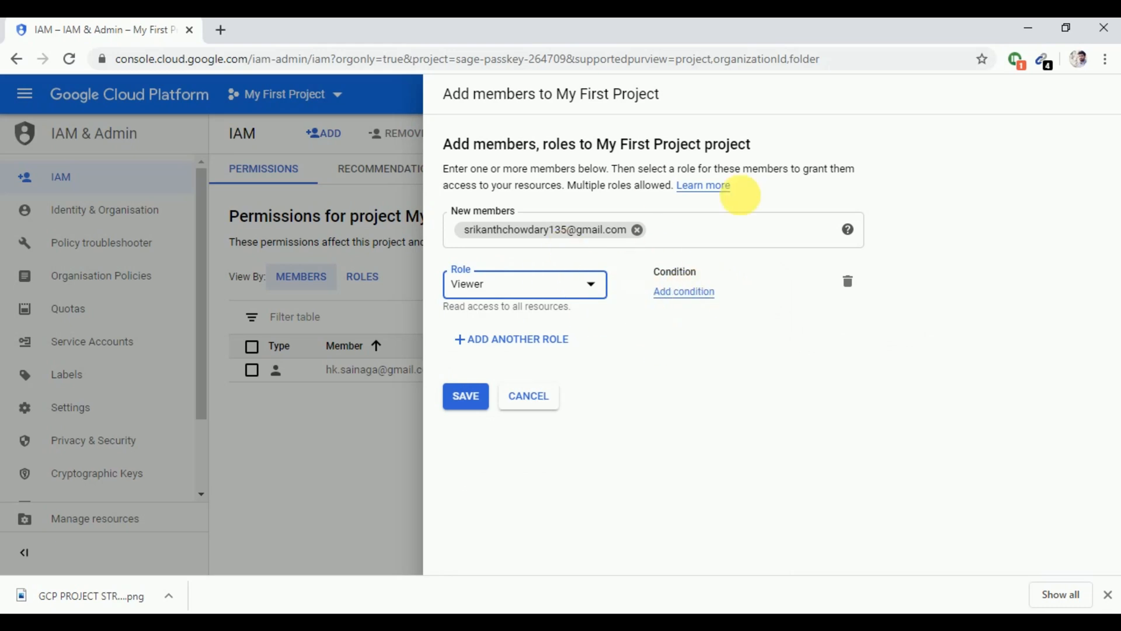
click(548, 349)
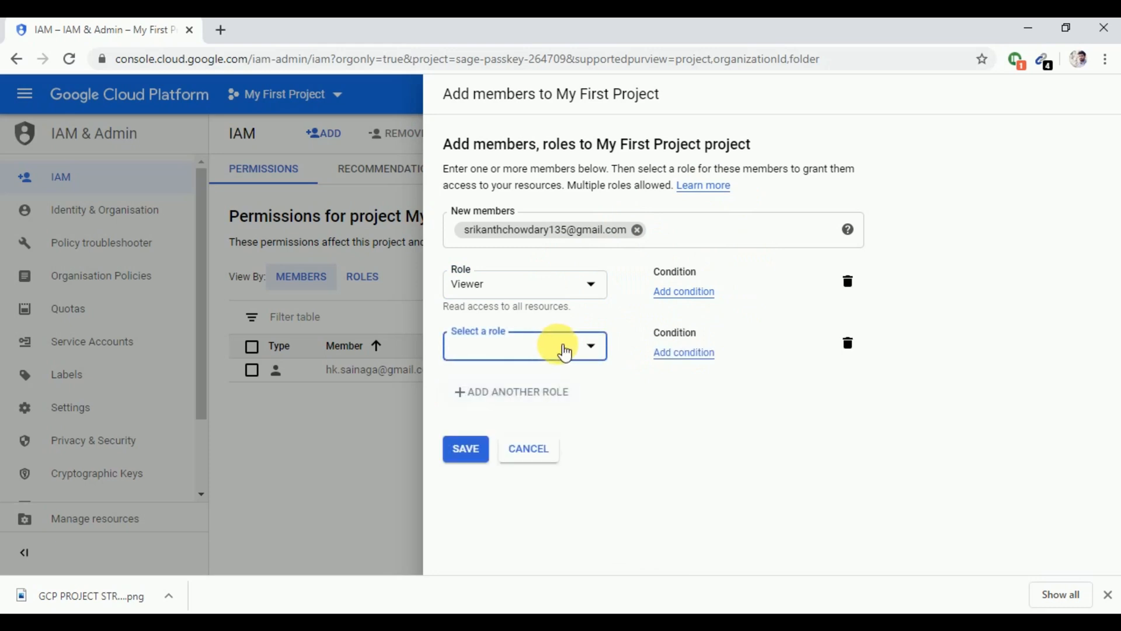
click(591, 348)
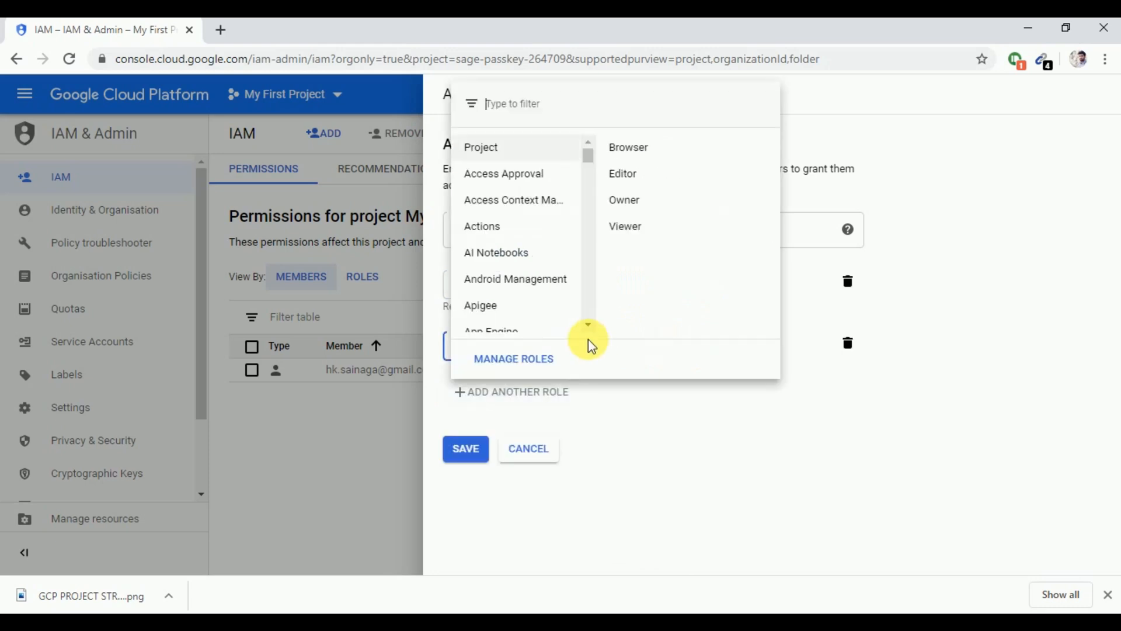
click(554, 201)
drag(591, 161, 587, 232)
click(536, 234)
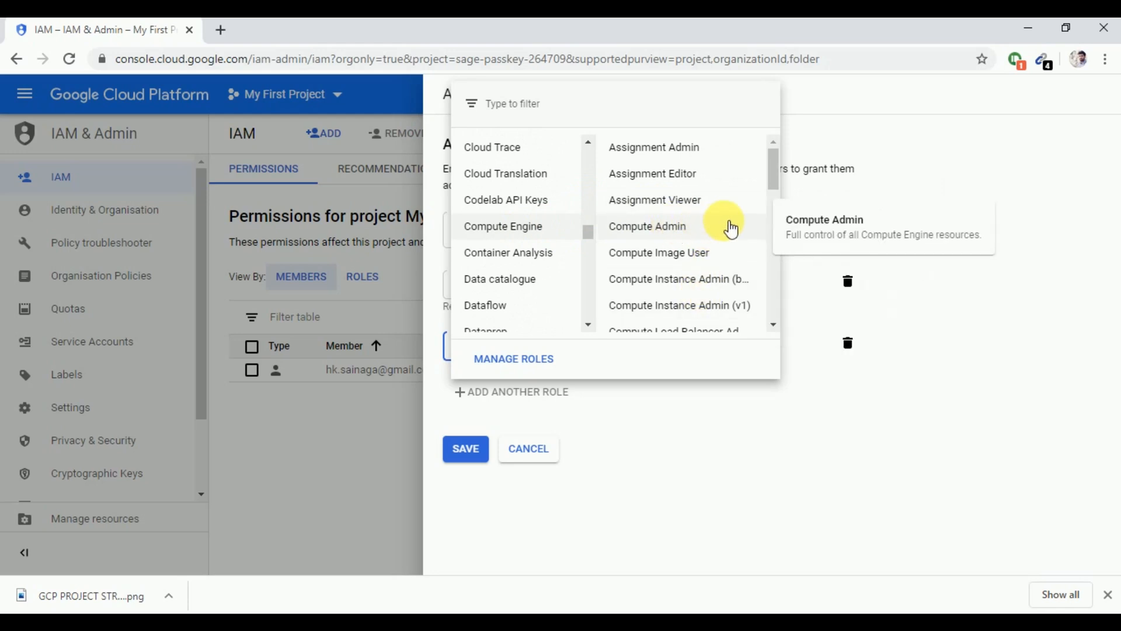
scroll(685, 234, down, 1)
scroll(686, 232, up, 1)
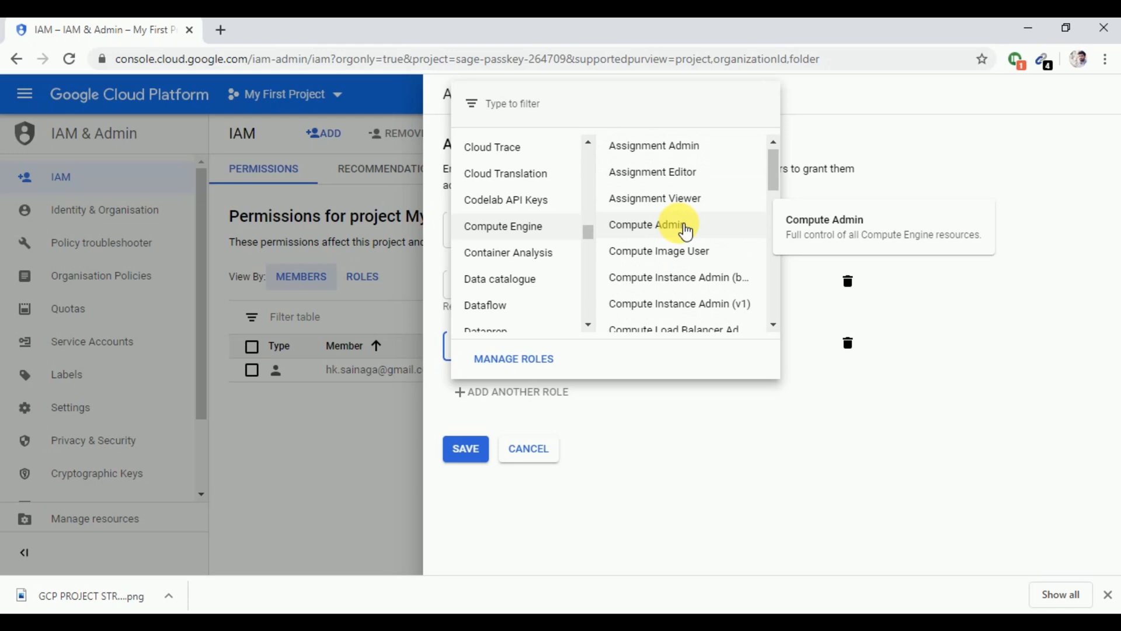
click(565, 512)
click(542, 461)
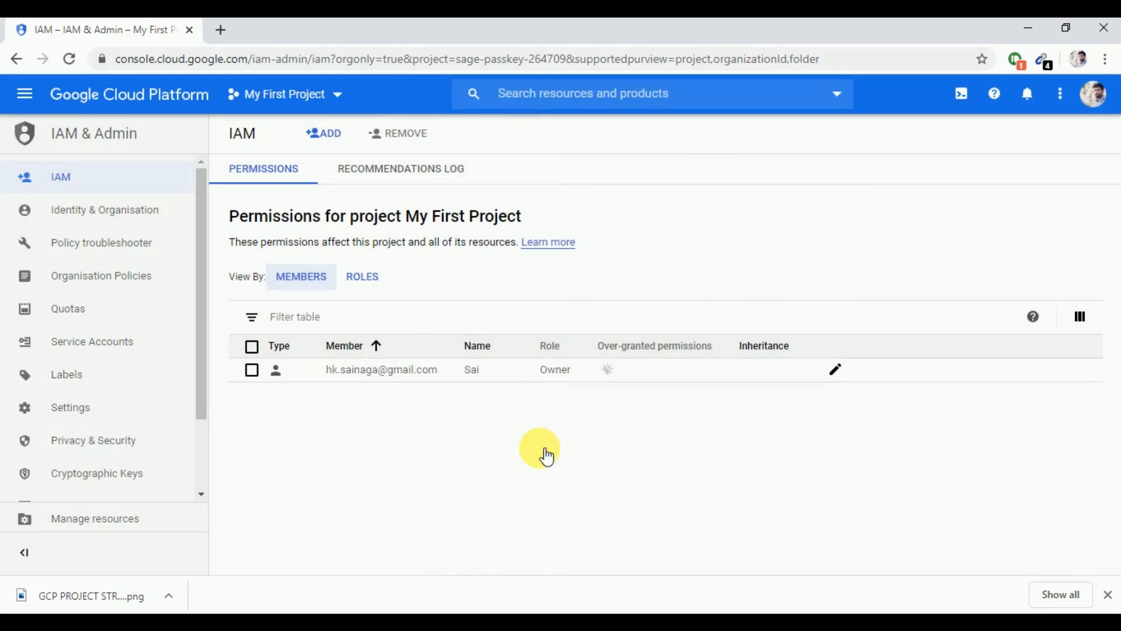
Switch the console to My Project1 and open its dashboard in a second browser tab.
click(91, 100)
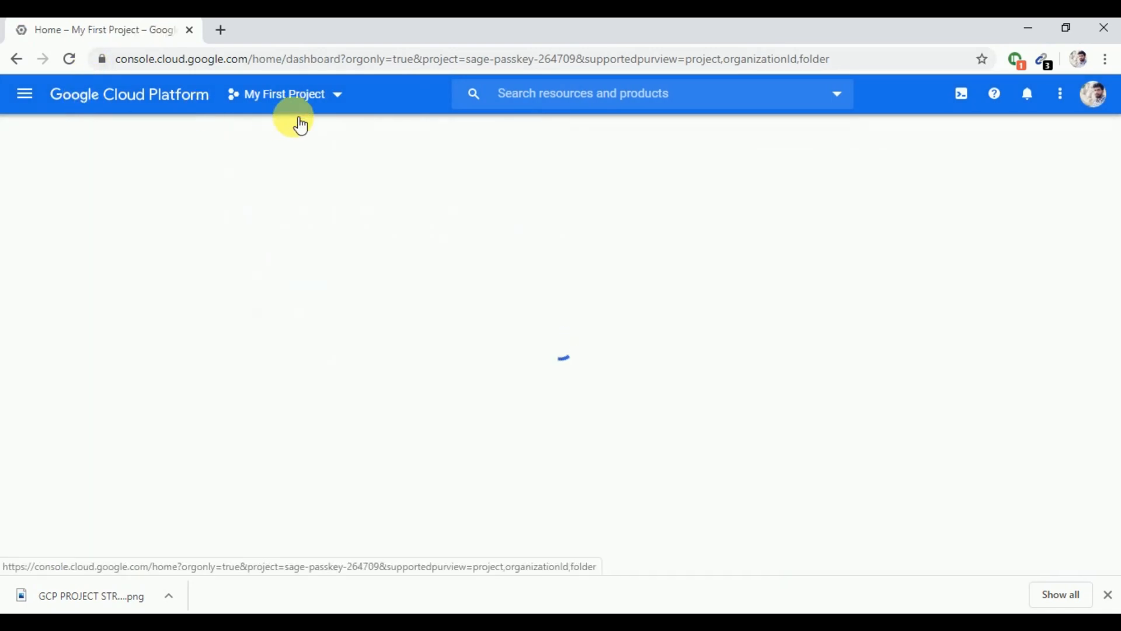
click(339, 96)
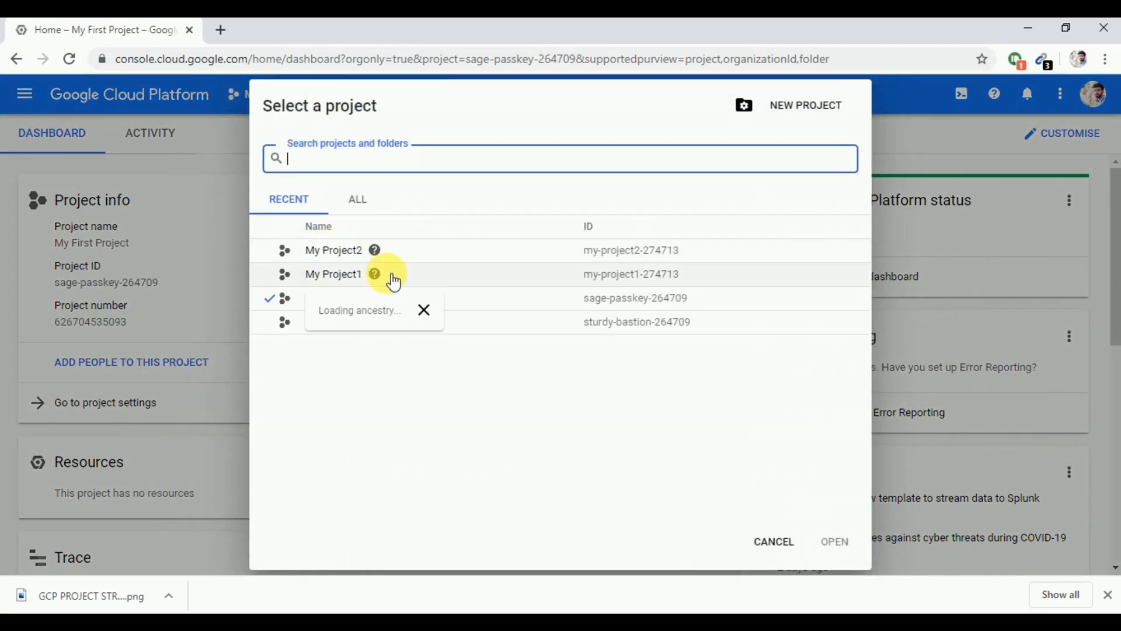
click(325, 277)
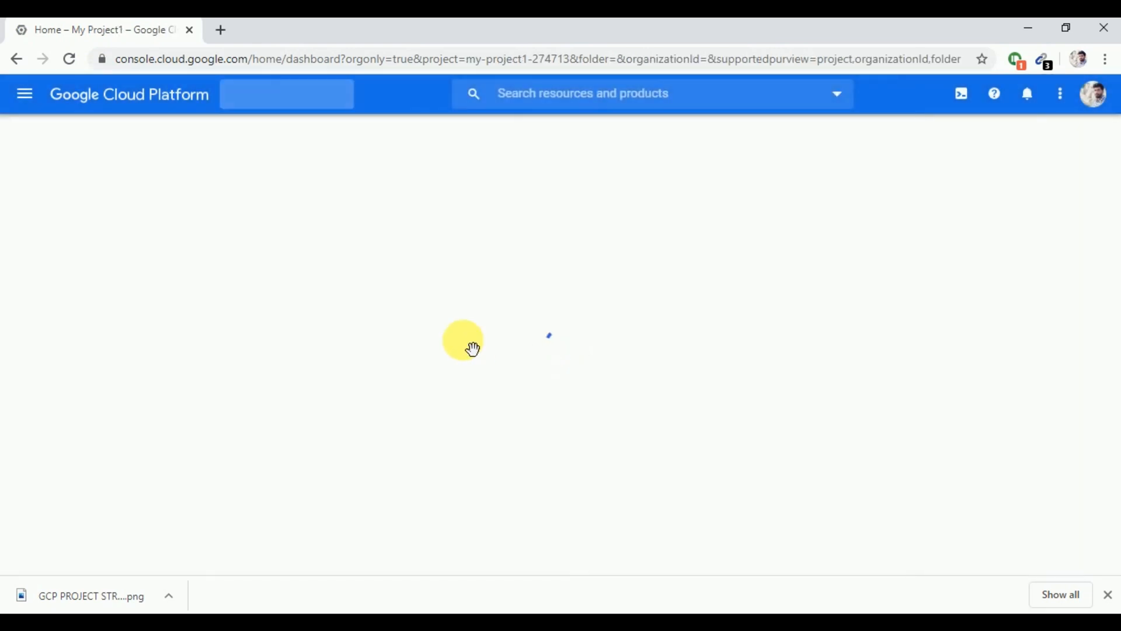
right_click(191, 115)
click(220, 113)
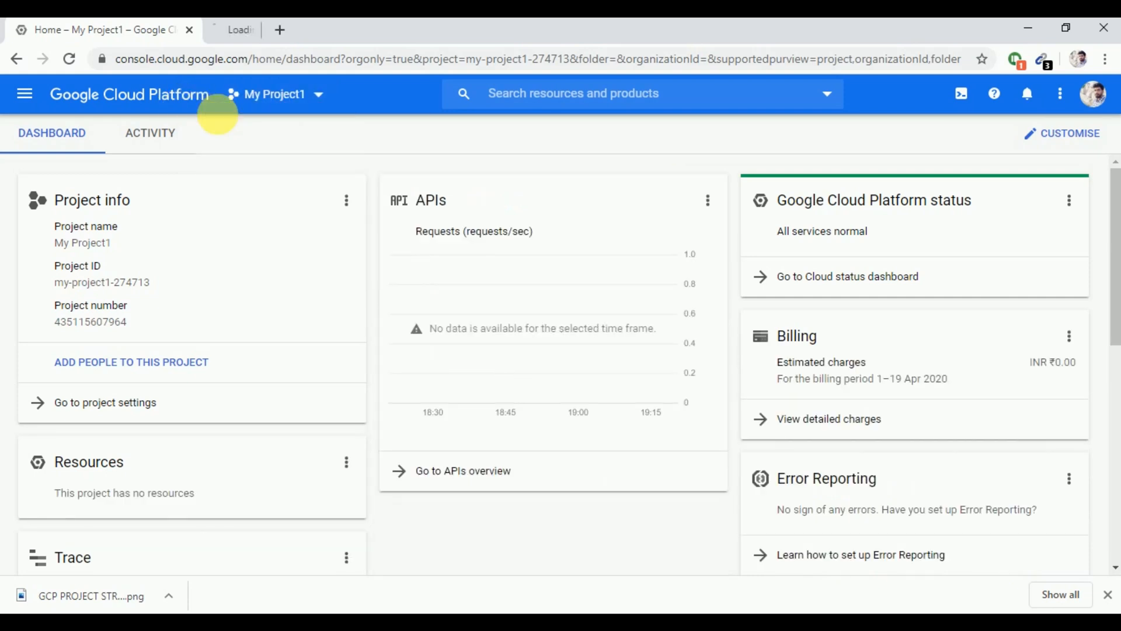
click(292, 36)
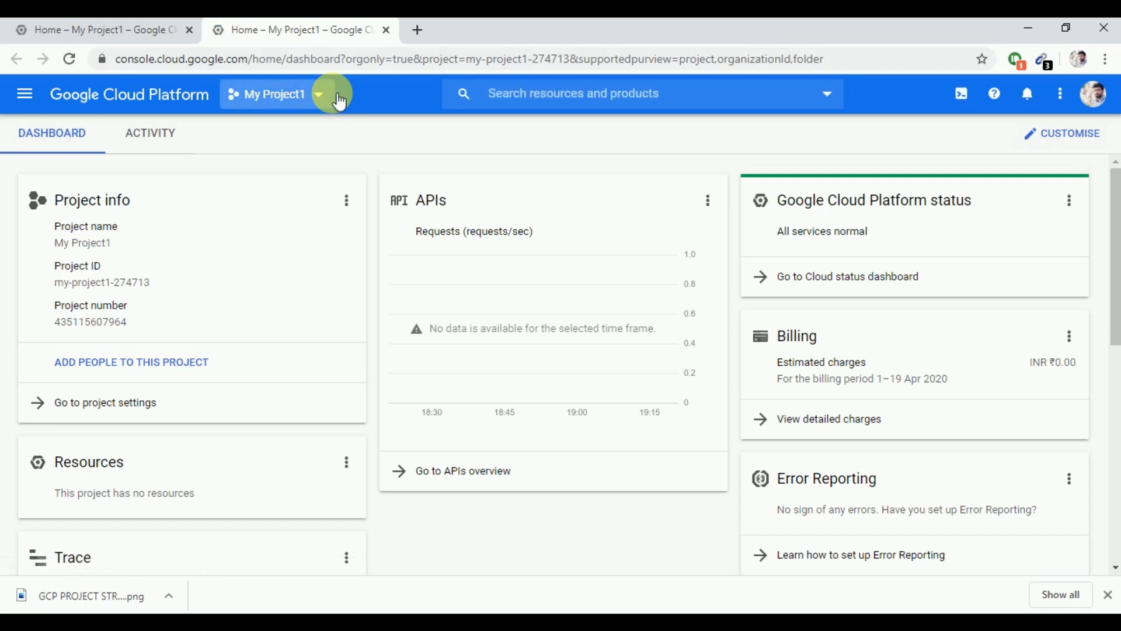
Load My Project2 in the second tab, keep My Project1 in the first, and view the Cloud vpn.pptx diagram.
click(332, 93)
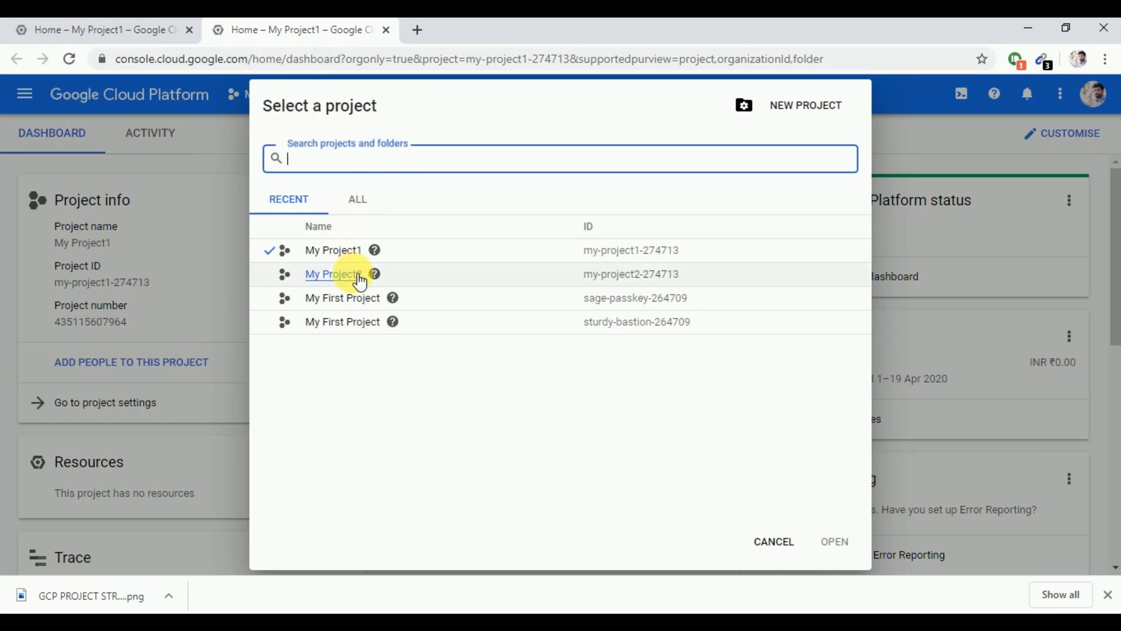
click(356, 274)
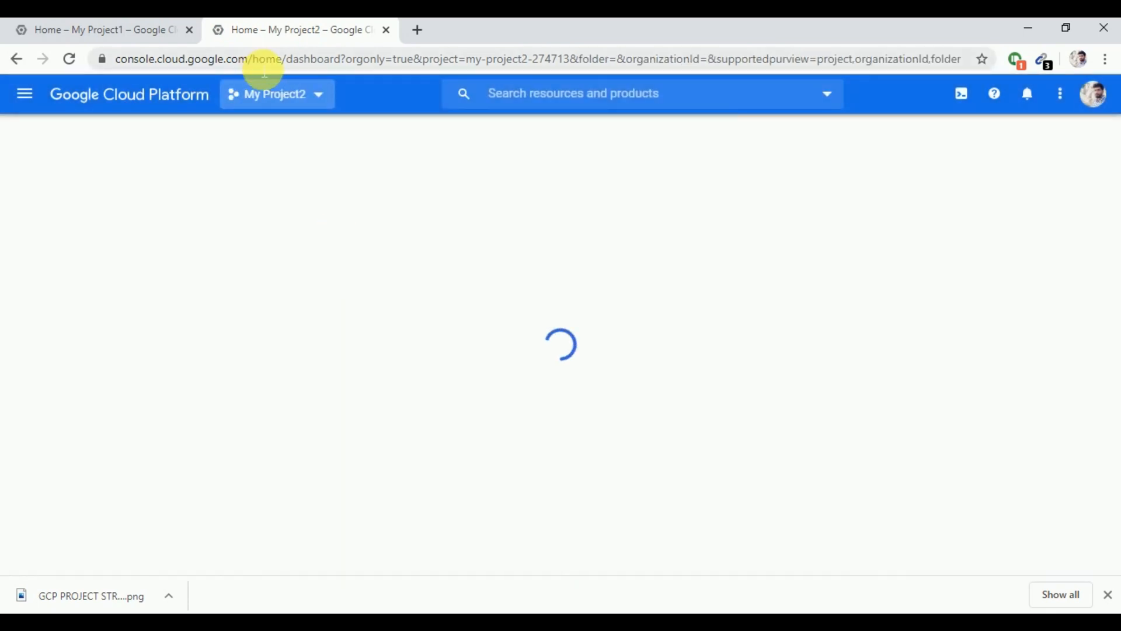
click(155, 30)
click(281, 27)
click(162, 29)
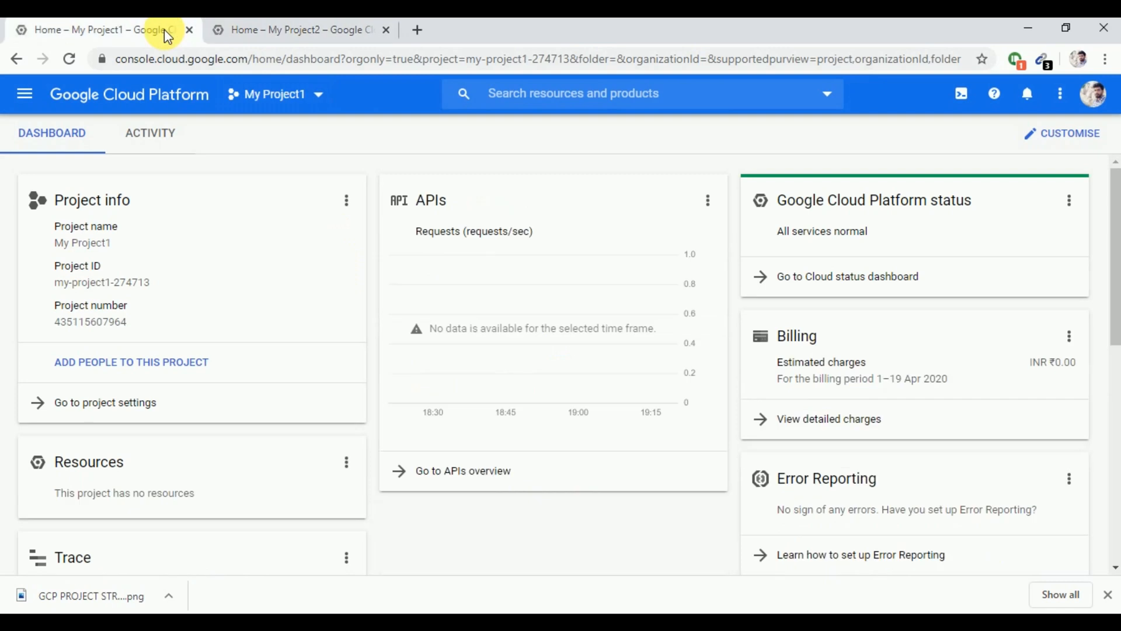
mouse_move(711, 612)
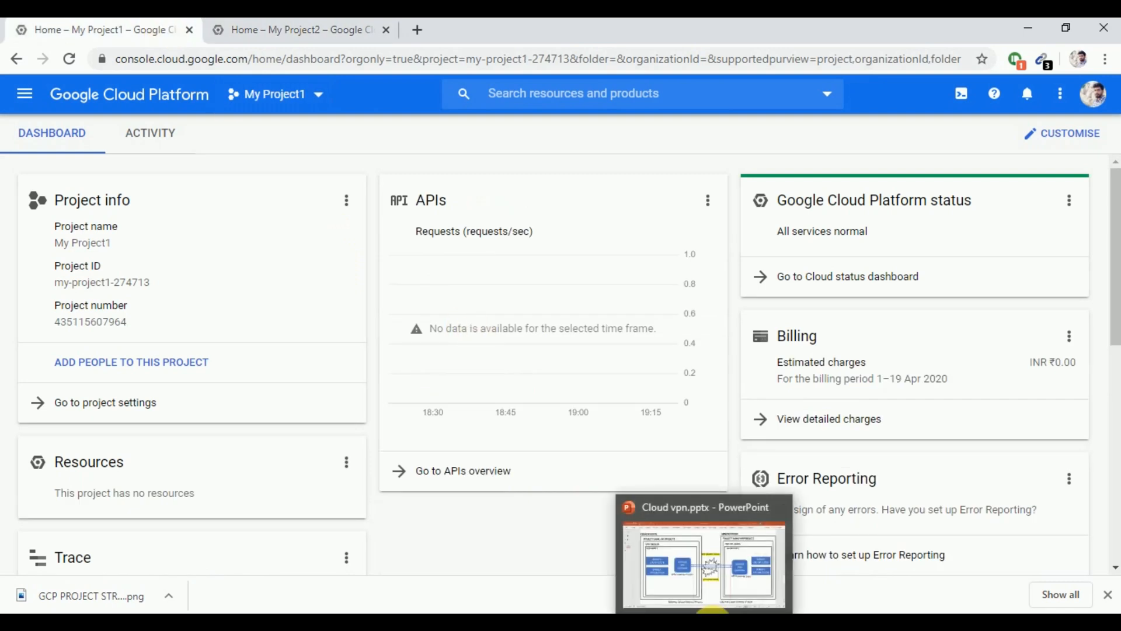
click(721, 555)
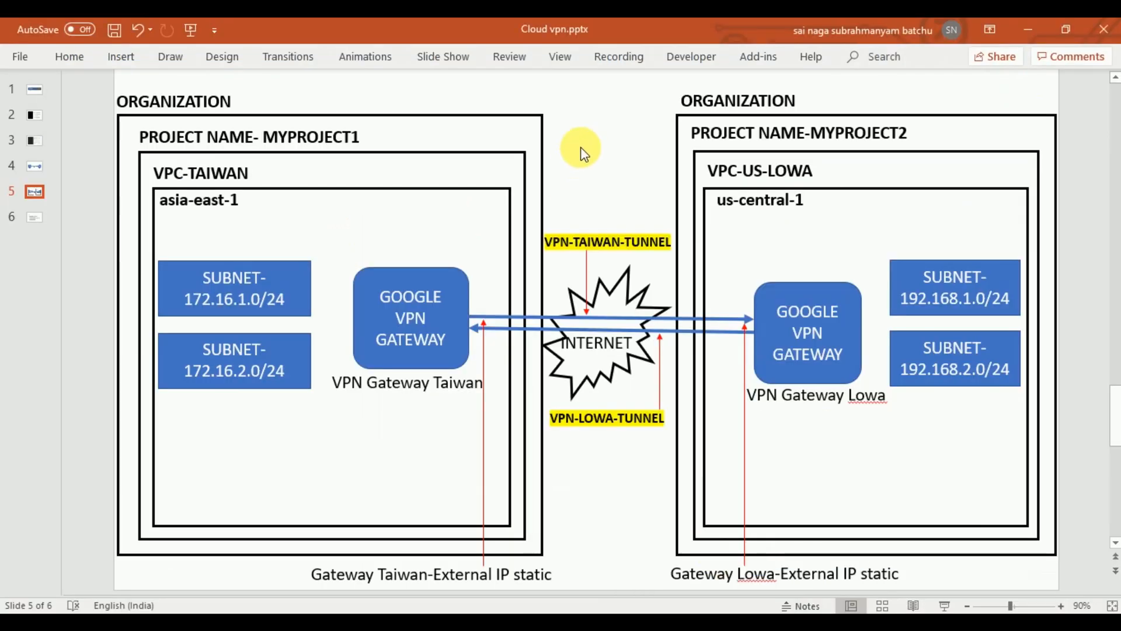
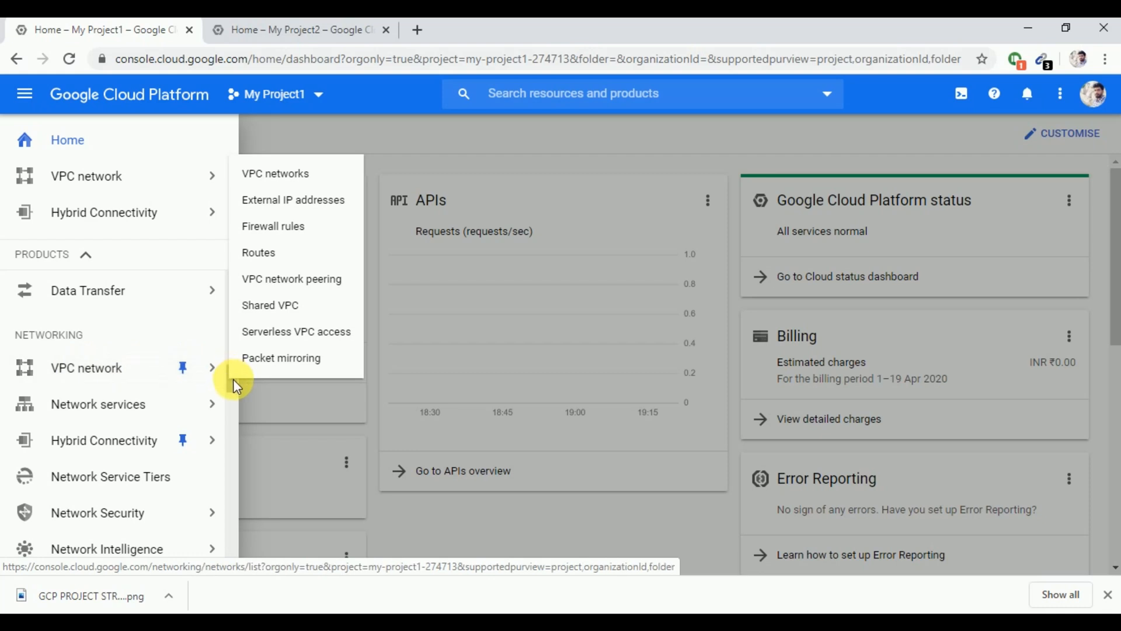
Bring up My Project1's VPC networks list, then move to the My Project2 tab.
click(233, 214)
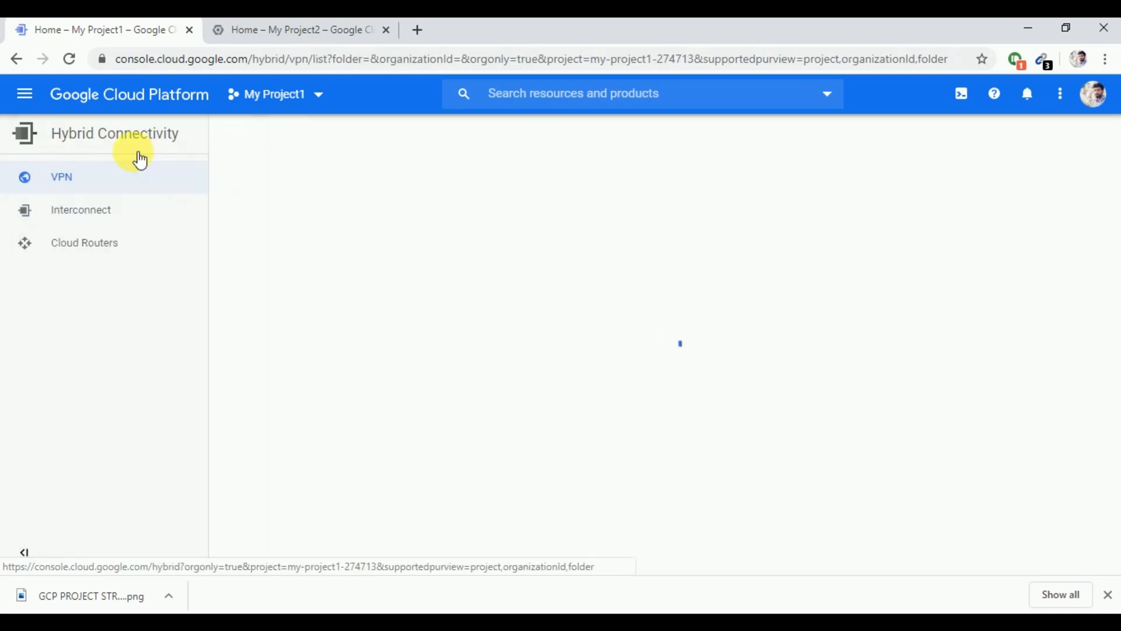
click(32, 105)
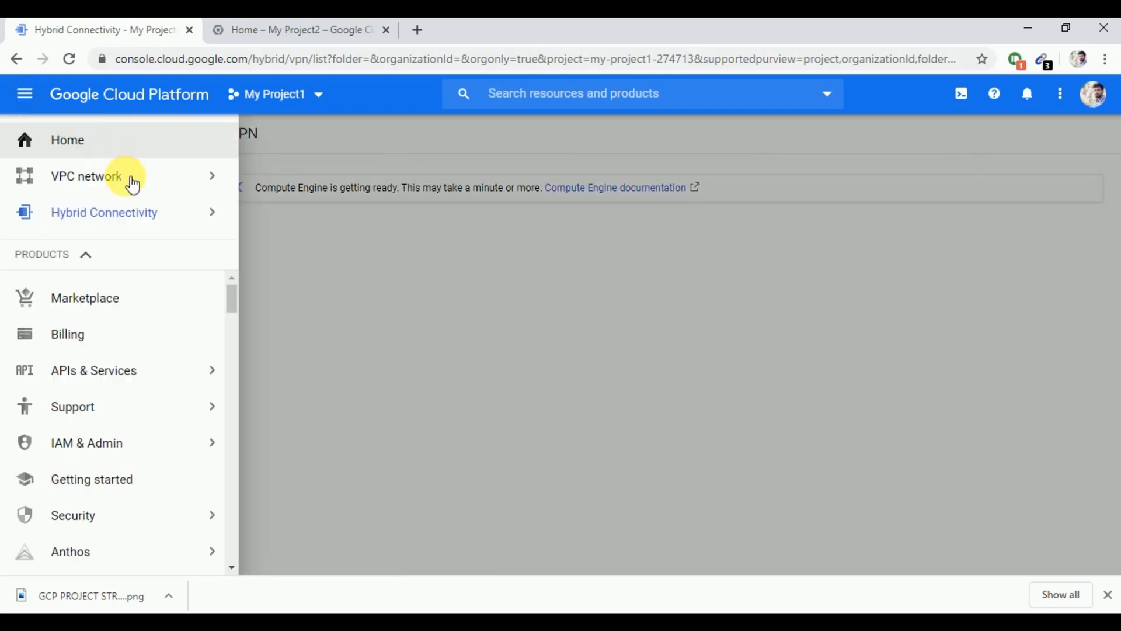
click(136, 183)
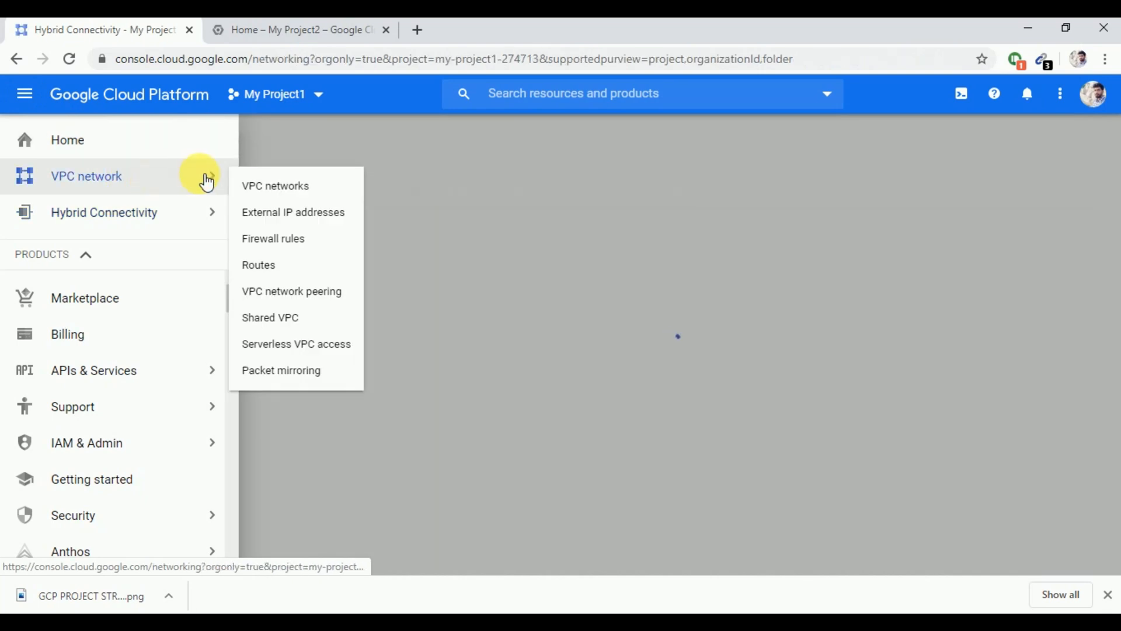
click(250, 186)
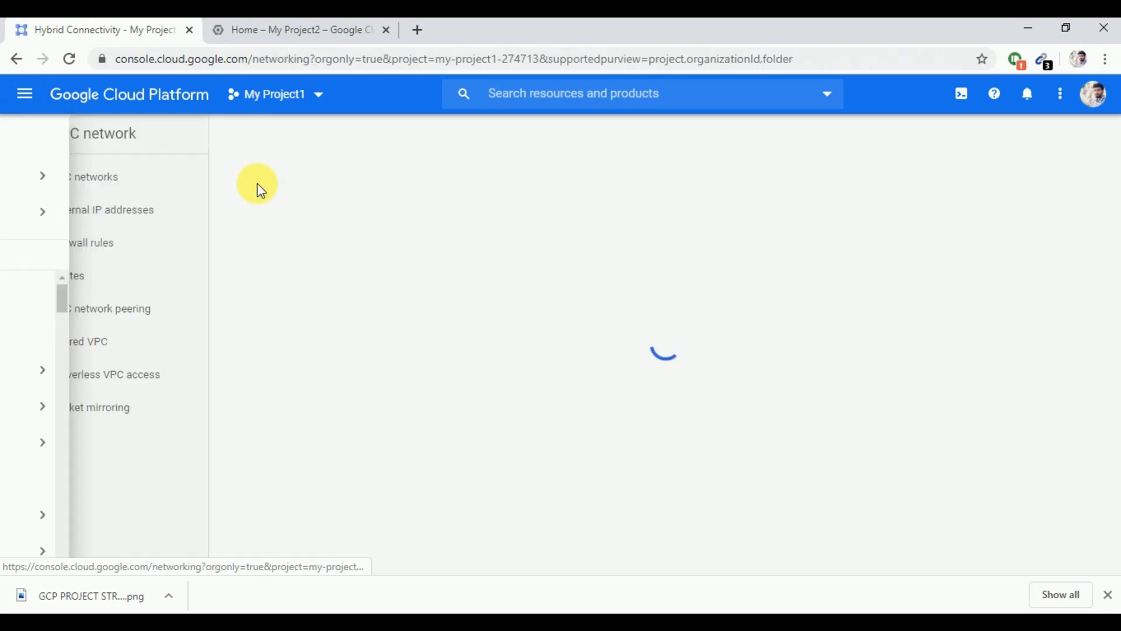
click(92, 187)
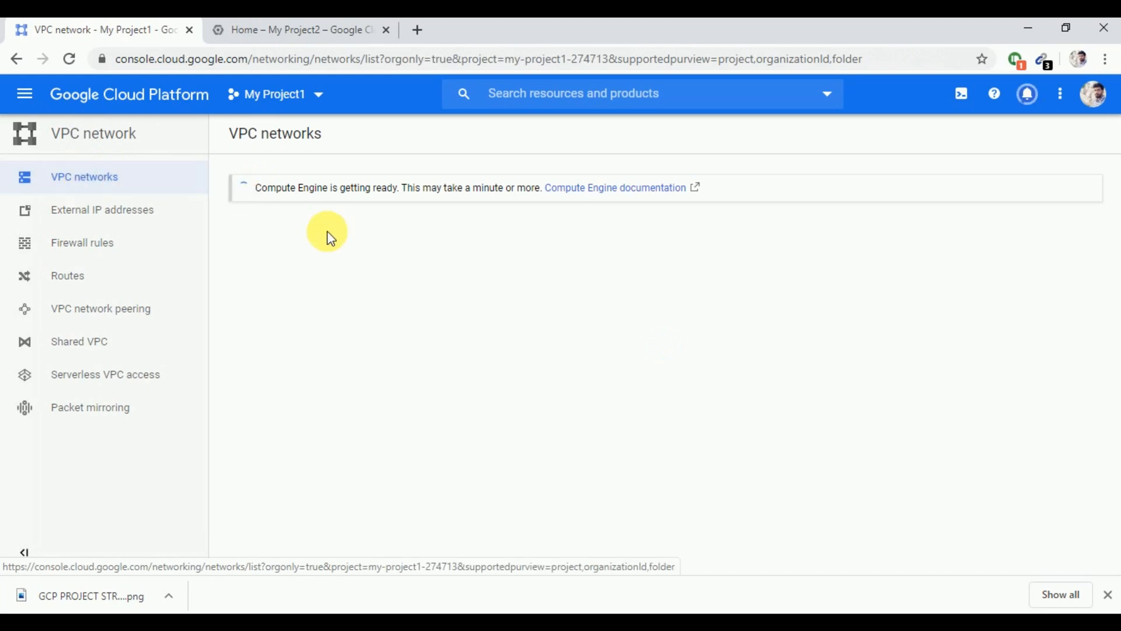
click(289, 32)
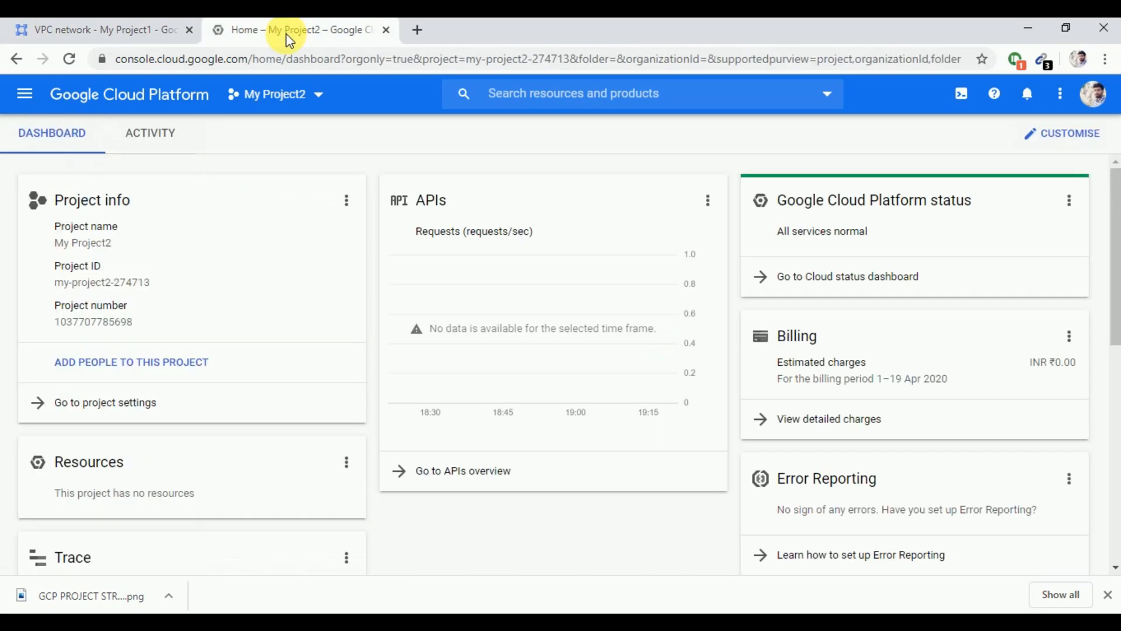
Open My Project2's VPC networks list.
click(36, 105)
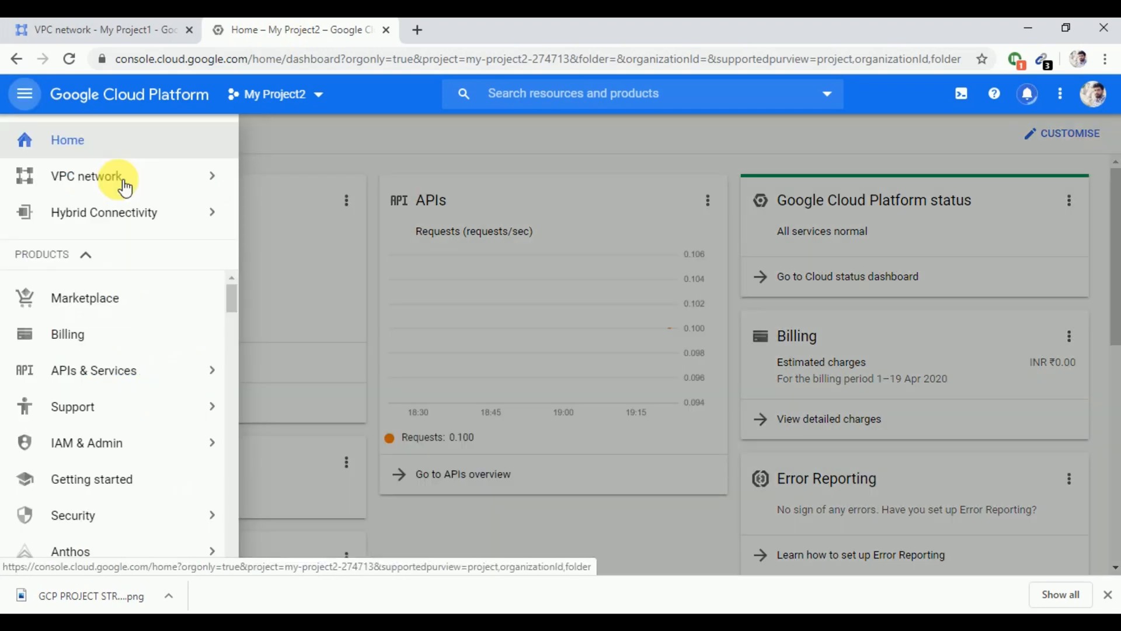
mouse_move(120, 181)
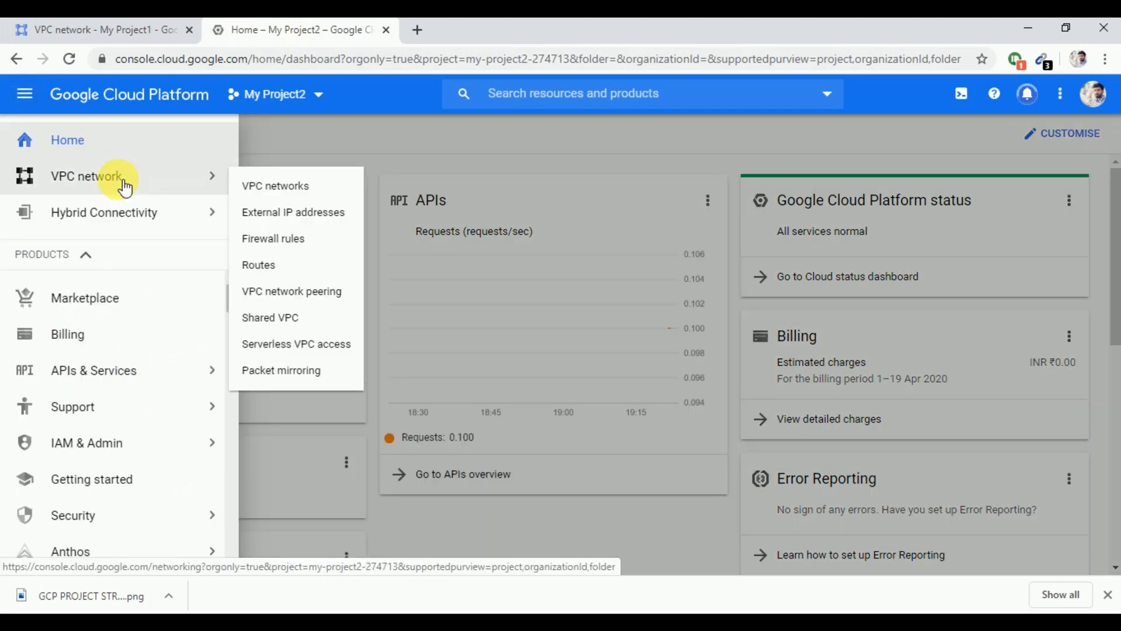
click(303, 193)
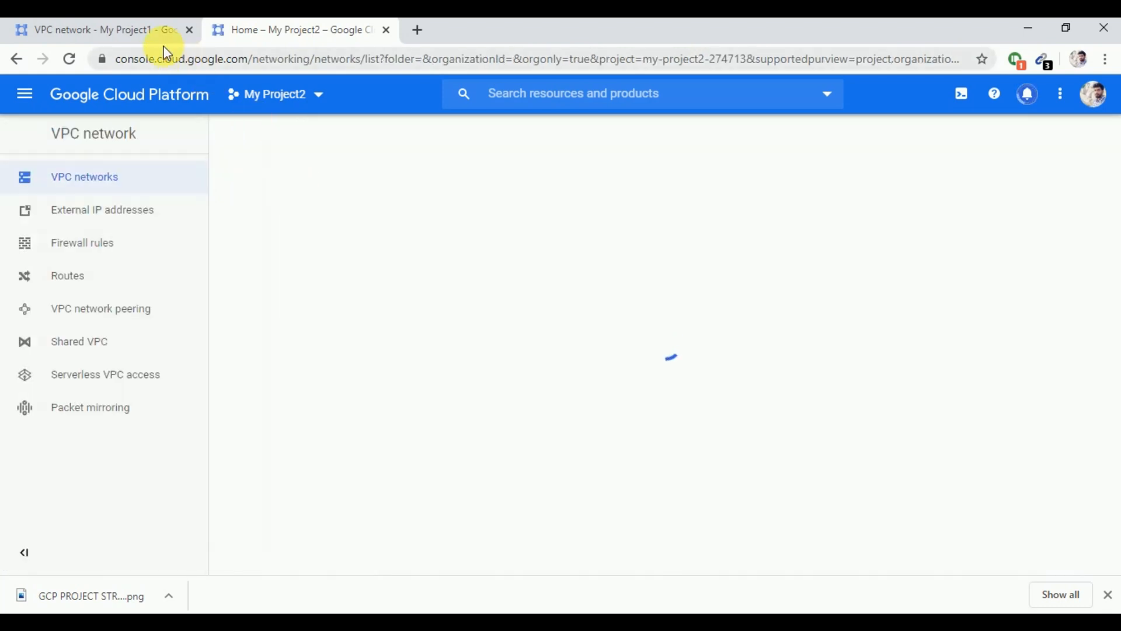
Compare both projects' VPC network lists, then bring up the VPN diagram slide.
click(149, 37)
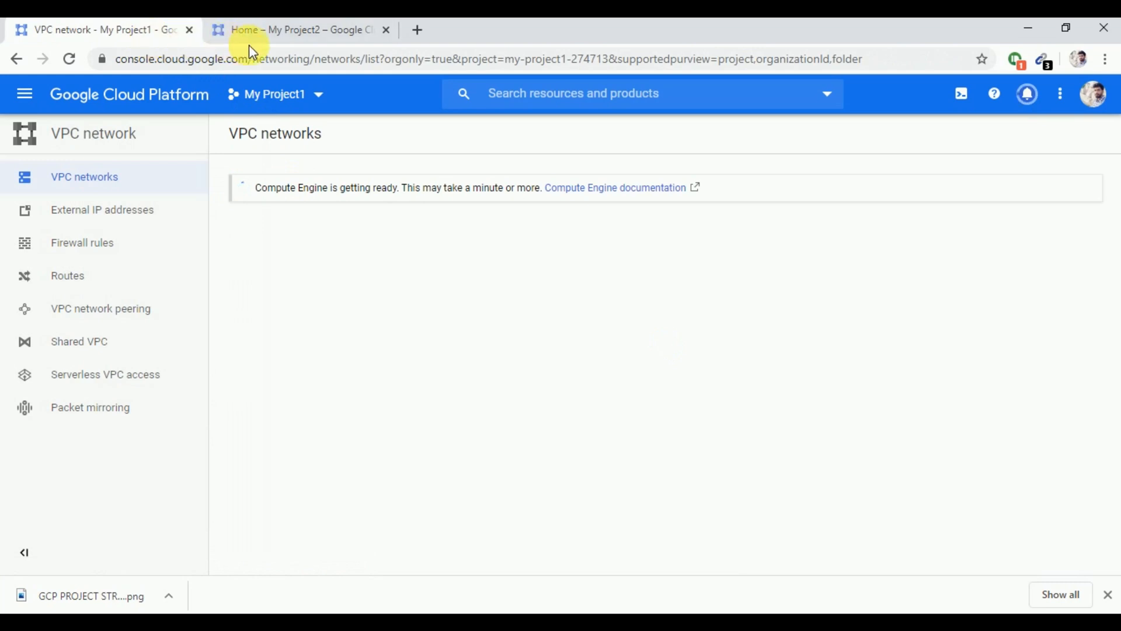
click(268, 37)
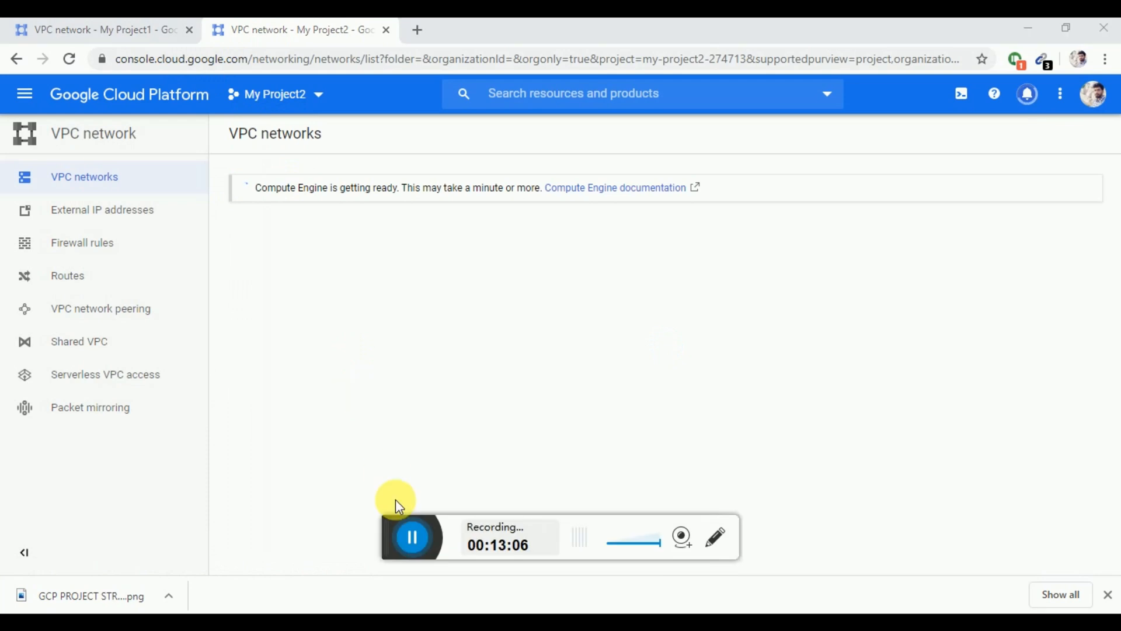
key(ctrl+shift+Tab)
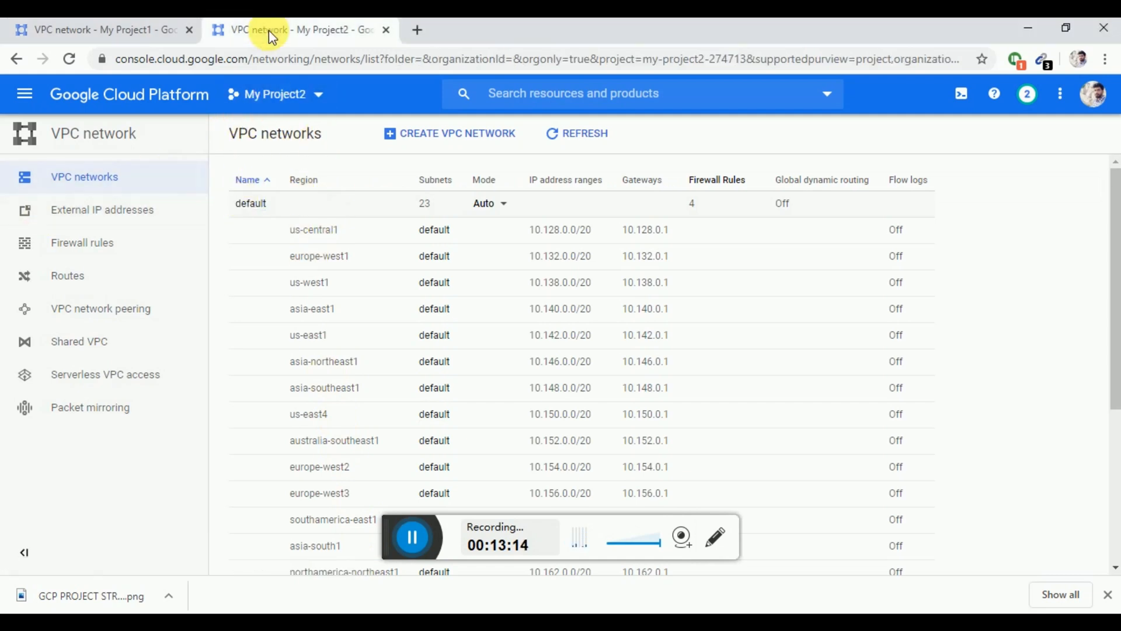
click(283, 33)
click(158, 32)
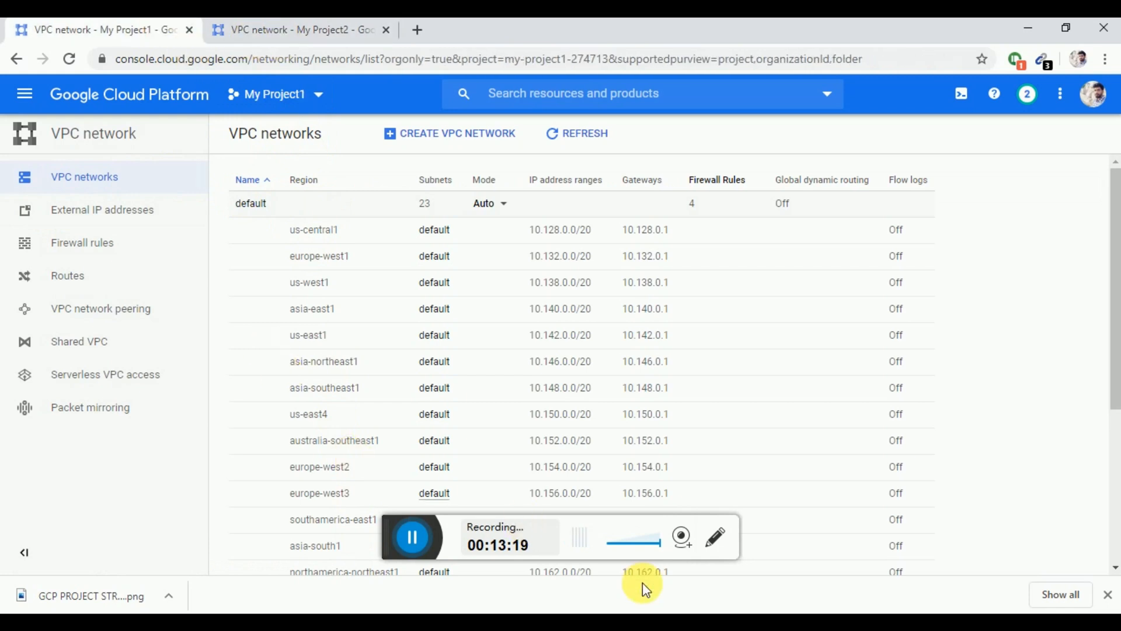
click(697, 612)
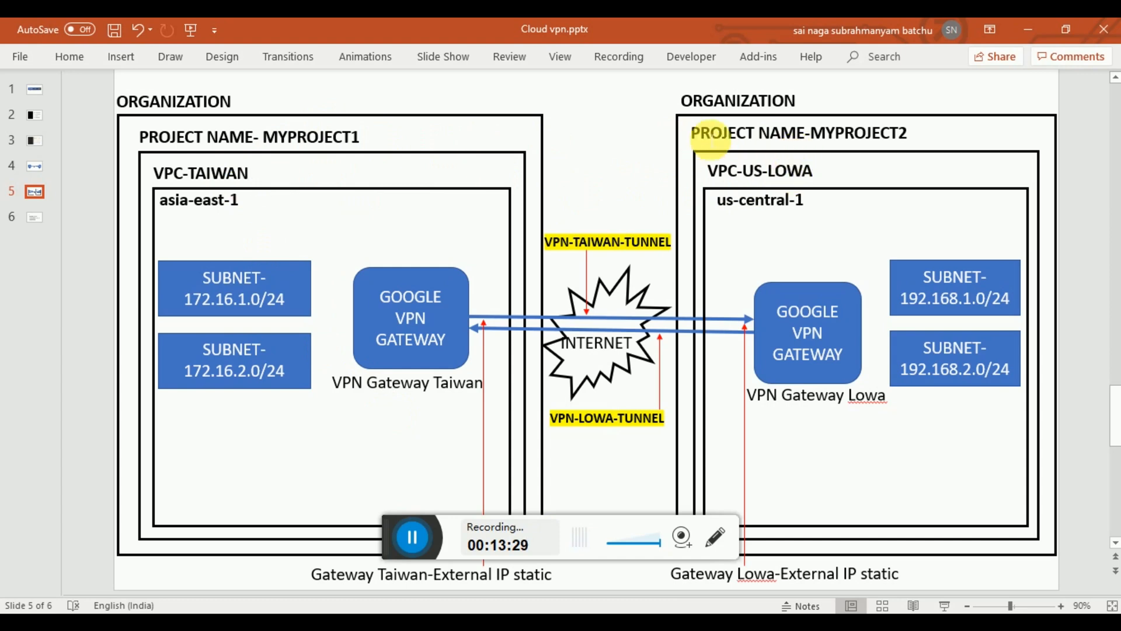
Start a new VPC network in My Project1 after checking the diagram's VPC-TAIWAN label.
click(1032, 37)
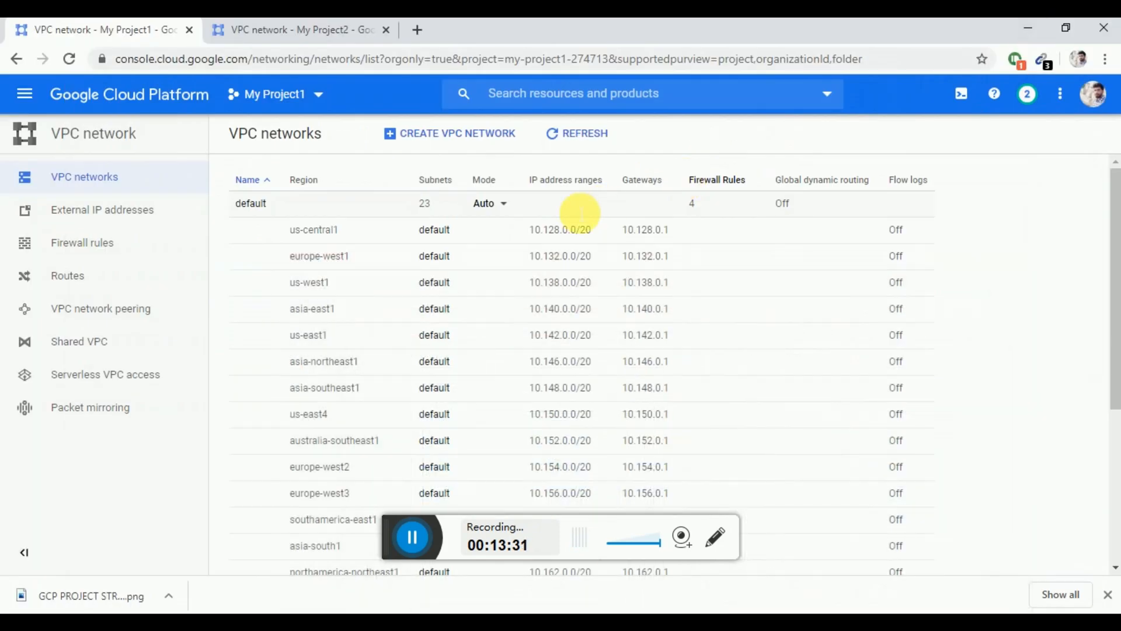
click(457, 143)
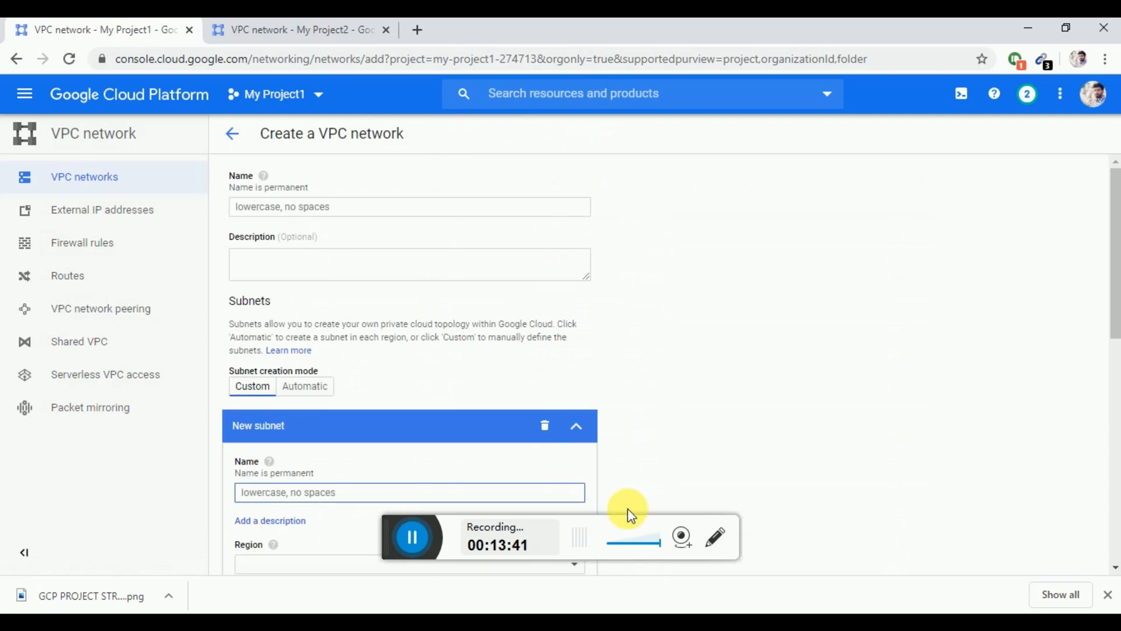
click(733, 623)
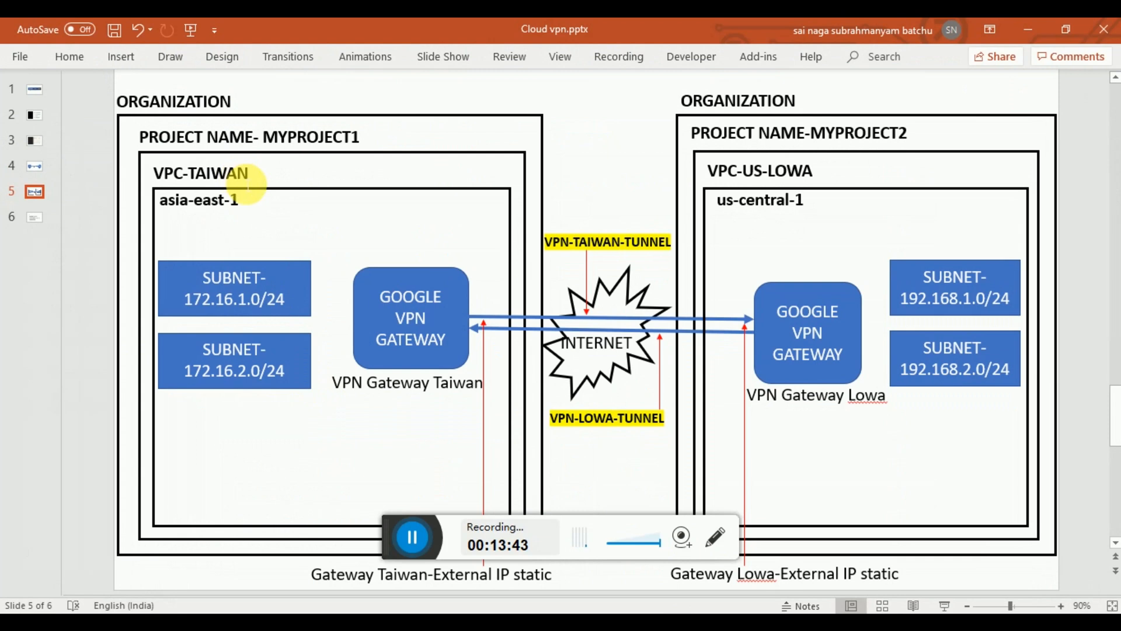
click(254, 182)
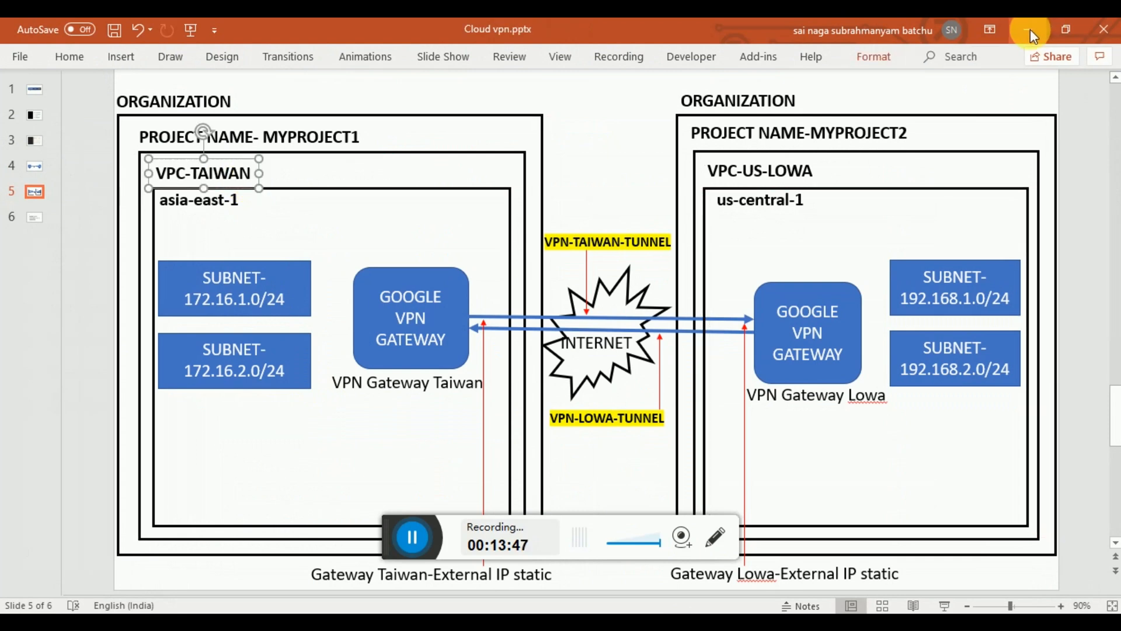
click(1030, 29)
click(337, 208)
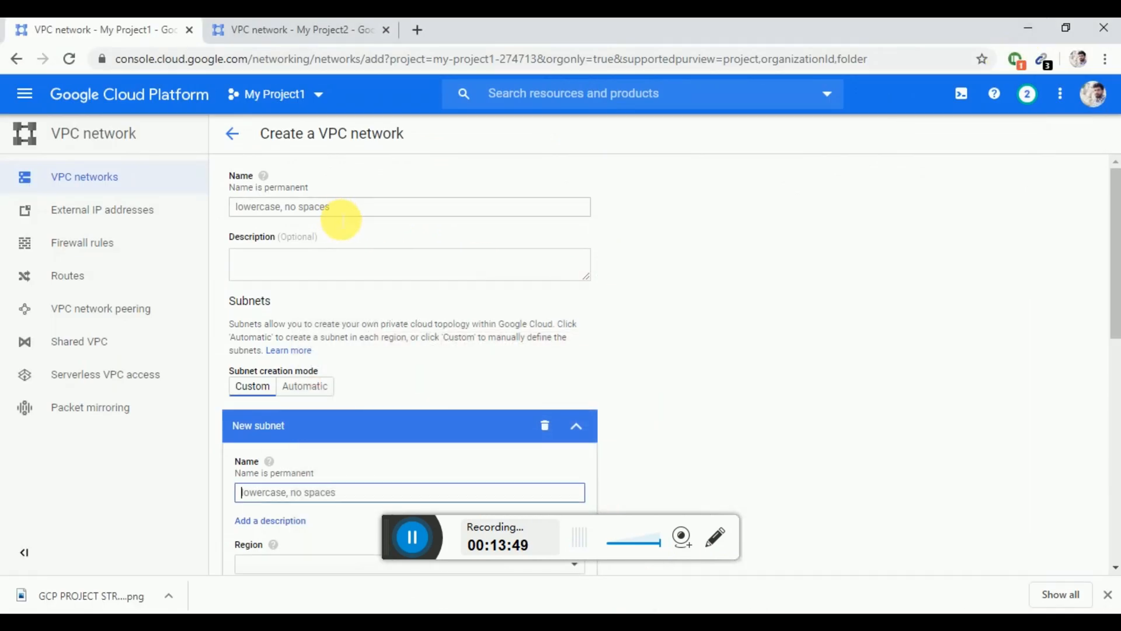
Replace the rejected uppercase 'VPC-T' entry with the network name vpc-taiwan.
text(V)
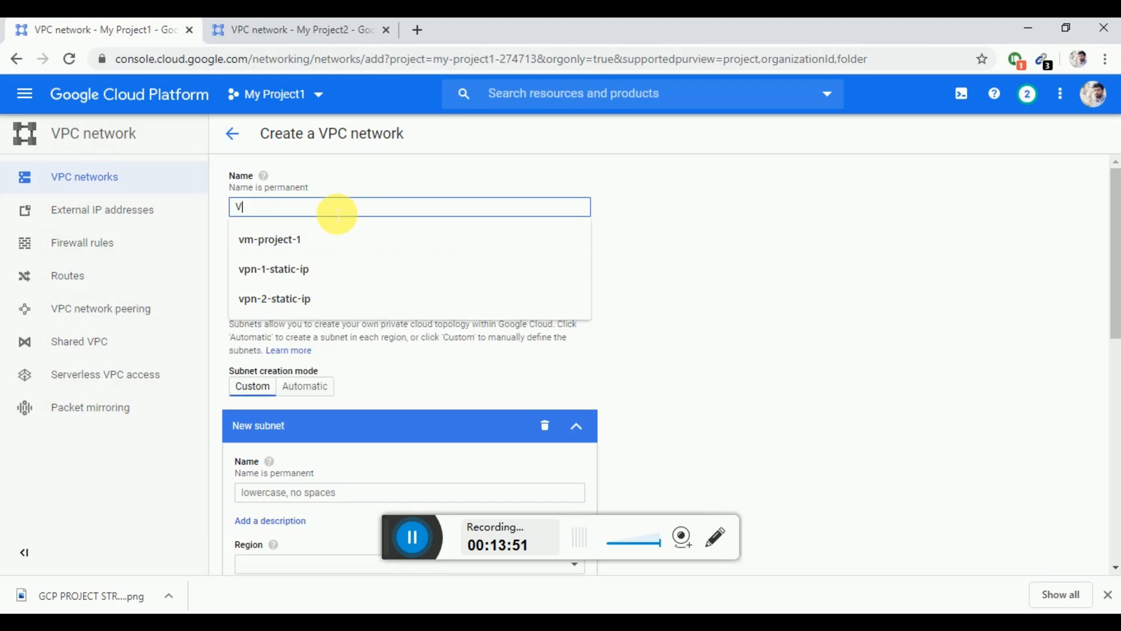
text(PC-TAIWA)
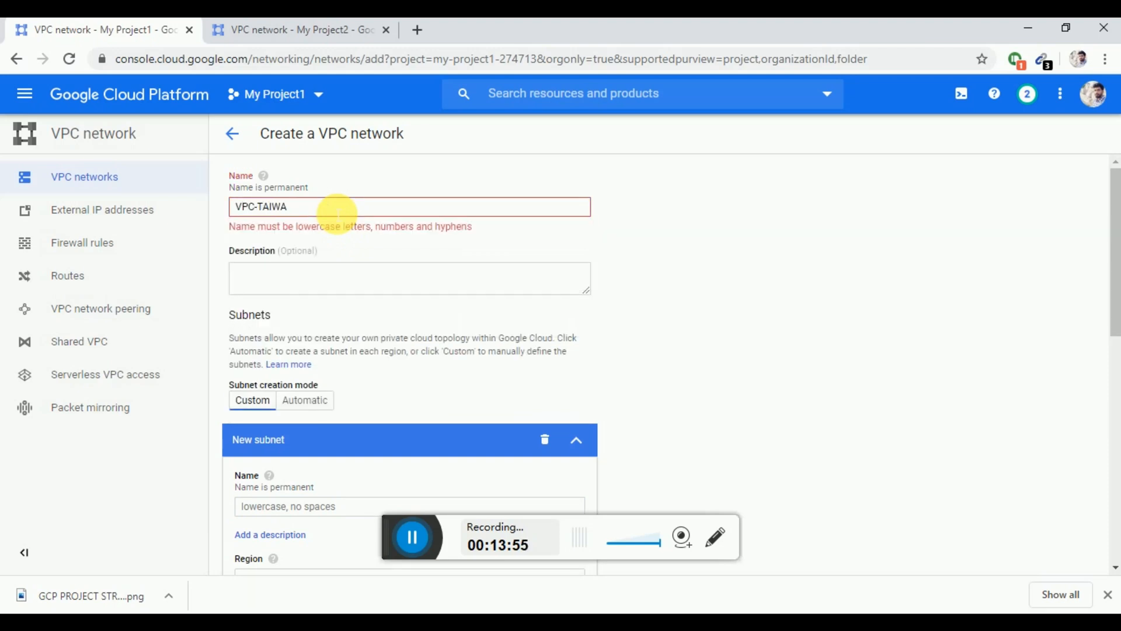
key(ctrl+a)
key(BackSpace)
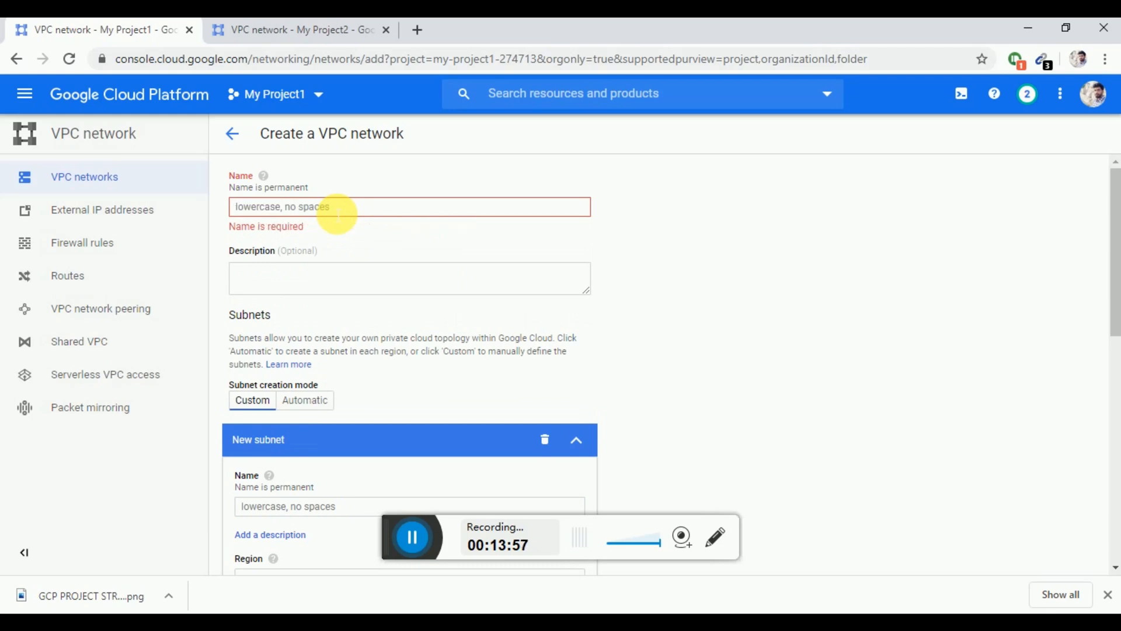
text(vpc)
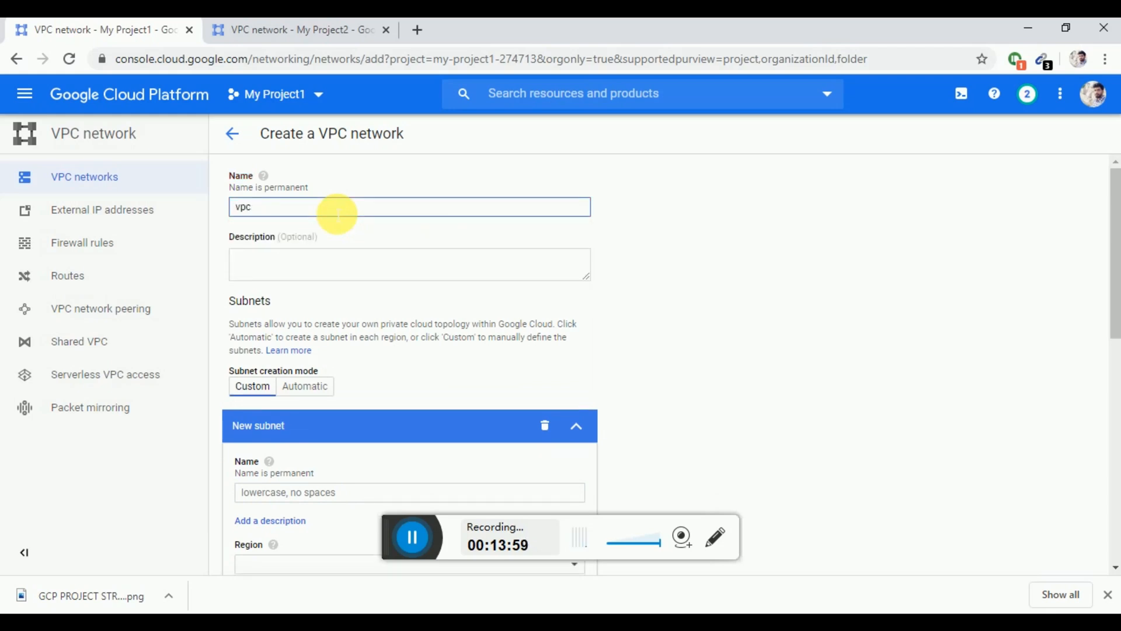
text(-taie)
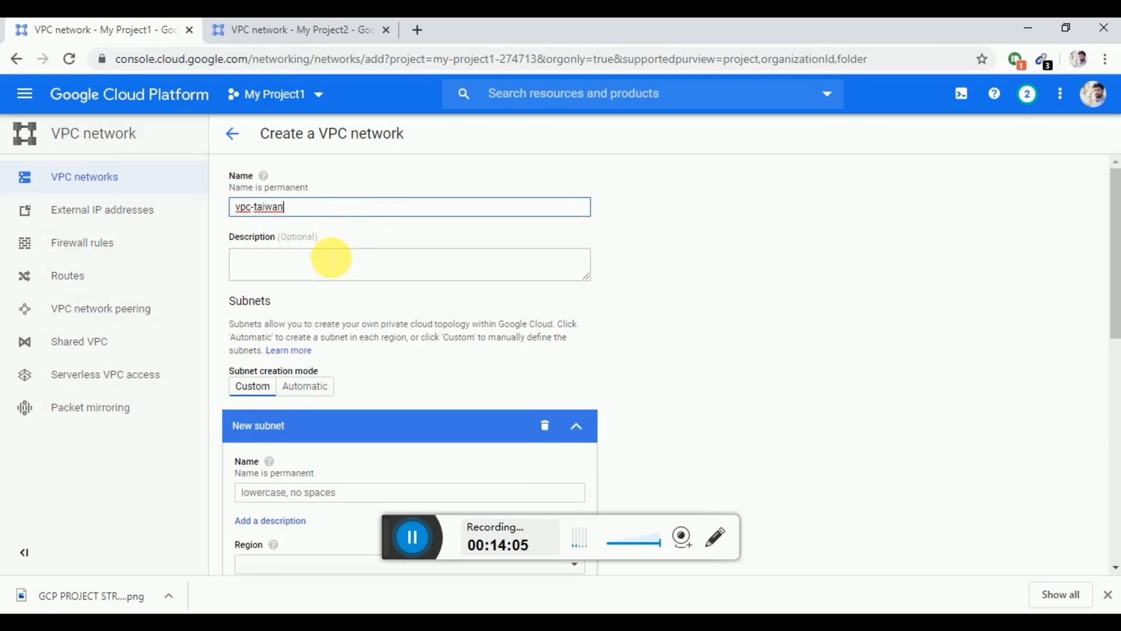
scroll(331, 258, down, 3)
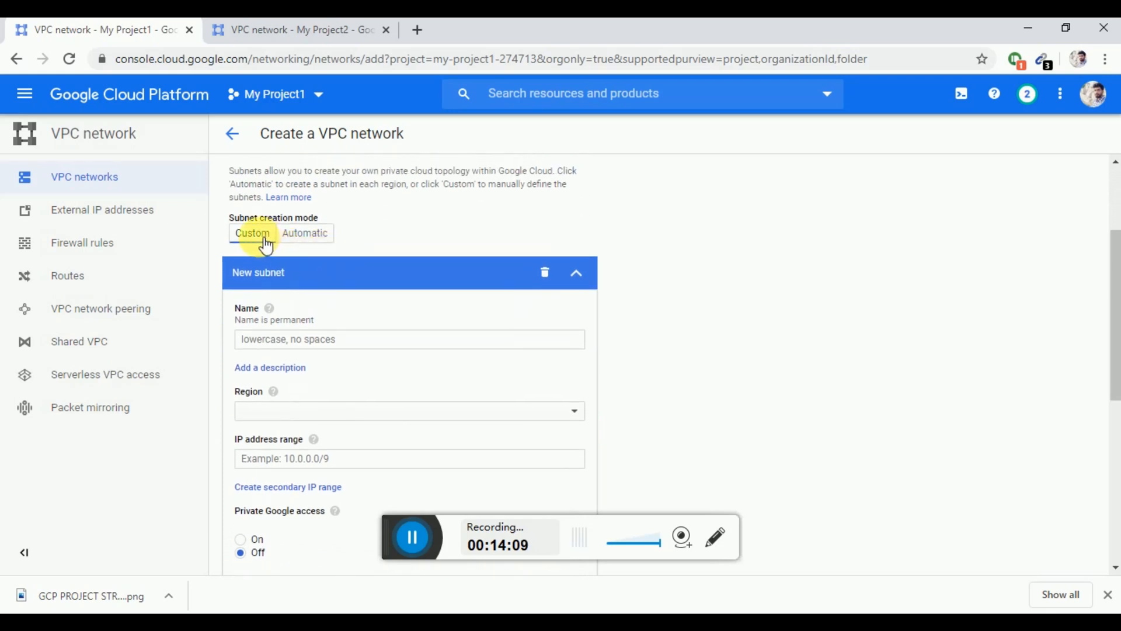
scroll(311, 328, down, 1)
Name the first subnet subnet-taiwan-1.
click(319, 280)
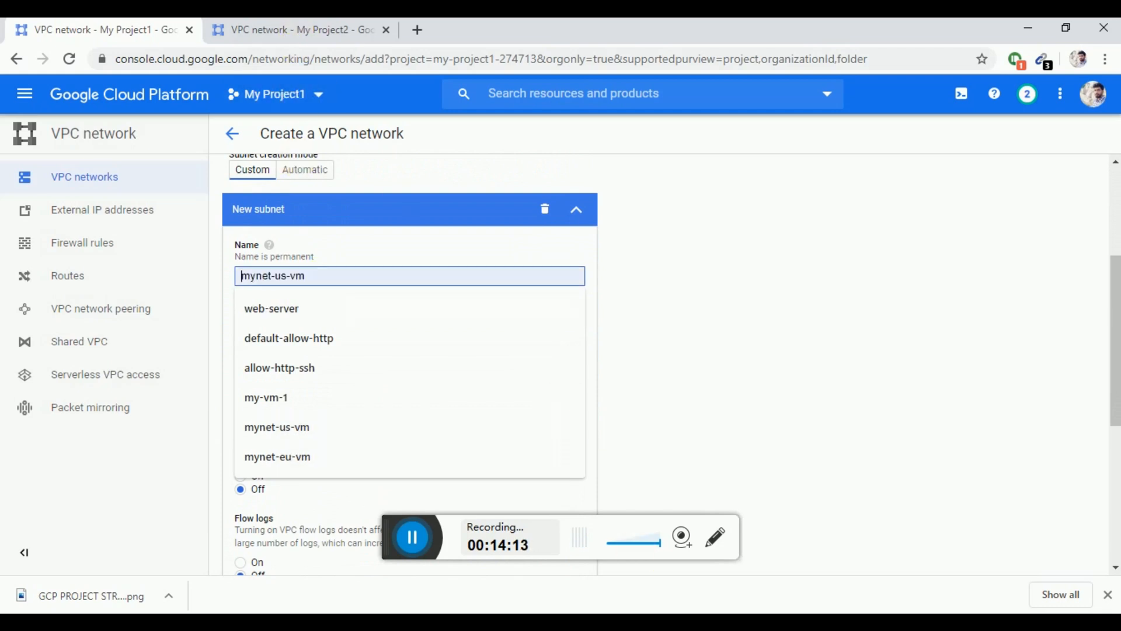
click(695, 611)
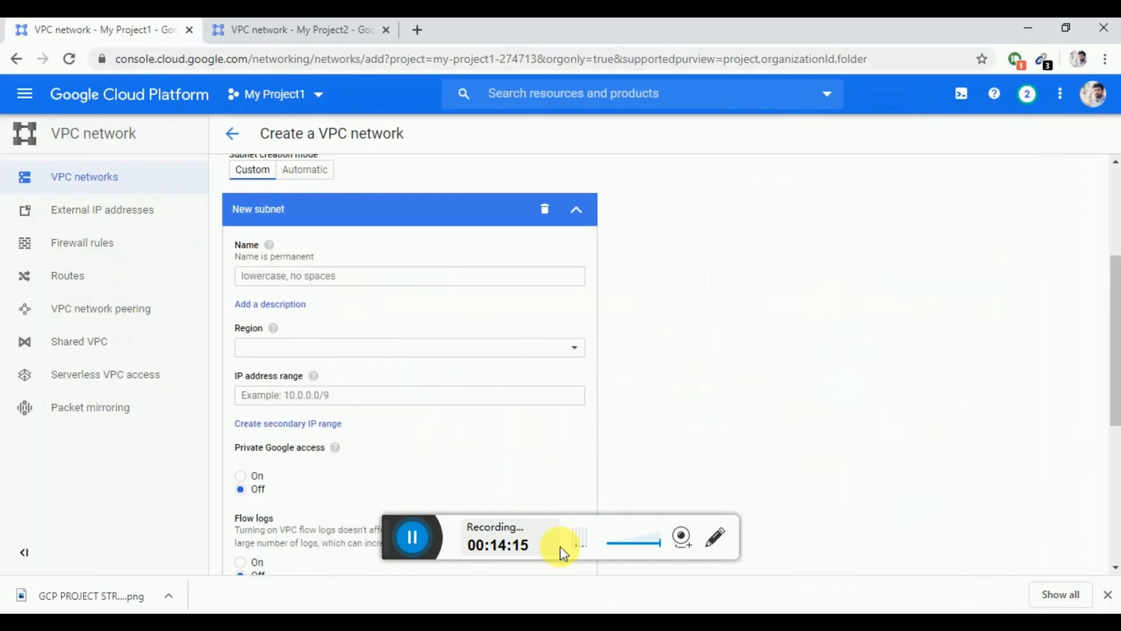
click(263, 276)
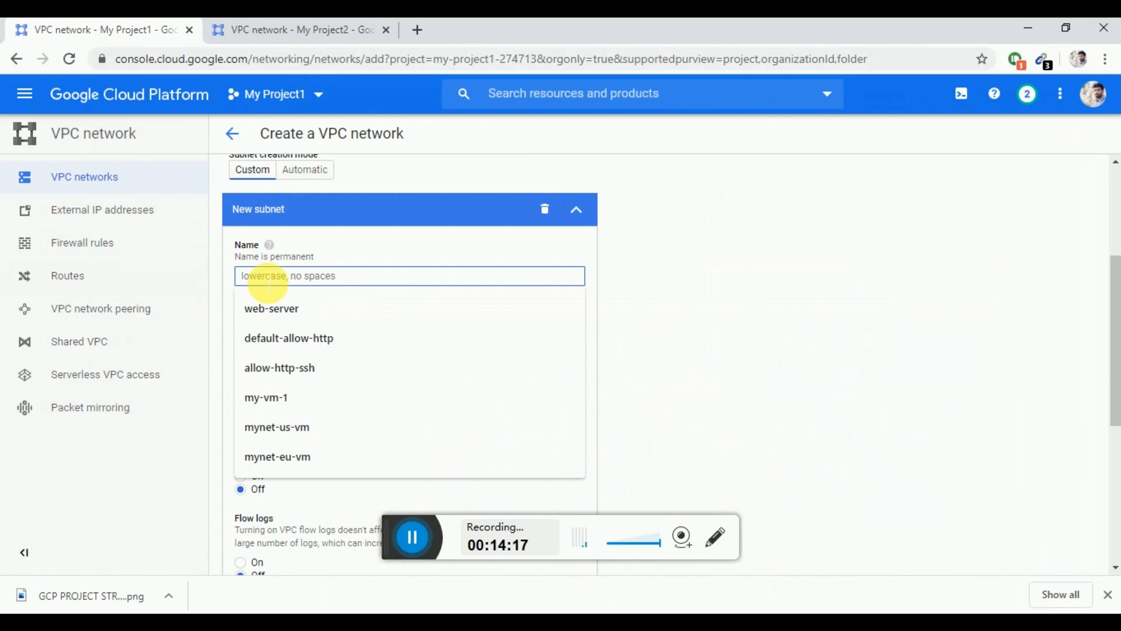
text(subnet)
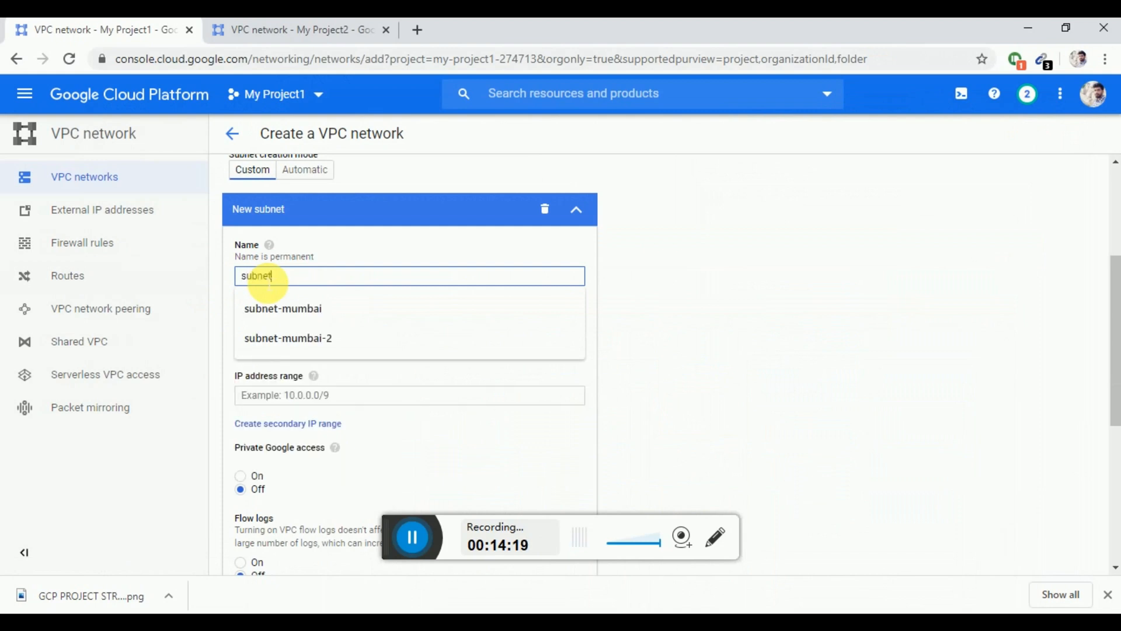
text(-tai)
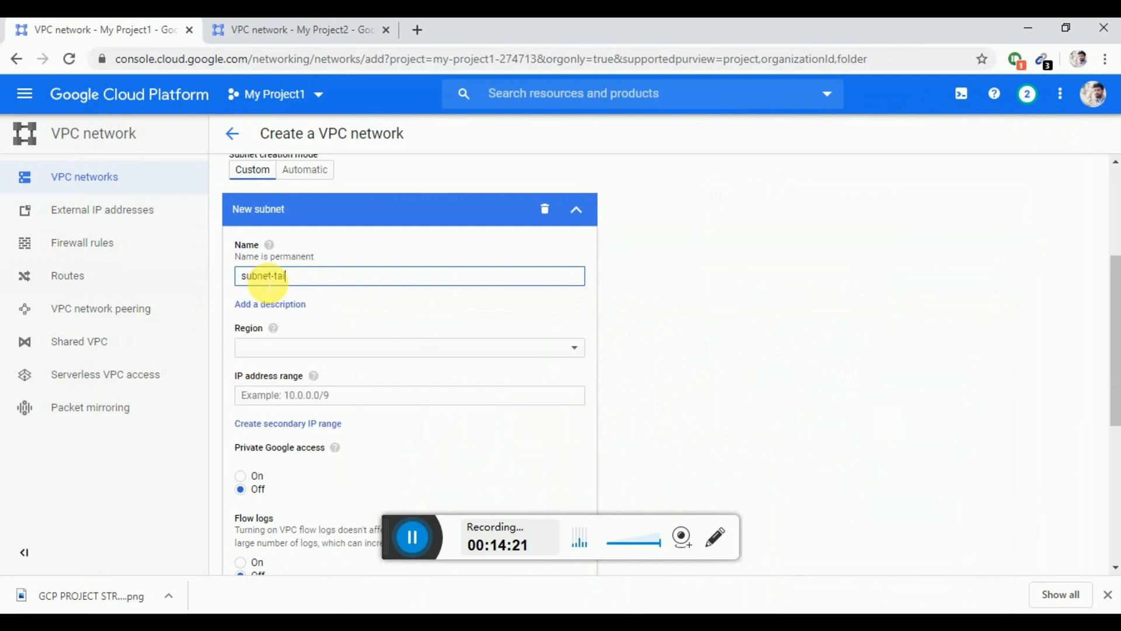
text(wan-1)
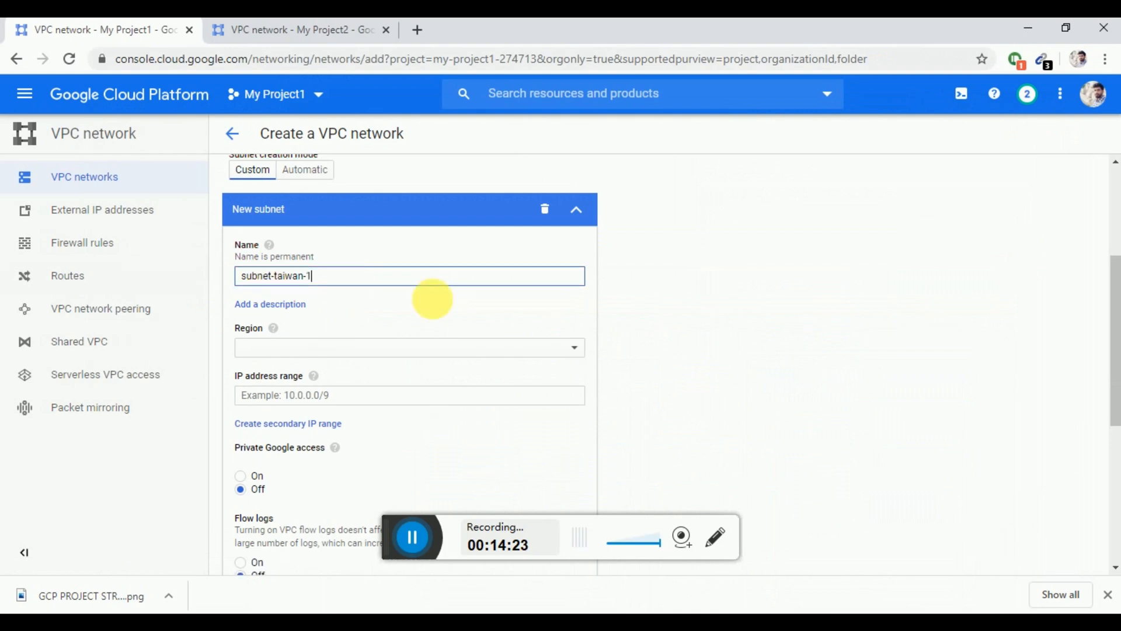
Set the subnet's region to asia-east1 after checking the diagram.
click(536, 351)
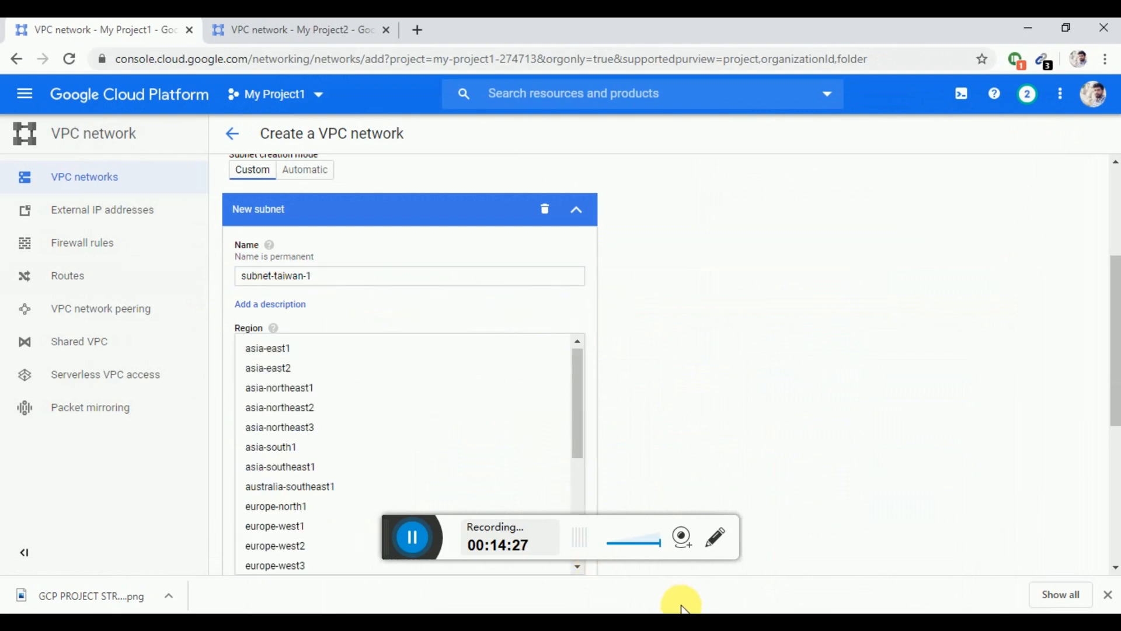
mouse_move(699, 620)
click(692, 561)
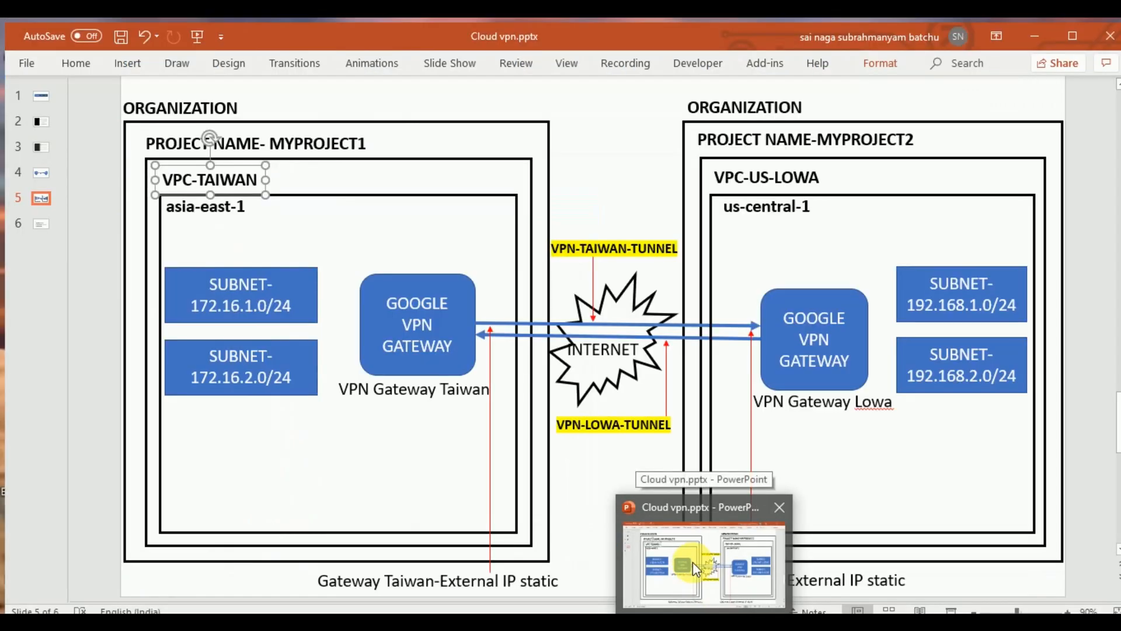
key(alt+Tab)
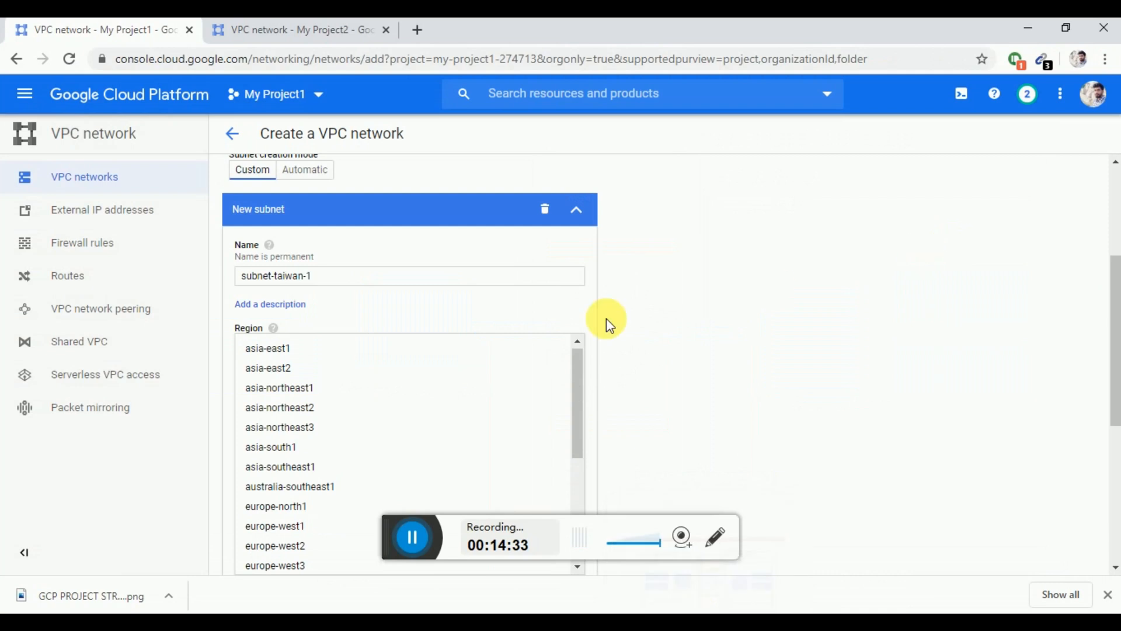
click(307, 350)
scroll(678, 303, down, 2)
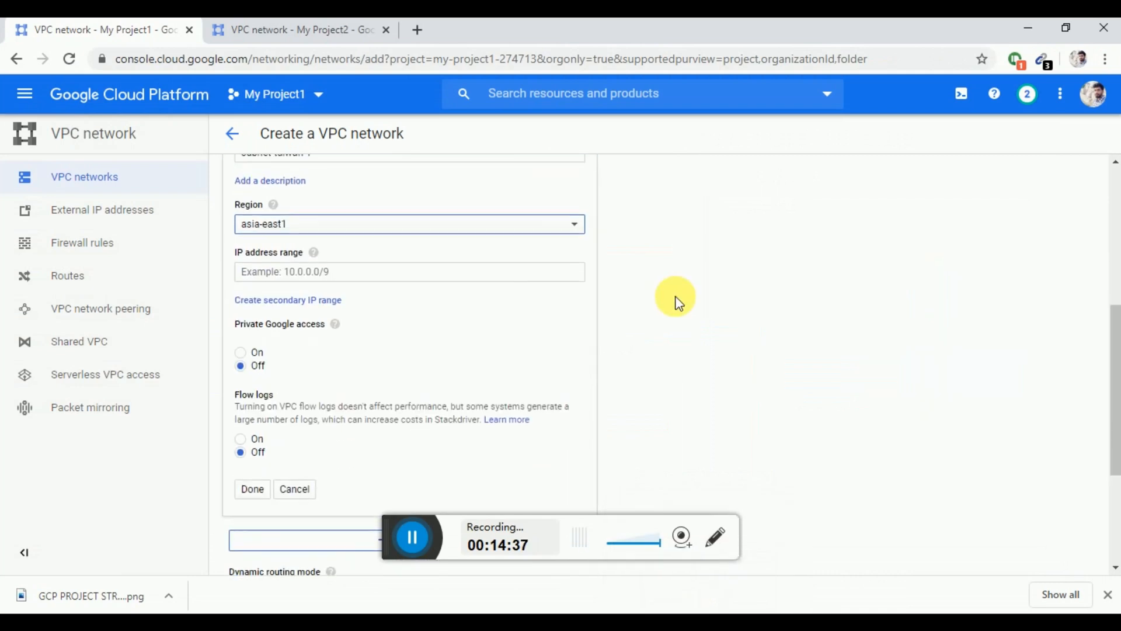
scroll(677, 303, up, 1)
Enter the subnet IP range 172.16.1.0/24, as given on the diagram.
click(381, 286)
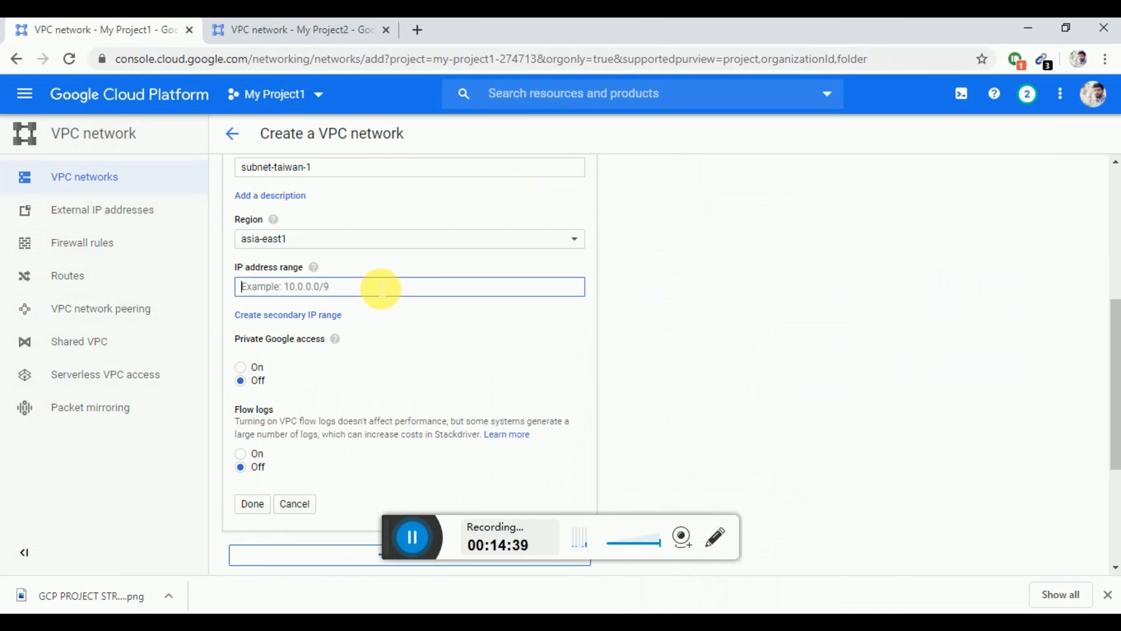
key(alt+Tab)
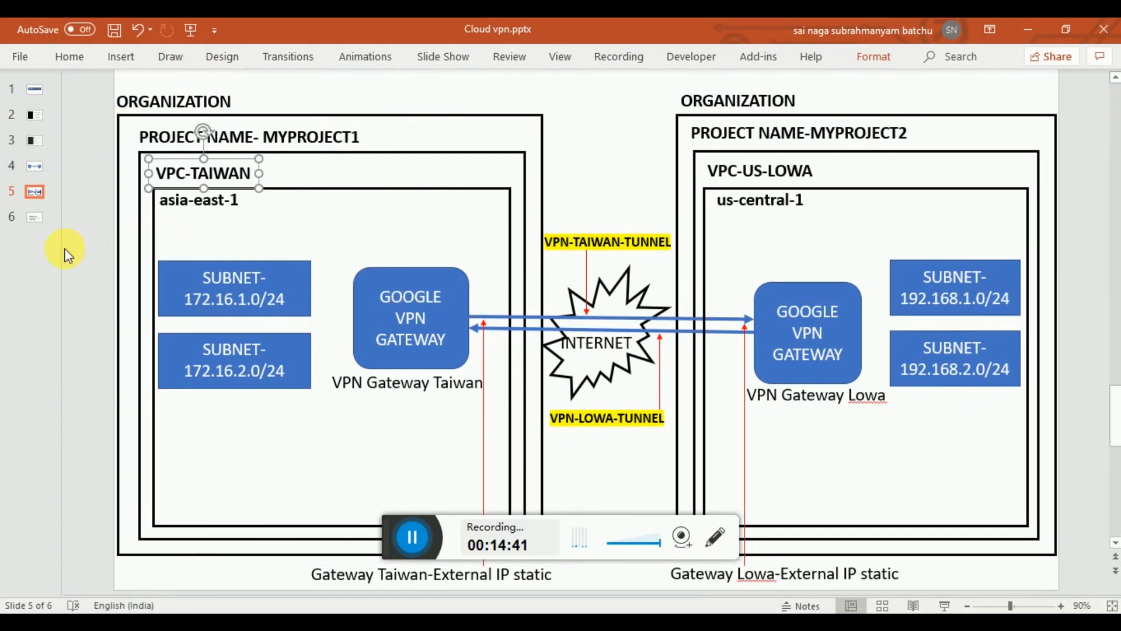
click(83, 249)
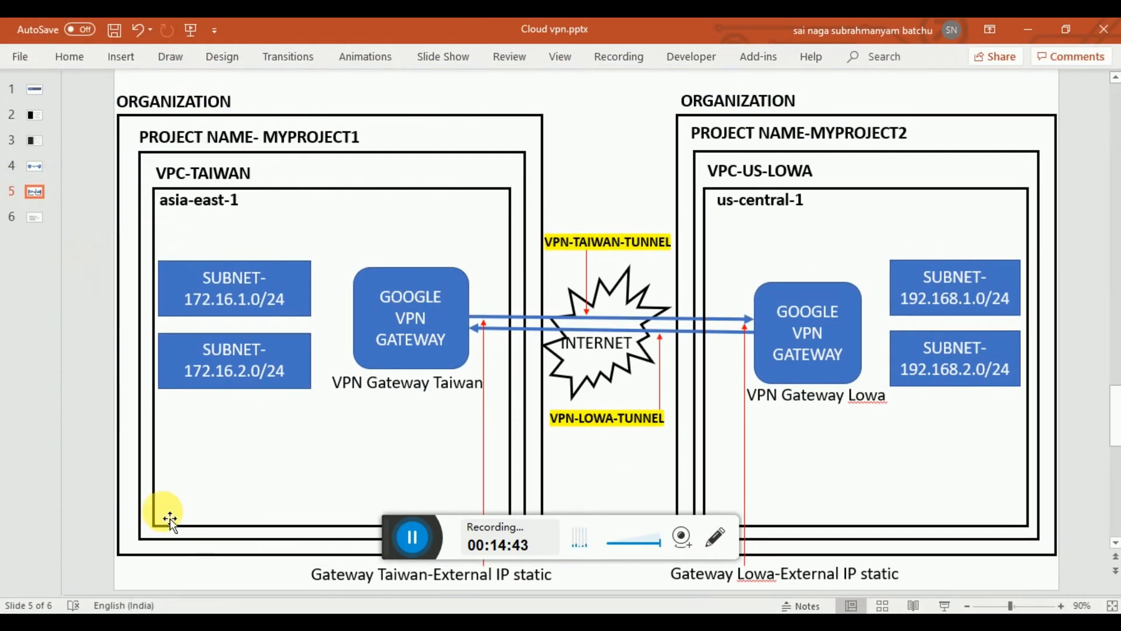
key(alt+Tab)
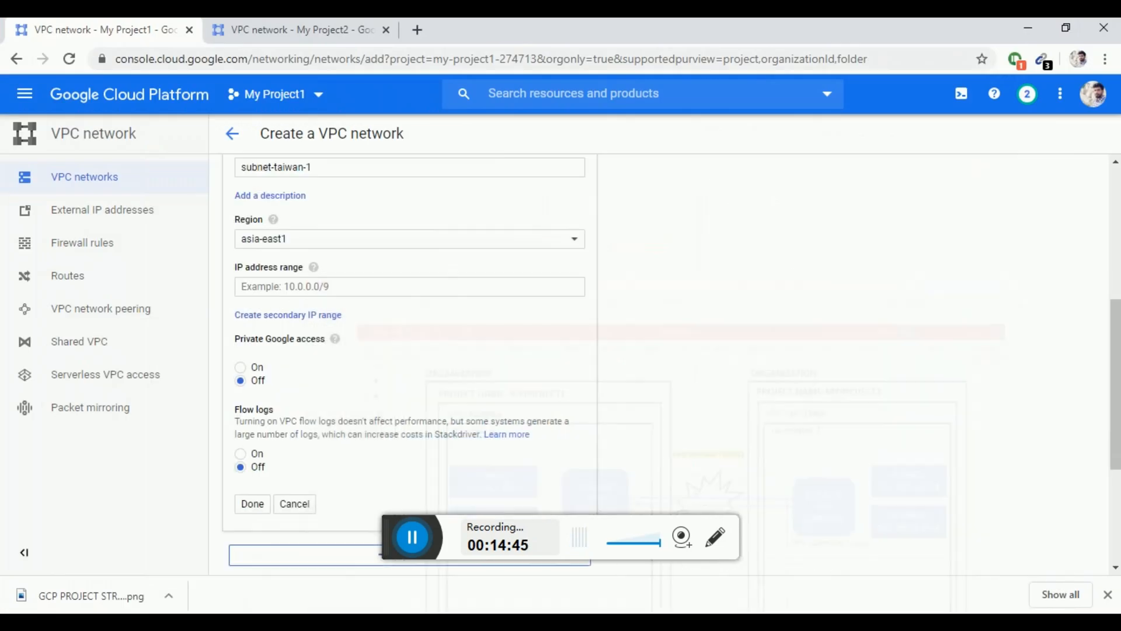
click(319, 286)
text(1)
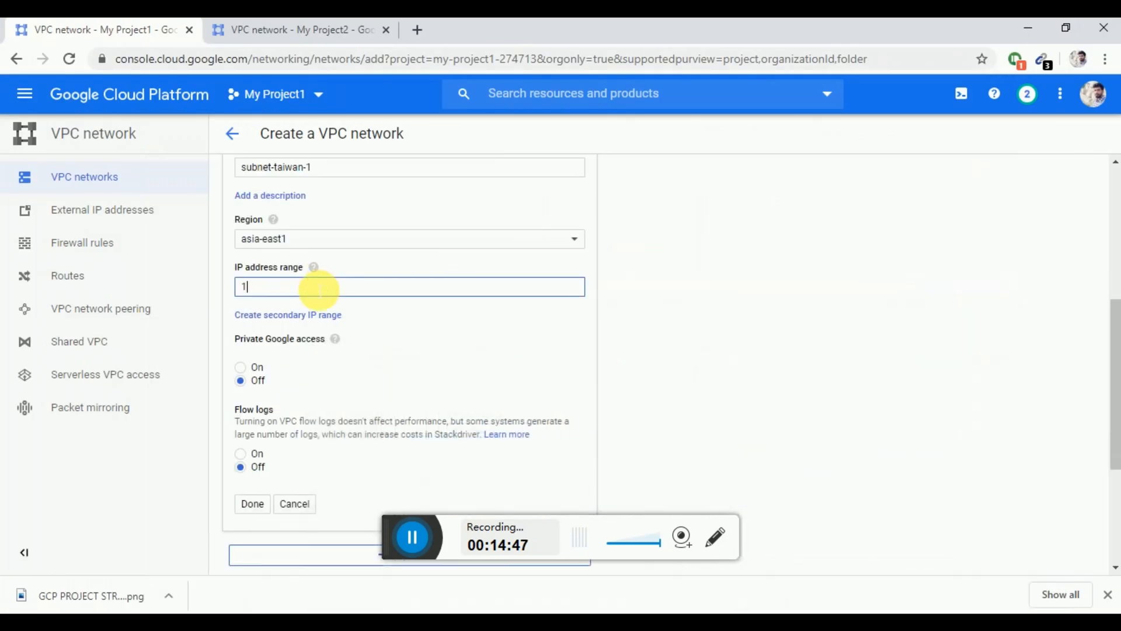
text(72.16.1.1/24)
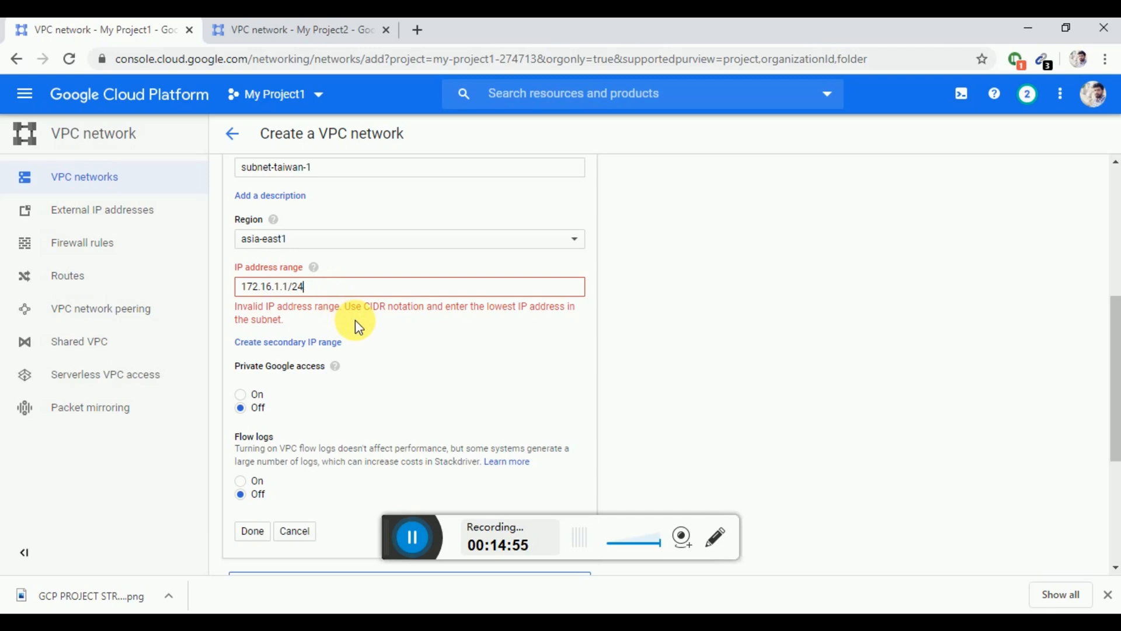
scroll(355, 320, up, 1)
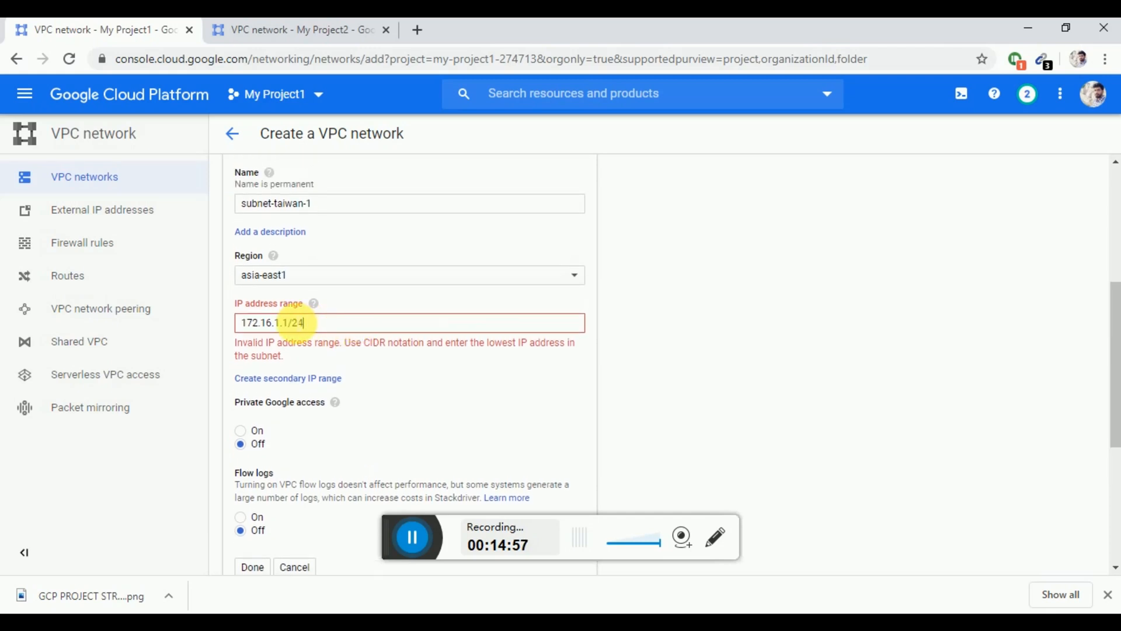
text(0)
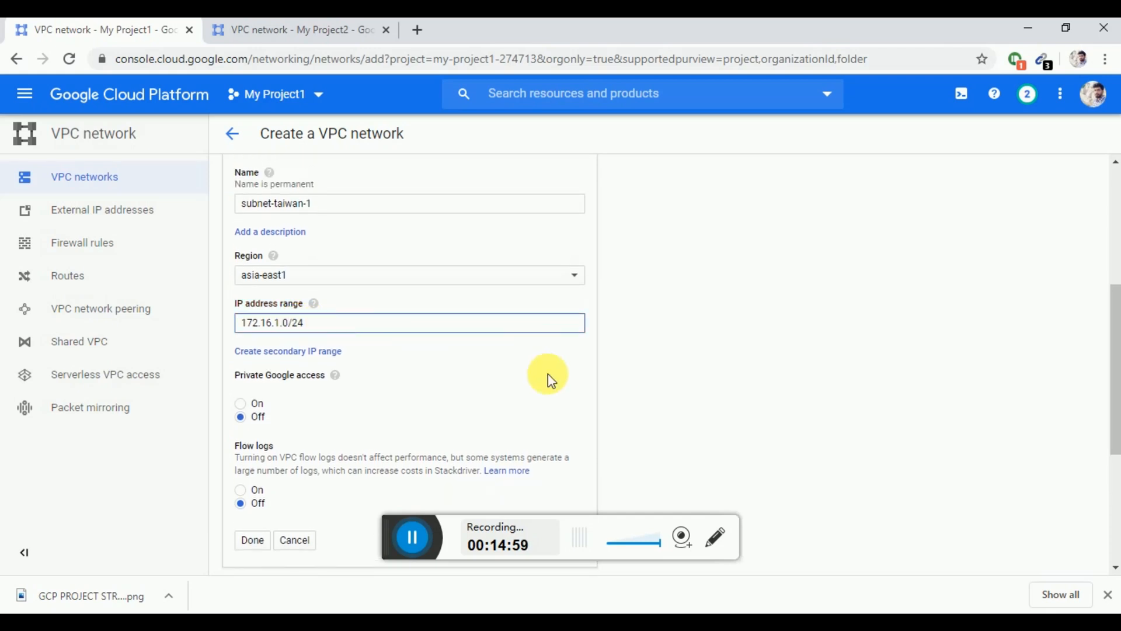
click(663, 369)
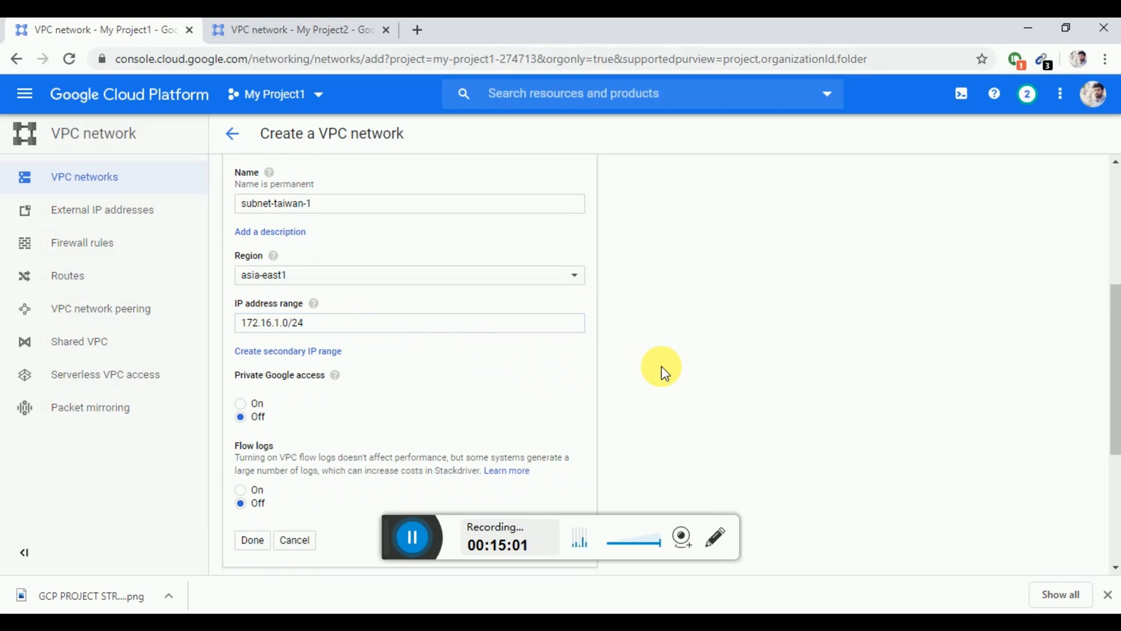
Create the vpc-taiwan network, then move to the My Project2 tab.
scroll(630, 381, down, 5)
scroll(630, 380, down, 1)
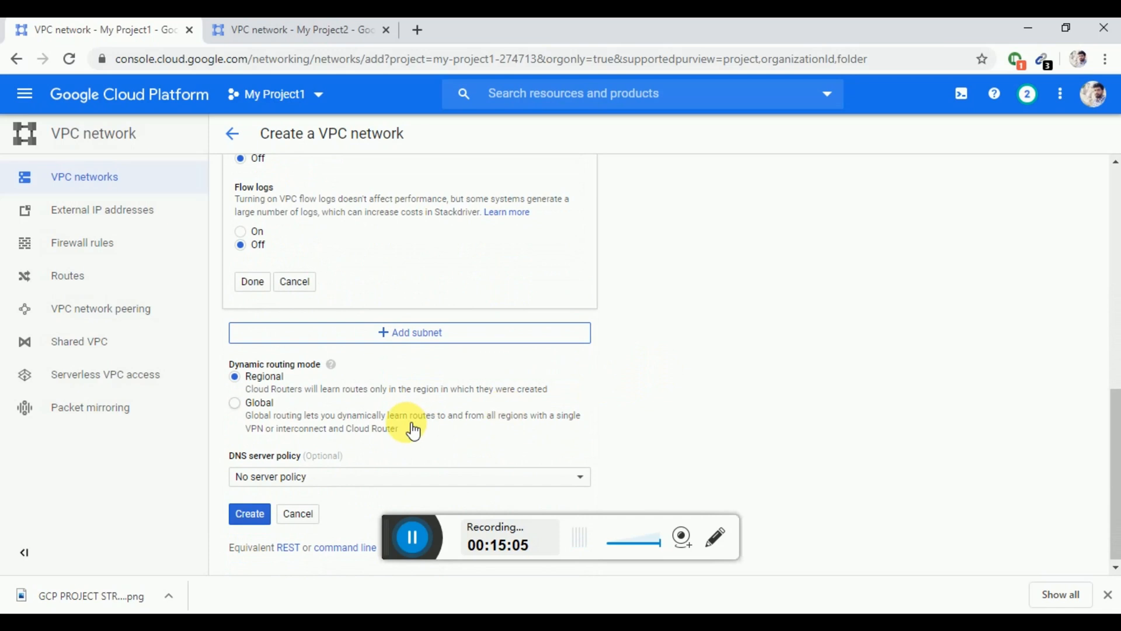
scroll(413, 431, up, 12)
scroll(413, 431, down, 2)
scroll(413, 430, down, 10)
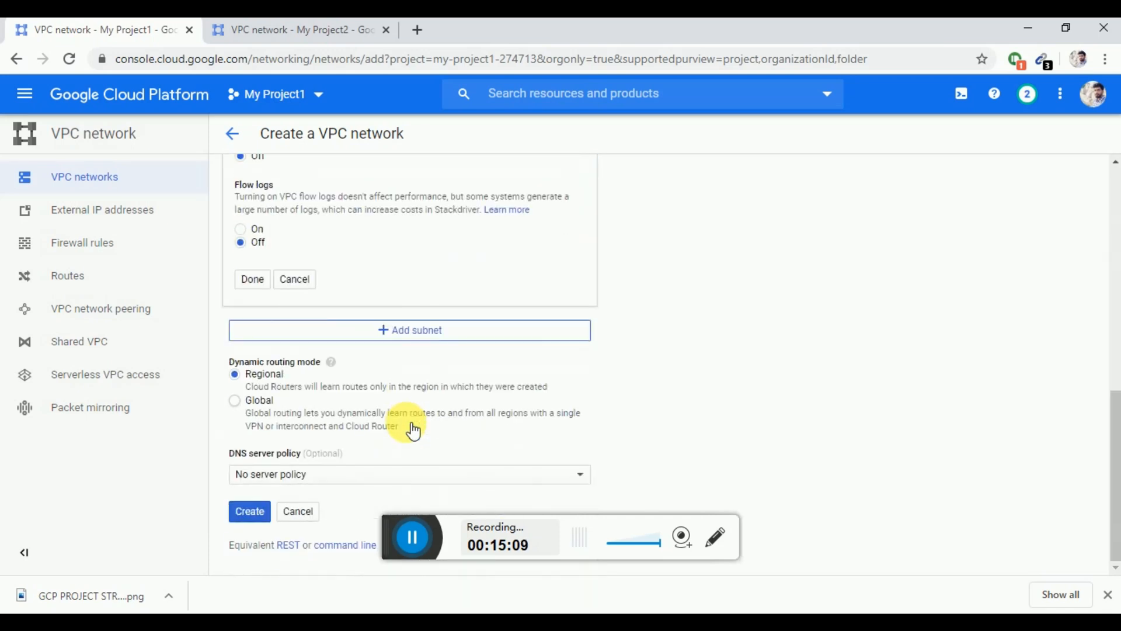
click(257, 519)
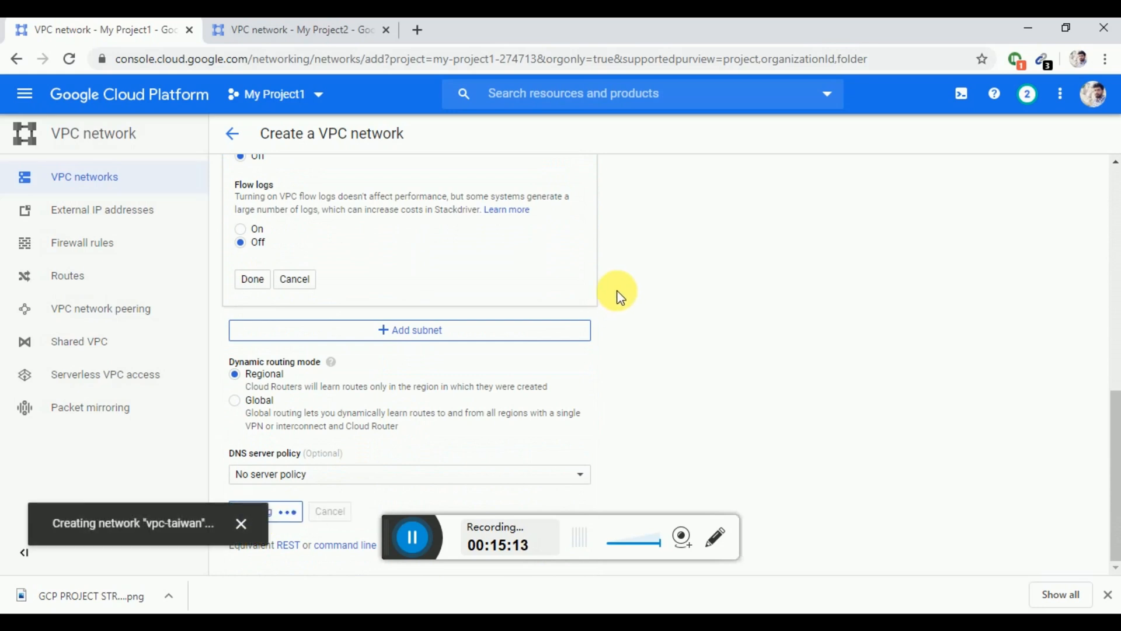
click(280, 39)
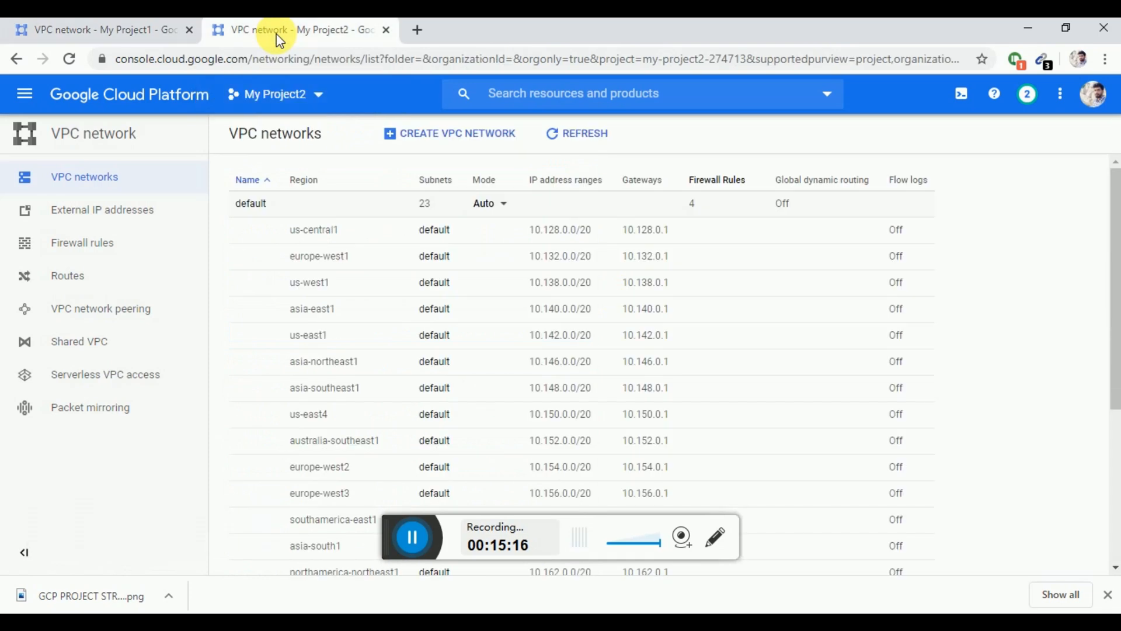
Start a new VPC network in My Project2 named vpc-us-lowa.
click(474, 134)
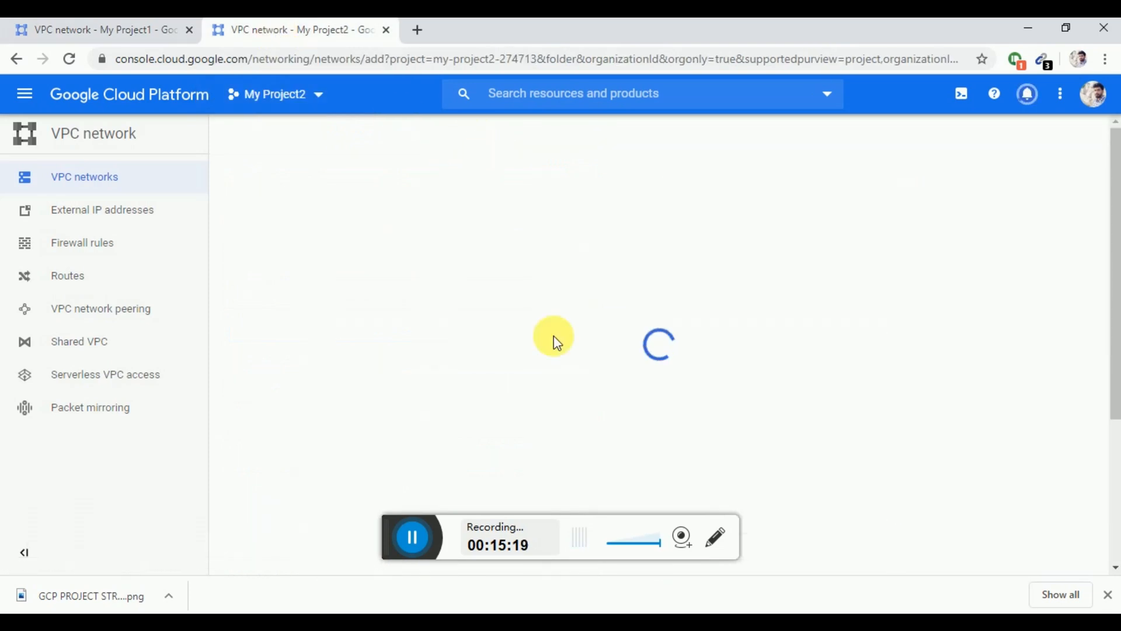
key(alt+Tab)
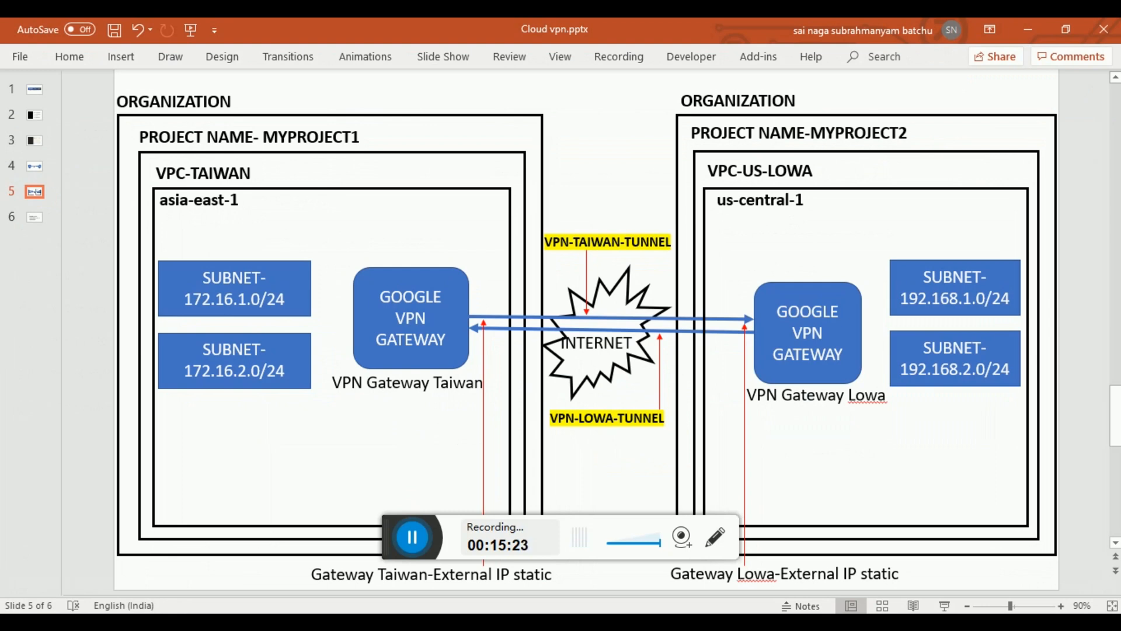
key(alt+Tab)
click(404, 212)
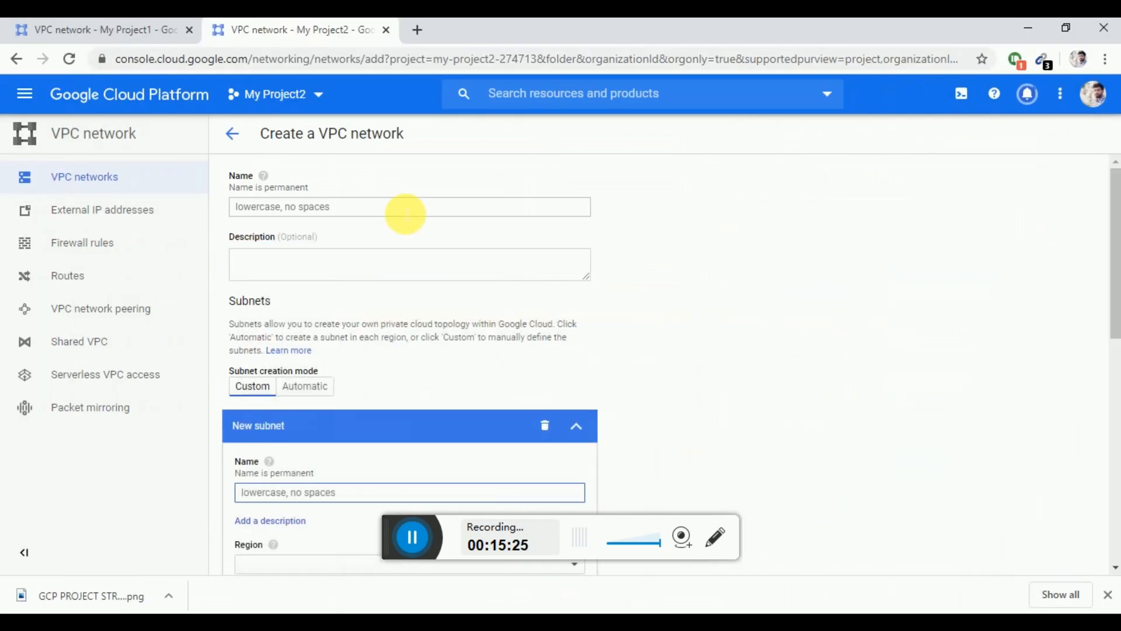
text(vpc-)
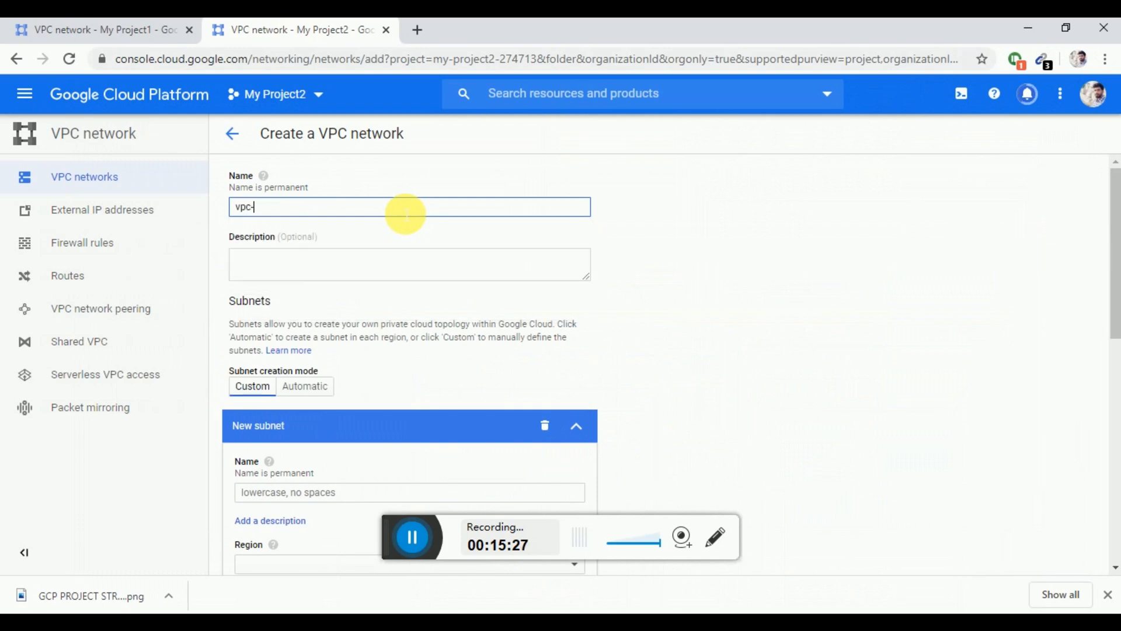
text(us-lowa)
Name its first subnet Iowa-subnet-1.
scroll(361, 342, down, 3)
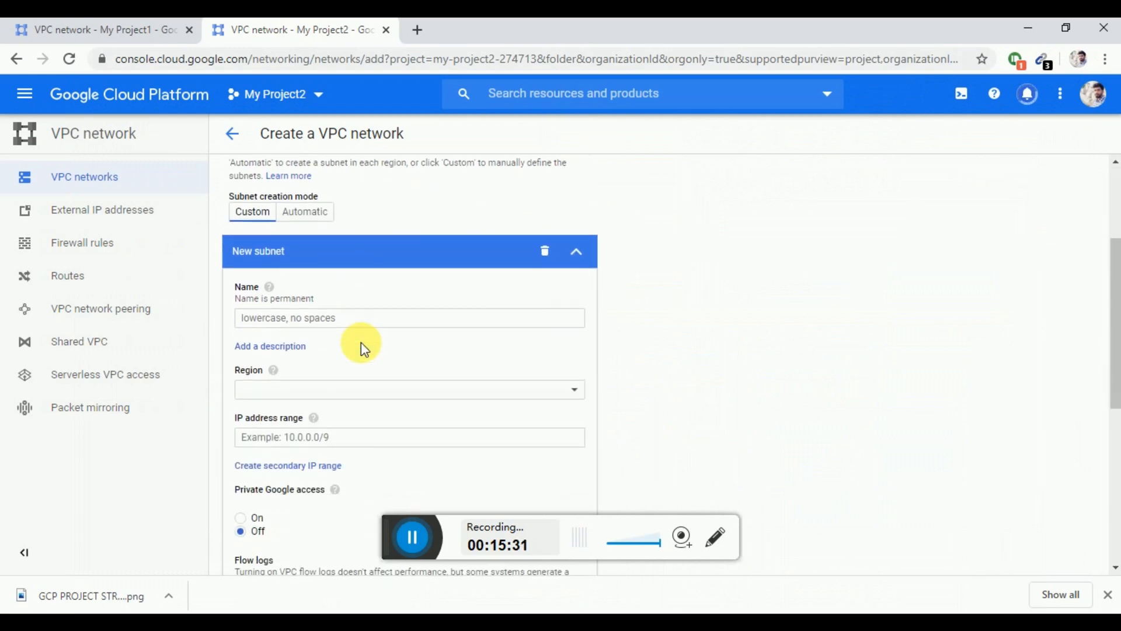
click(350, 323)
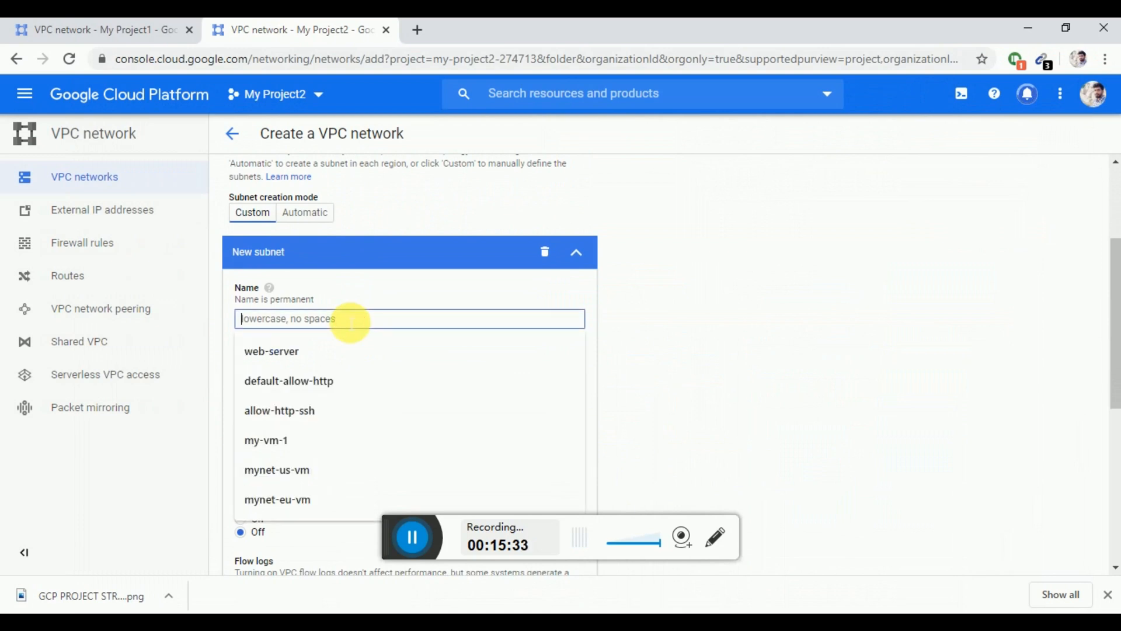
text(lo)
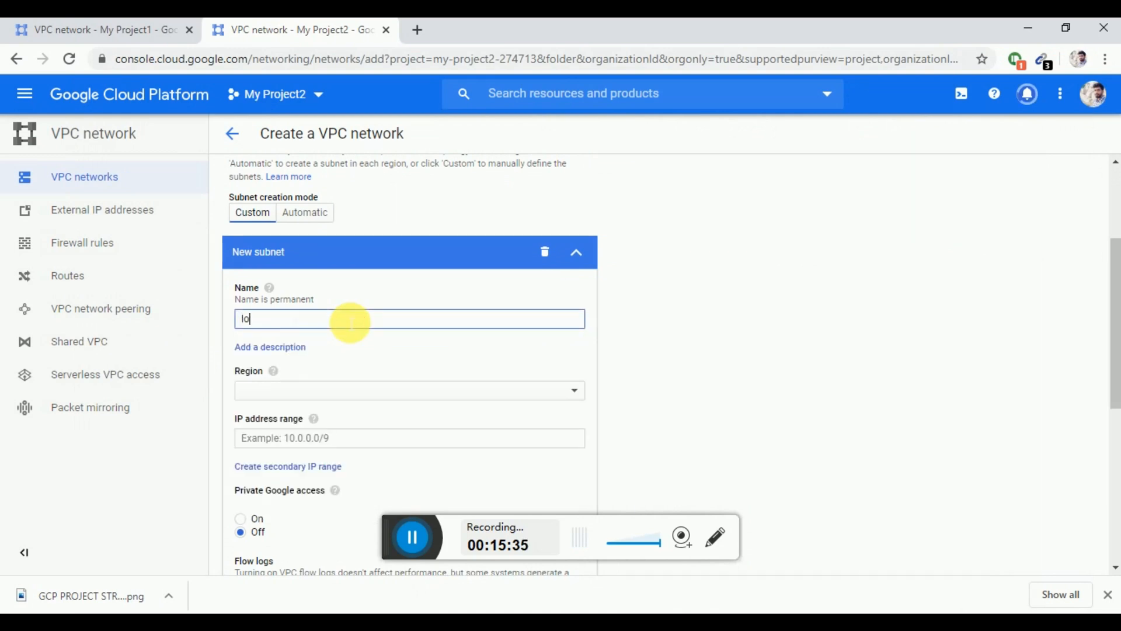
text(wa-subn)
scroll(351, 323, down, 3)
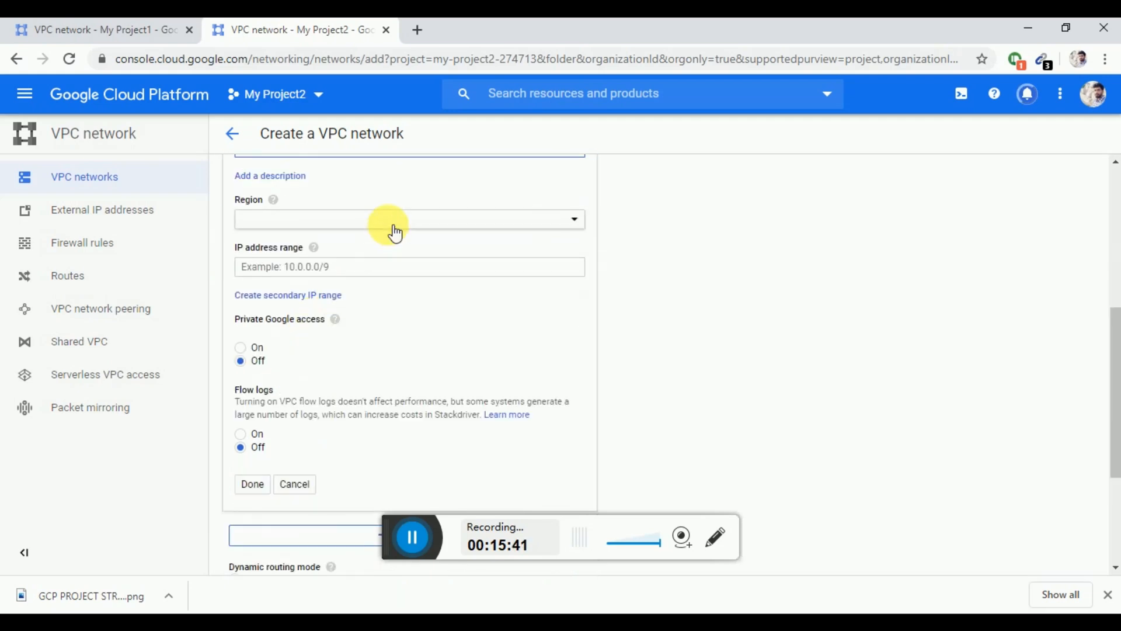
scroll(395, 232, up, 2)
Set the subnet region to us-central1 and check the diagram for its IP range.
click(343, 345)
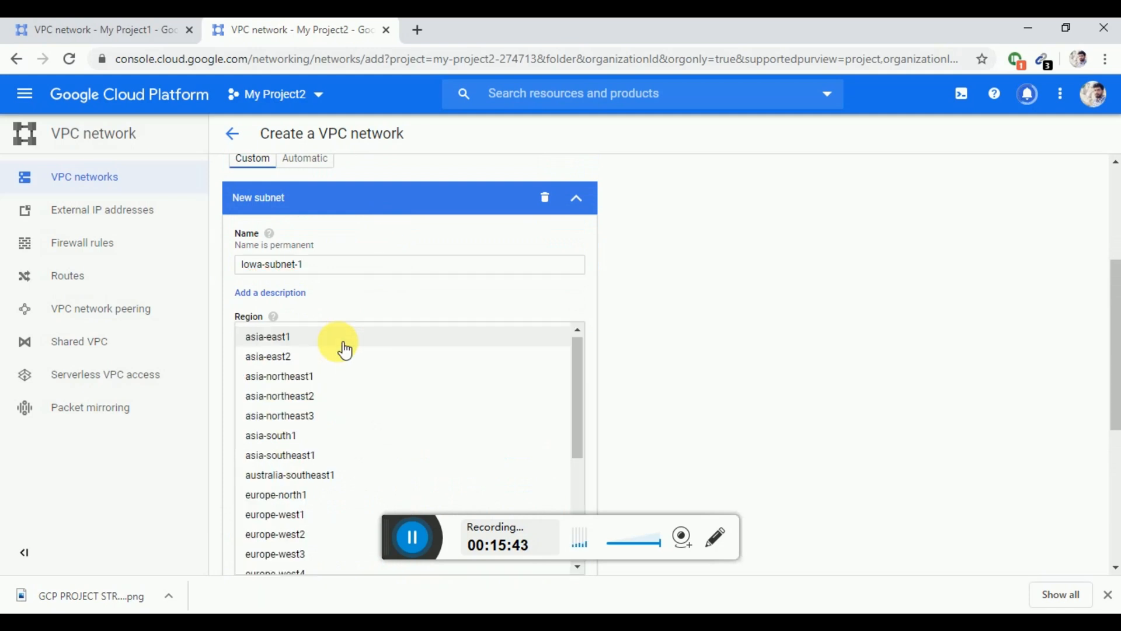
scroll(325, 444, down, 4)
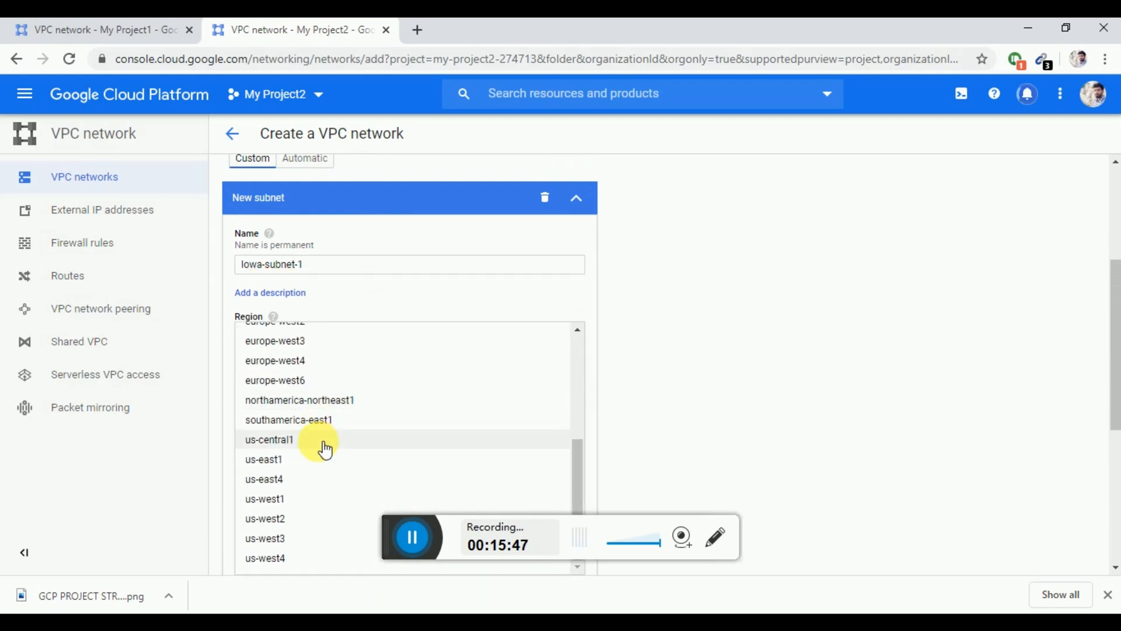
click(325, 449)
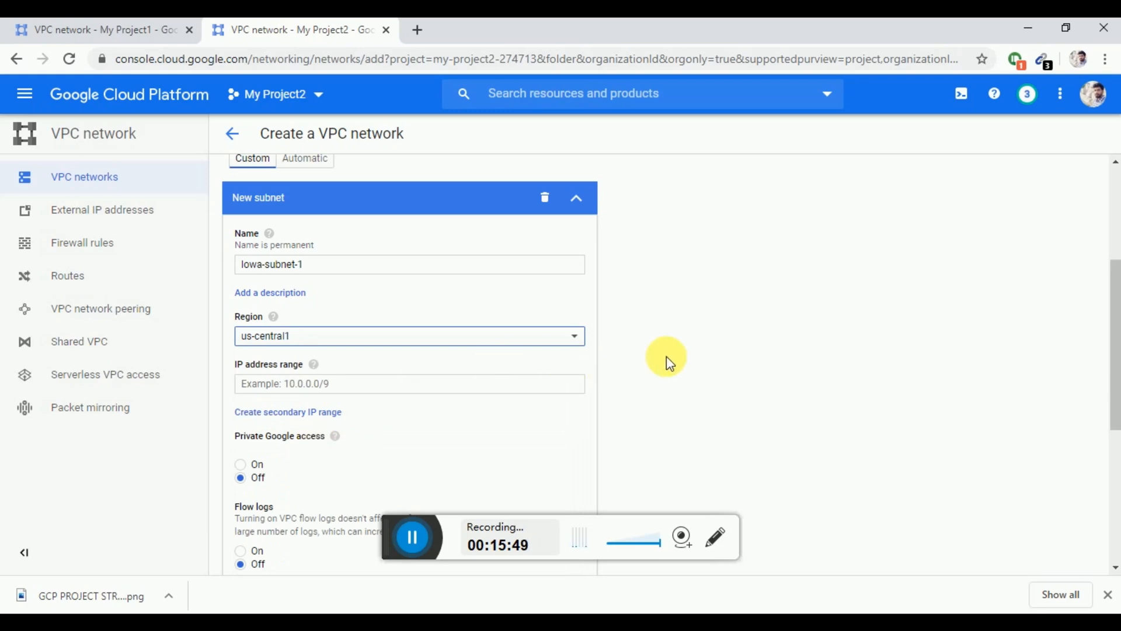
scroll(667, 357, down, 2)
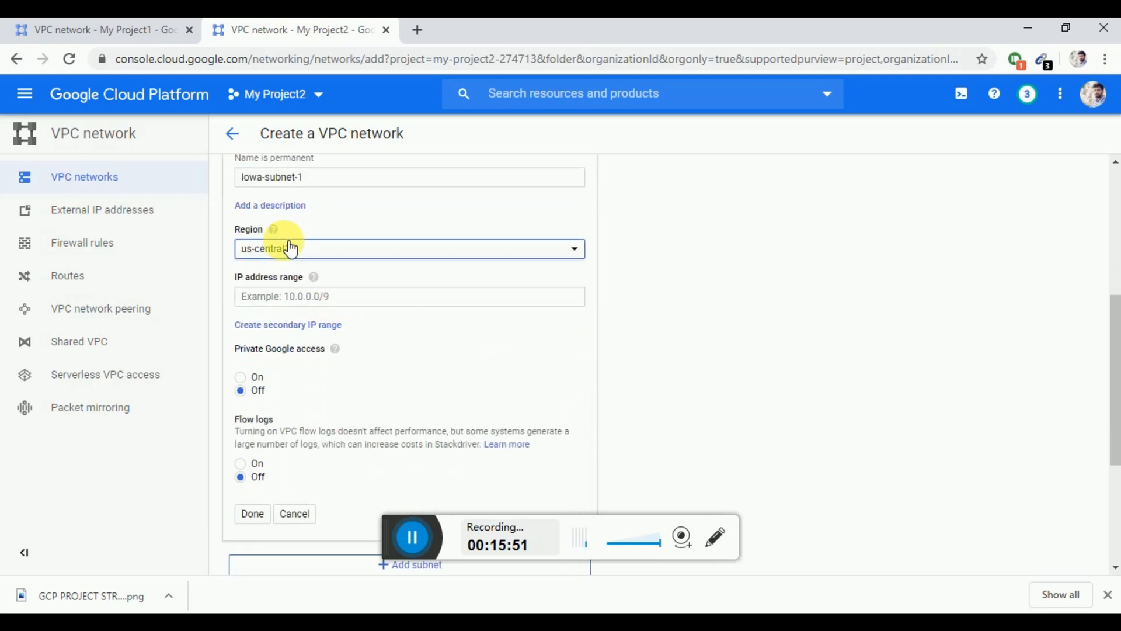
scroll(288, 245, up, 3)
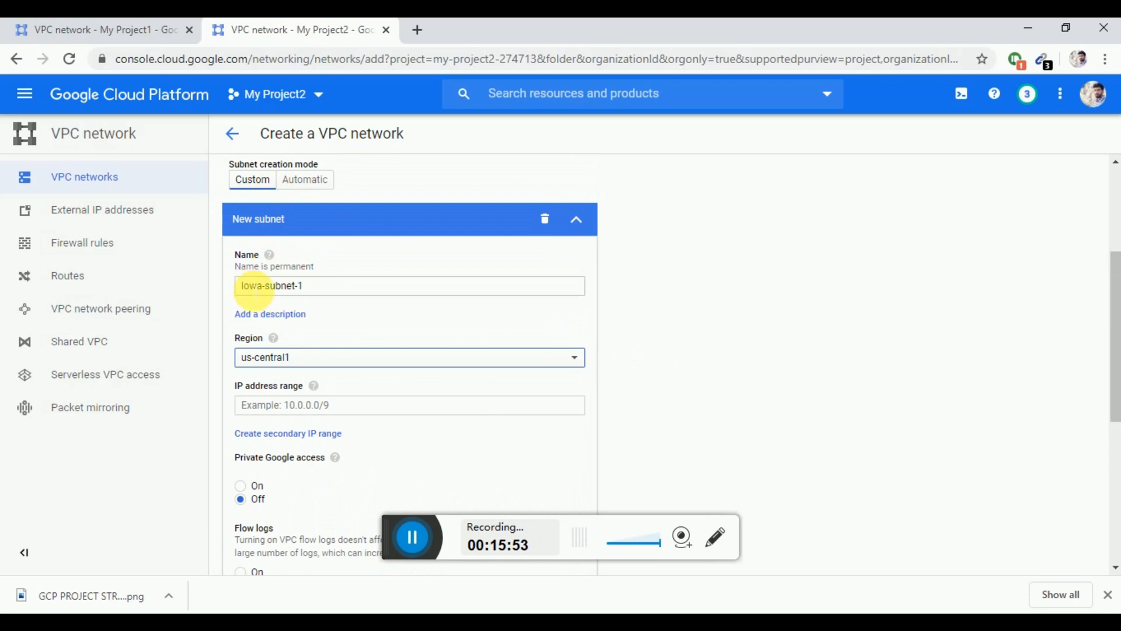
scroll(283, 360, down, 2)
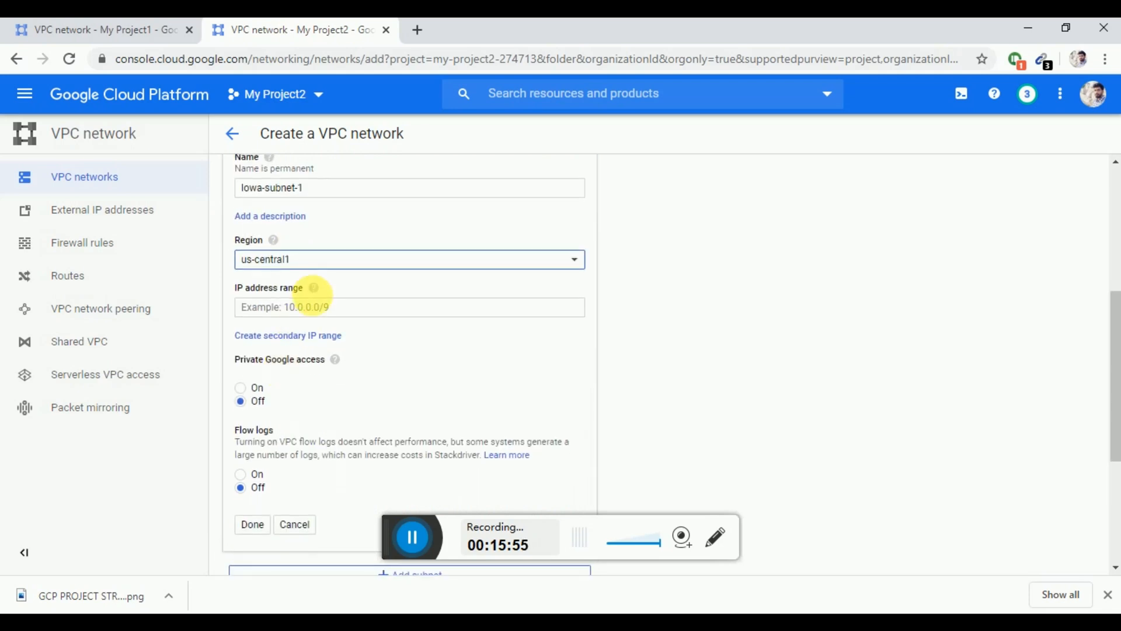
click(315, 307)
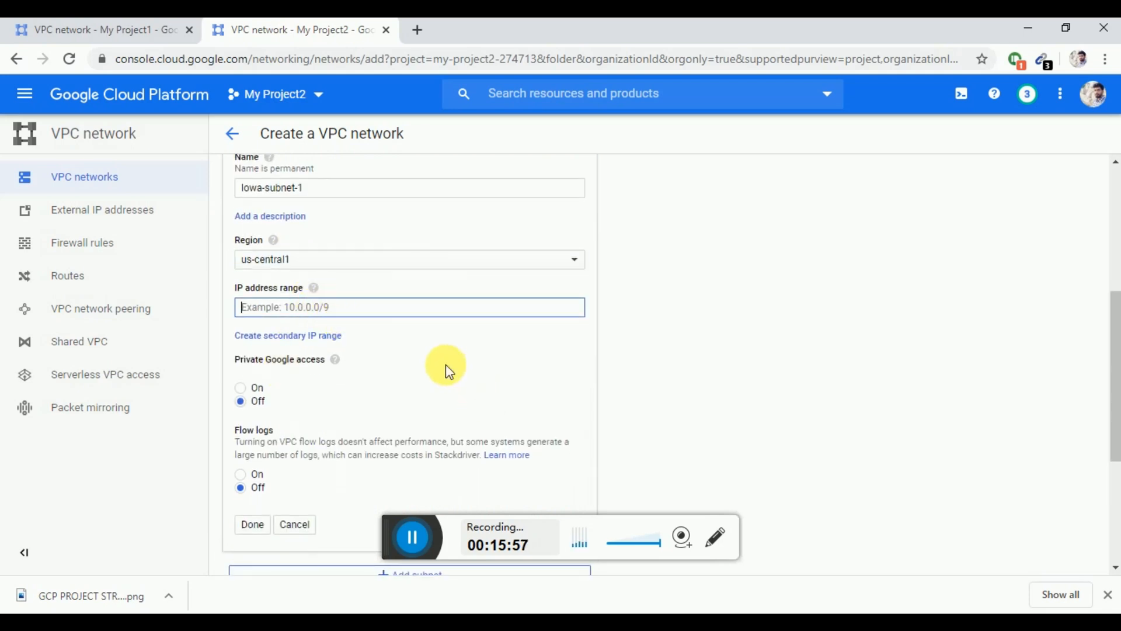
key(alt+Tab)
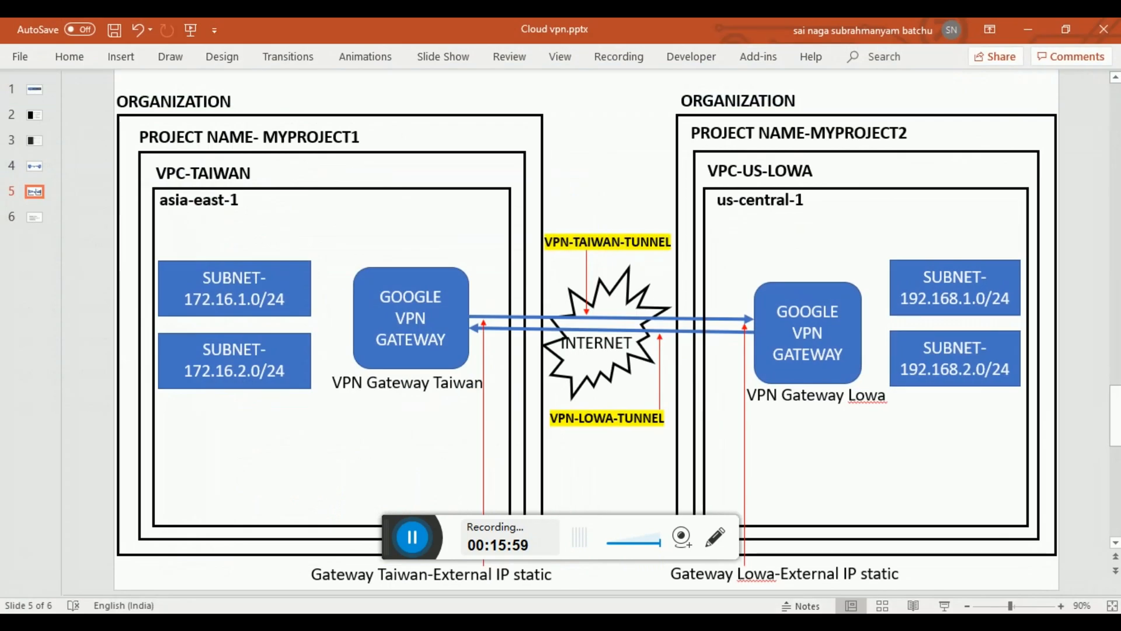
key(alt+Tab)
Give Iowa-subnet-1 the IP range 192.168.1.0/24 and finish the subnet.
click(325, 307)
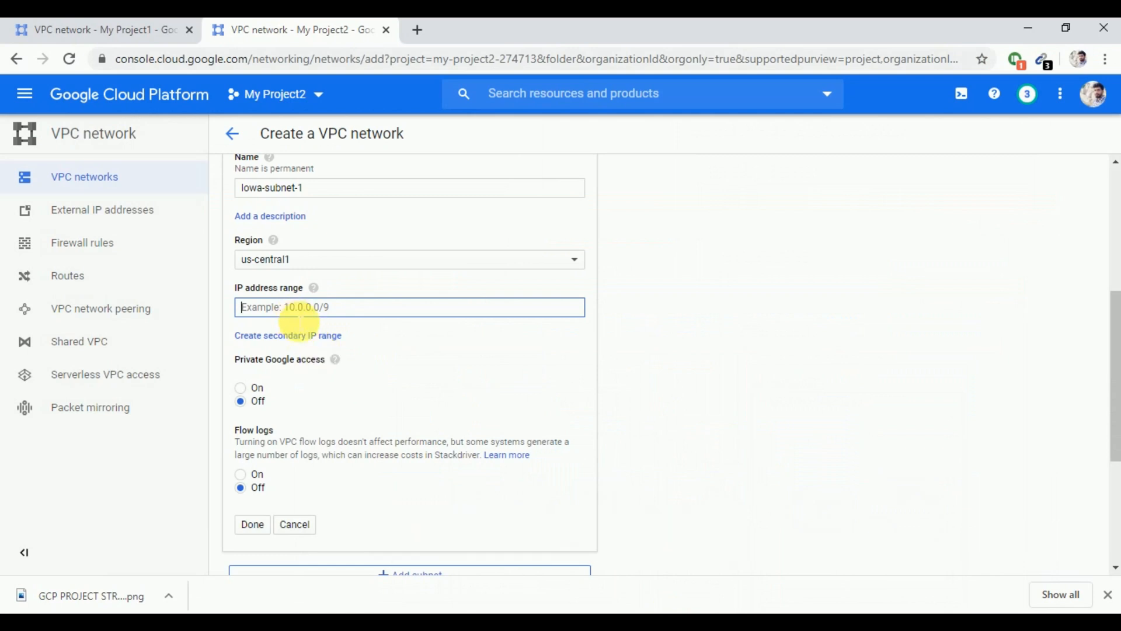
text(19)
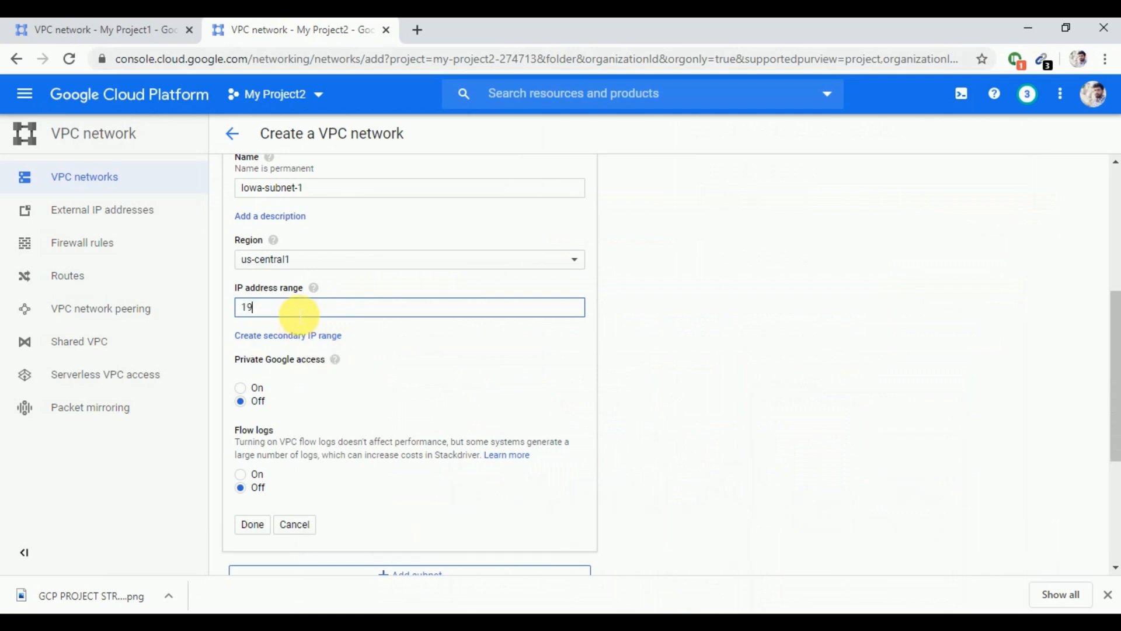
text(2.1)
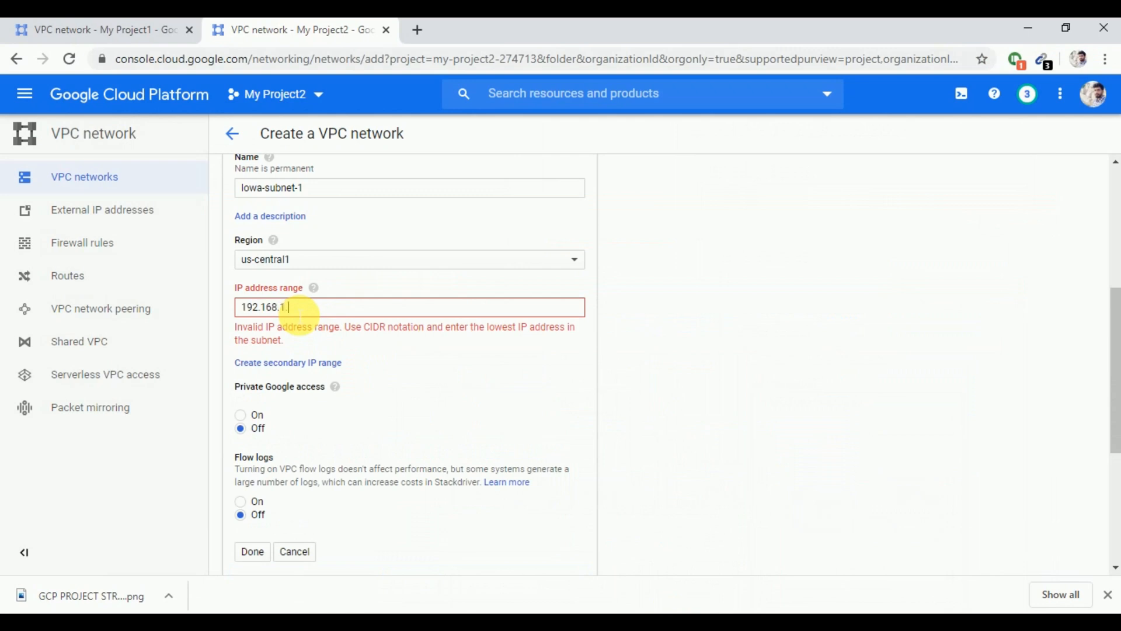
text(68.1.0/24)
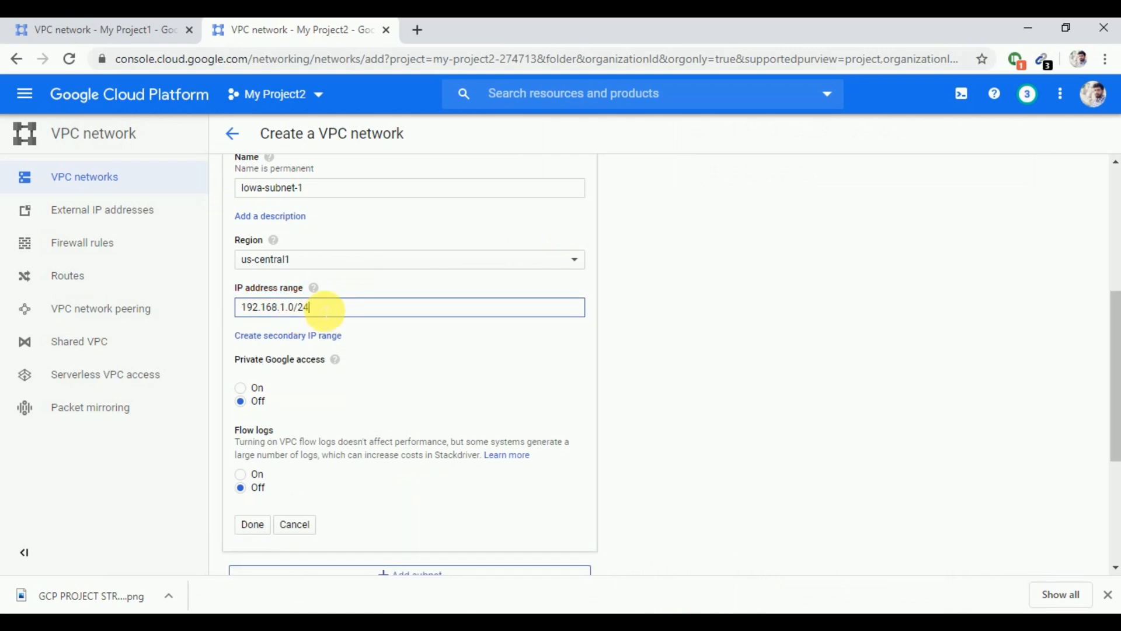
click(677, 378)
scroll(678, 378, down, 2)
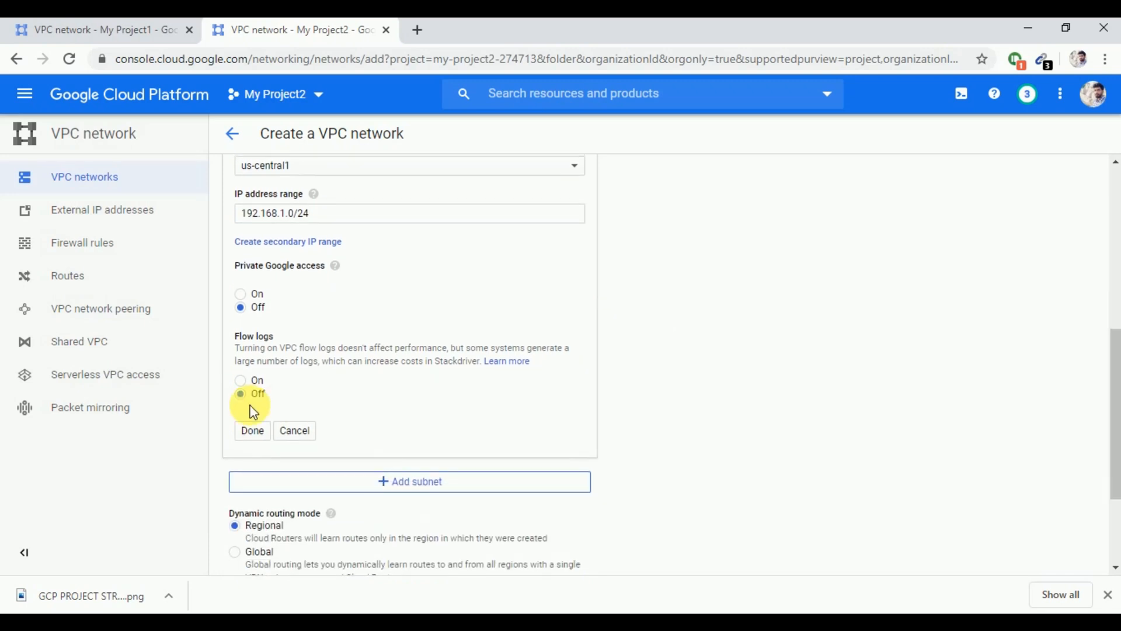
click(252, 432)
Create the vpc-us-lowa network.
scroll(402, 388, up, 2)
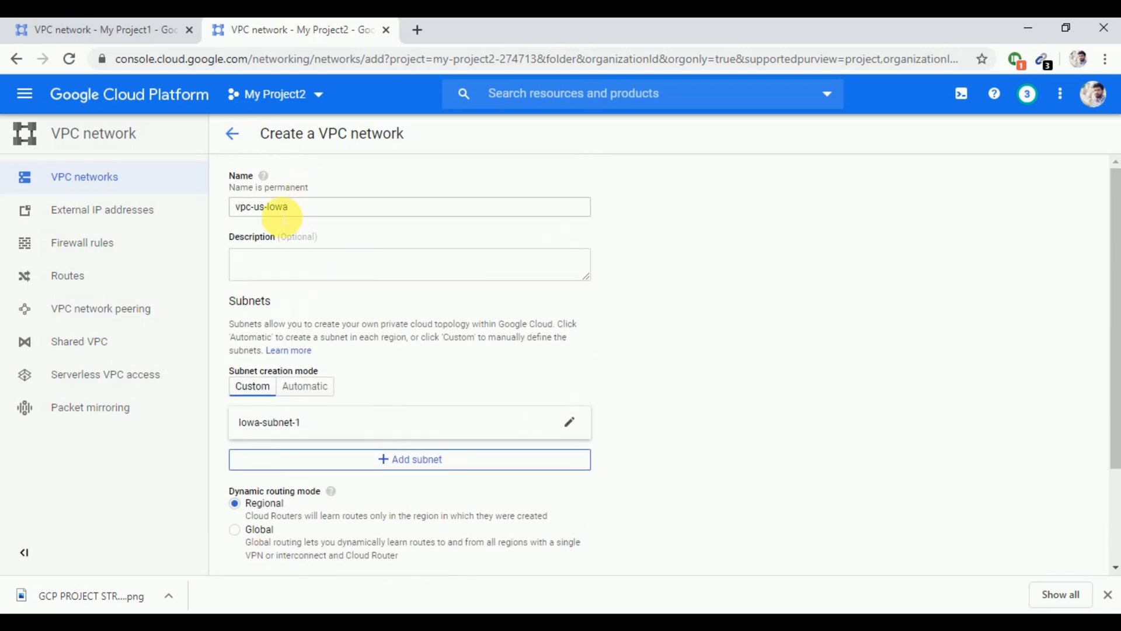
scroll(388, 315, down, 1)
scroll(389, 318, up, 1)
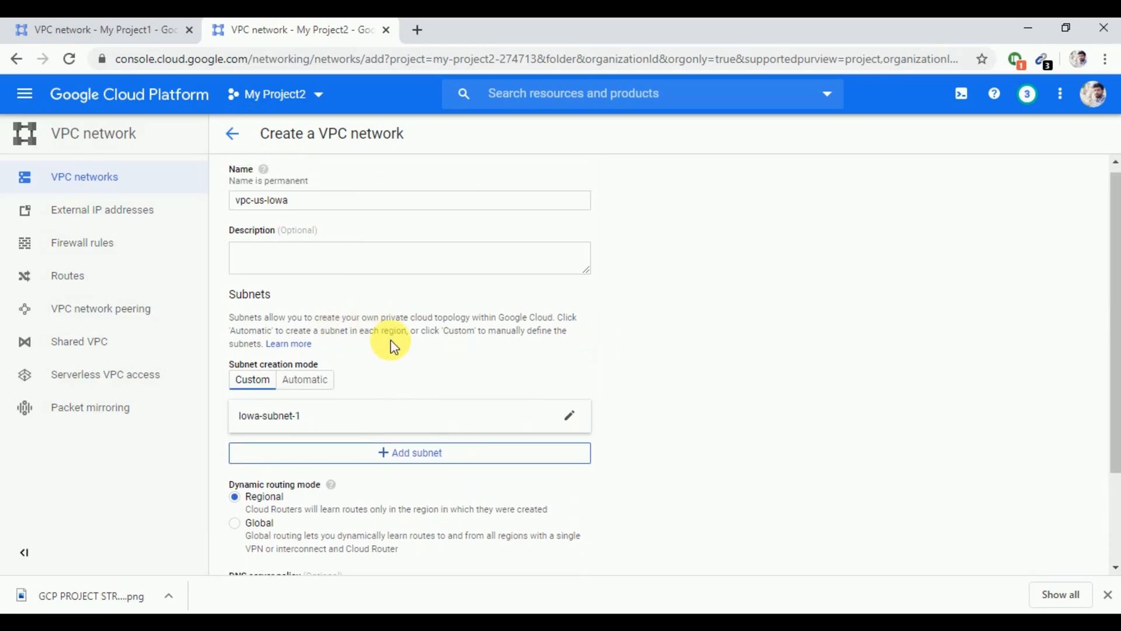
scroll(389, 338, down, 3)
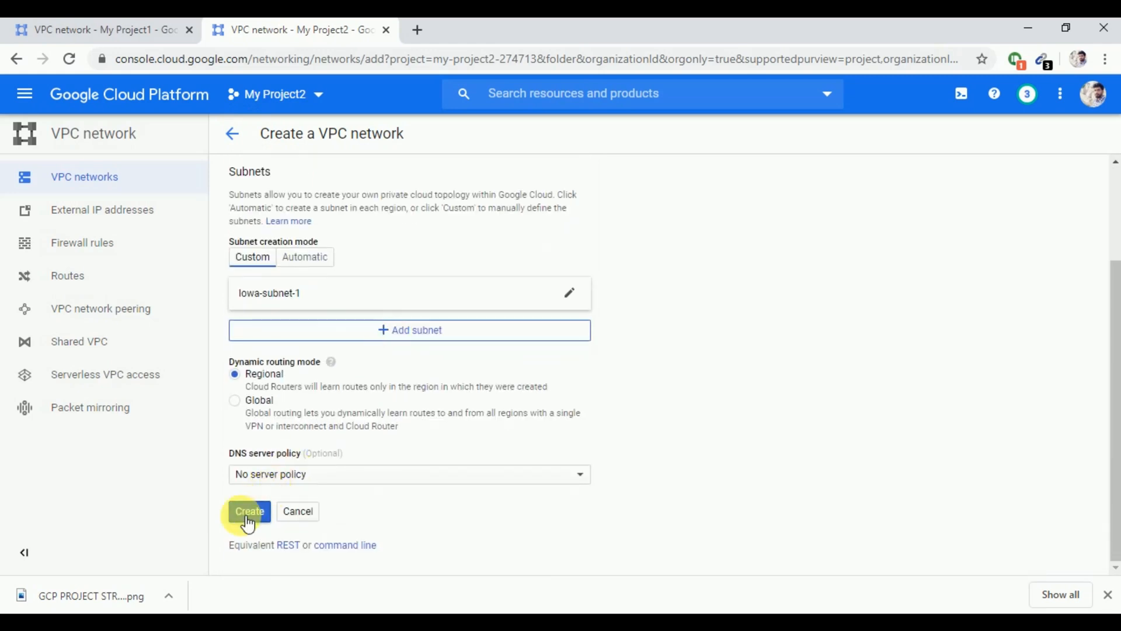
click(248, 515)
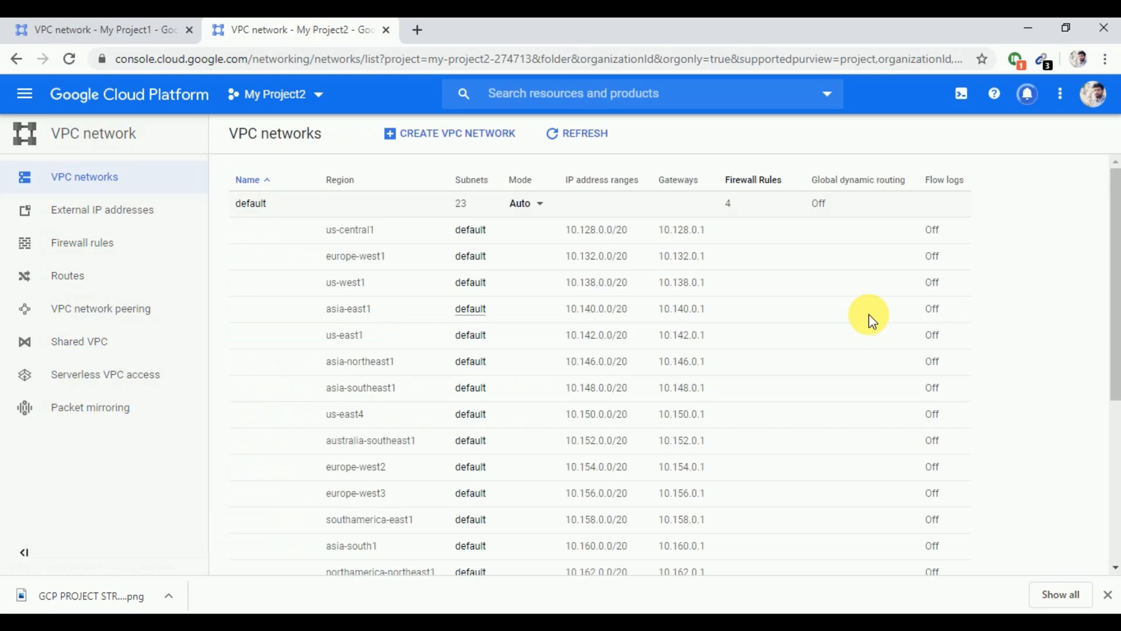
Open vpc-taiwan's details in My Project1, confirming subnet-taiwan-1 at 172.16.1.0/24.
scroll(556, 303, down, 5)
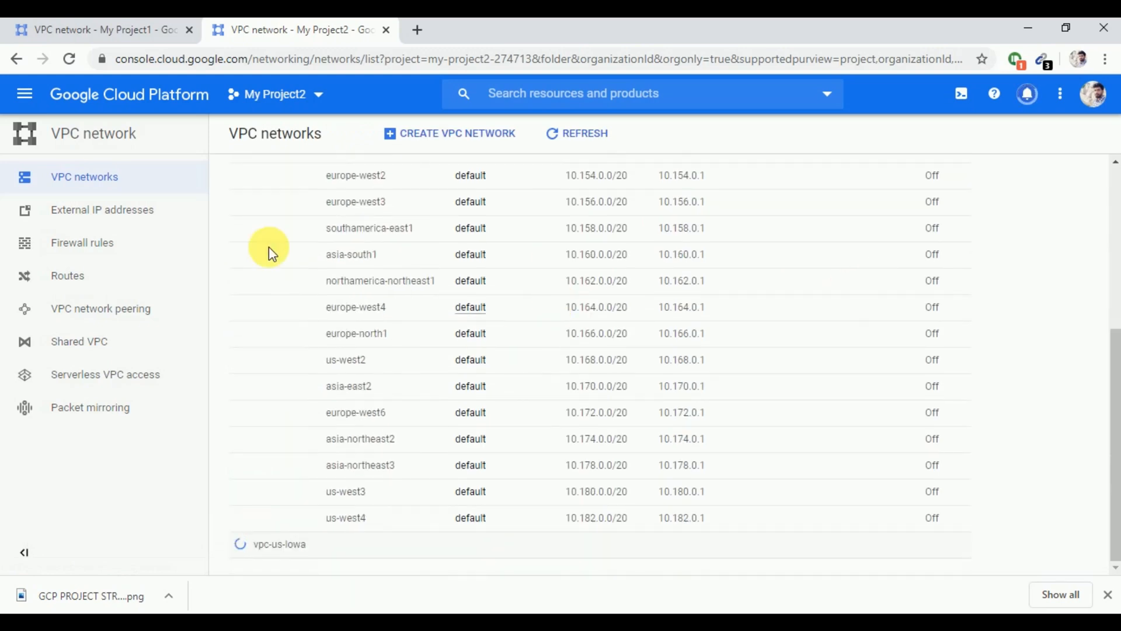
click(128, 31)
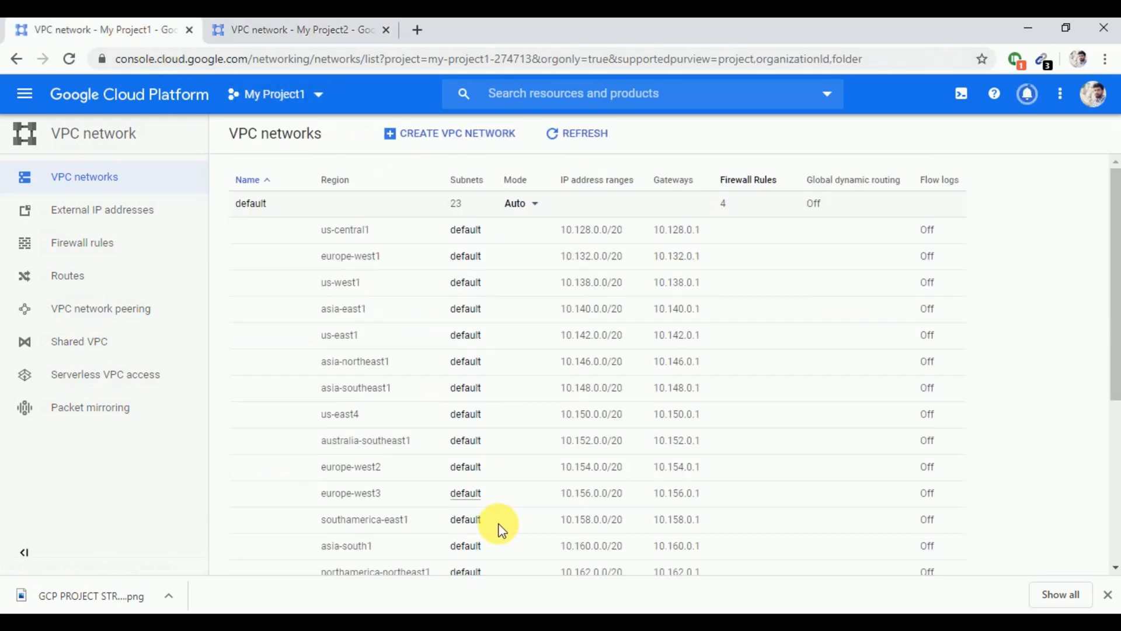
scroll(499, 526, down, 5)
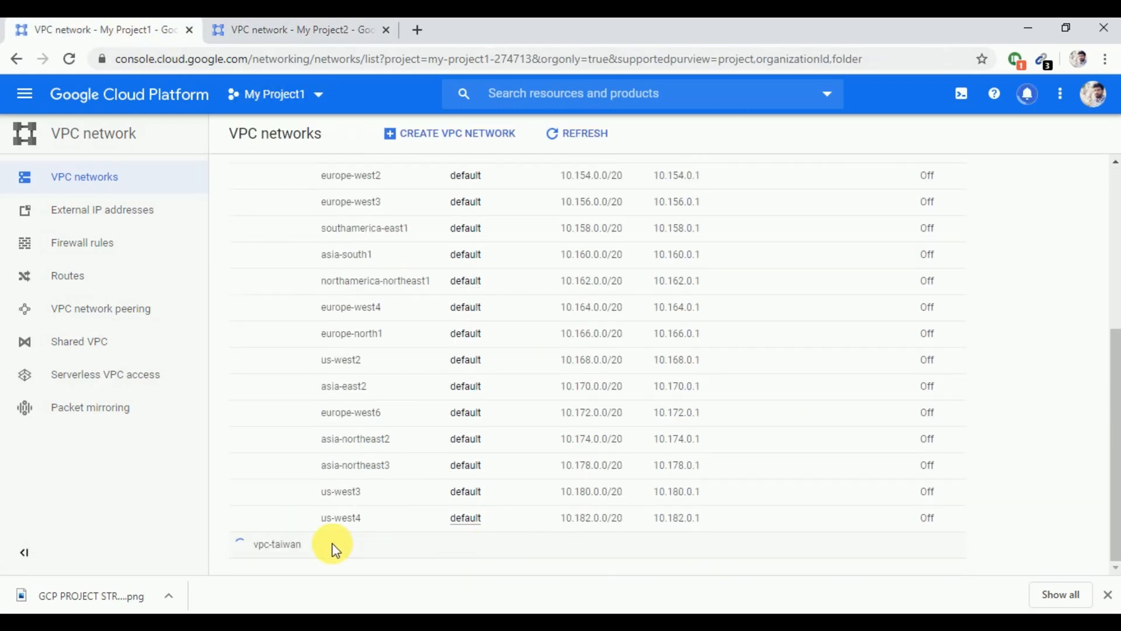
scroll(336, 550, down, 5)
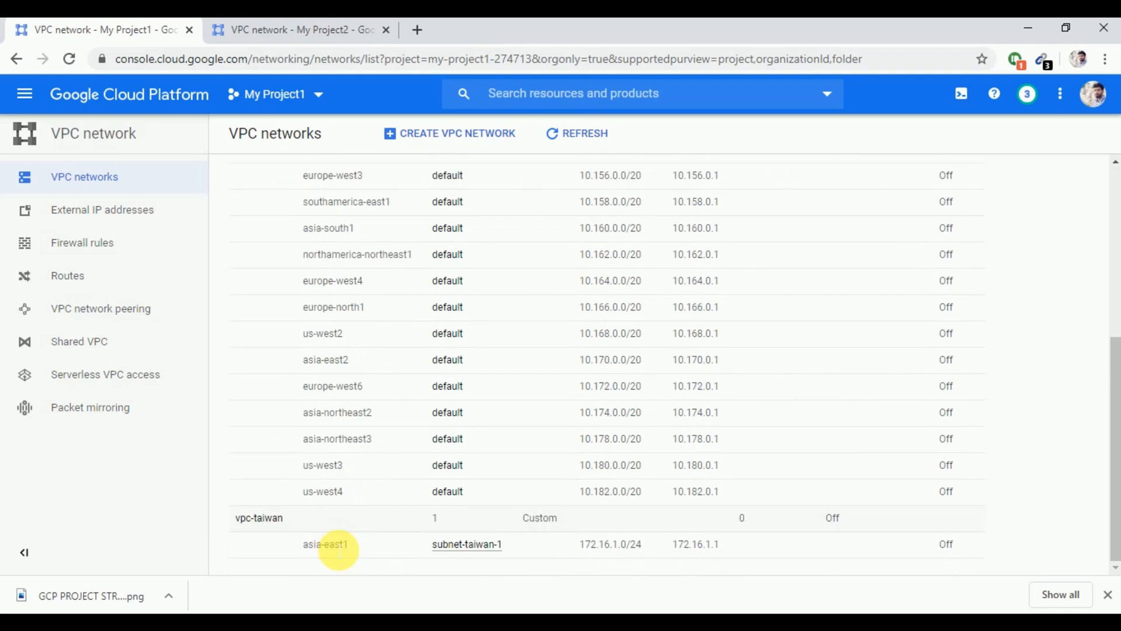
click(269, 522)
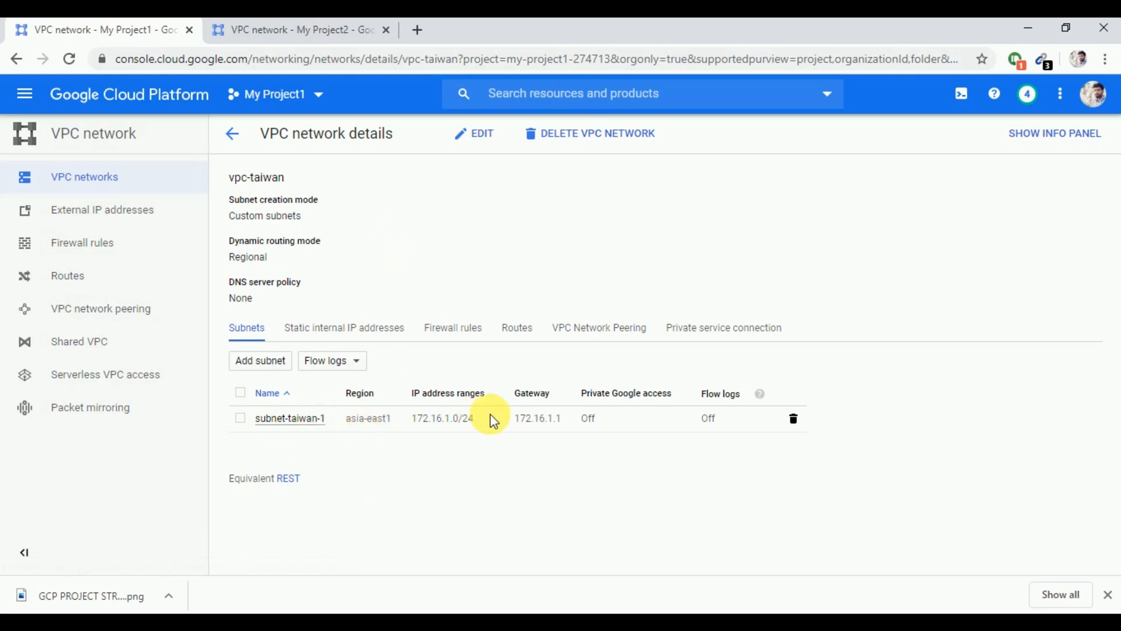
click(300, 30)
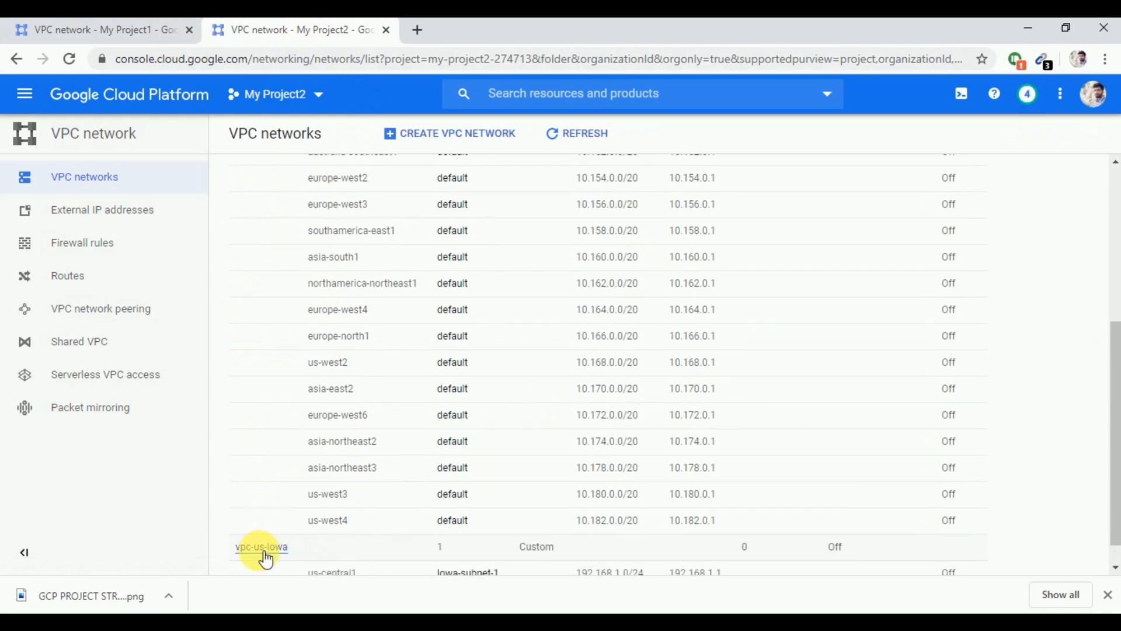
Review vpc-us-lowa's details (gateway 192.168.1.1), then return to the VPN diagram slide.
click(264, 548)
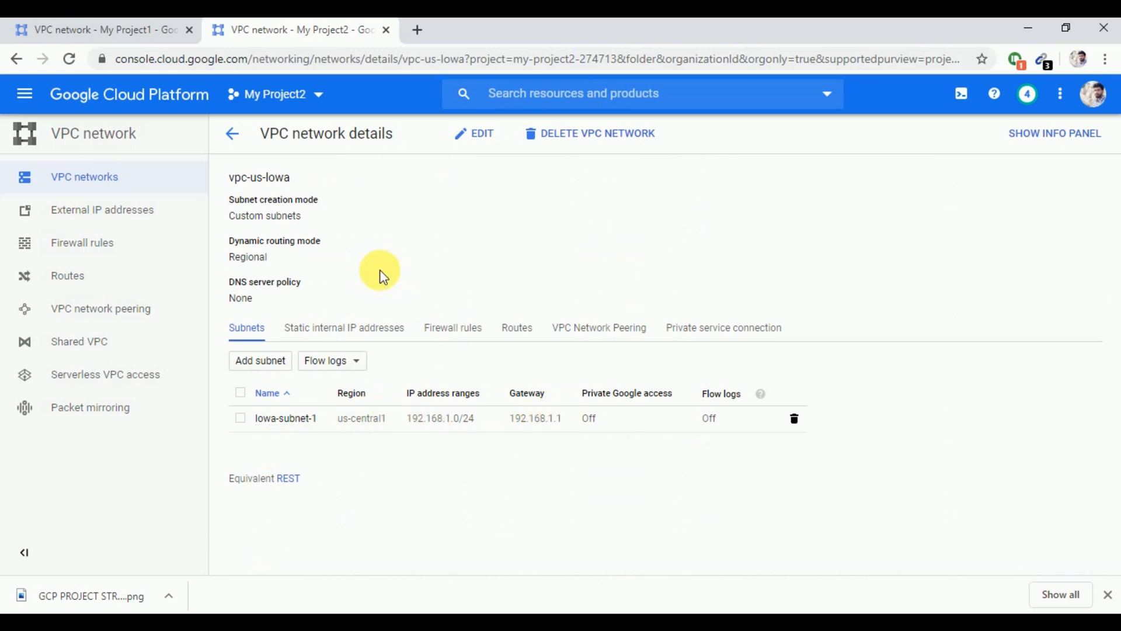
click(674, 612)
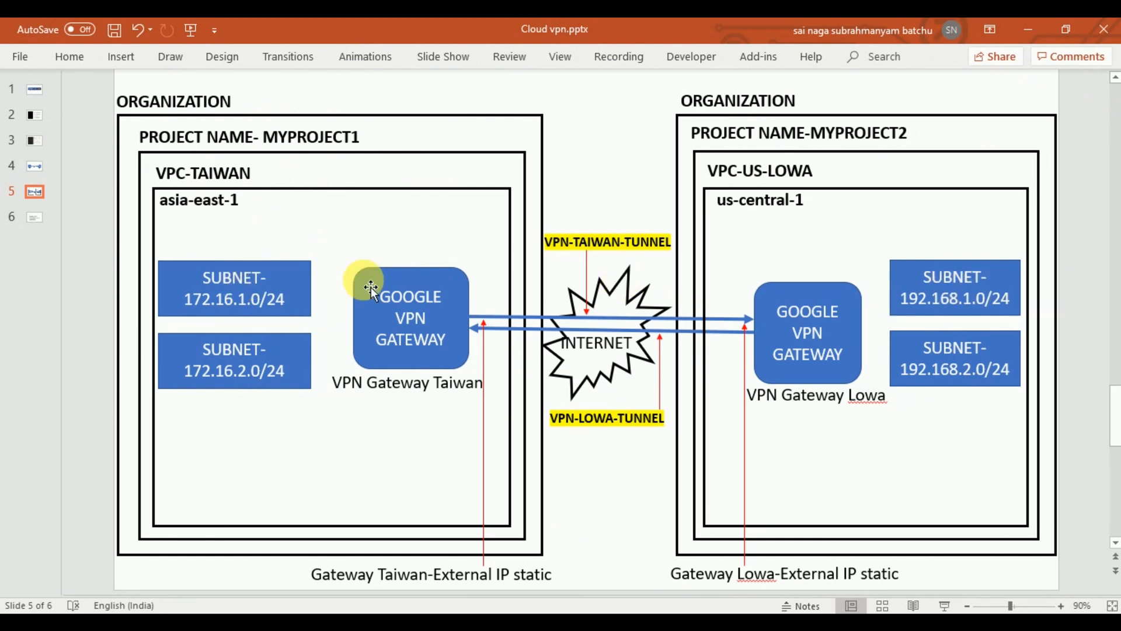
Show slide 6's STEPS list in PowerPoint, then minimise the presentation.
click(34, 222)
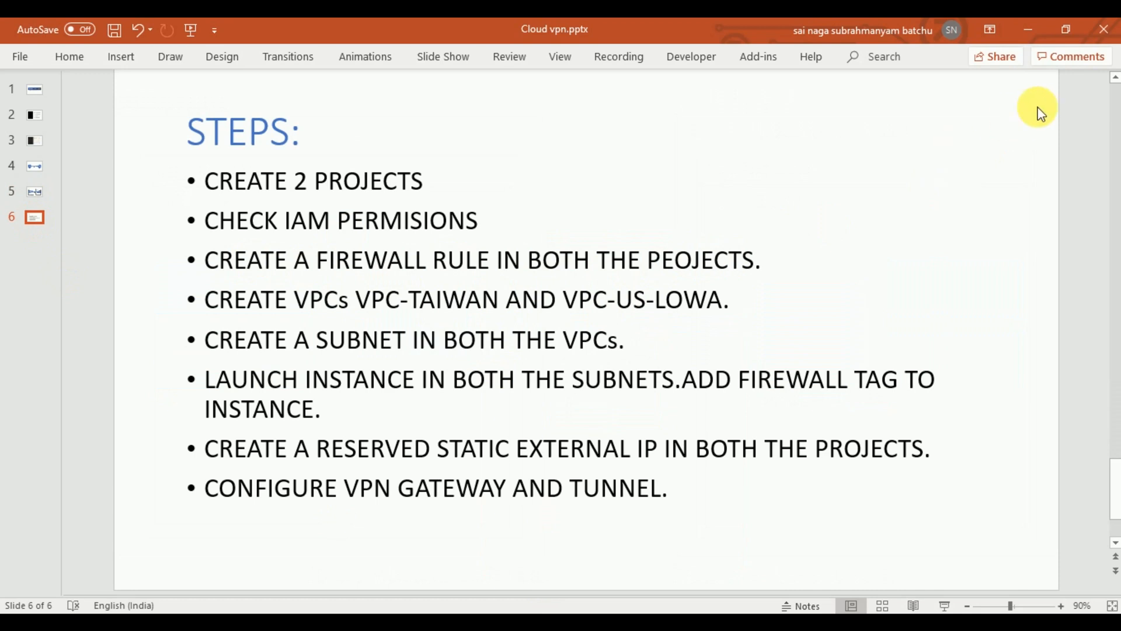
click(1030, 29)
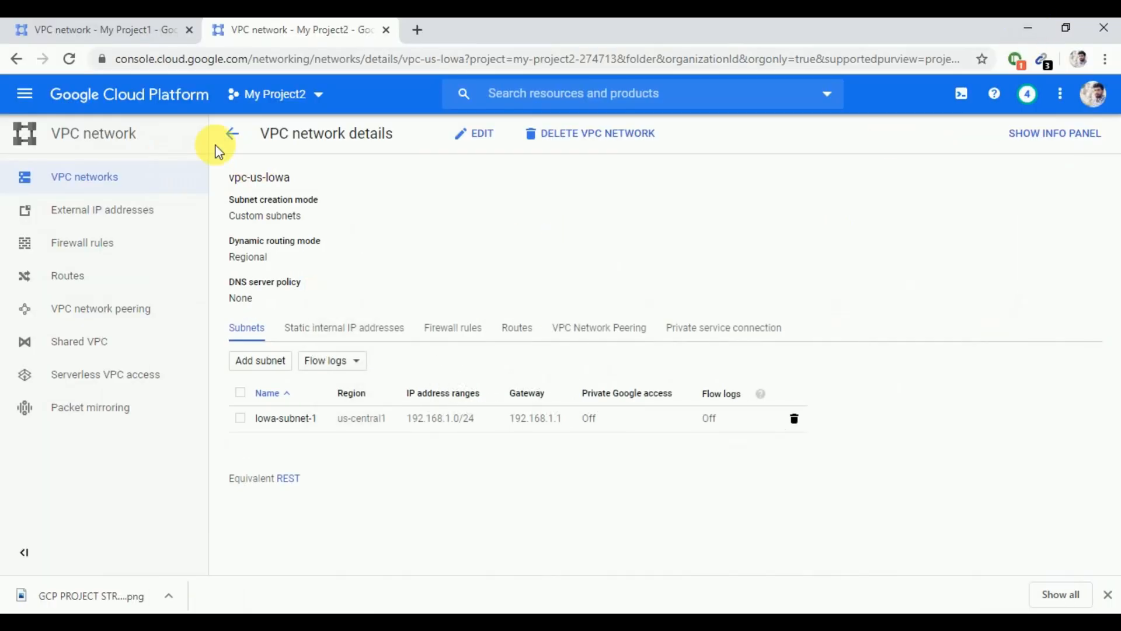
Start a new firewall rule named 'allowall' from My Project1's vpc-taiwan firewall rules.
click(107, 33)
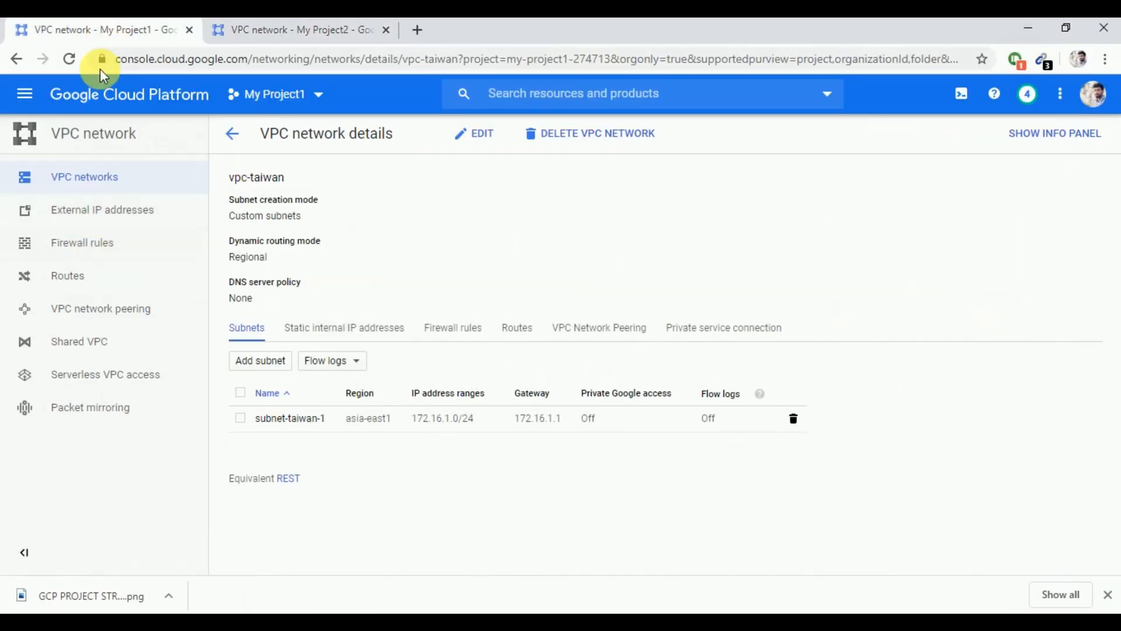
click(105, 245)
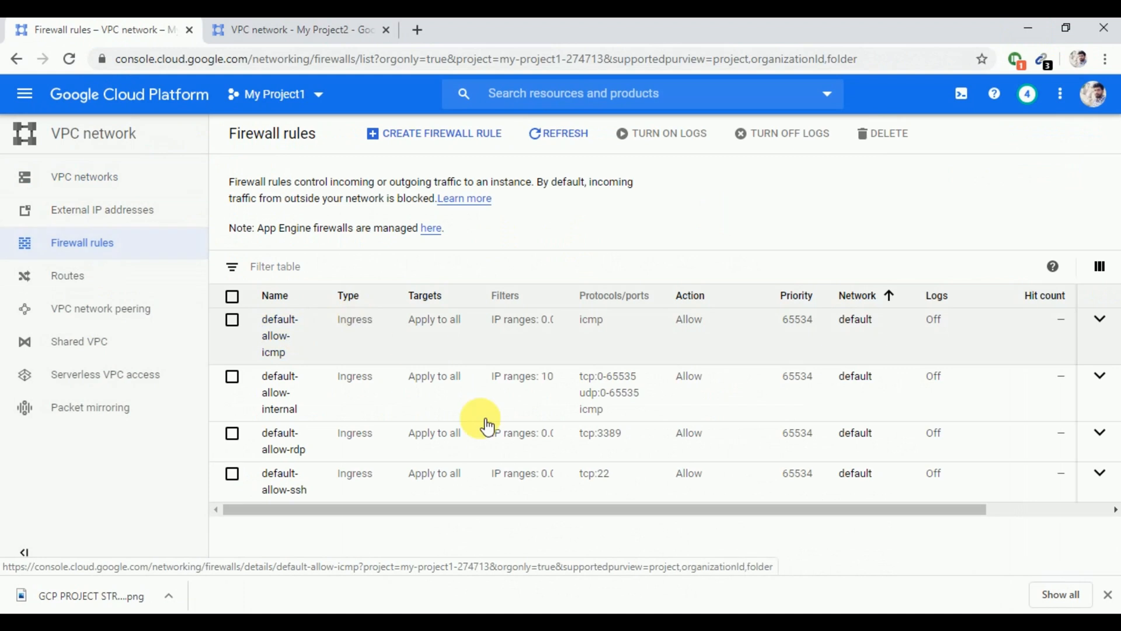
click(452, 142)
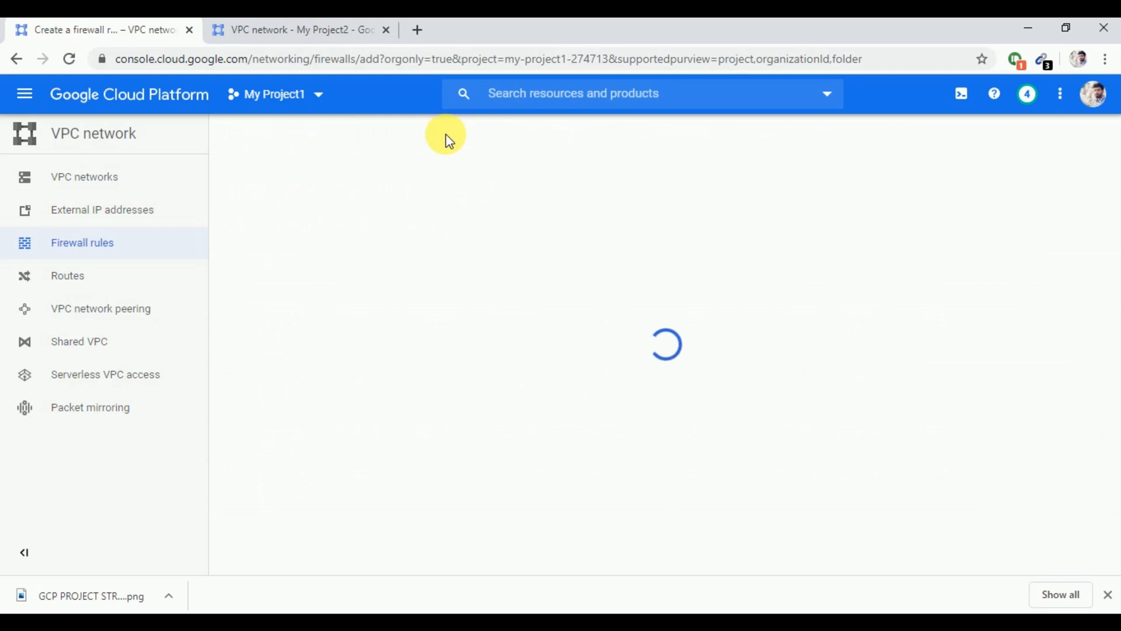
click(327, 247)
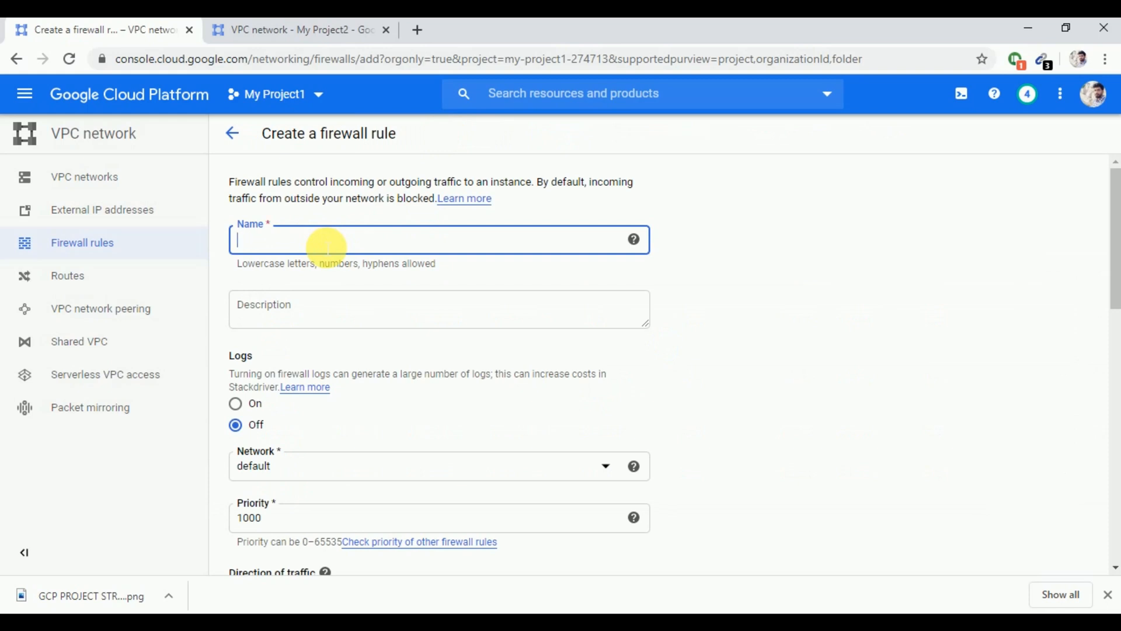
text(allowall)
Put the allowall rule on the vpc-taiwan network.
scroll(308, 317, down, 3)
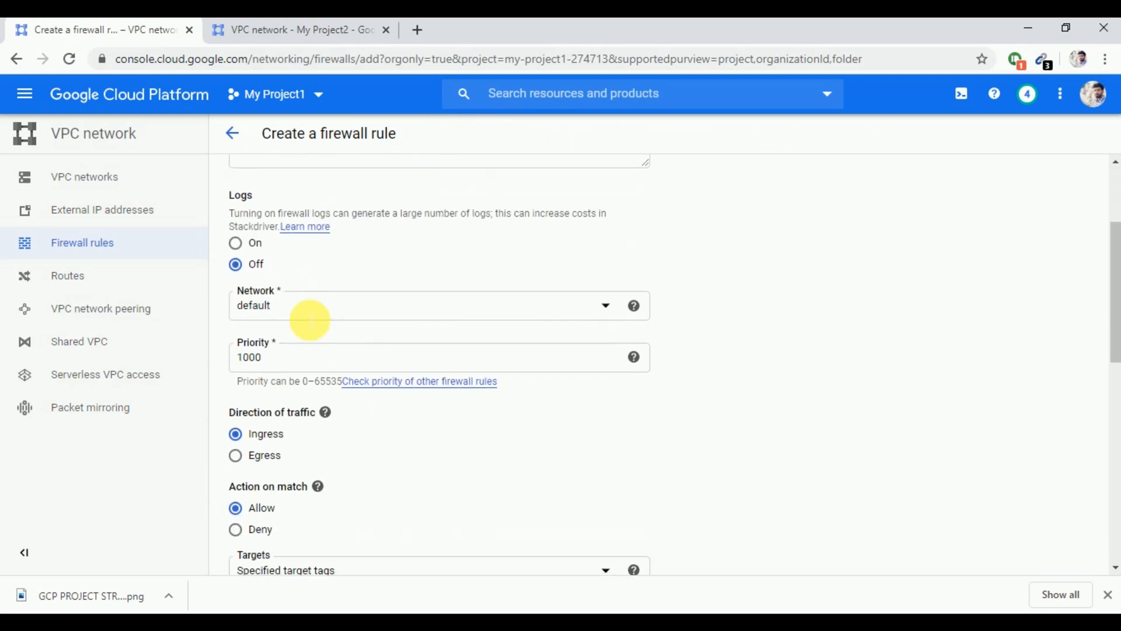
scroll(310, 319, down, 2)
click(444, 225)
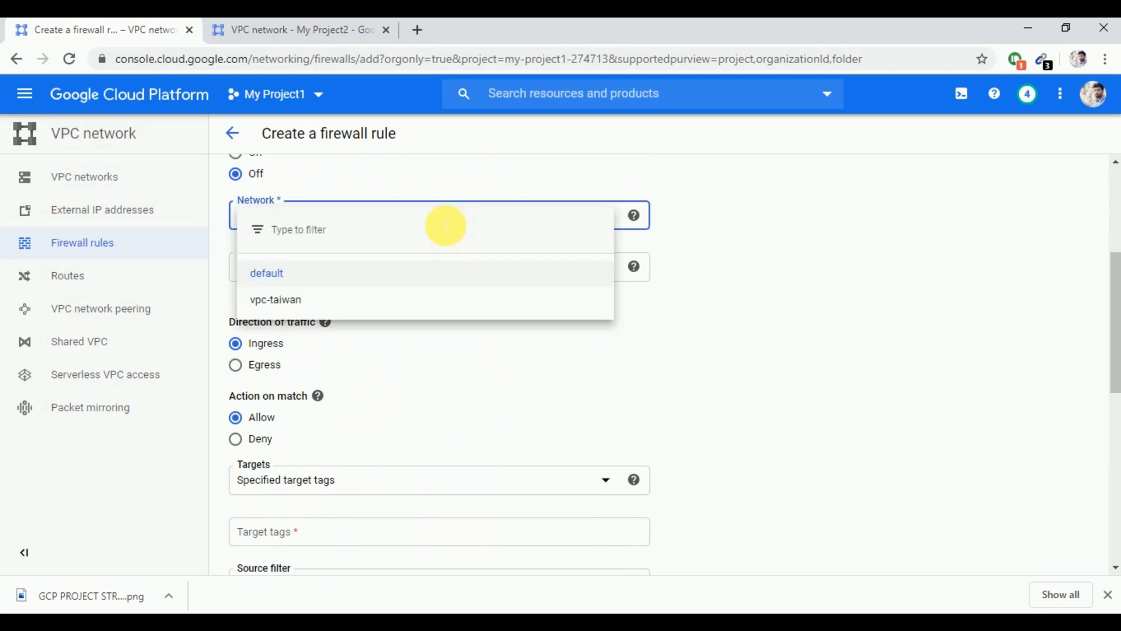
click(291, 303)
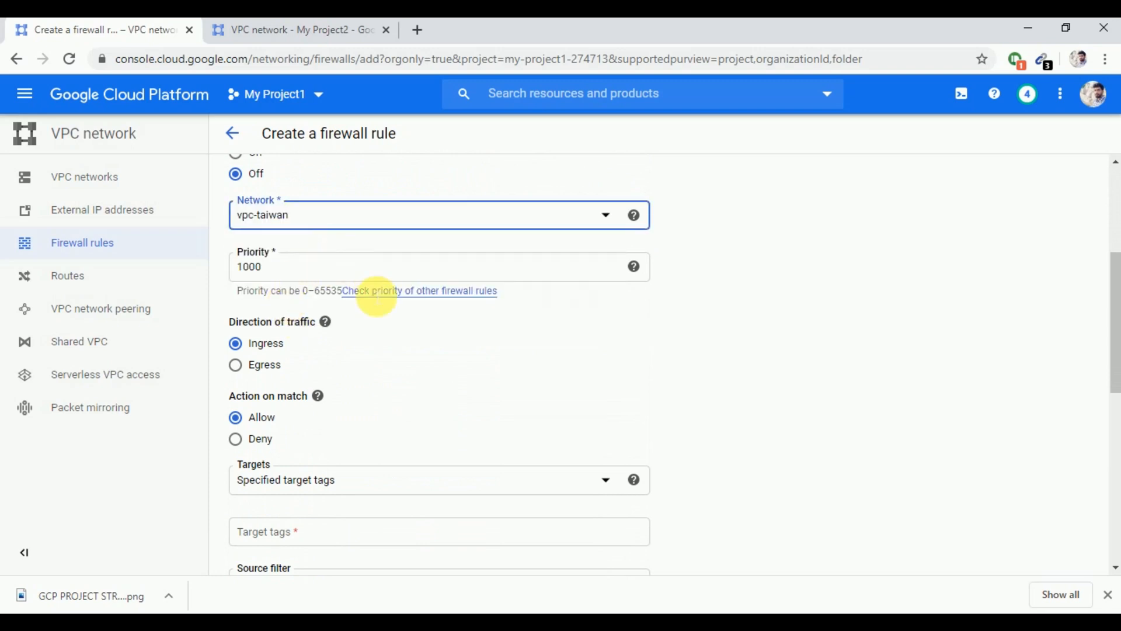
scroll(388, 358, down, 1)
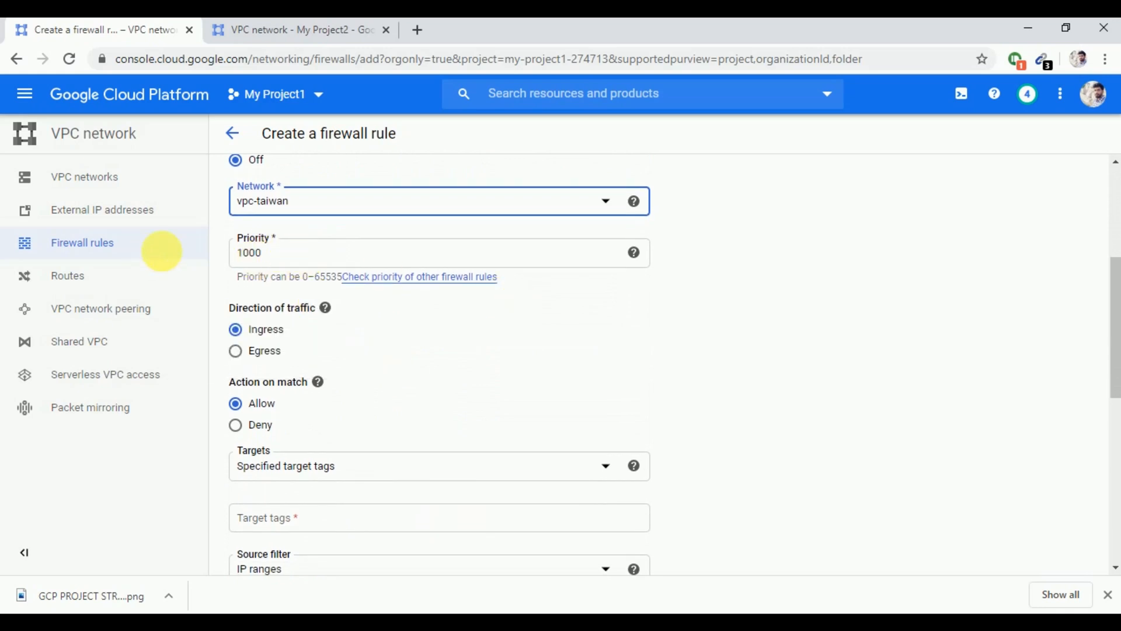
right_click(385, 349)
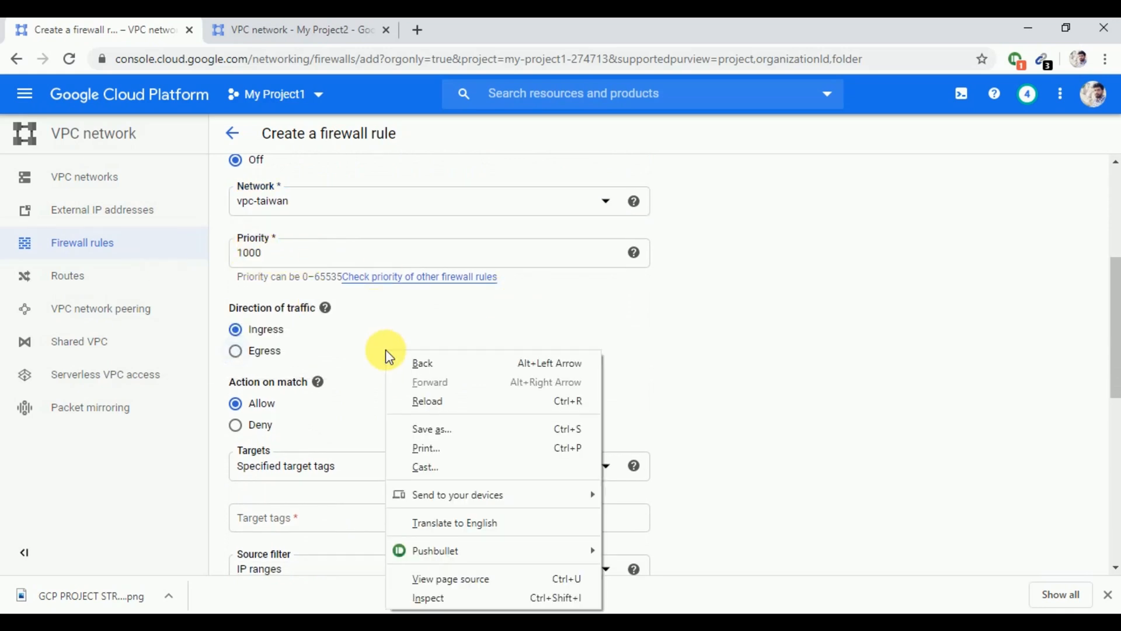
click(1005, 342)
scroll(1006, 343, down, 4)
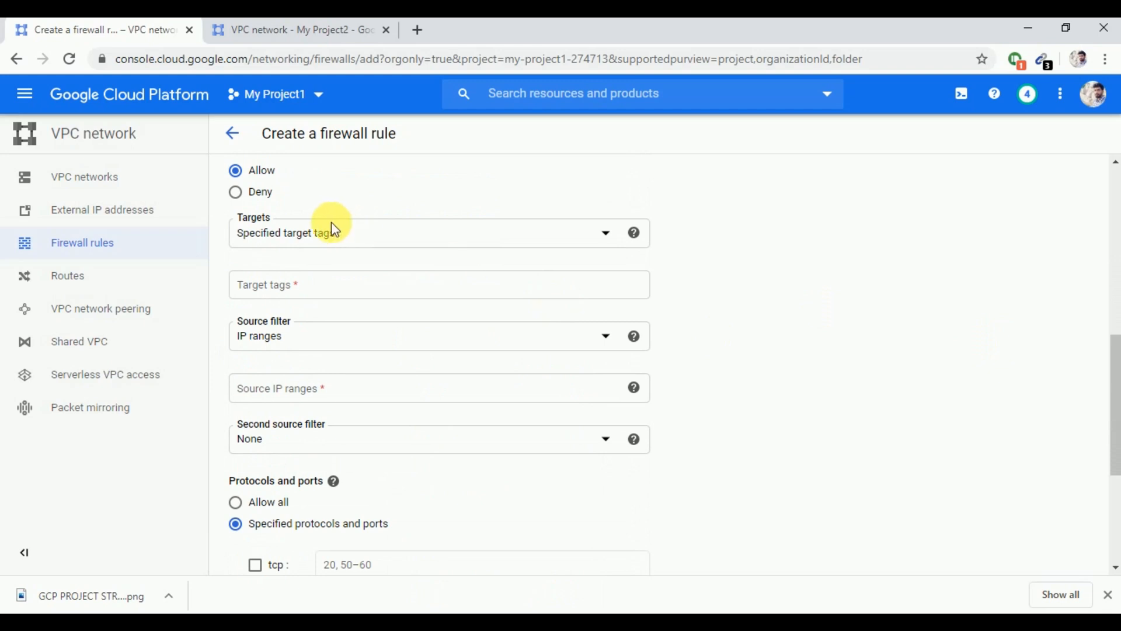
Switch Targets from specified target tags to 'All instances in the network' and review the direction help.
click(320, 245)
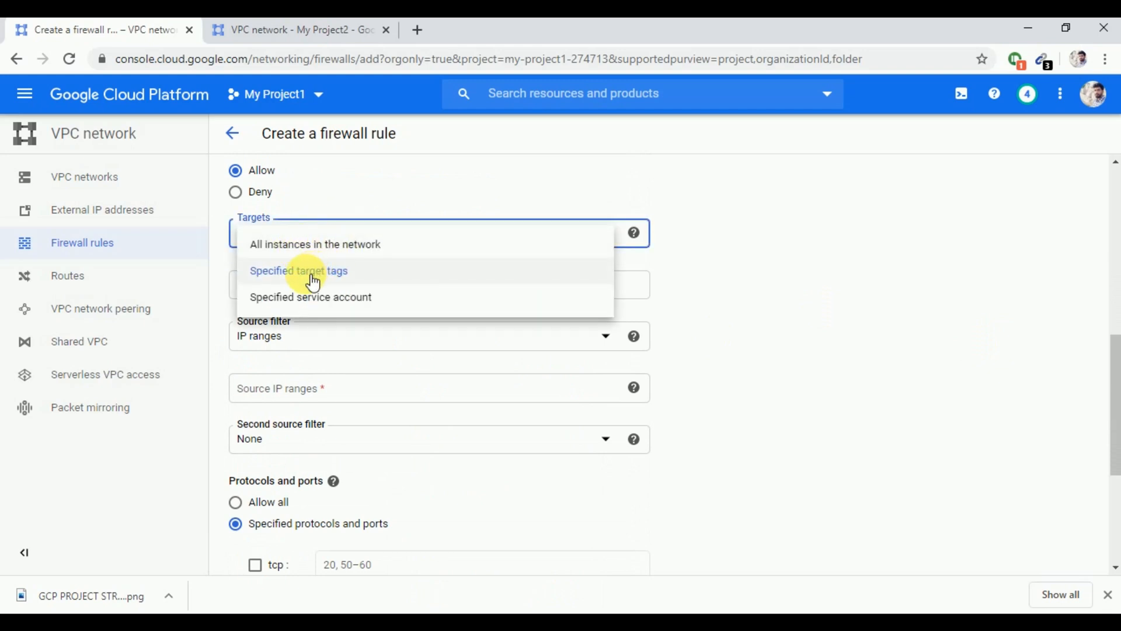
click(357, 281)
click(280, 296)
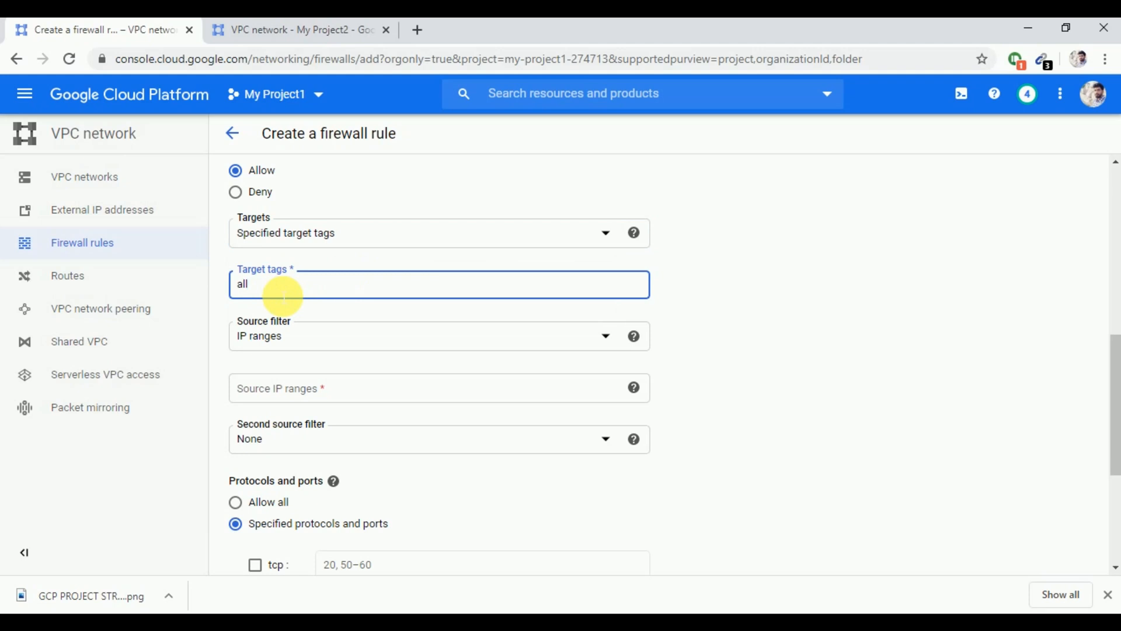
click(346, 228)
click(337, 241)
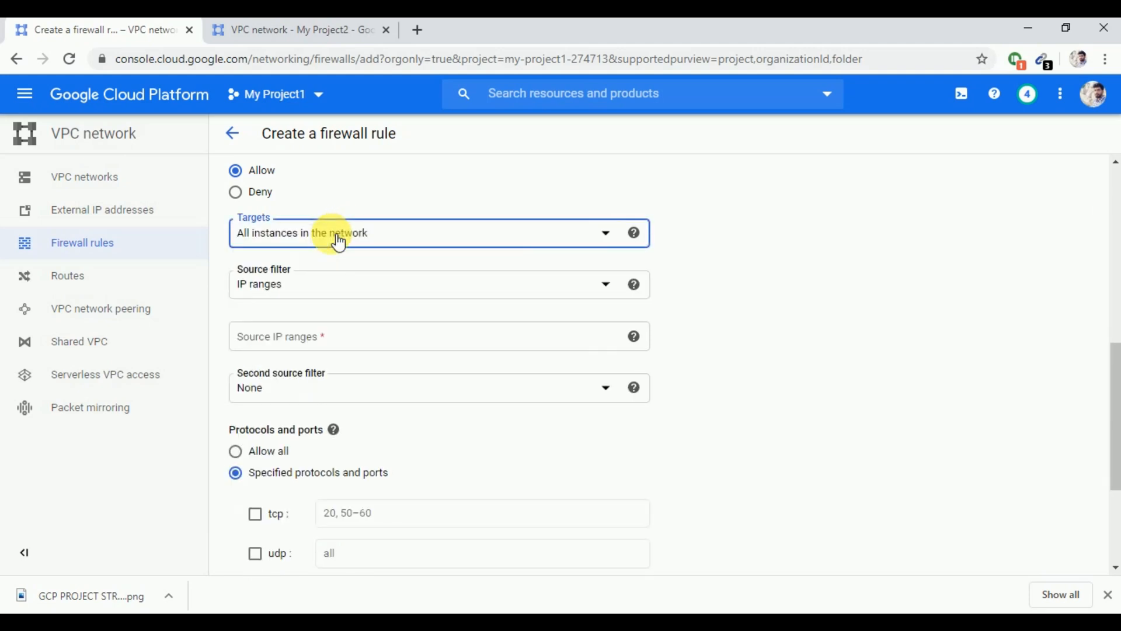
scroll(363, 243, up, 3)
scroll(363, 244, up, 2)
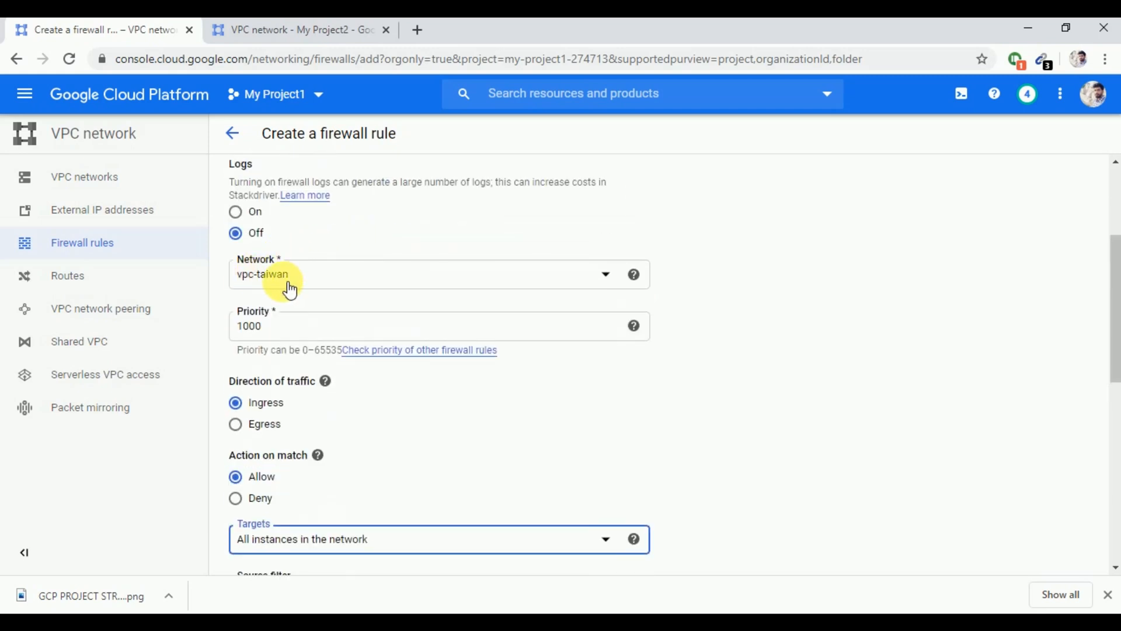
click(325, 381)
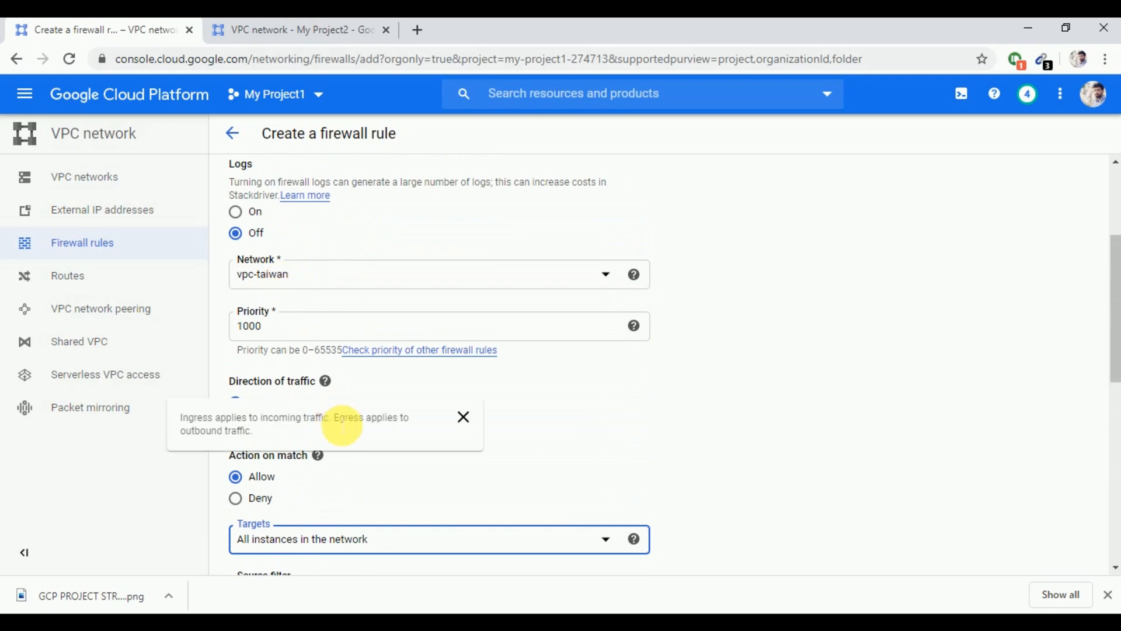
scroll(612, 476, down, 1)
scroll(608, 470, down, 4)
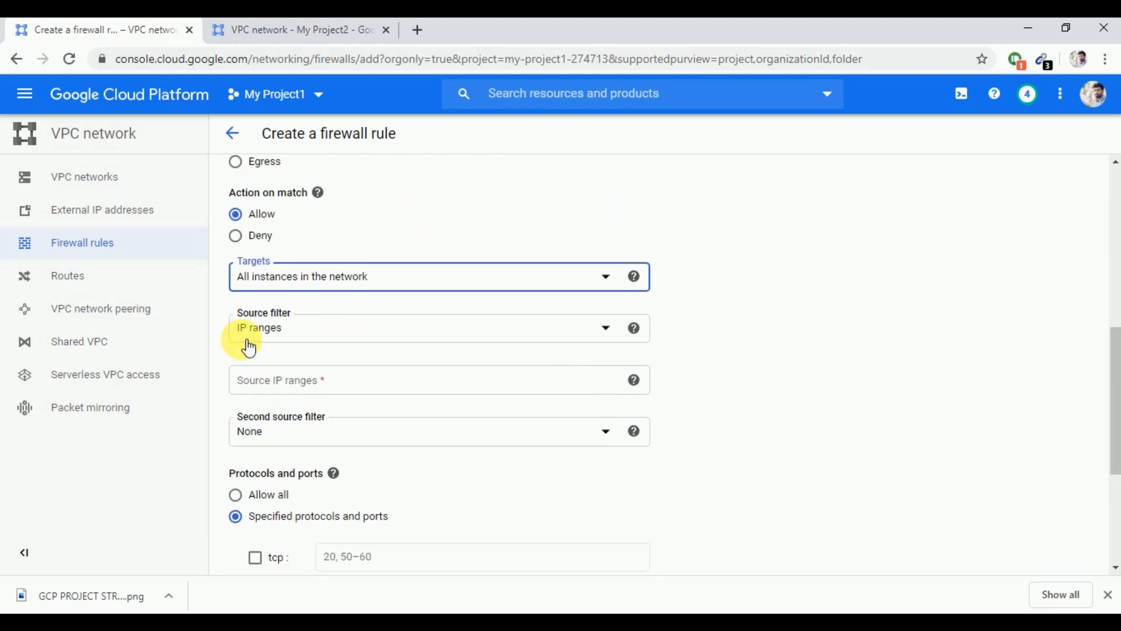
Enter 0.0.0.0/0 as the rule's source IP range.
click(306, 380)
text(0.0.0.0/0)
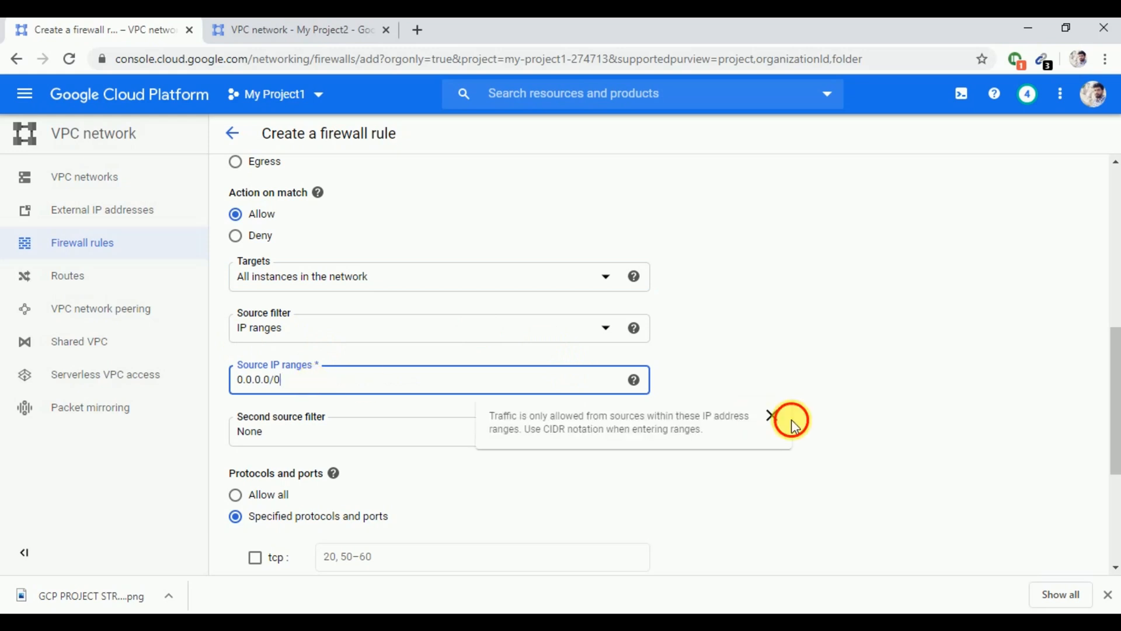
click(797, 423)
click(825, 411)
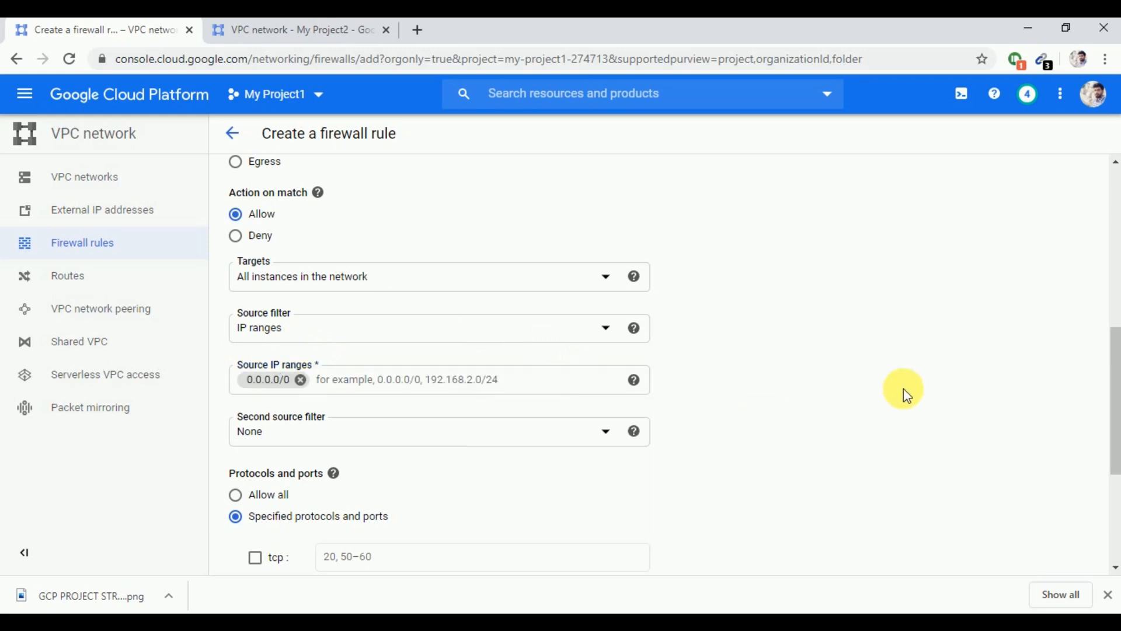
scroll(798, 384, down, 2)
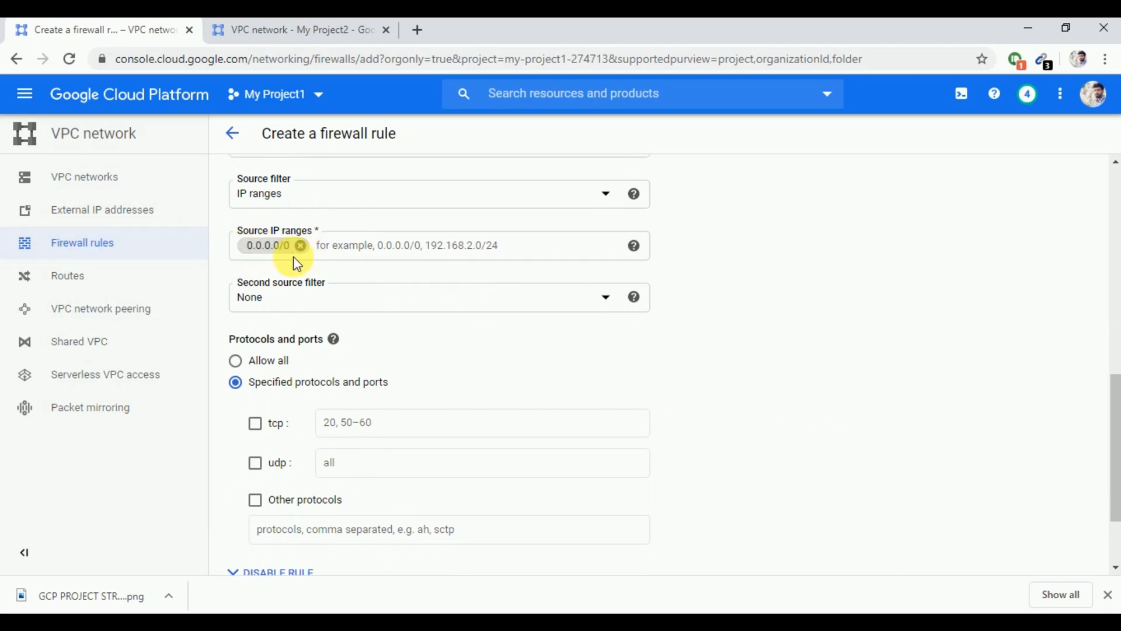
scroll(610, 369, down, 1)
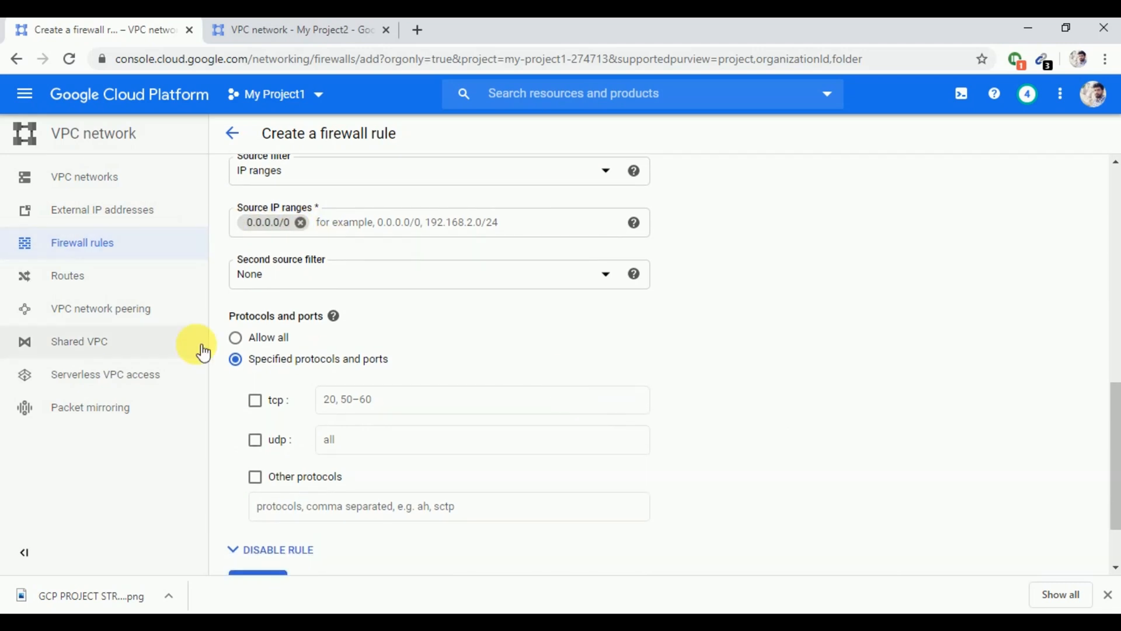
Allow all protocols and ports and create the allowall firewall rule.
click(245, 341)
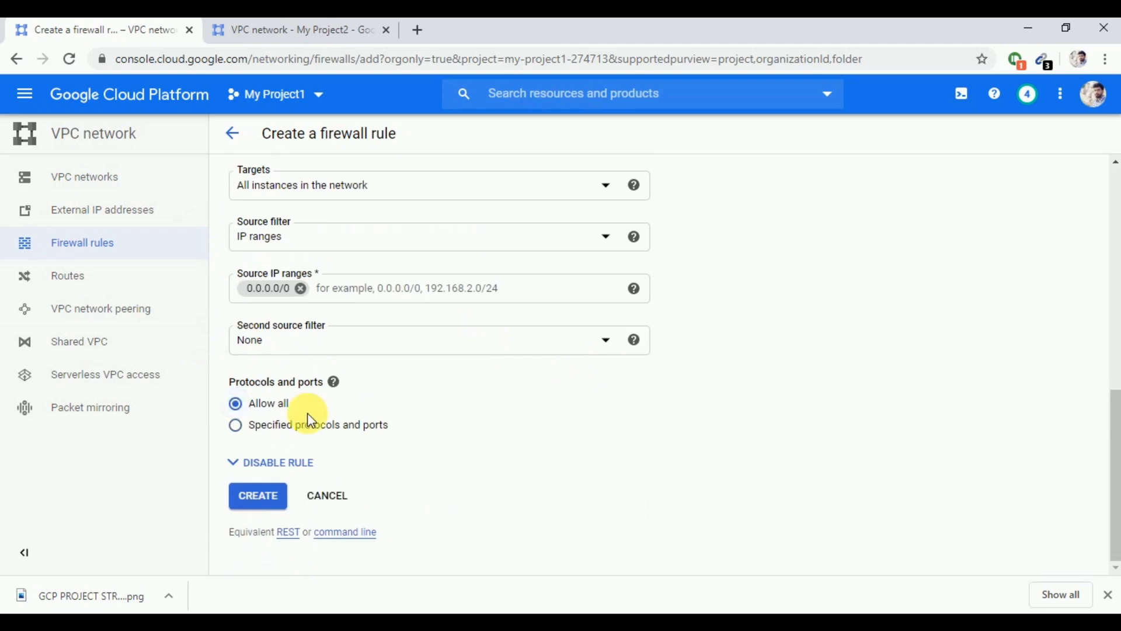
click(238, 432)
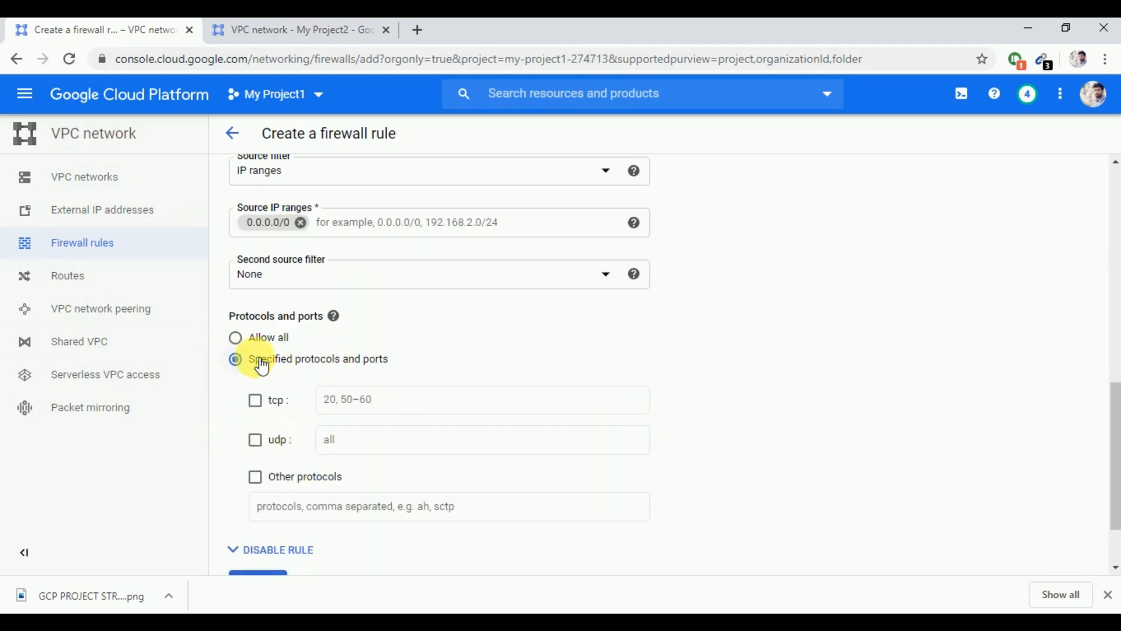
click(235, 338)
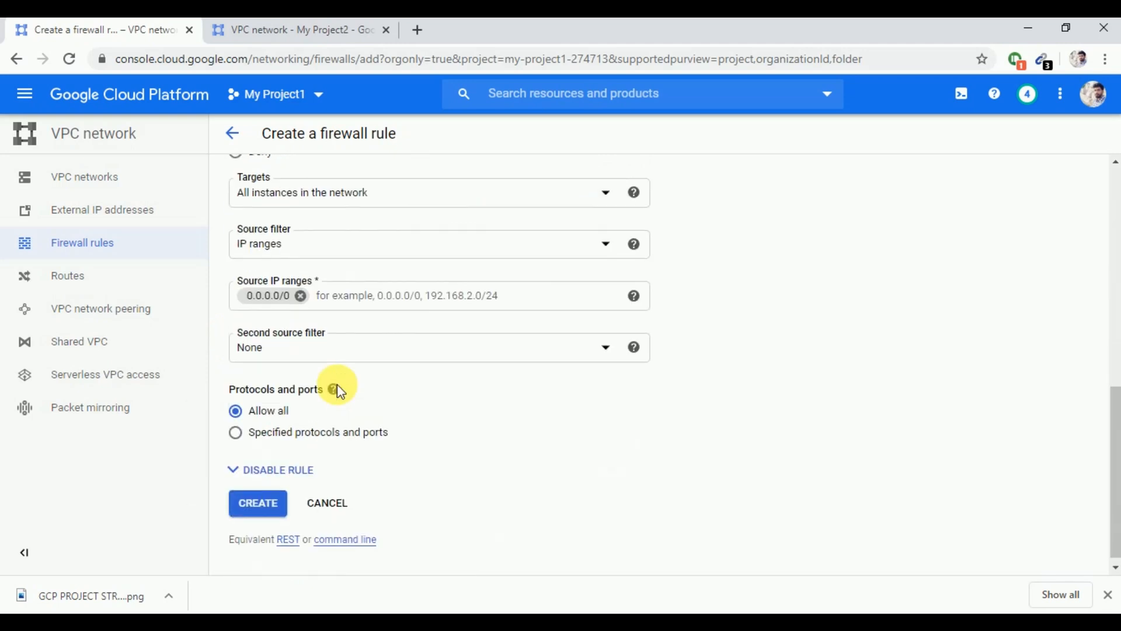
click(334, 383)
click(271, 502)
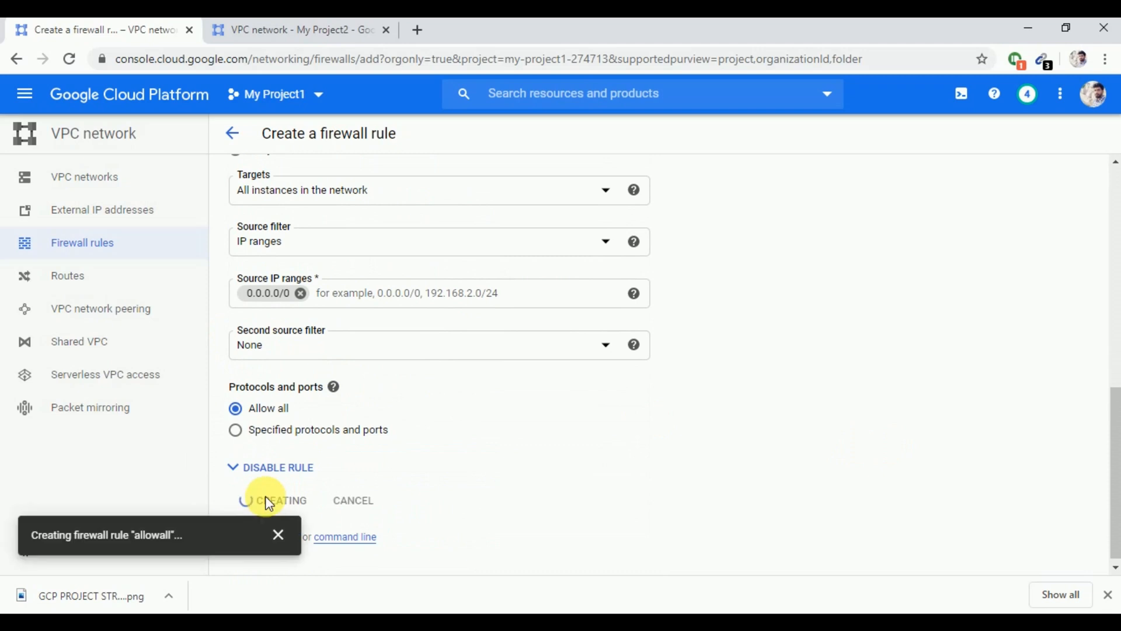
click(286, 33)
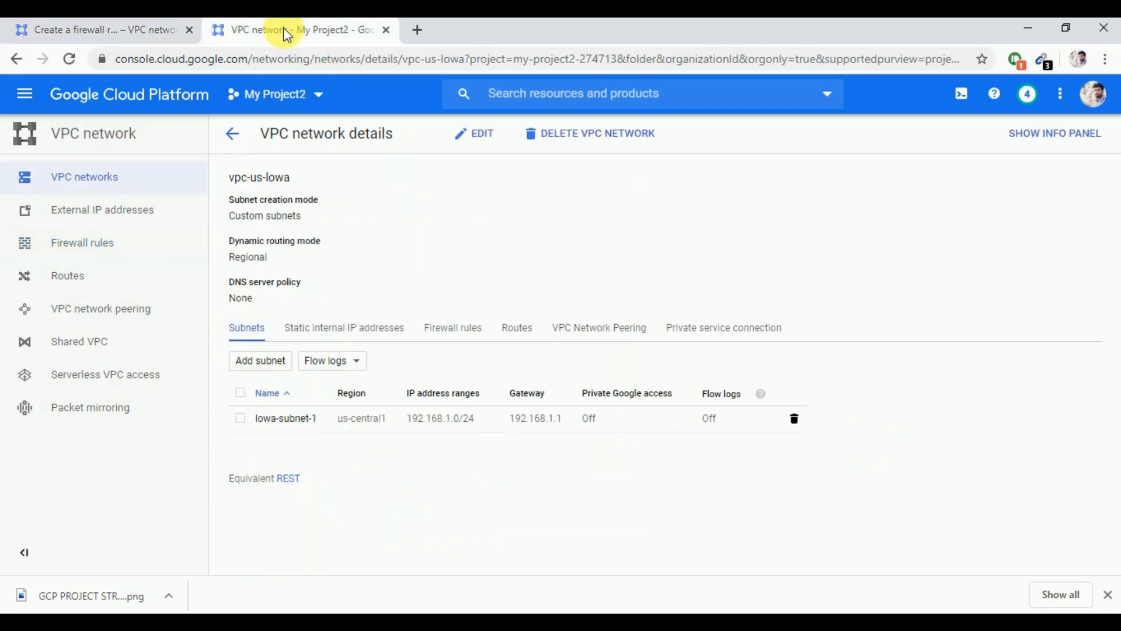
Begin a My Project2 firewall rule named allowall on the vpc-us-iowa network.
click(123, 248)
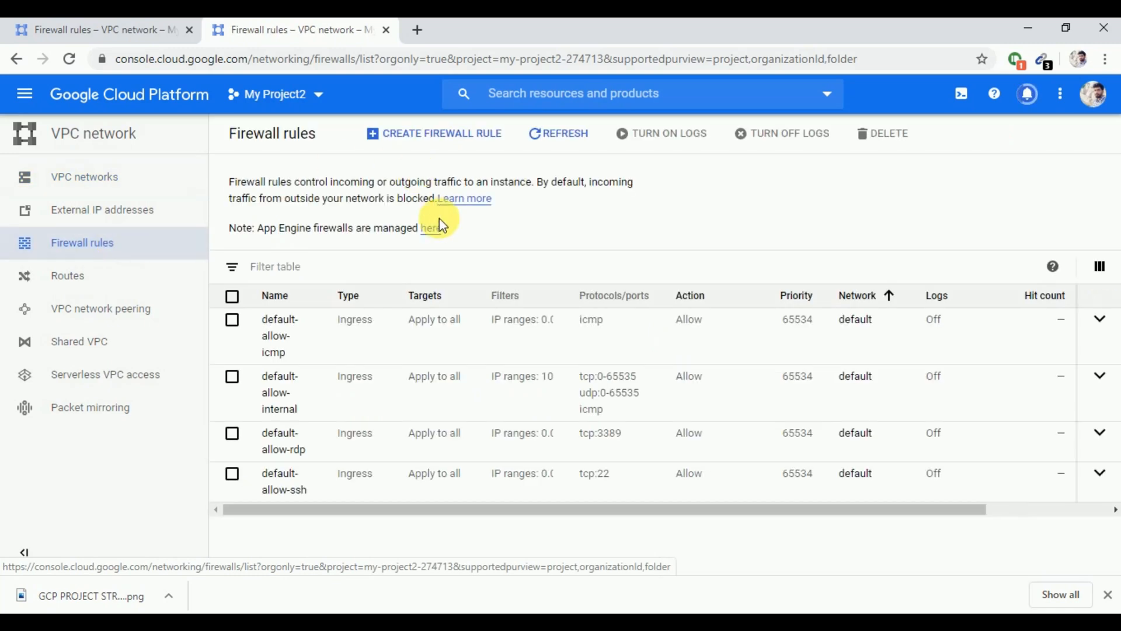
click(420, 146)
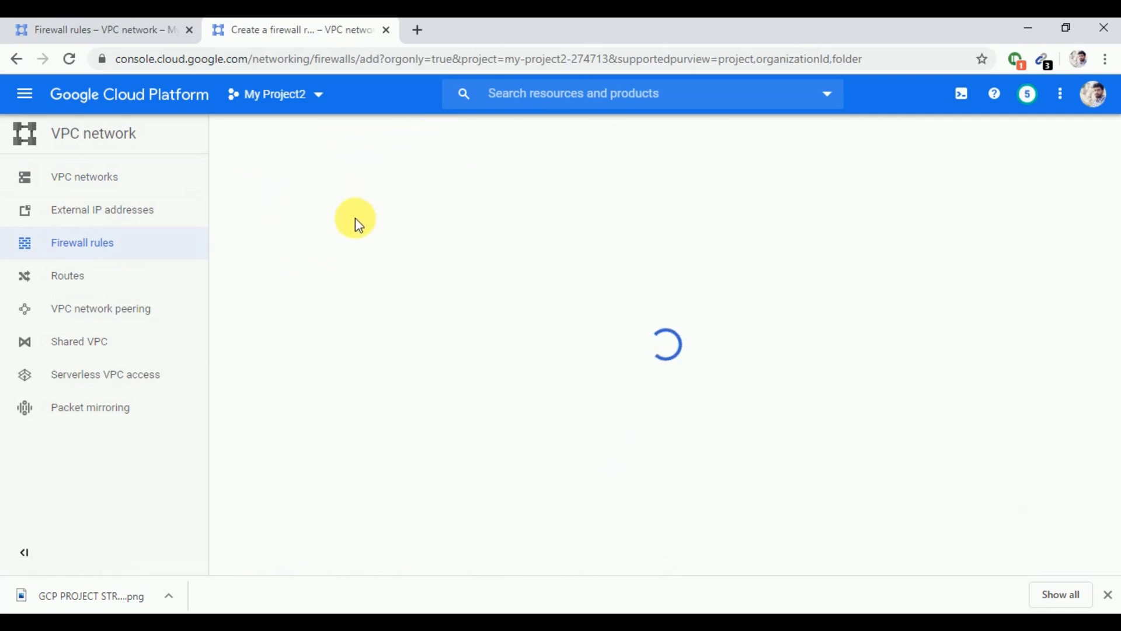
click(324, 236)
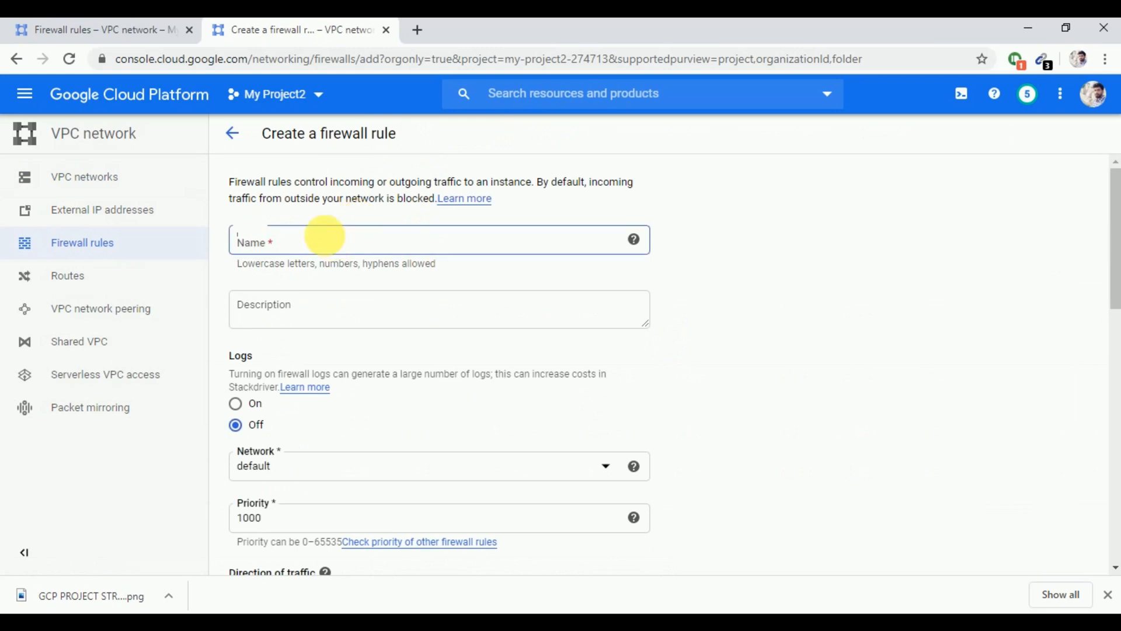
text(allowall)
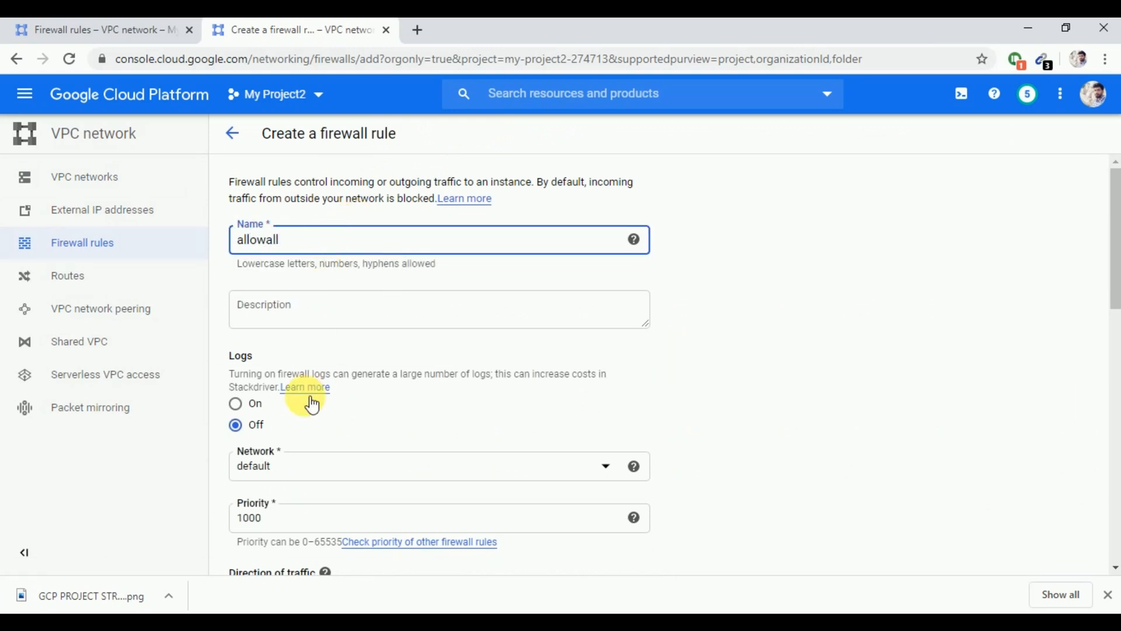
scroll(344, 432, down, 2)
click(370, 367)
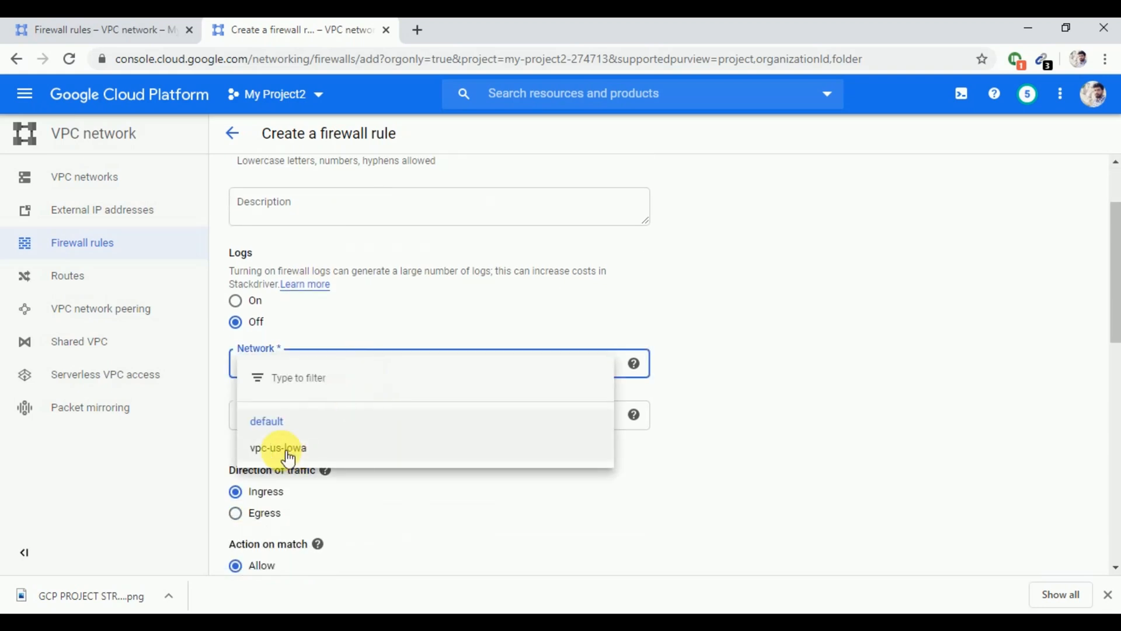
click(286, 454)
scroll(439, 474, down, 1)
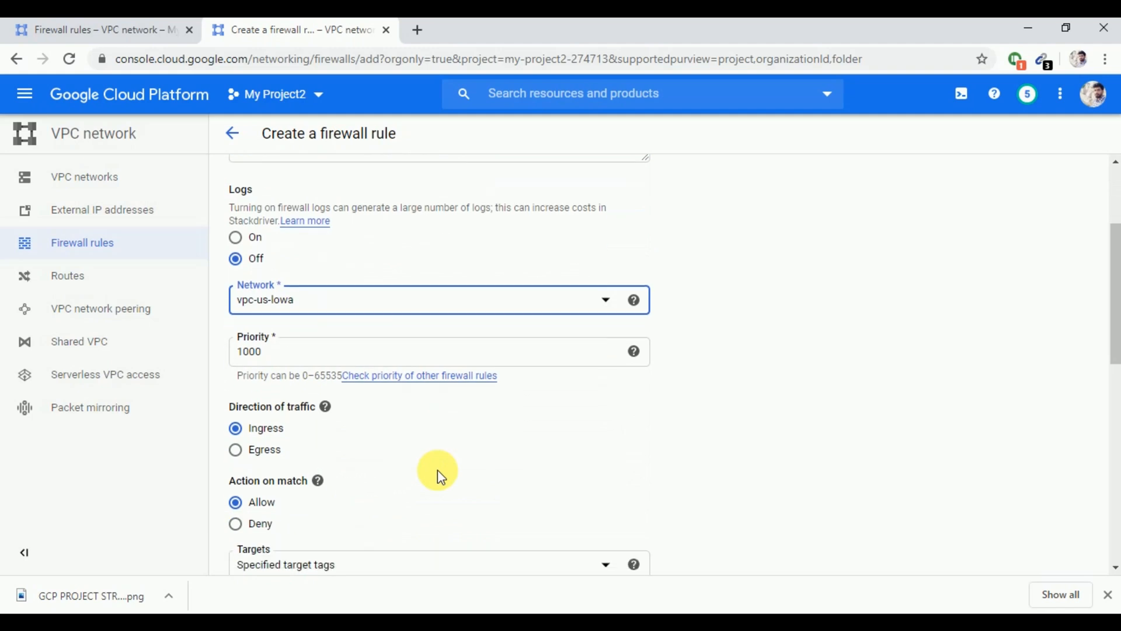
scroll(437, 469, down, 5)
Target all instances in the network with source IP range 0.0.0.0/0.
click(459, 314)
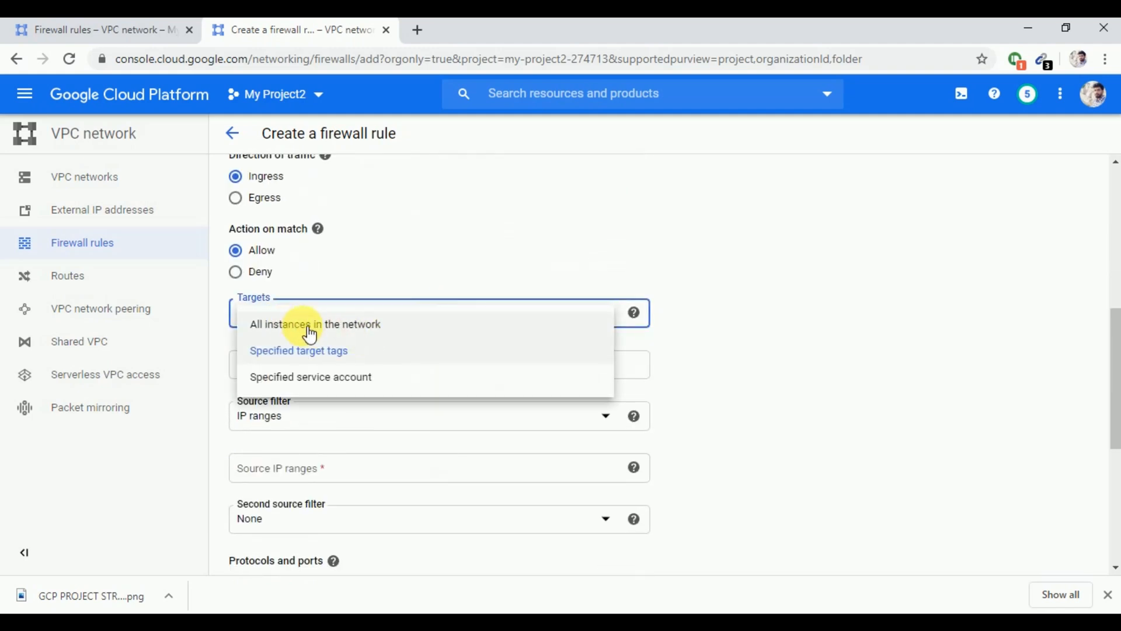
click(416, 327)
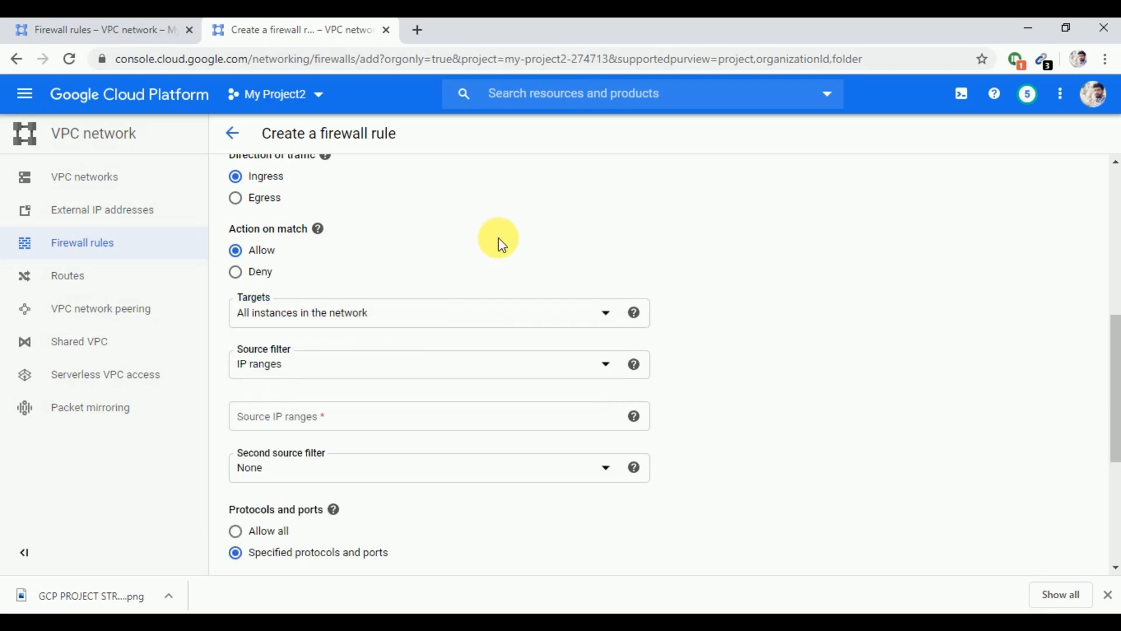
scroll(499, 244, down, 2)
click(426, 277)
text(0.0.0.0/0)
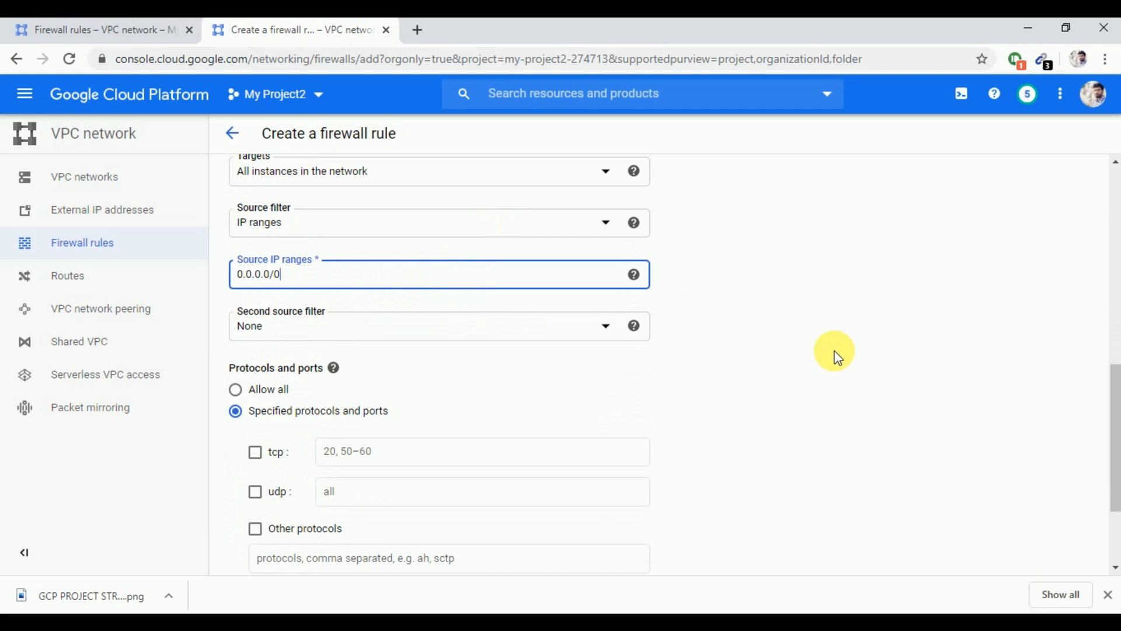
click(835, 353)
Allow all protocols and ports and create the allowall rule.
scroll(835, 353, down, 2)
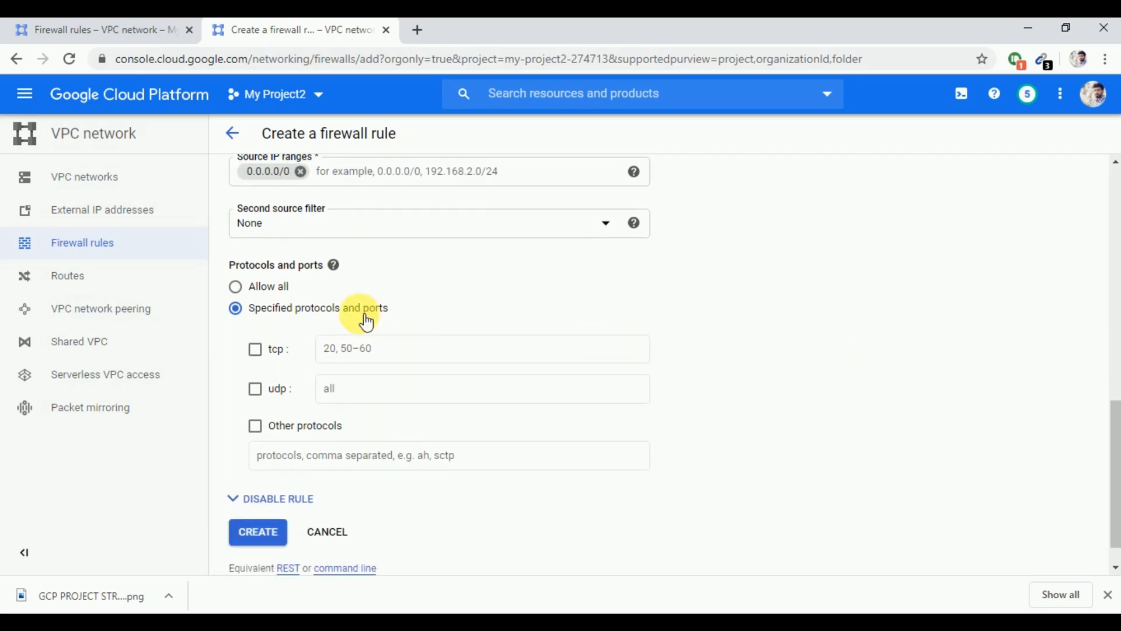
click(258, 286)
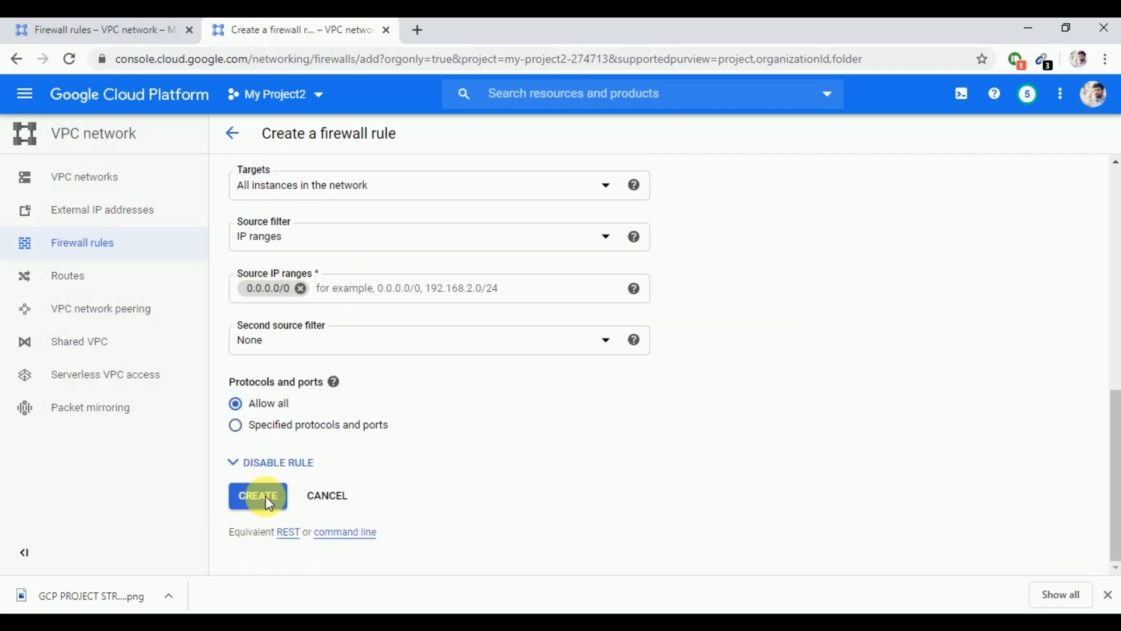
drag(382, 425, 249, 425)
click(258, 496)
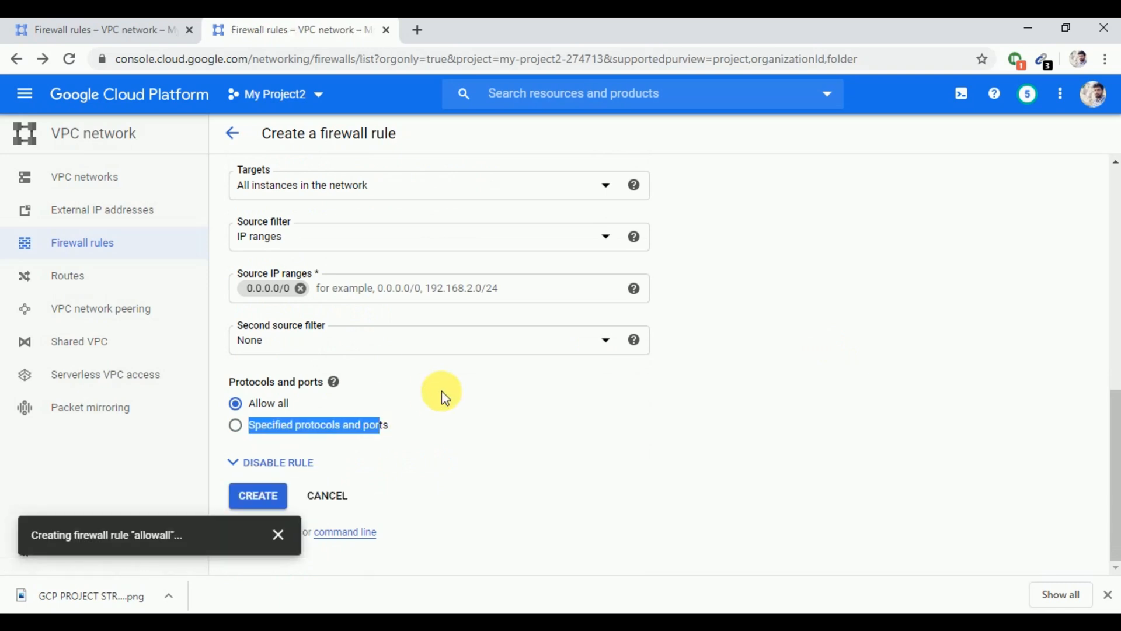
key(alt+Tab)
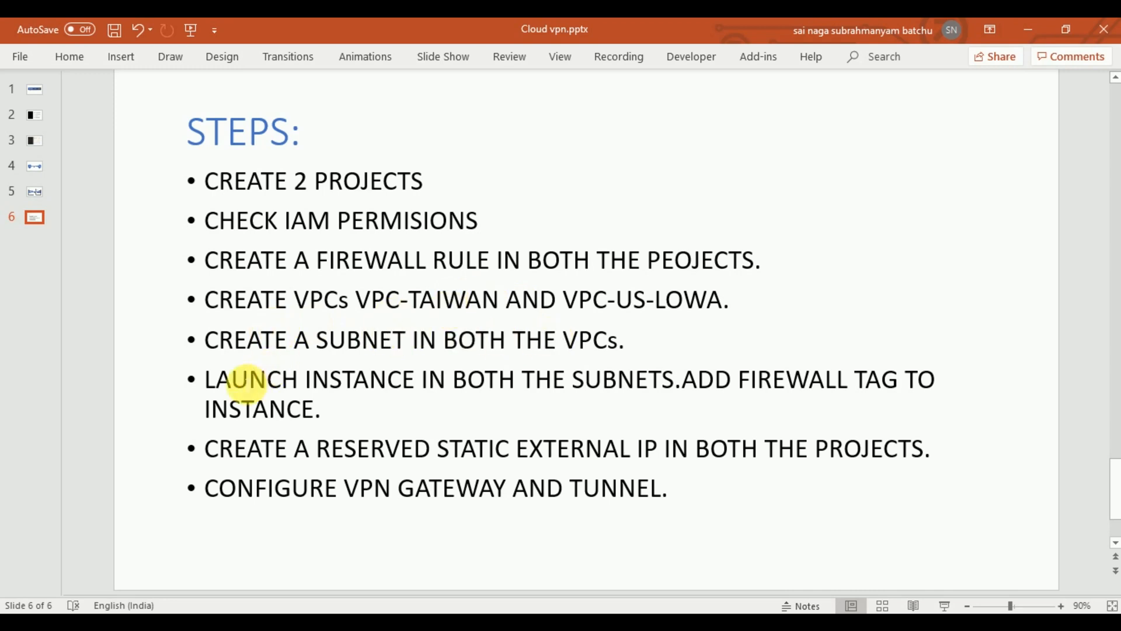
Show slide 5's VPN diagram linking VPC-TAIWAN and VPC-US-LOWA, then minimise PowerPoint.
drag(205, 381, 324, 416)
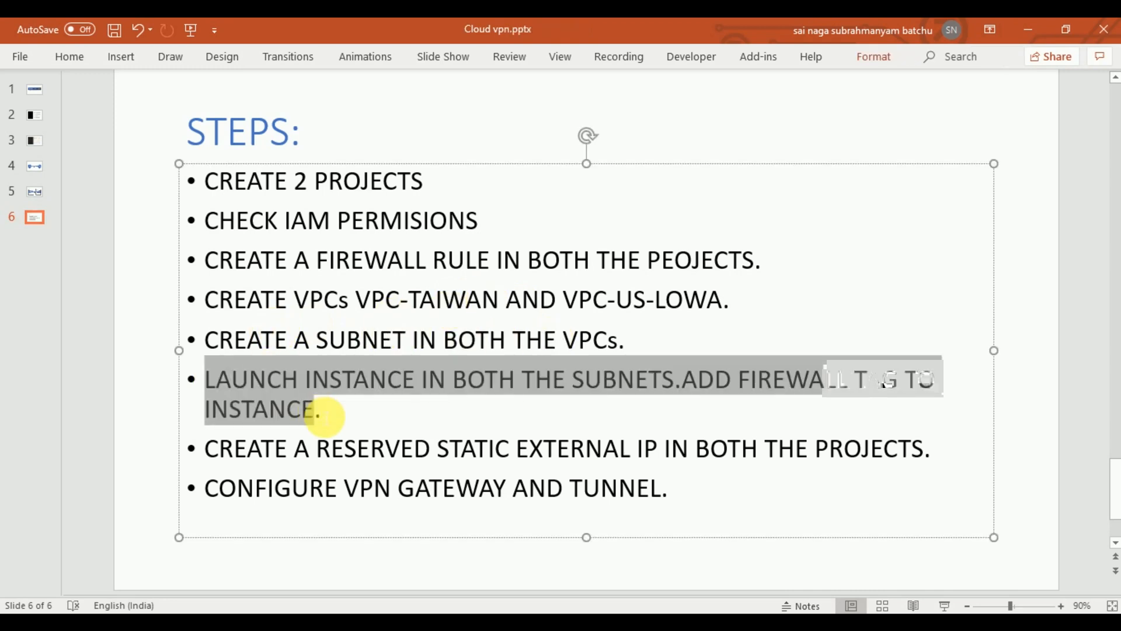
key(Right)
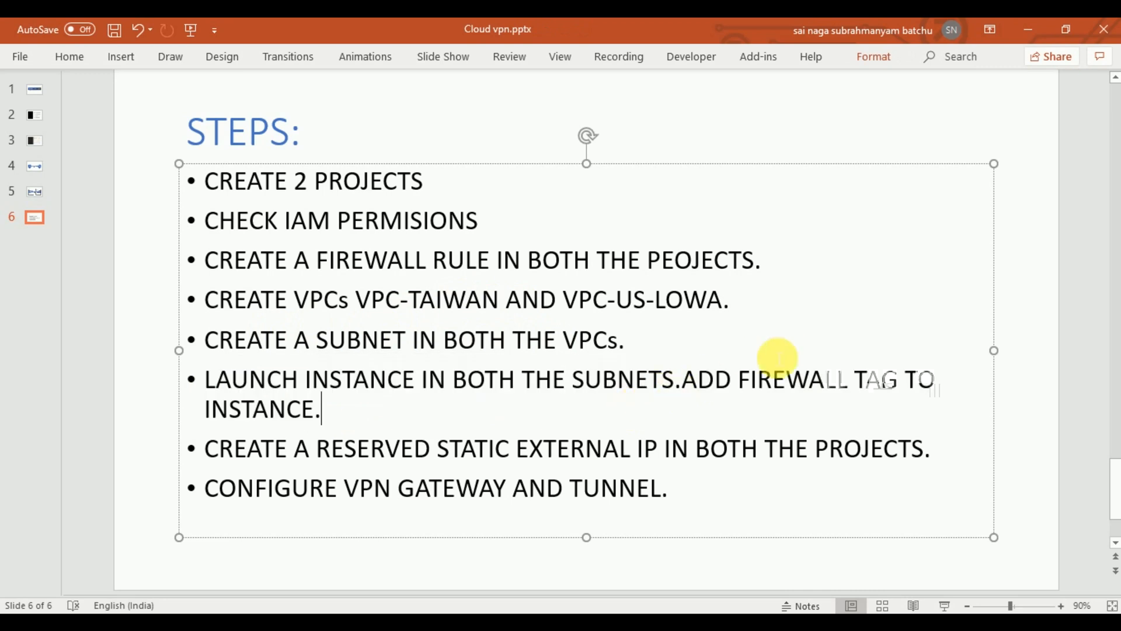
click(71, 428)
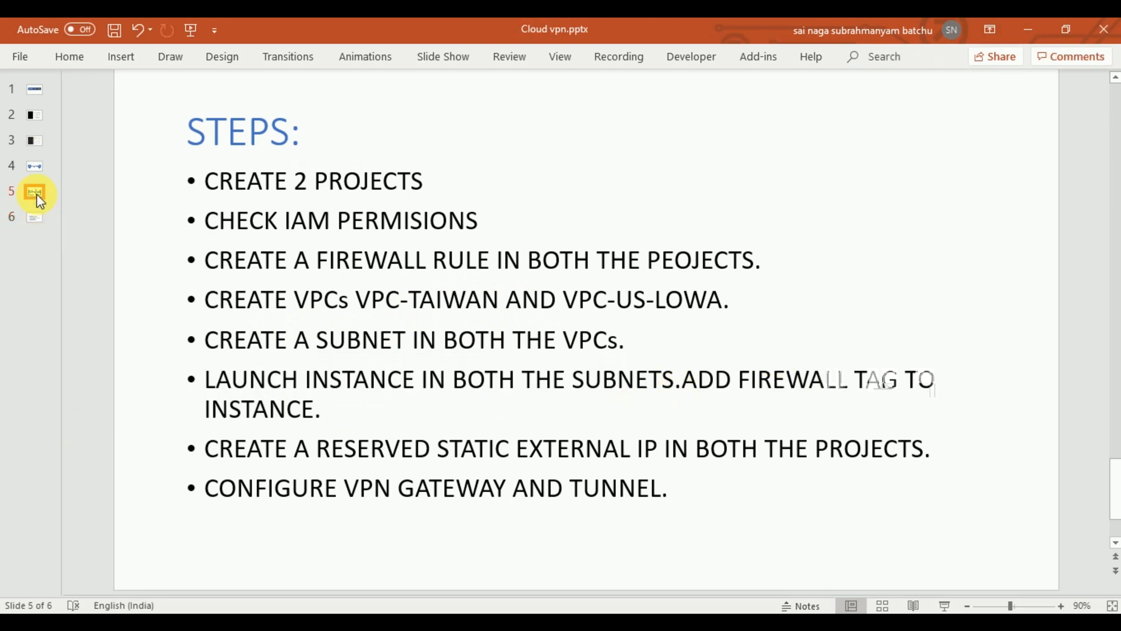
click(35, 193)
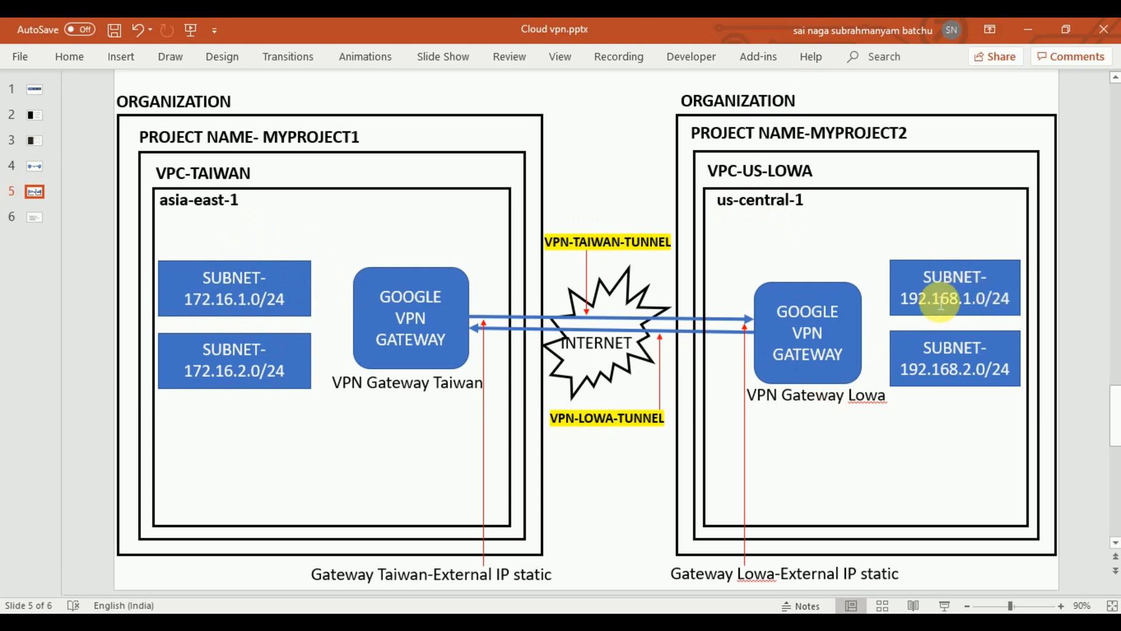
click(1028, 28)
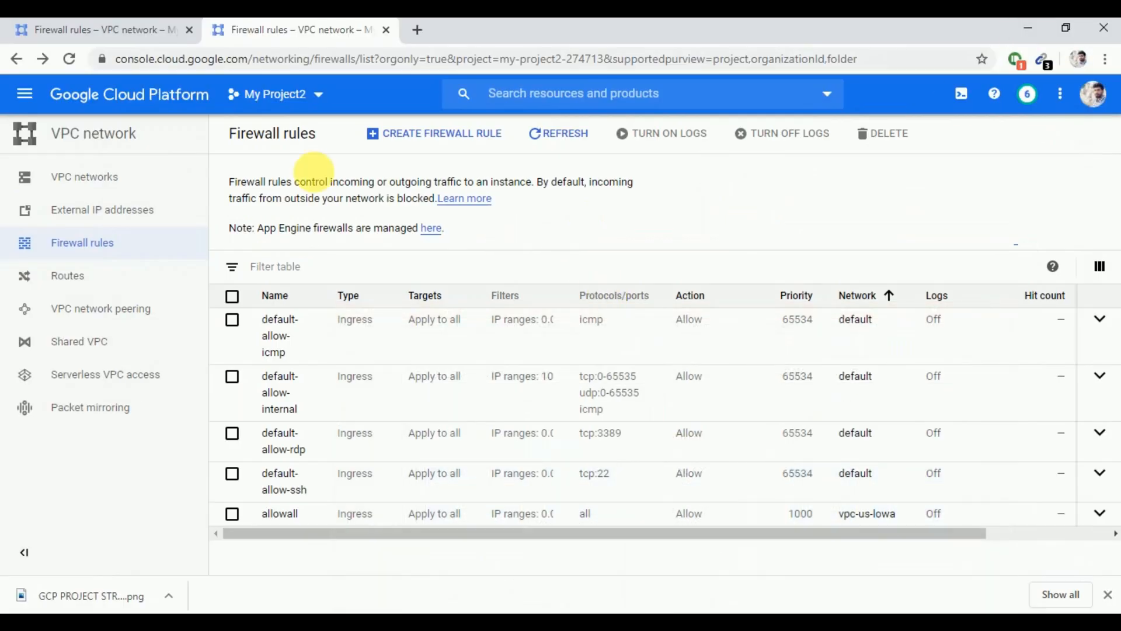
Open Compute Engine's VM instances list in the My Project1 tab.
click(64, 37)
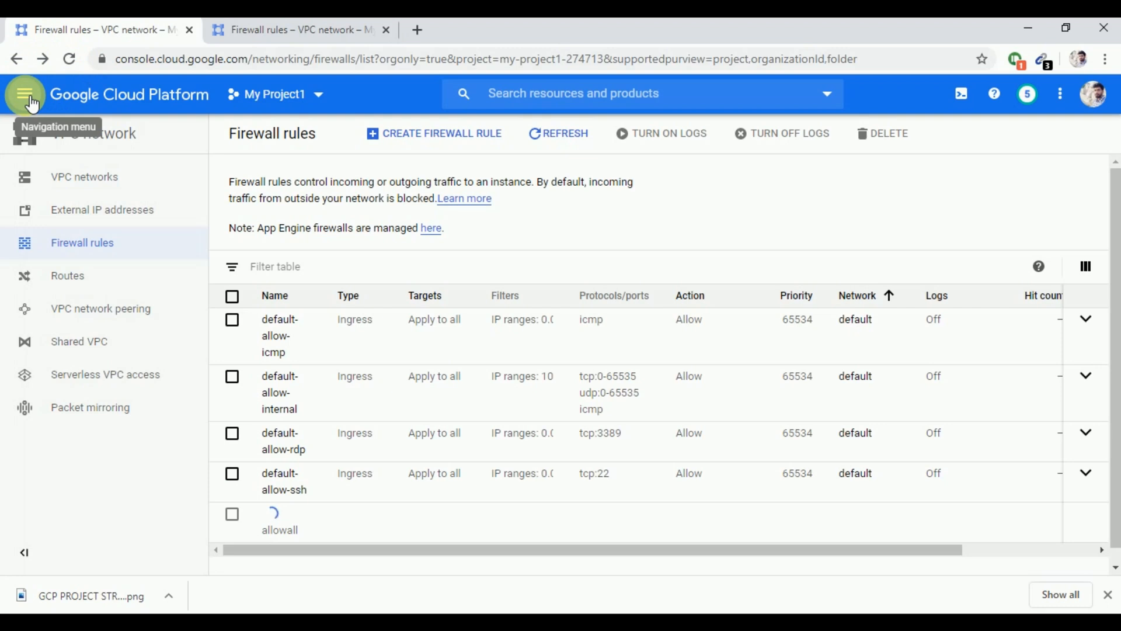
click(25, 95)
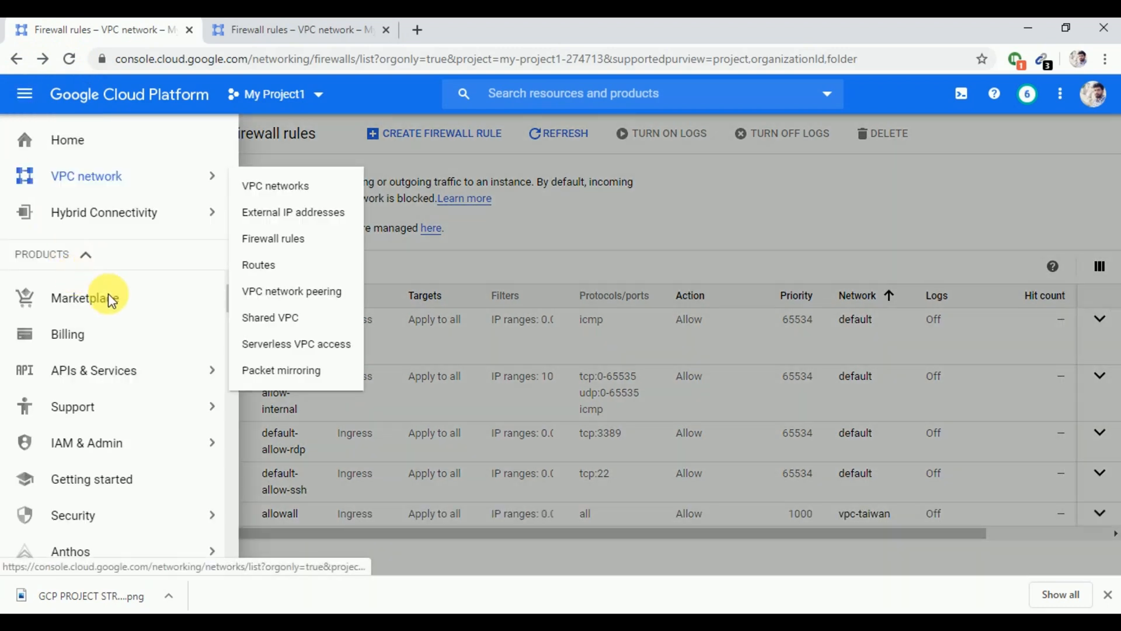
scroll(123, 432, down, 3)
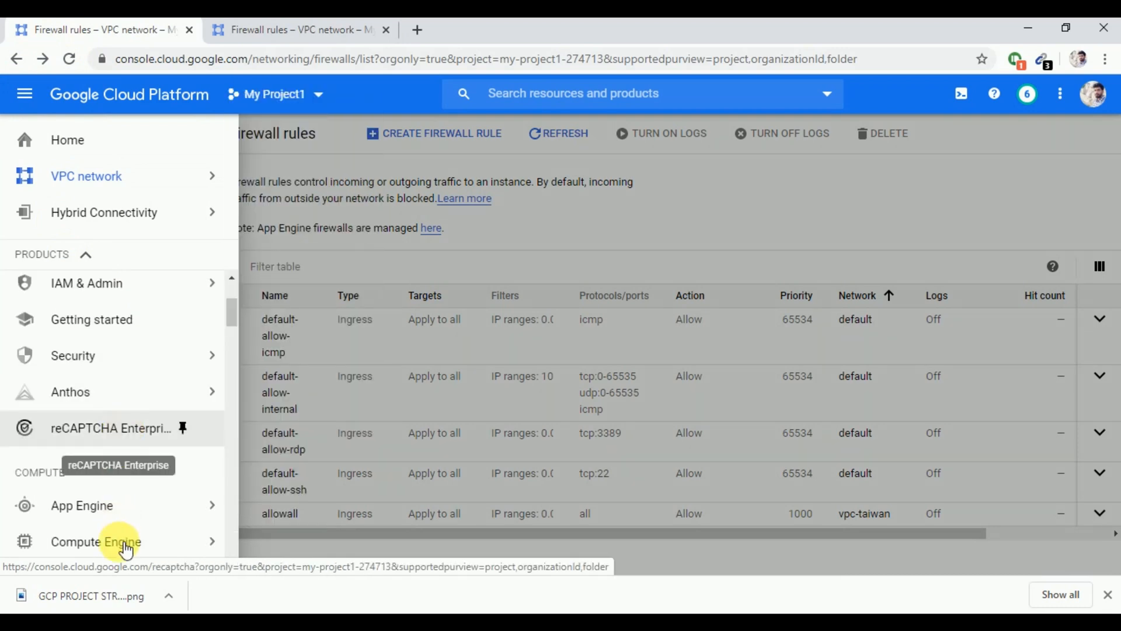
mouse_move(143, 549)
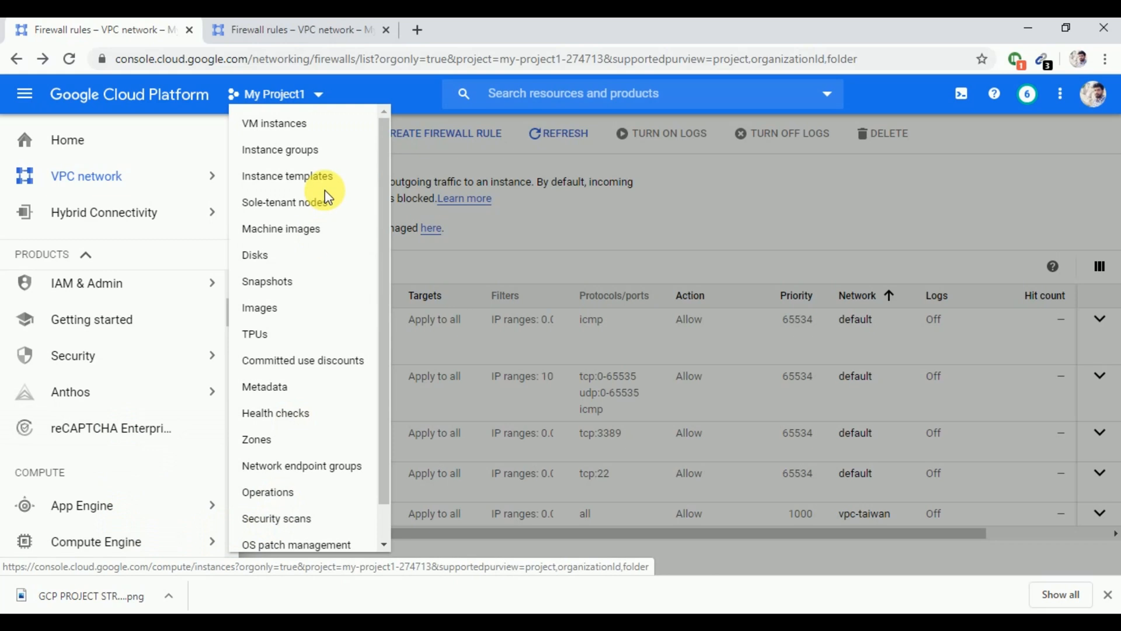
click(292, 139)
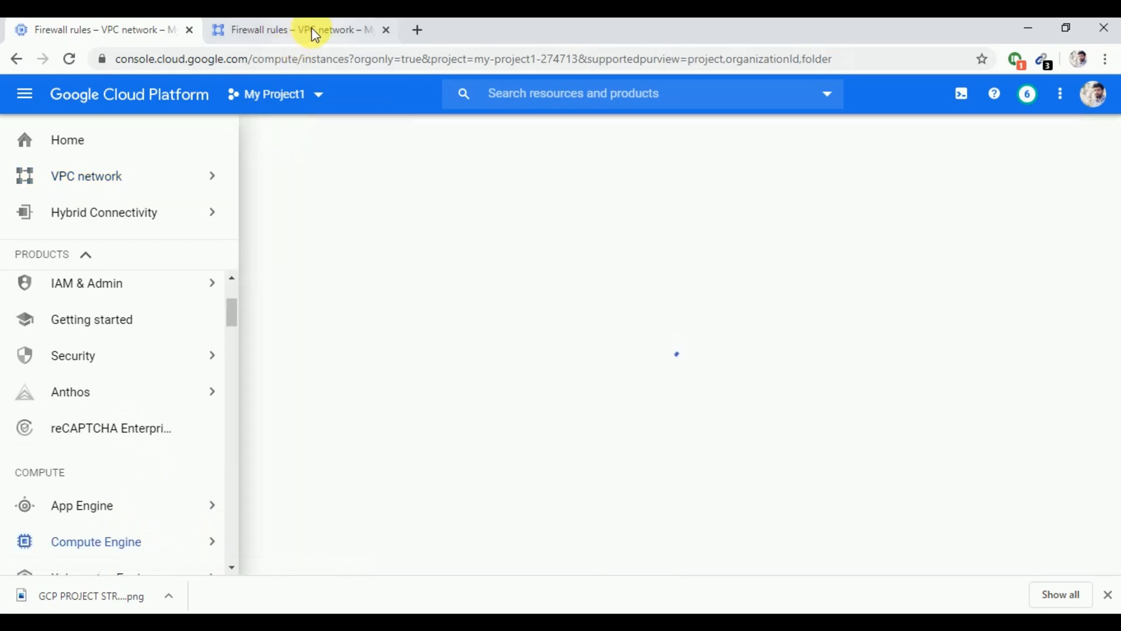
Open Compute Engine in the My Project2 tab, then start a new VM in My Project1.
click(312, 28)
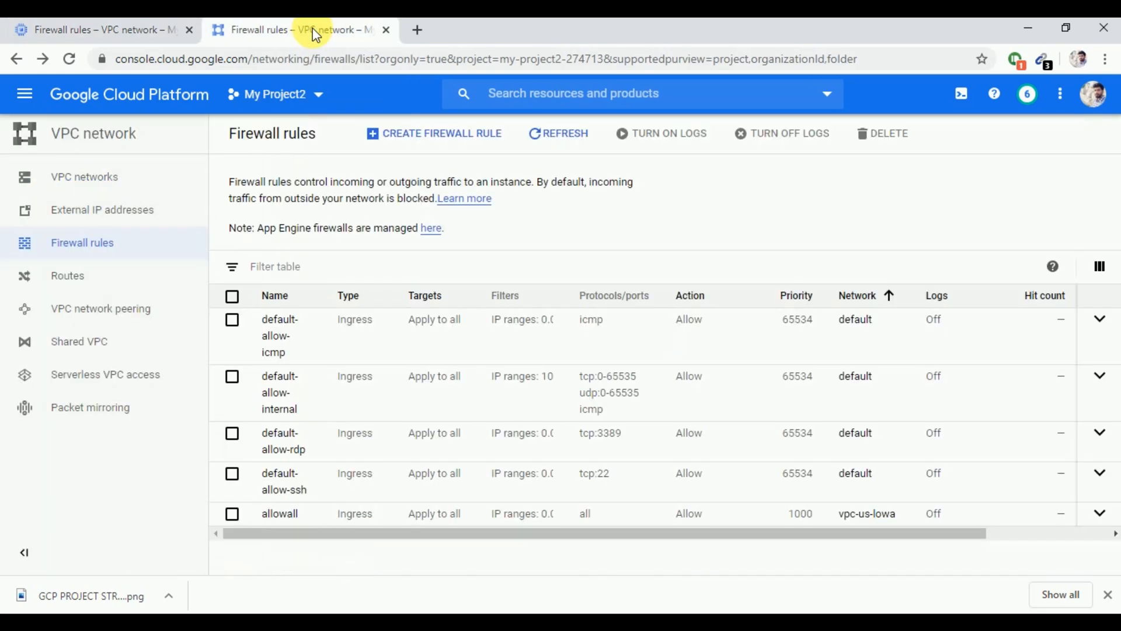
click(25, 97)
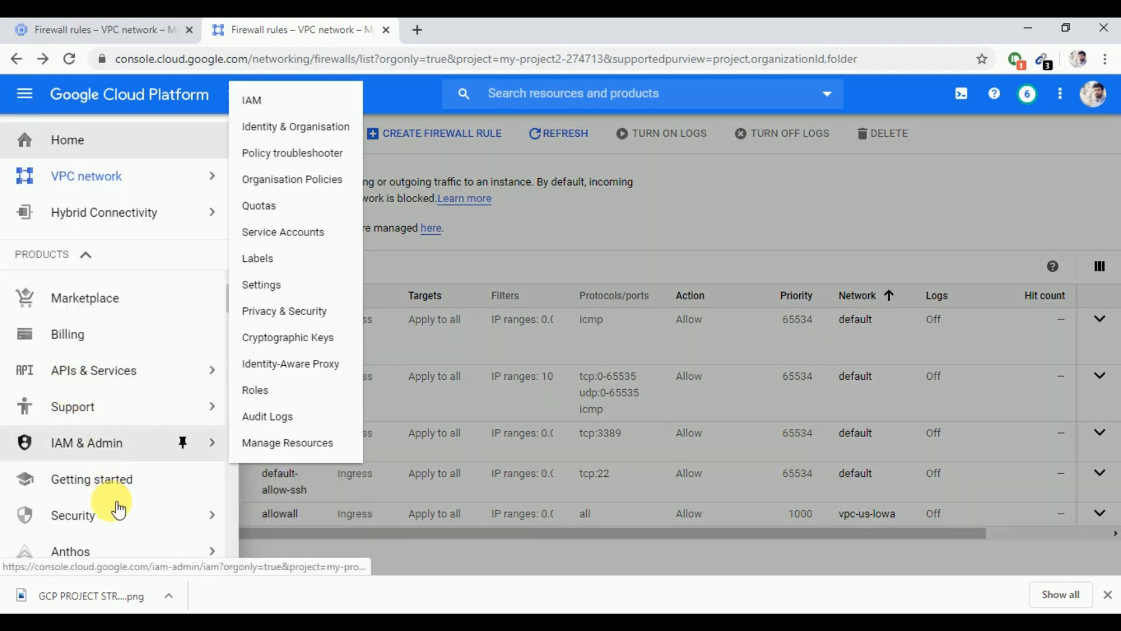
scroll(118, 510, down, 2)
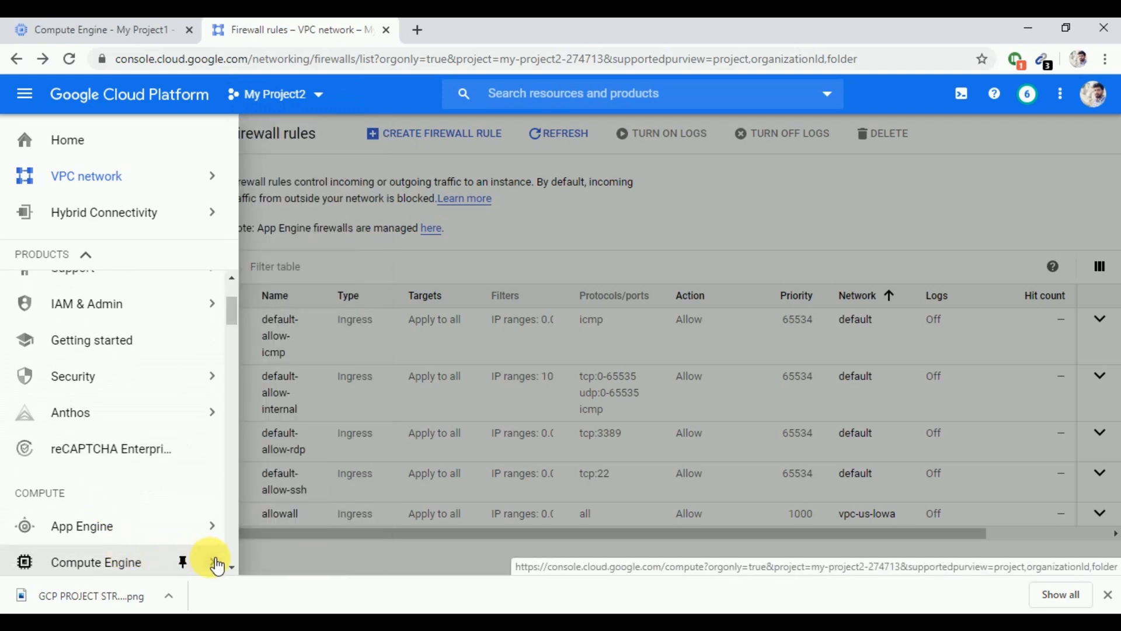
click(118, 575)
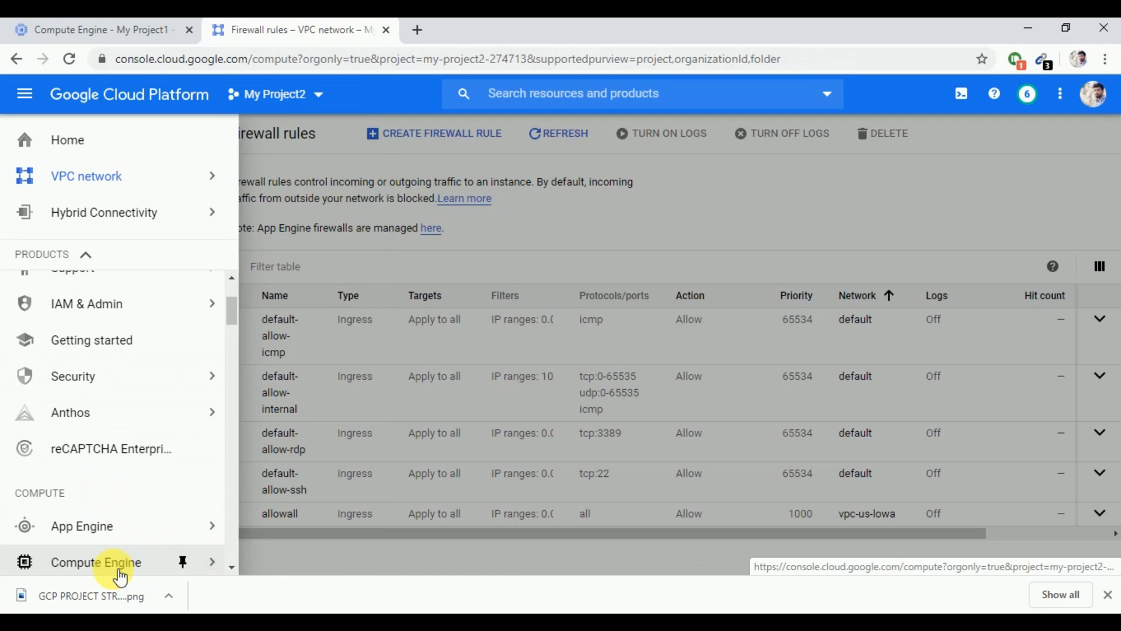
click(135, 33)
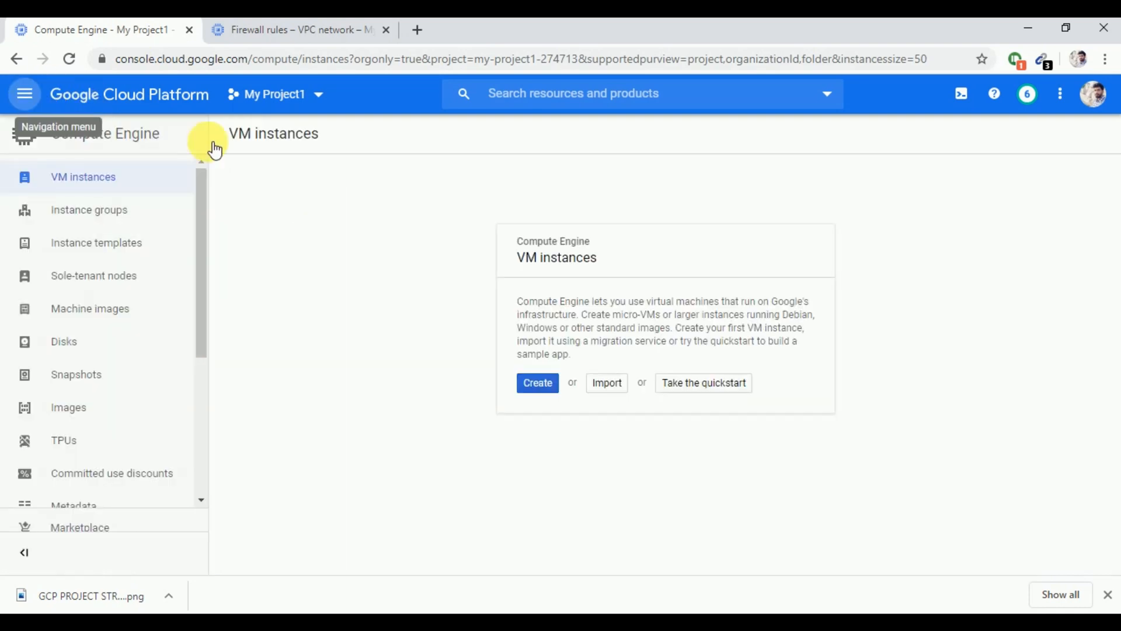
click(547, 387)
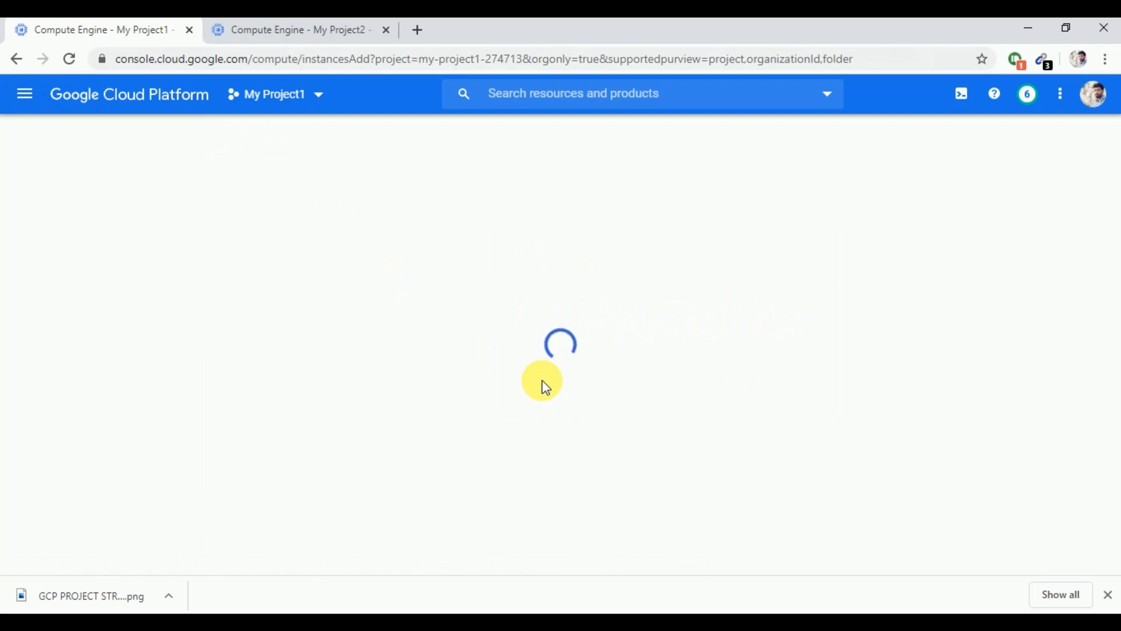
Rename the new instance from instance-1 to vm-project-1.
click(400, 218)
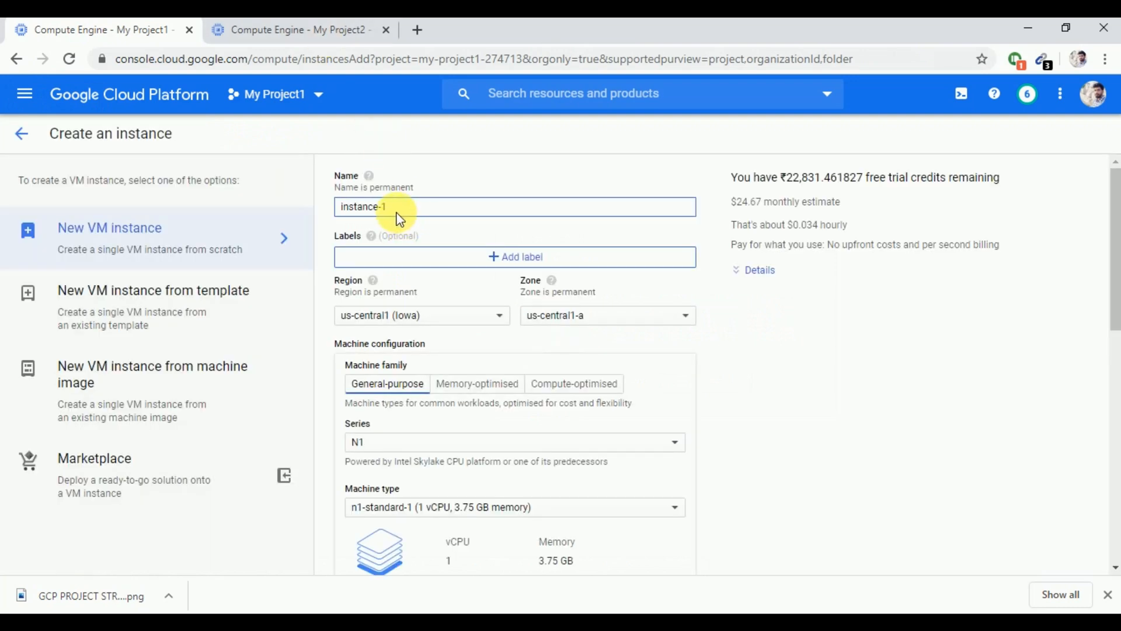
drag(395, 208, 344, 208)
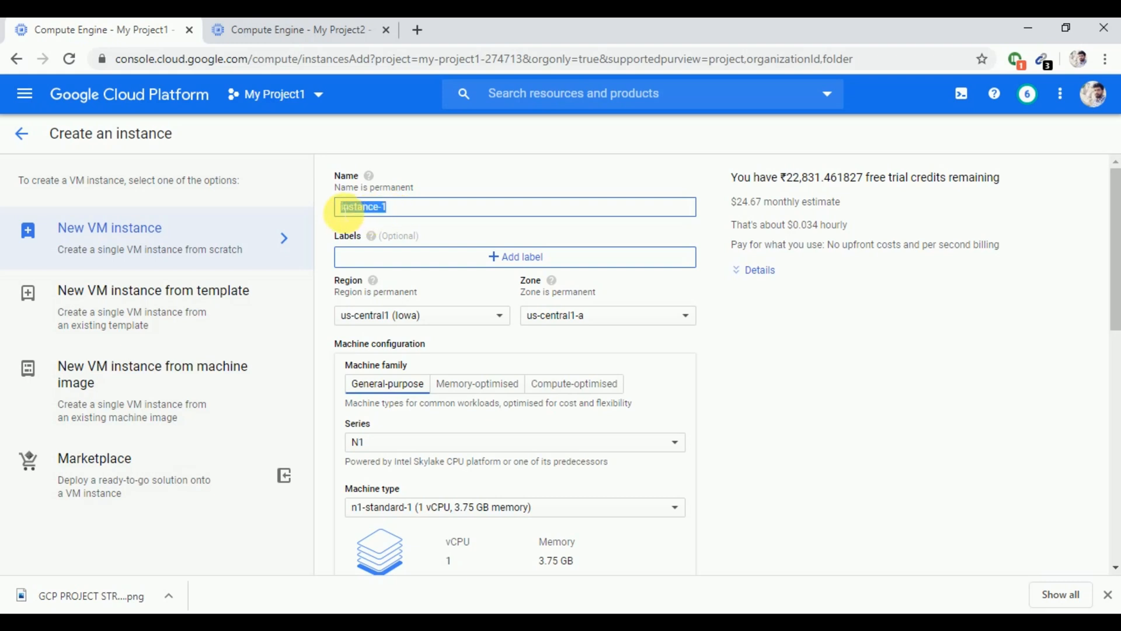
text(vm-pr)
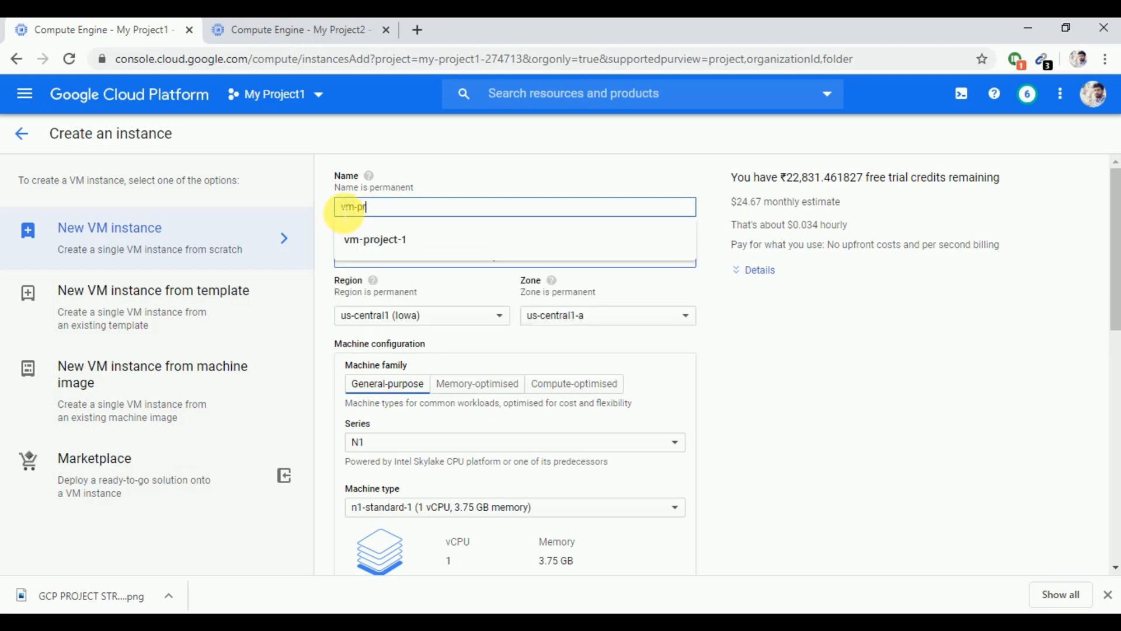
text(oject-1)
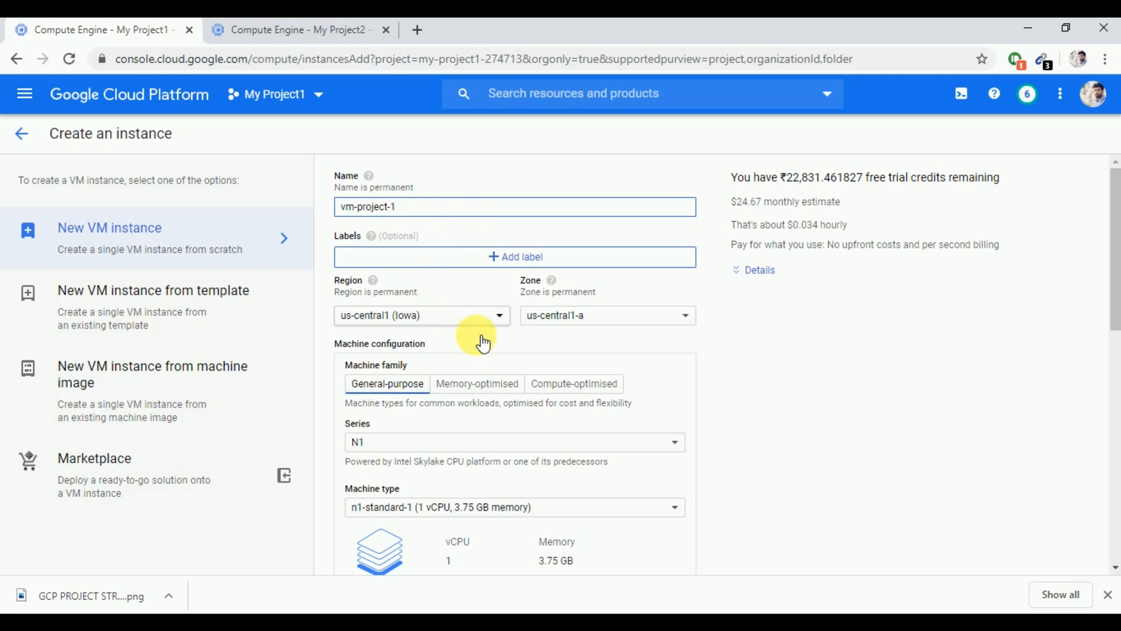
Place the VM in region asia-east1 (Taiwan), zone asia-east1-a.
mouse_move(695, 564)
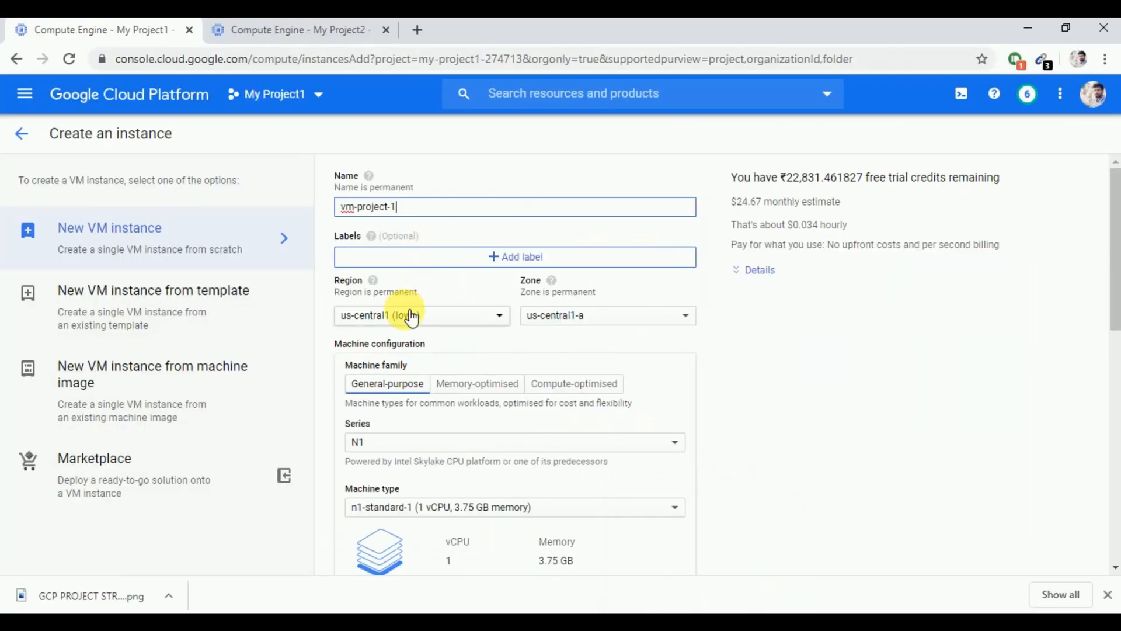
click(412, 316)
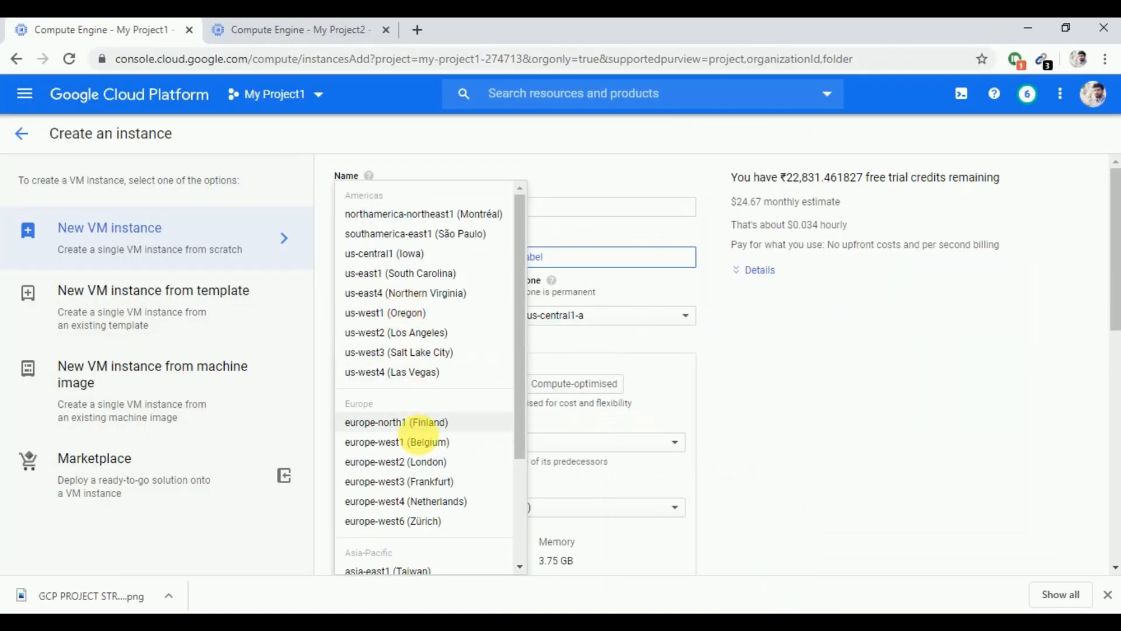
scroll(421, 443, down, 1)
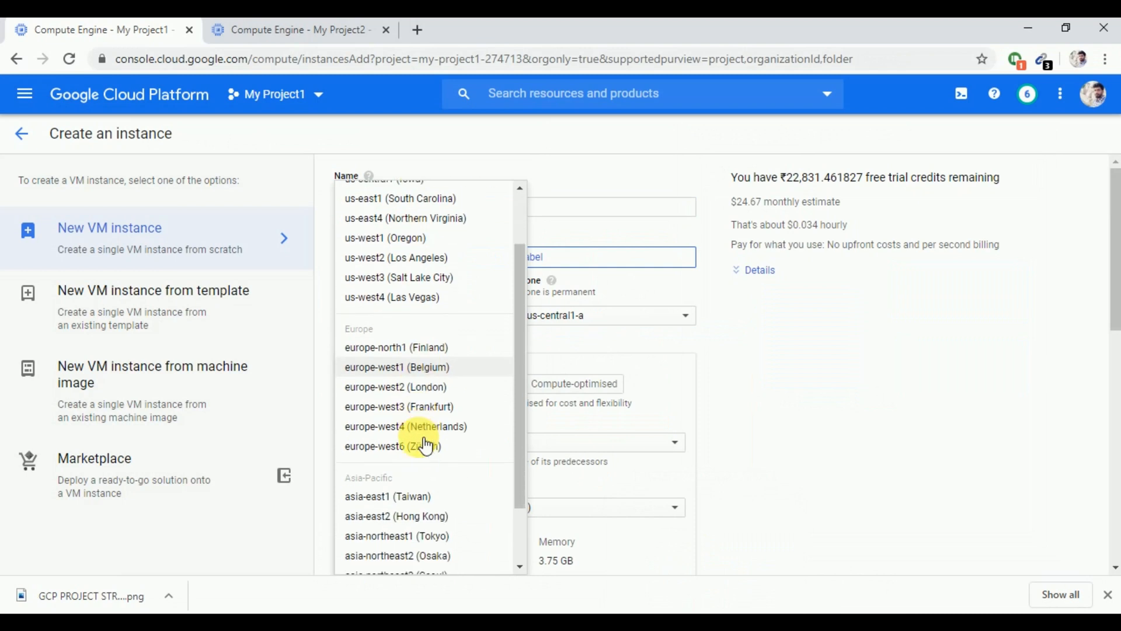
click(424, 499)
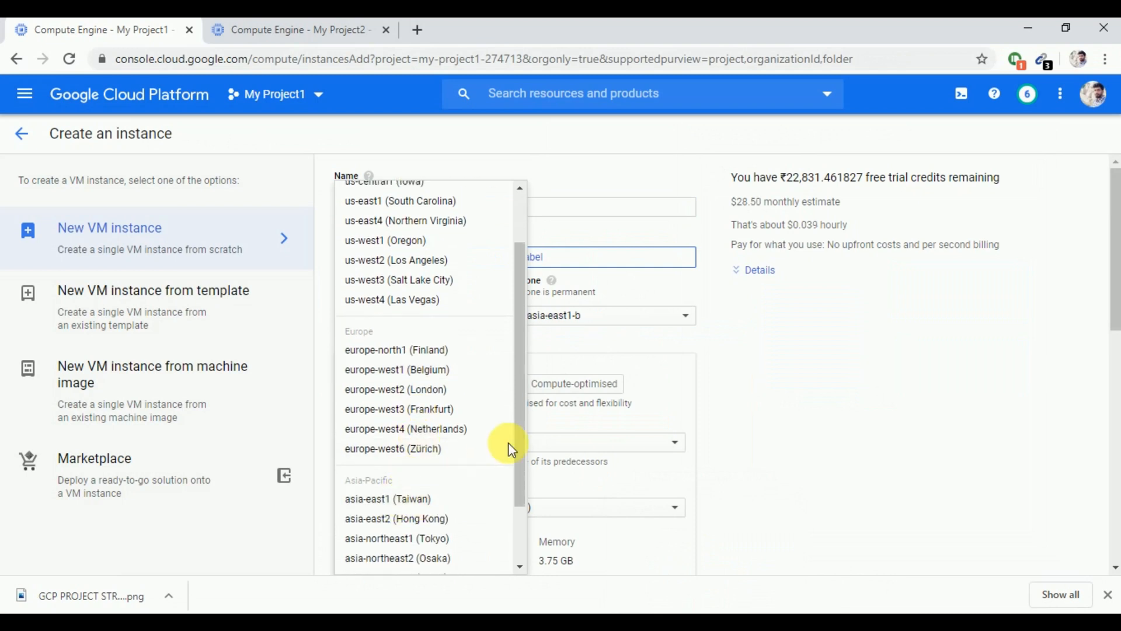
click(586, 327)
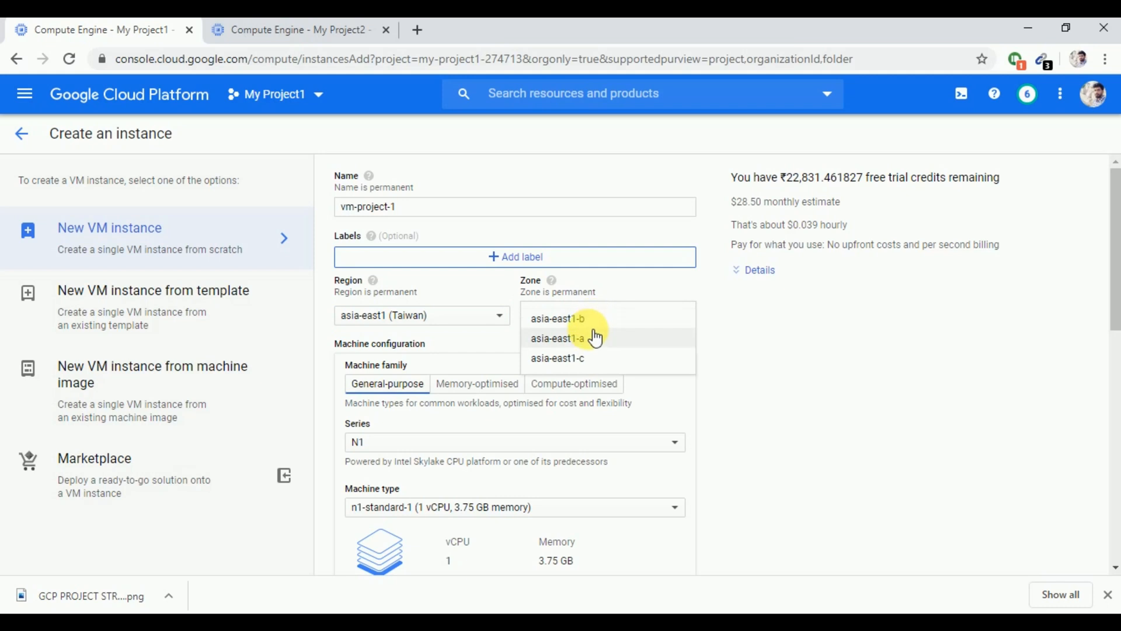
click(633, 336)
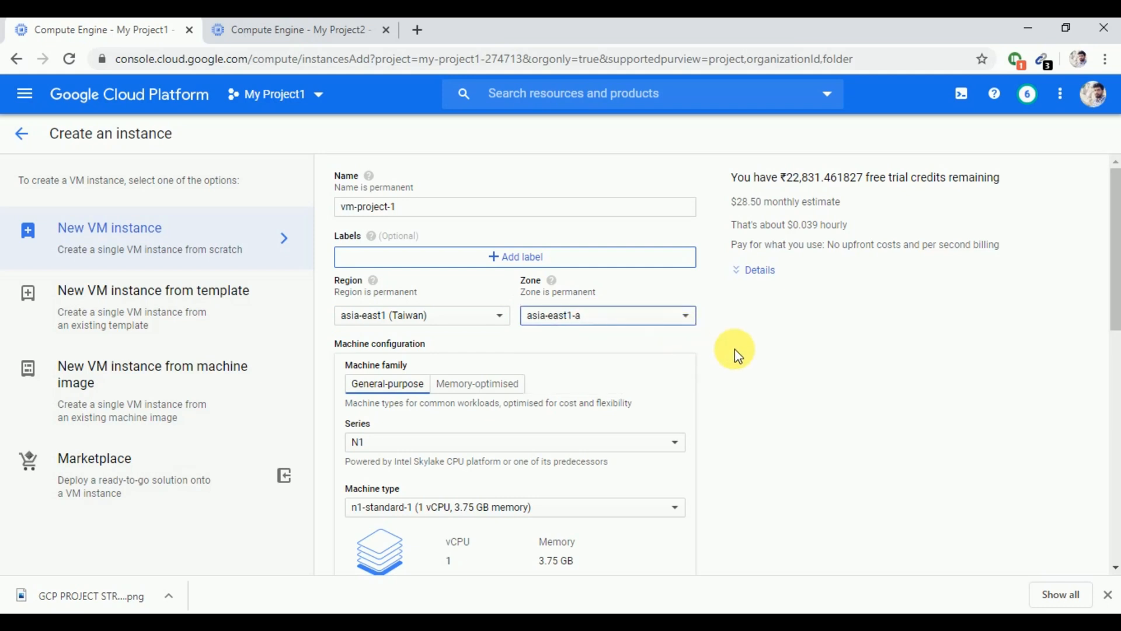
scroll(737, 354, down, 3)
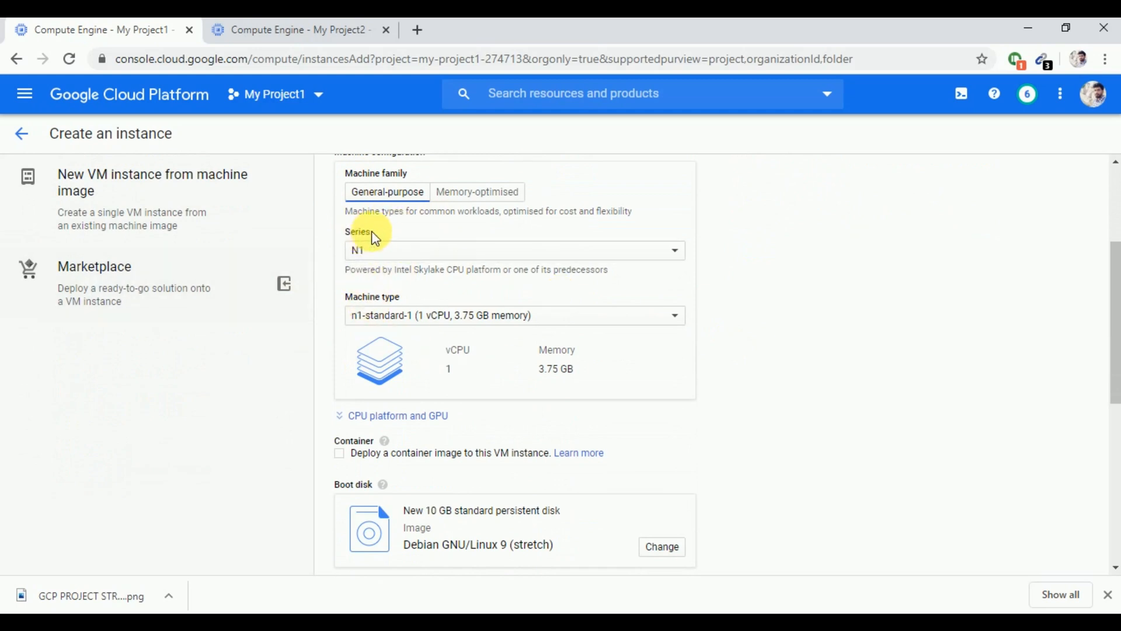
Expand 'Management, security, disks, networking, sole tenancy' on the vm-project-1 form.
scroll(575, 371, down, 4)
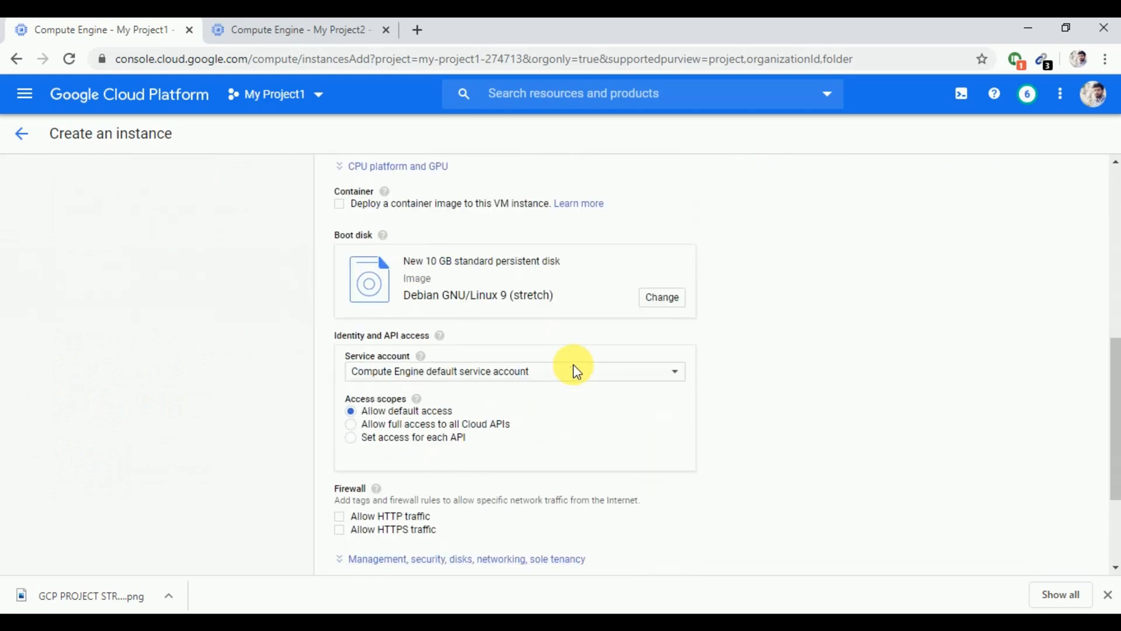
scroll(532, 425, down, 3)
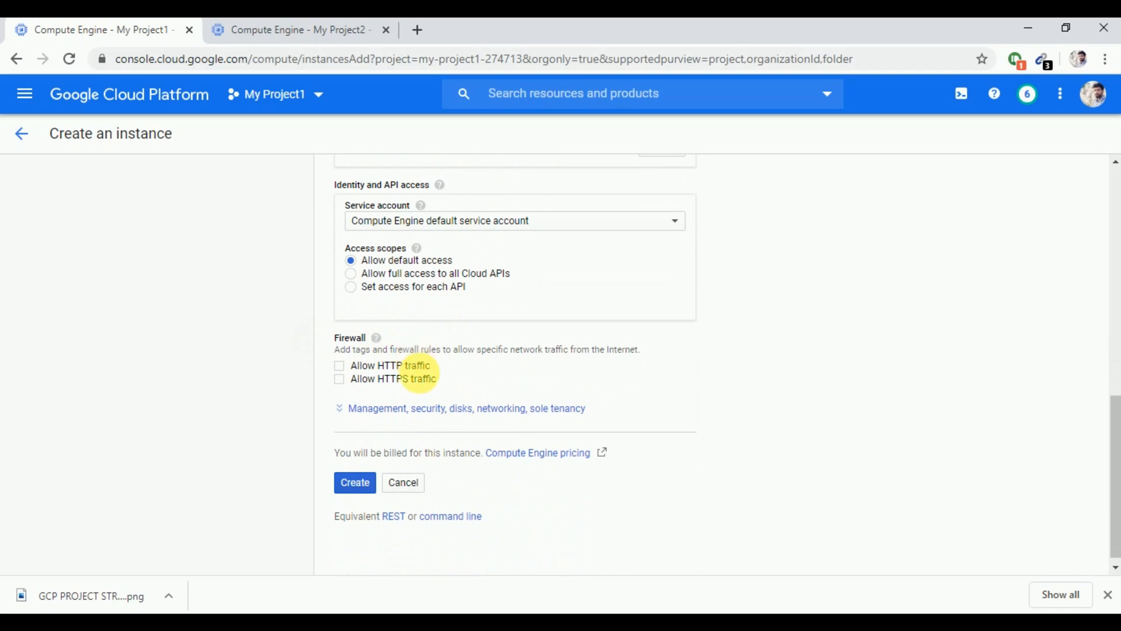
click(448, 411)
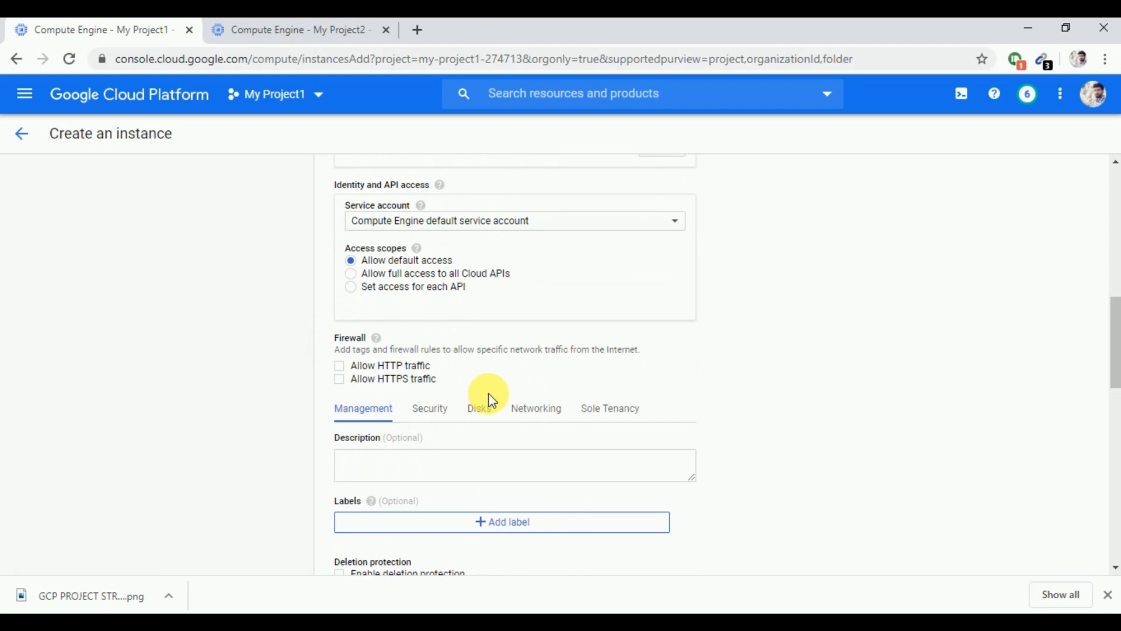
scroll(491, 400, up, 10)
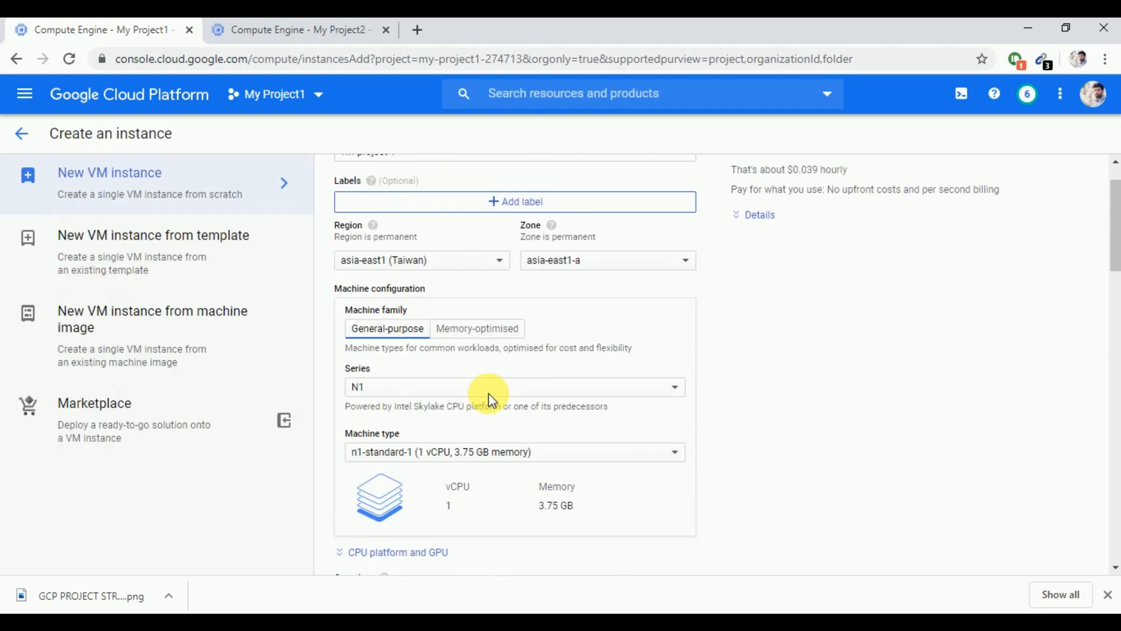
scroll(491, 400, down, 10)
scroll(490, 400, down, 3)
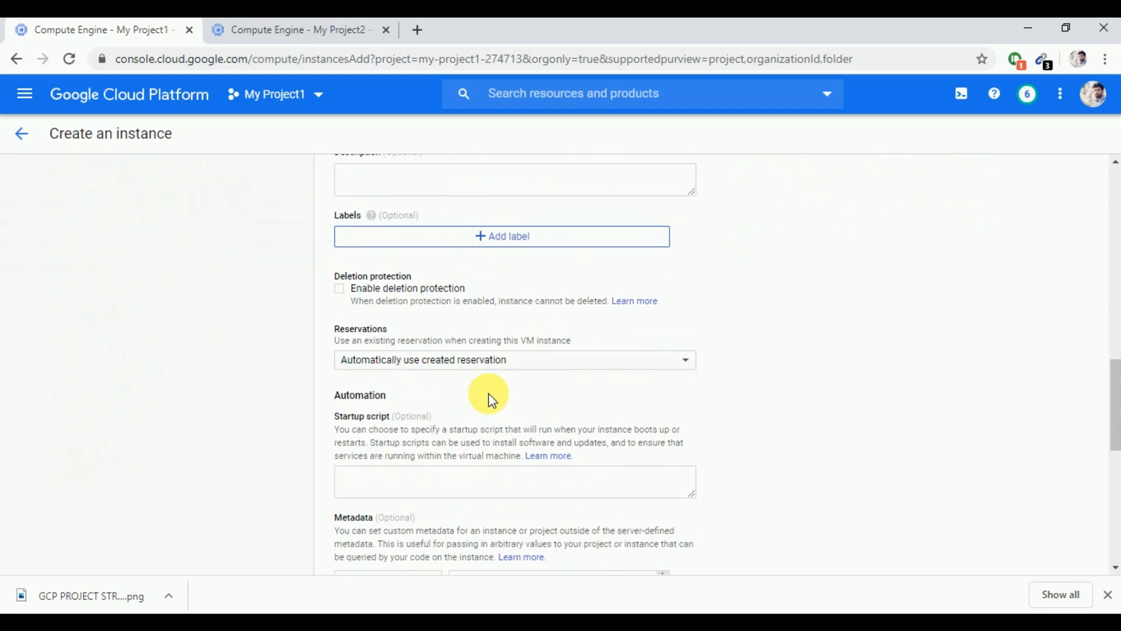
scroll(490, 400, up, 4)
scroll(491, 399, down, 1)
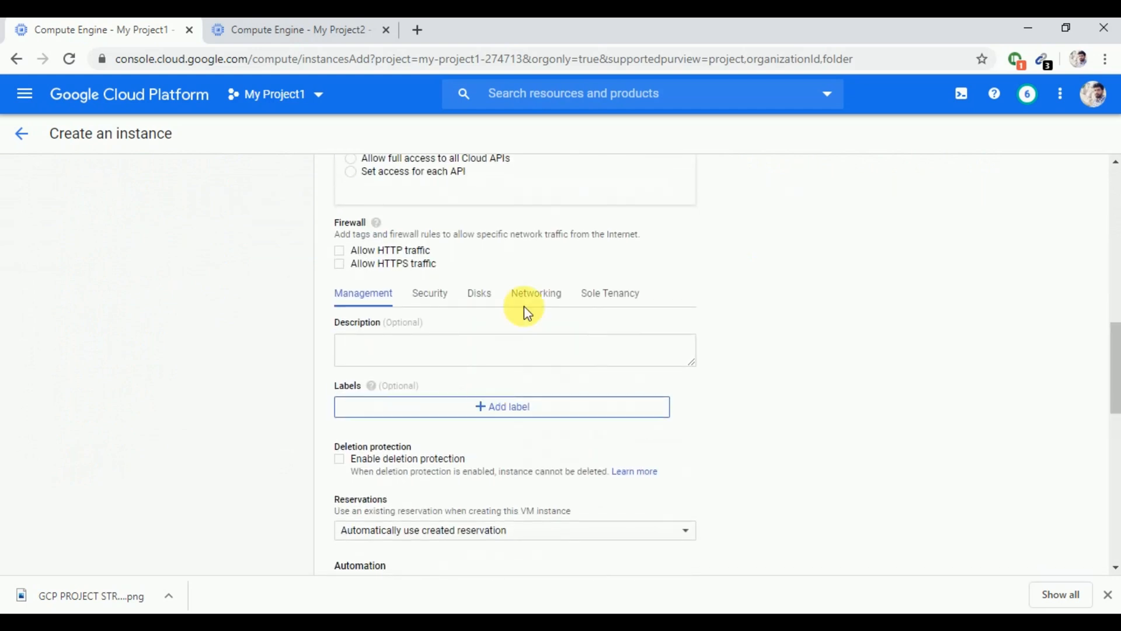
Edit the default network interface to use vpc-taiwan with subnet-taiwan-1 (172.16.1.0/24).
click(543, 307)
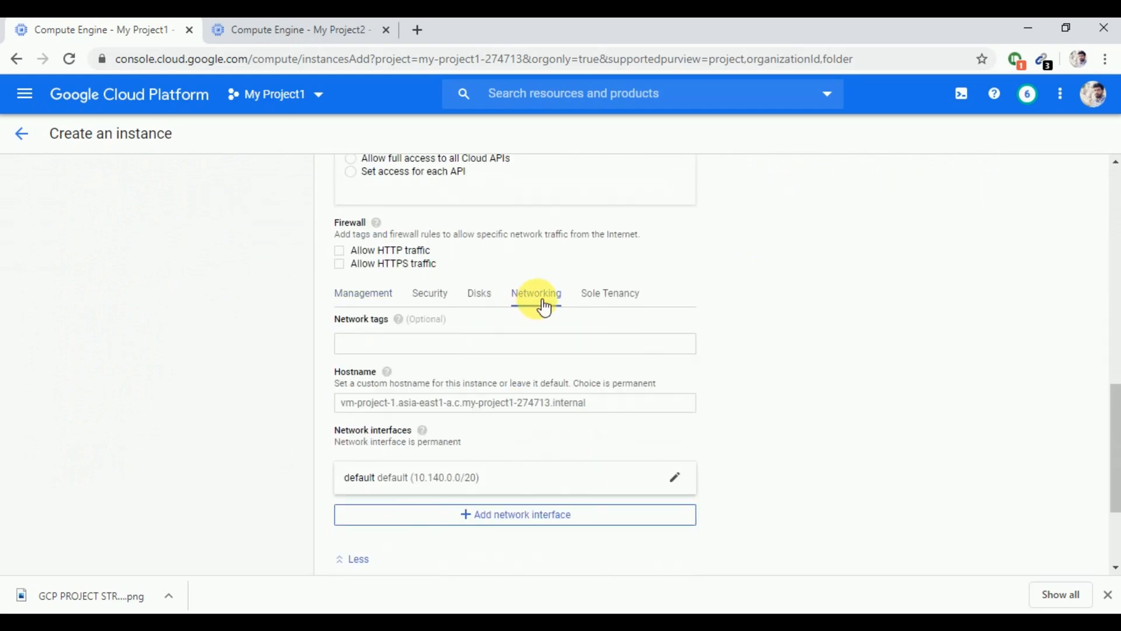
click(433, 478)
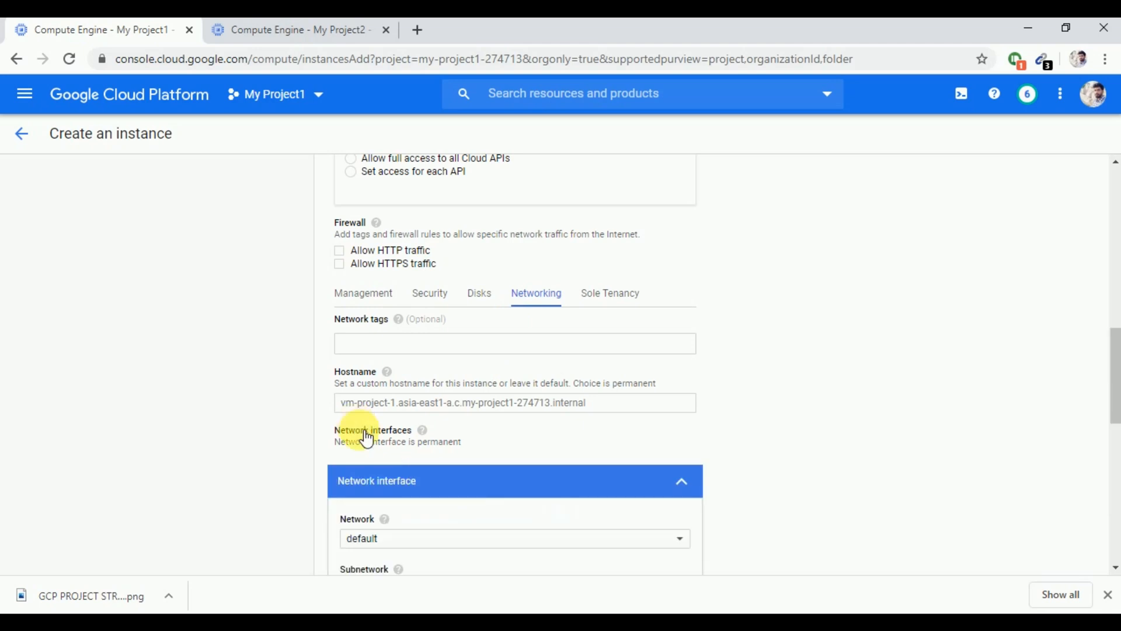
scroll(1001, 408, down, 3)
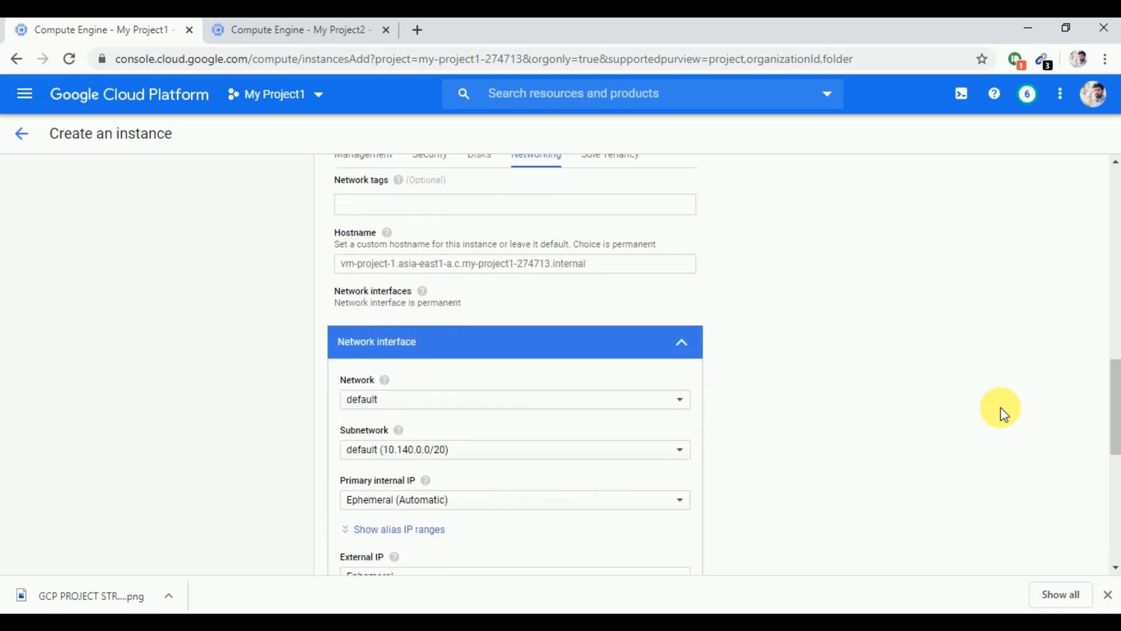
click(602, 381)
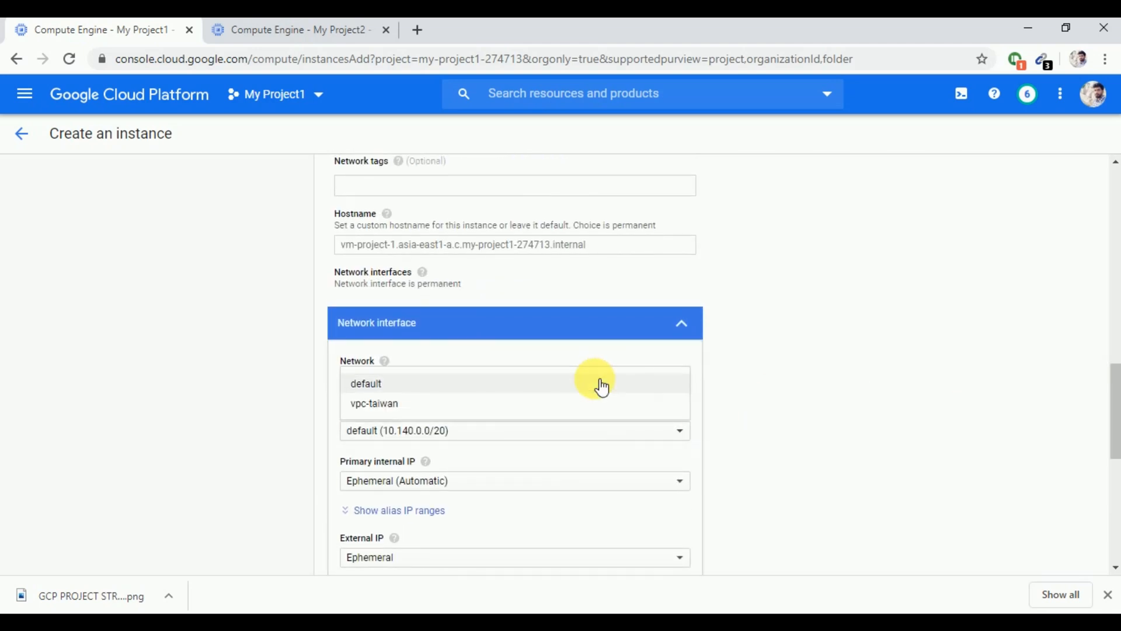
click(451, 409)
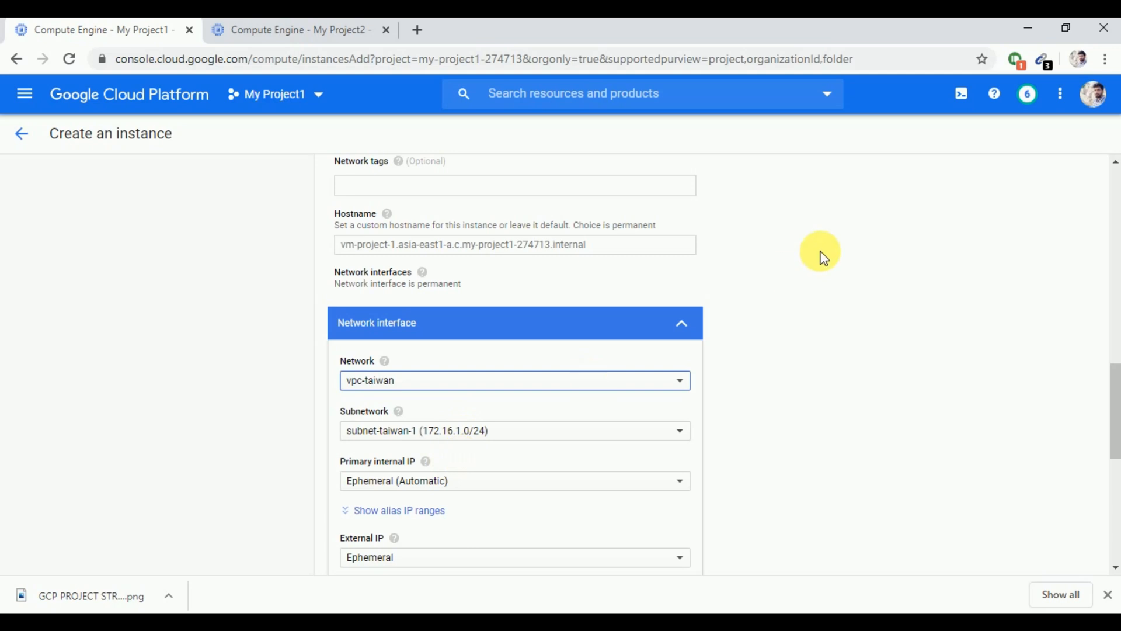
scroll(818, 253, up, 3)
click(379, 276)
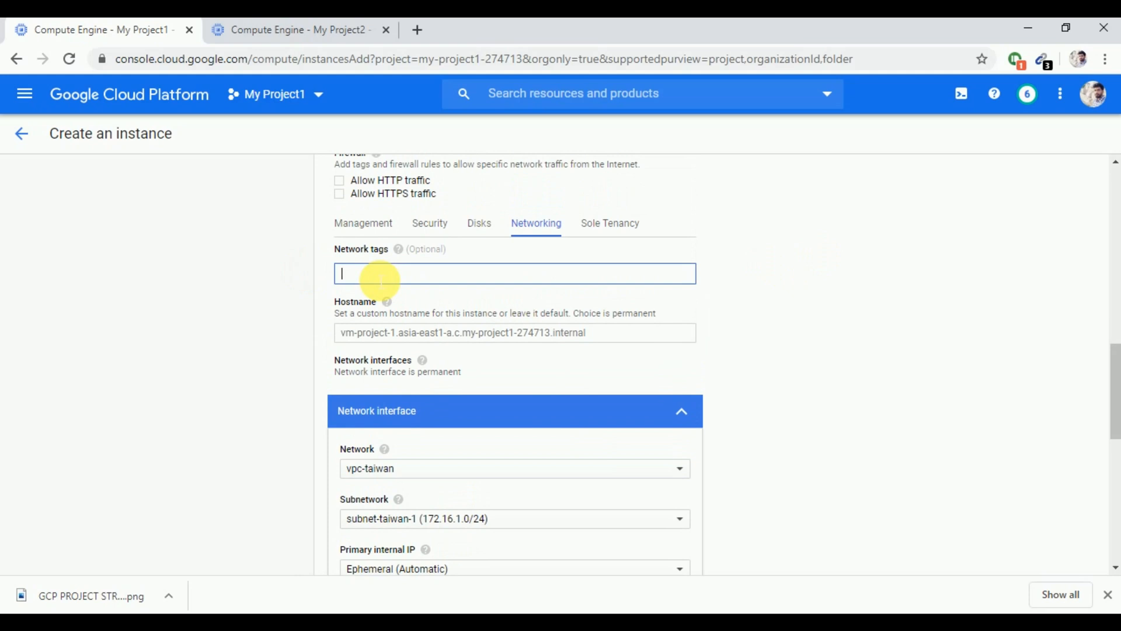
Leave the network tags empty and allow HTTP and HTTPS traffic for vm-project-1.
click(845, 306)
scroll(844, 306, down, 1)
scroll(844, 306, up, 3)
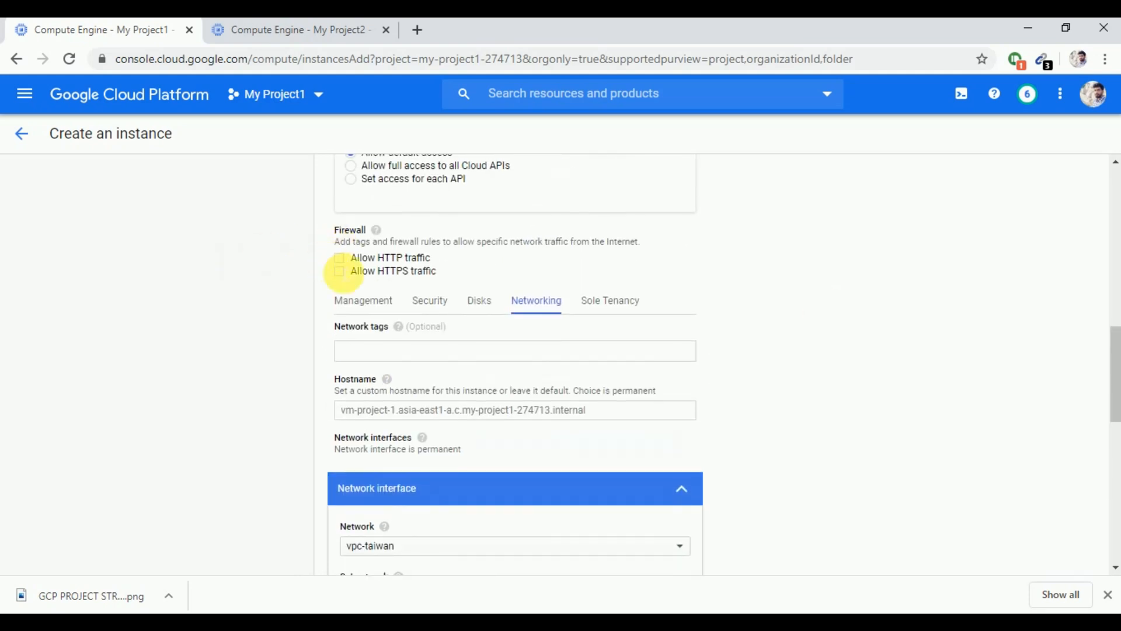
click(340, 258)
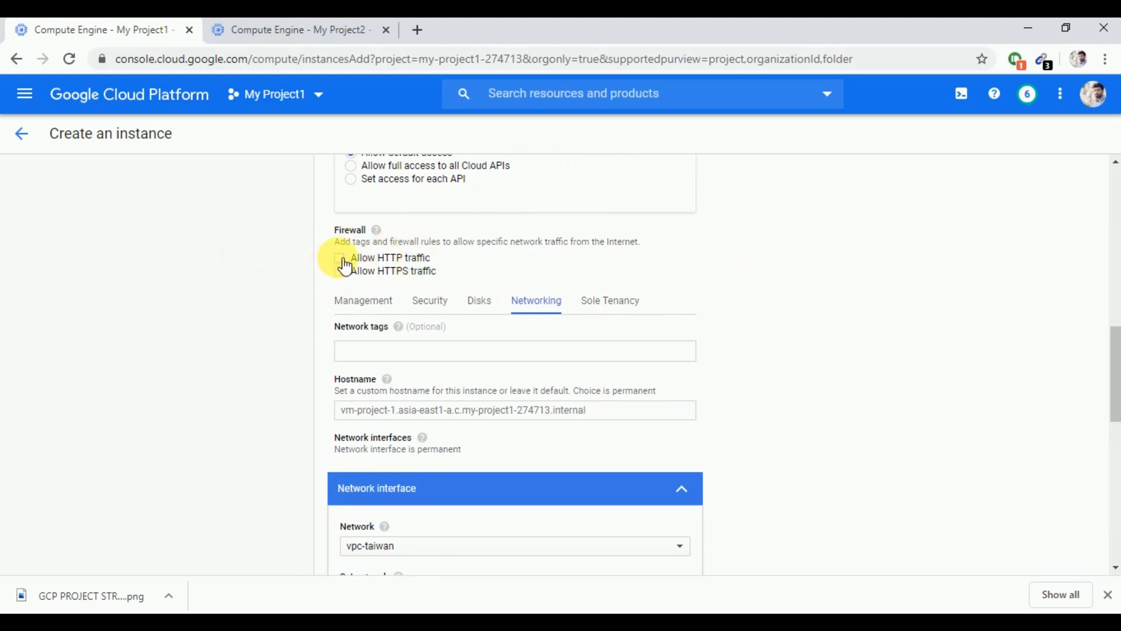
click(341, 272)
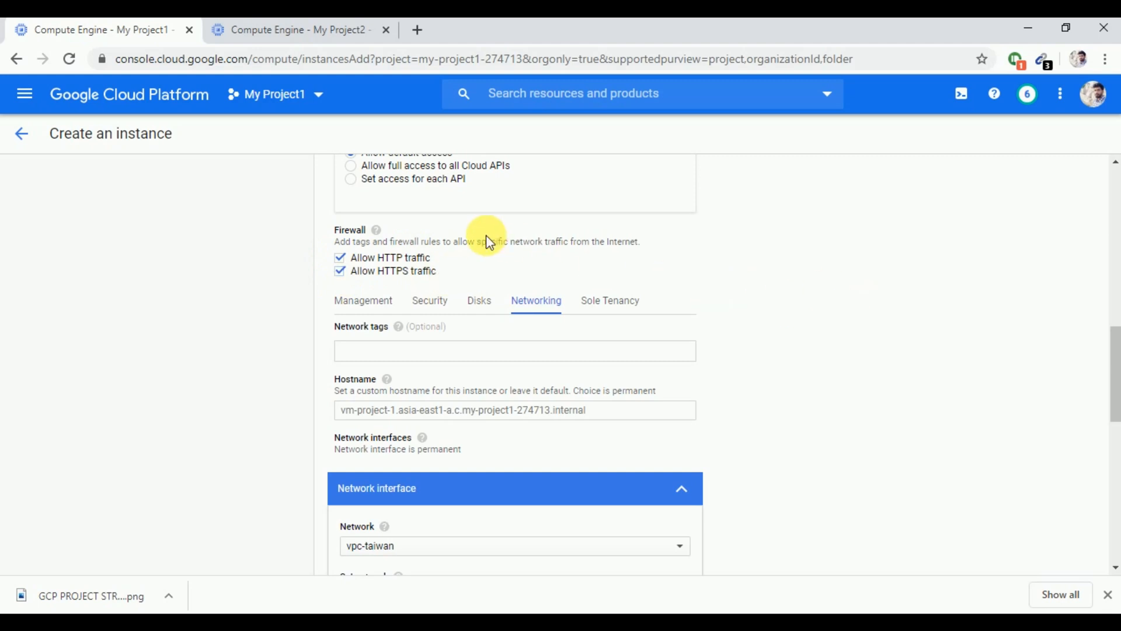
Confirm the vpc-taiwan / subnet-taiwan-1 network interface and create vm-project-1.
scroll(744, 270, down, 4)
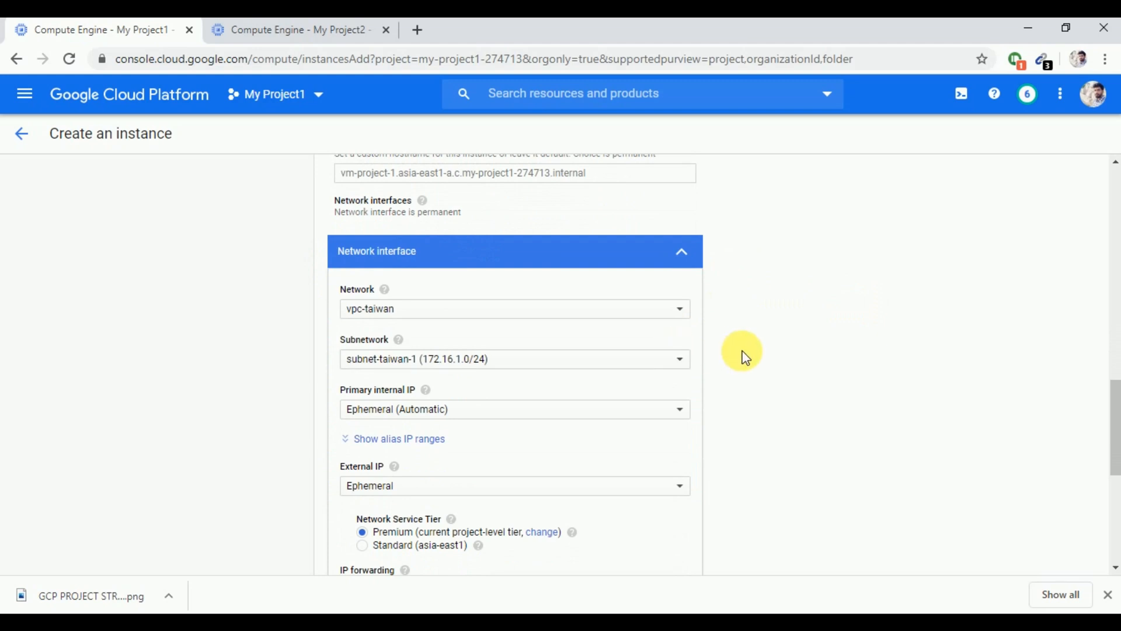
scroll(744, 358, down, 3)
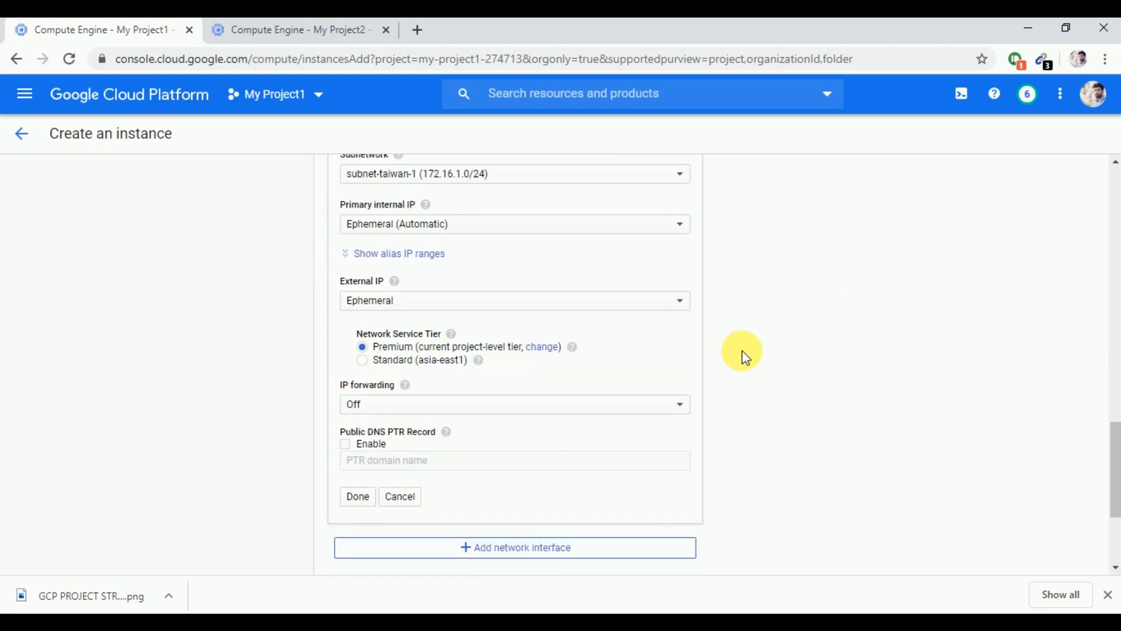
scroll(745, 358, up, 2)
scroll(741, 353, down, 2)
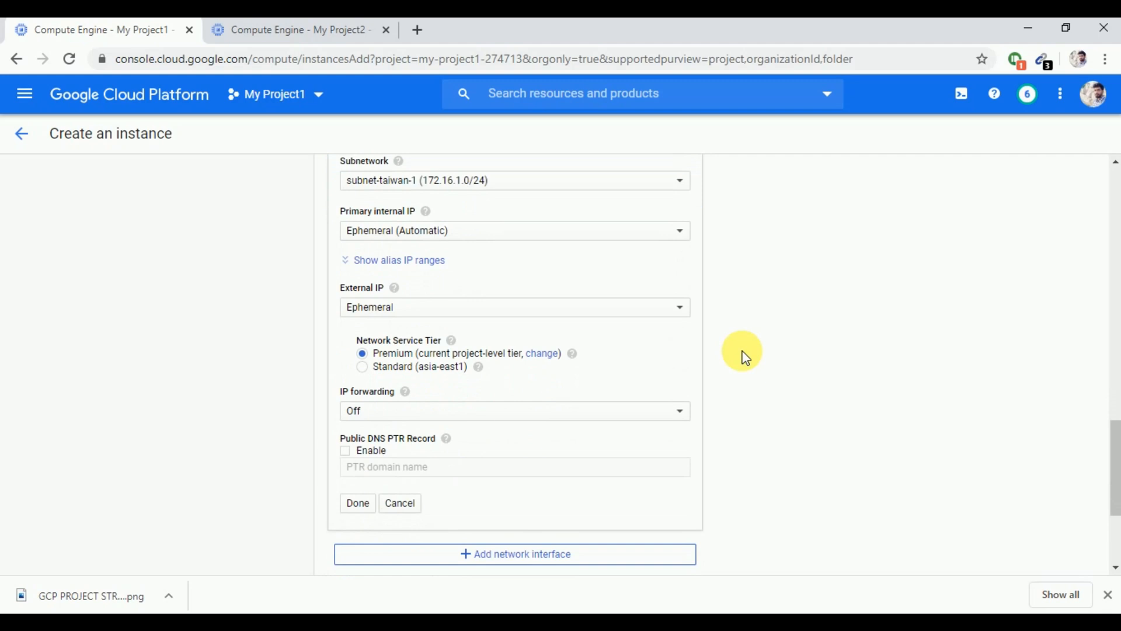
click(359, 503)
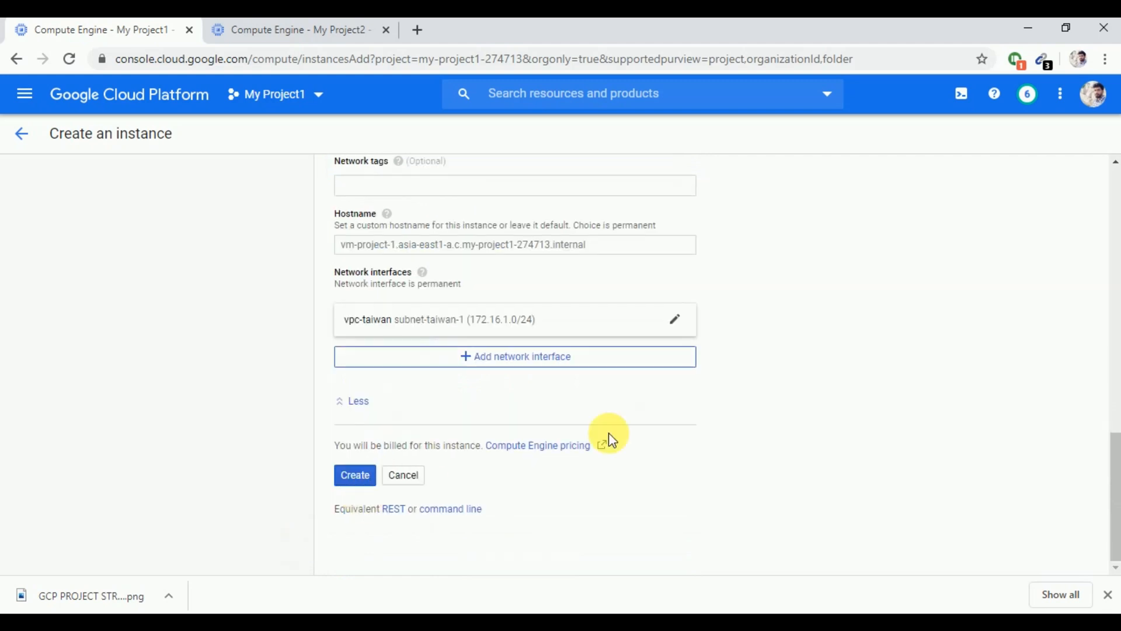
scroll(609, 434, up, 6)
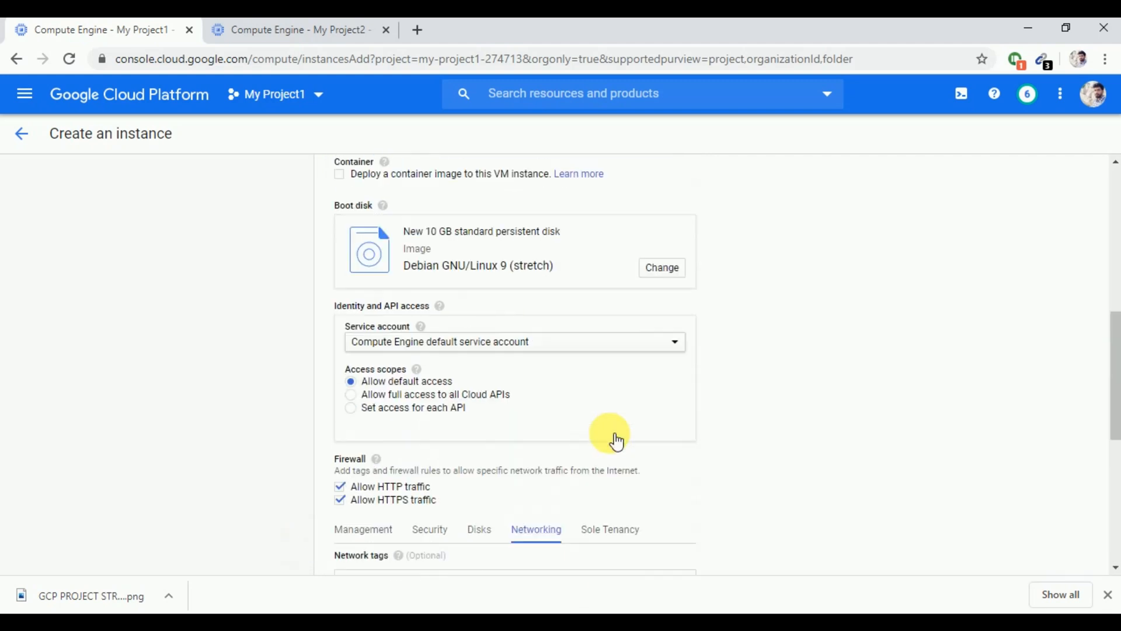
scroll(609, 437, up, 5)
scroll(616, 441, down, 5)
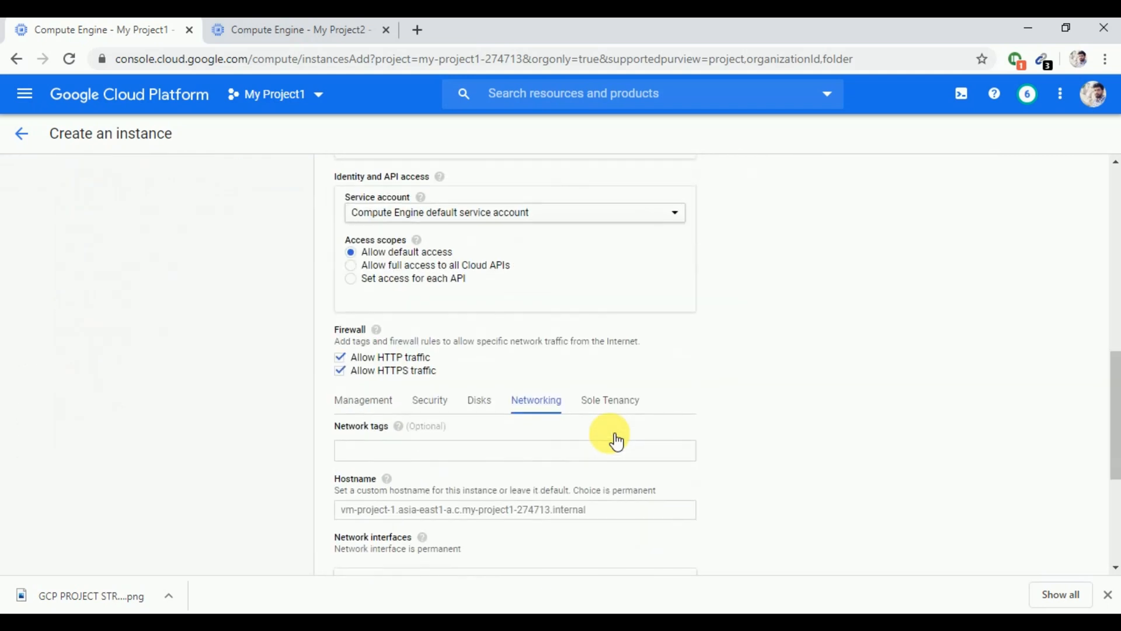
scroll(613, 439, down, 4)
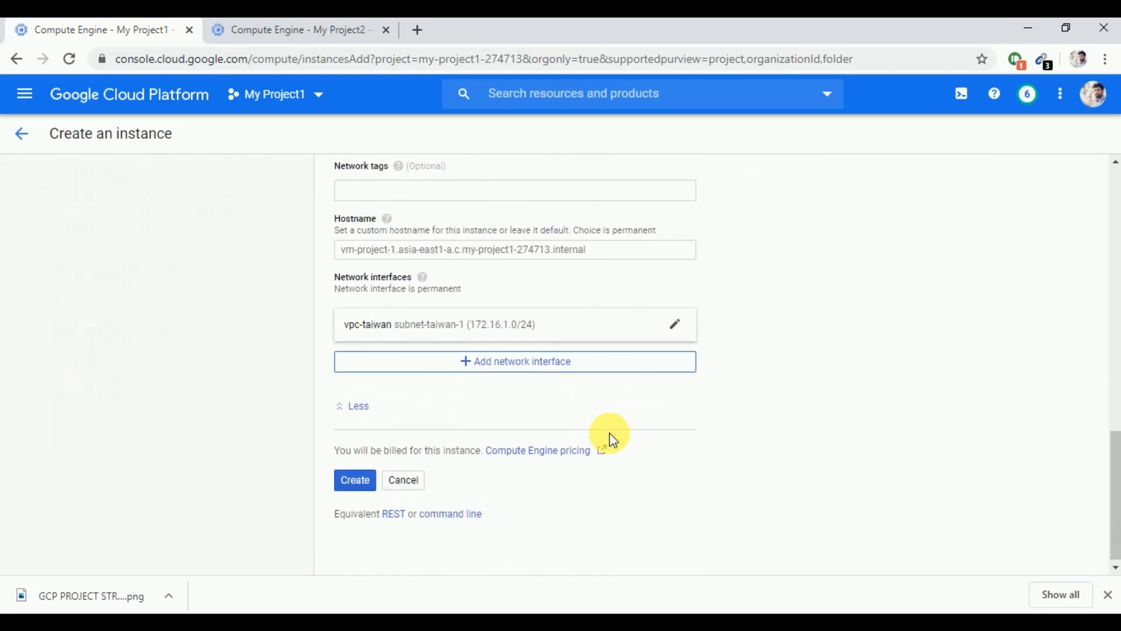
click(356, 485)
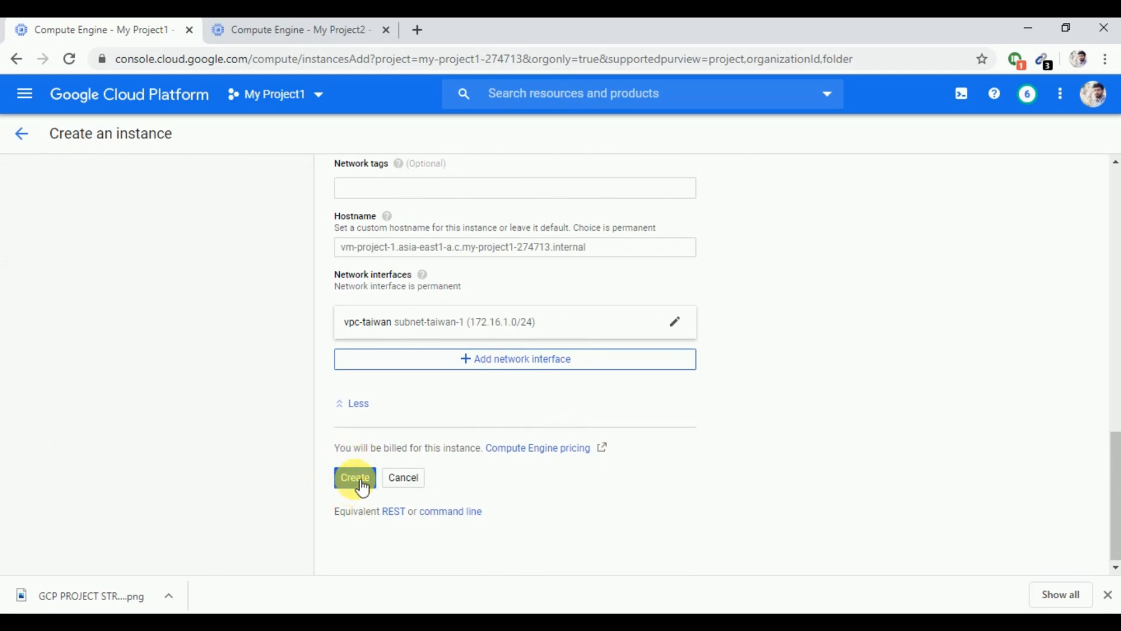
In My Project2, start a new VM instance named vm-project-2, glancing at the VPN diagram.
click(314, 33)
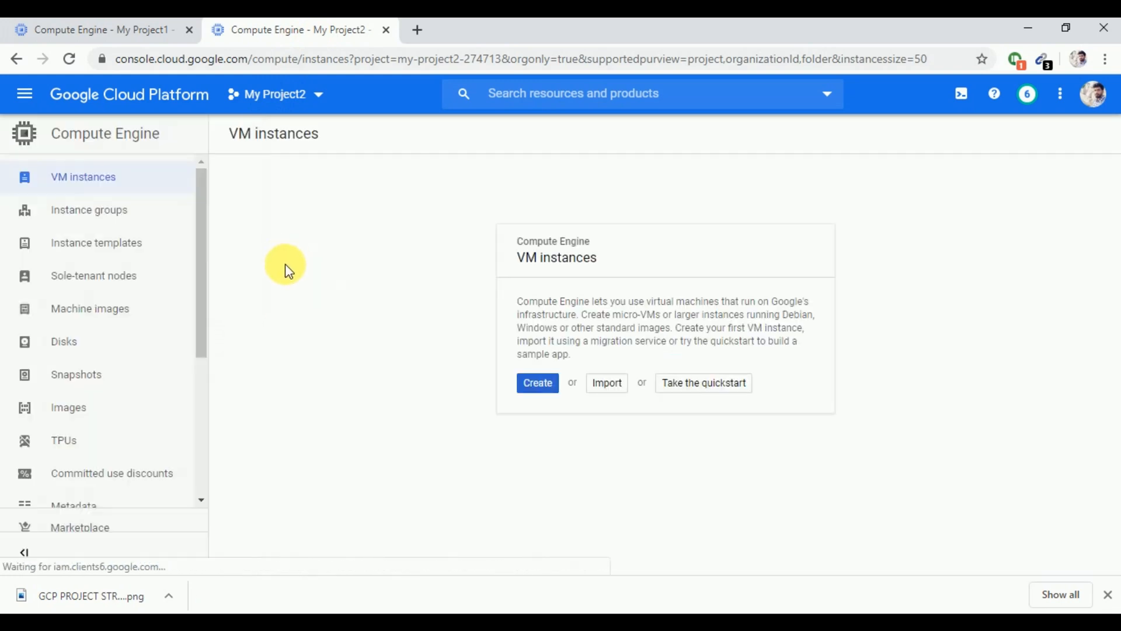
click(550, 390)
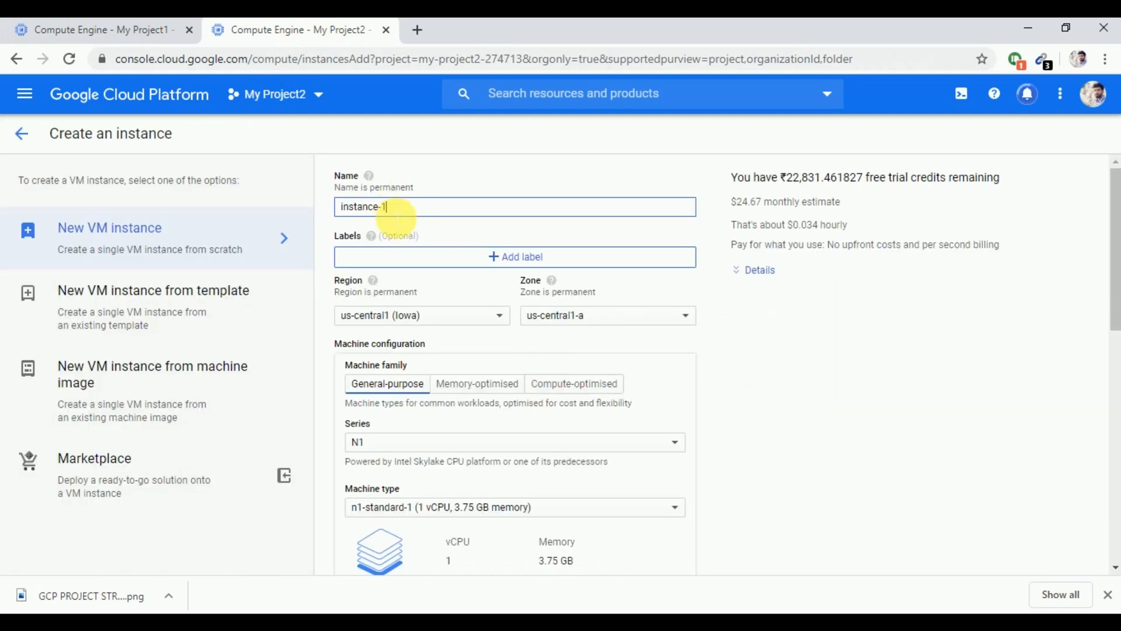
drag(390, 208, 348, 208)
key(BackSpace)
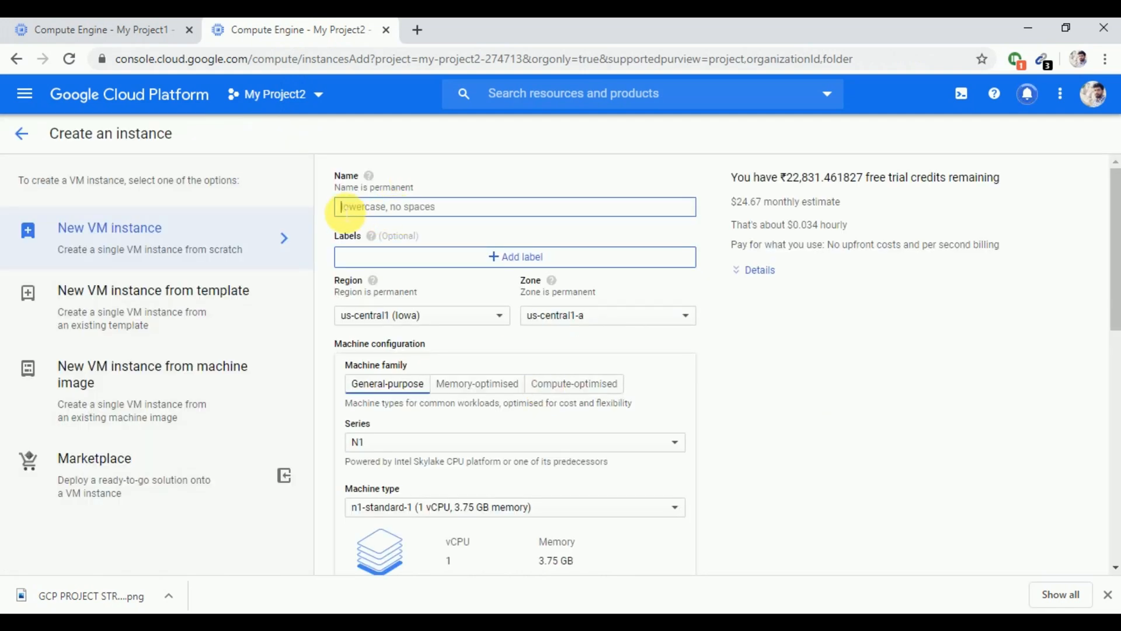
text(vm-proj)
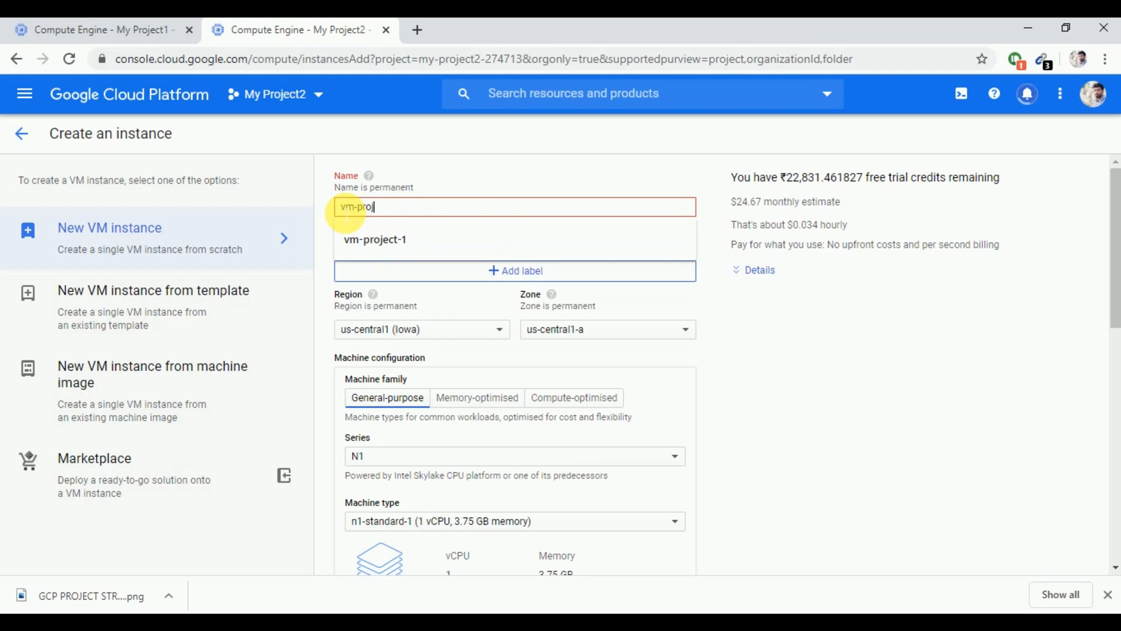
text(ect-2)
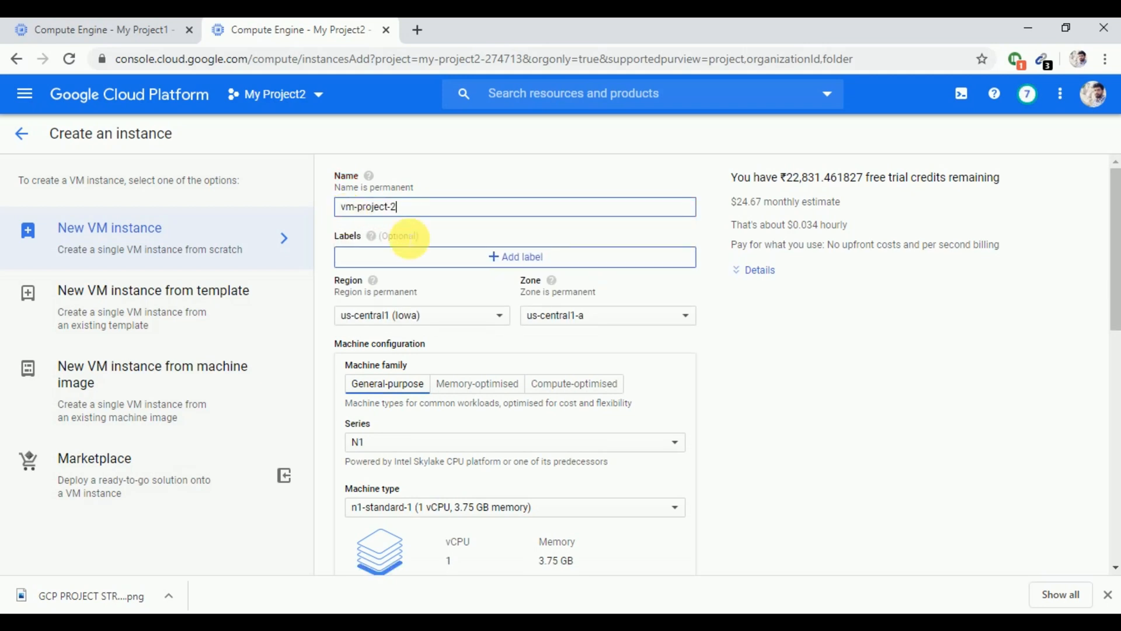
click(704, 610)
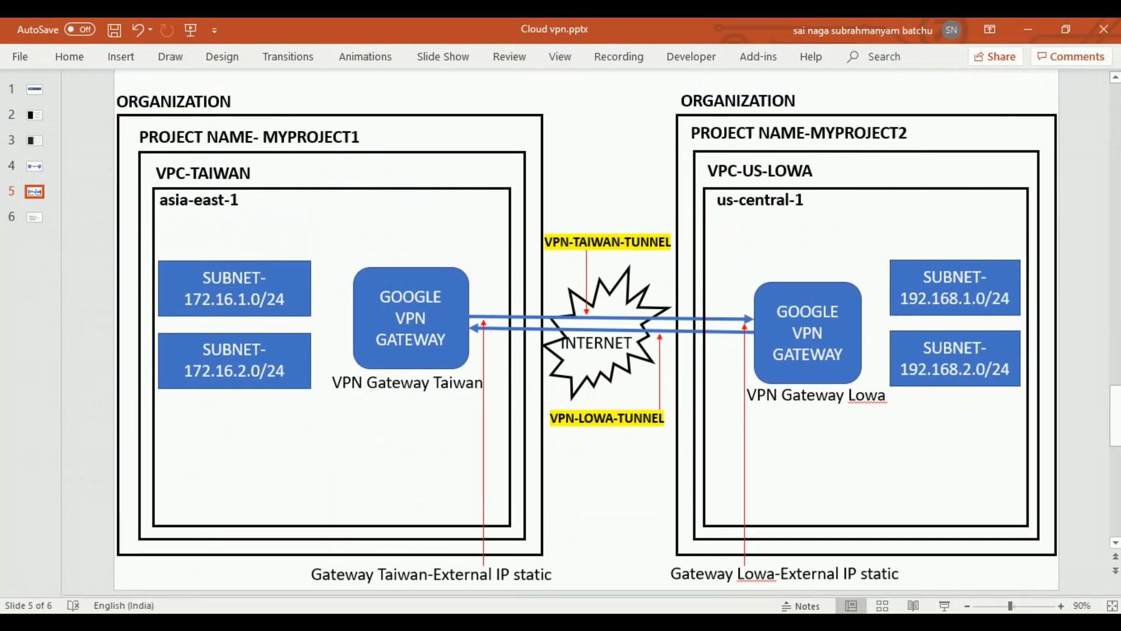
click(642, 610)
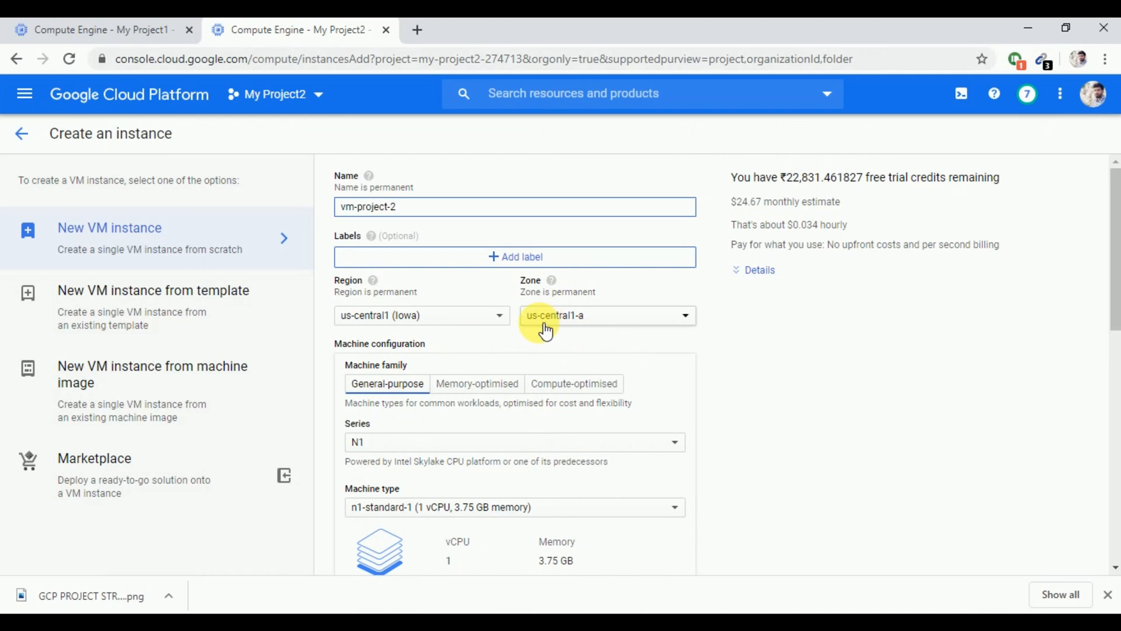
Allow HTTPS traffic for vm-project-2.
scroll(668, 339, down, 10)
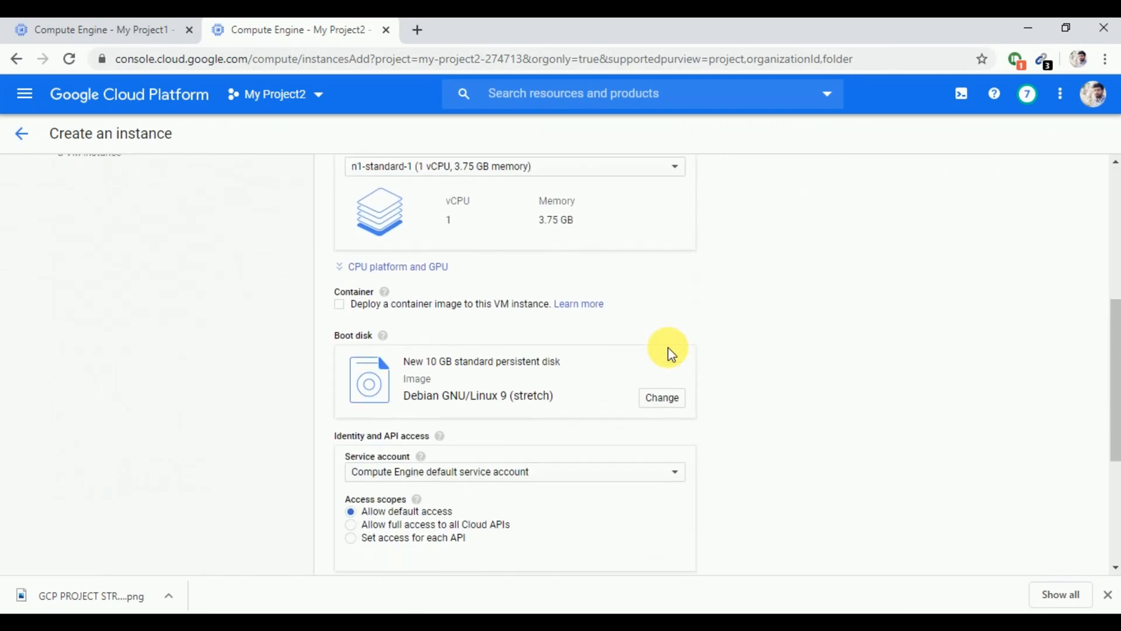
scroll(669, 350, up, 1)
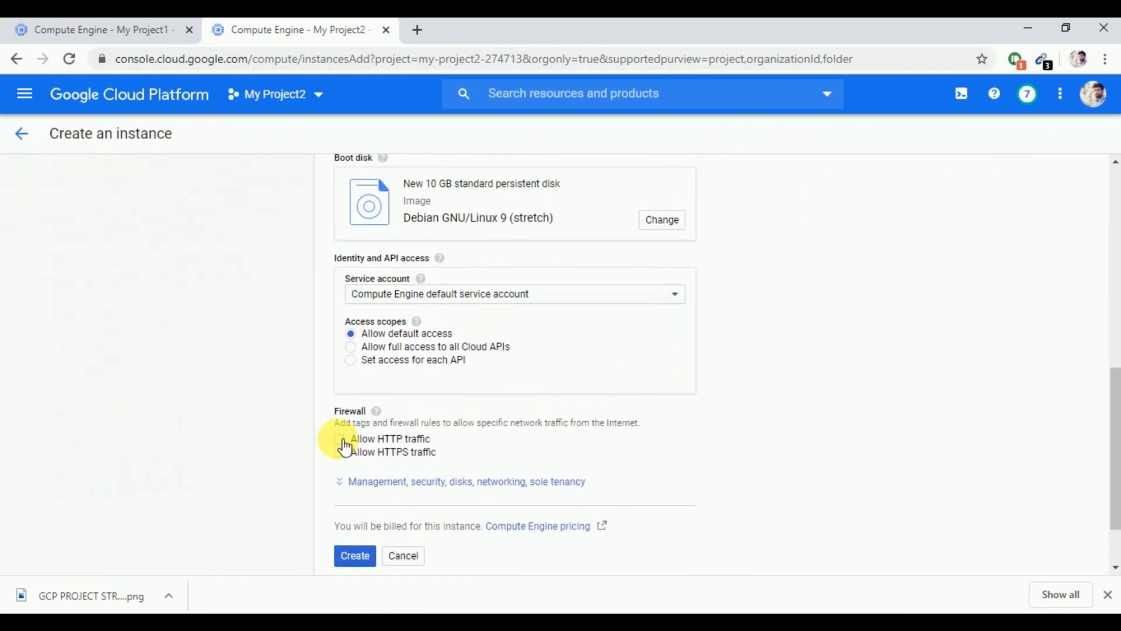
click(343, 456)
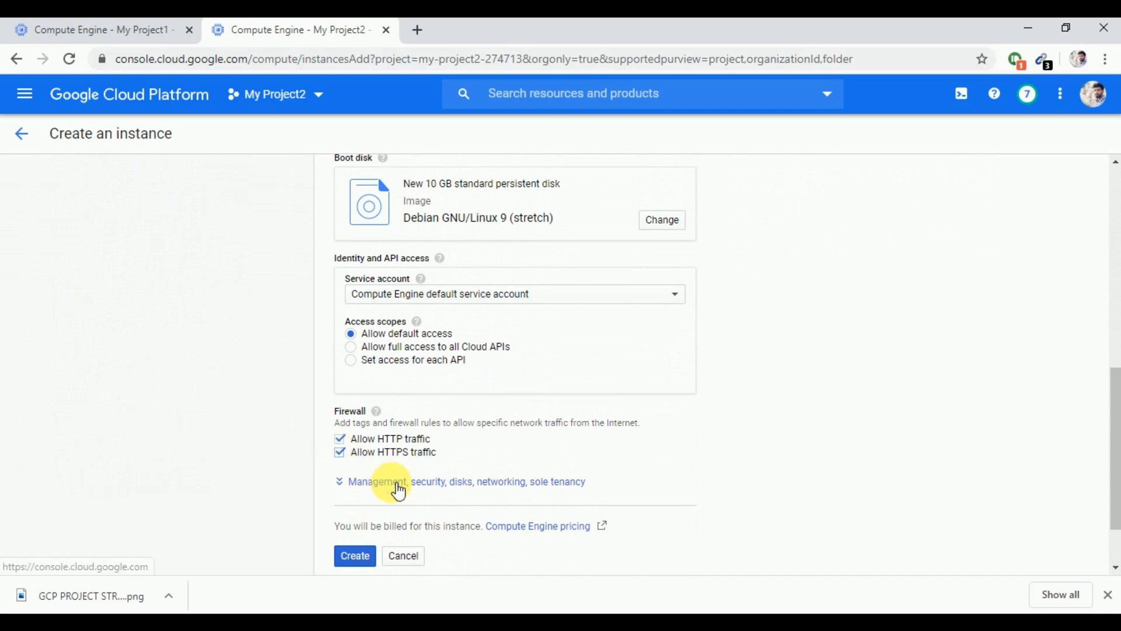
Put vm-project-2's network interface on the vpc-us-iowa network and confirm it.
click(676, 500)
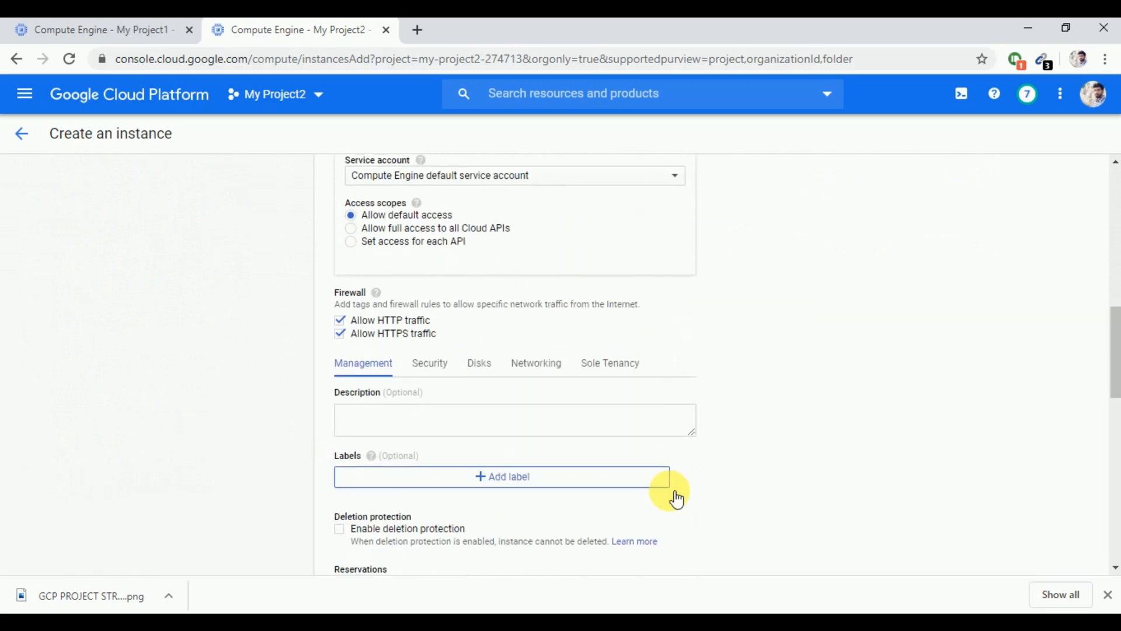
click(539, 369)
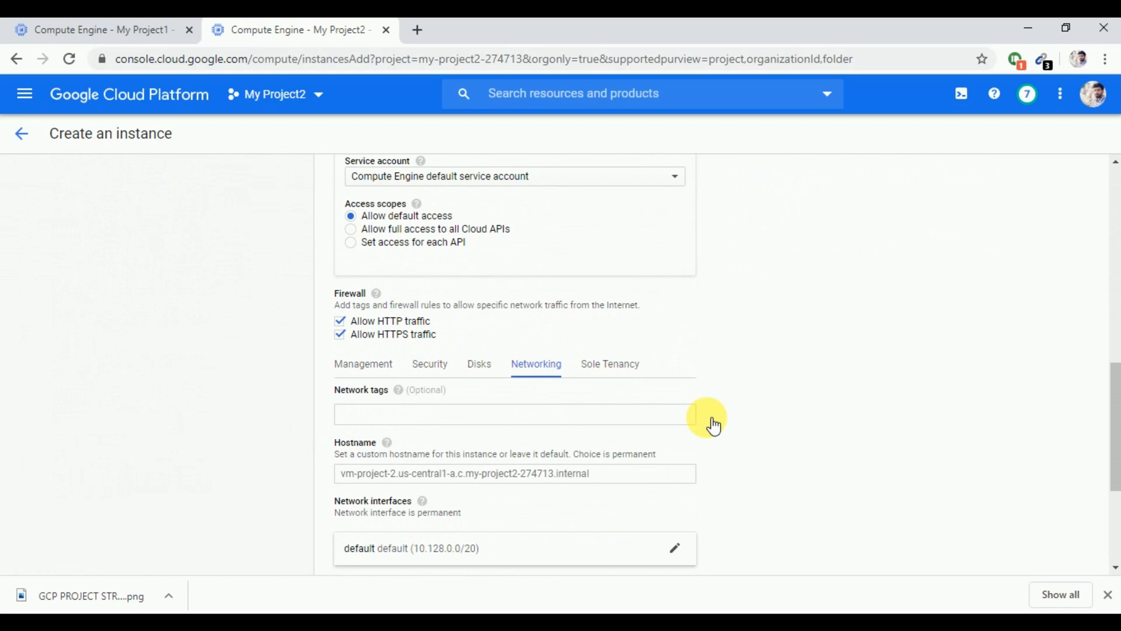
scroll(709, 423, down, 4)
scroll(642, 324, up, 1)
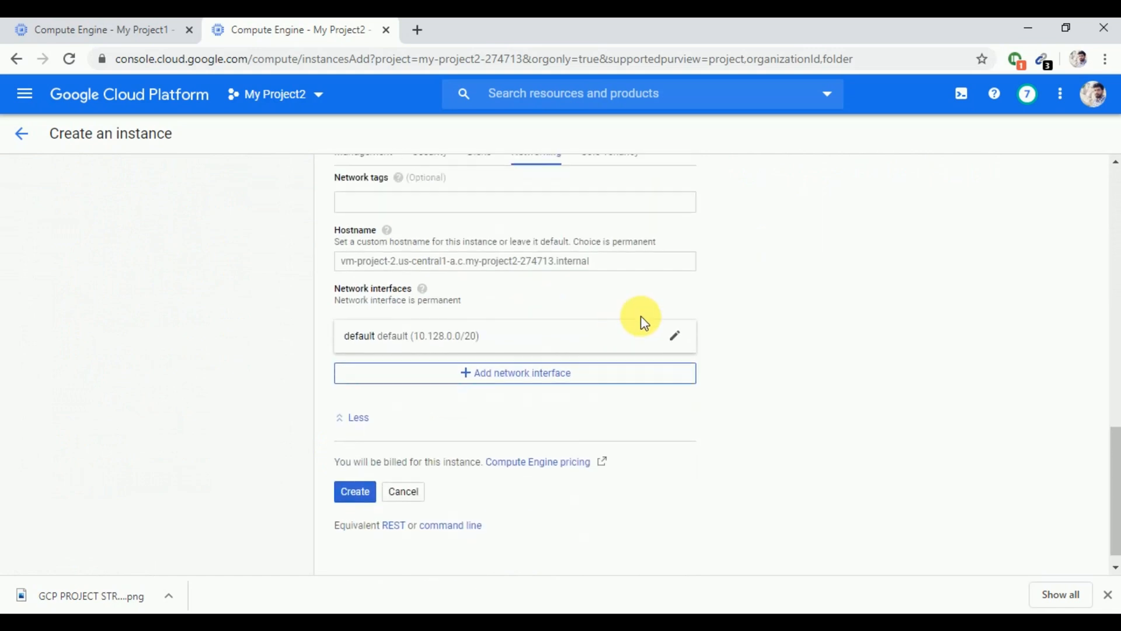
click(665, 342)
click(476, 403)
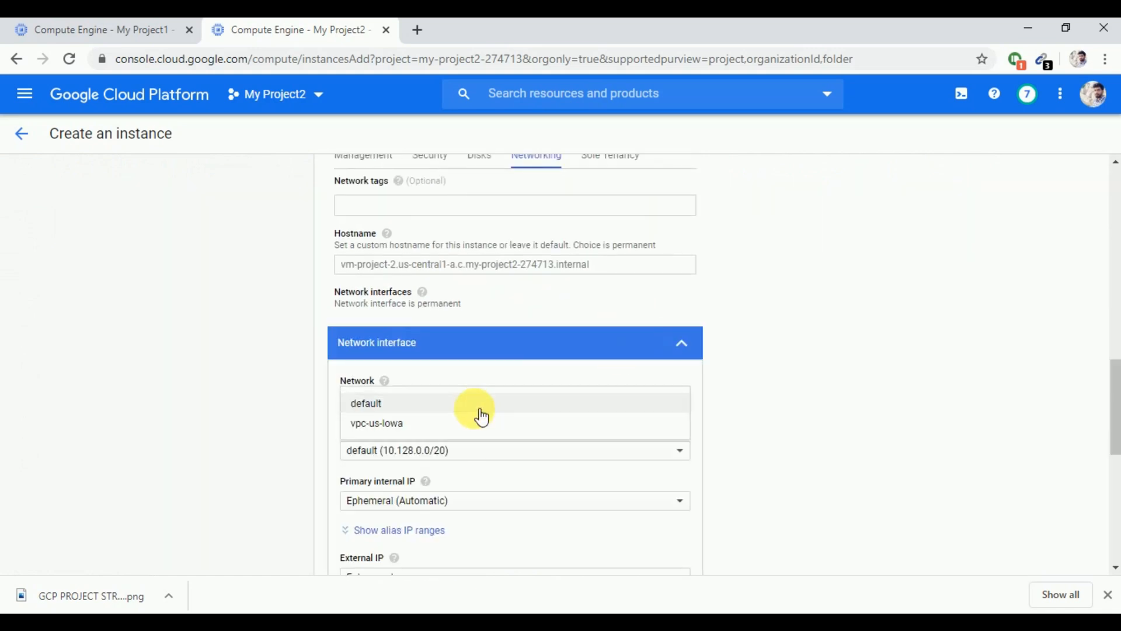
click(418, 424)
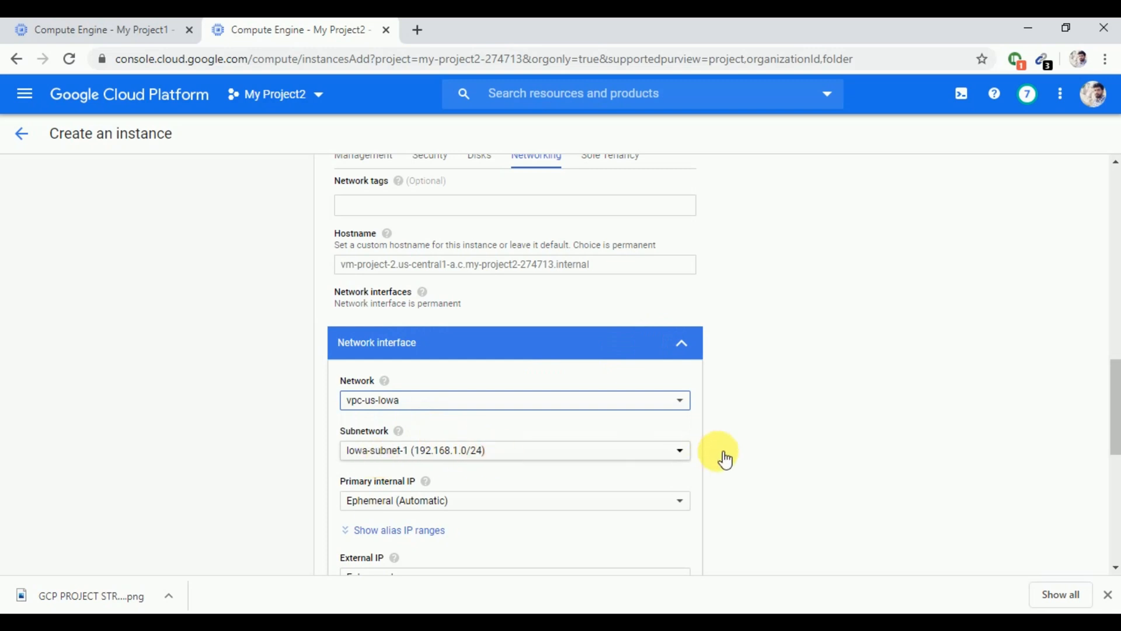
scroll(741, 464, down, 1)
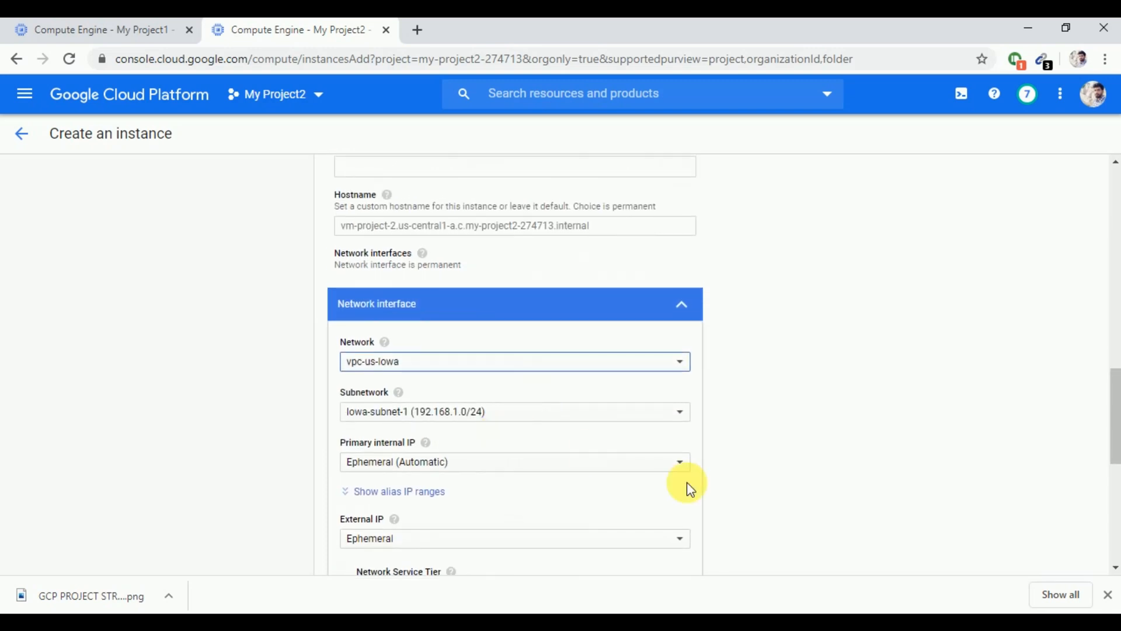
scroll(686, 482, down, 4)
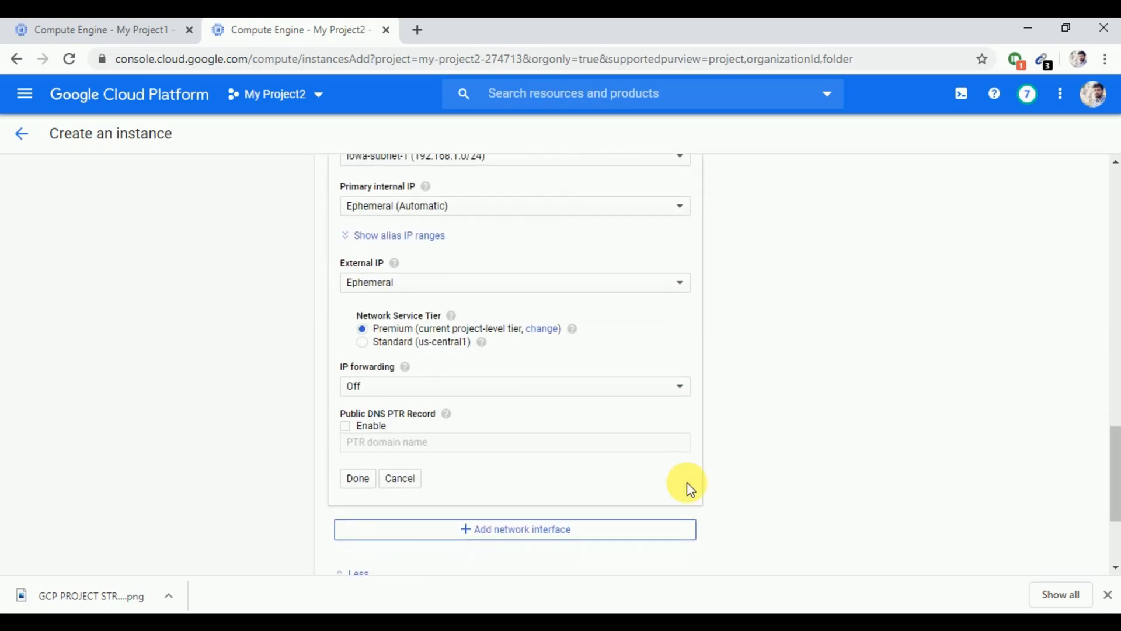
click(358, 478)
Create the vm-project-2 instance.
scroll(751, 450, up, 15)
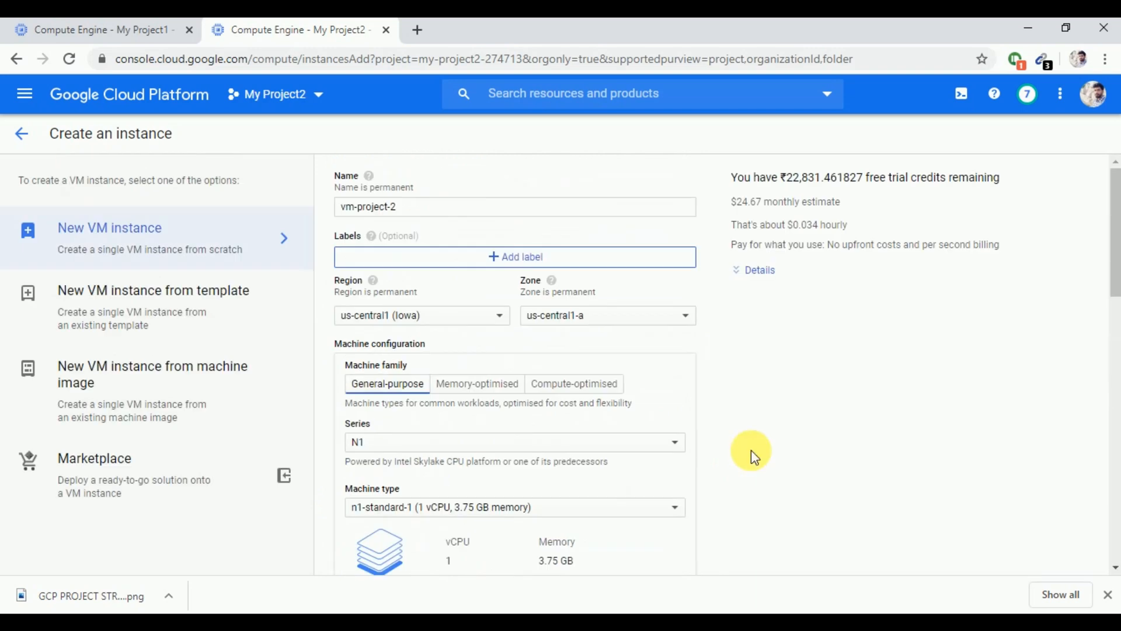
scroll(751, 449, down, 3)
scroll(501, 489, down, 15)
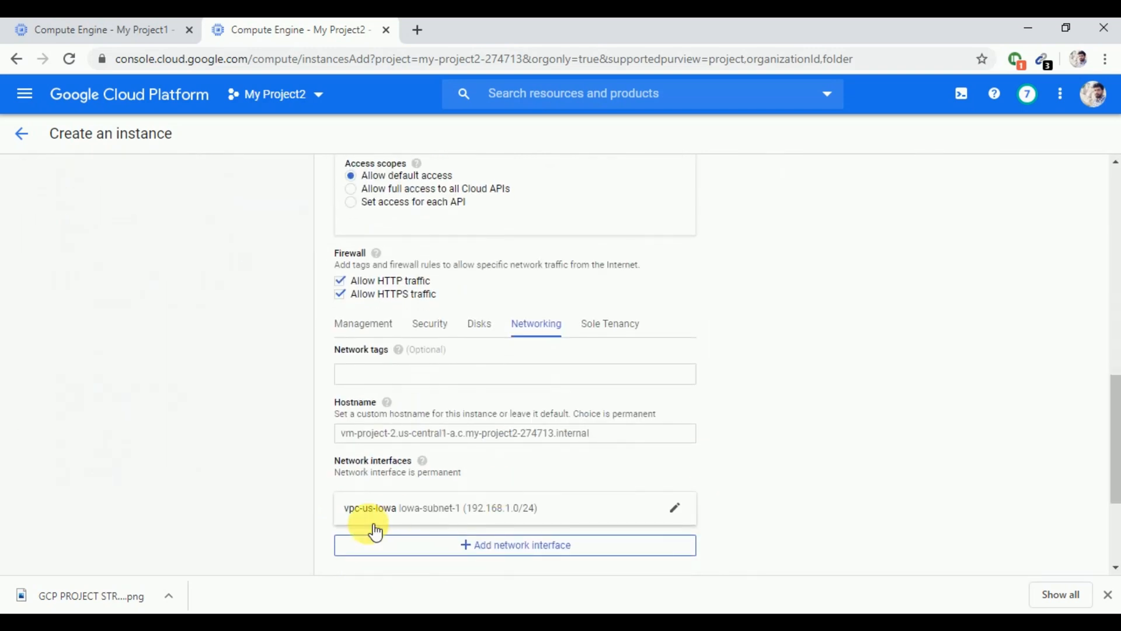
scroll(376, 525, down, 4)
click(358, 485)
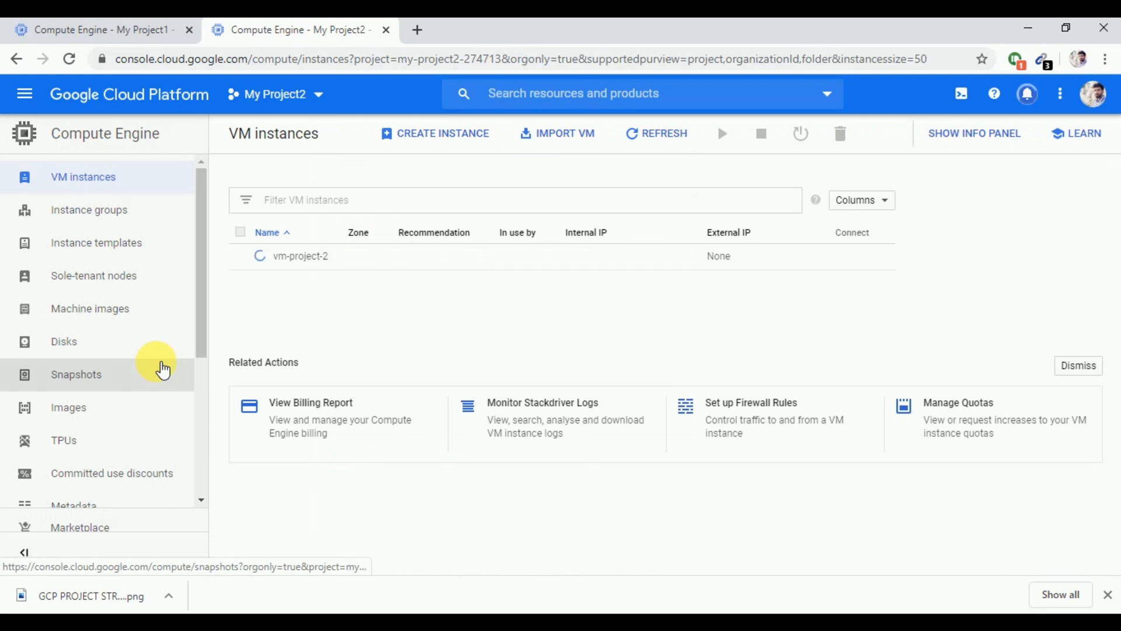
Compare the My Project1 and My Project2 VM lists, reloading Project1 to show vm-project-1.
click(92, 28)
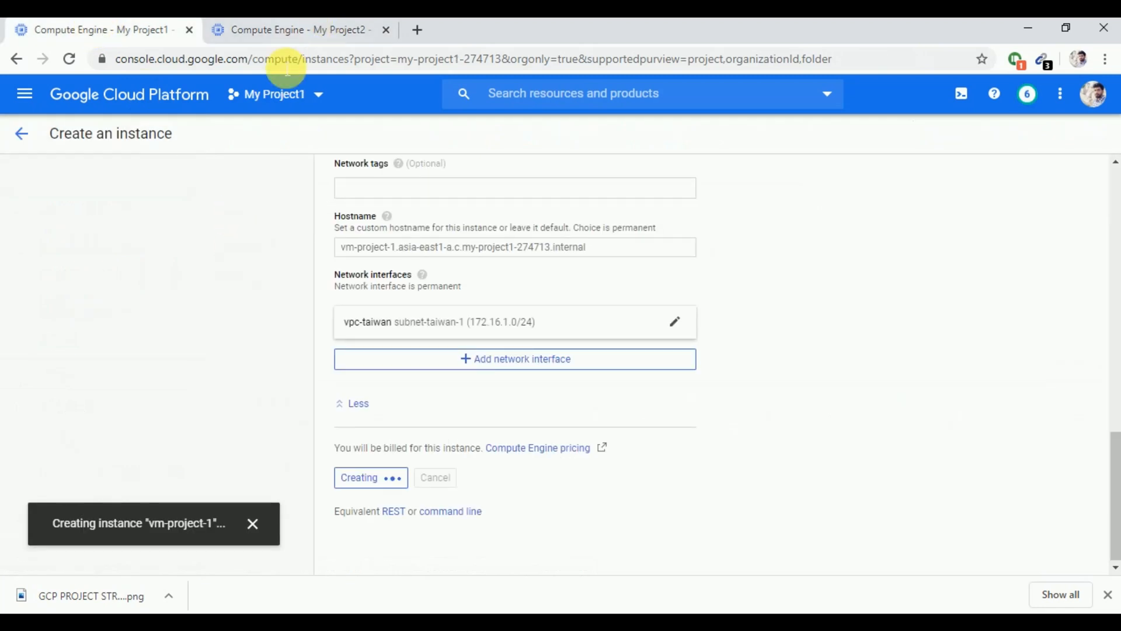
click(290, 35)
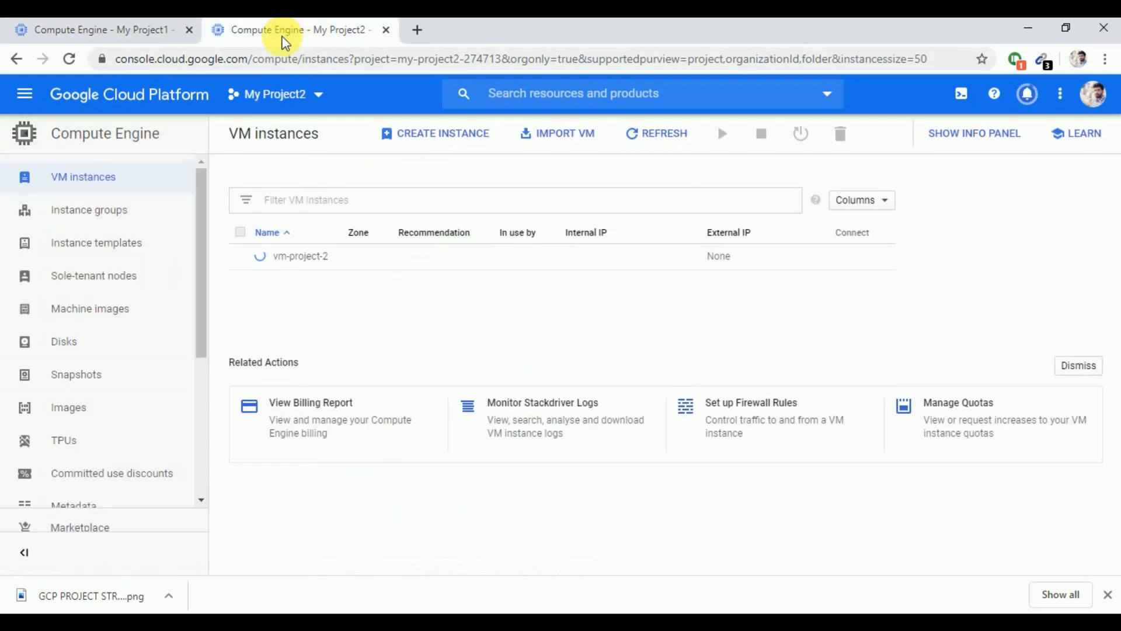
click(146, 39)
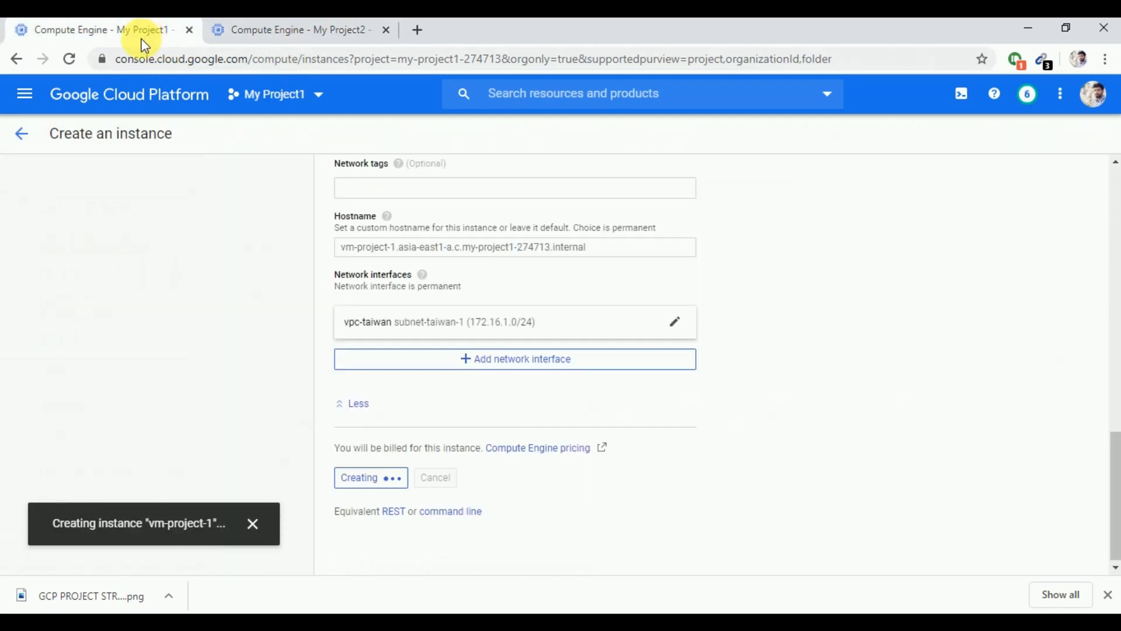
click(68, 64)
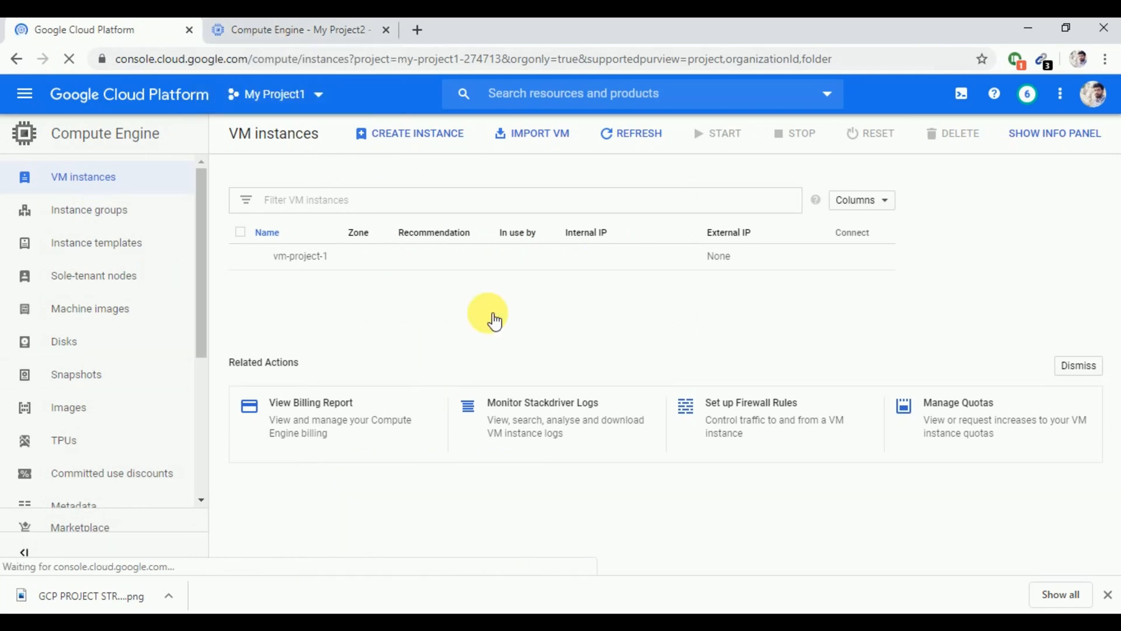
click(320, 27)
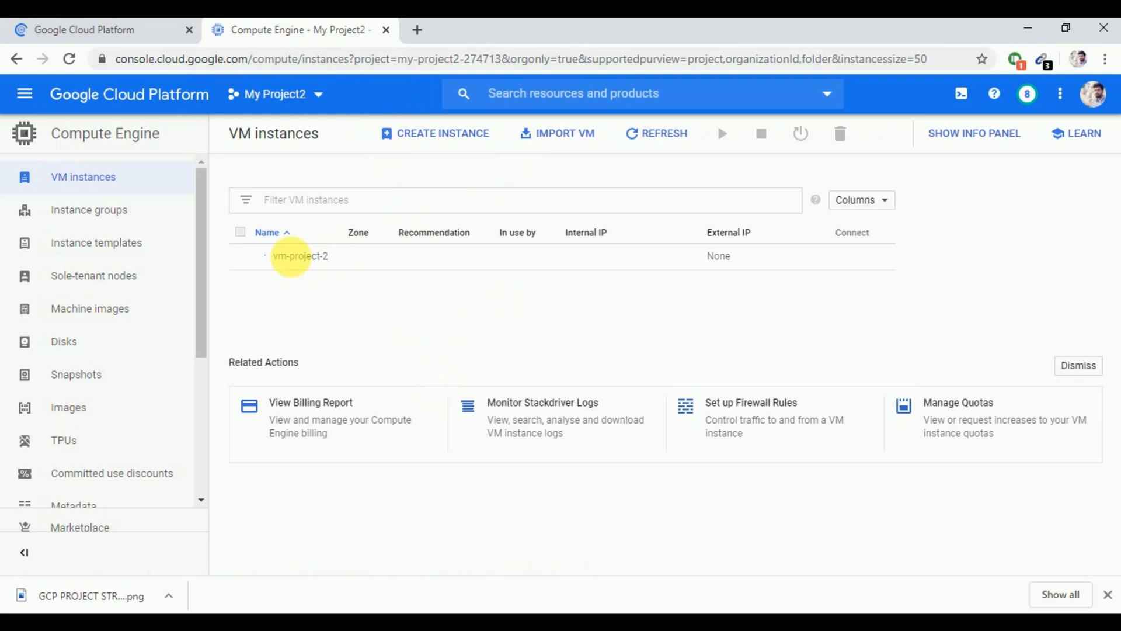
Open an SSH session to vm-project-2 and move its terminal aside.
click(874, 257)
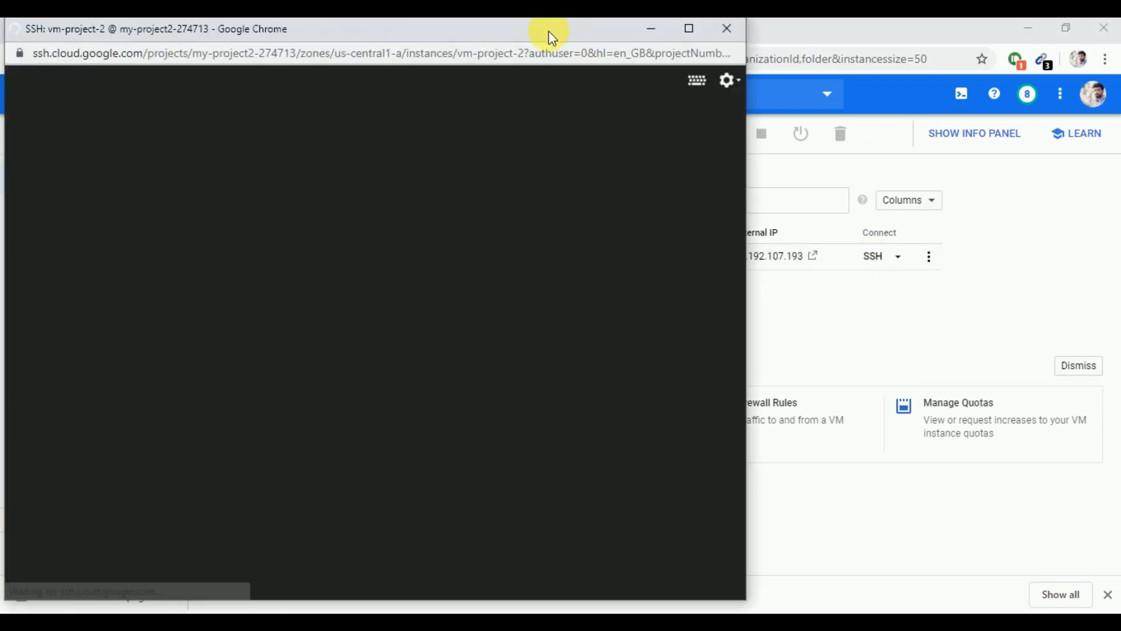
drag(550, 33, 759, 75)
click(856, 69)
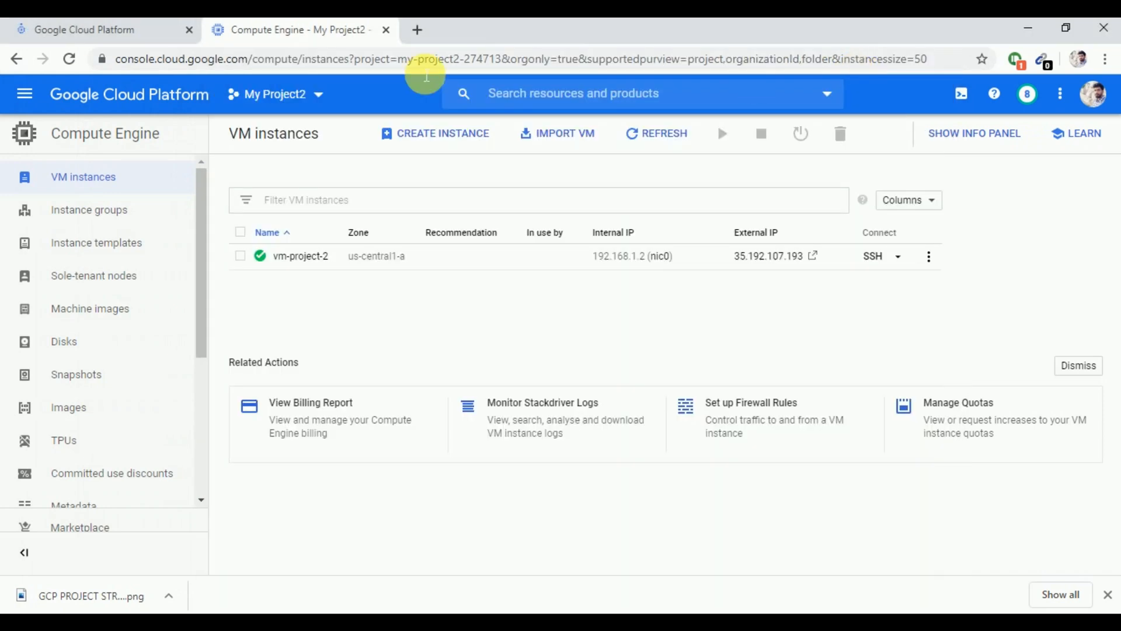
click(61, 38)
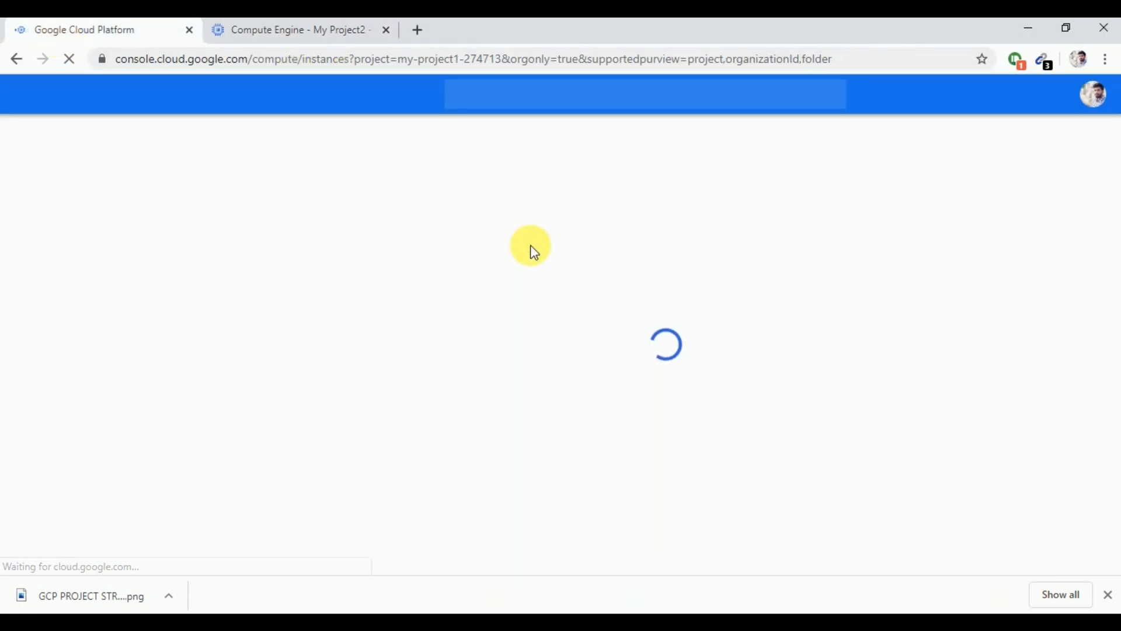
Open an SSH session to vm-project-1 and arrange both terminals side by side.
click(869, 256)
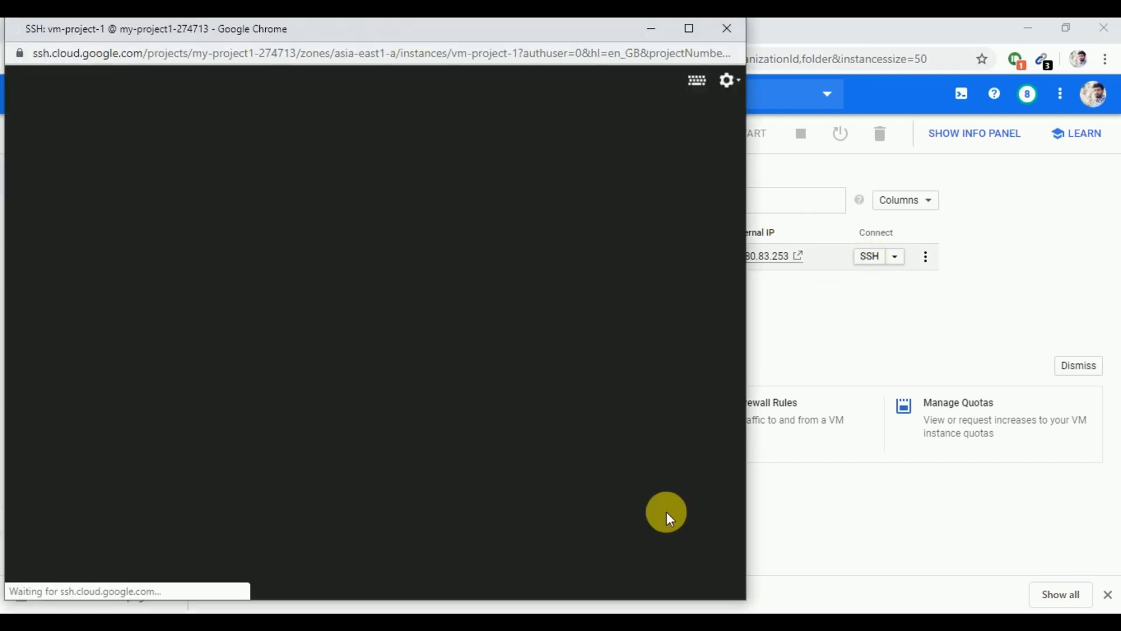
mouse_move(483, 602)
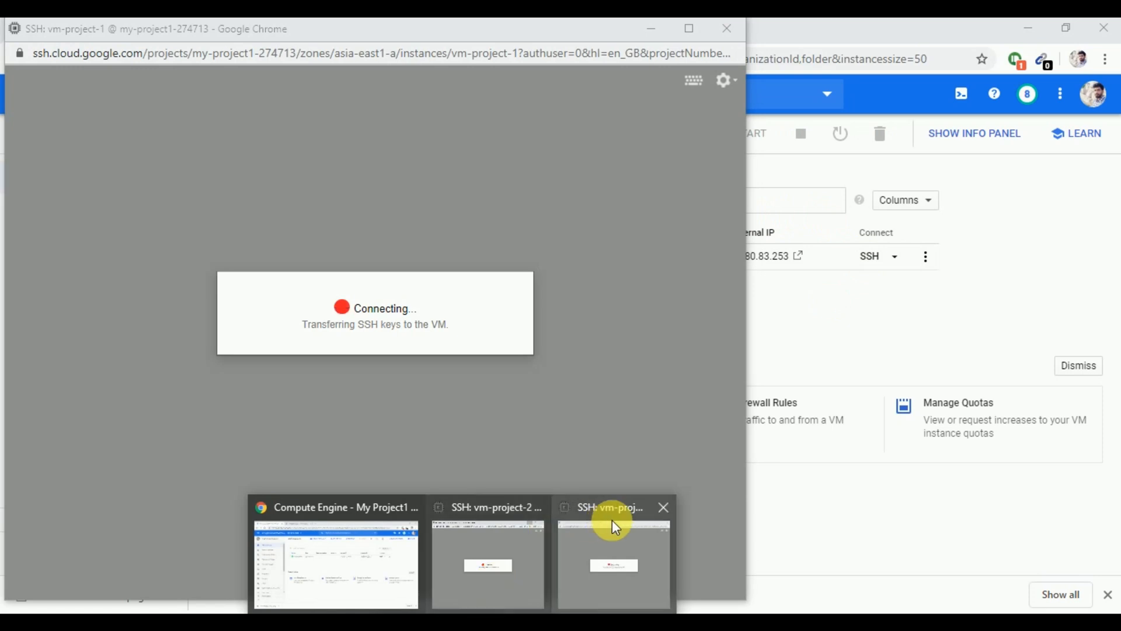
click(612, 520)
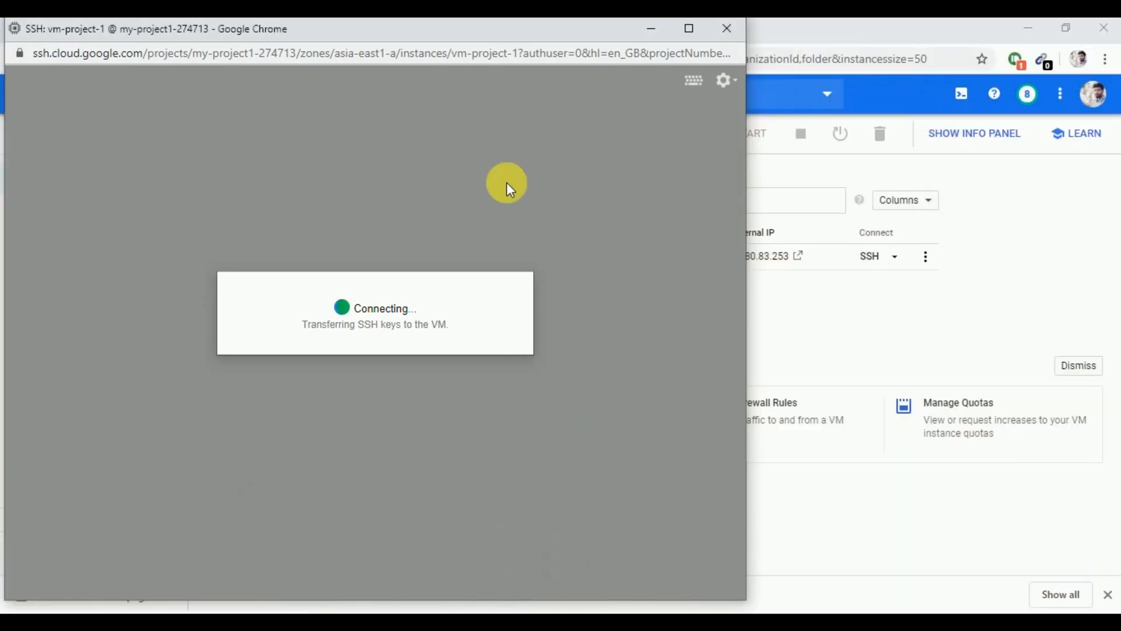
drag(371, 33, 371, 108)
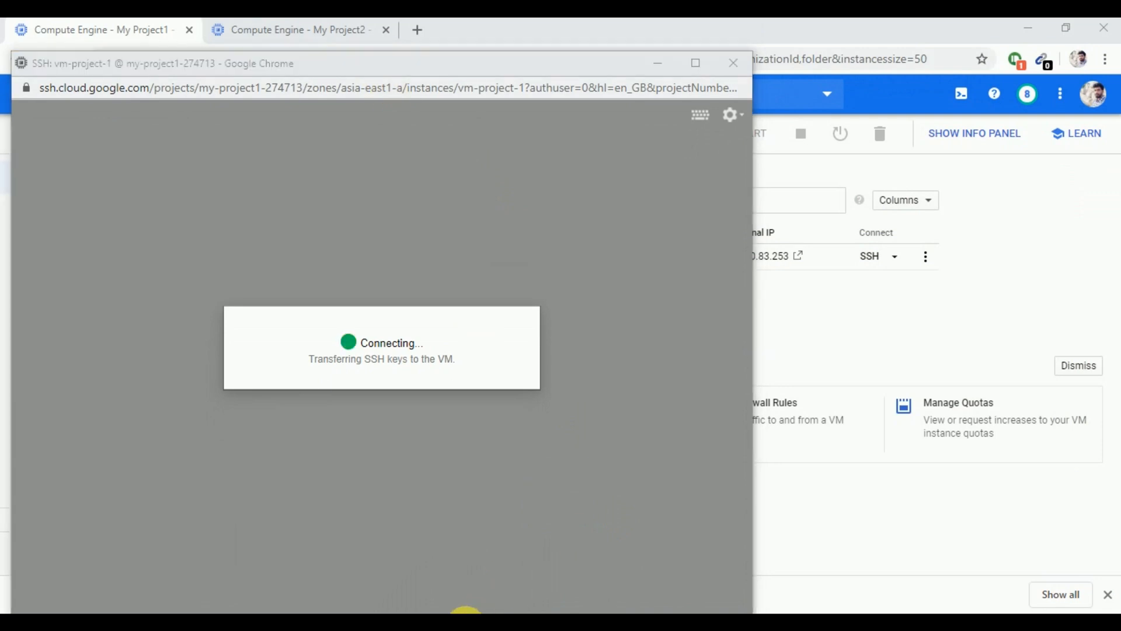
mouse_move(476, 610)
drag(461, 69, 9, 28)
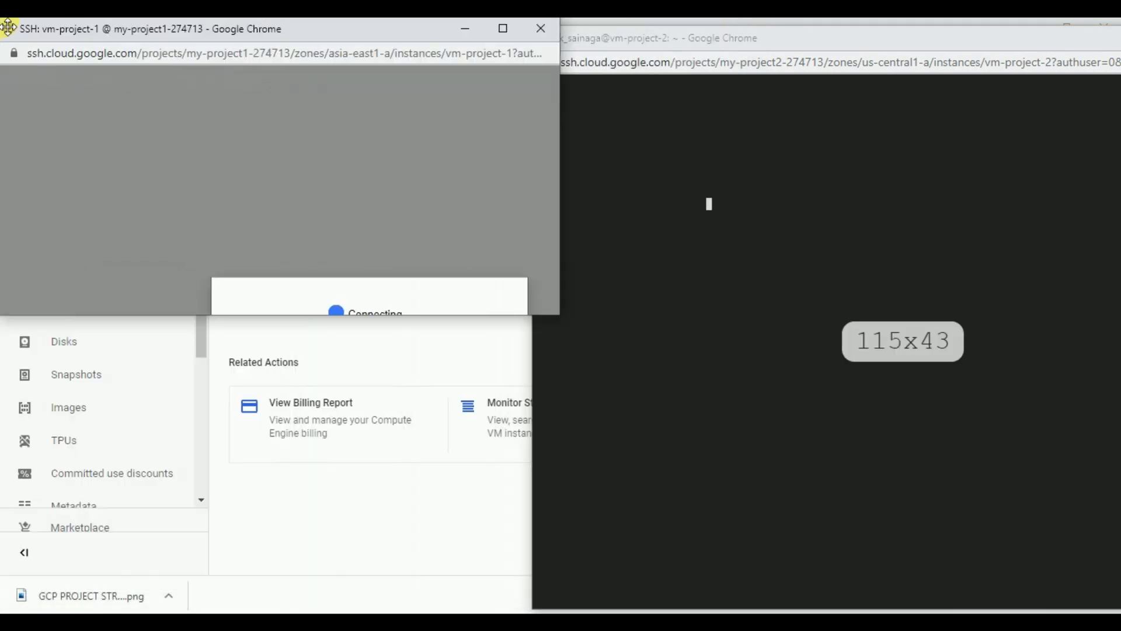
drag(321, 314, 318, 610)
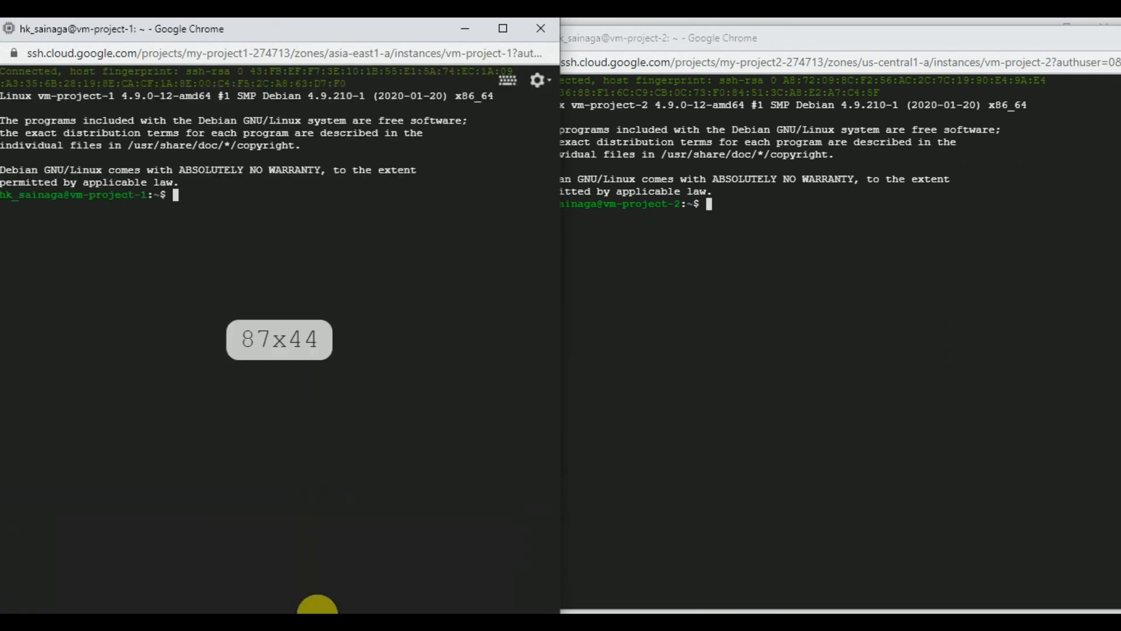
drag(687, 45, 717, 41)
On vm-project-1 run sudo -s and ifconfig, showing internal IP 172.16.1.2.
click(198, 204)
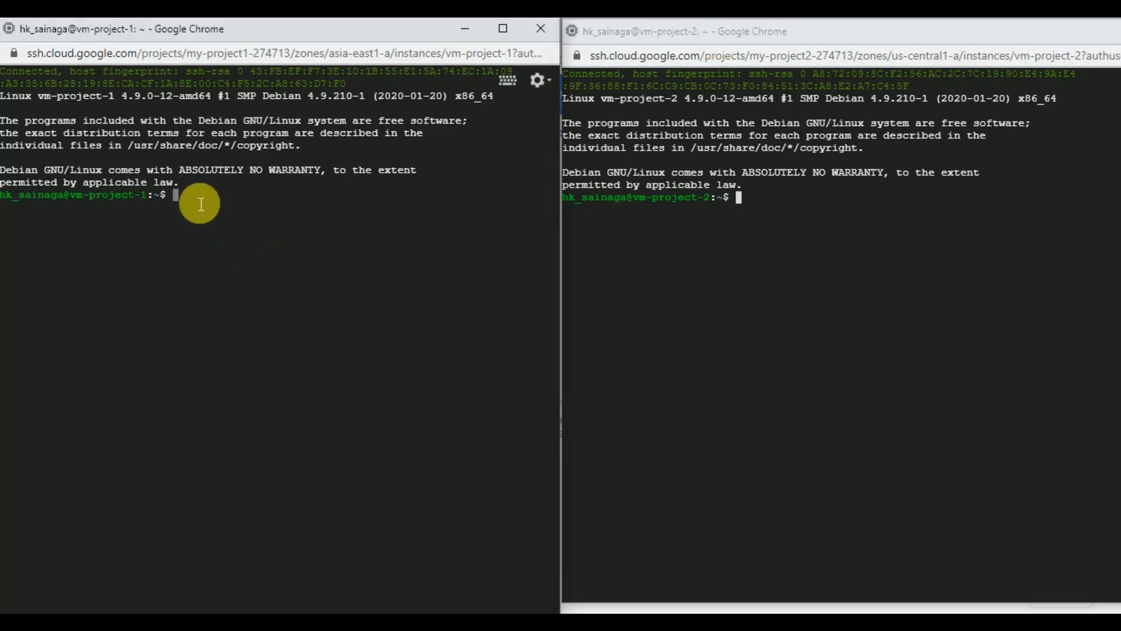
text(sudo -s)
key(Return)
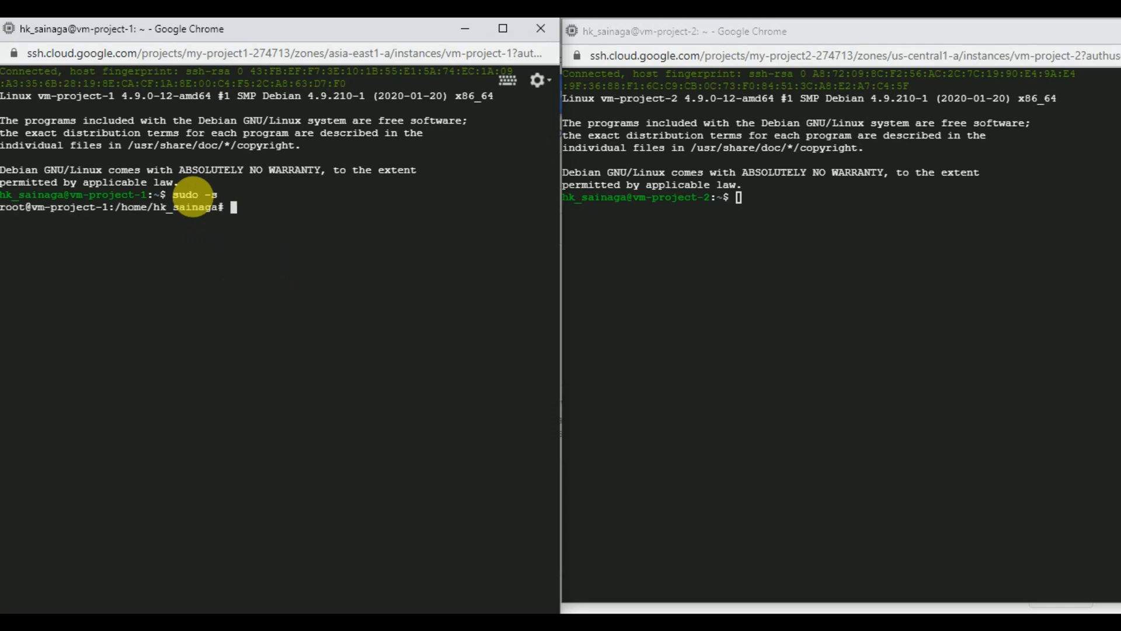
text(ifconfig)
key(Return)
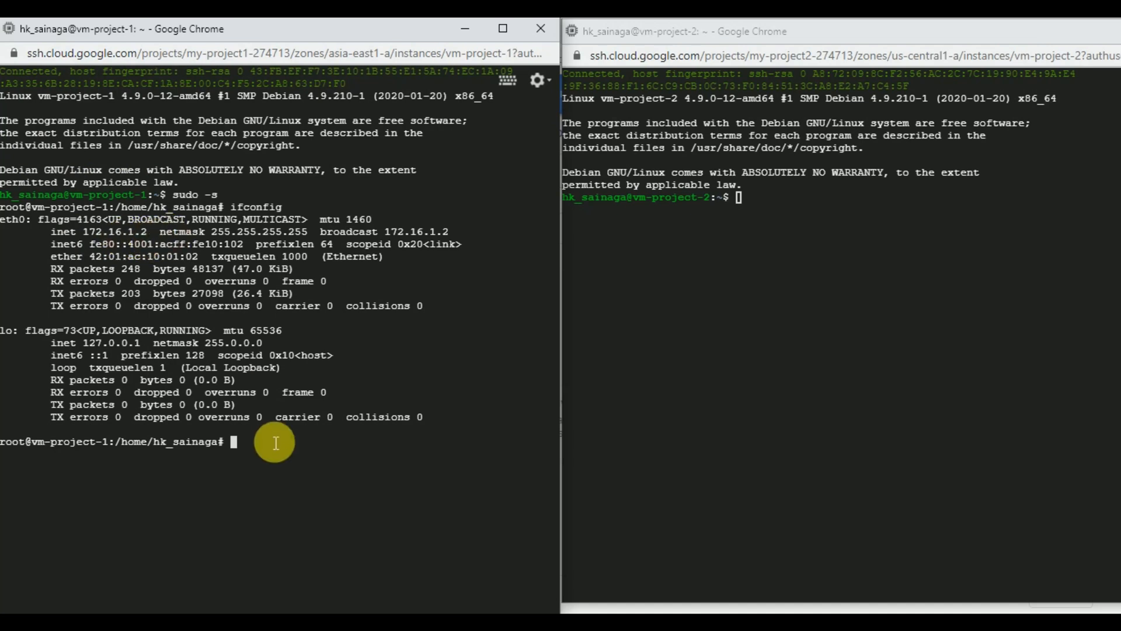
On vm-project-2 run sudo -s and ifconfig, showing internal IP 192.168.1.2.
click(750, 250)
text(sudo -s)
key(Return)
text(i)
text(fconfig)
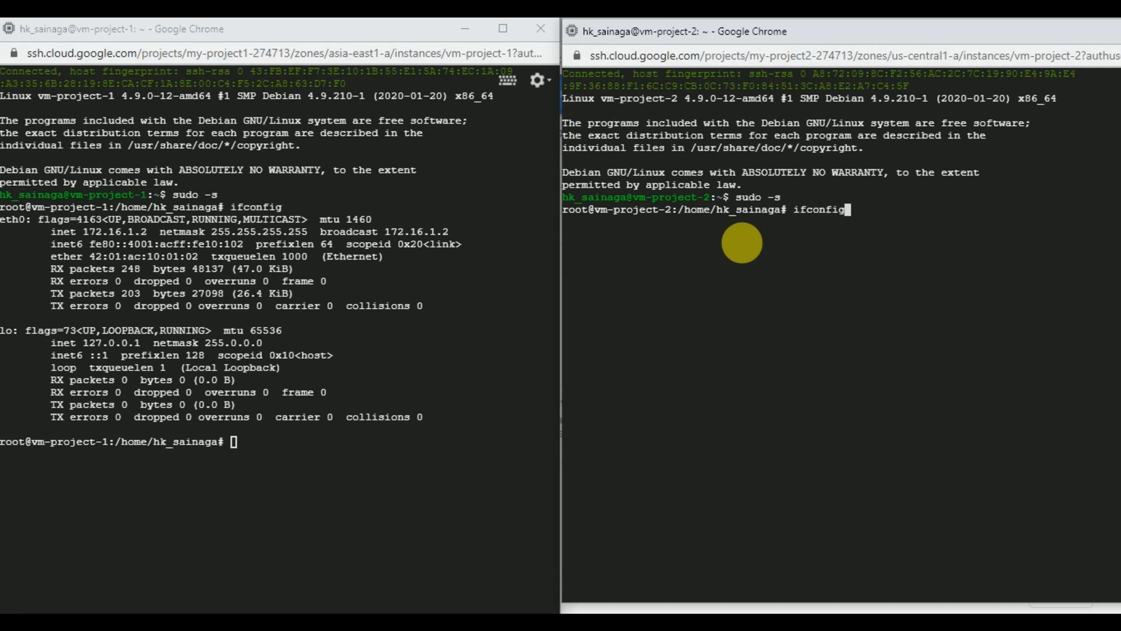
key(Return)
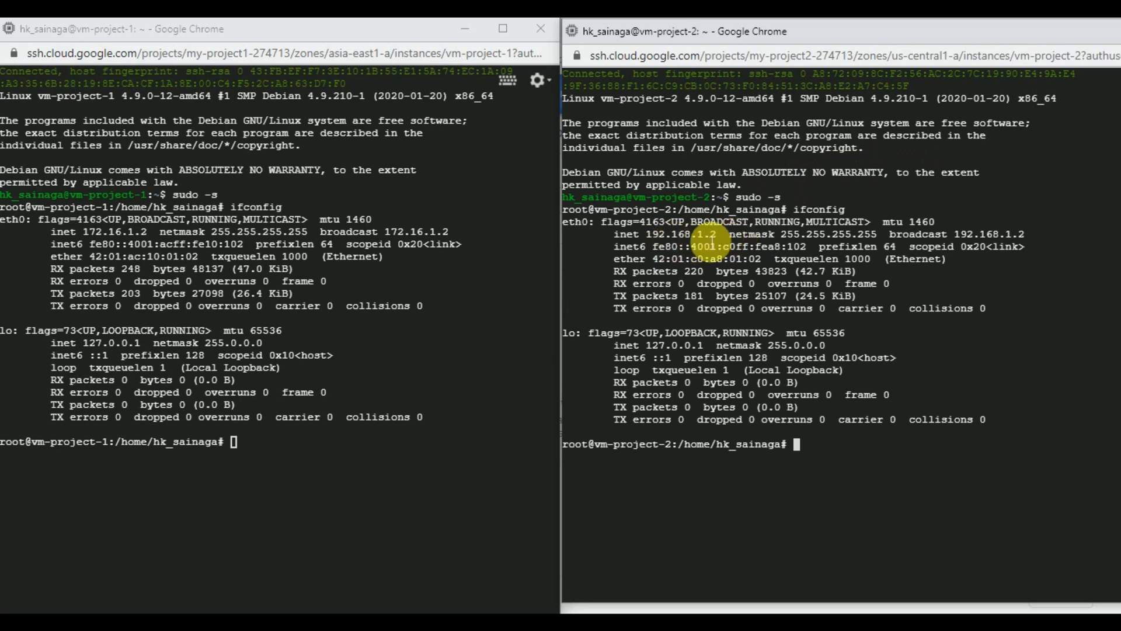
Ping 192.168.1.2 from vm-project-1 and stop it, showing 100% packet loss.
click(268, 465)
text(pi n)
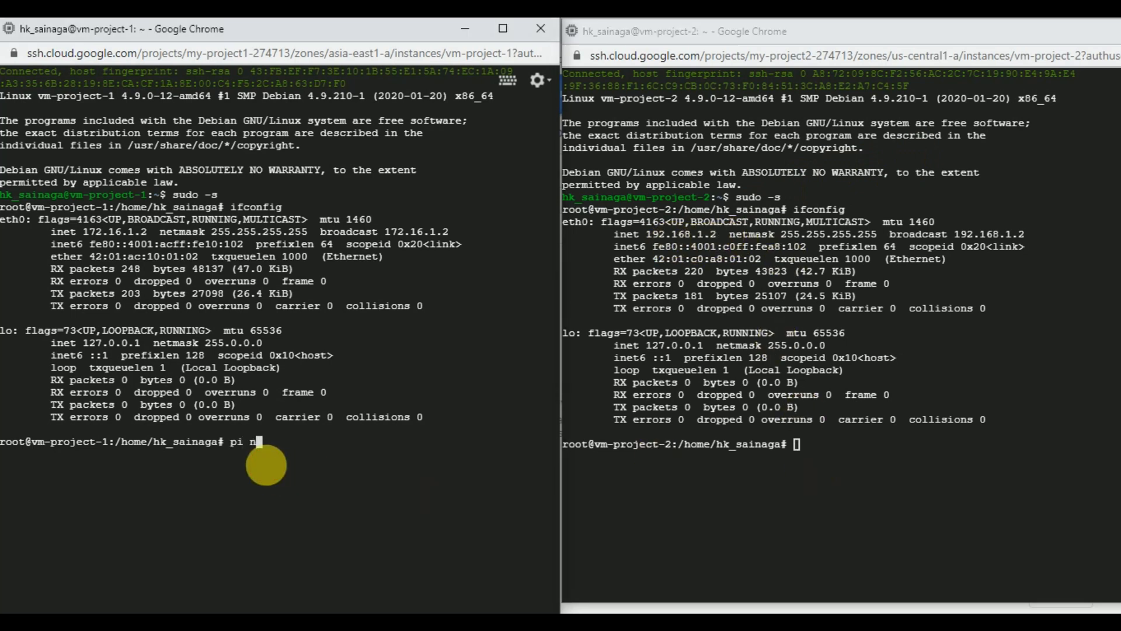
key(BackSpace)
key(BackSpace)
key(BackSpace)
key(BackSpace)
text(ping 192.168.1.2)
key(Return)
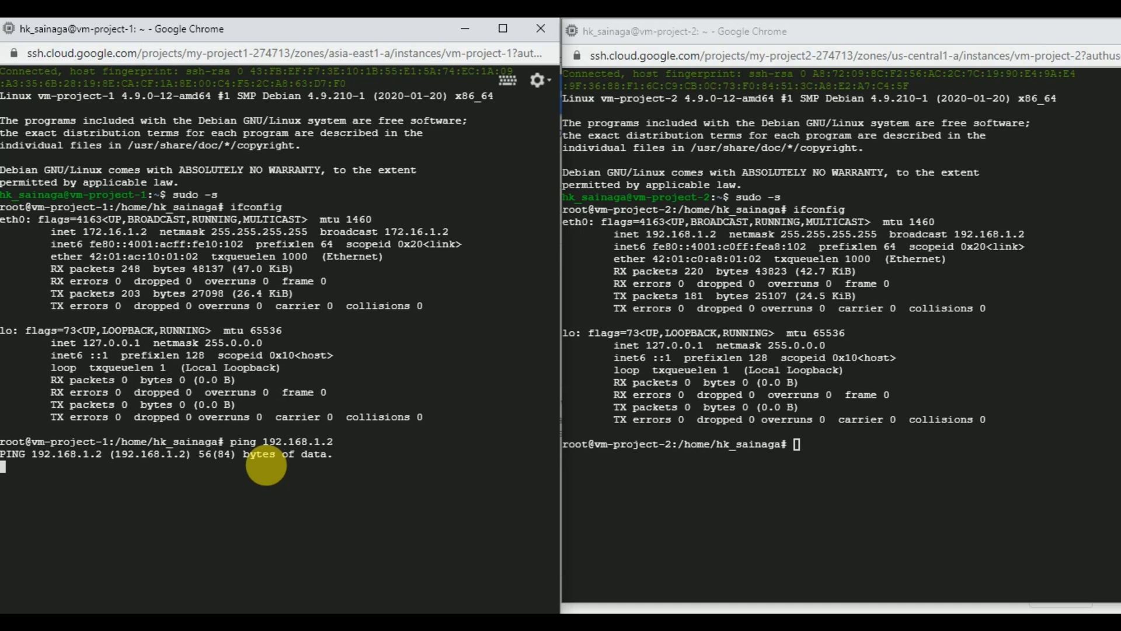
key(ctrl+c)
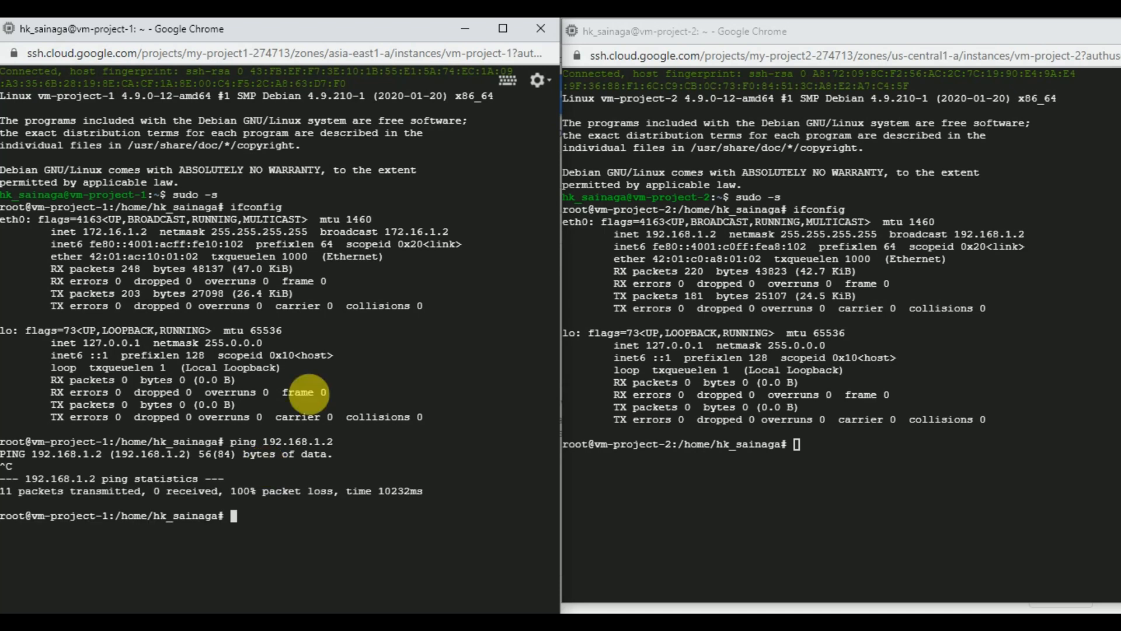
Minimize both SSH windows and return to the VPN diagram in PowerPoint.
click(465, 29)
drag(1004, 28, 864, 24)
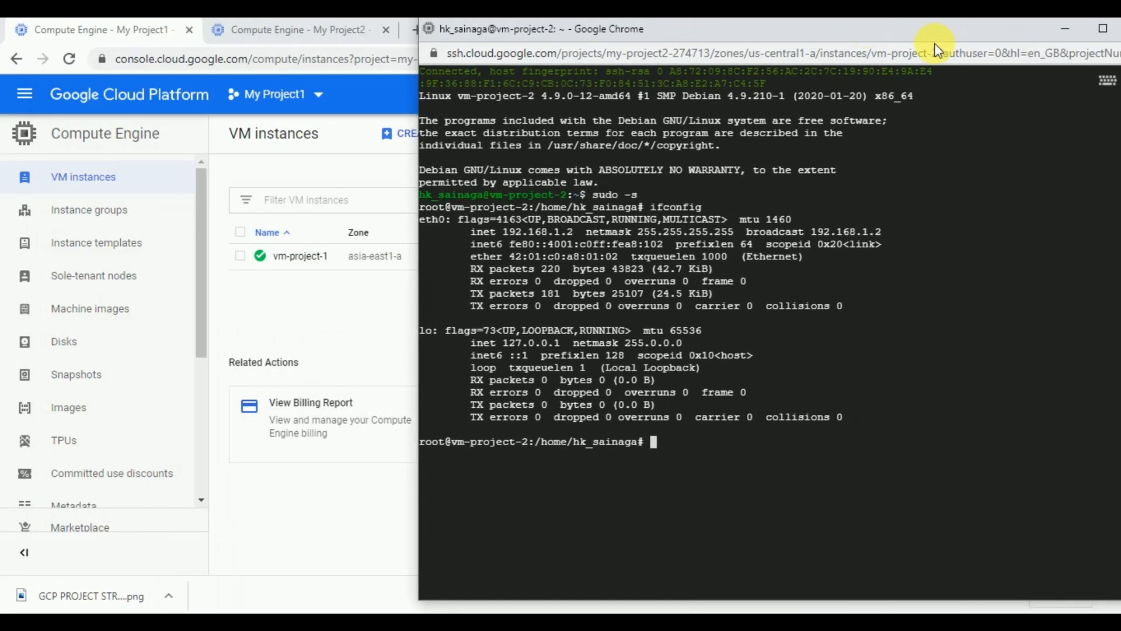
click(1064, 32)
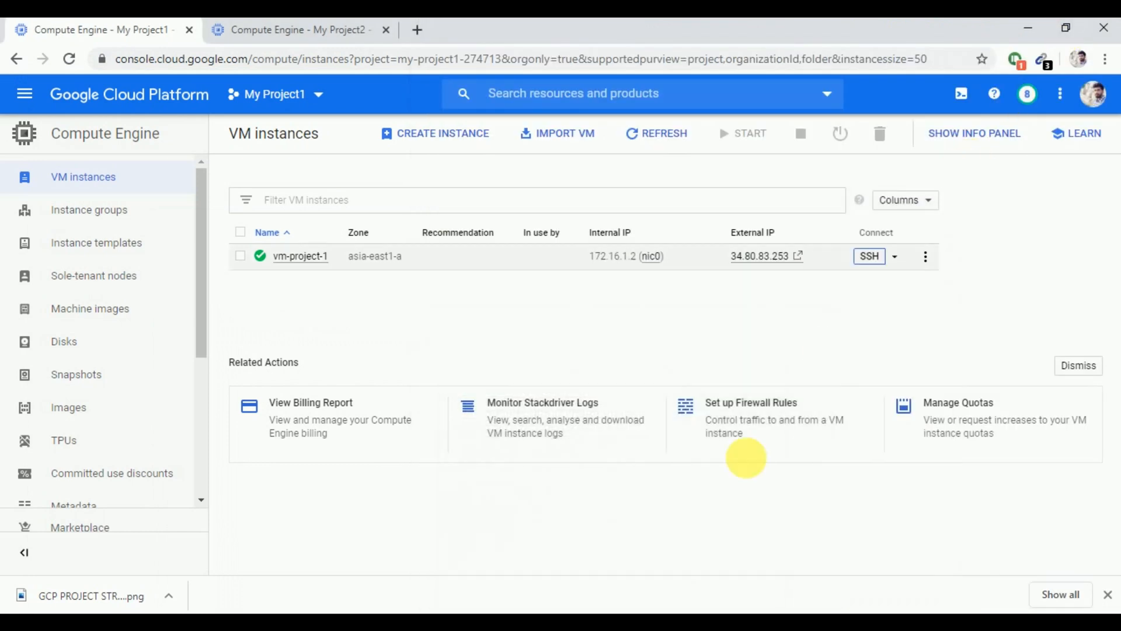
key(alt+Tab)
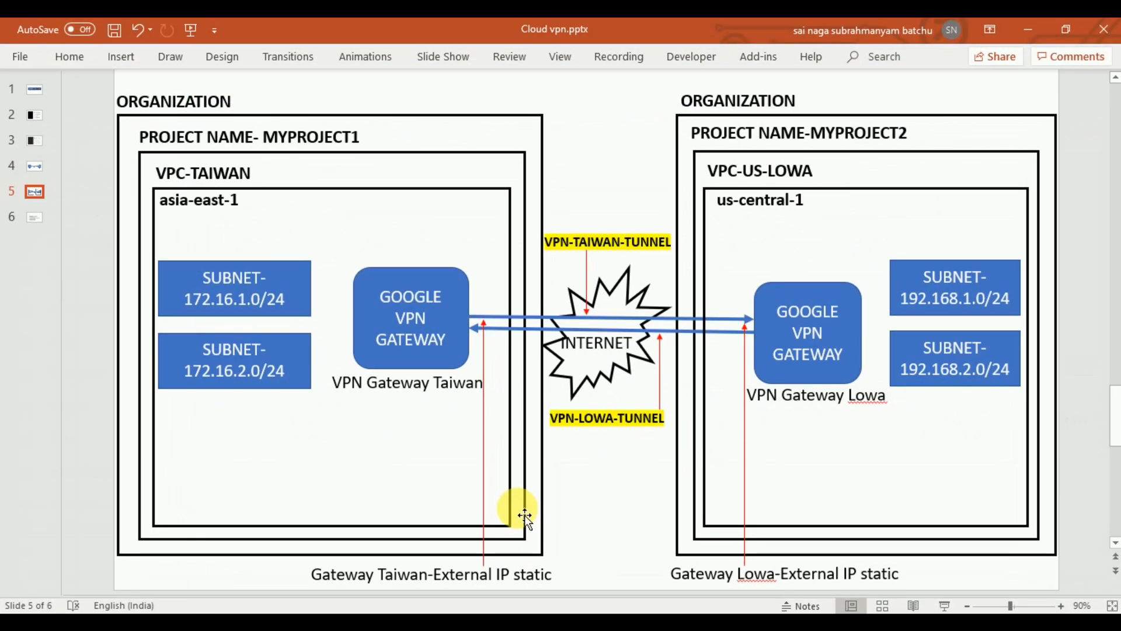
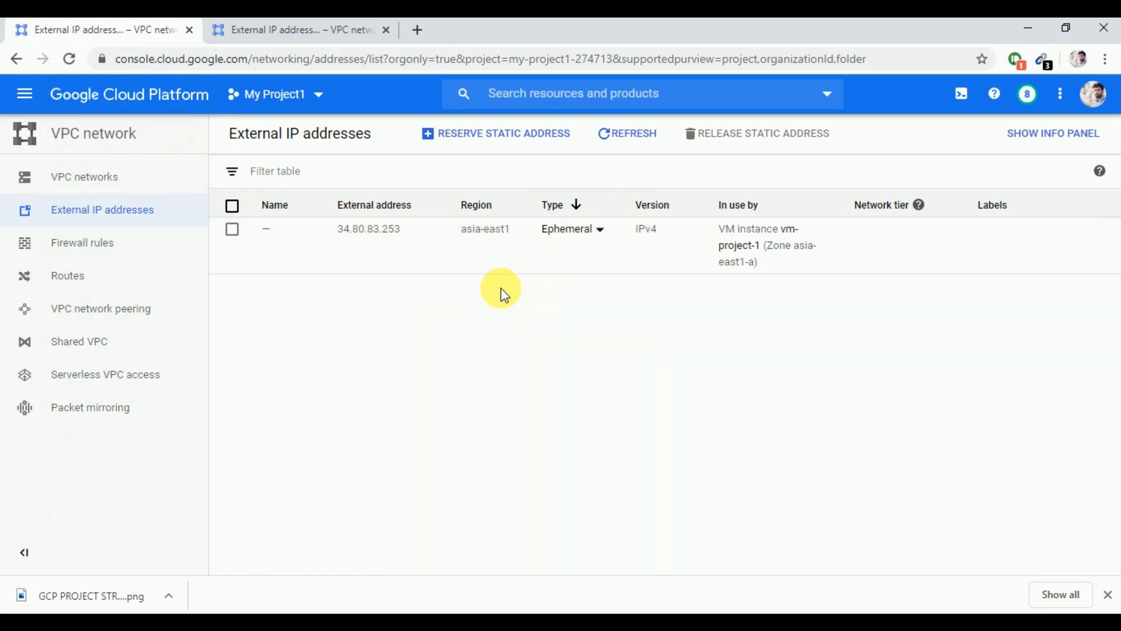
Open the Reserve a static address form in My Project1 and select its Name field.
click(489, 138)
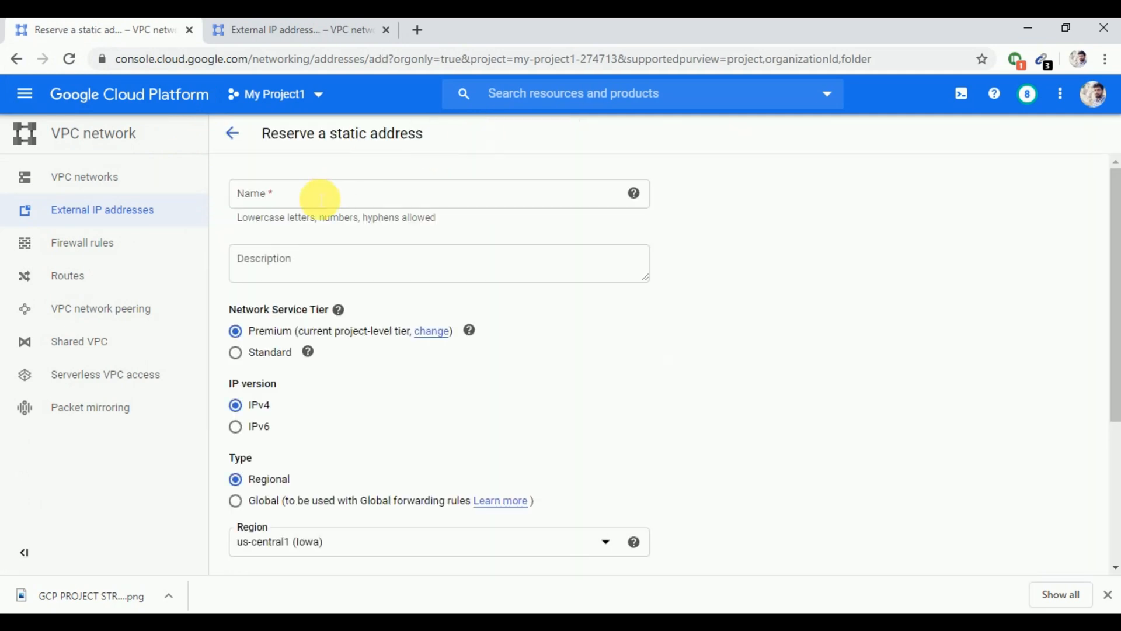
click(320, 199)
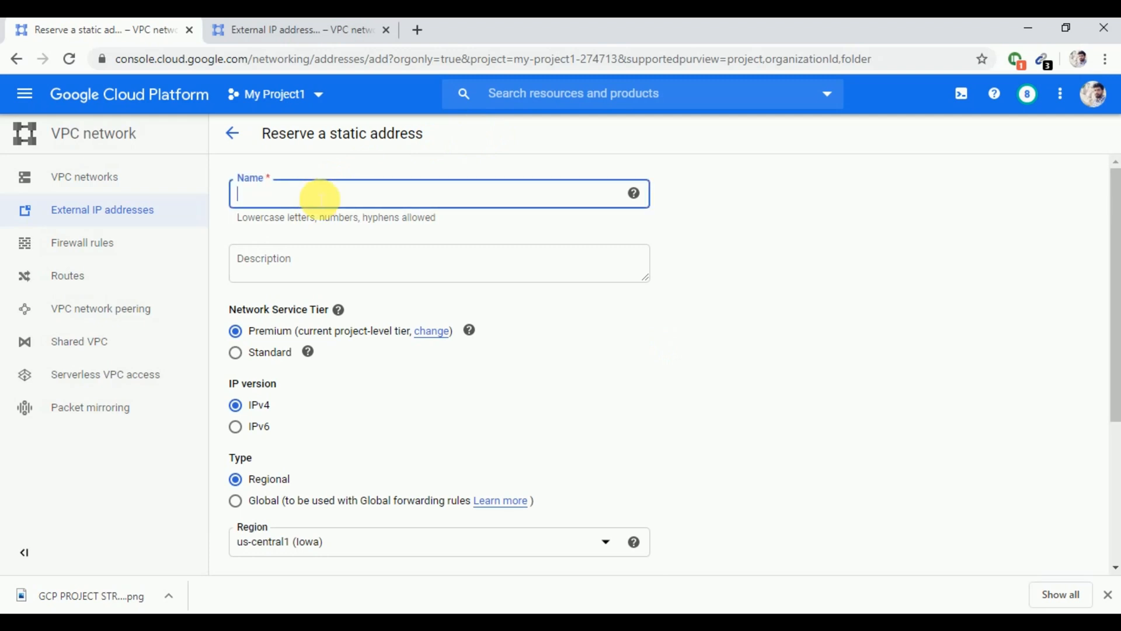
After checking the network diagram slide, name the address gateway-taiwan-staticip.
key(alt+Tab)
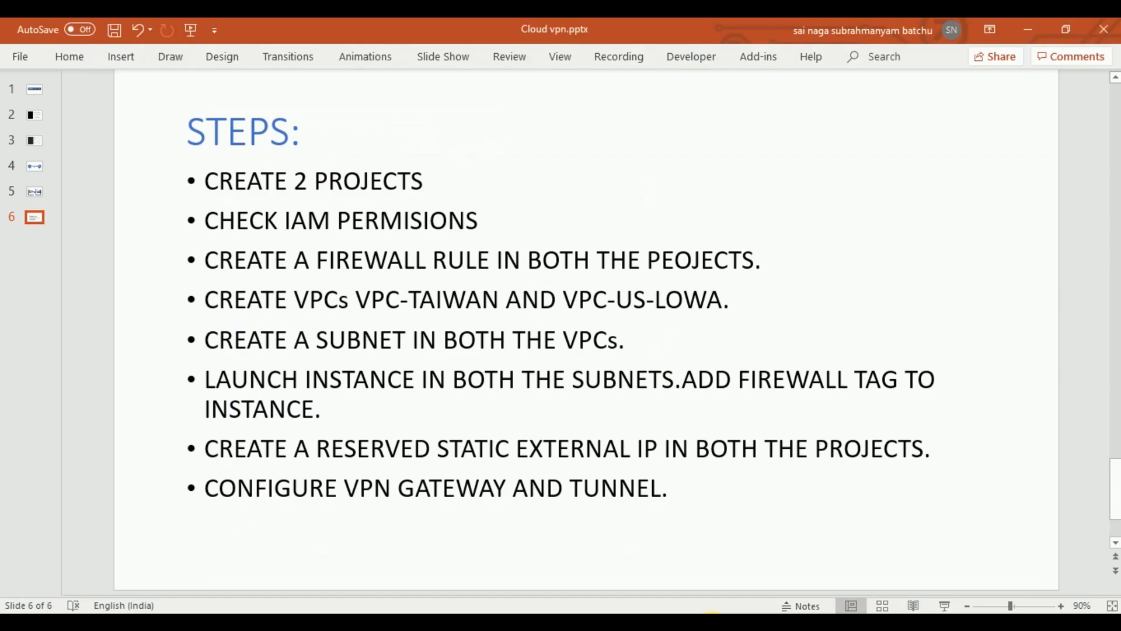
click(33, 190)
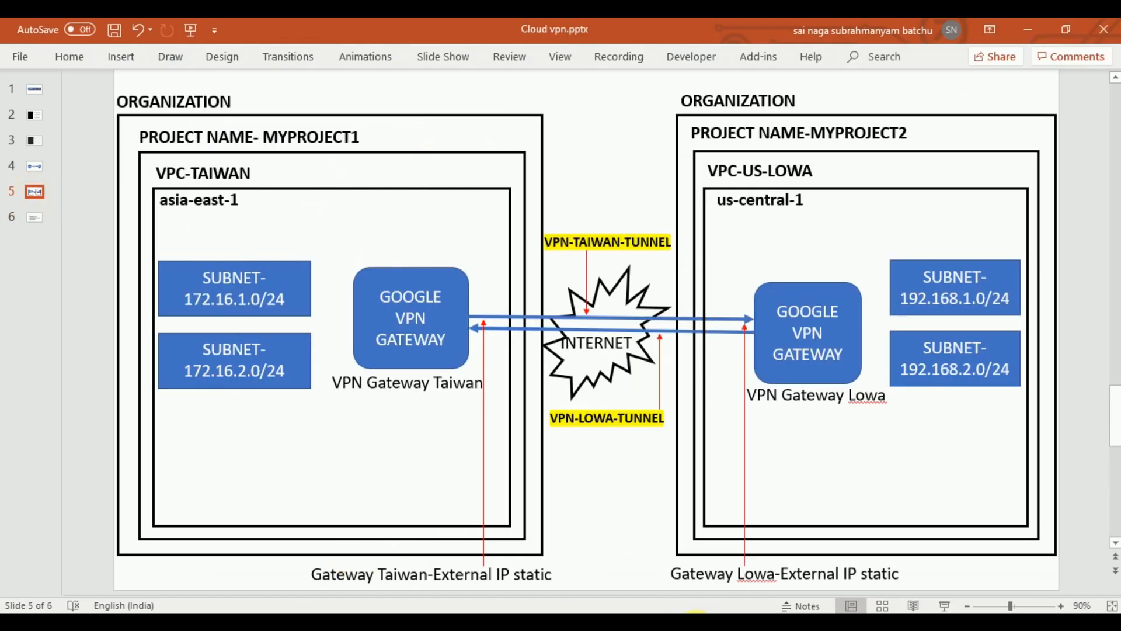
key(alt+Tab)
click(266, 204)
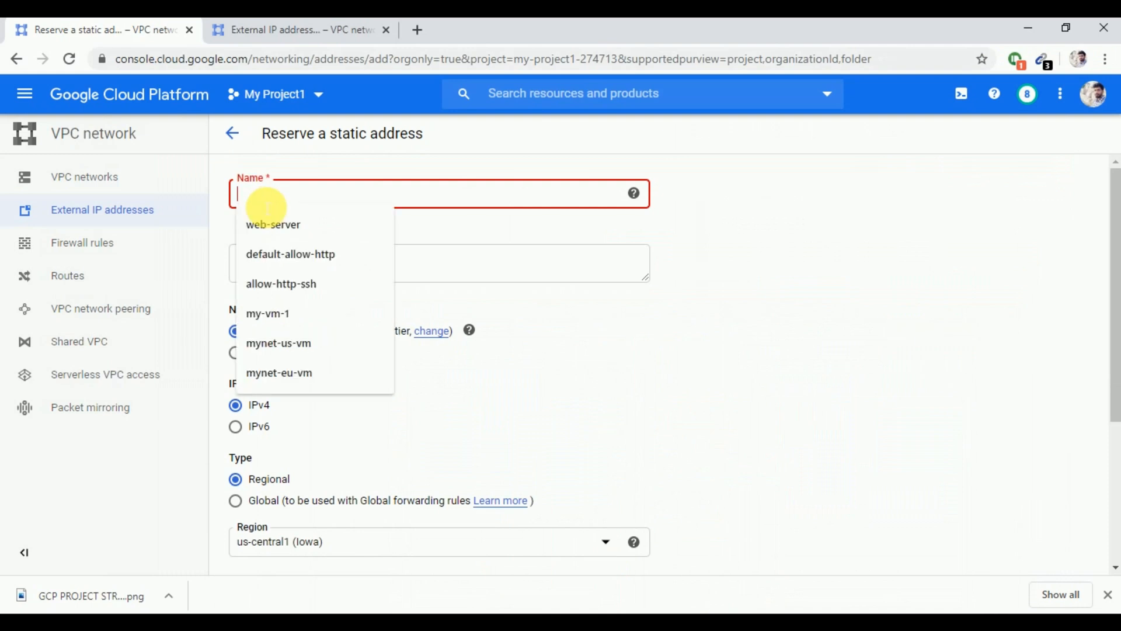
text(gateway-taiw)
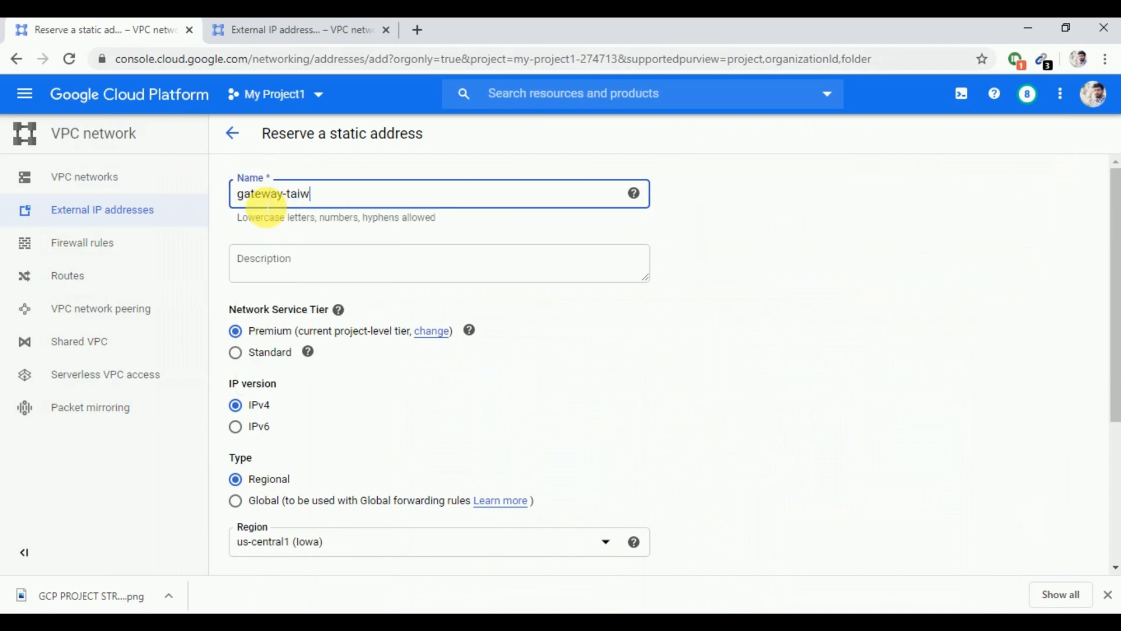
text(an-)
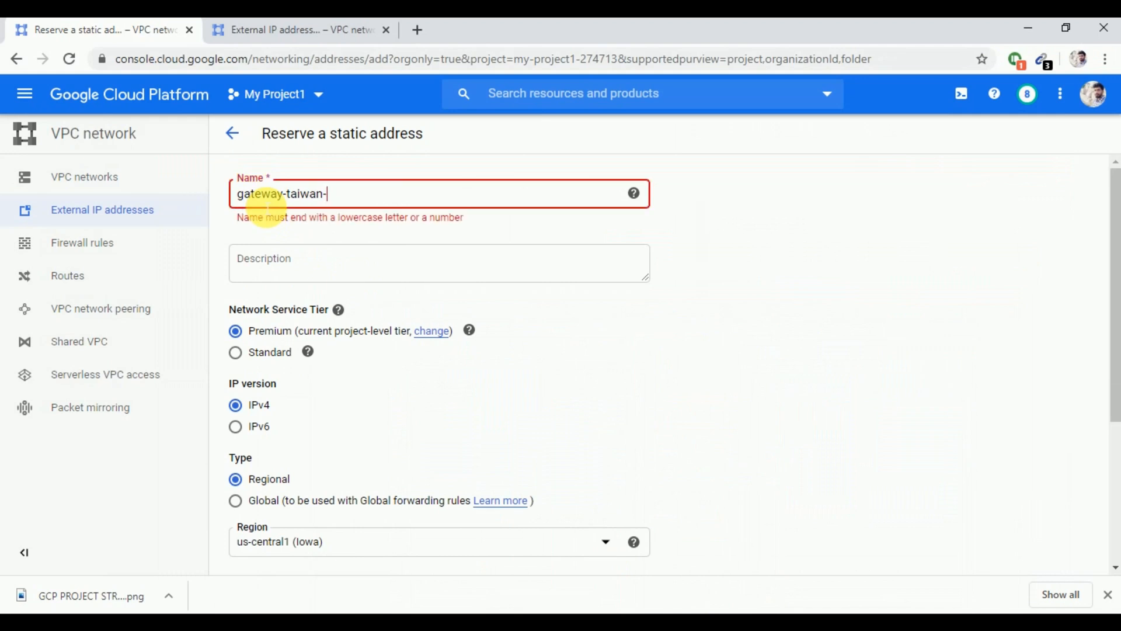
text(staticip)
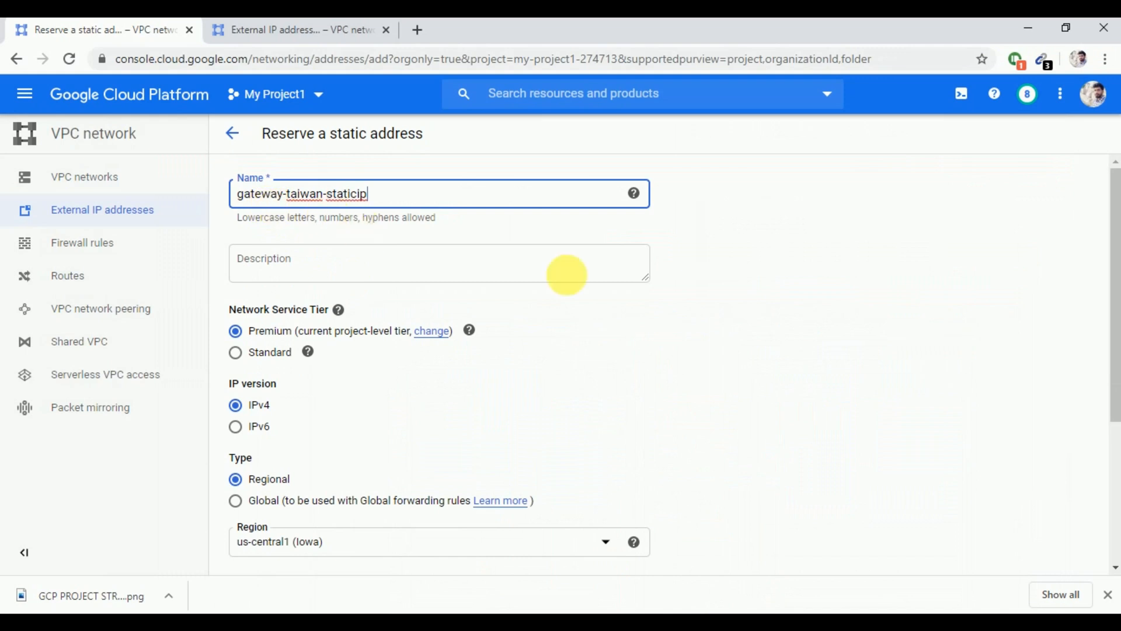
scroll(602, 342, down, 3)
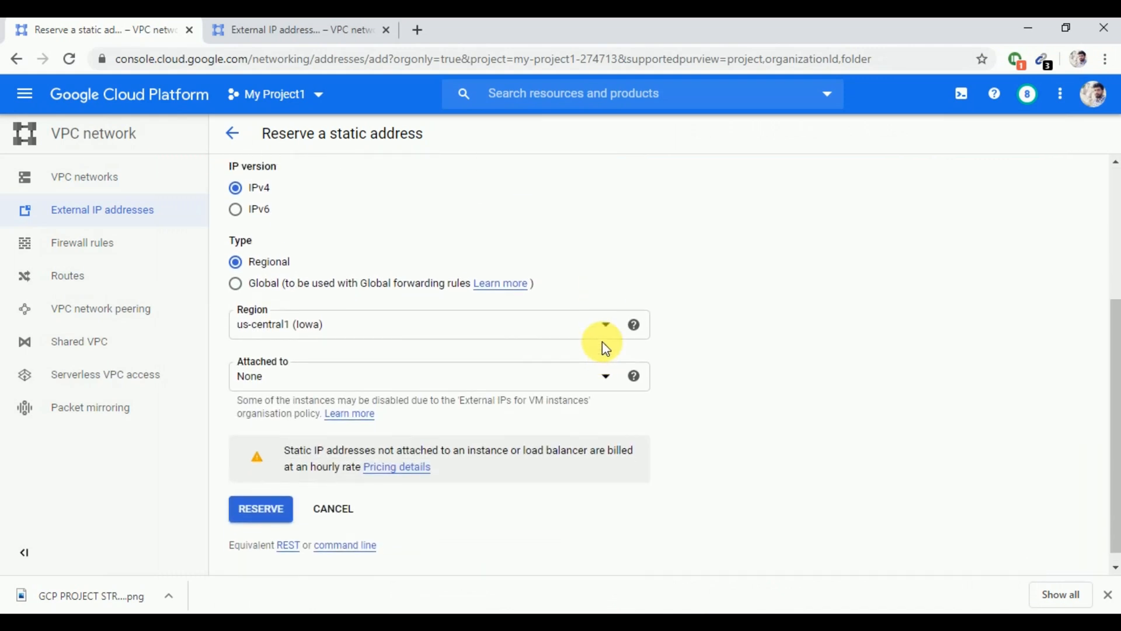
scroll(601, 341, up, 1)
scroll(362, 328, down, 1)
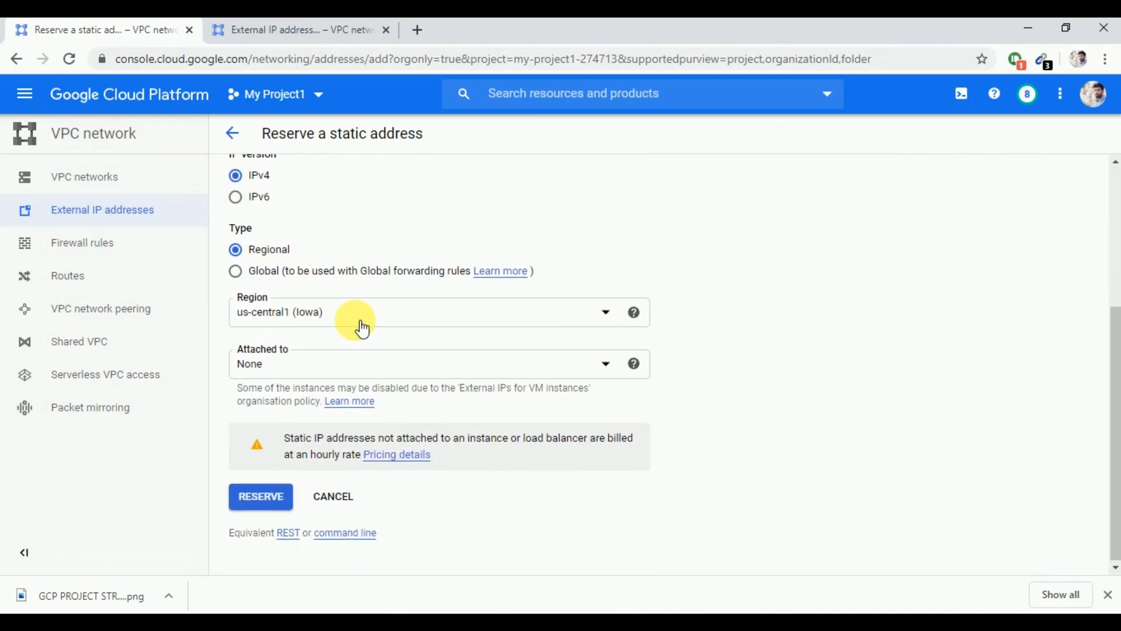
scroll(361, 325, up, 3)
scroll(363, 328, down, 3)
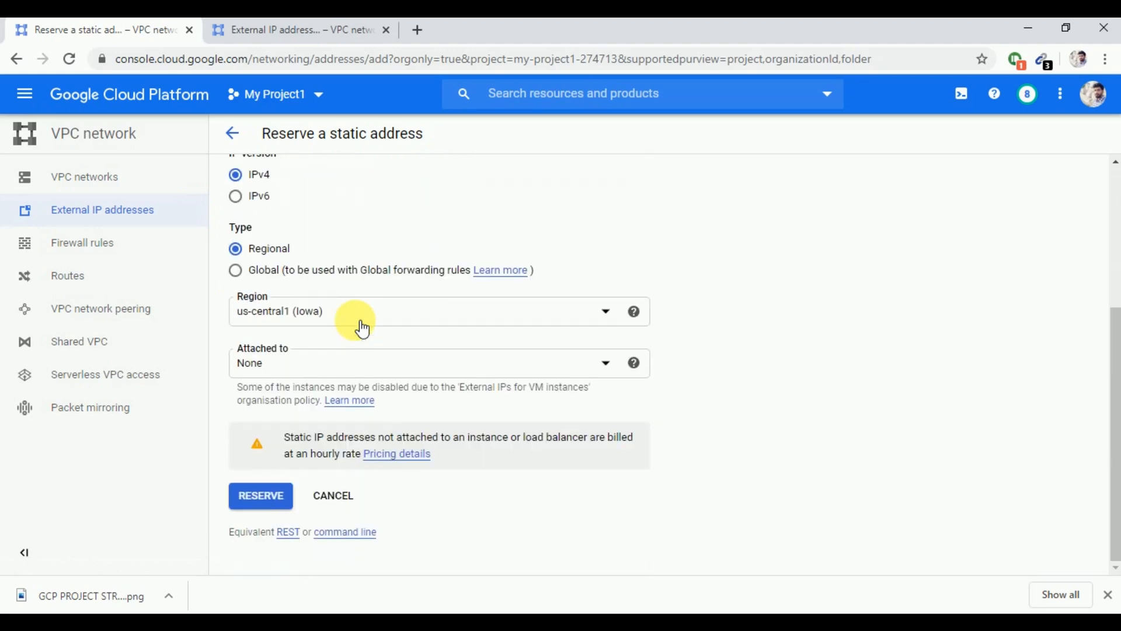
click(701, 622)
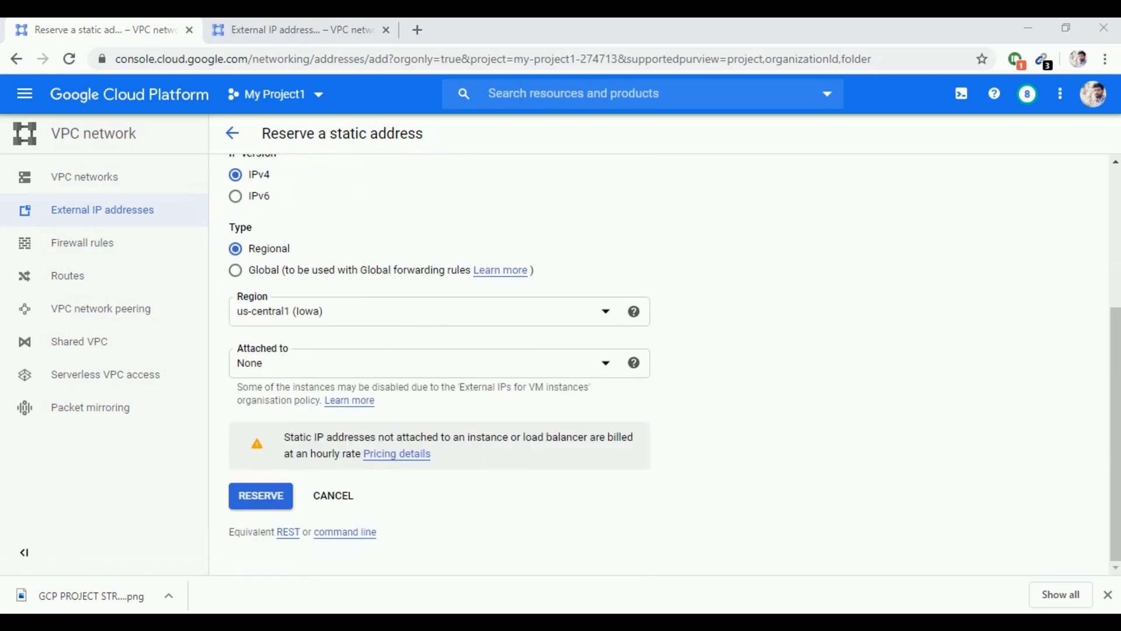
Set the address region to asia-east1 (Taiwan) and leave it attached to None.
key(alt+Tab)
click(568, 323)
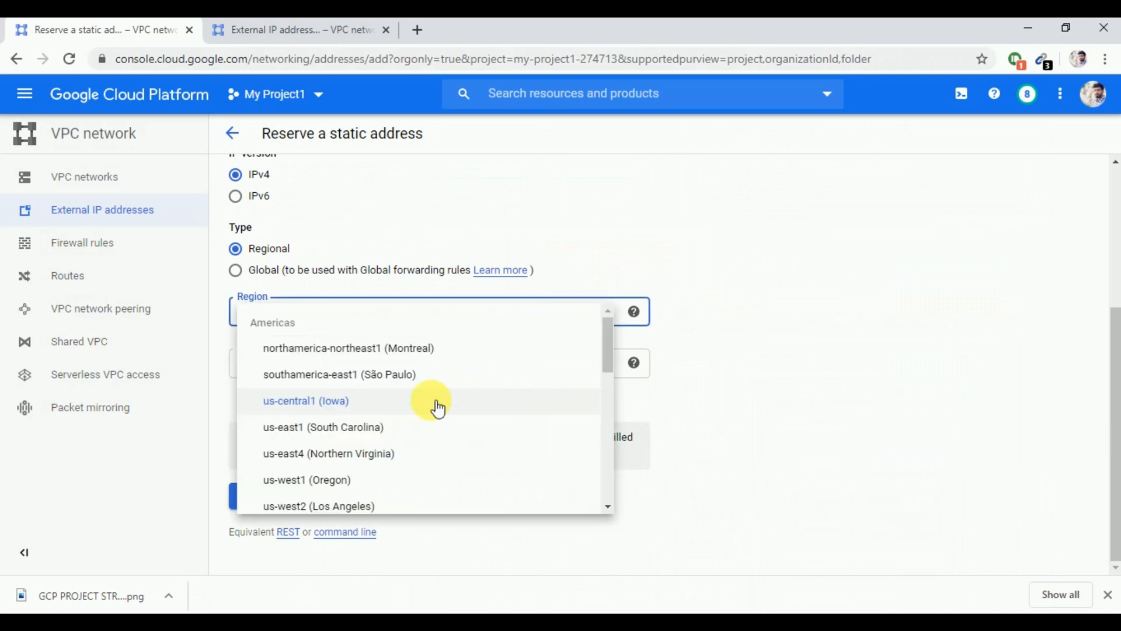
scroll(434, 401, down, 5)
scroll(433, 401, down, 3)
scroll(432, 400, up, 2)
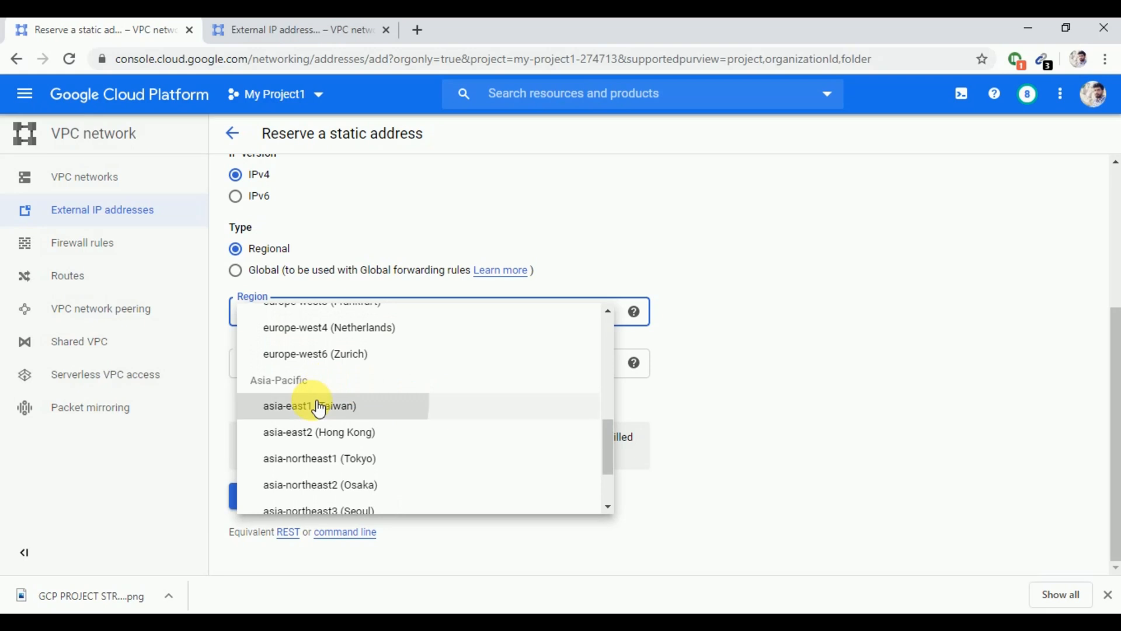
click(311, 403)
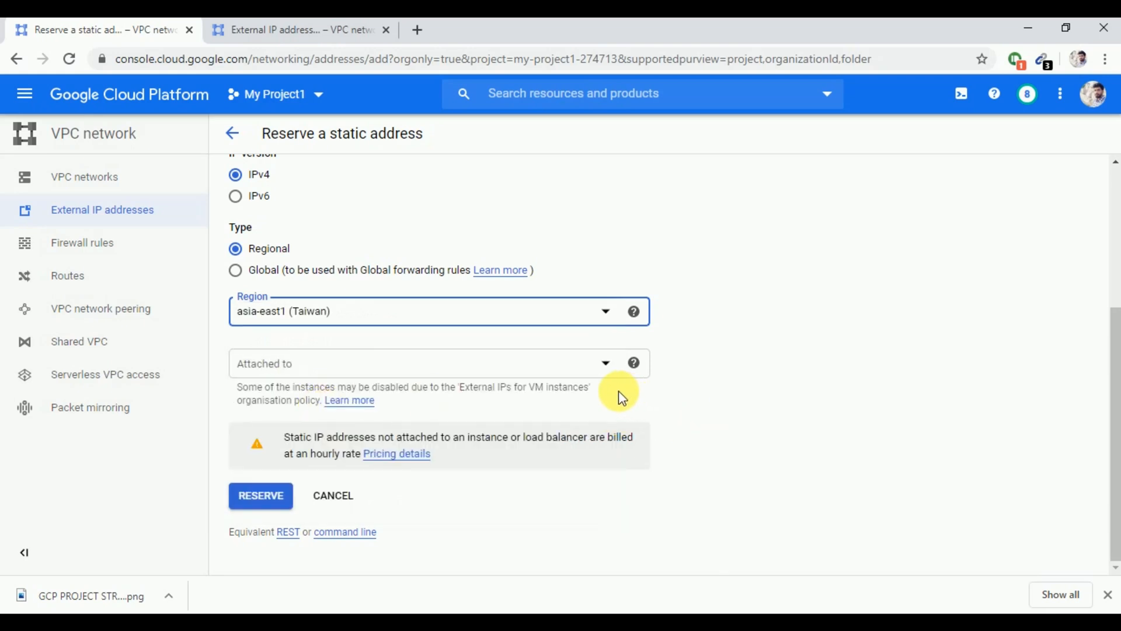
click(605, 364)
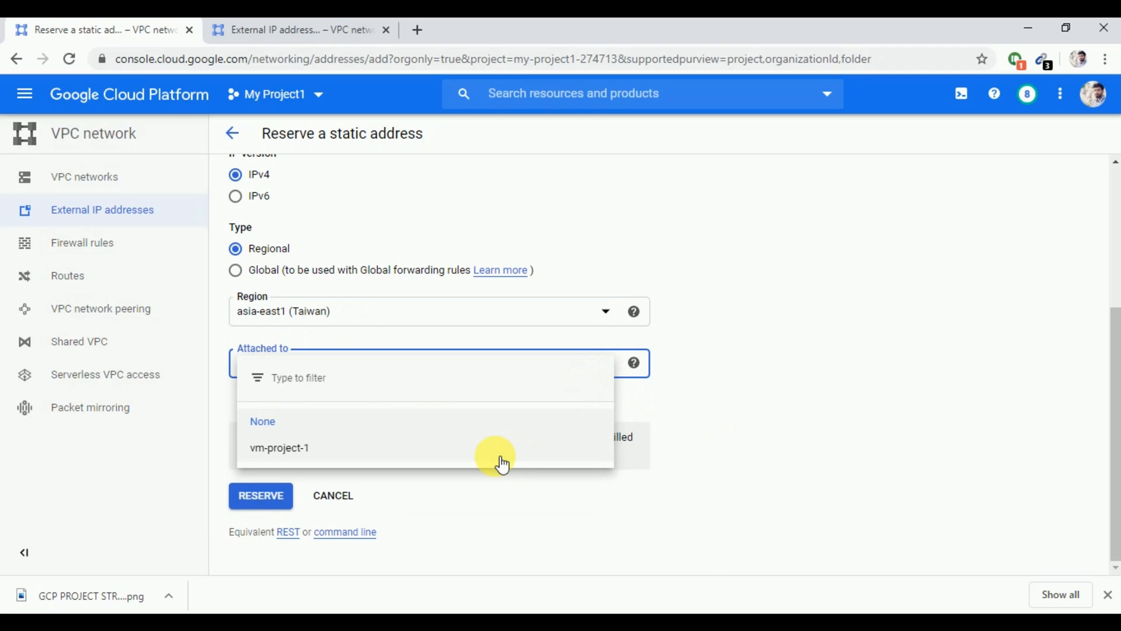
click(739, 419)
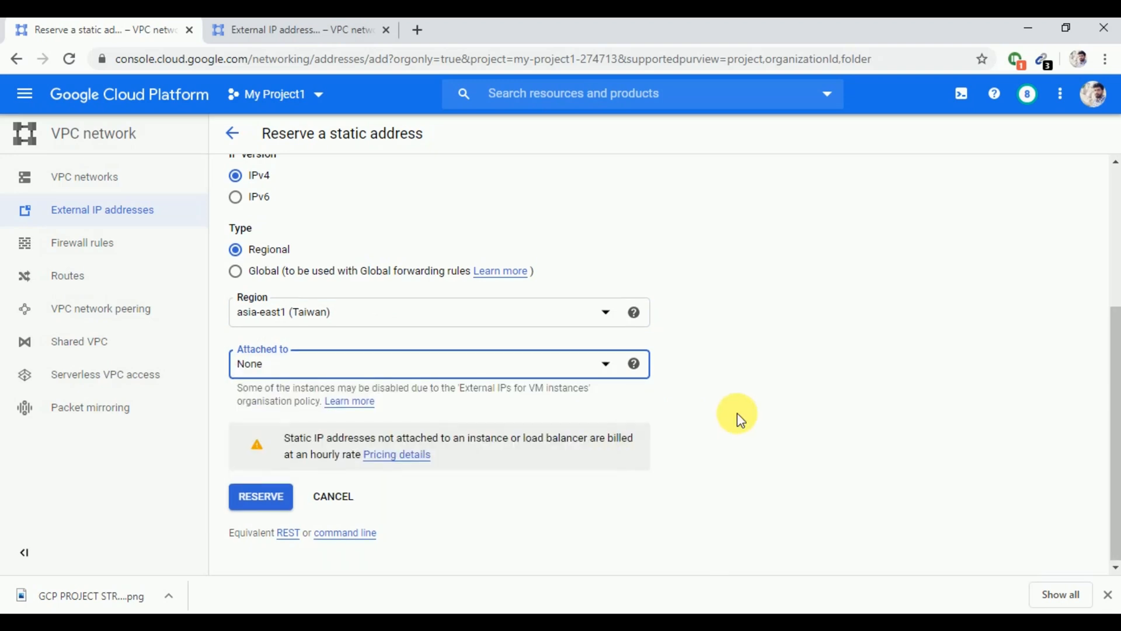
After checking the STEPS slide, reserve gateway-taiwan-staticip and show My Project2's external IP list.
scroll(740, 420, up, 2)
scroll(739, 419, down, 2)
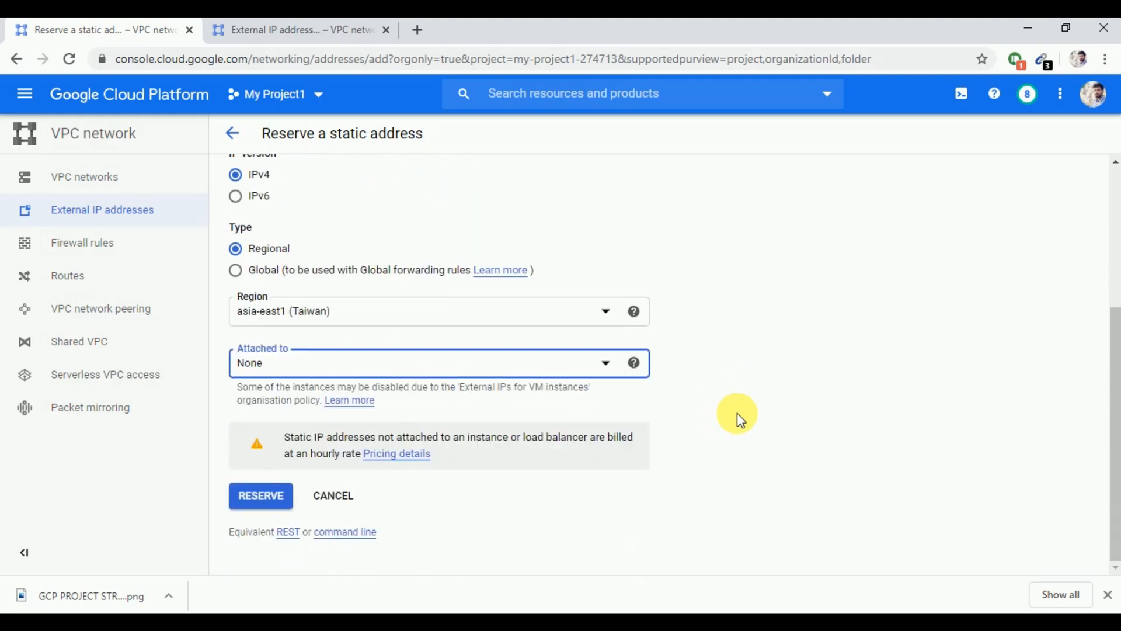
scroll(739, 419, up, 4)
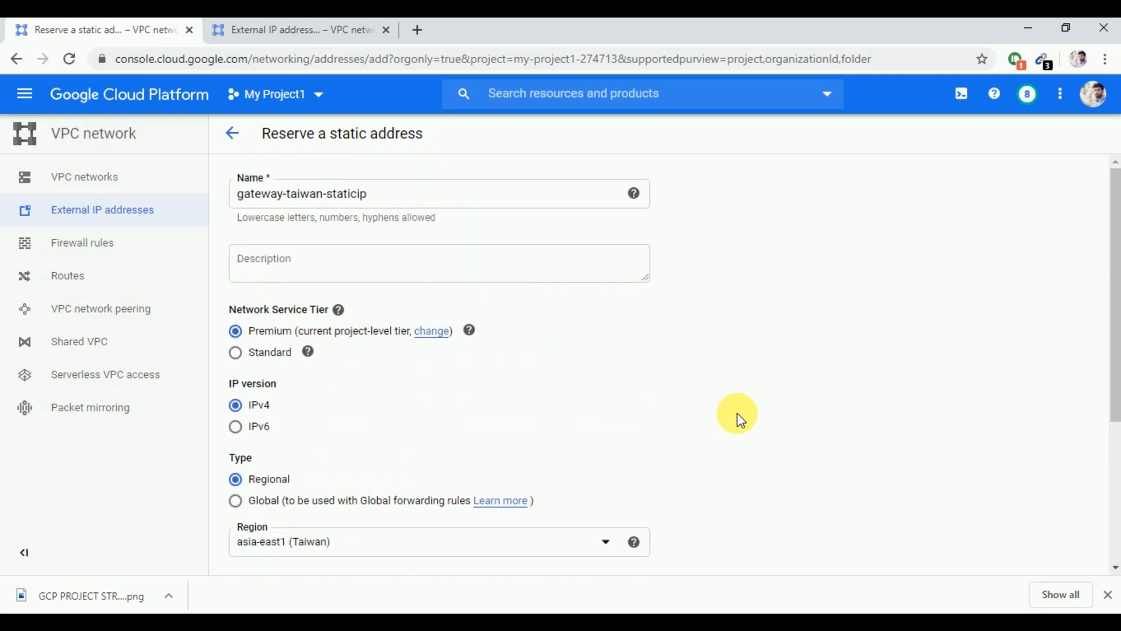
scroll(737, 412, down, 4)
click(701, 611)
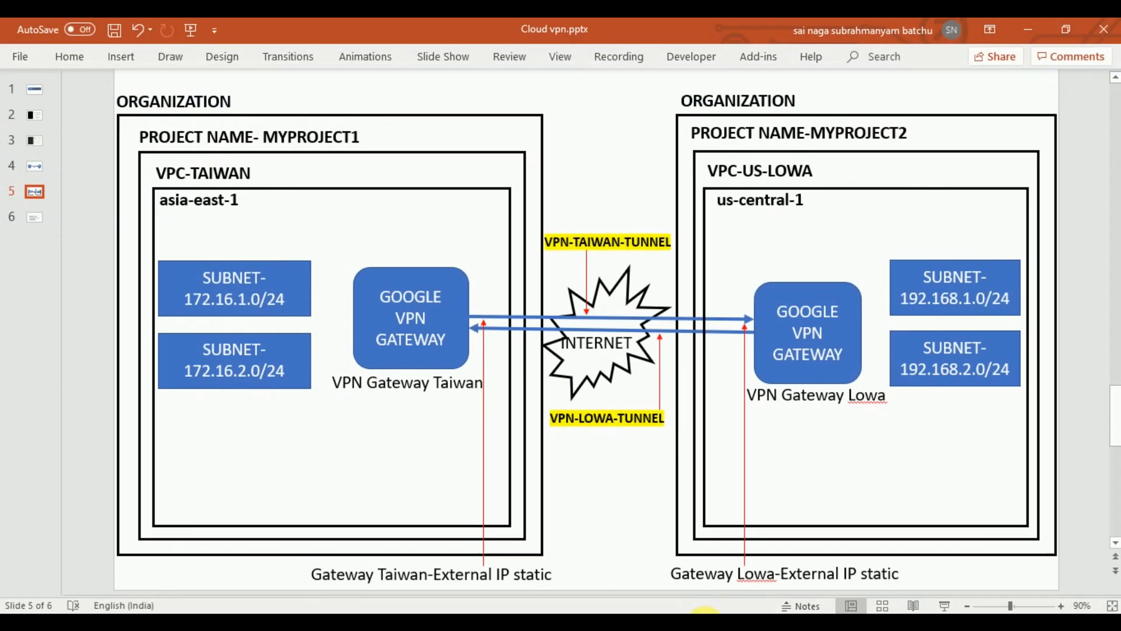
click(35, 217)
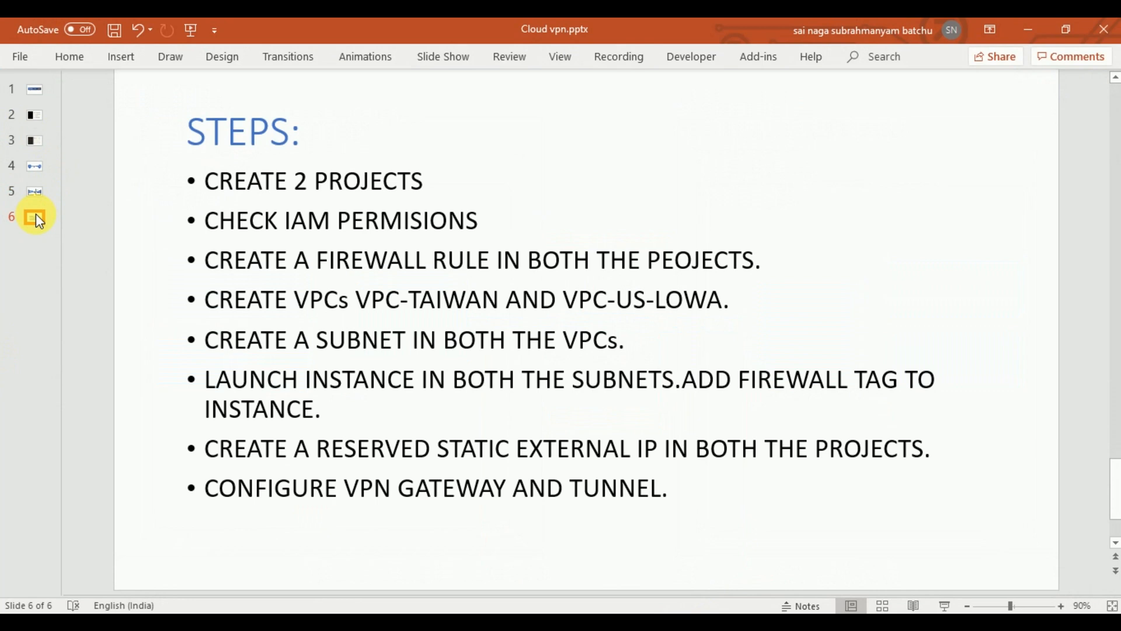
key(alt+Tab)
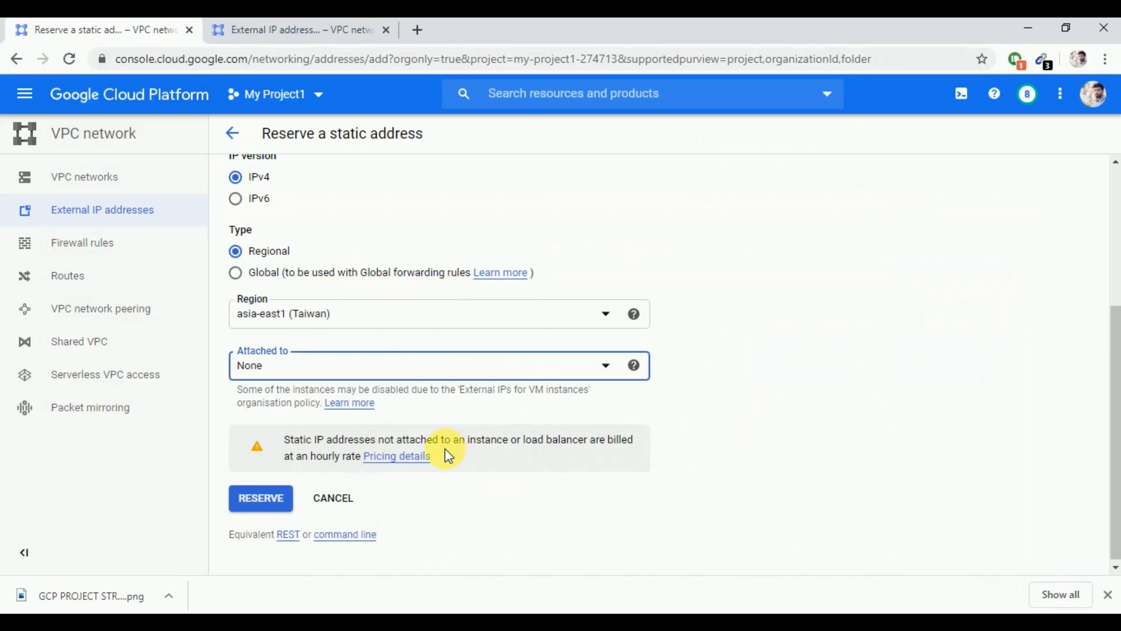
click(283, 500)
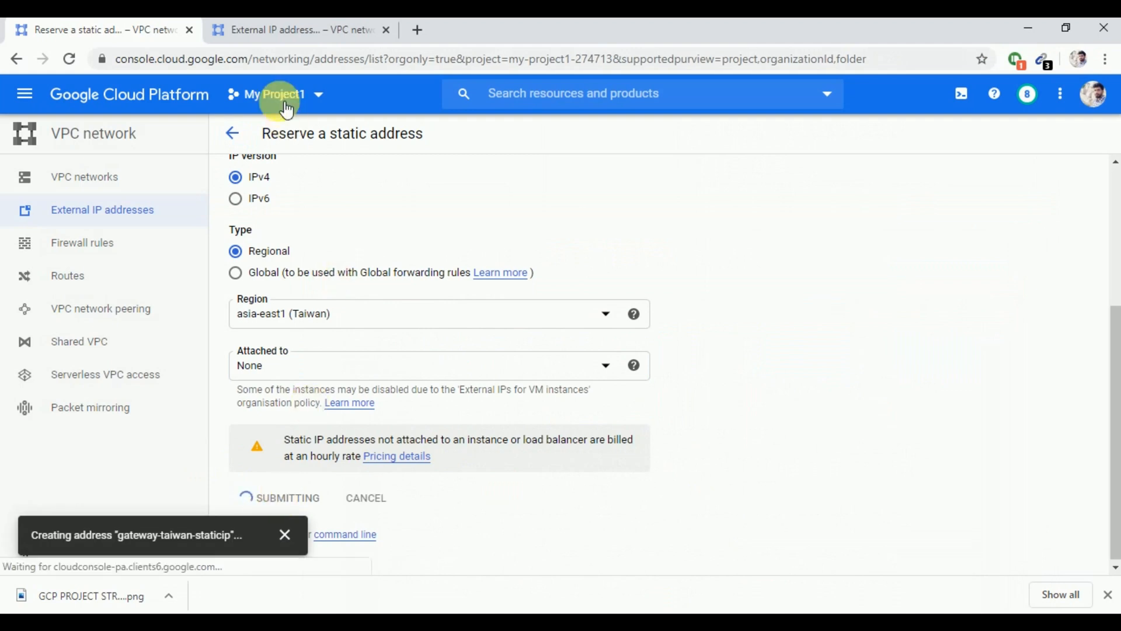
click(276, 38)
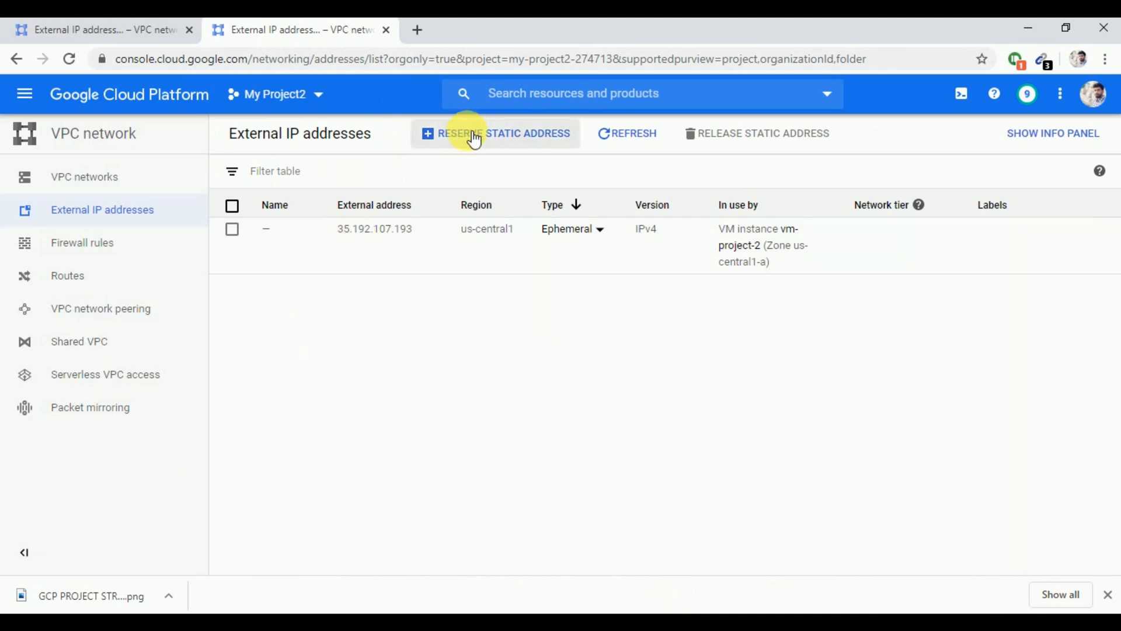
Open the Reserve a static address form in My Project2 and check the network diagram slide.
click(474, 137)
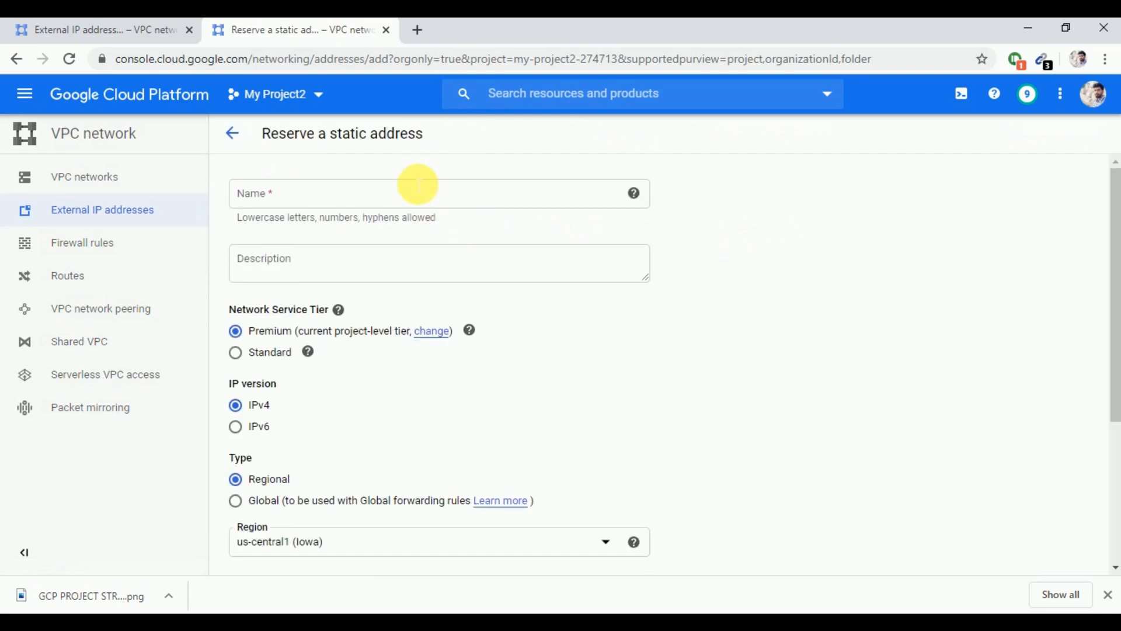
click(403, 198)
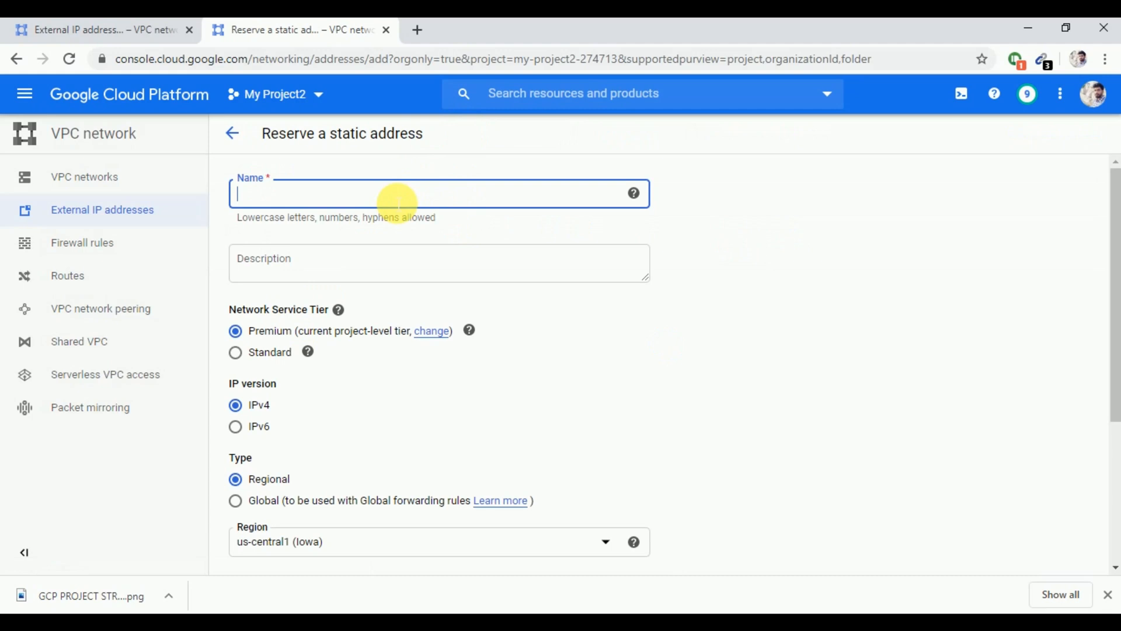
click(718, 618)
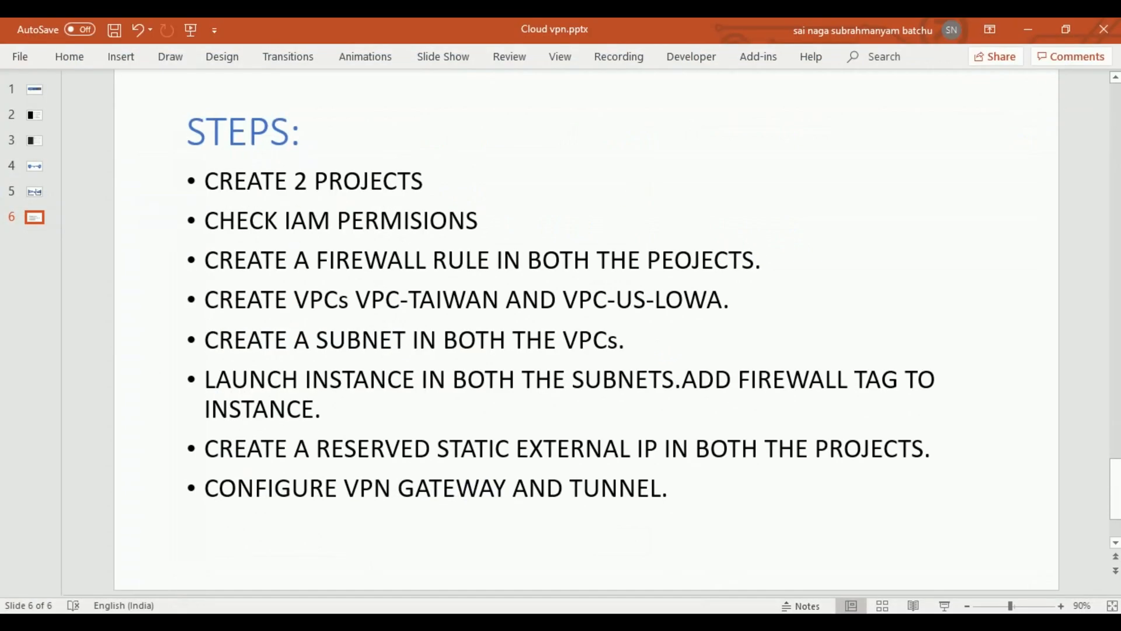
click(37, 197)
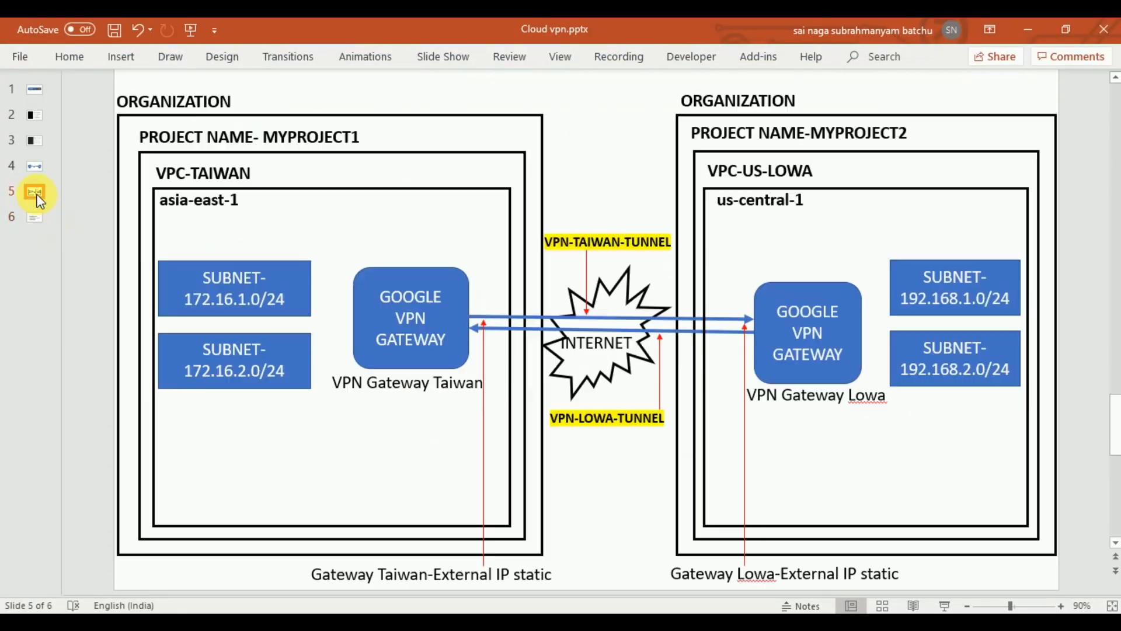
key(alt+Tab)
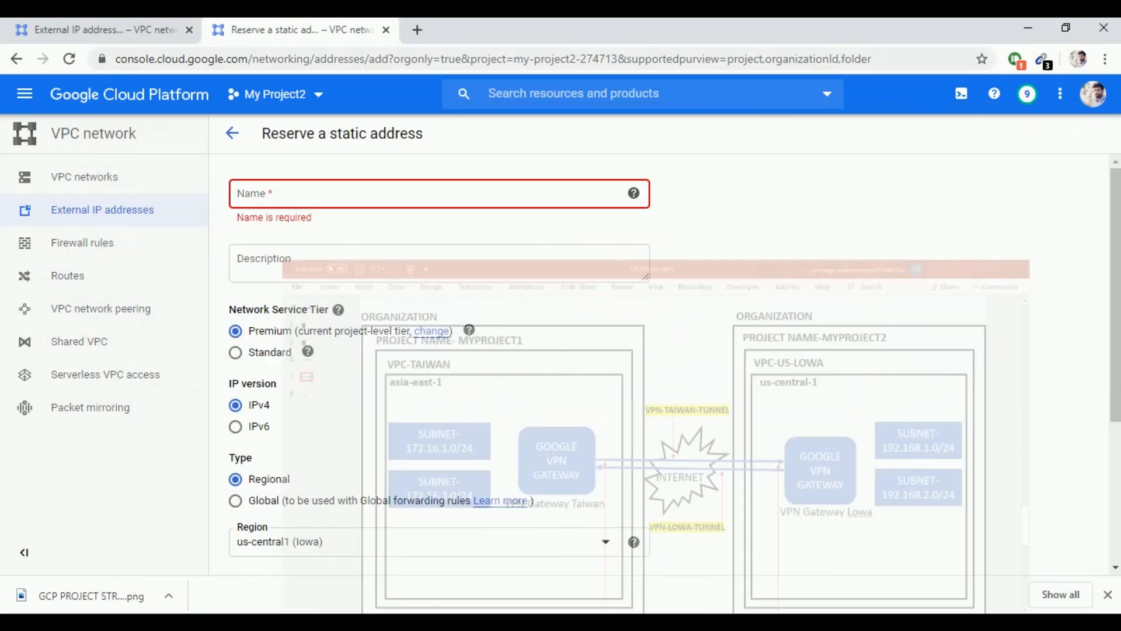
Name the address gateway-lowa-staticip, keep regional us-central1, and reserve it.
click(335, 194)
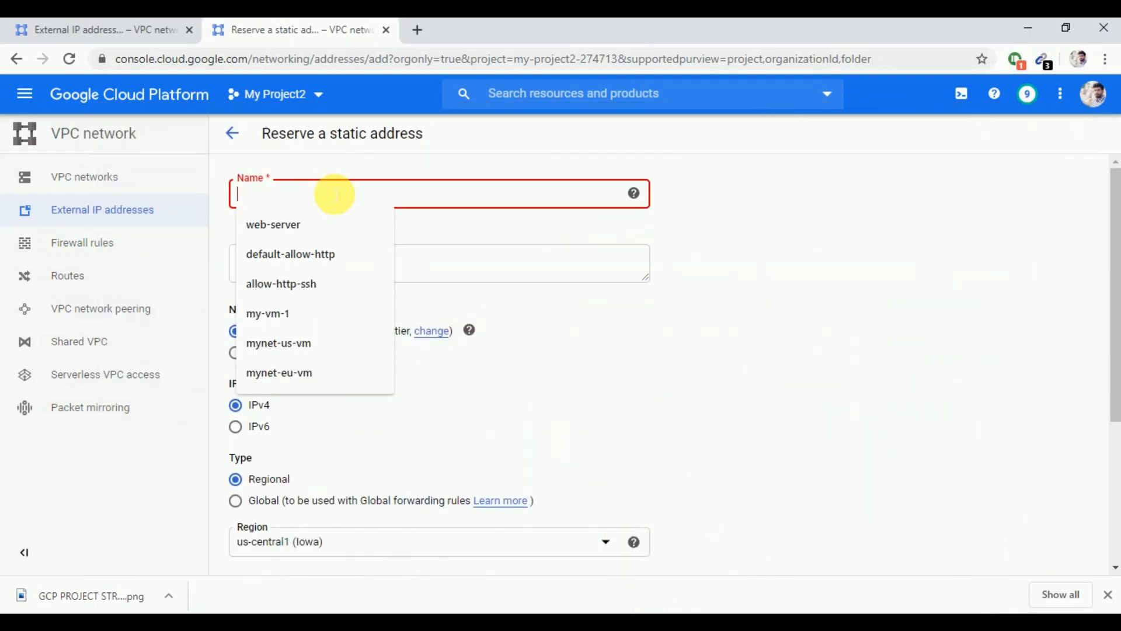
text(gateway)
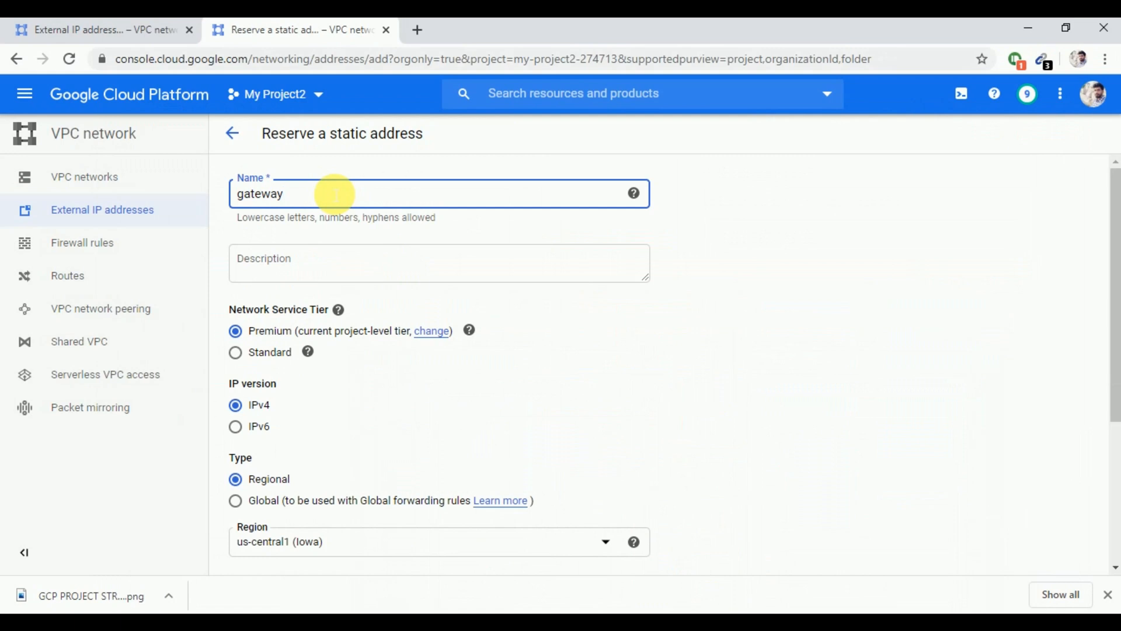
text(-lo)
text(wa-ex)
key(BackSpace)
key(BackSpace)
text(sts)
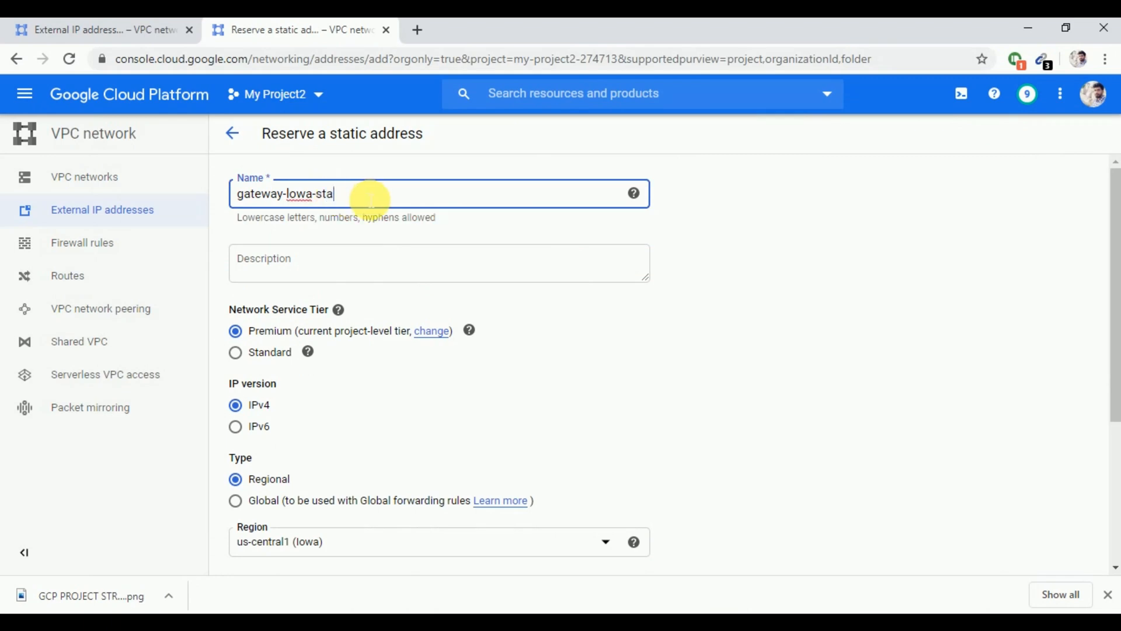
text(ticip)
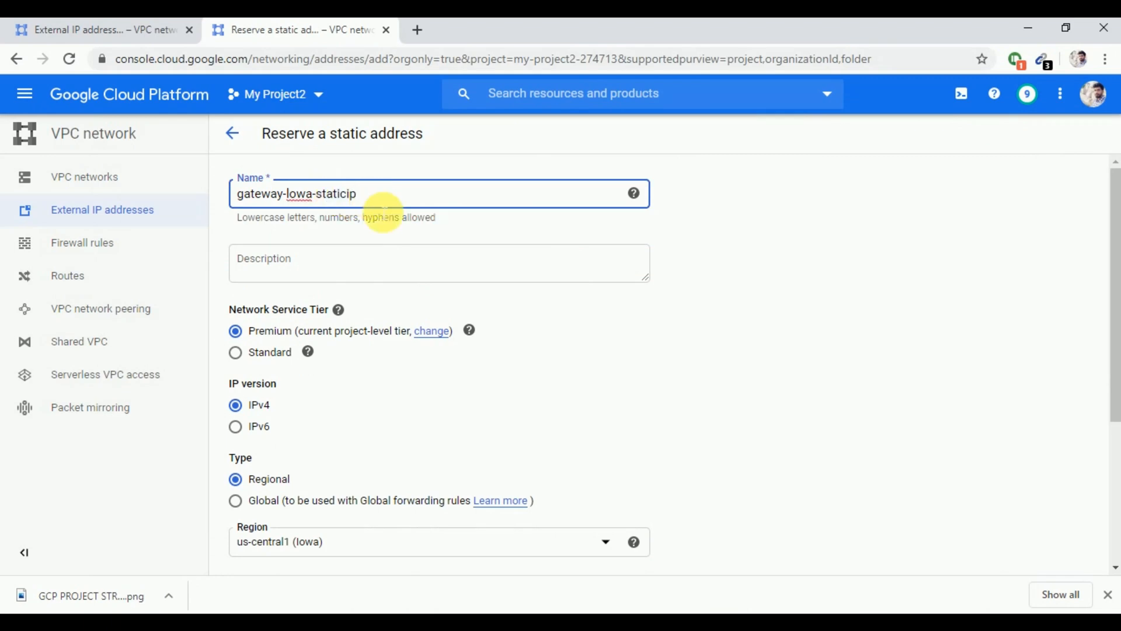
scroll(503, 319, down, 4)
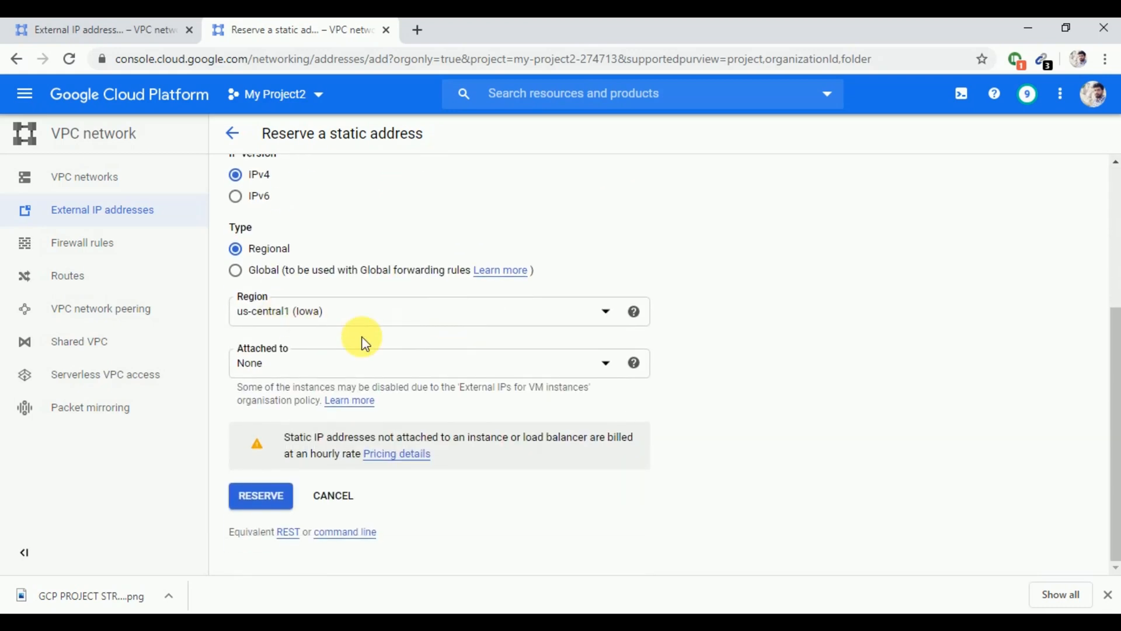
click(271, 497)
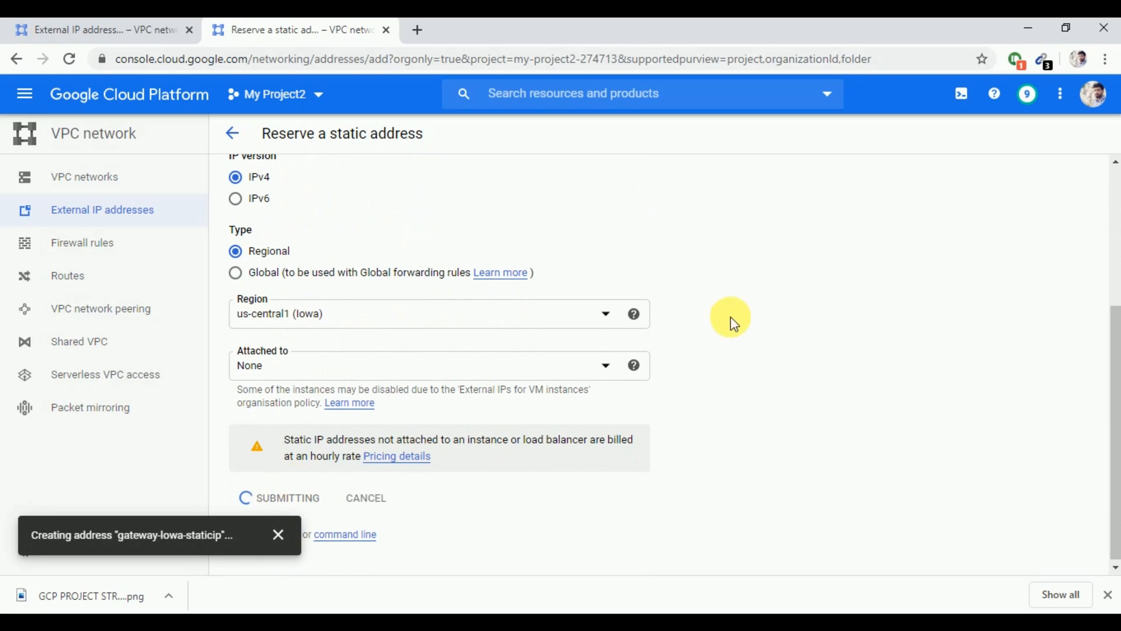
click(134, 29)
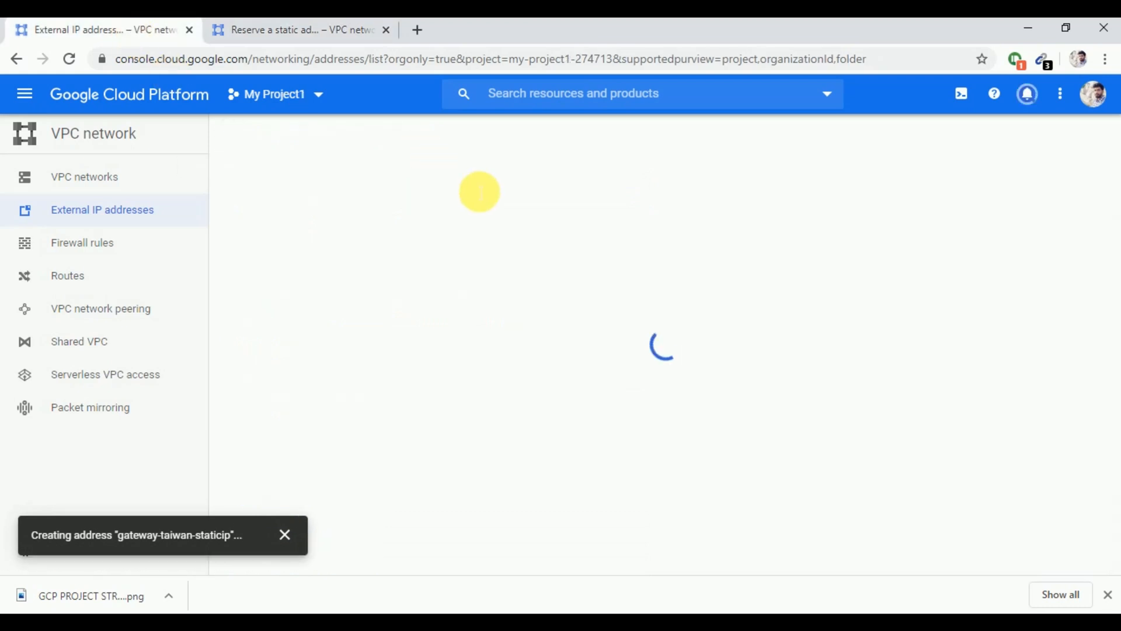
Return to My Project1's external IP addresses and browse the navigation menu down to Networking.
click(266, 28)
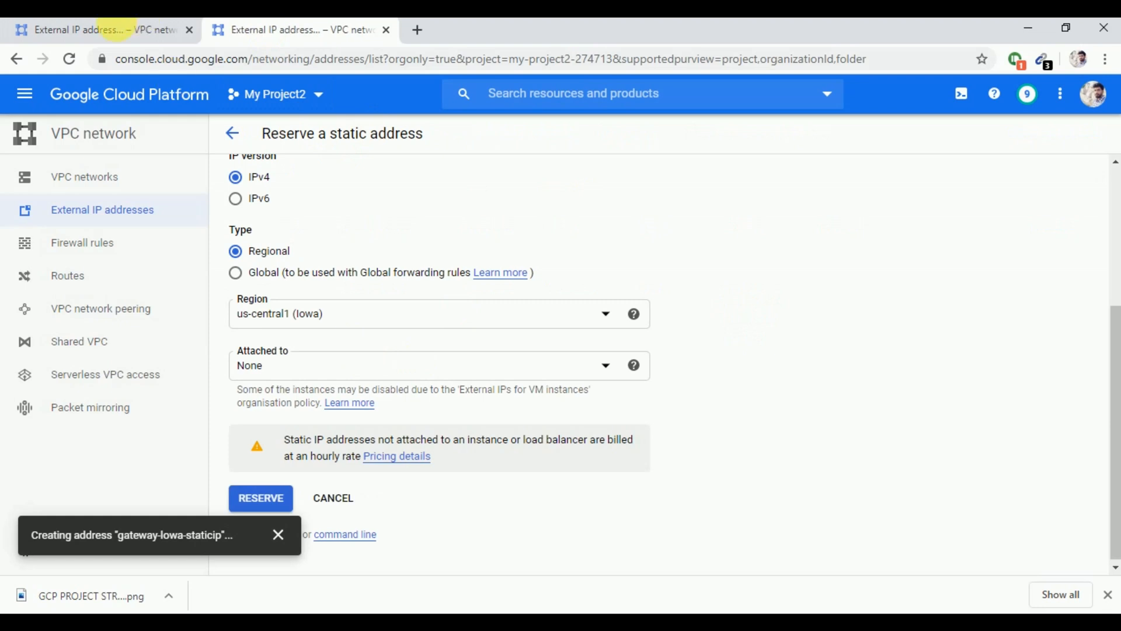
click(114, 28)
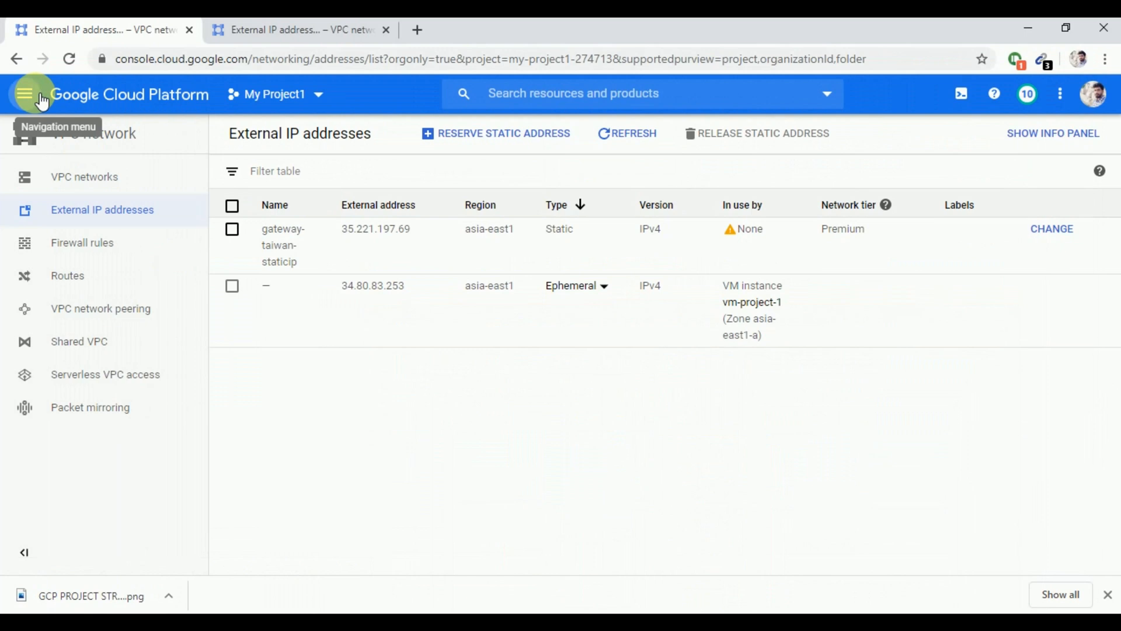
click(40, 97)
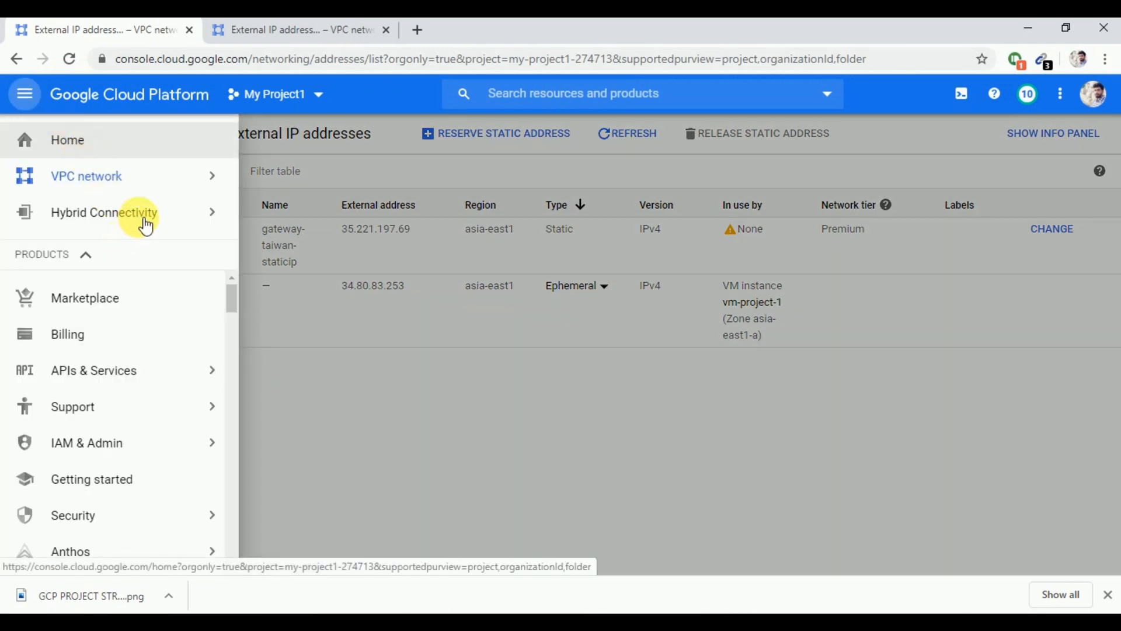
mouse_move(146, 224)
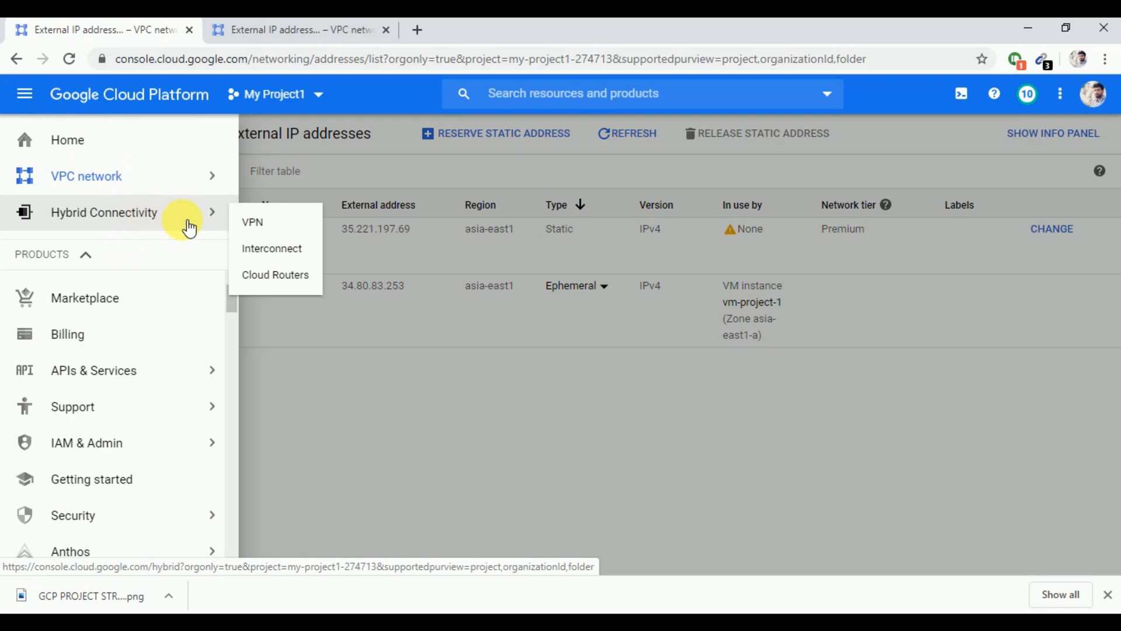
click(232, 306)
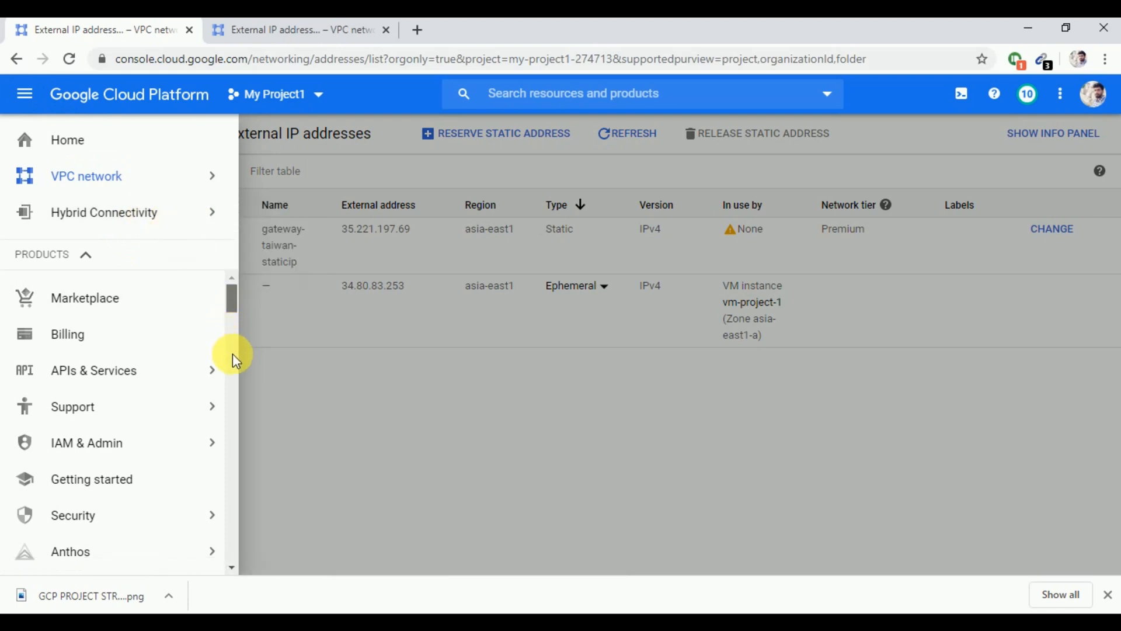
scroll(232, 354, down, 8)
scroll(232, 362, down, 5)
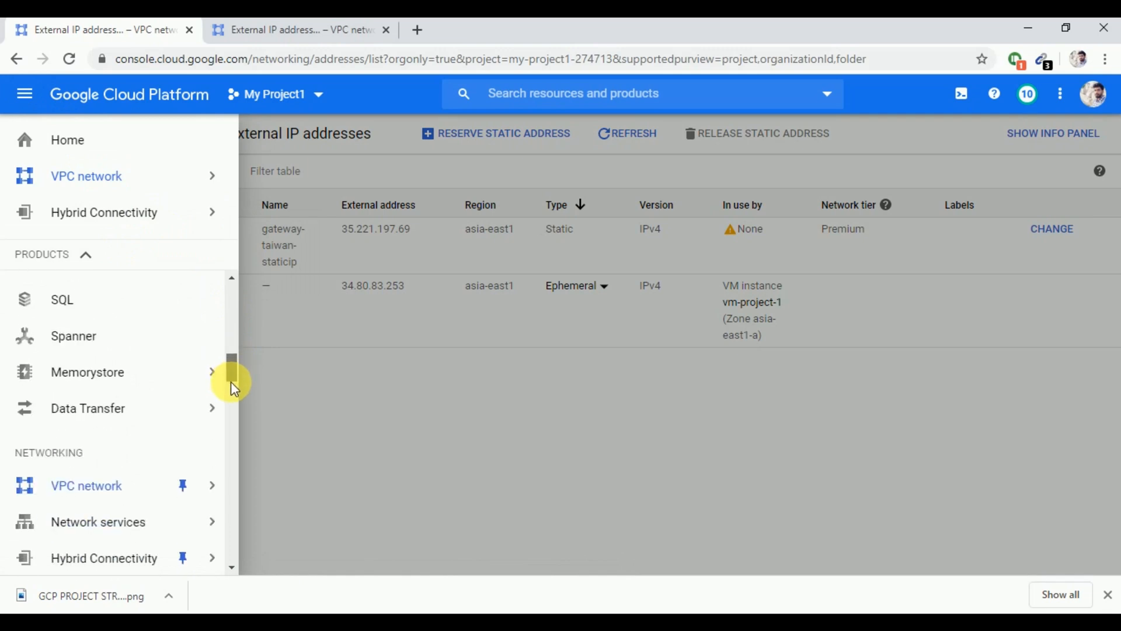
Go to Hybrid Connectivity > VPN in My Project1 and start a new VPN connection.
scroll(233, 385, down, 2)
mouse_move(168, 463)
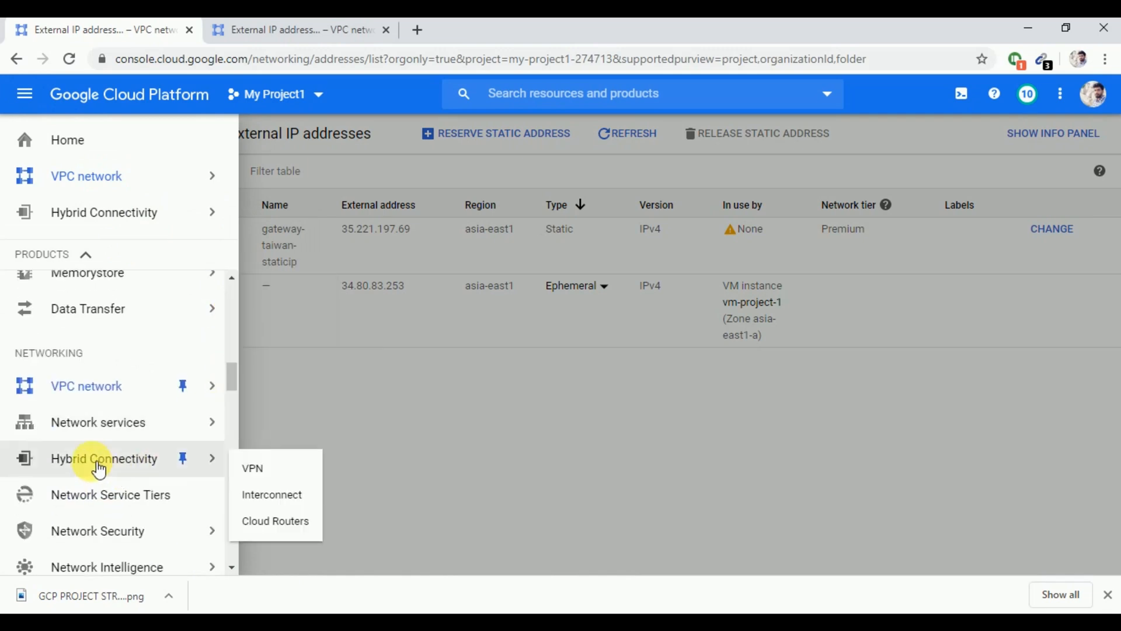
click(270, 476)
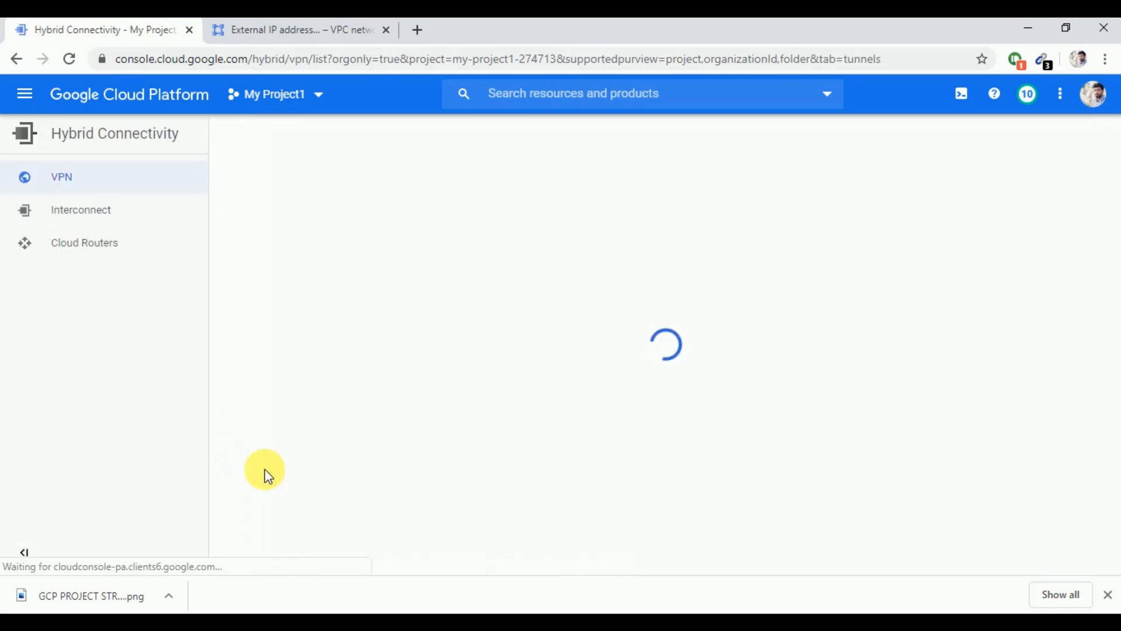
click(554, 382)
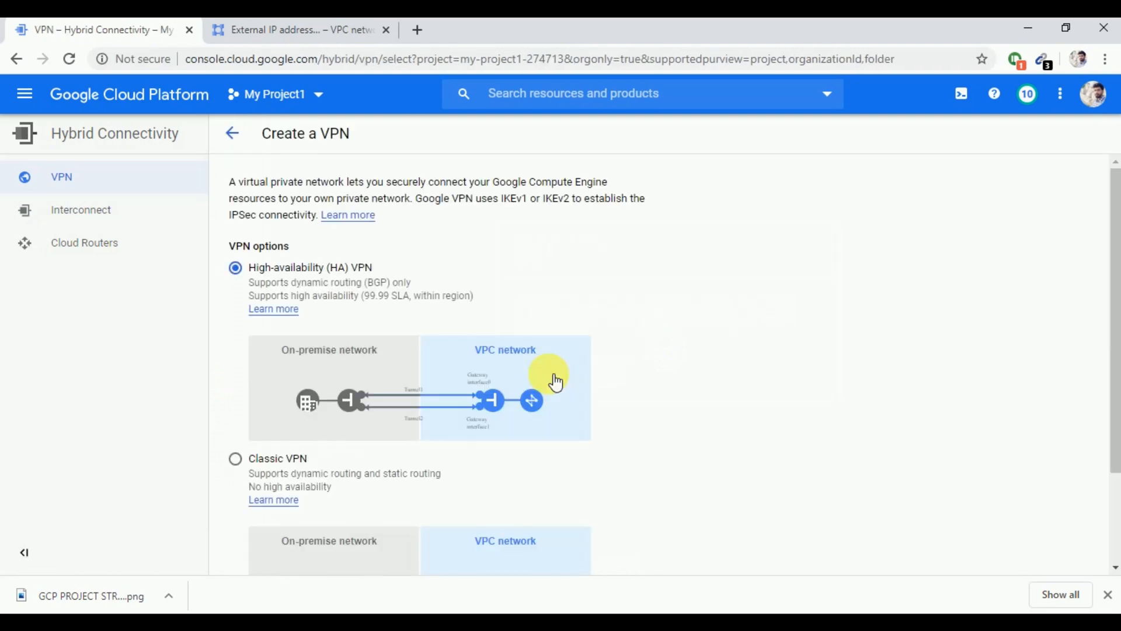
scroll(476, 280, down, 2)
scroll(476, 280, up, 2)
scroll(475, 280, down, 1)
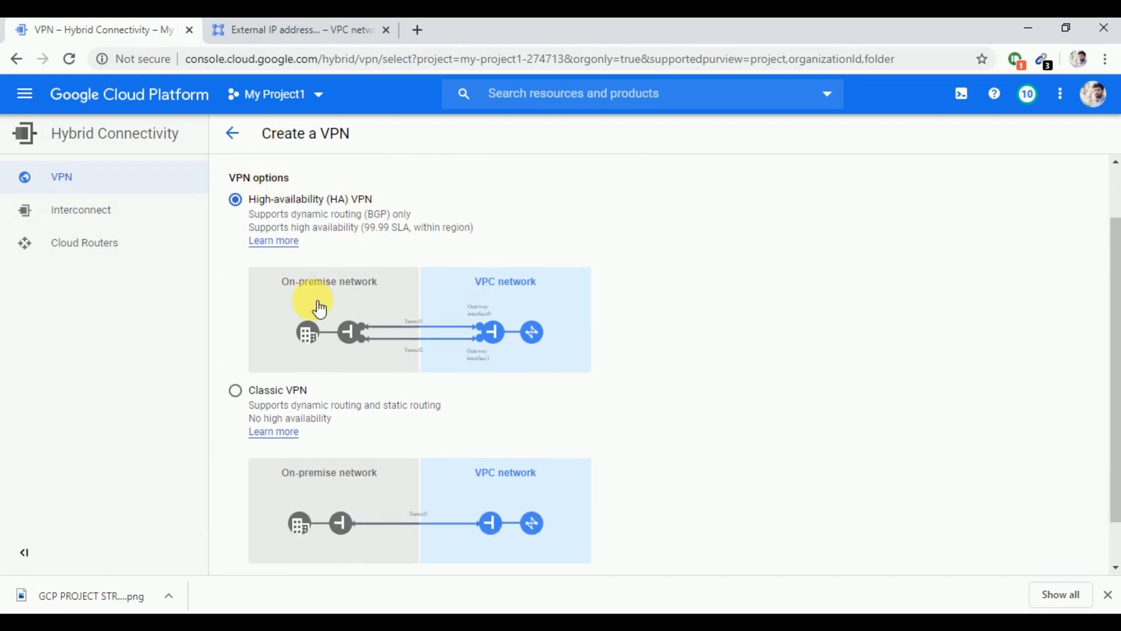
Switch the VPN option from High-availability (HA) VPN to Classic VPN and review the page.
click(311, 396)
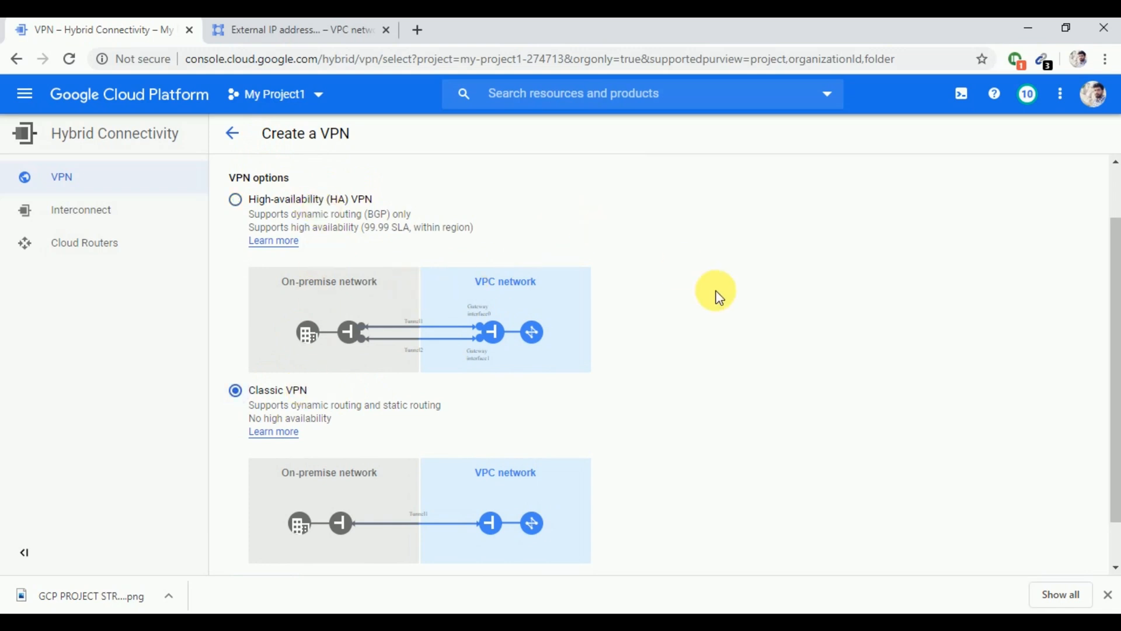
scroll(718, 296, down, 1)
scroll(719, 296, up, 1)
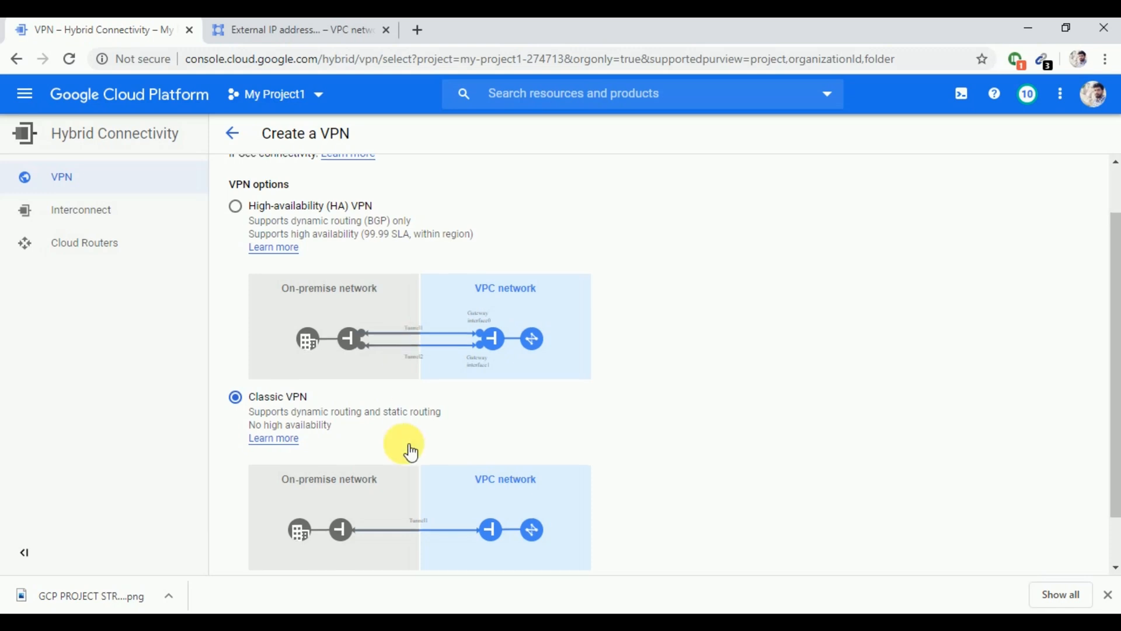
scroll(408, 445, down, 1)
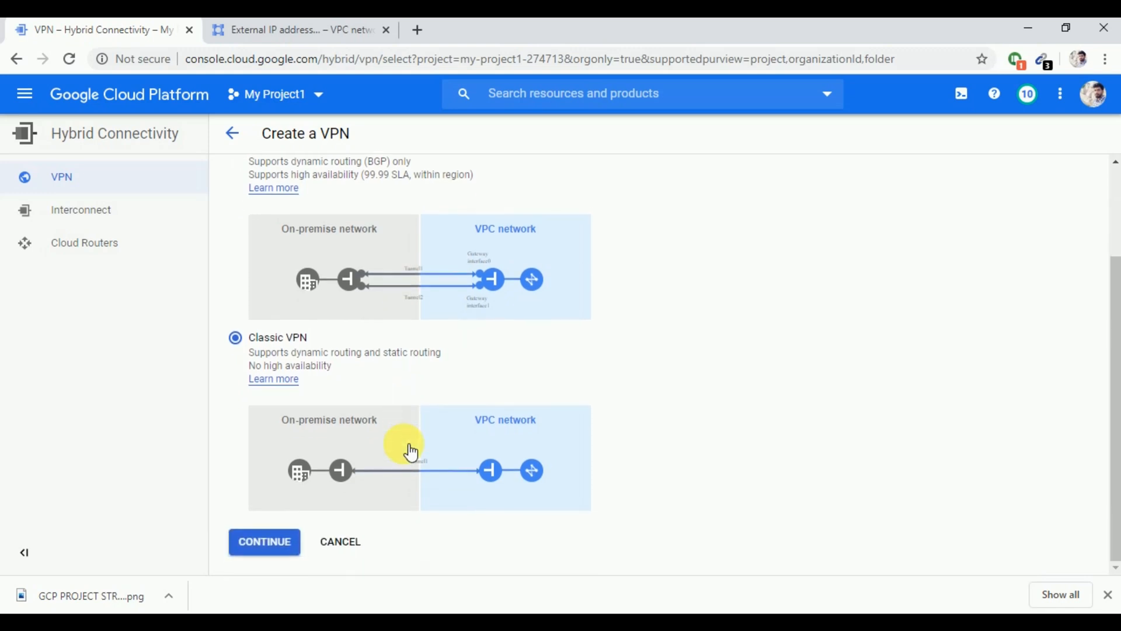
scroll(387, 368, up, 2)
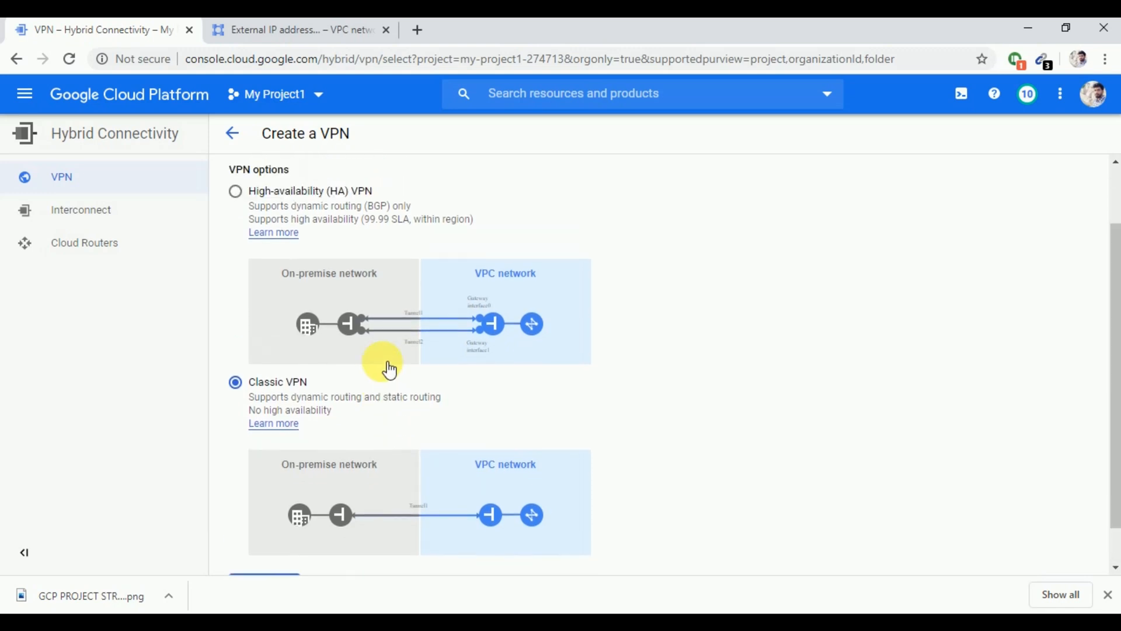
scroll(390, 369, down, 2)
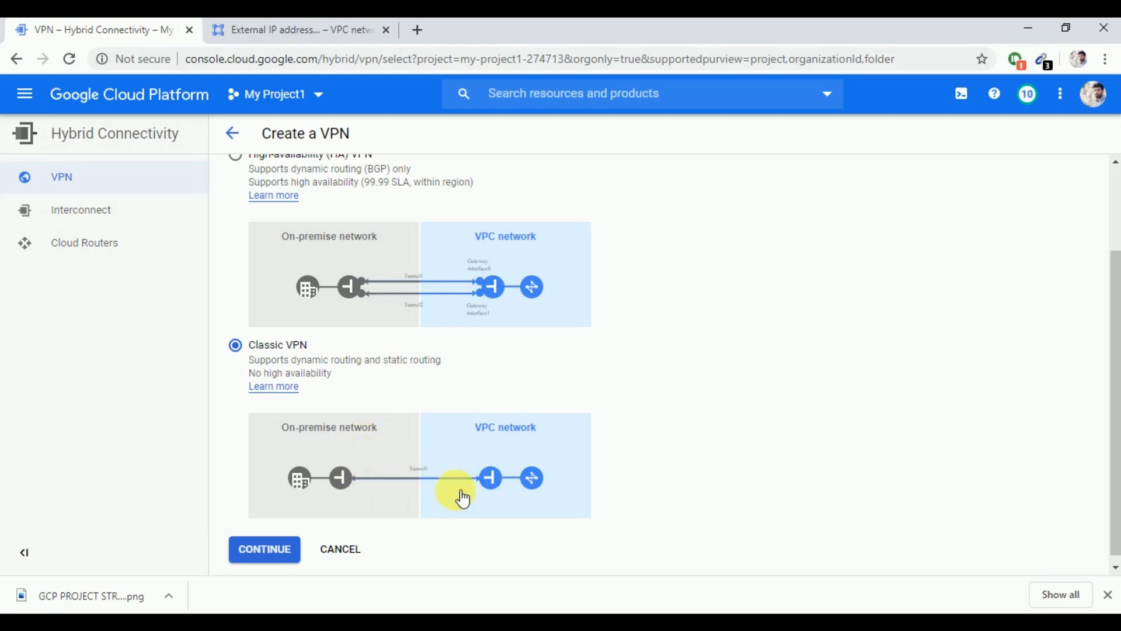
scroll(380, 356, up, 1)
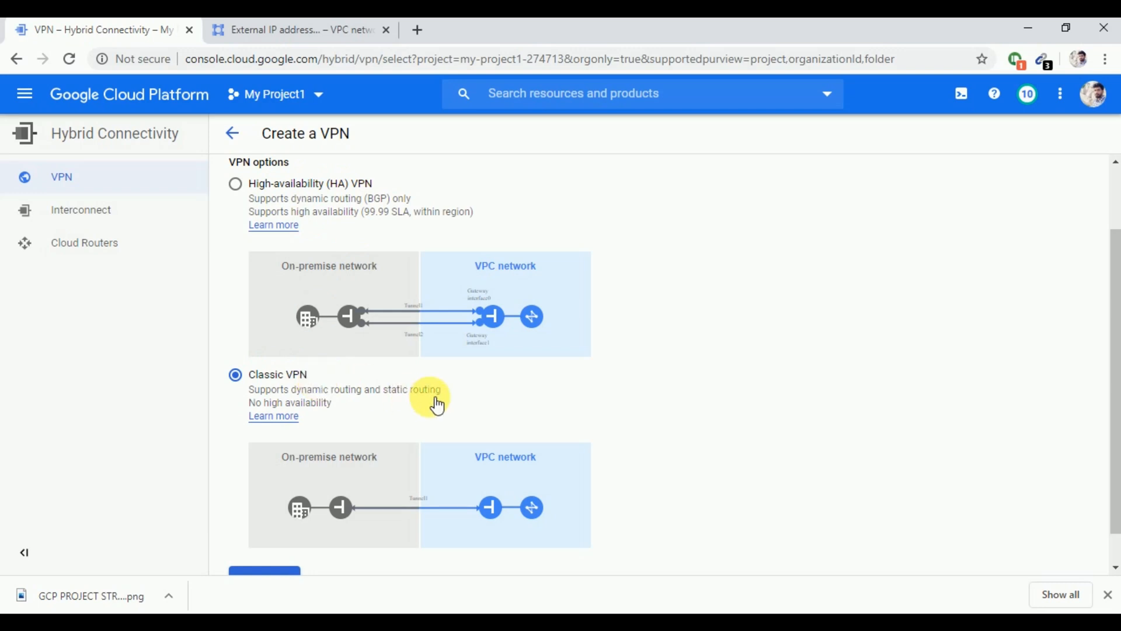
scroll(432, 400, down, 1)
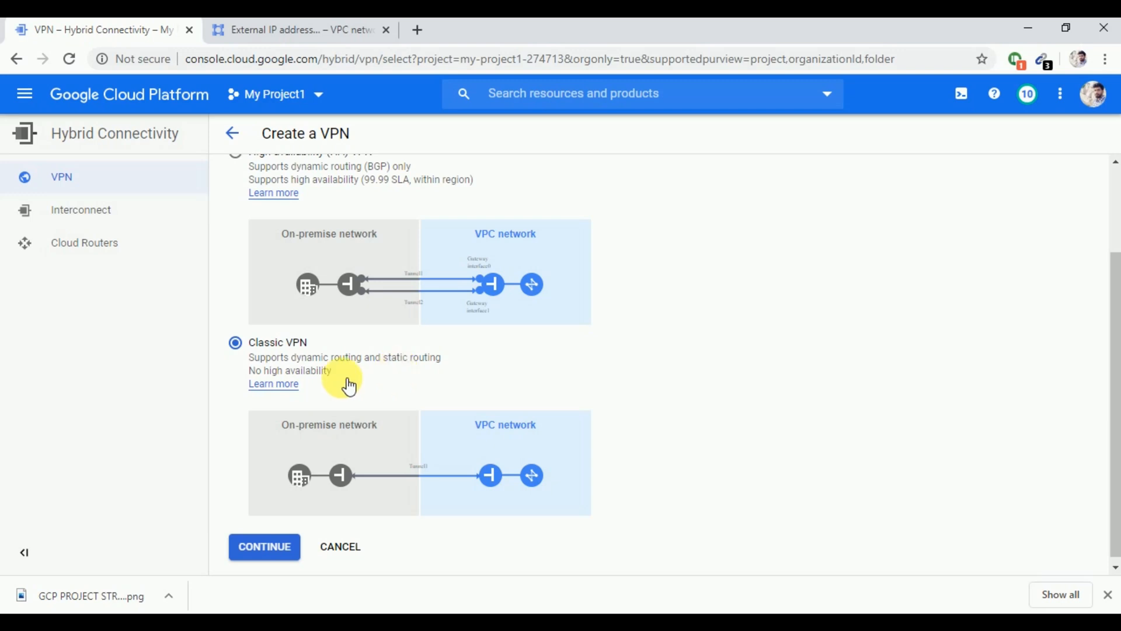
Continue to the Classic VPN connection form and clear the default gateway name vpn-1.
click(270, 547)
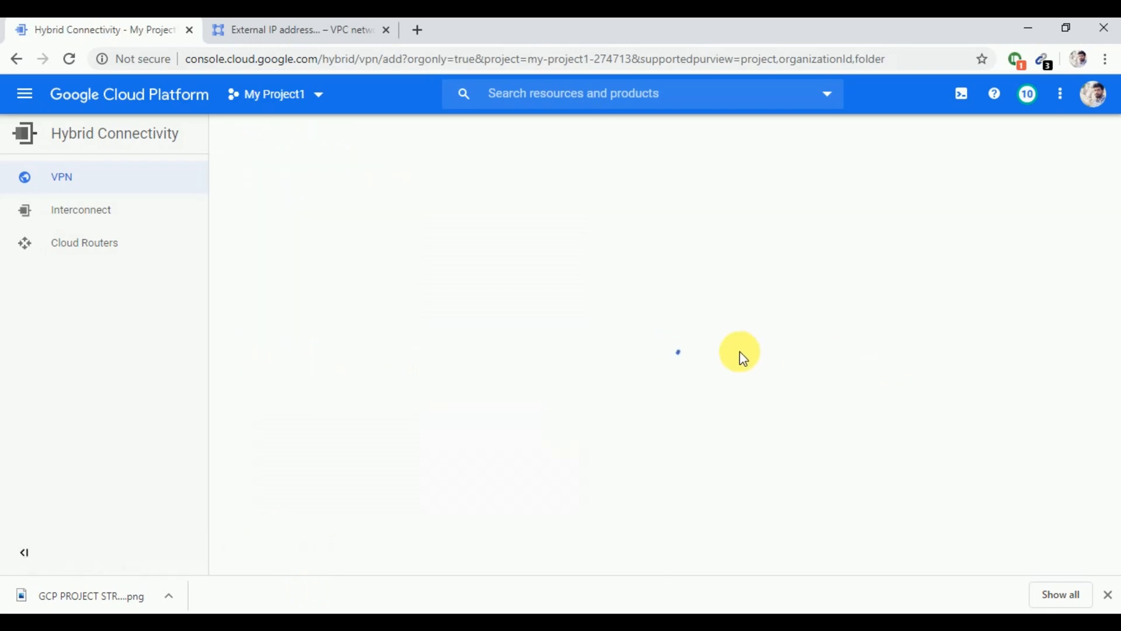
scroll(742, 357, up, 5)
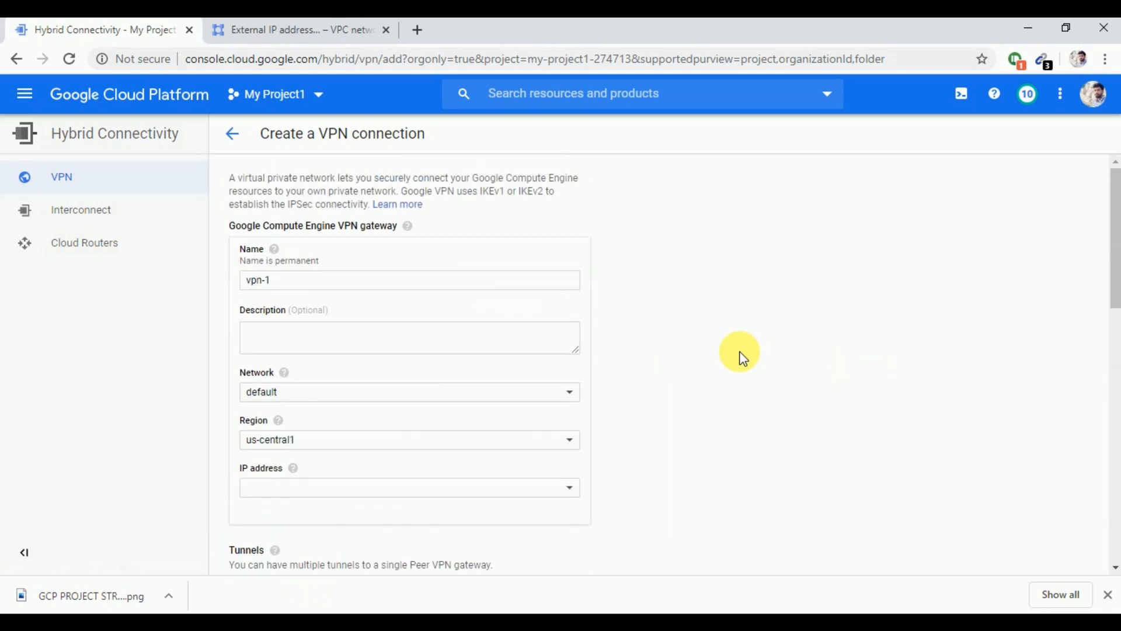
double_click(264, 282)
drag(264, 281, 243, 283)
key(BackSpace)
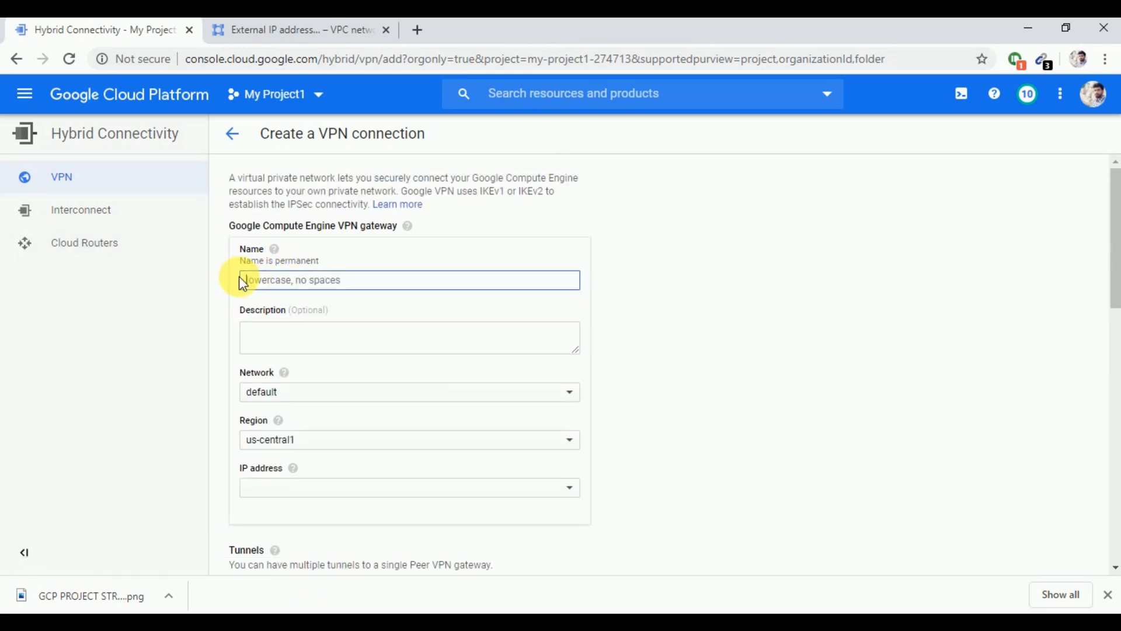
click(666, 430)
Enter vpn-gateway-taiwan as the VPN gateway name.
key(alt+Tab)
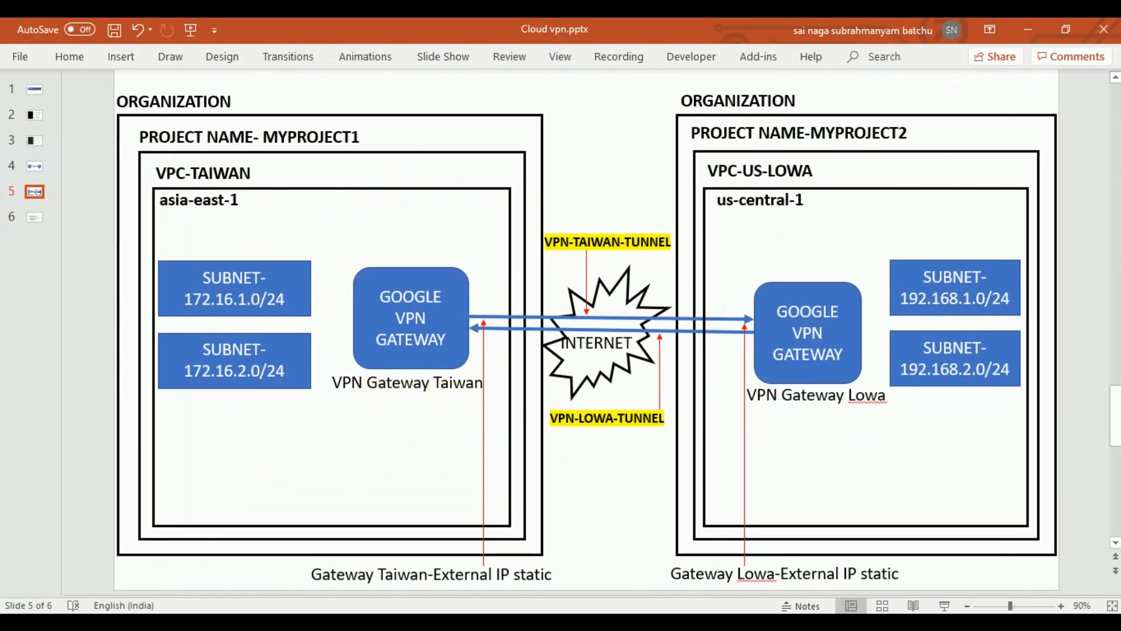
key(alt+Tab)
click(312, 285)
click(313, 286)
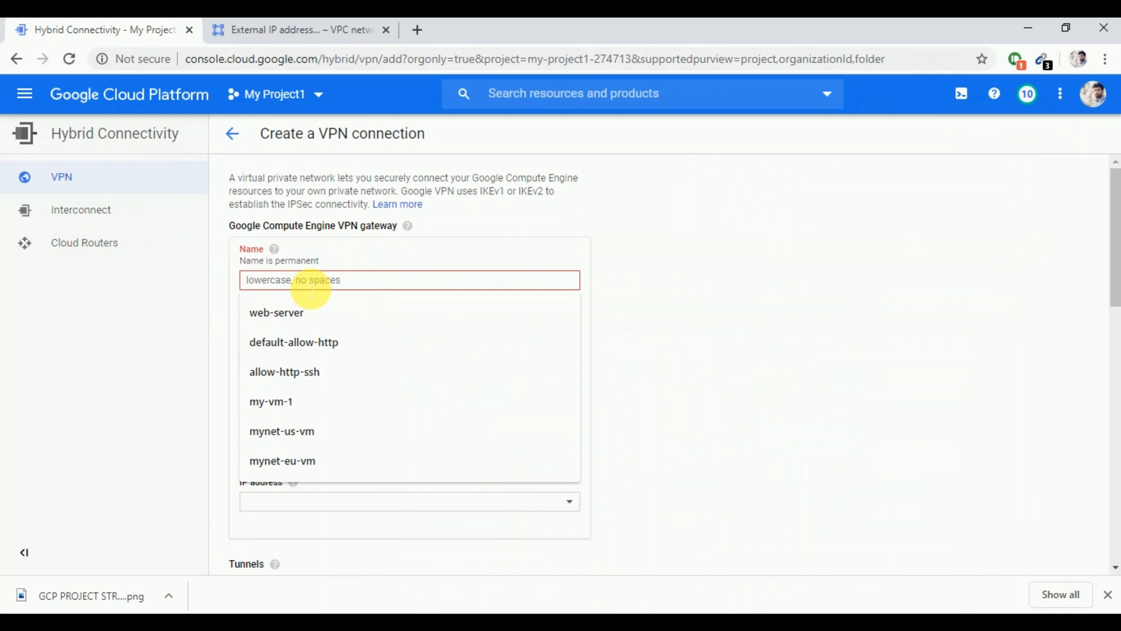
text(vpn-)
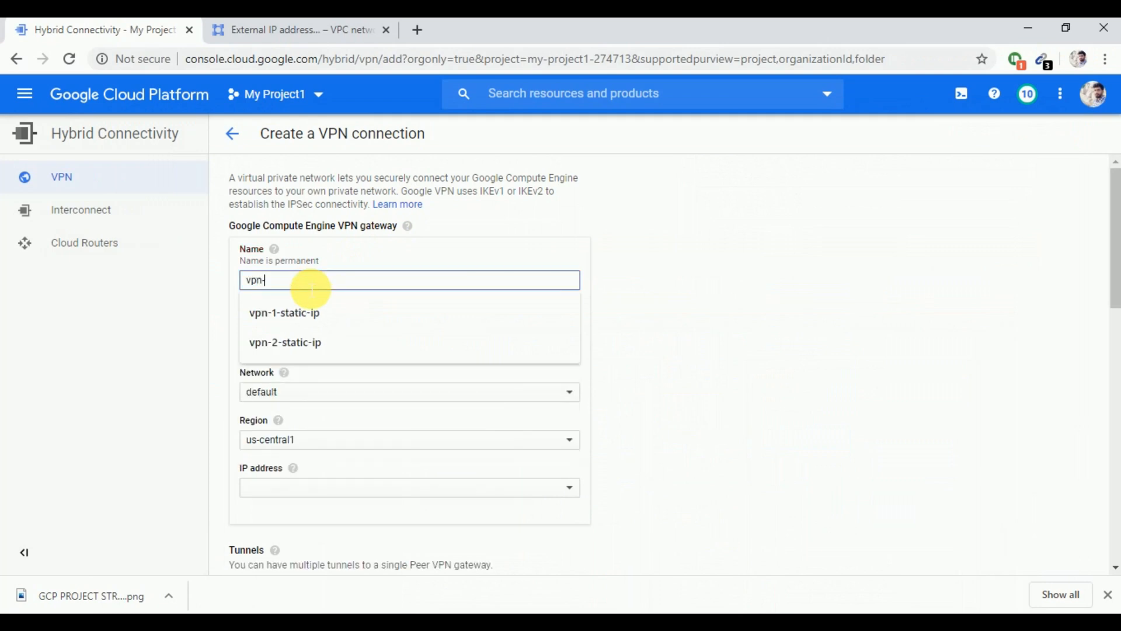
text(gateway-)
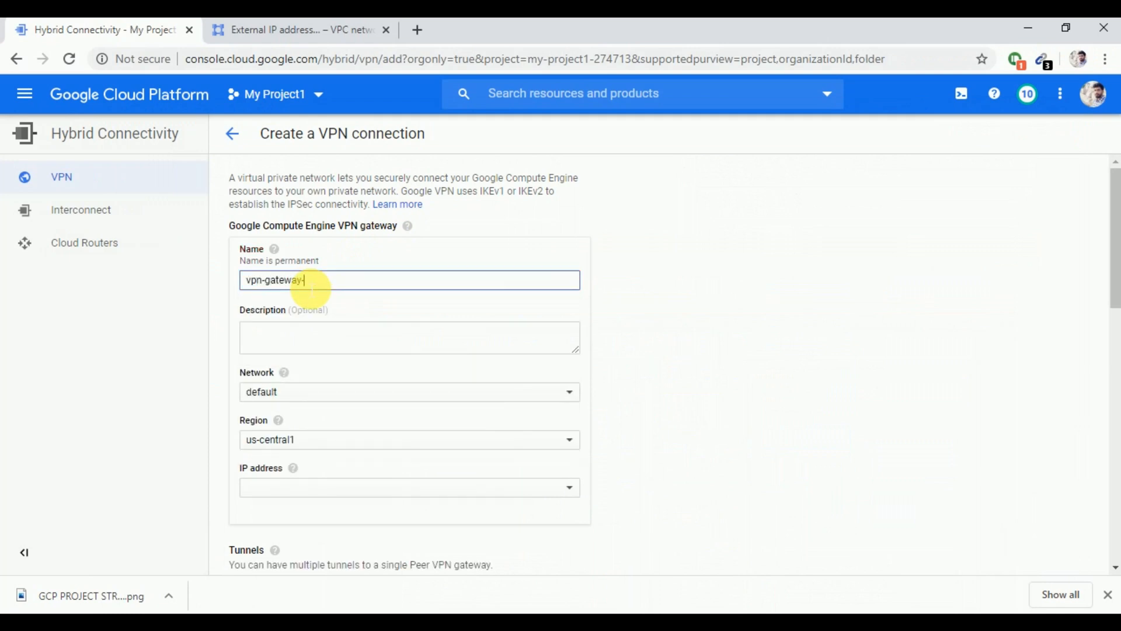
text(taiwan)
click(650, 366)
Put the VPN gateway on the vpc-taiwan network.
scroll(650, 366, down, 2)
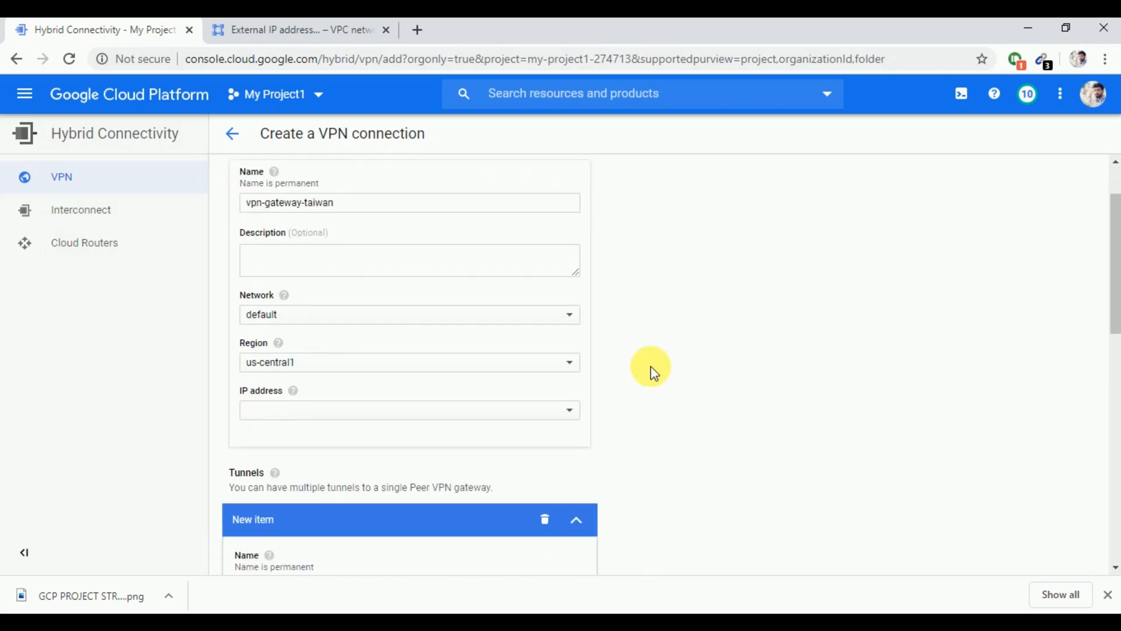
scroll(642, 359, up, 2)
click(517, 383)
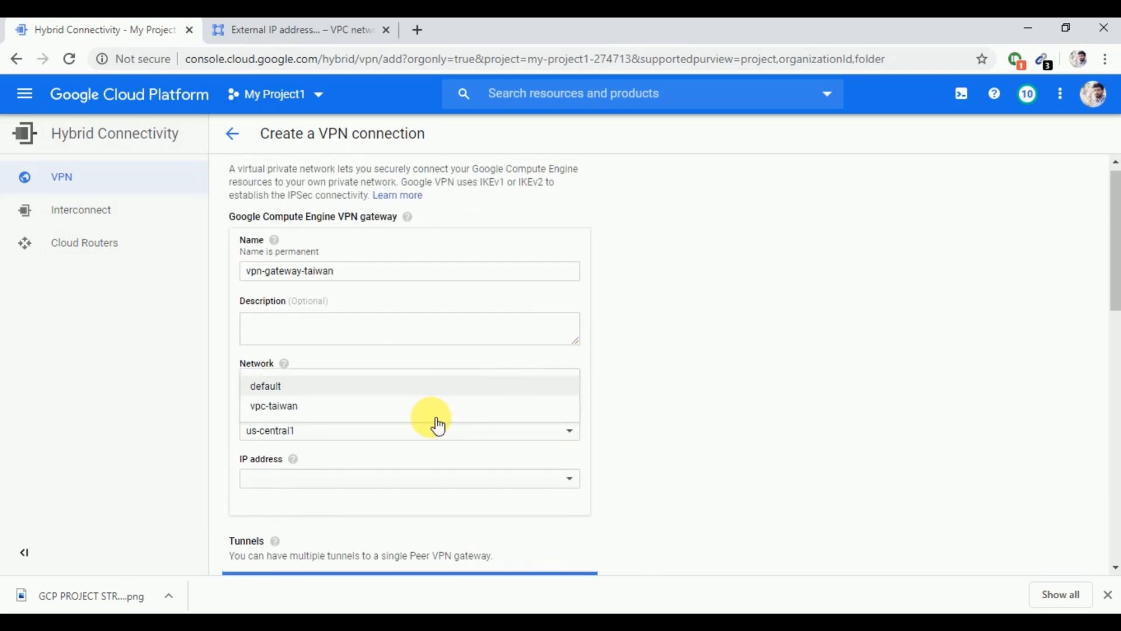
click(408, 408)
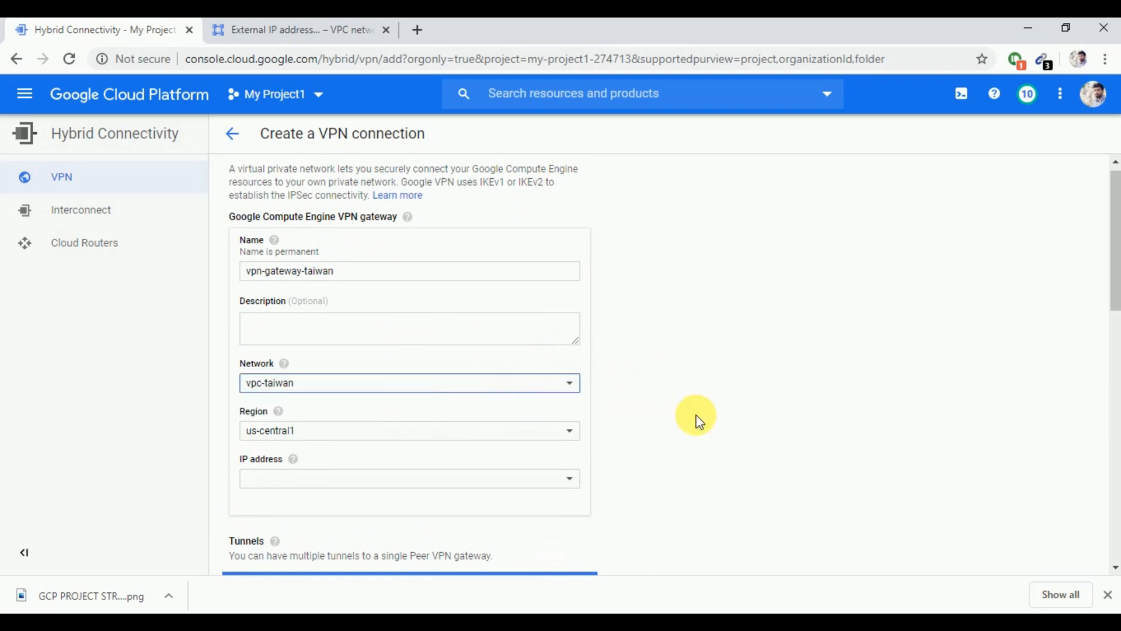
Change the gateway region from us-central1 to asia-east1.
scroll(697, 420, down, 3)
scroll(521, 346, up, 1)
scroll(464, 349, up, 2)
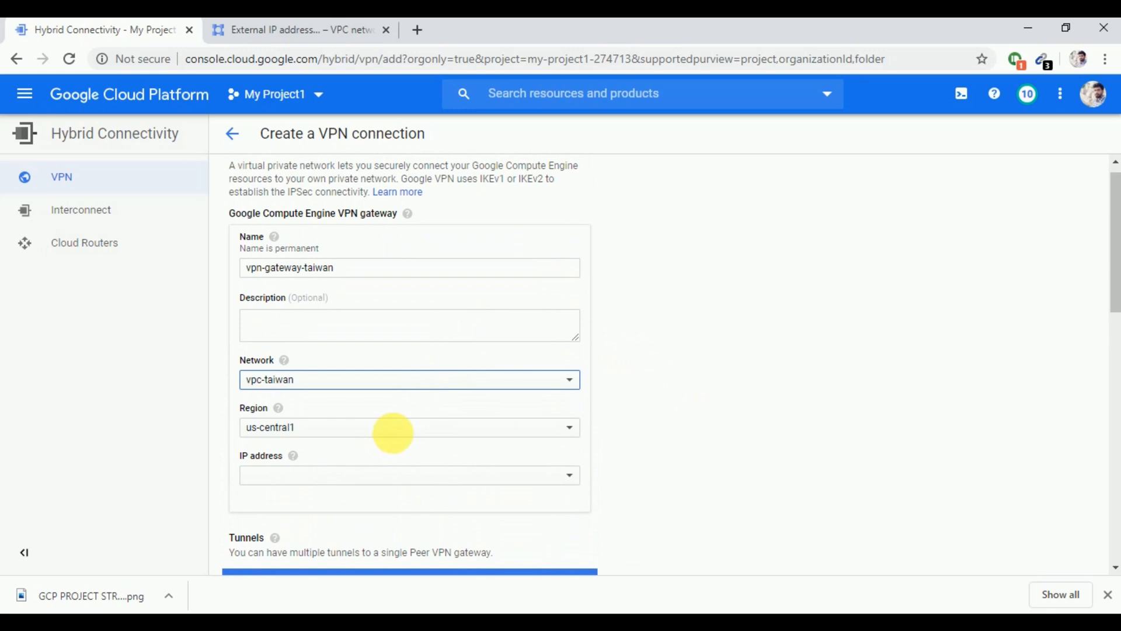
click(393, 432)
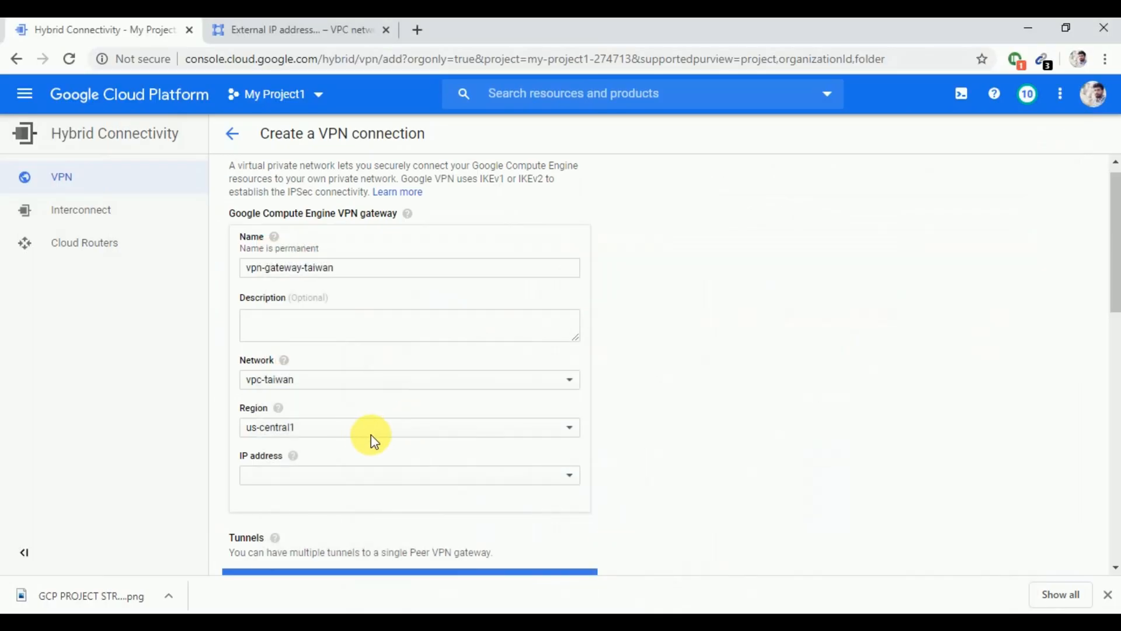
click(370, 432)
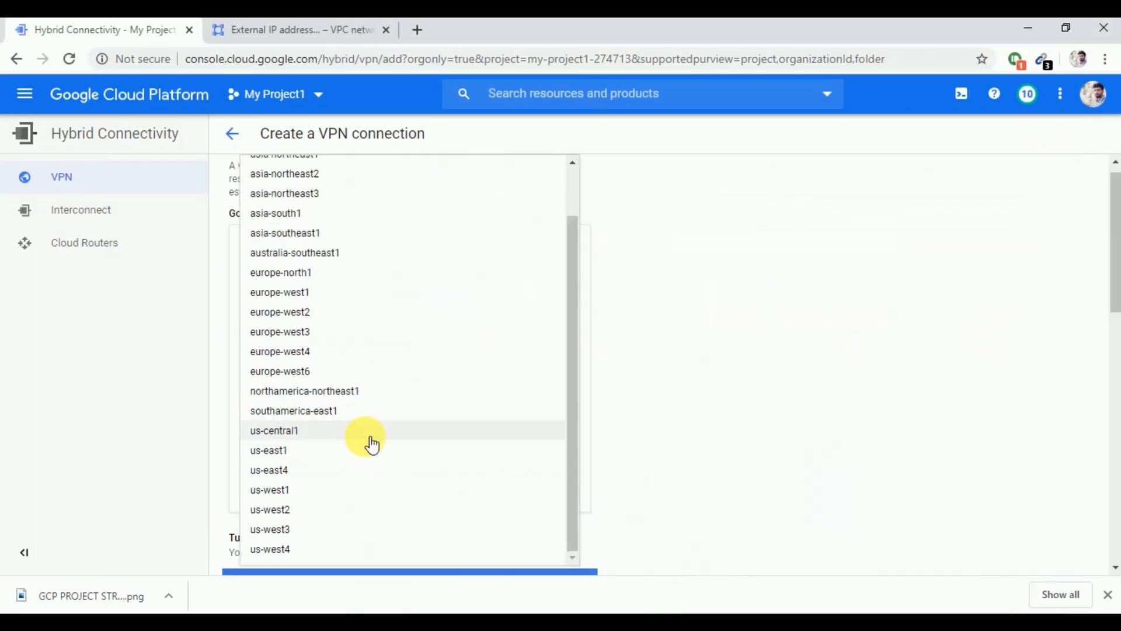
click(371, 432)
scroll(367, 442, down, 10)
scroll(366, 435, up, 10)
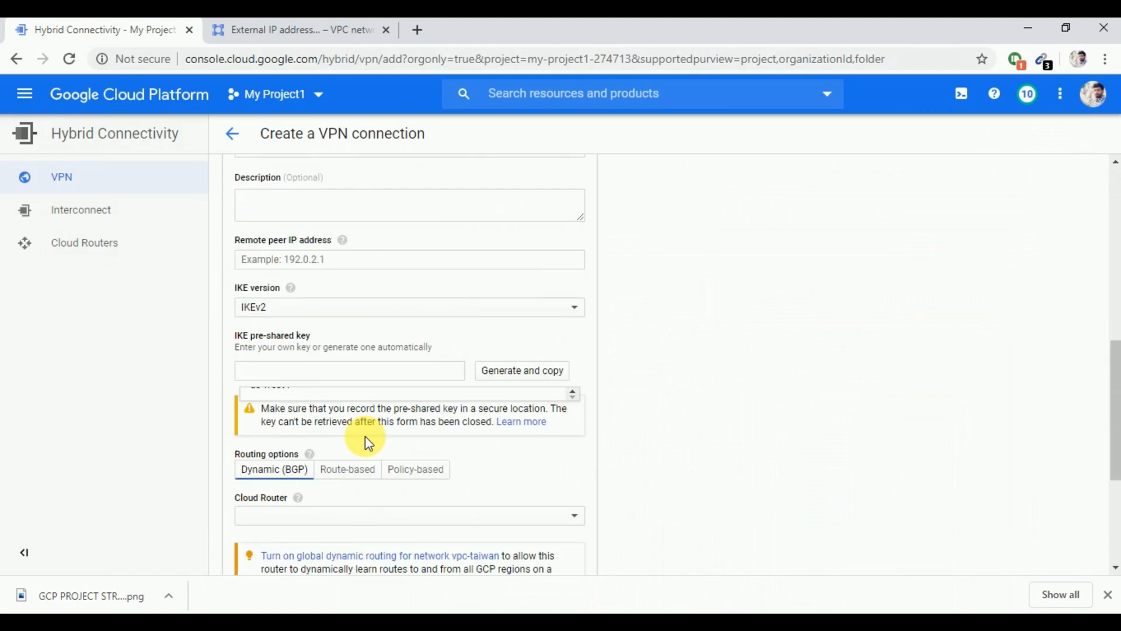
click(366, 435)
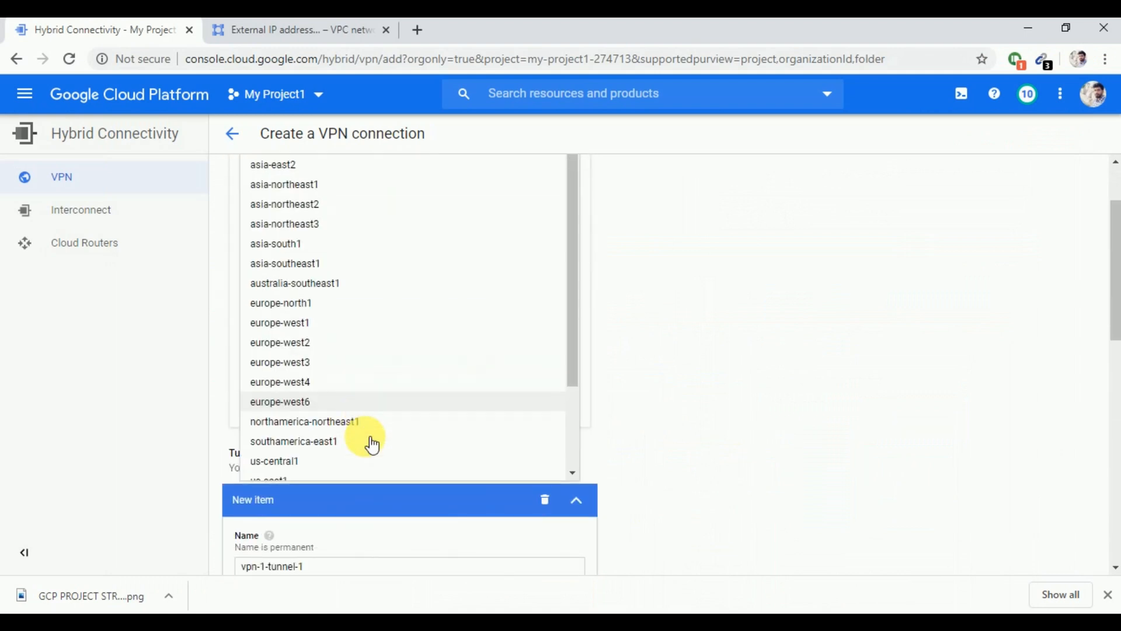
scroll(378, 390, up, 1)
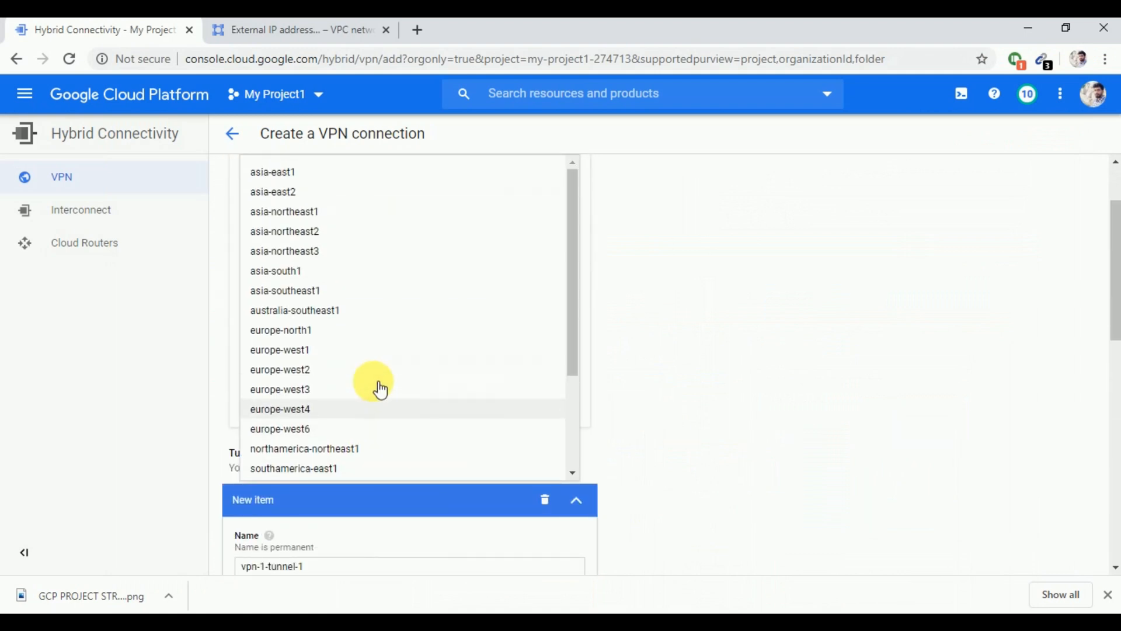
click(296, 175)
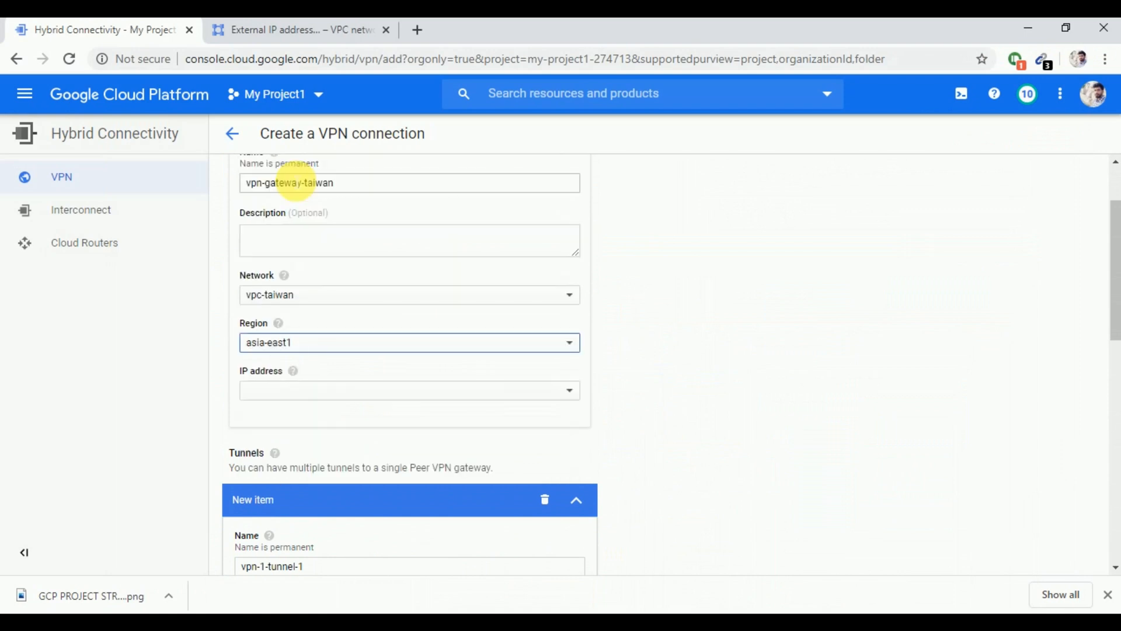
Assign gateway-taiwan-staticip (35.221.197.69) as the gateway's IP address.
click(529, 390)
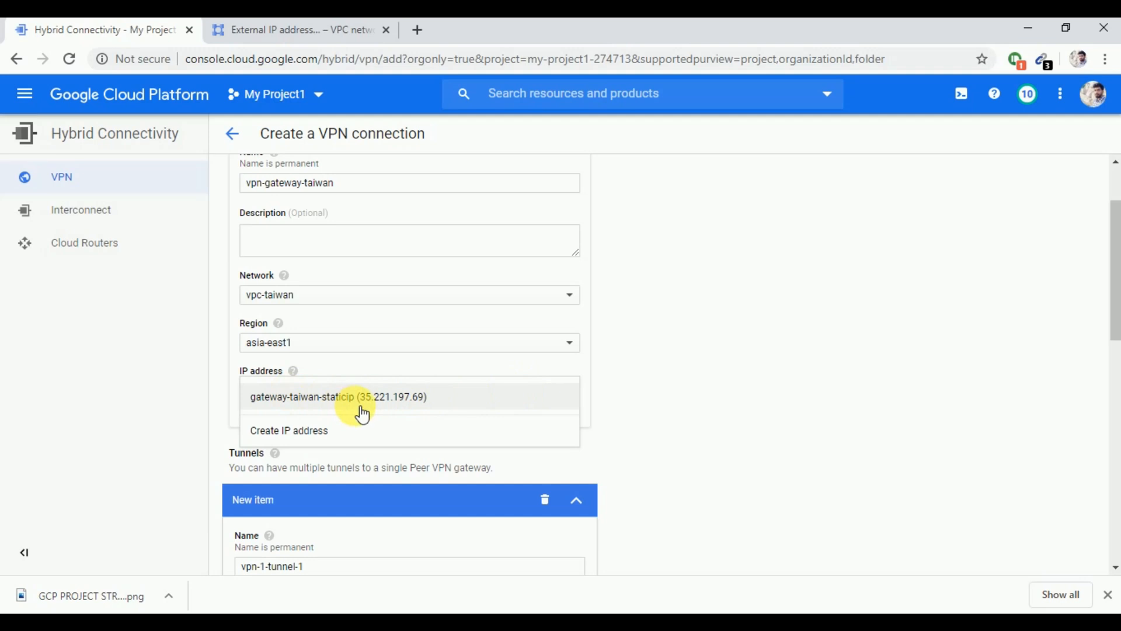
click(390, 397)
scroll(670, 361, up, 2)
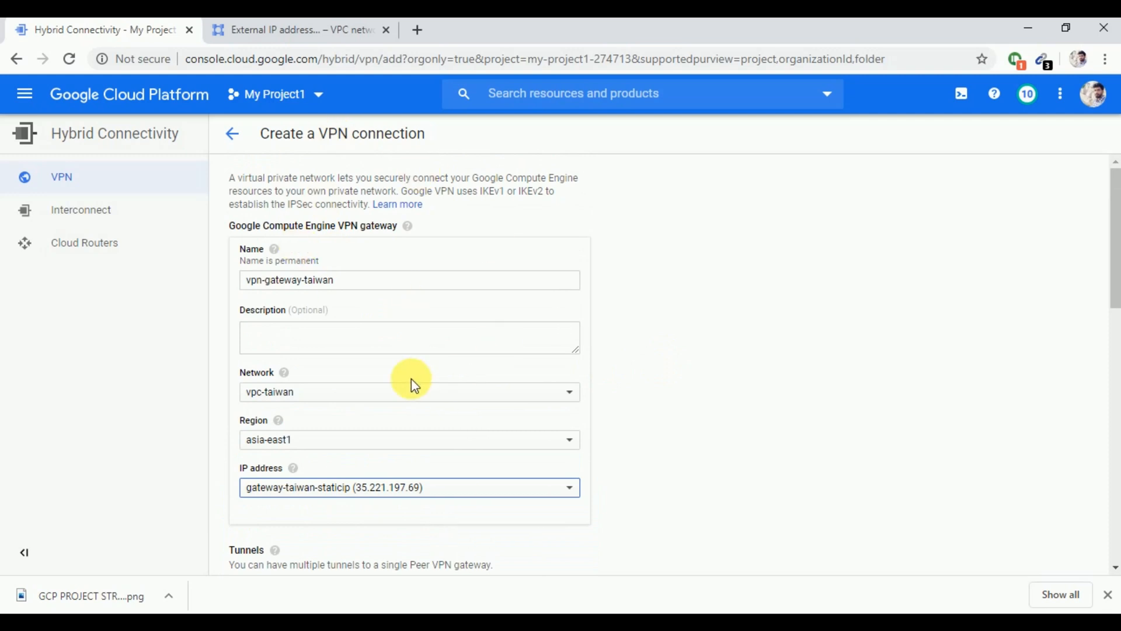
key(alt+Tab)
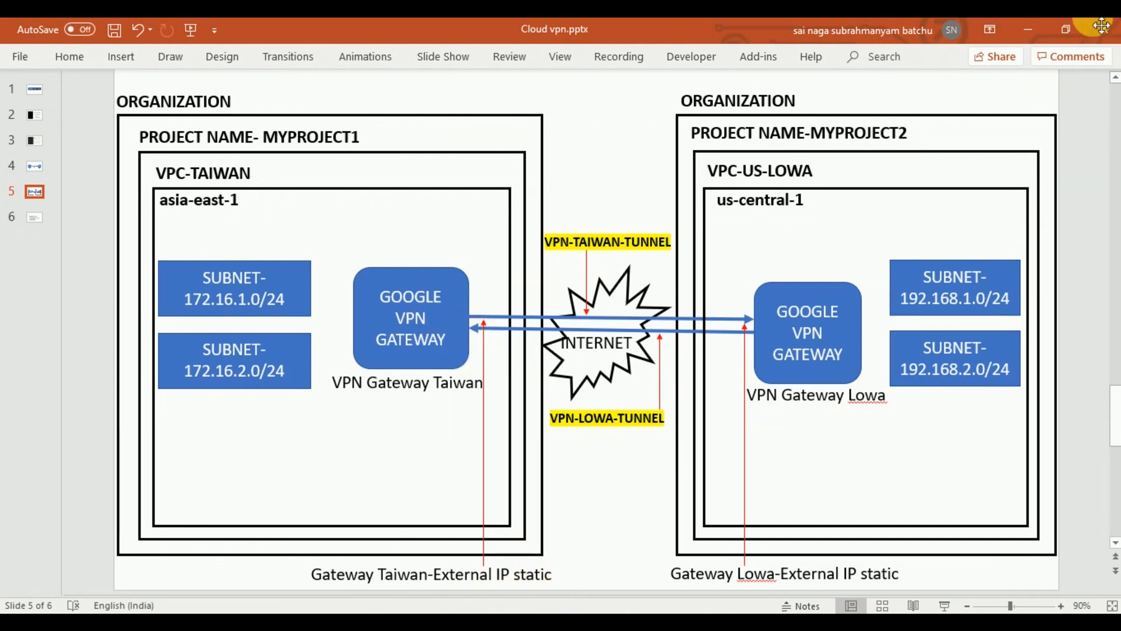
click(1032, 27)
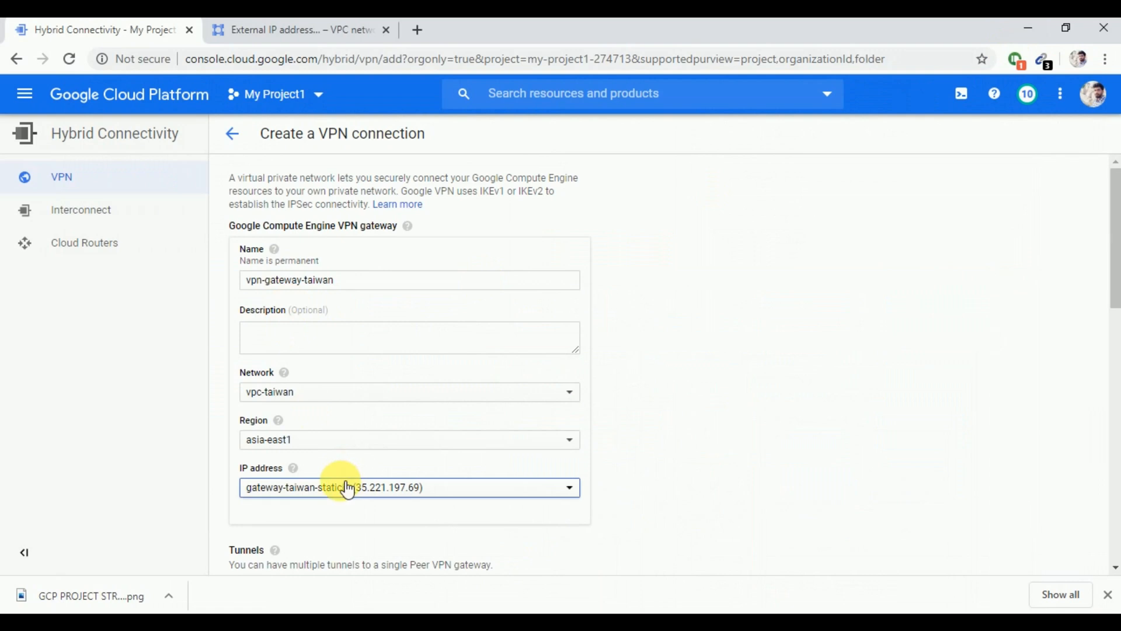
After checking the VPN diagram, replace tunnel name vpn-1-tunnel-1 with vpn-taiwan-tunnel-1.
scroll(468, 432, down, 5)
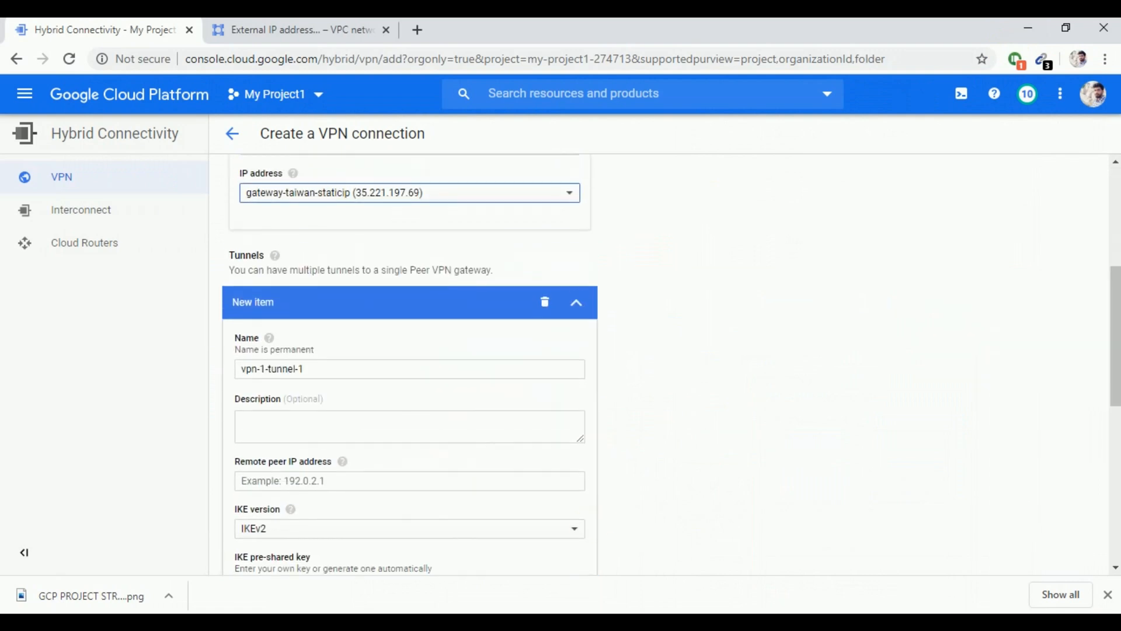
key(alt+Tab)
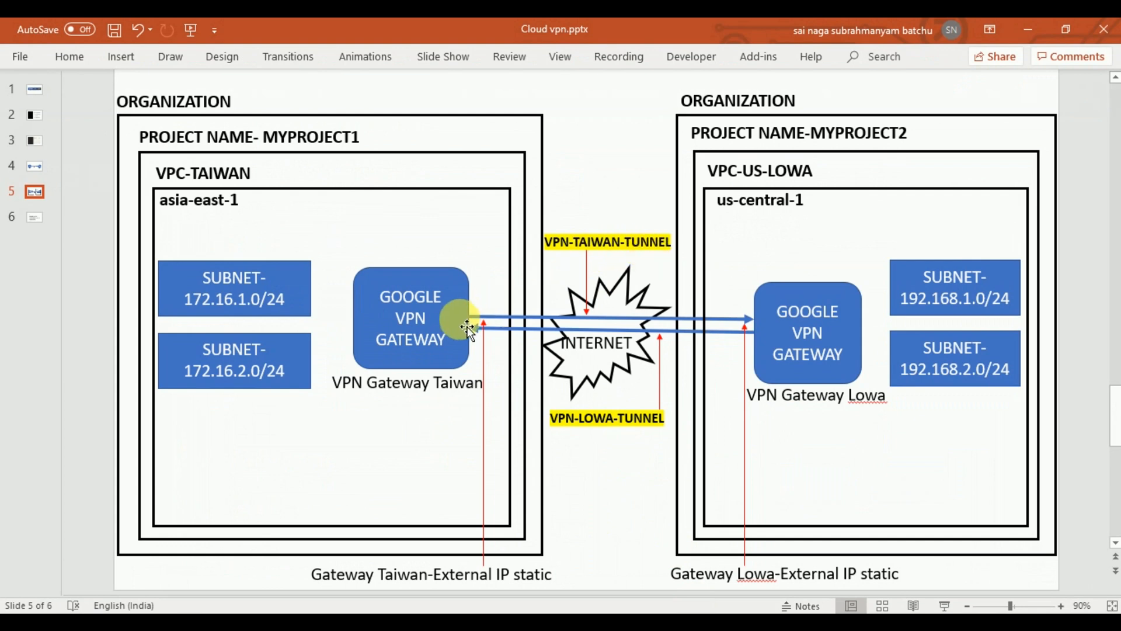
click(1030, 33)
click(317, 373)
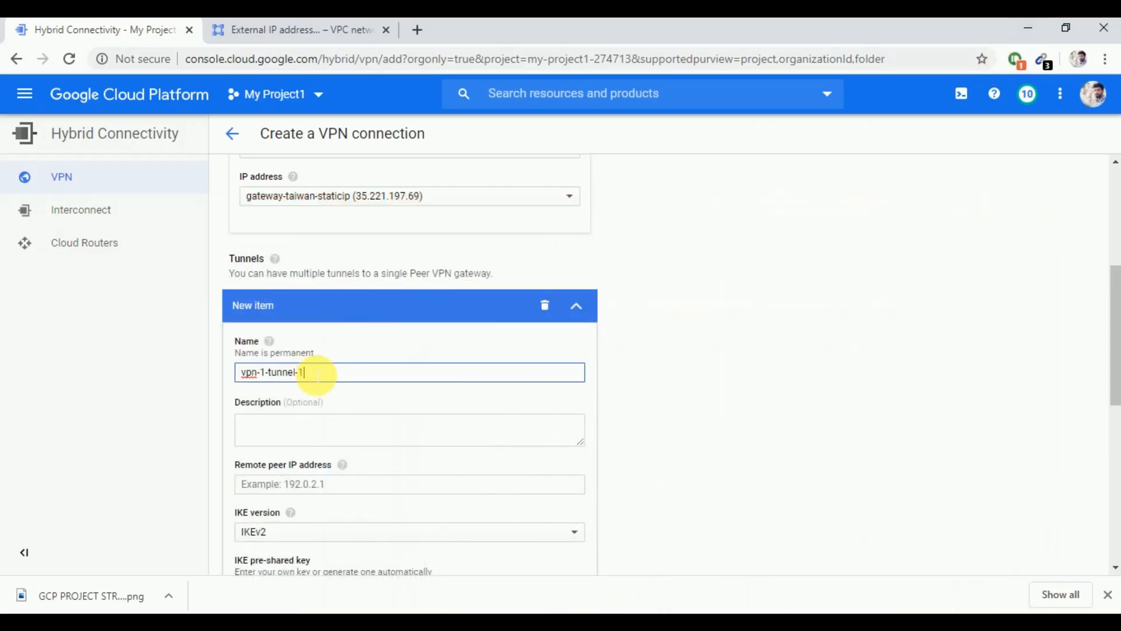
key(BackSpace)
key(BackSpace)
key(BackSpace)
key(BackSpace)
key(BackSpace)
key(BackSpace)
key(BackSpace)
key(BackSpace)
key(BackSpace)
key(BackSpace)
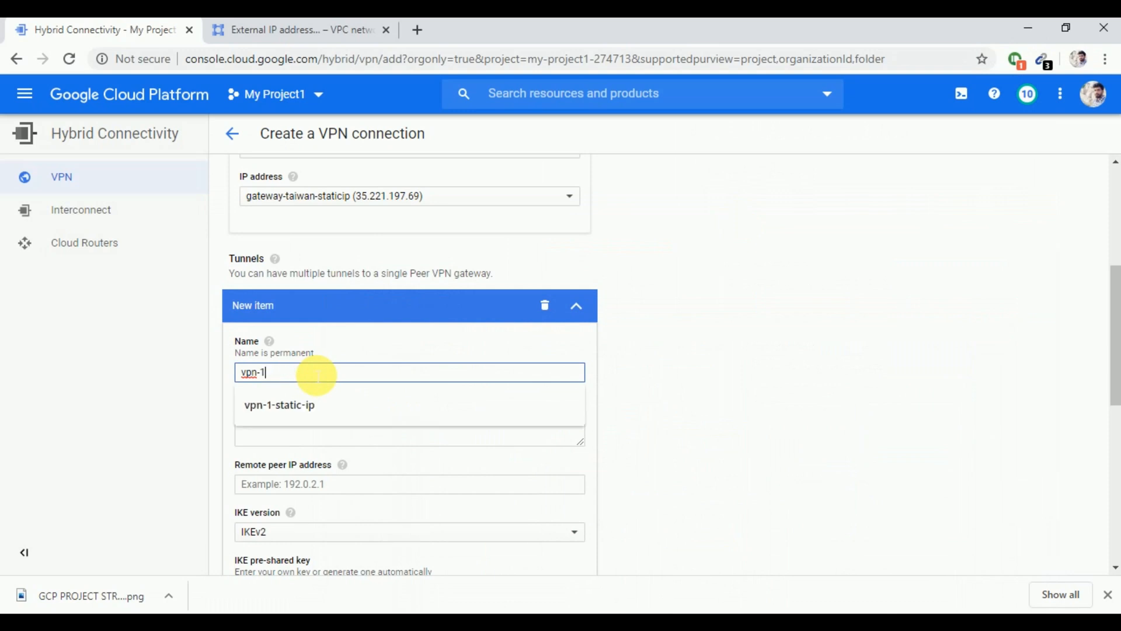
text(ta)
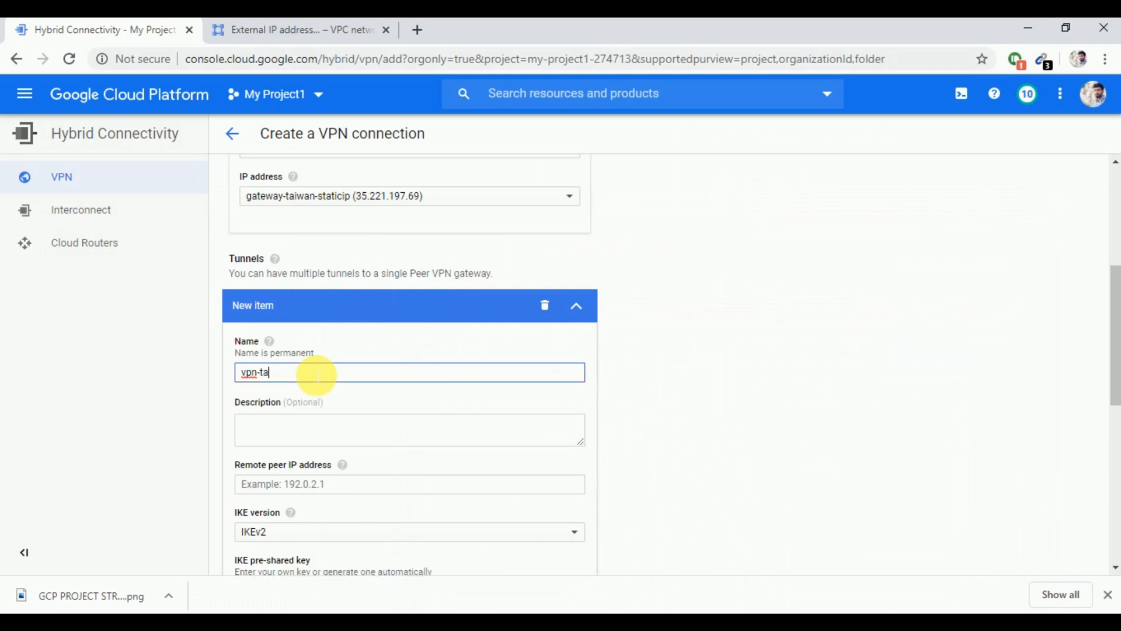
text(iwan-)
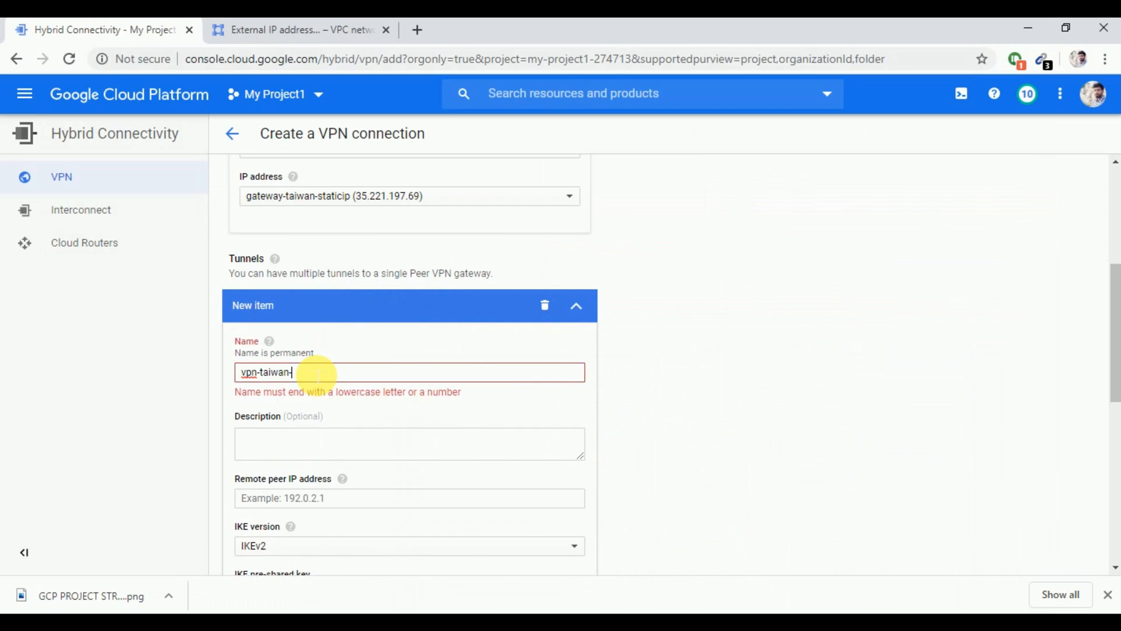
text(tunnel)
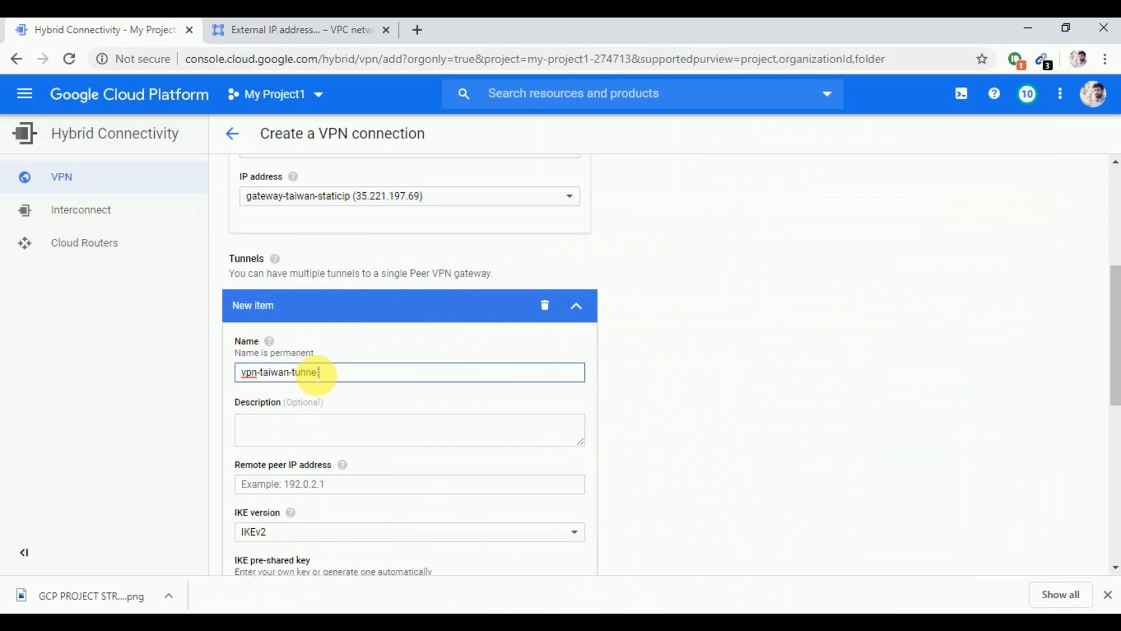
text(-)
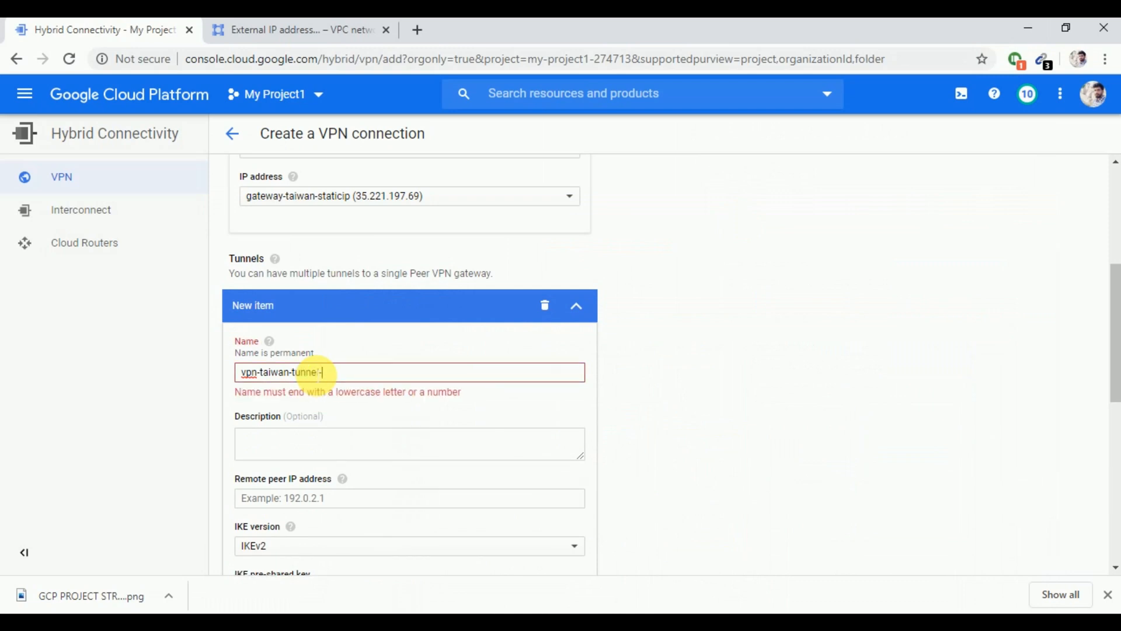
key(BackSpace)
text(-1)
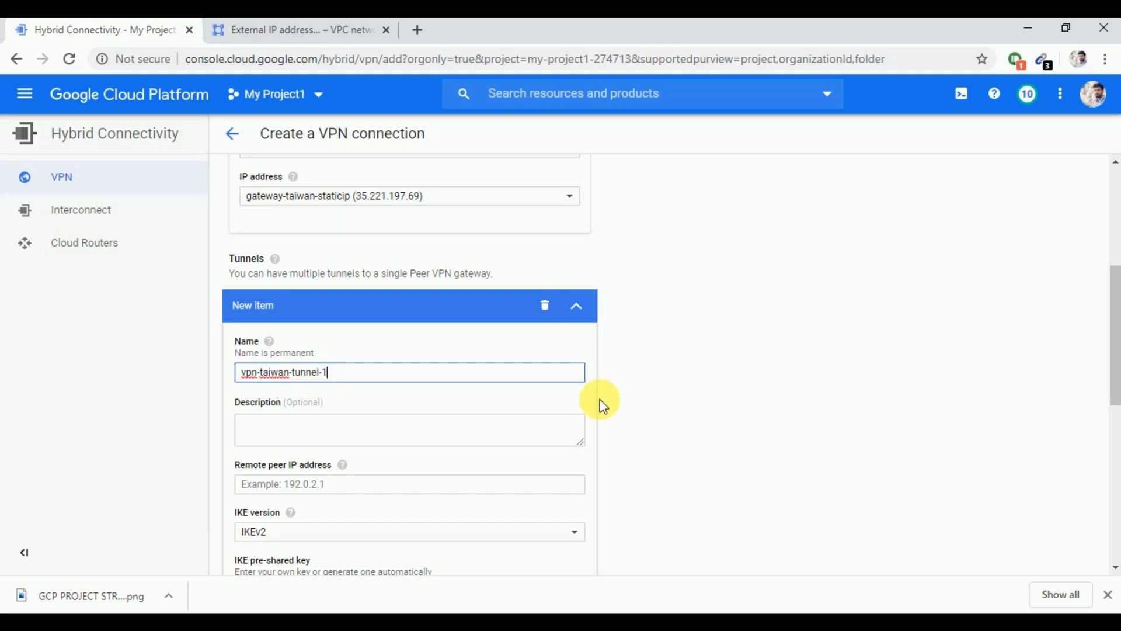
click(719, 421)
scroll(719, 420, down, 3)
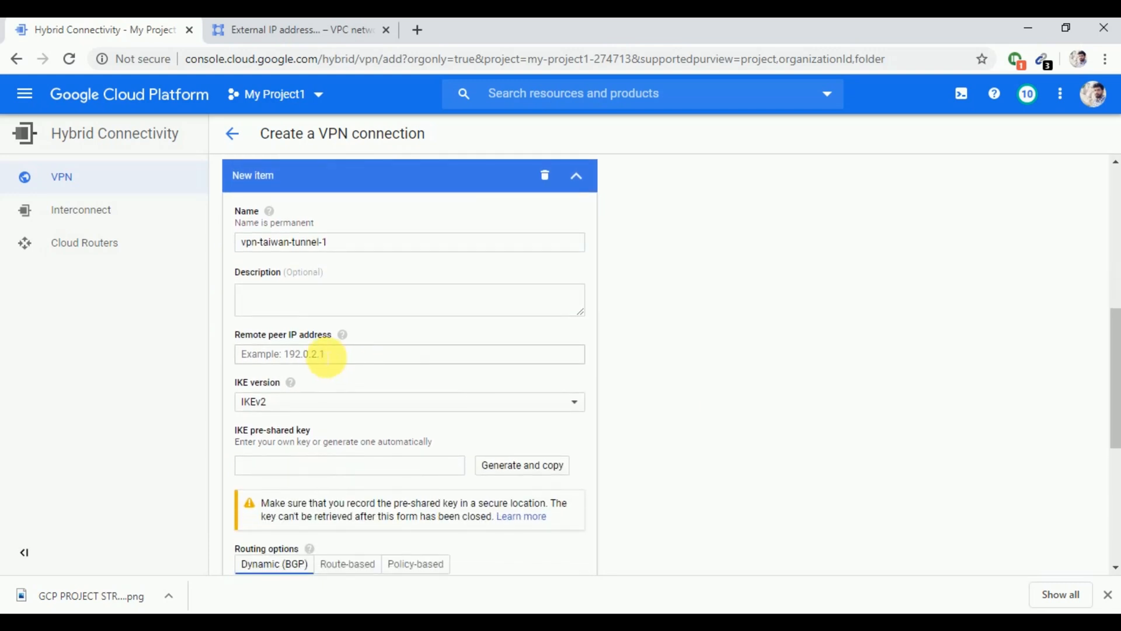
Copy My Project2's gateway-lowa-staticip address and paste 35.192.135.43 as the remote peer IP.
click(304, 355)
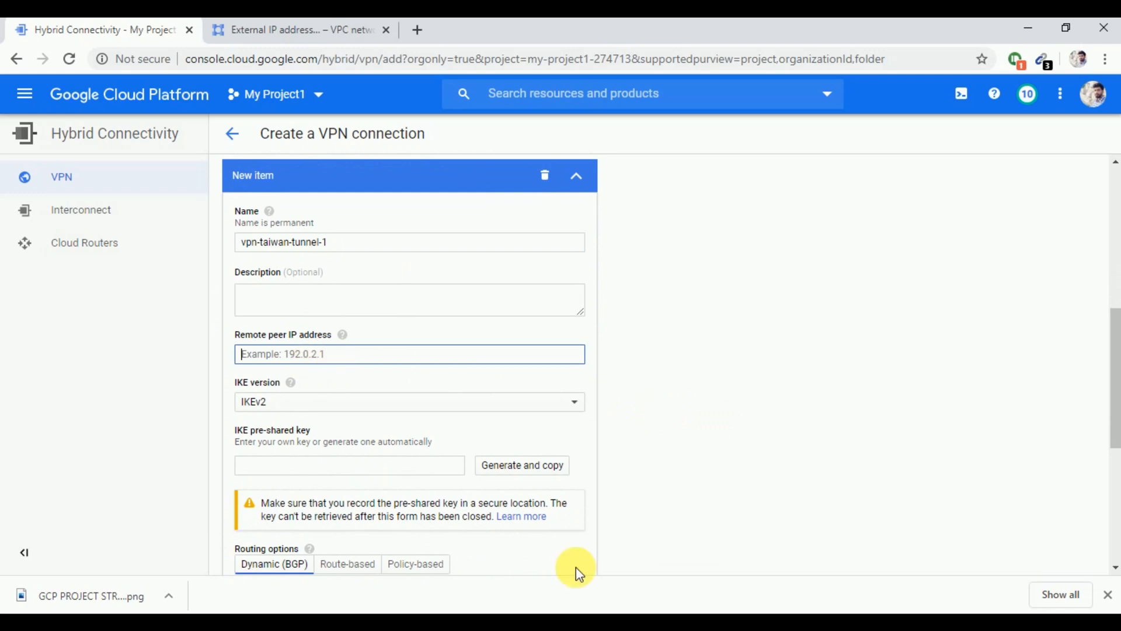
click(704, 616)
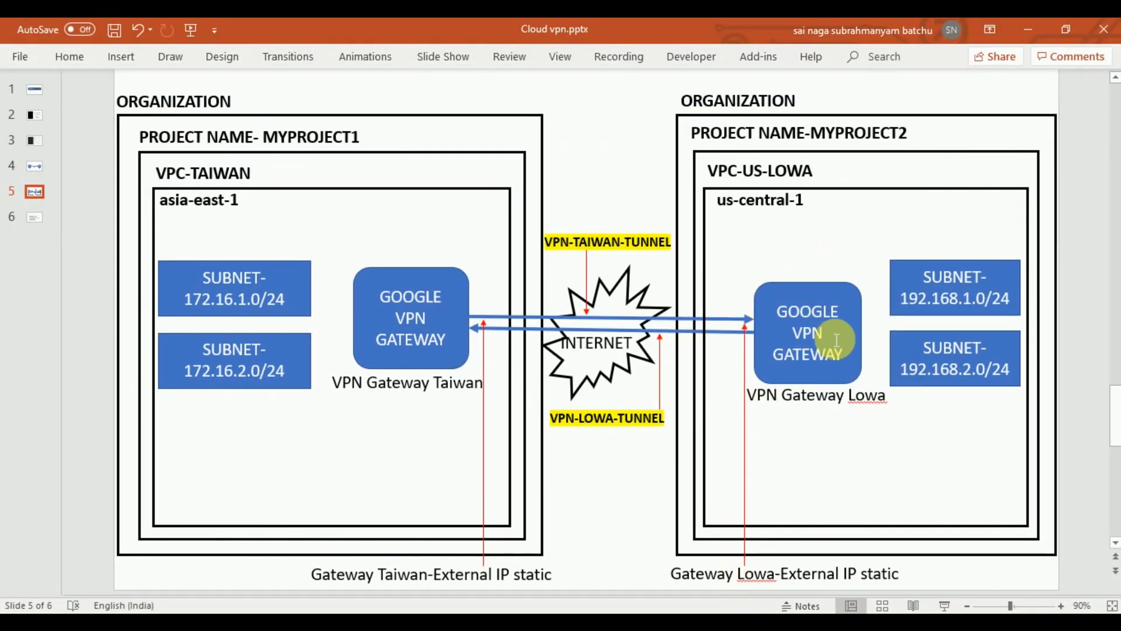
key(alt+Tab)
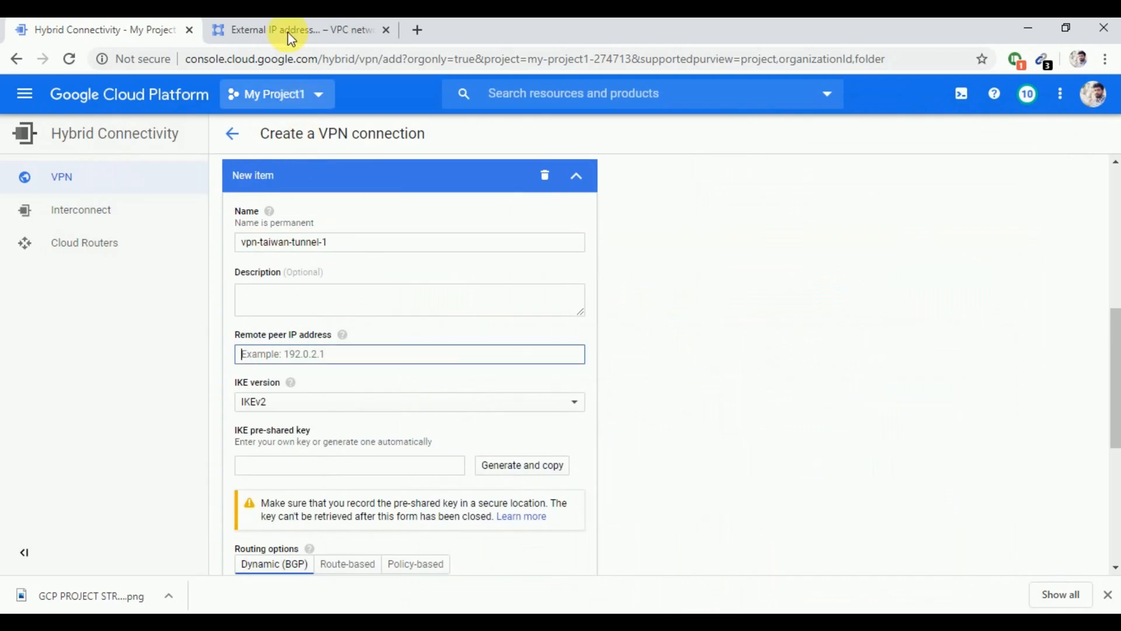
click(286, 30)
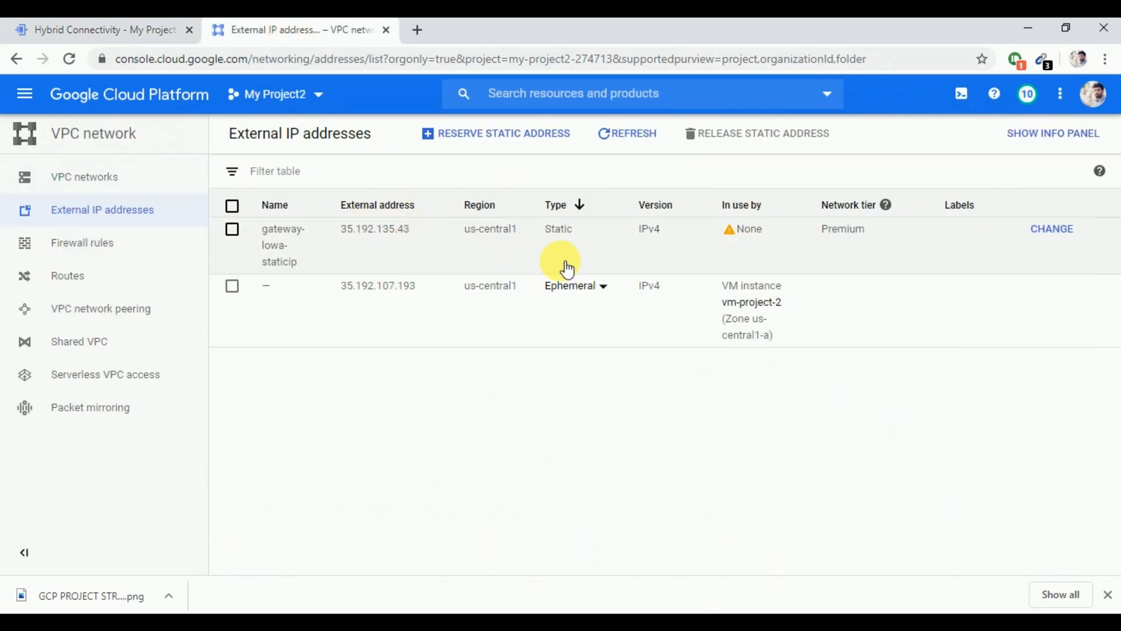
drag(418, 233, 350, 238)
key(ctrl+c)
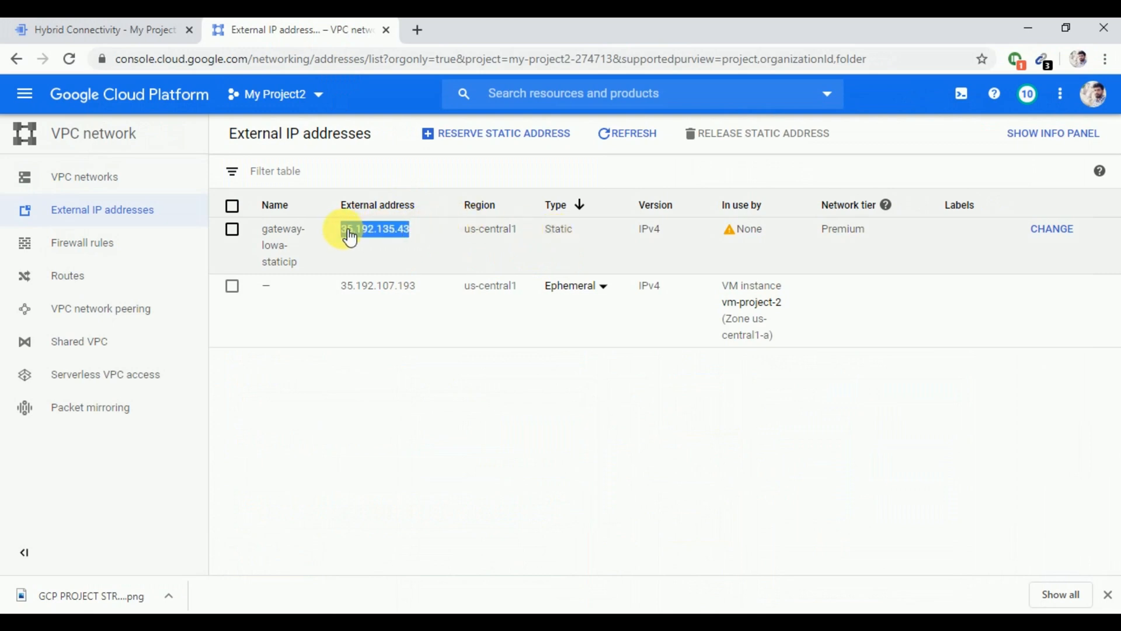
click(137, 32)
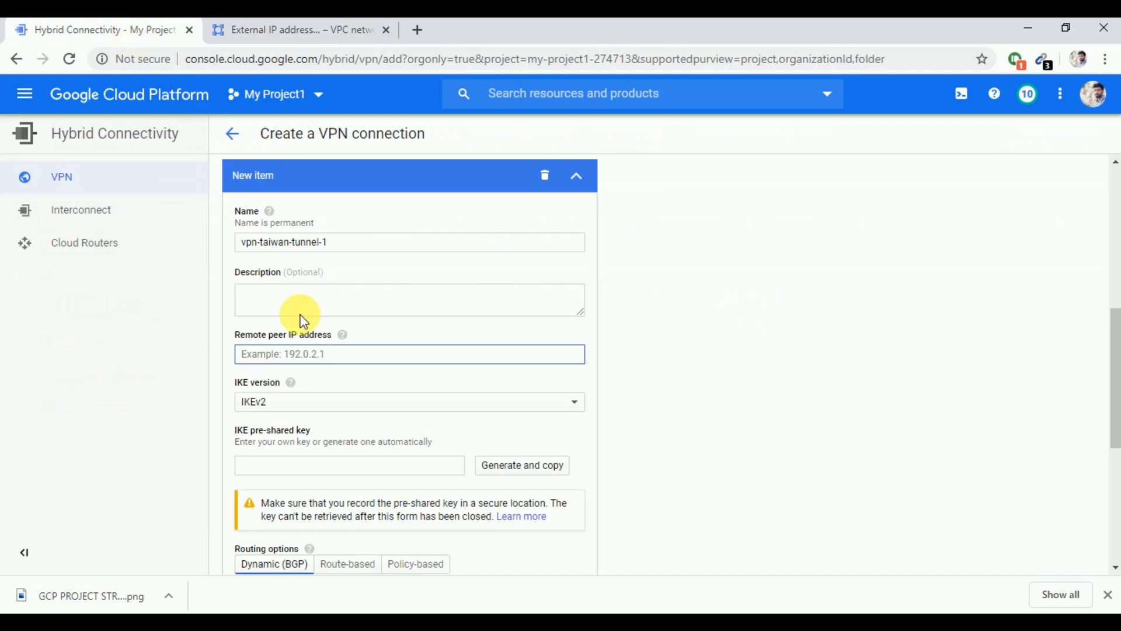
click(334, 357)
key(ctrl+v)
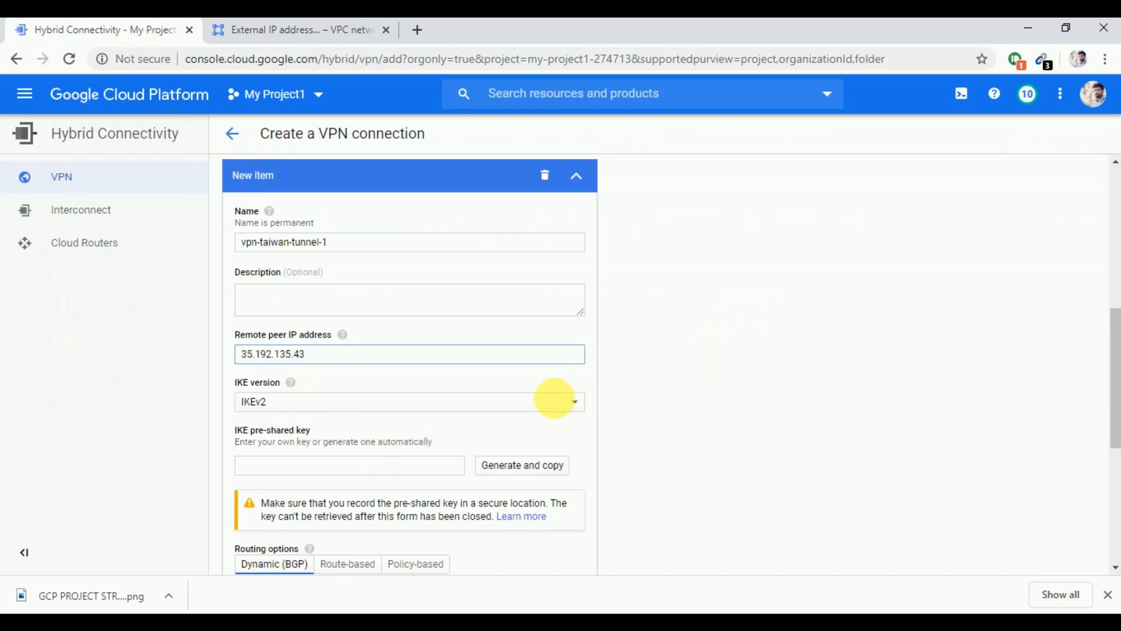
Keep IKEv2 selected as the tunnel's IKE version.
click(561, 402)
click(641, 410)
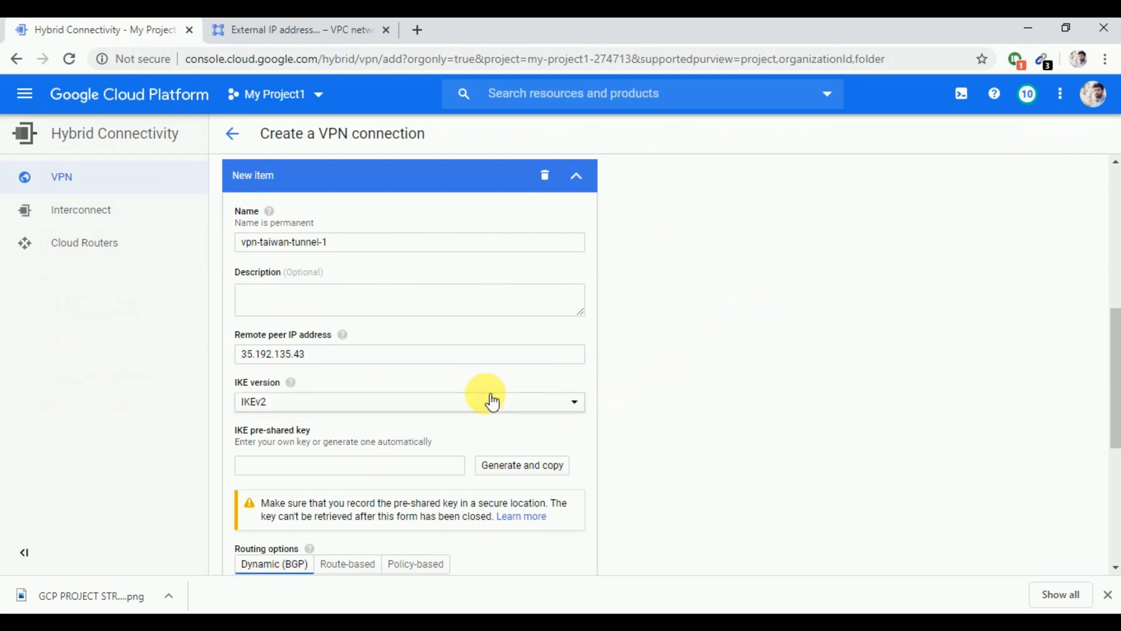
click(476, 409)
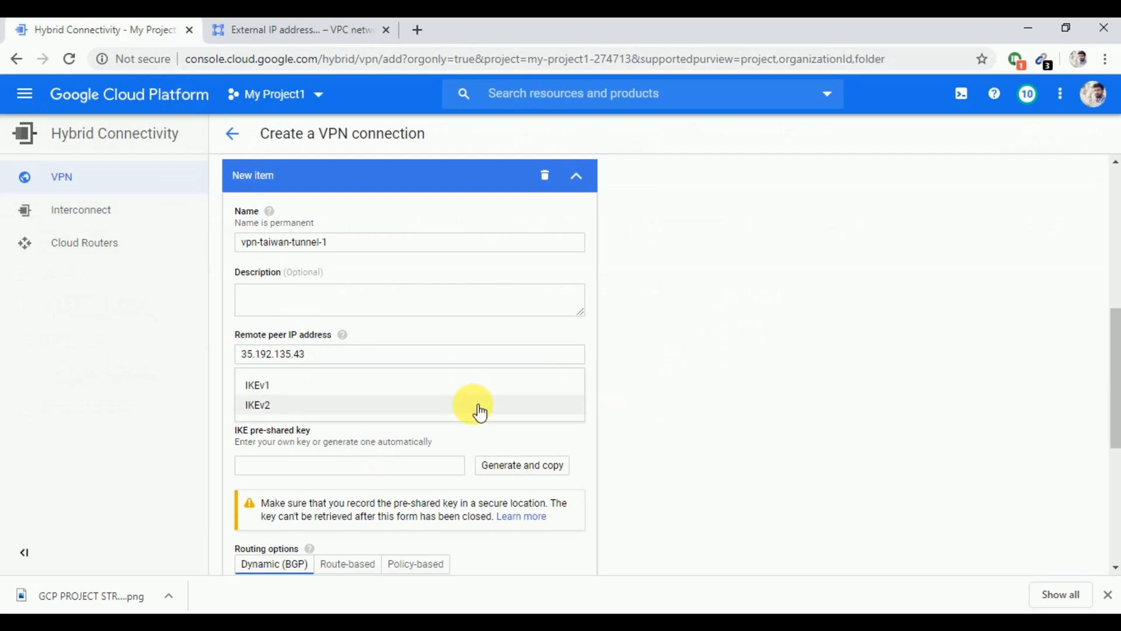
click(478, 409)
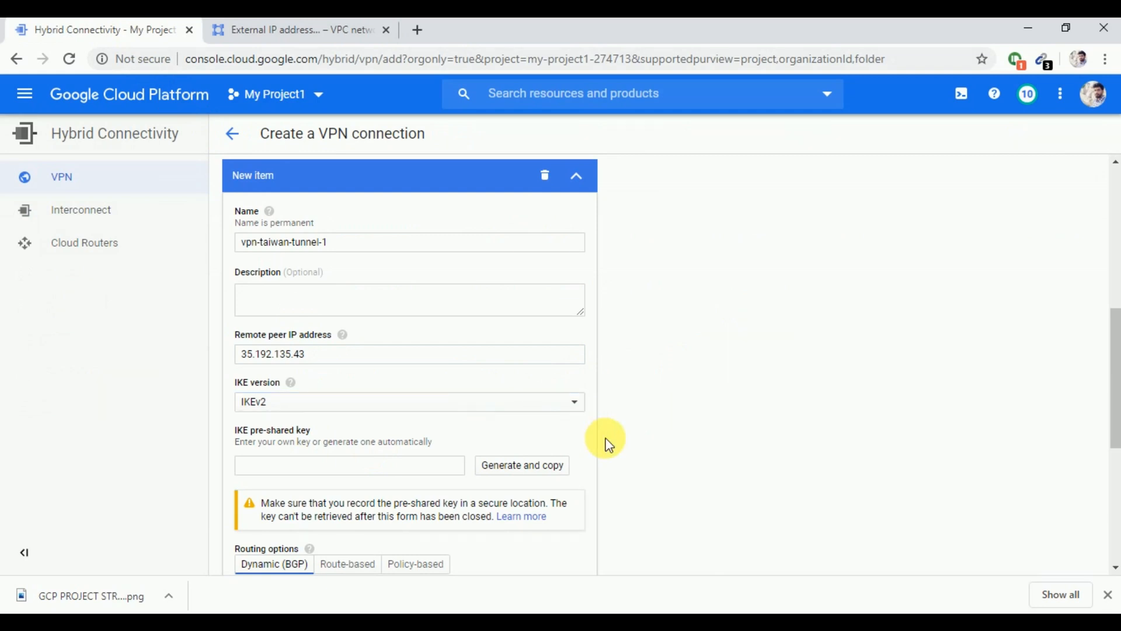
scroll(608, 444, down, 3)
Replace the generated pre-shared key with a hand-typed key.
click(379, 262)
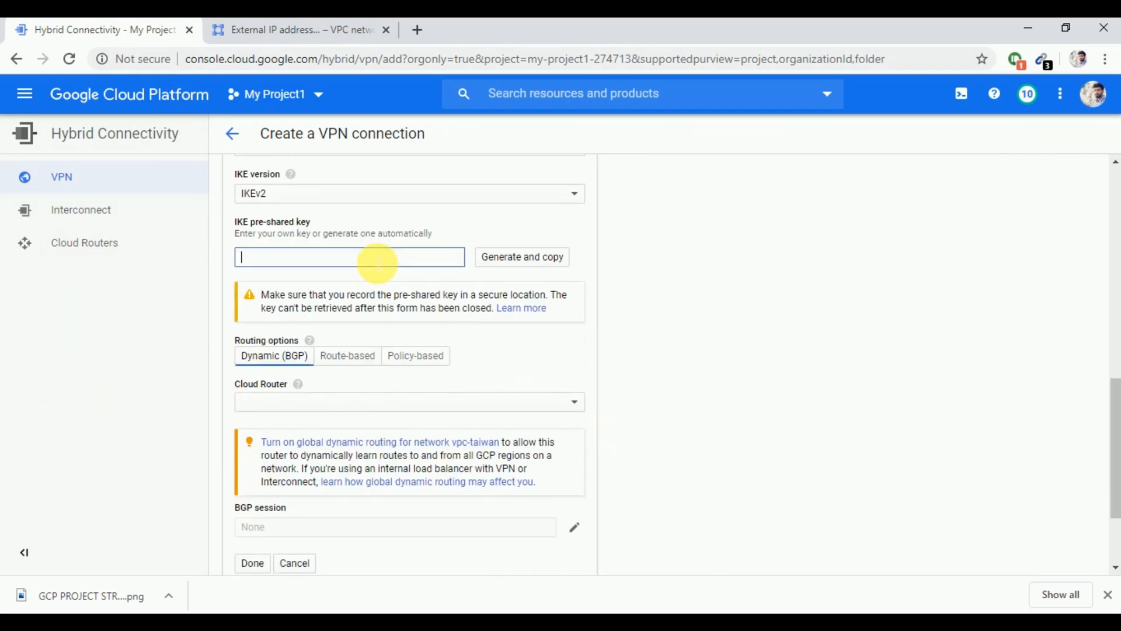
click(517, 260)
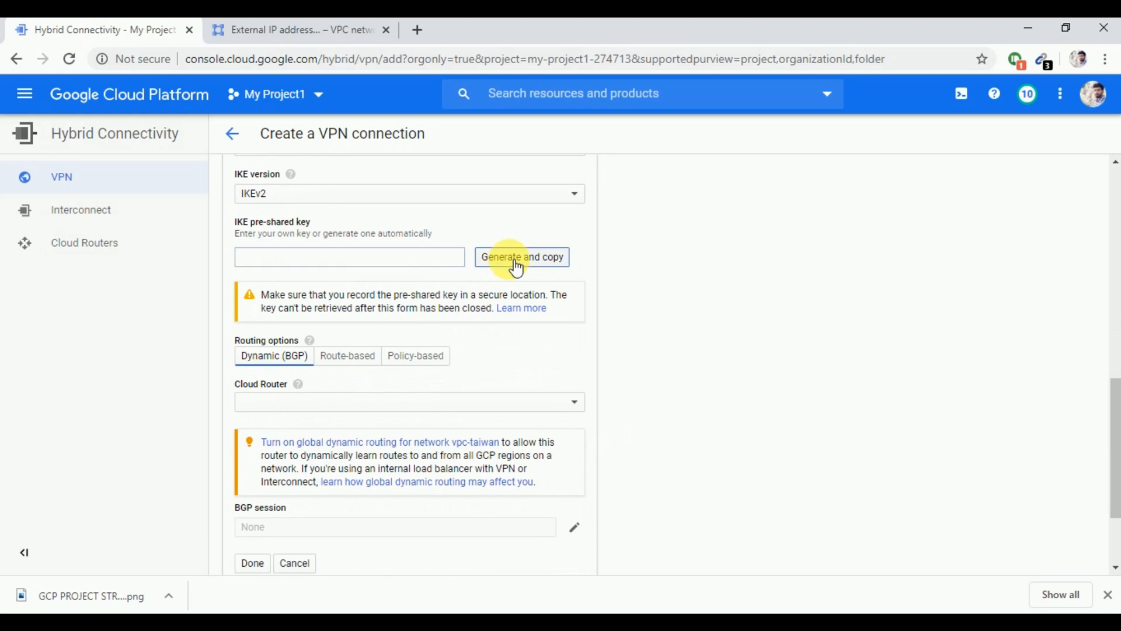
drag(441, 257, 244, 260)
key(BackSpace)
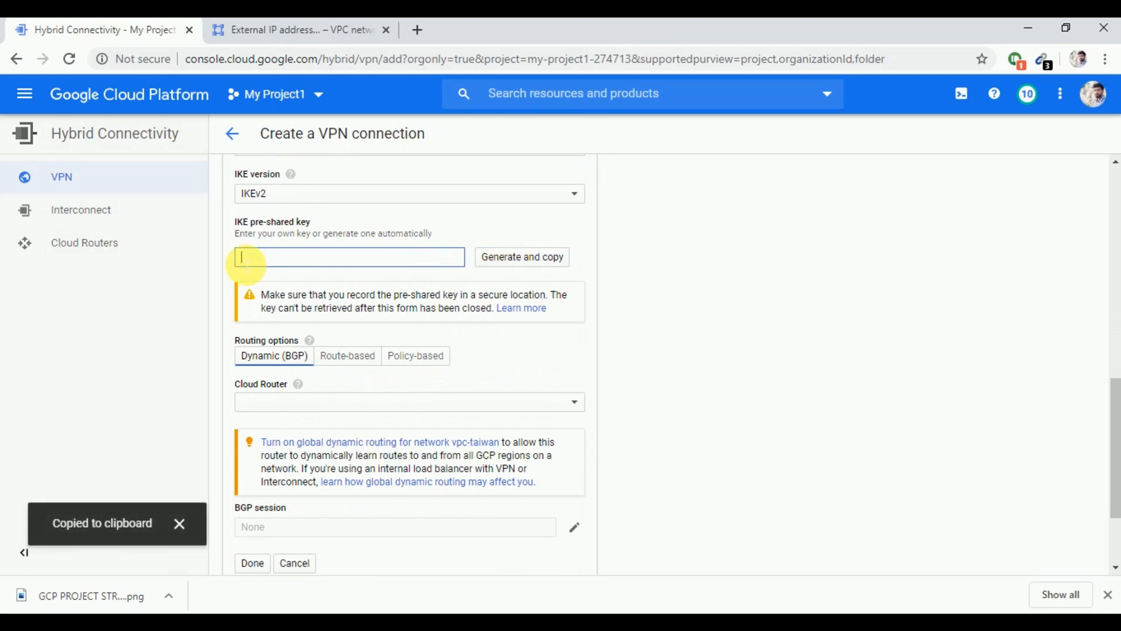
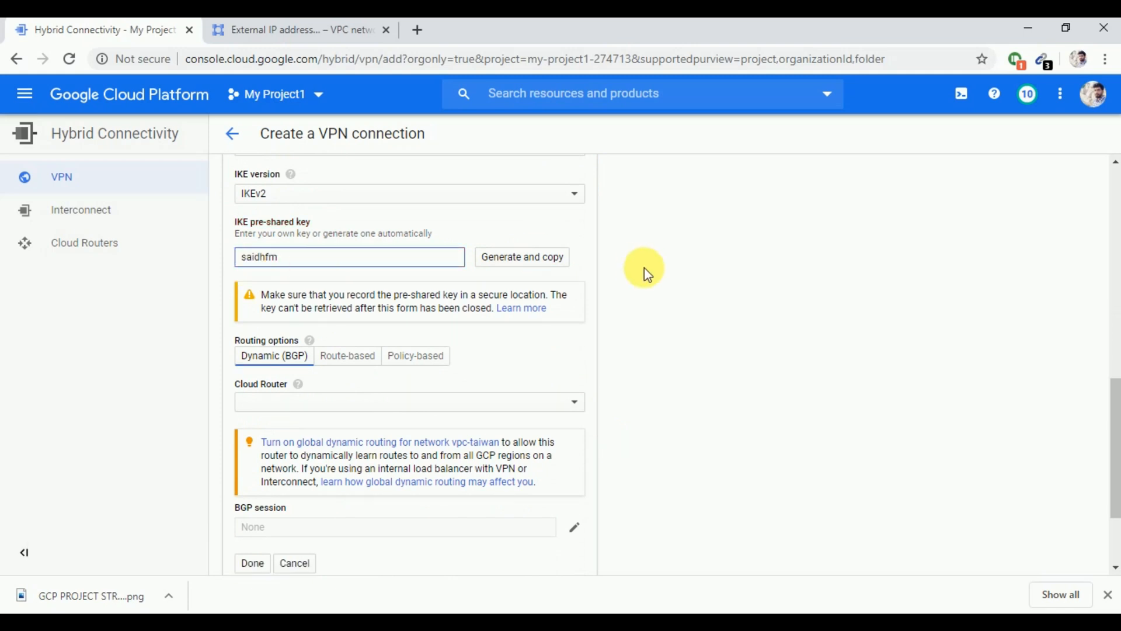
click(656, 290)
scroll(656, 289, down, 1)
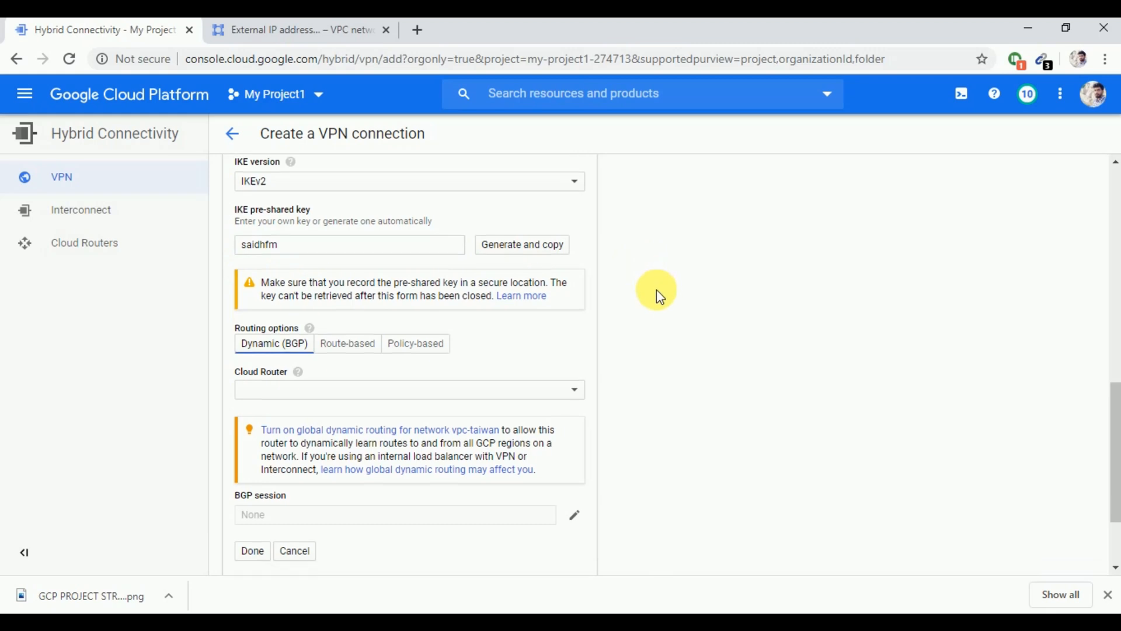
scroll(656, 289, up, 1)
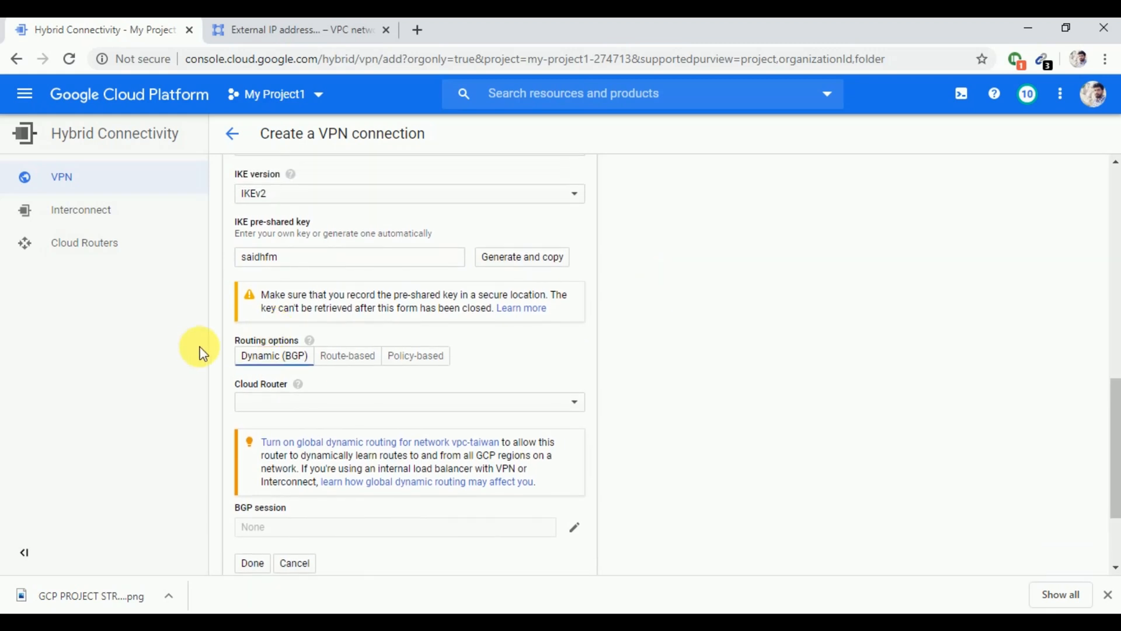
Switch the tunnel to route-based routing and open My Project2's VPC networks list.
click(358, 363)
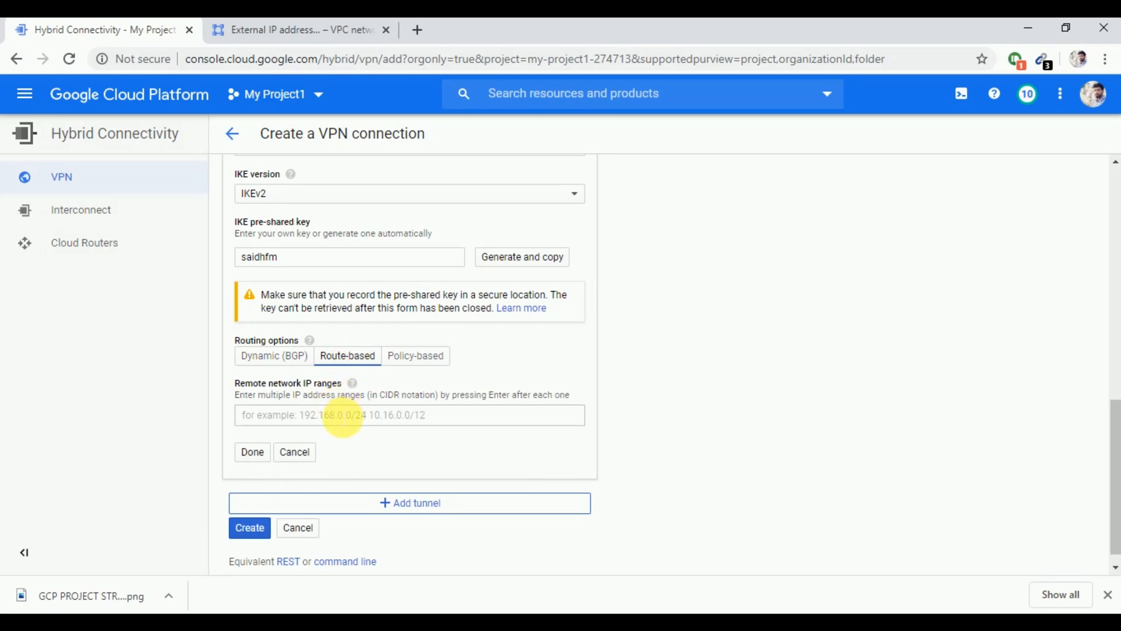
click(343, 415)
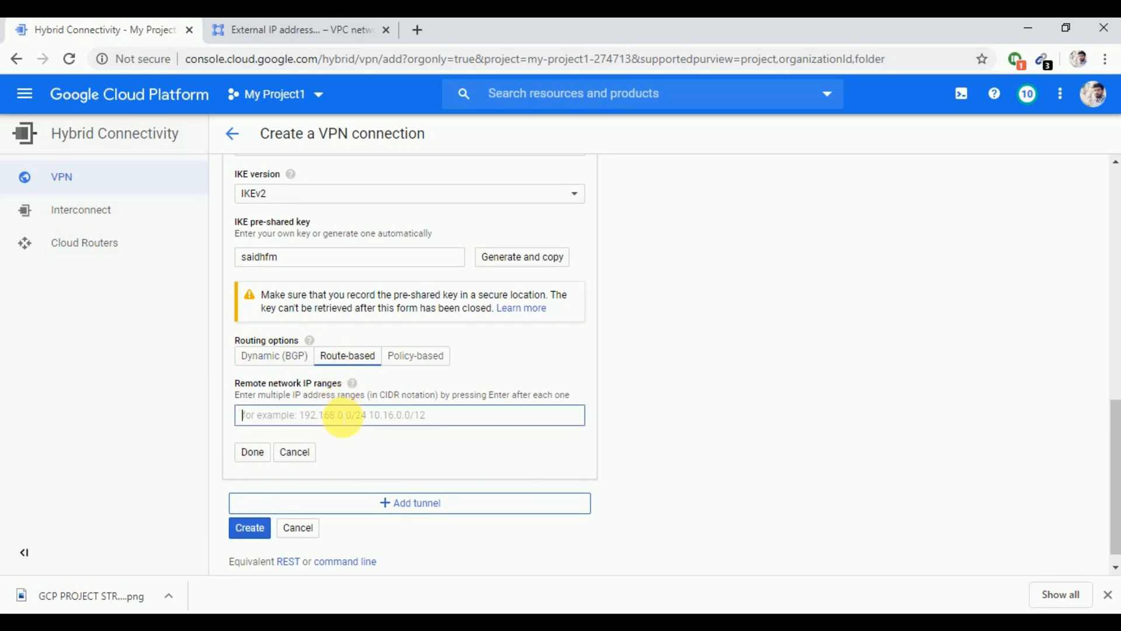
click(270, 29)
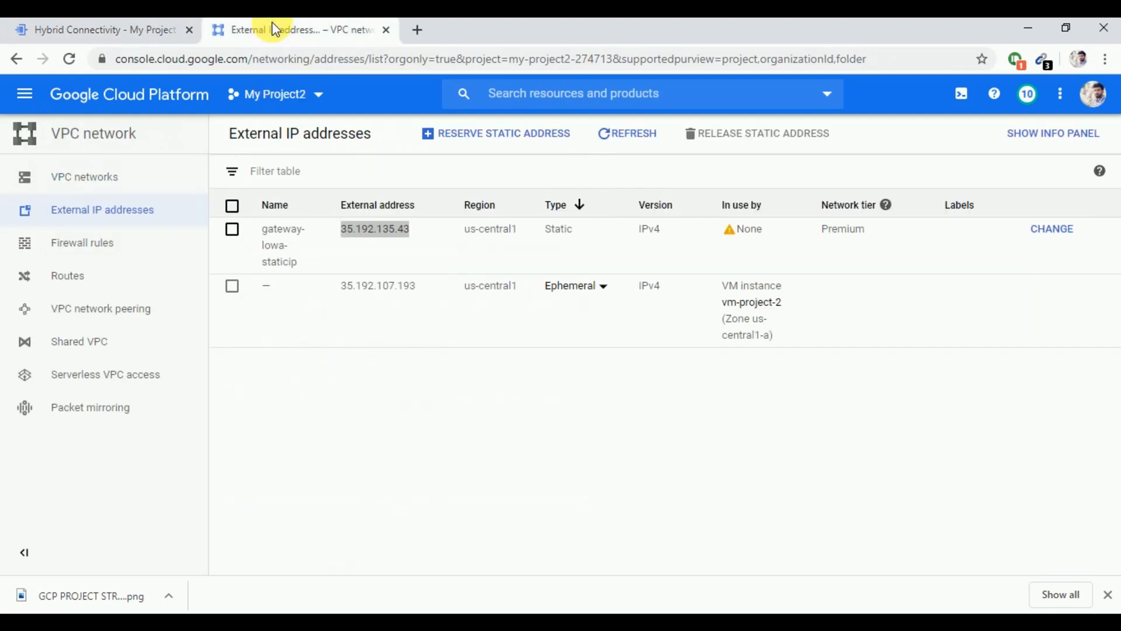
click(460, 408)
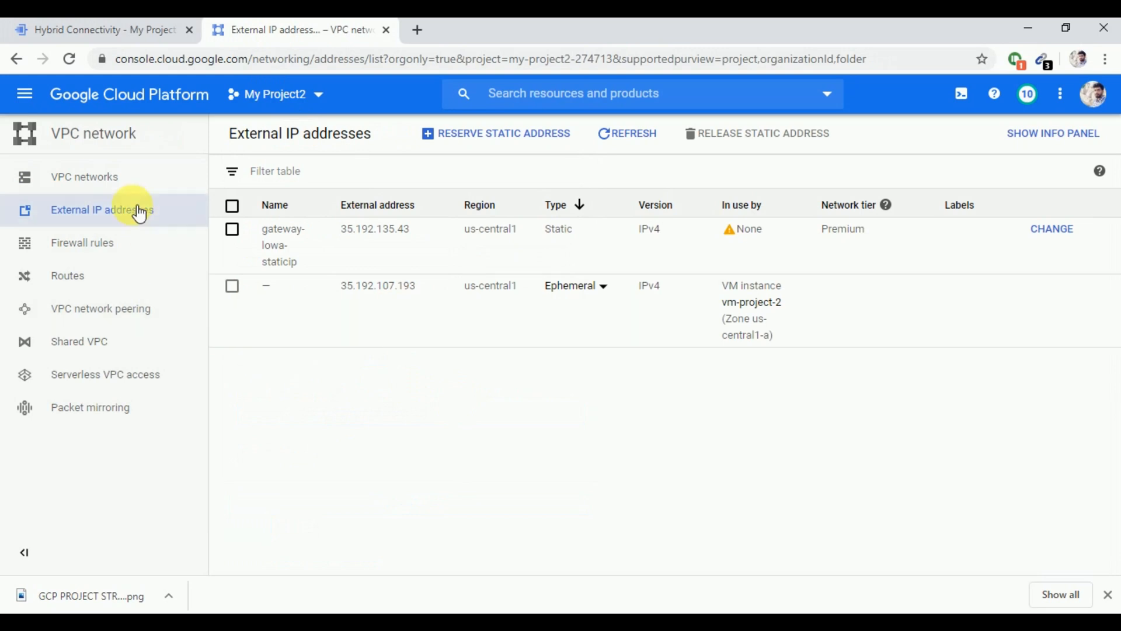
click(113, 178)
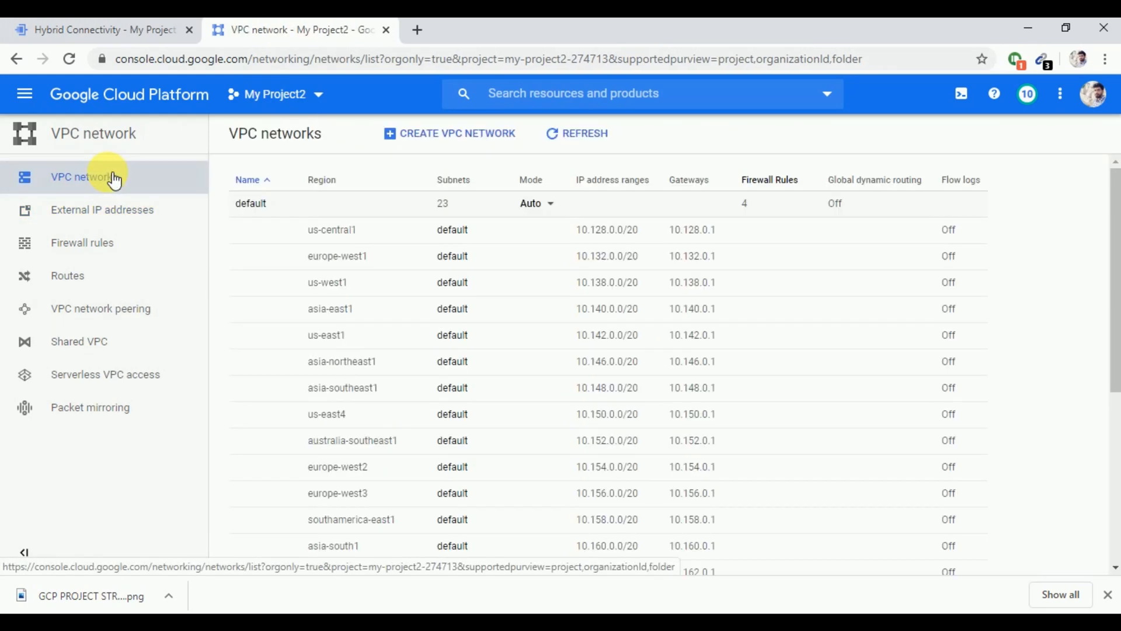
scroll(425, 377, down, 5)
scroll(415, 397, up, 2)
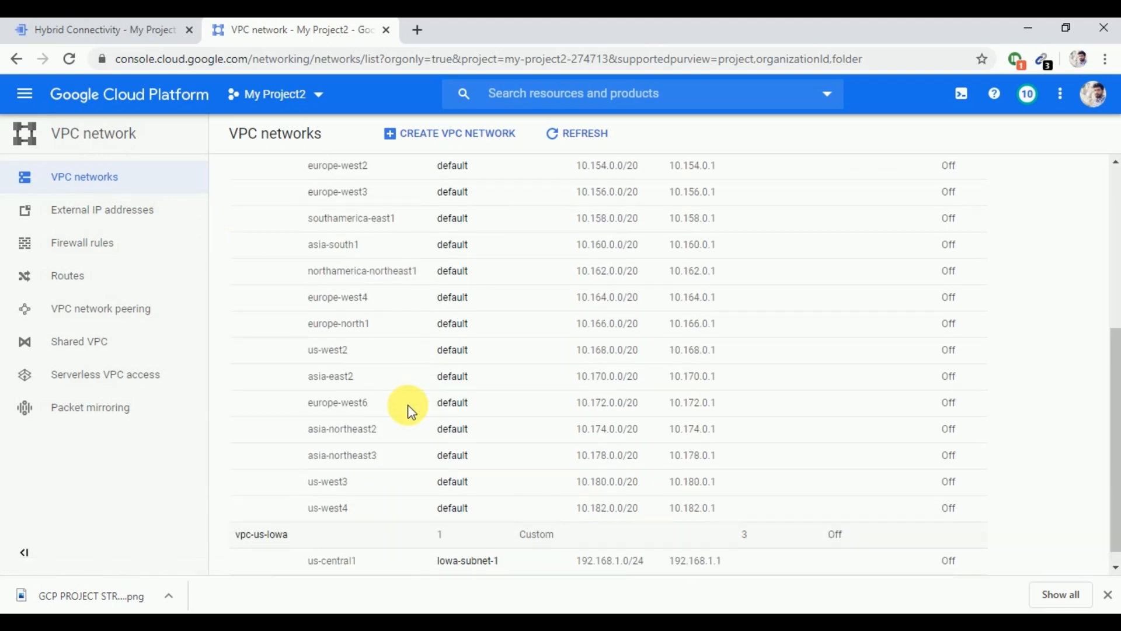
scroll(460, 327, down, 3)
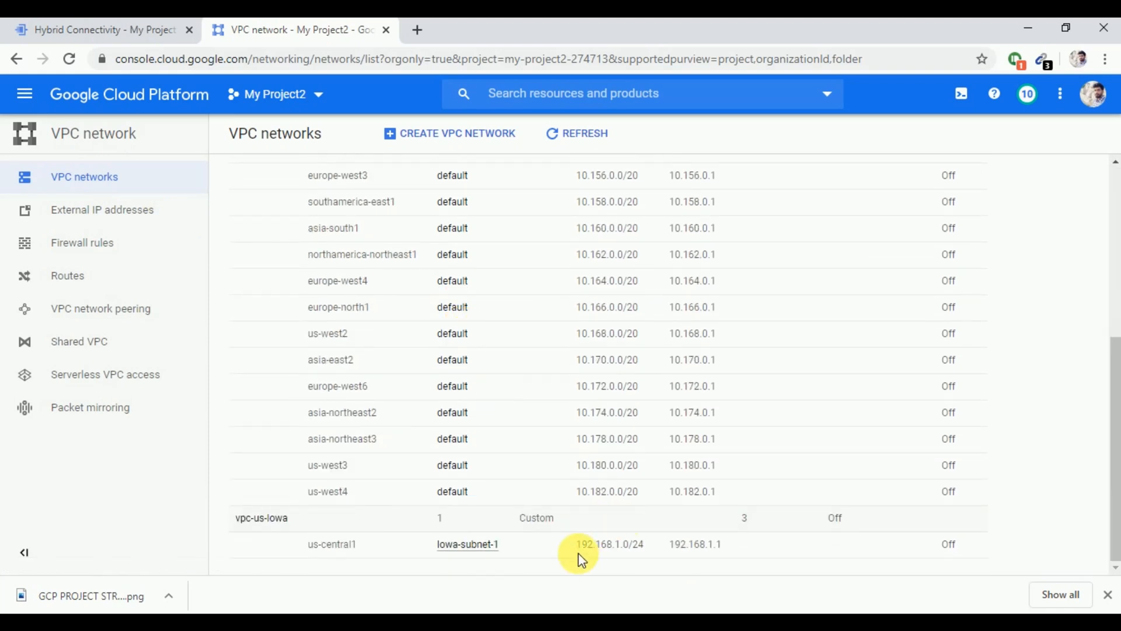
Copy lowa-subnet-1's range 192.168.1.0/24 and add it as a remote network IP range.
drag(578, 547, 648, 549)
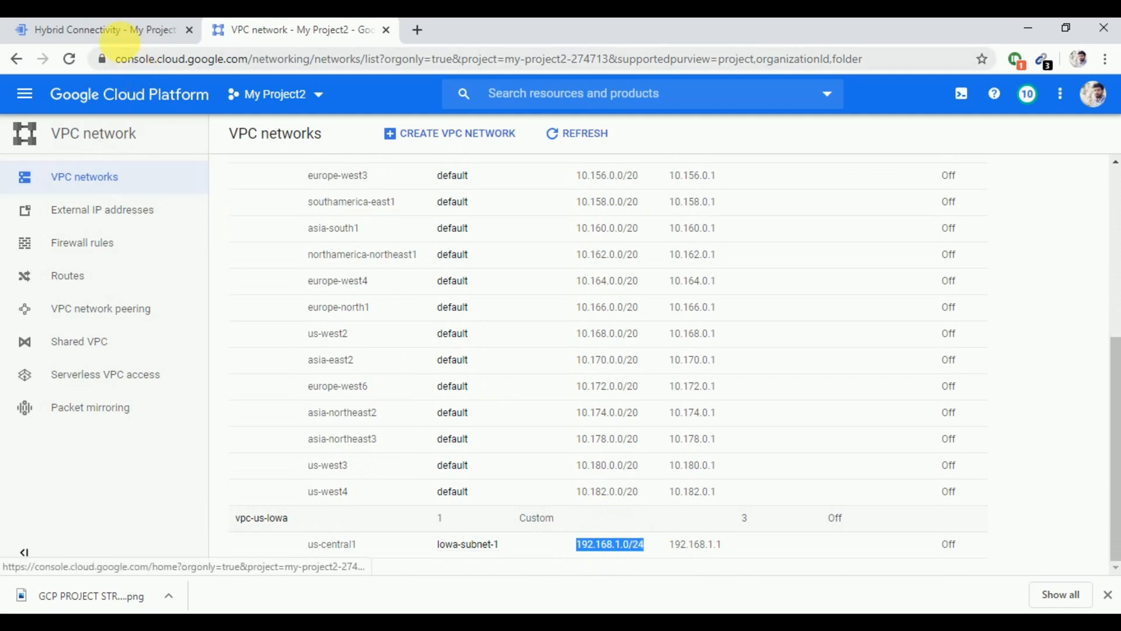
click(108, 30)
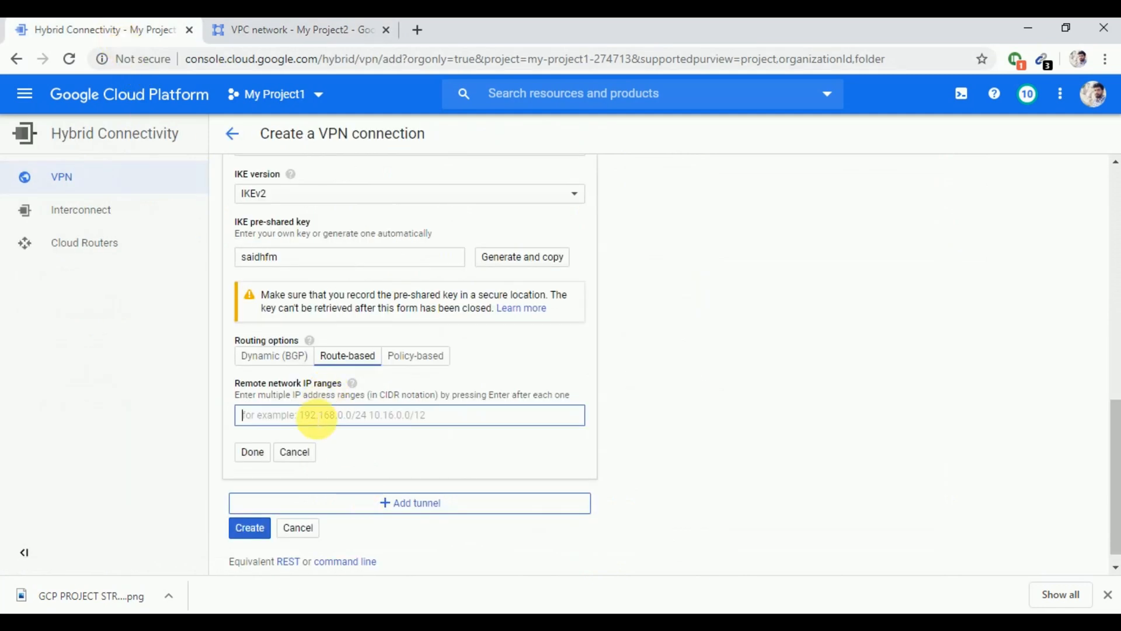
key(ctrl+v)
key(Return)
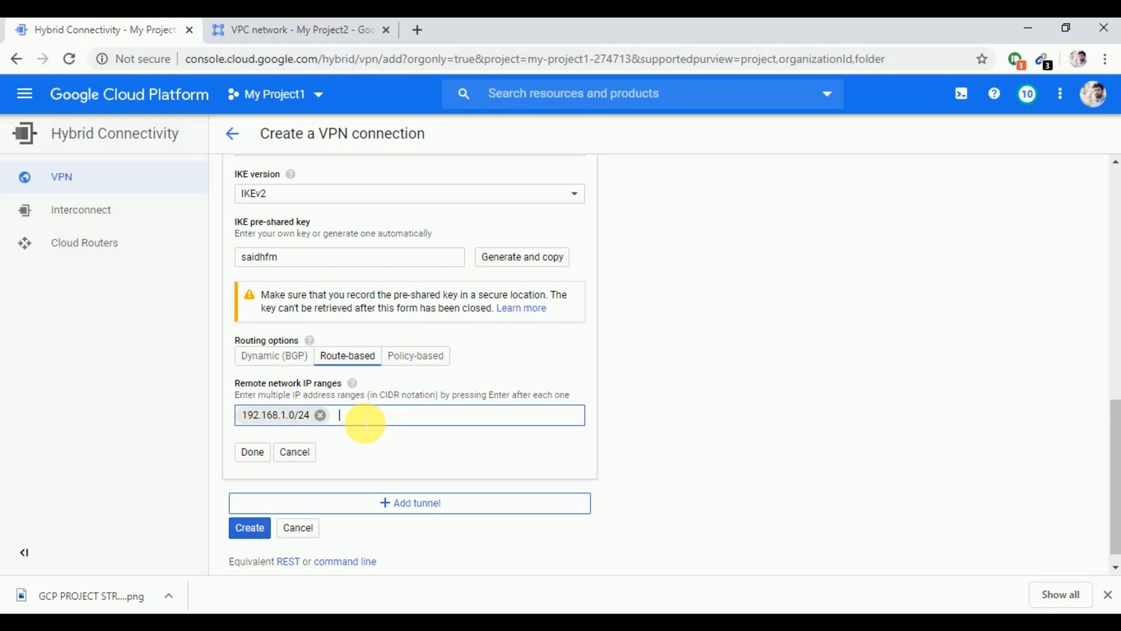
key(BackSpace)
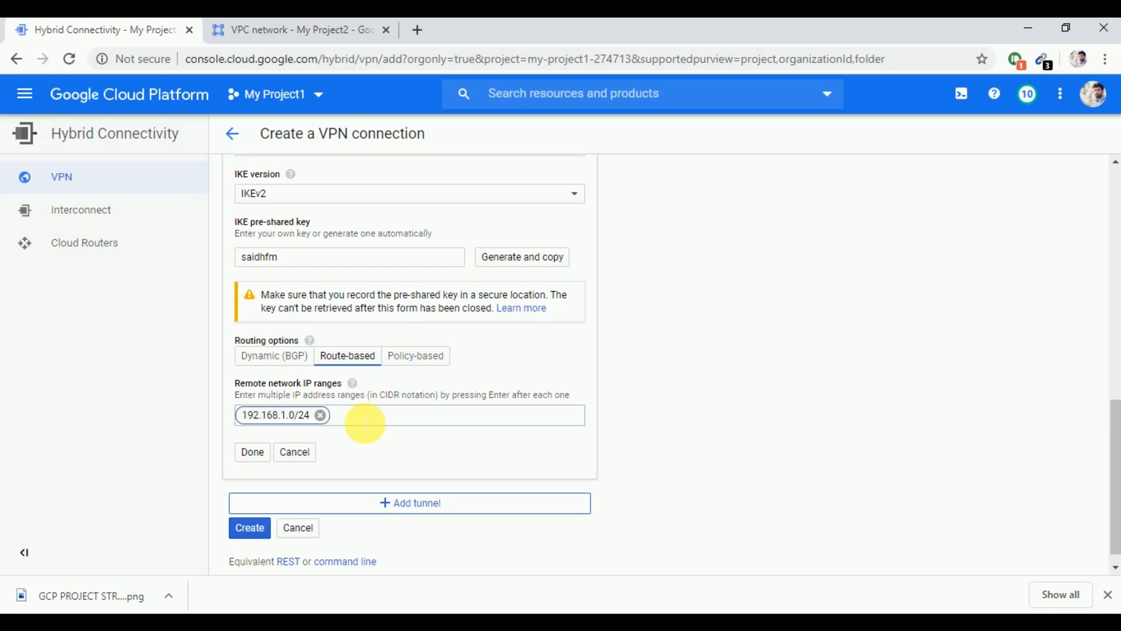
scroll(365, 422, down, 1)
click(361, 402)
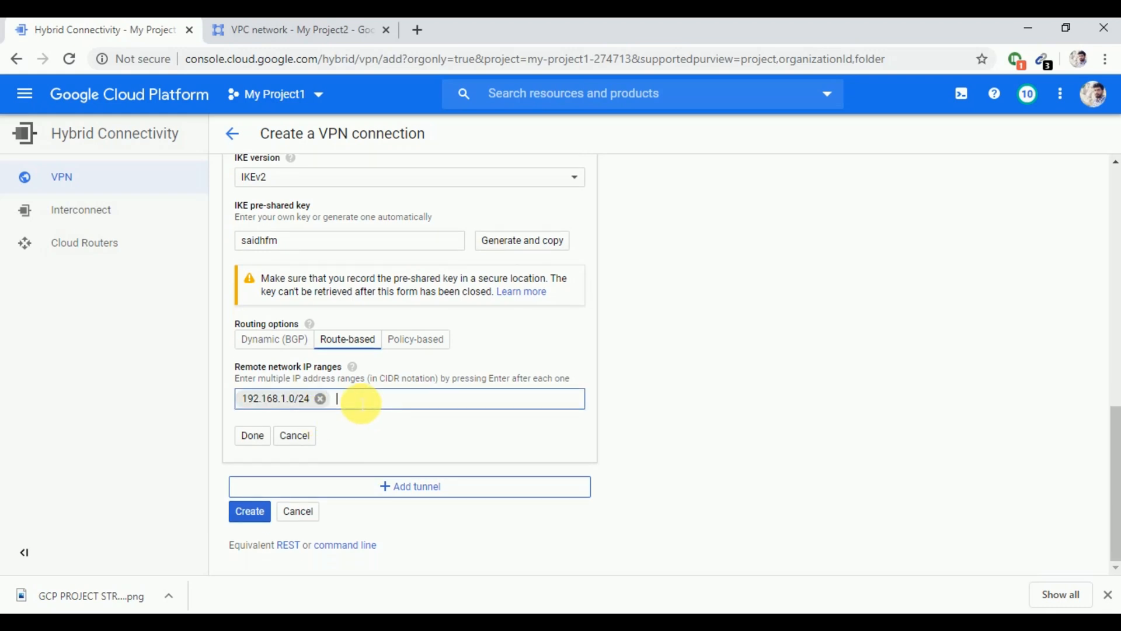
text(192.168)
Review vpn-taiwan-tunnel-1's settings (peer 35.192.135.43, IKEv2, route-based, 192.168.1.0/24) against the VPN diagram.
click(636, 409)
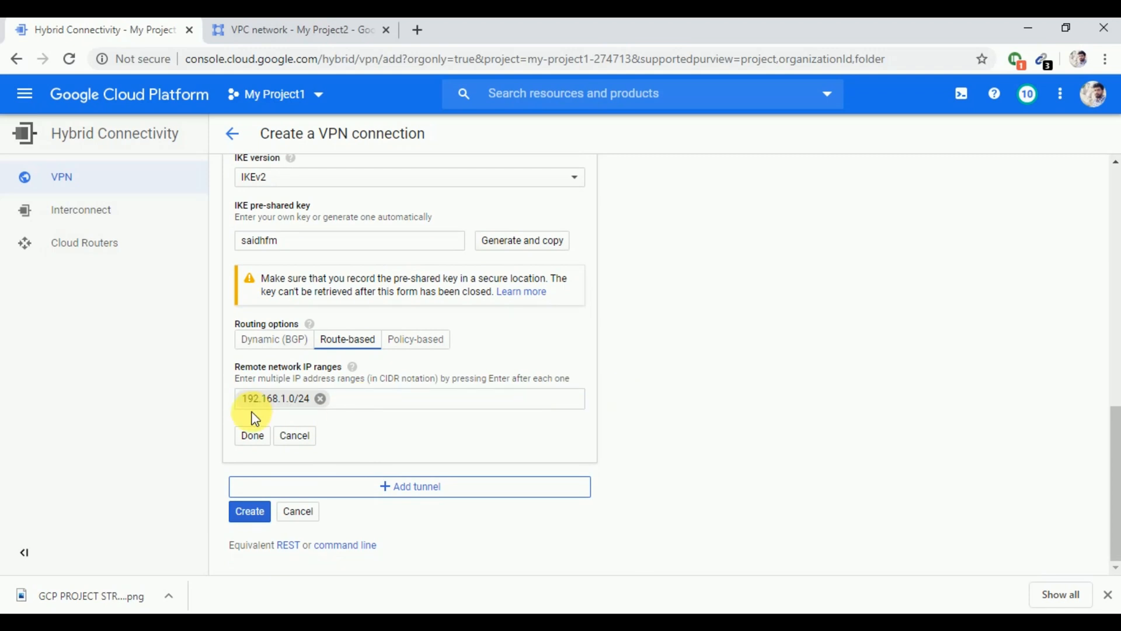
scroll(324, 411, up, 15)
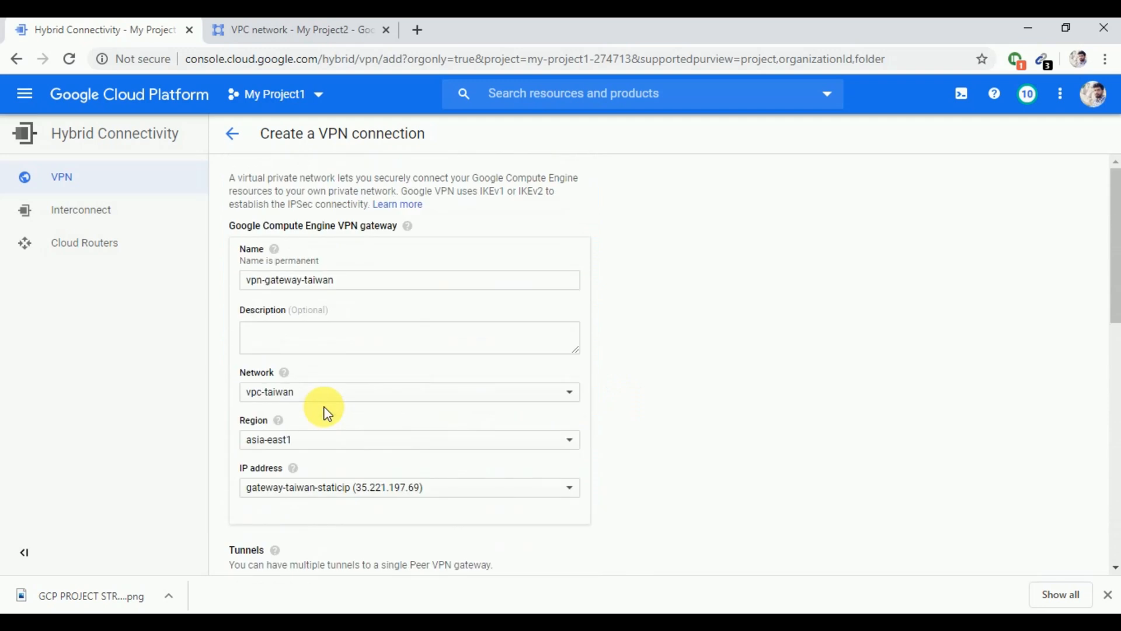
scroll(340, 296, down, 4)
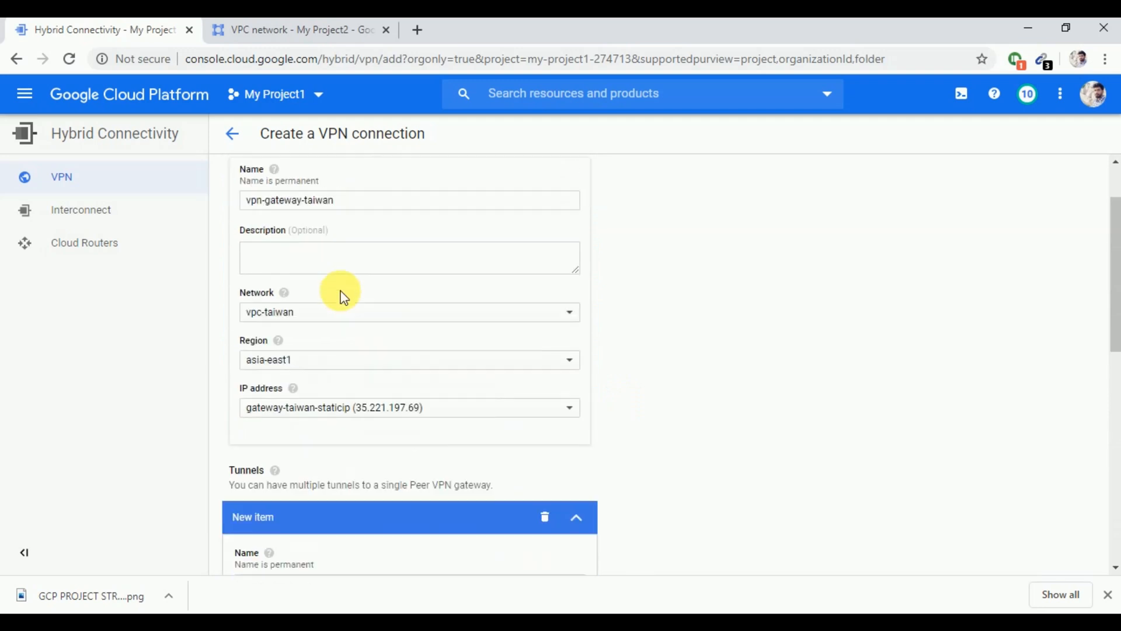
scroll(343, 297, up, 1)
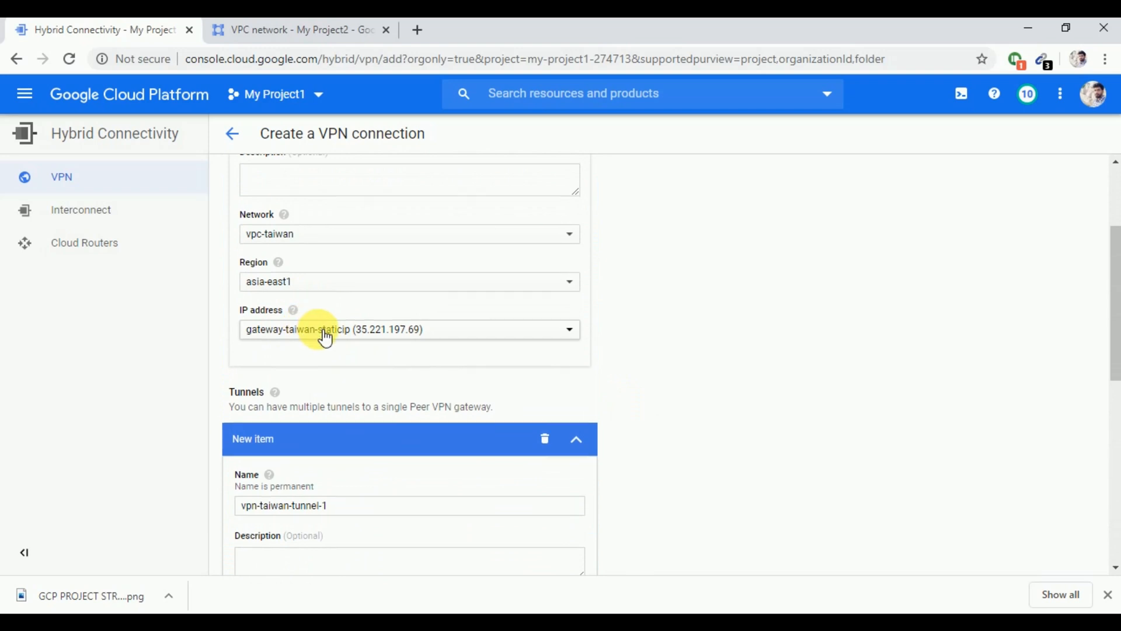
scroll(325, 338, down, 3)
scroll(326, 338, down, 1)
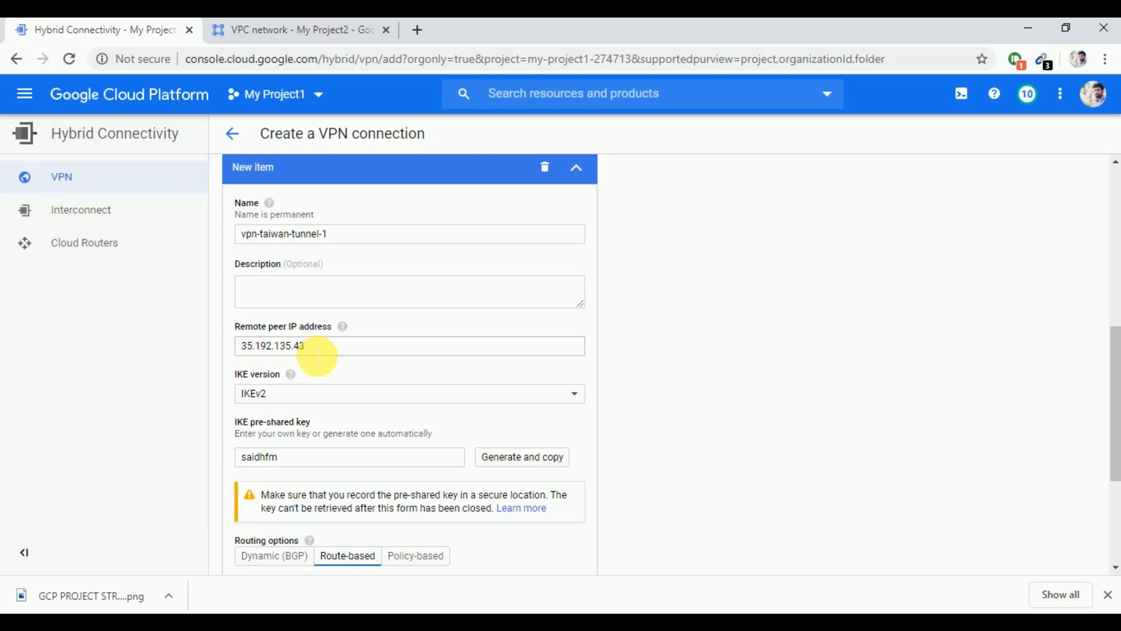
click(695, 622)
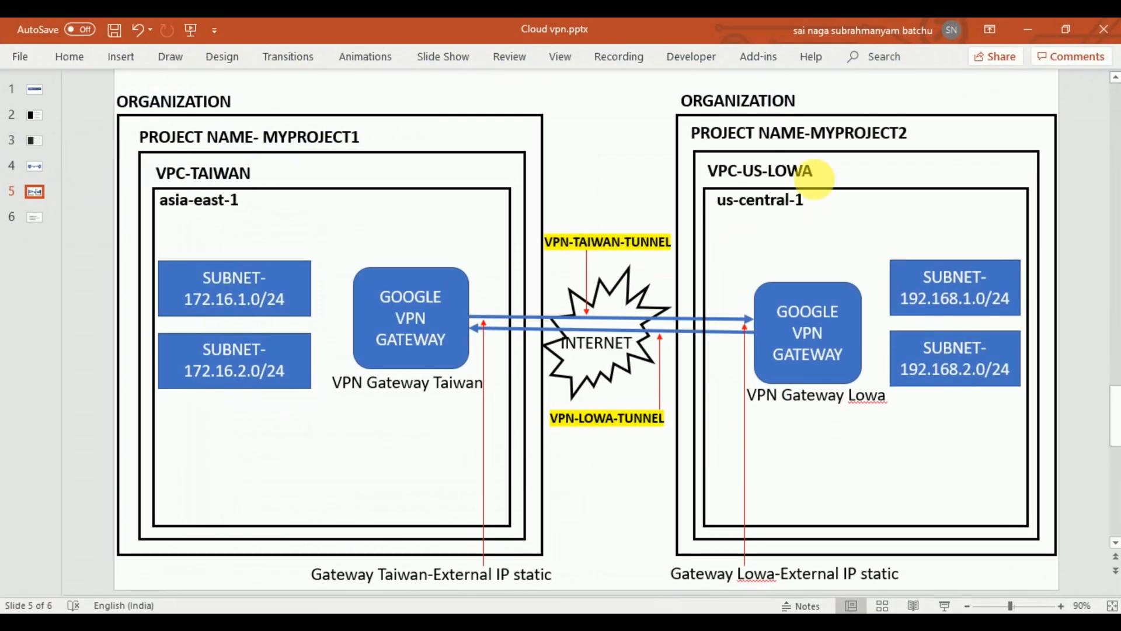
click(696, 622)
scroll(300, 443, down, 3)
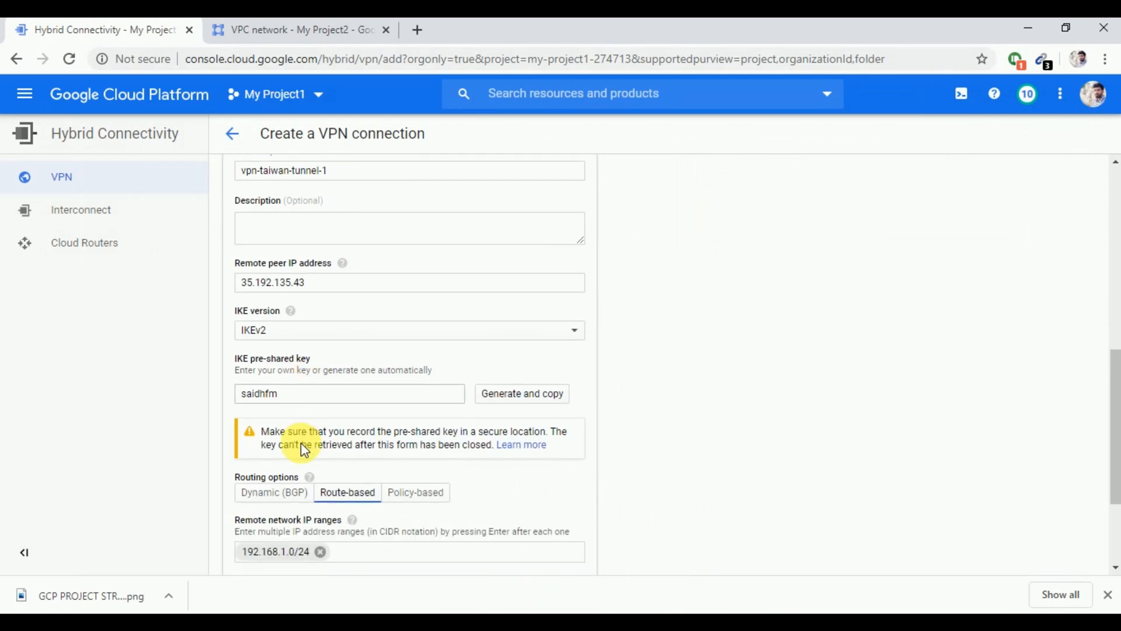
scroll(301, 442, down, 1)
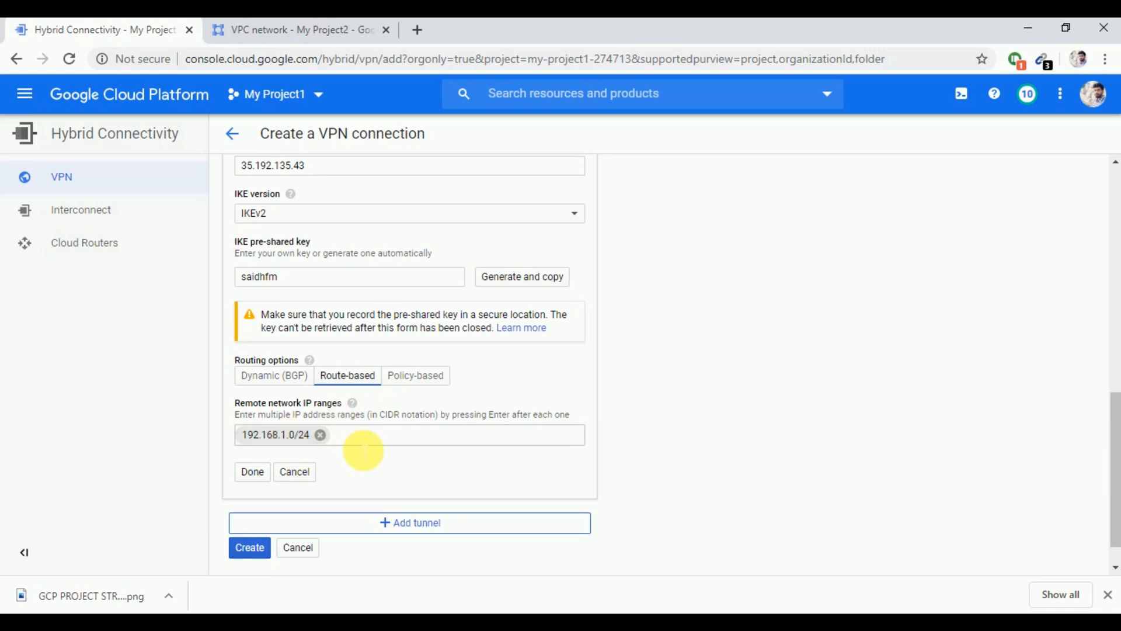
Finish the tunnel and create the Taiwan VPN connection, listing vpn-gateway-taiwan in asia-east1.
click(252, 472)
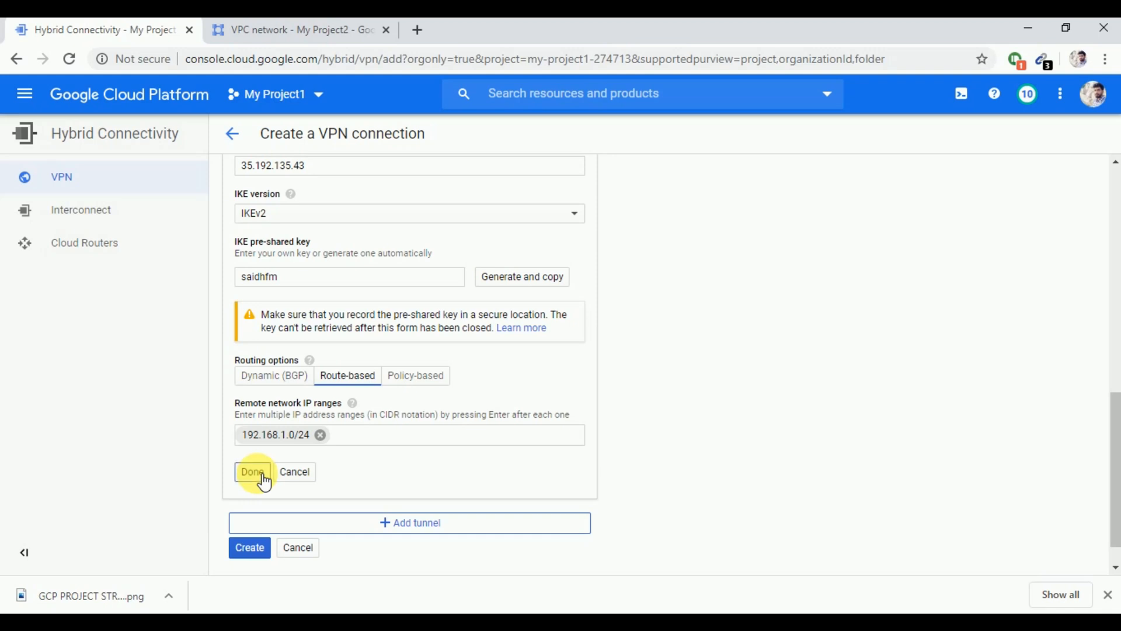
click(255, 518)
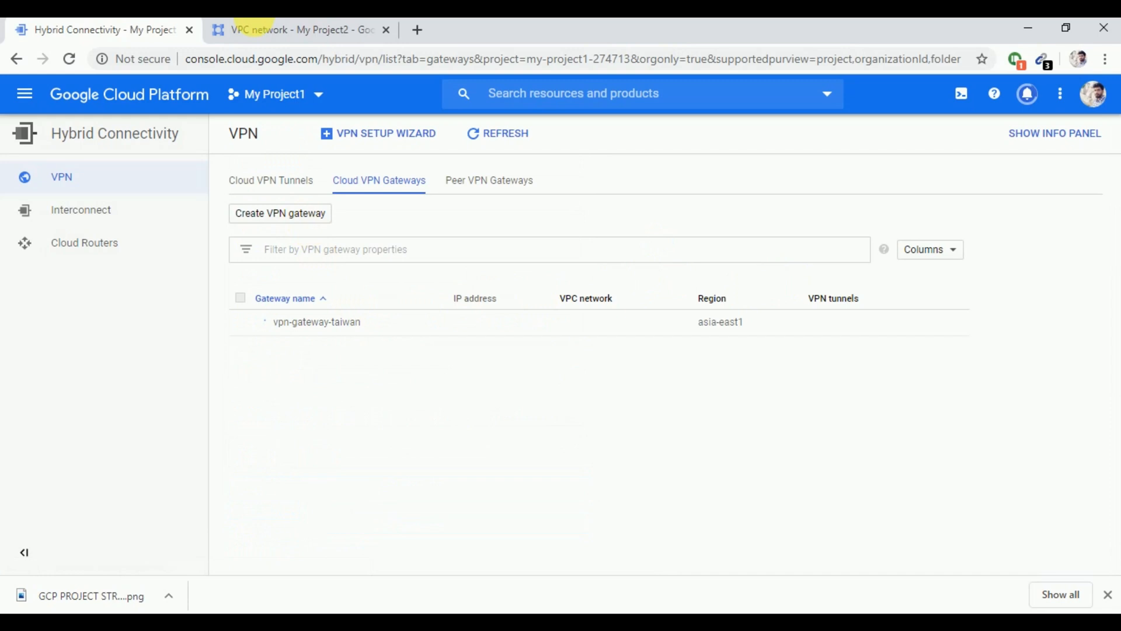
click(255, 29)
Go to My Project2's Hybrid Connectivity VPN page.
scroll(251, 317, up, 5)
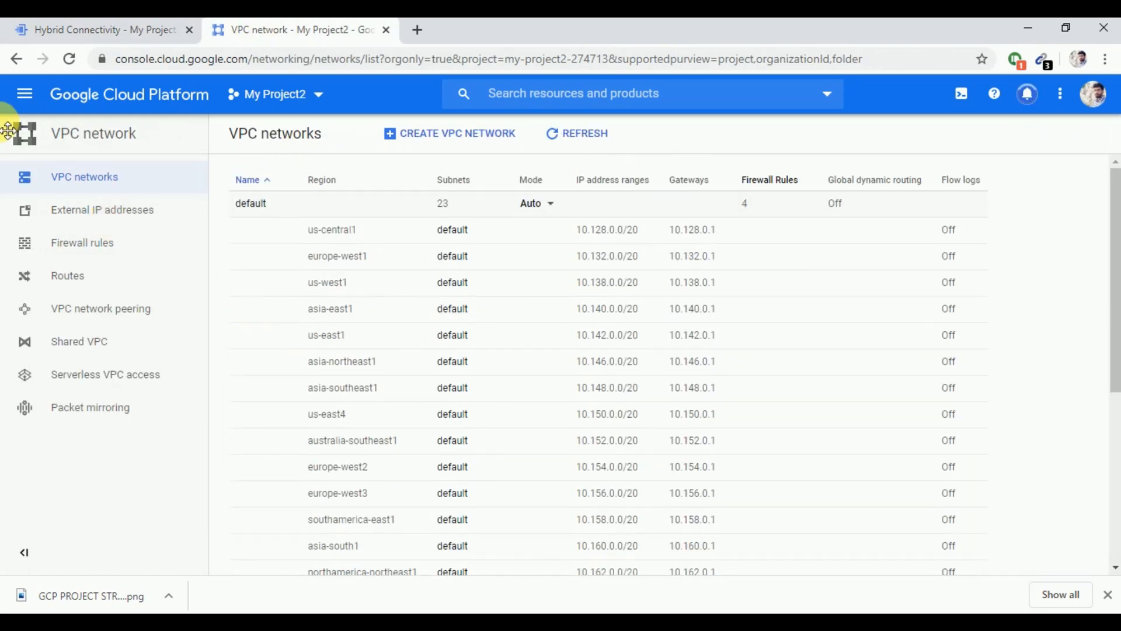
click(26, 93)
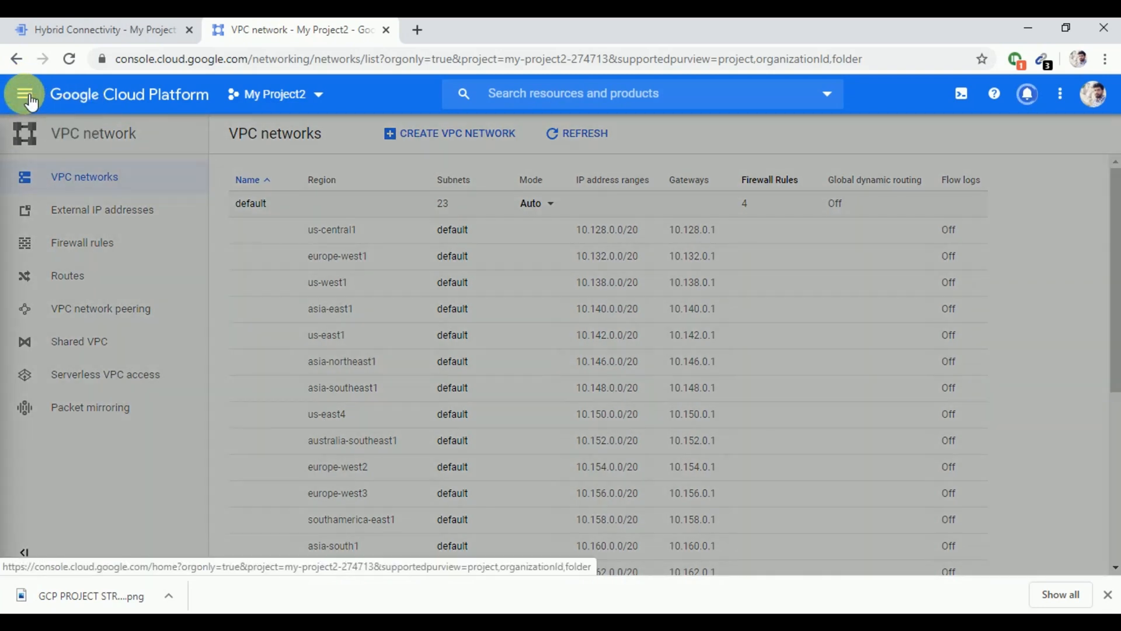
mouse_move(179, 204)
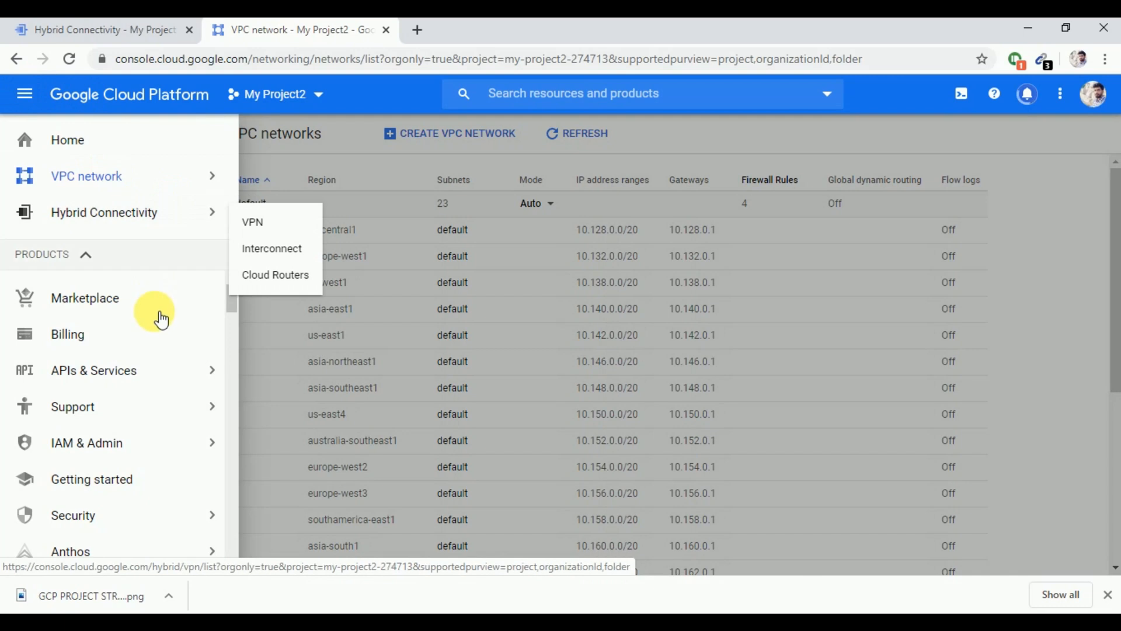
scroll(158, 330, down, 1)
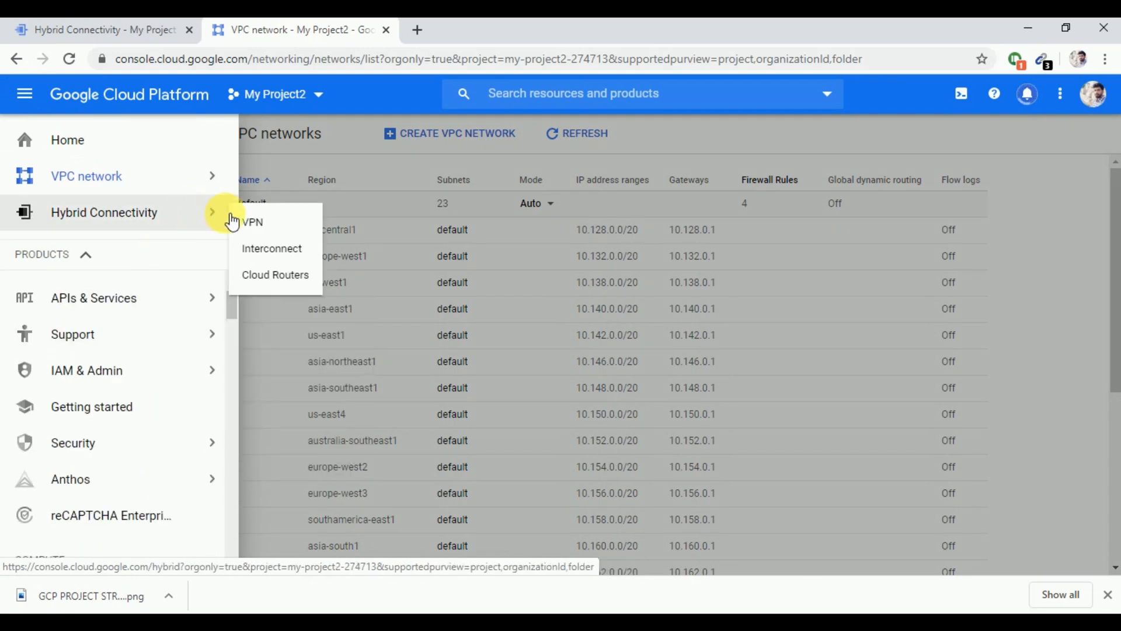
click(262, 227)
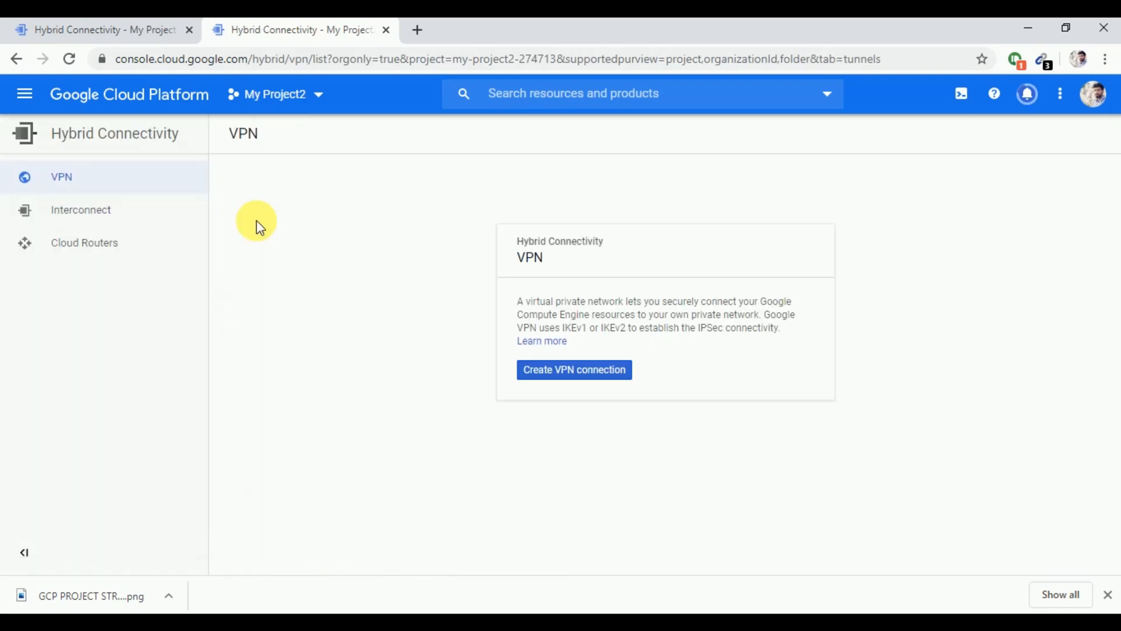
Start a new VPN connection with Classic VPN as its type.
click(583, 373)
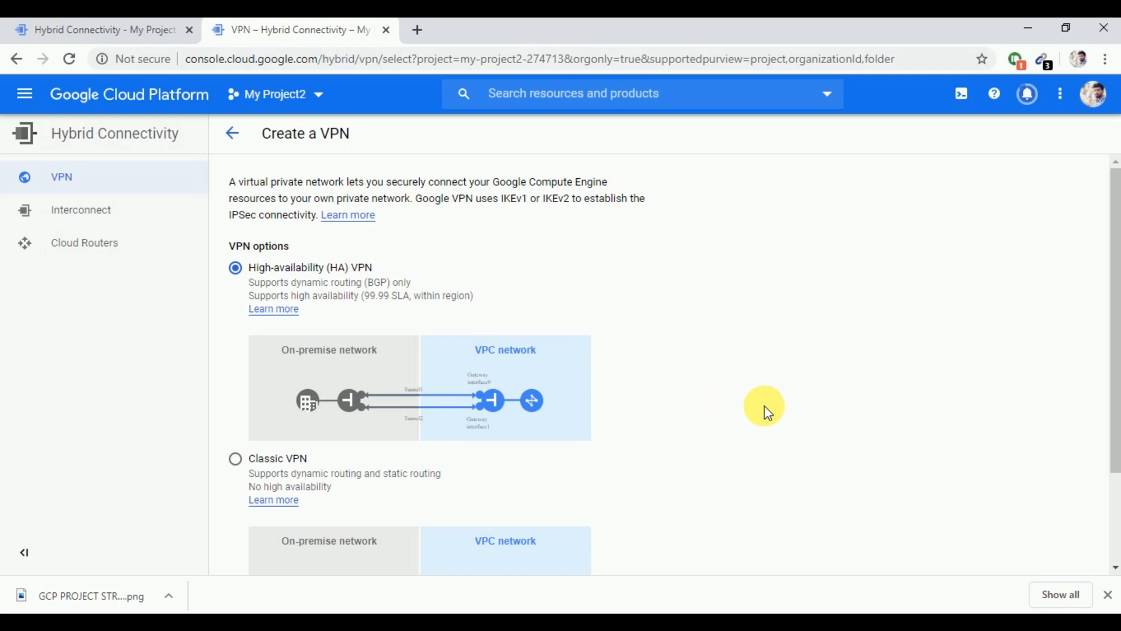
click(708, 440)
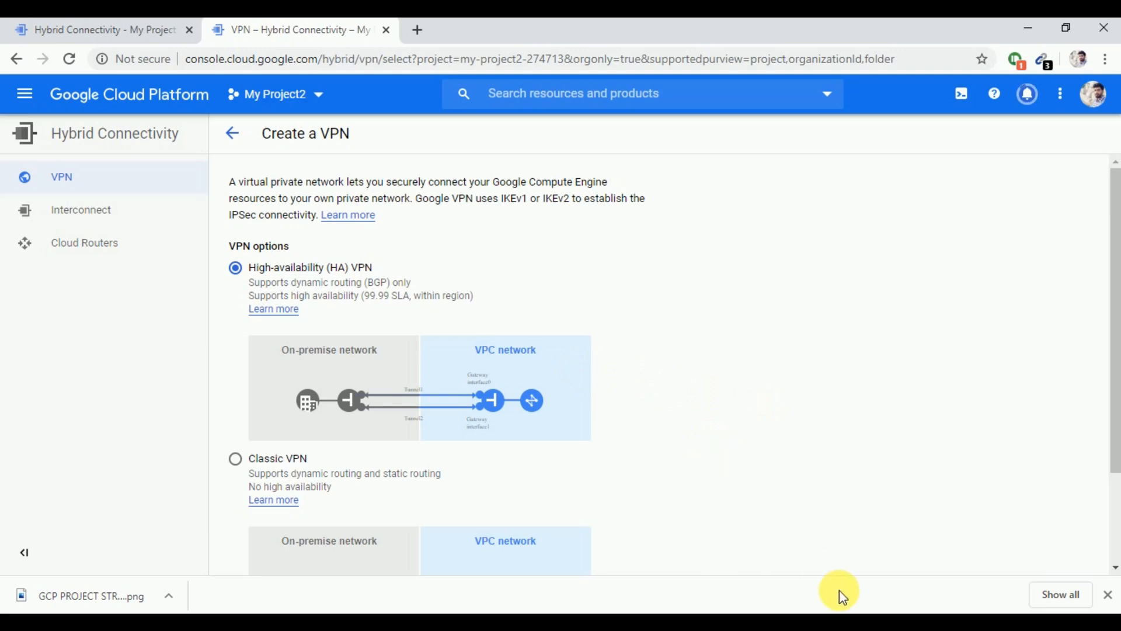
click(898, 613)
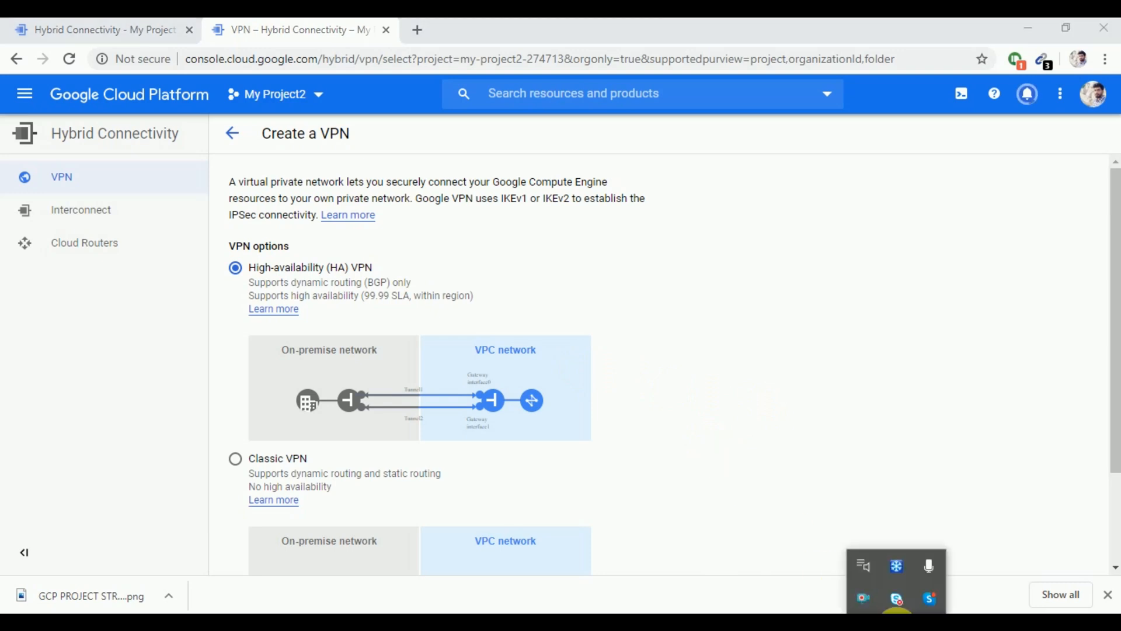
click(762, 508)
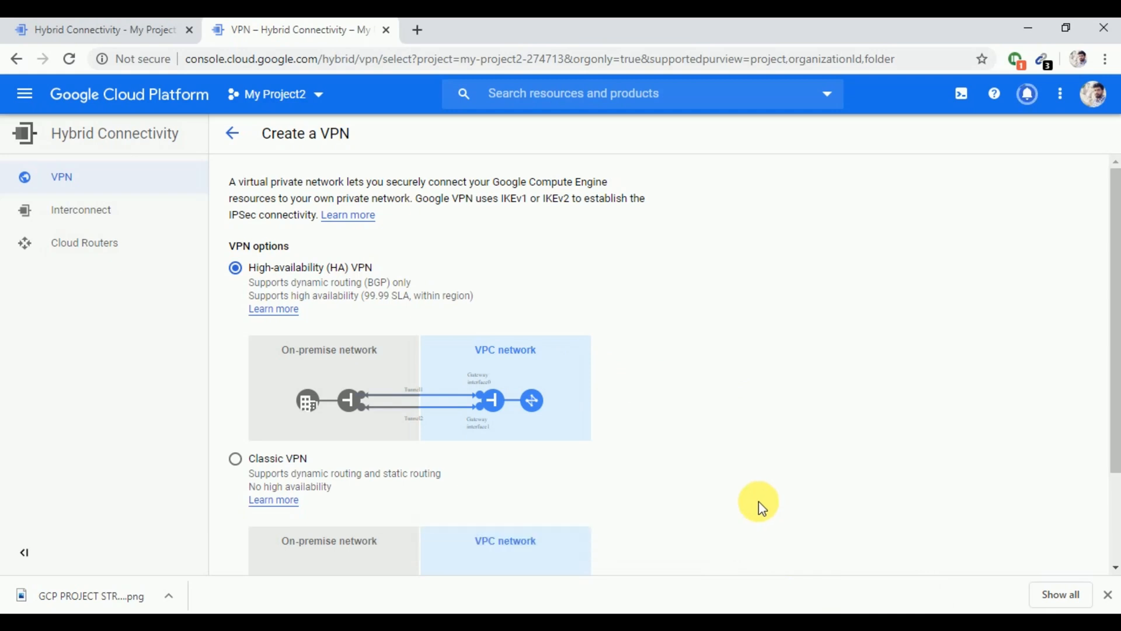
scroll(473, 325, down, 2)
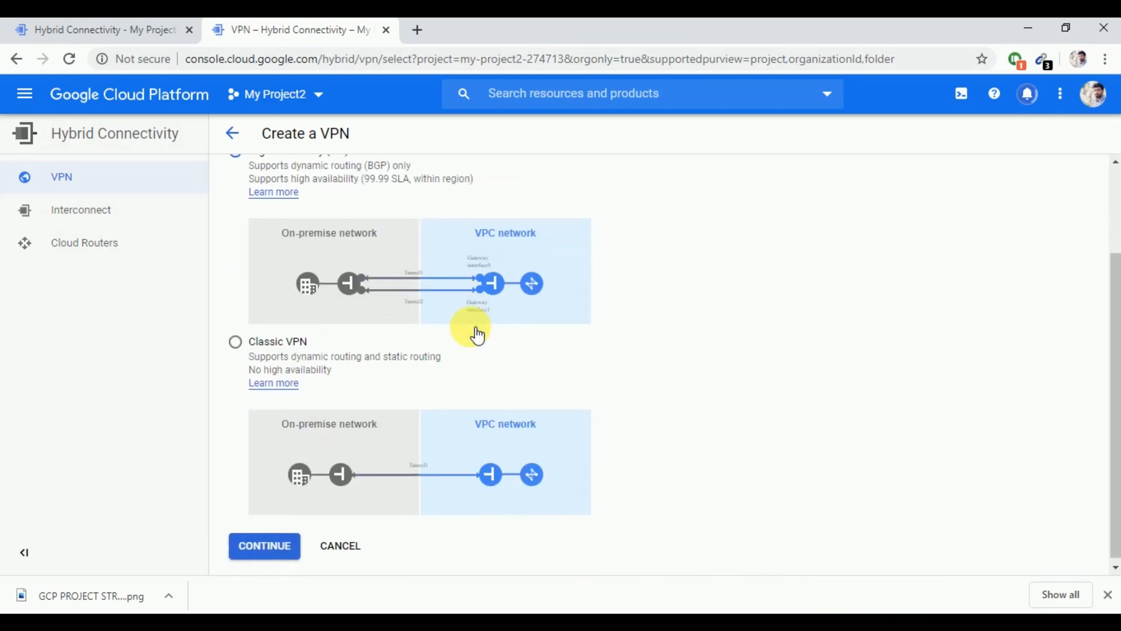
click(282, 337)
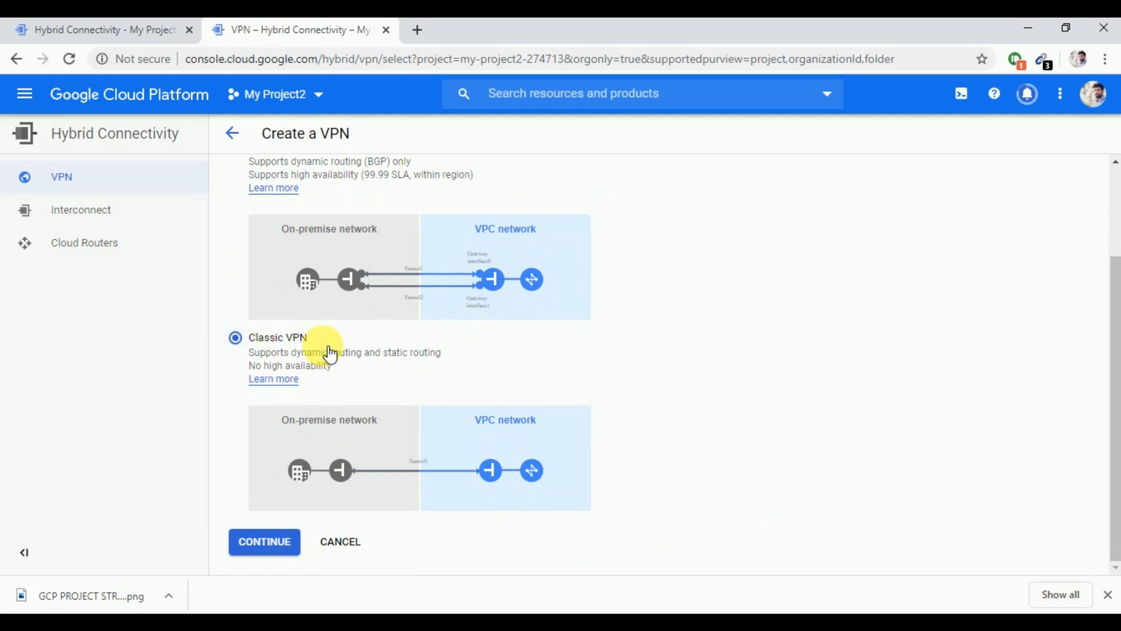
scroll(354, 353, up, 2)
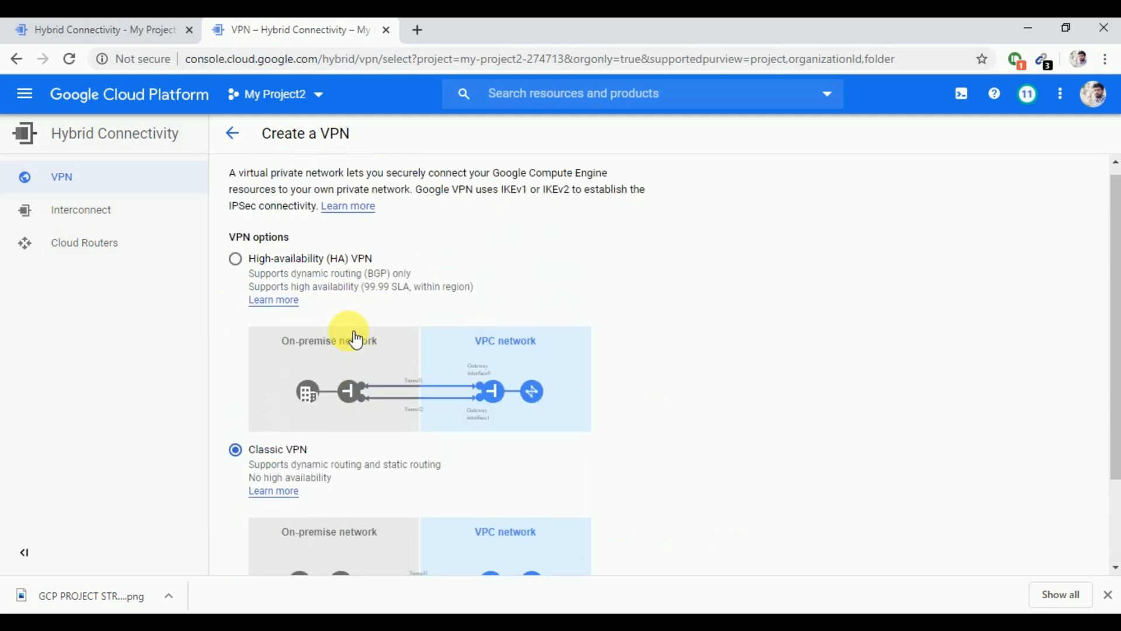
scroll(470, 286, down, 2)
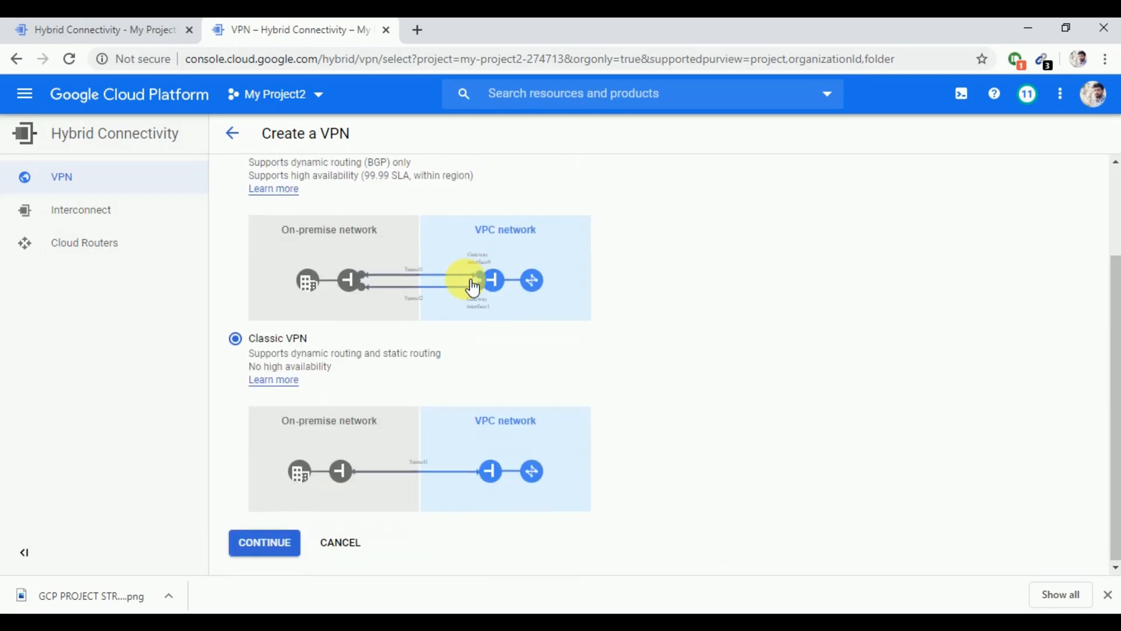
click(240, 559)
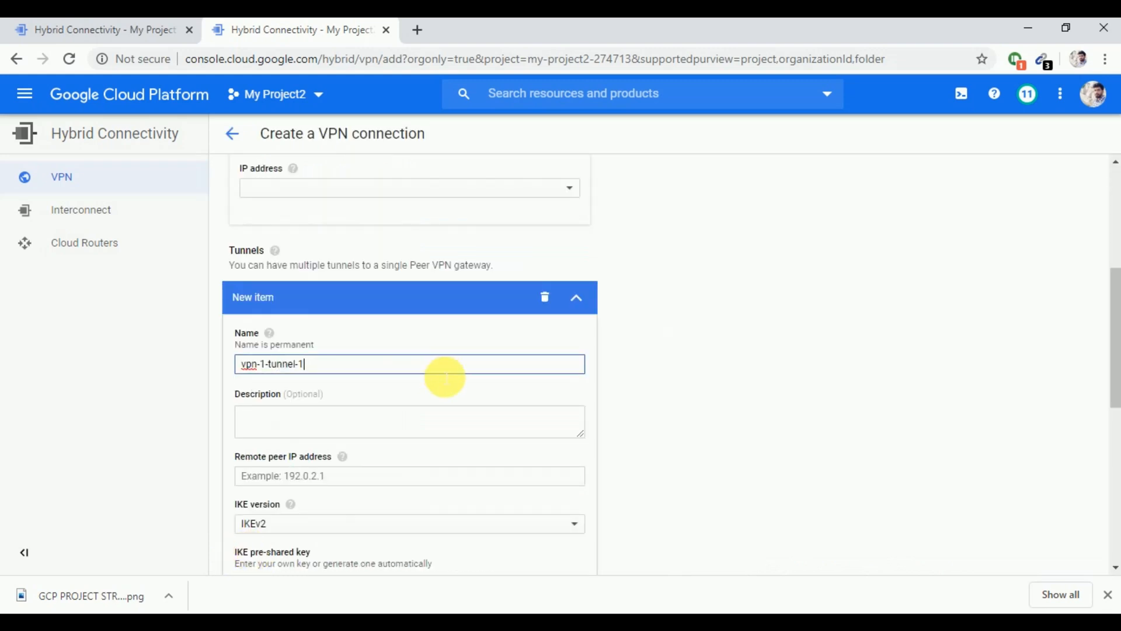
Name the Project2 VPN gateway vpn-gateway-iowa.
scroll(446, 375, up, 5)
scroll(324, 251, down, 1)
scroll(324, 251, up, 1)
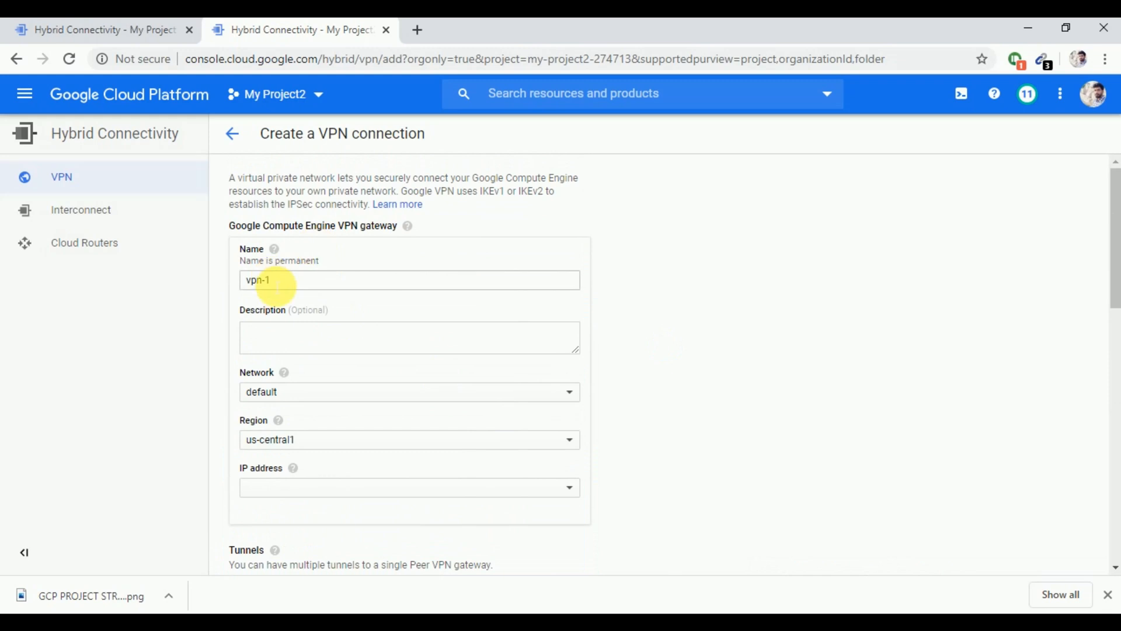
drag(268, 280, 217, 287)
key(BackSpace)
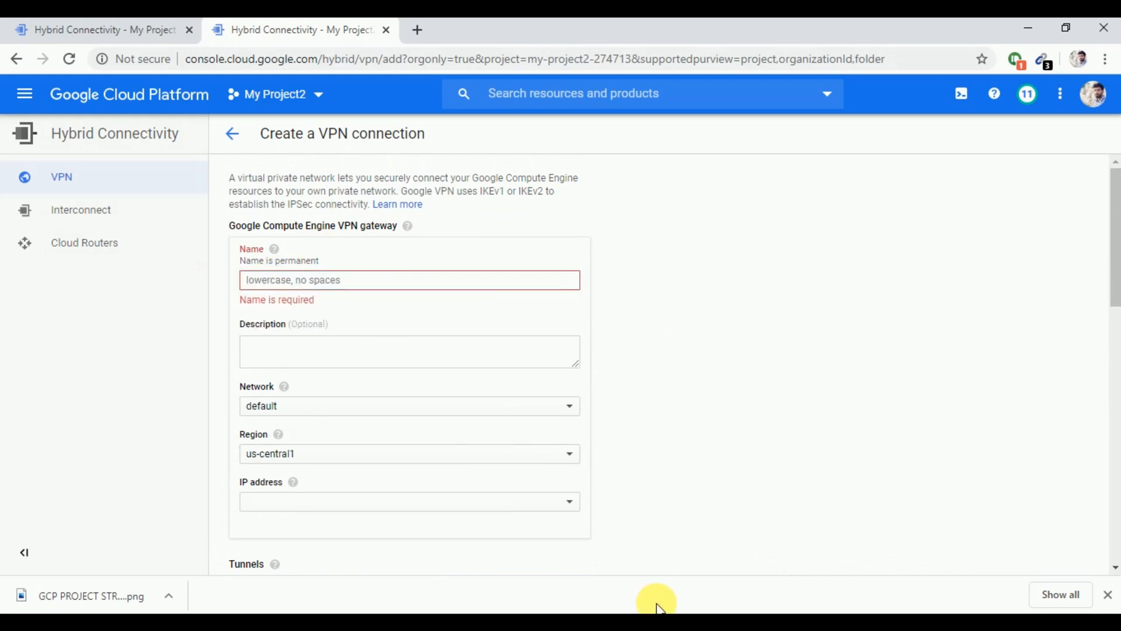
click(694, 612)
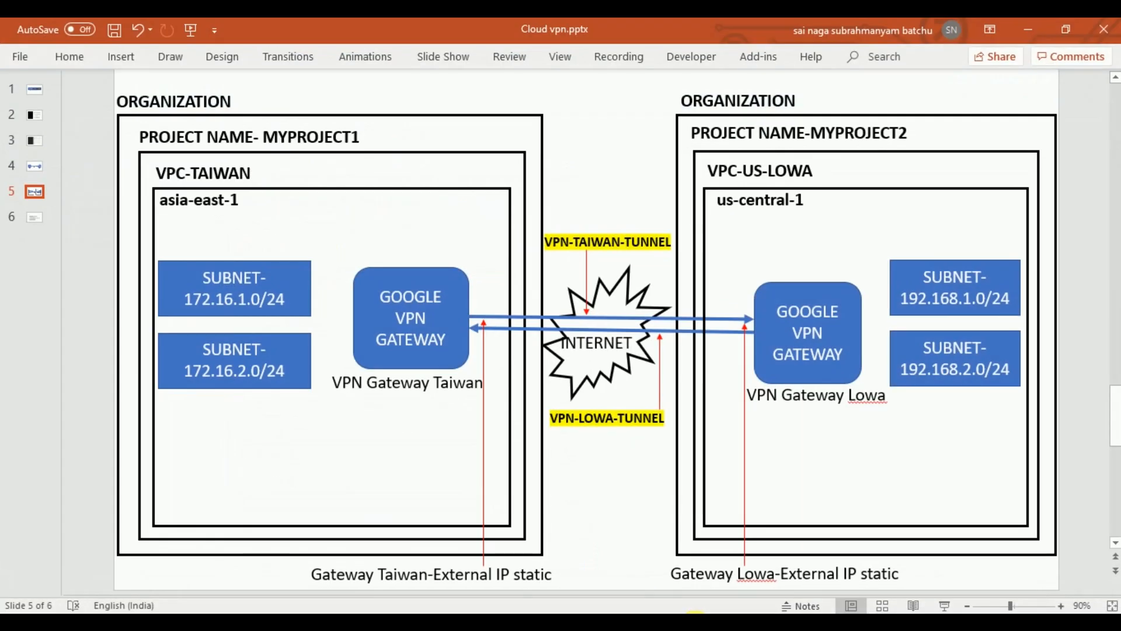
click(693, 611)
click(314, 286)
text(vpn-g)
text(ateway)
text(-iowa)
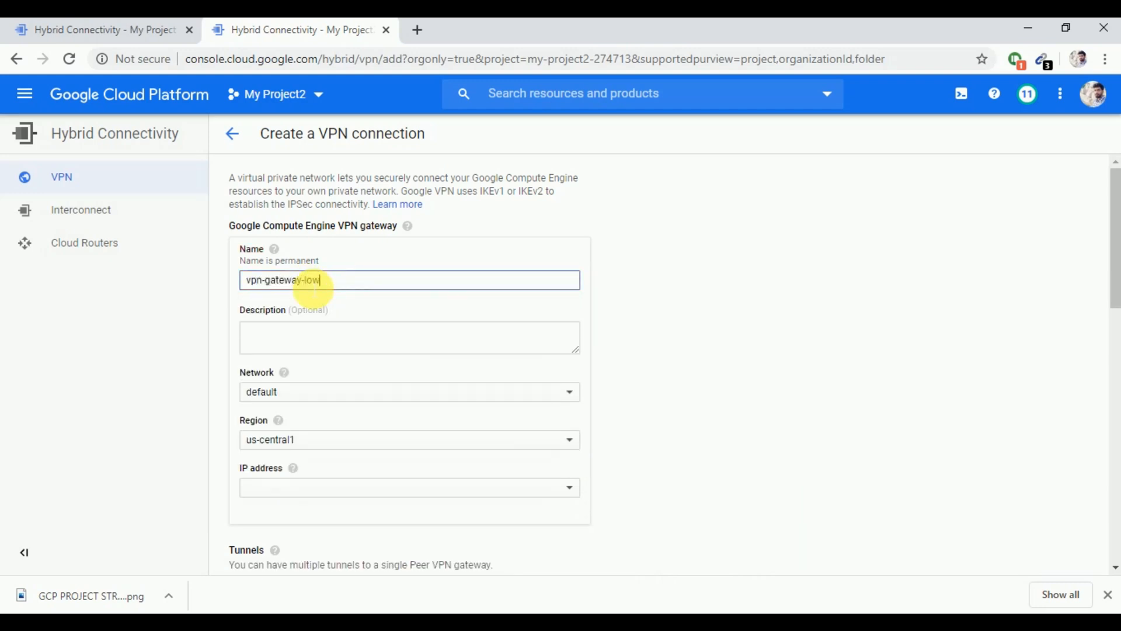
click(699, 350)
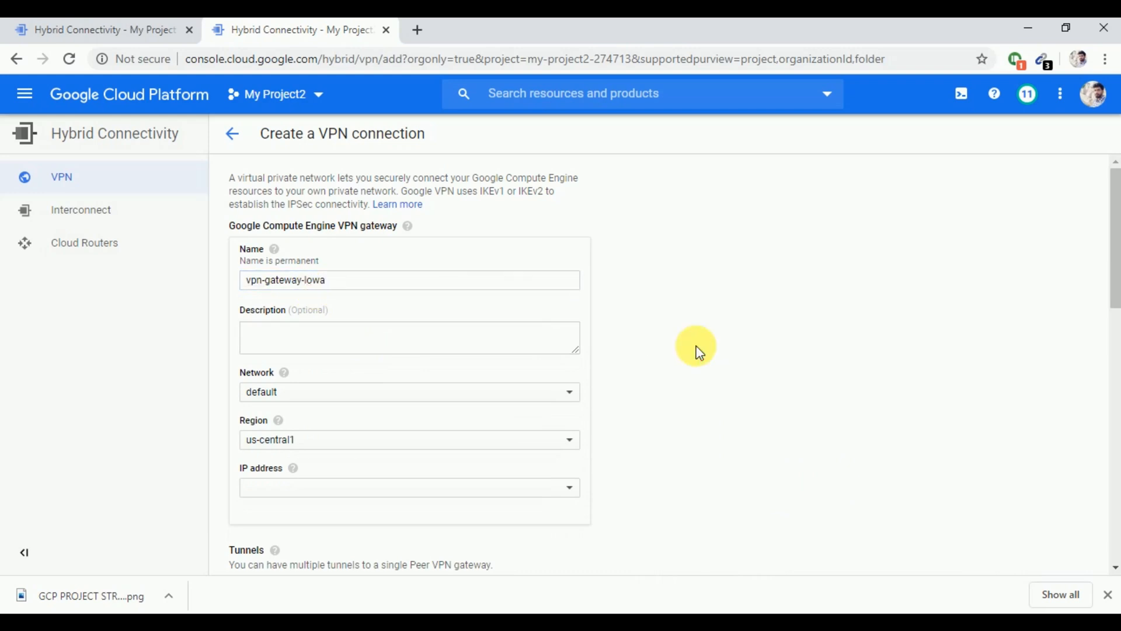
Put the gateway on network vpc-us-lowa with static IP gateway-lowa-staticip.
click(546, 393)
click(454, 418)
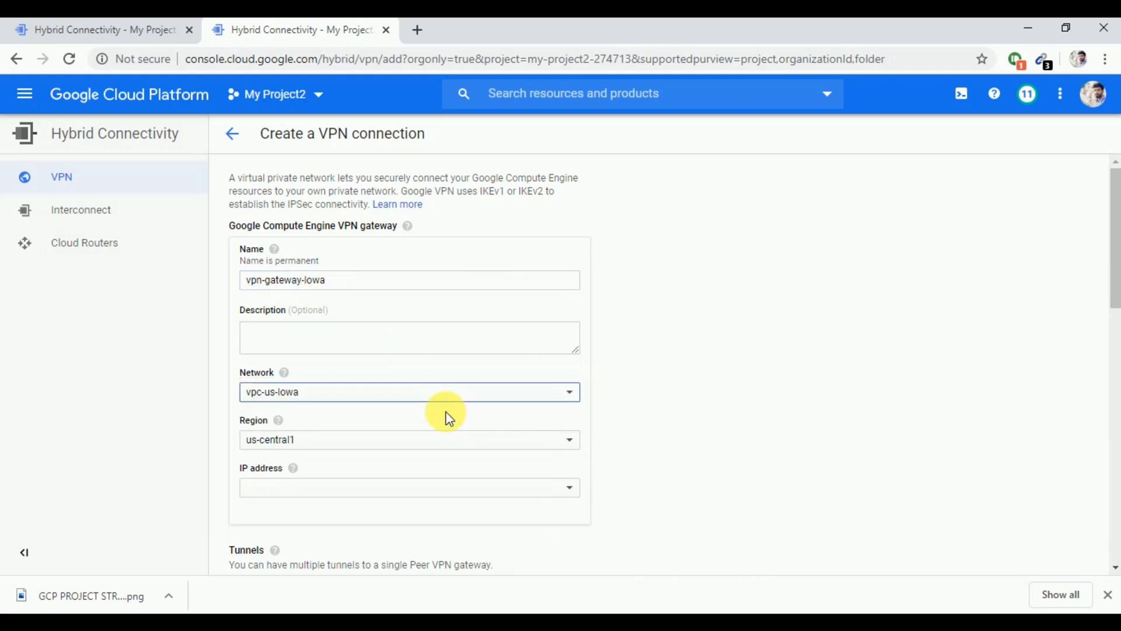
scroll(634, 475, down, 2)
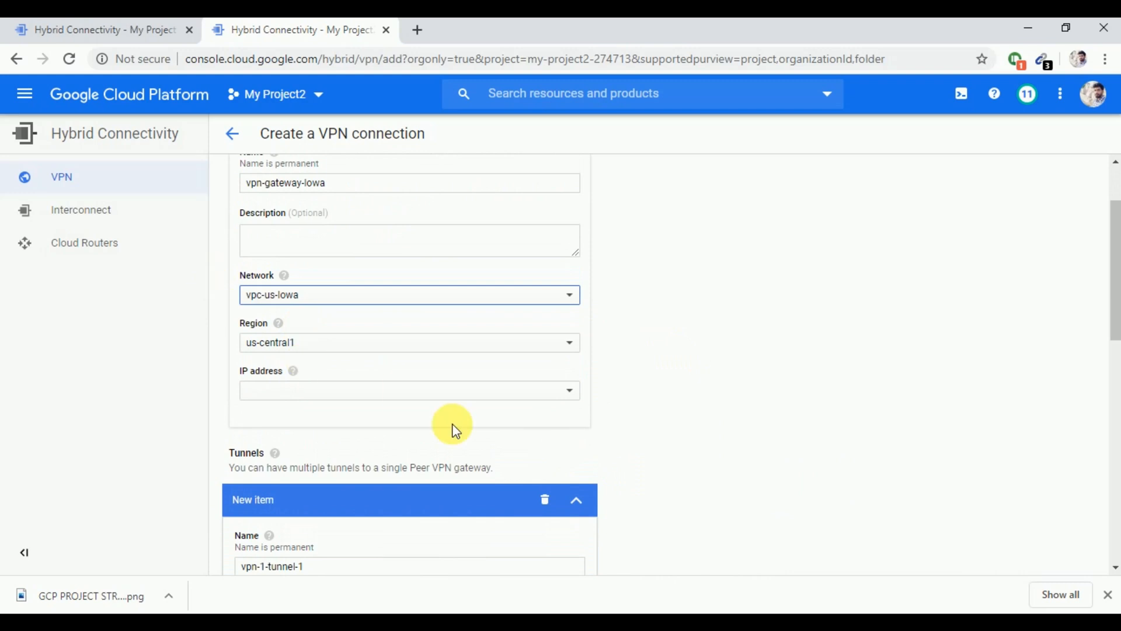
scroll(435, 374, down, 1)
click(437, 352)
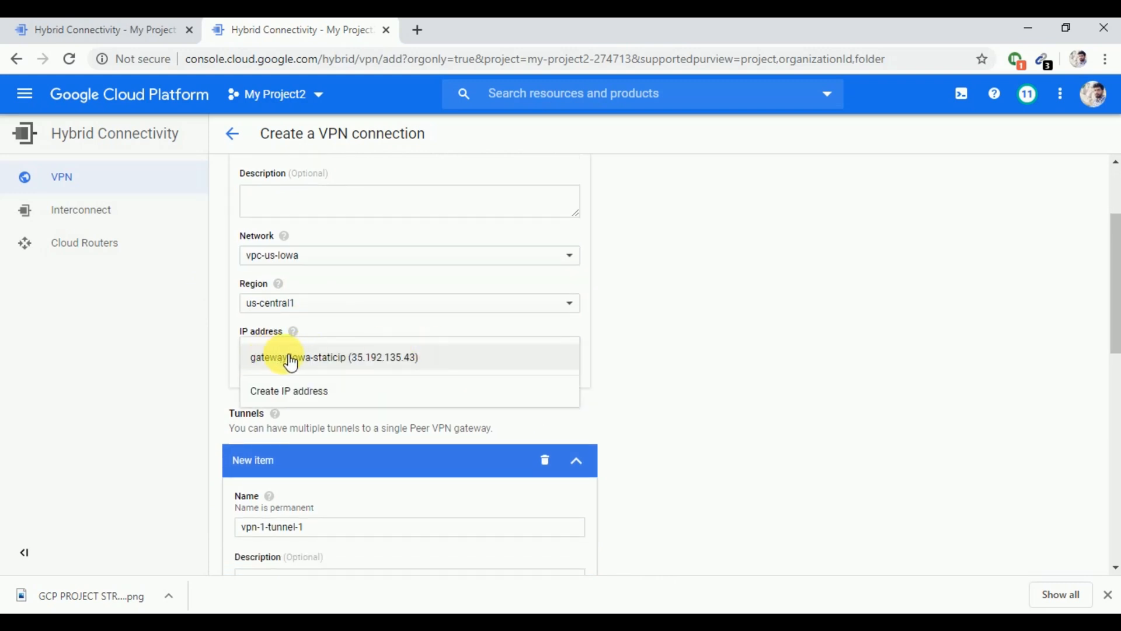
click(359, 355)
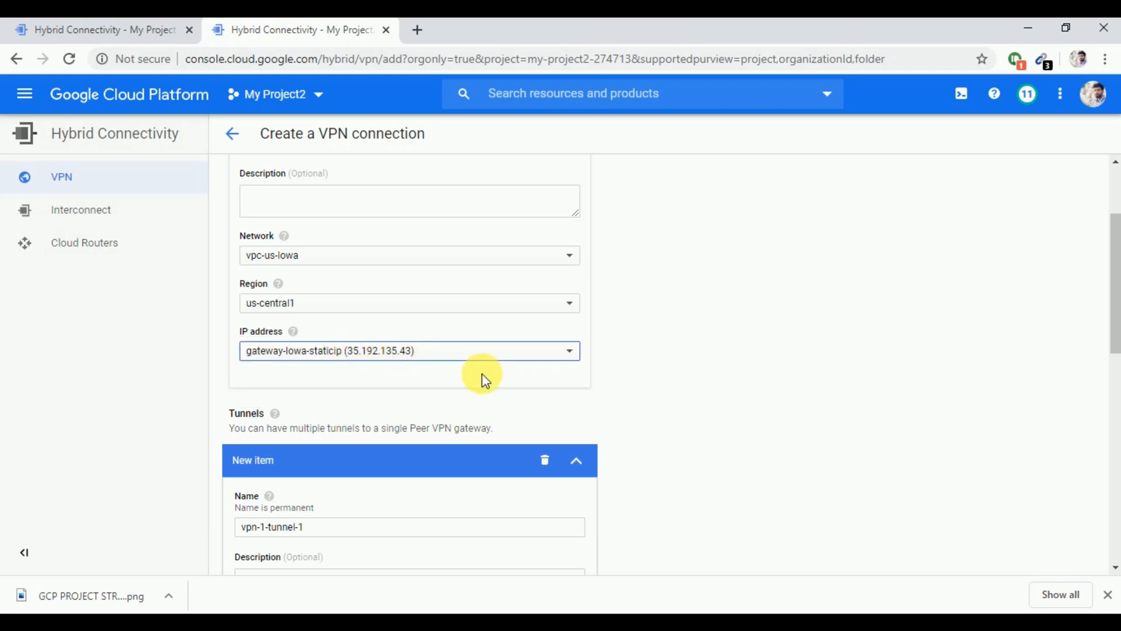
scroll(481, 374, down, 4)
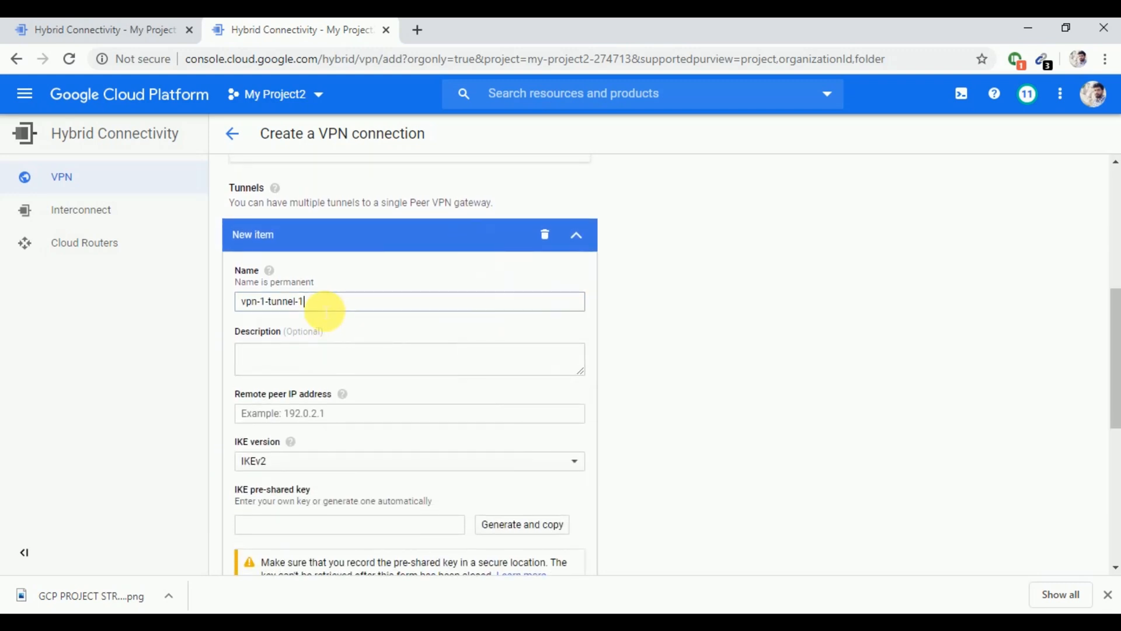
Replace the default tunnel name with vpn-lowa-tunnel.
drag(320, 306, 244, 304)
key(BackSpace)
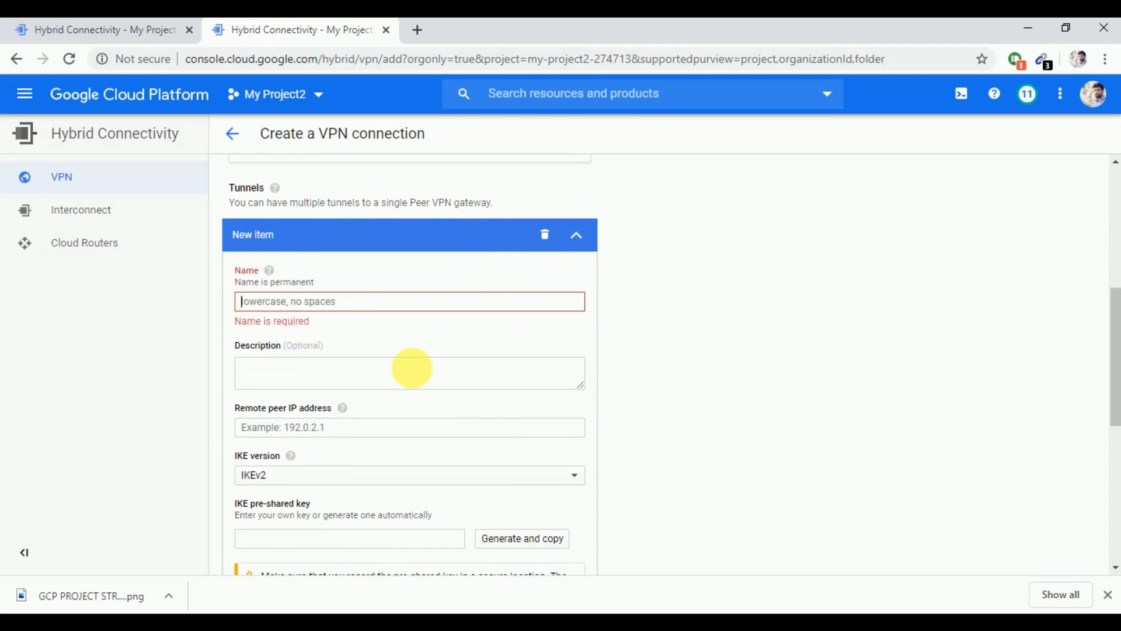
key(alt+Tab)
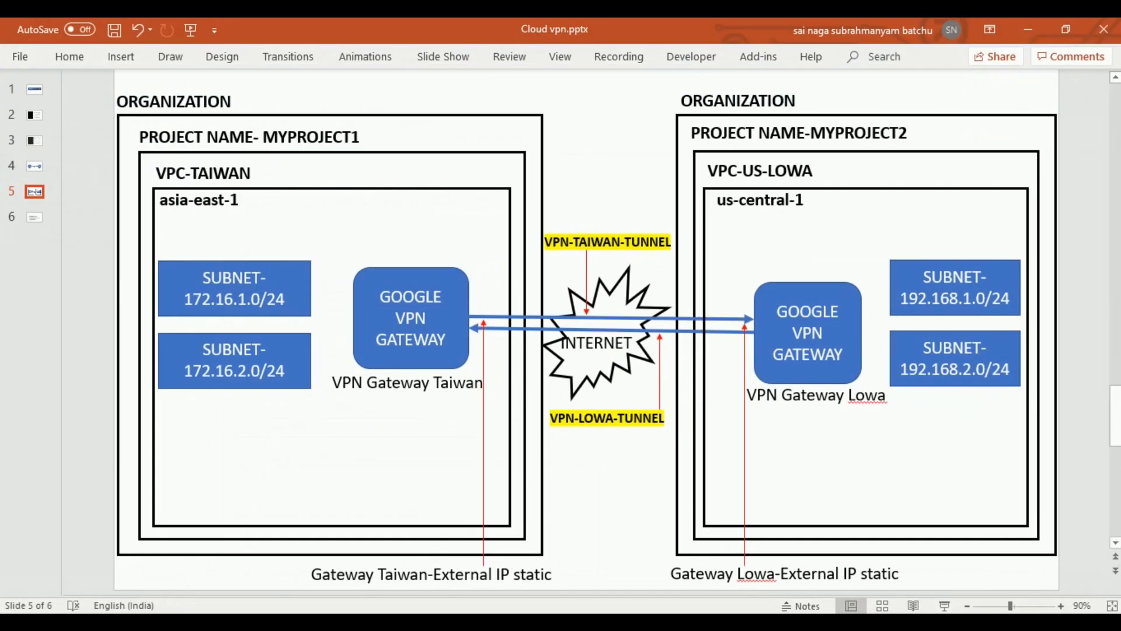
key(alt+Tab)
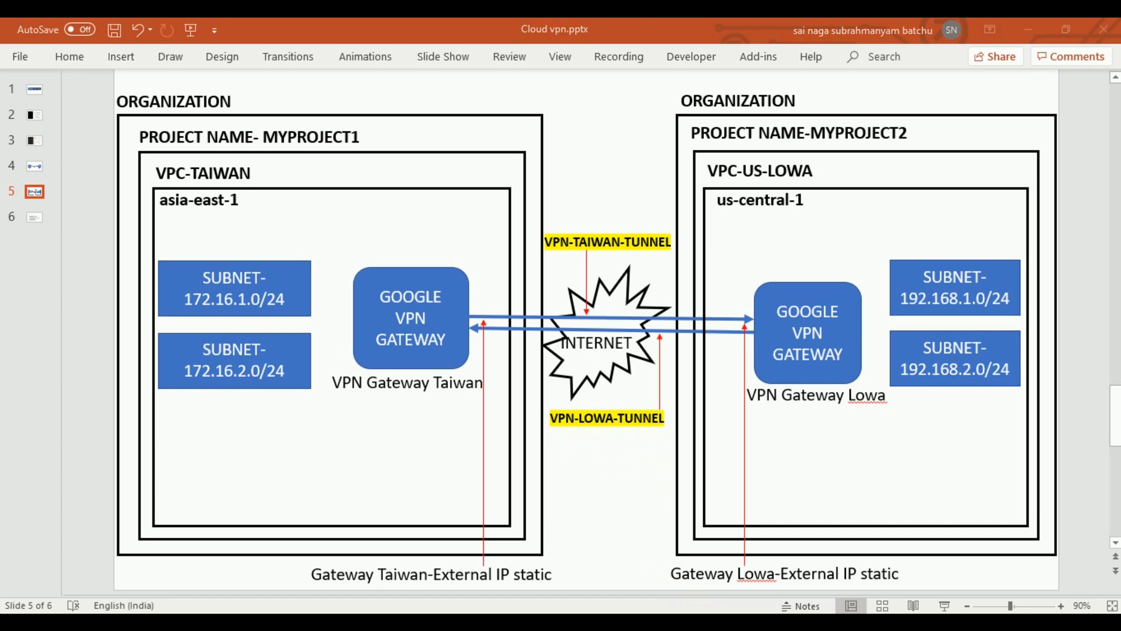
click(322, 301)
text(v)
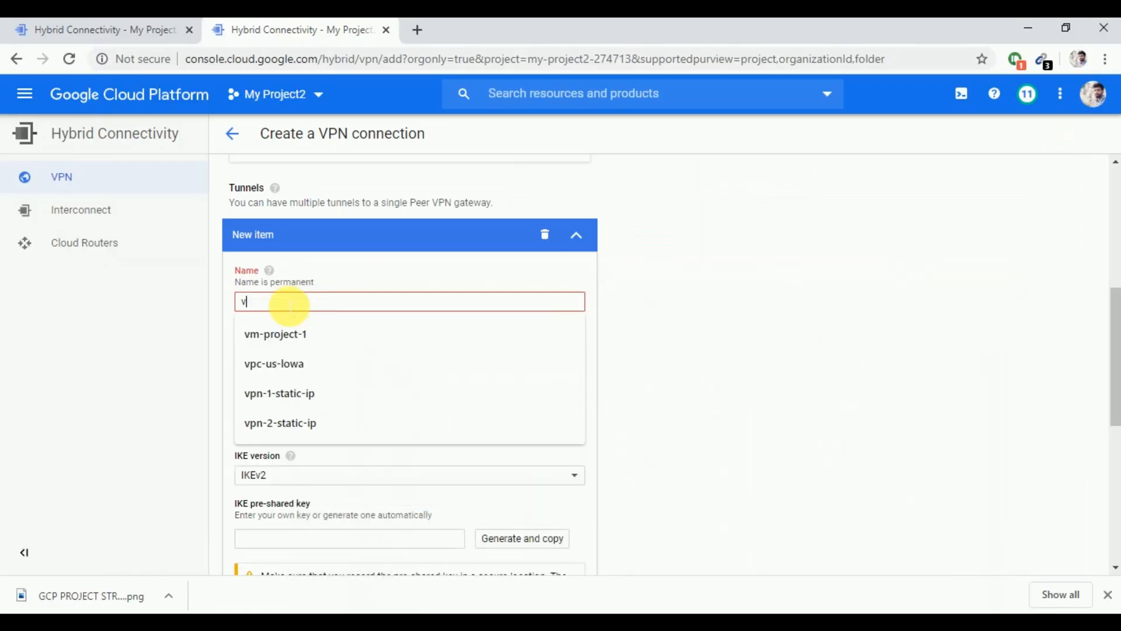
text(pn-lowa-tunnel)
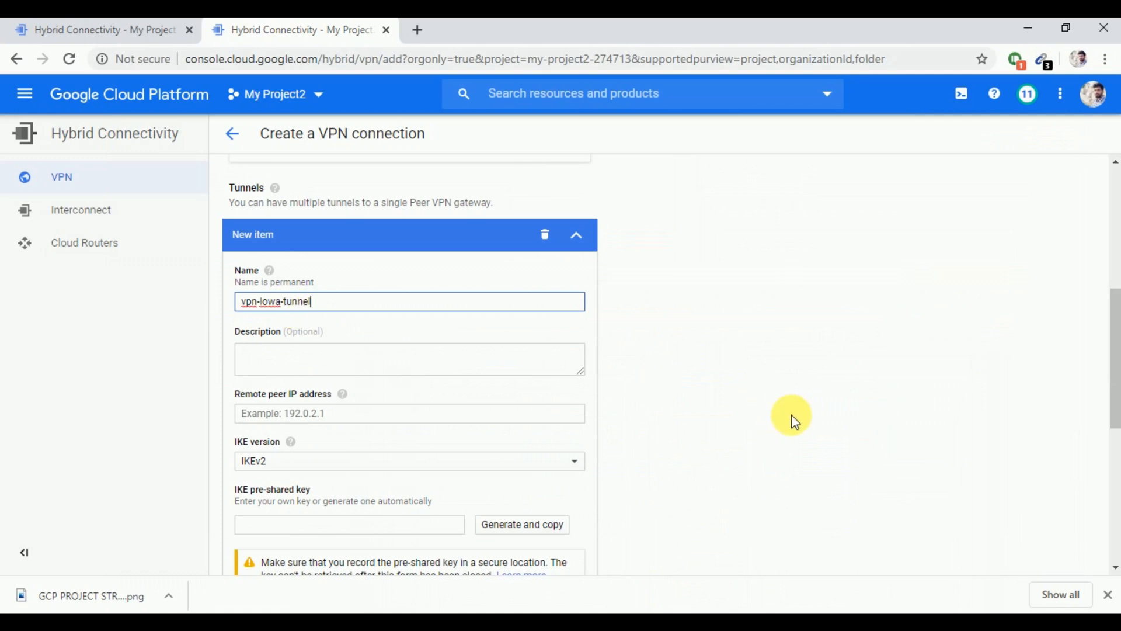
scroll(790, 417, down, 2)
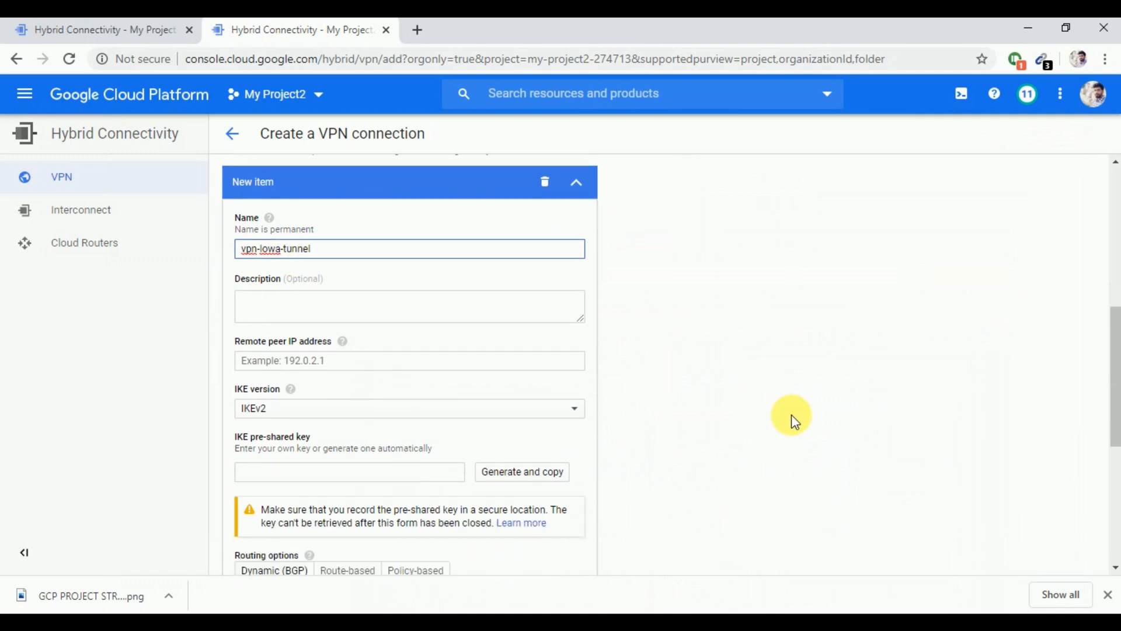
Focus the remote peer IP field, check the network diagram, then go to My Project1's VPN page.
click(313, 340)
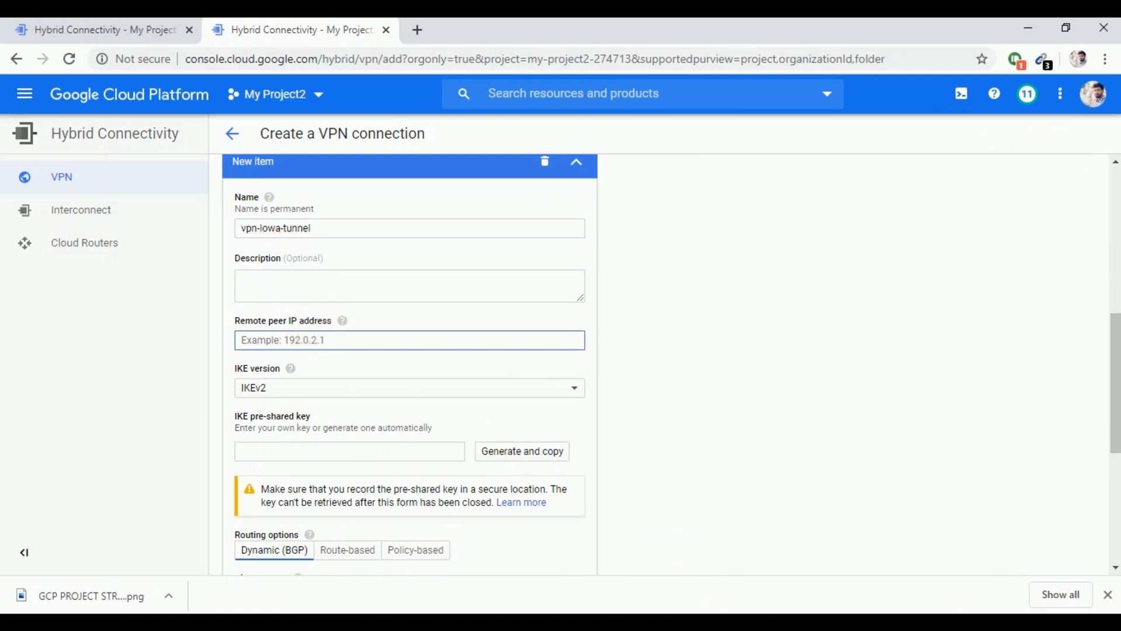
click(704, 604)
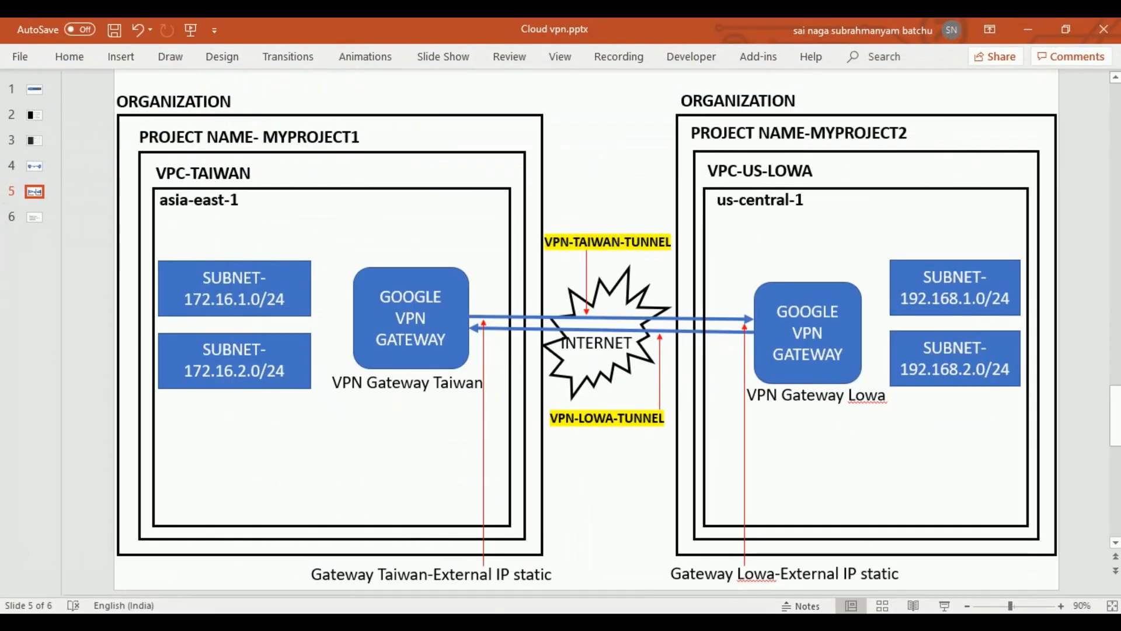
key(alt+Tab)
click(438, 341)
click(106, 37)
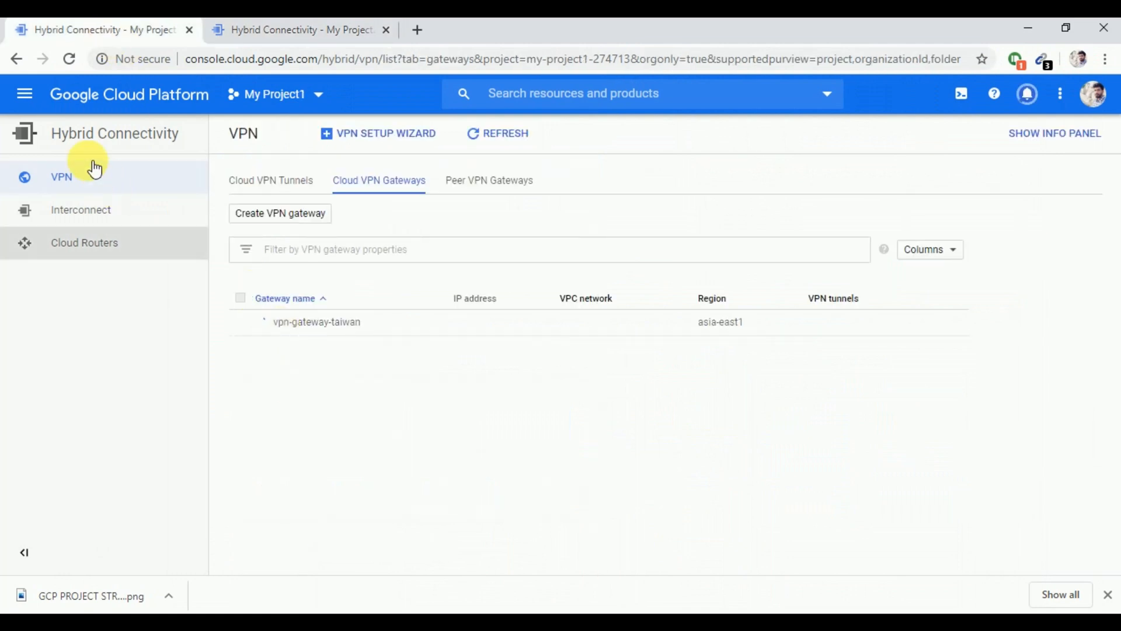
Copy My Project1's Taiwan gateway IP 35.221.197.69 from External IP addresses and return to the Project2 form.
click(26, 94)
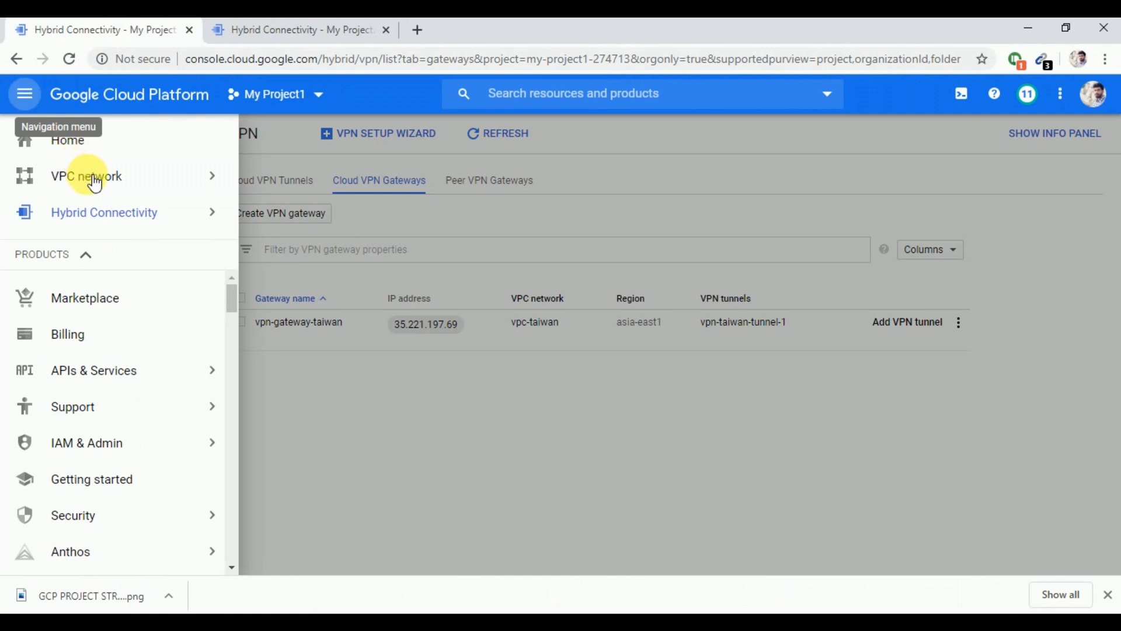
mouse_move(93, 176)
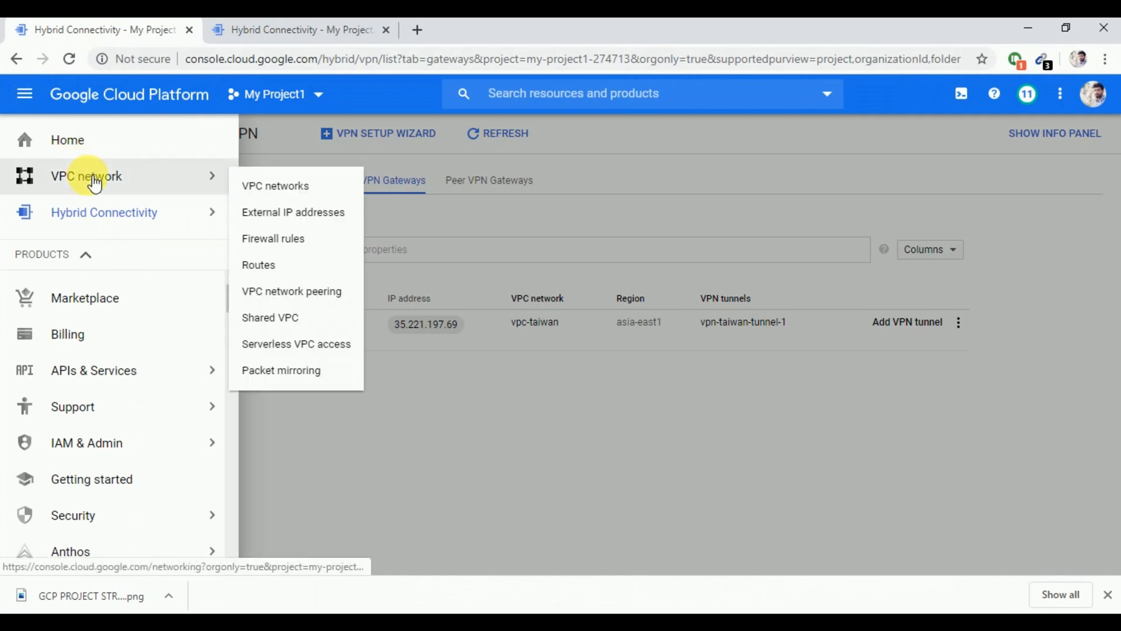
click(273, 218)
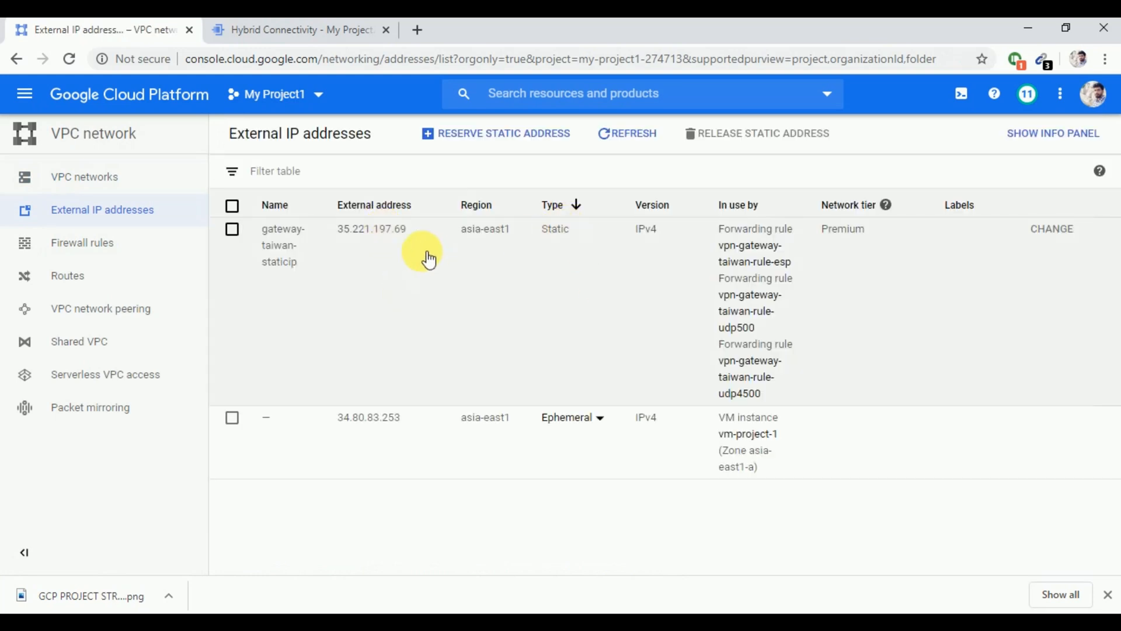
drag(413, 238, 347, 236)
key(ctrl+c)
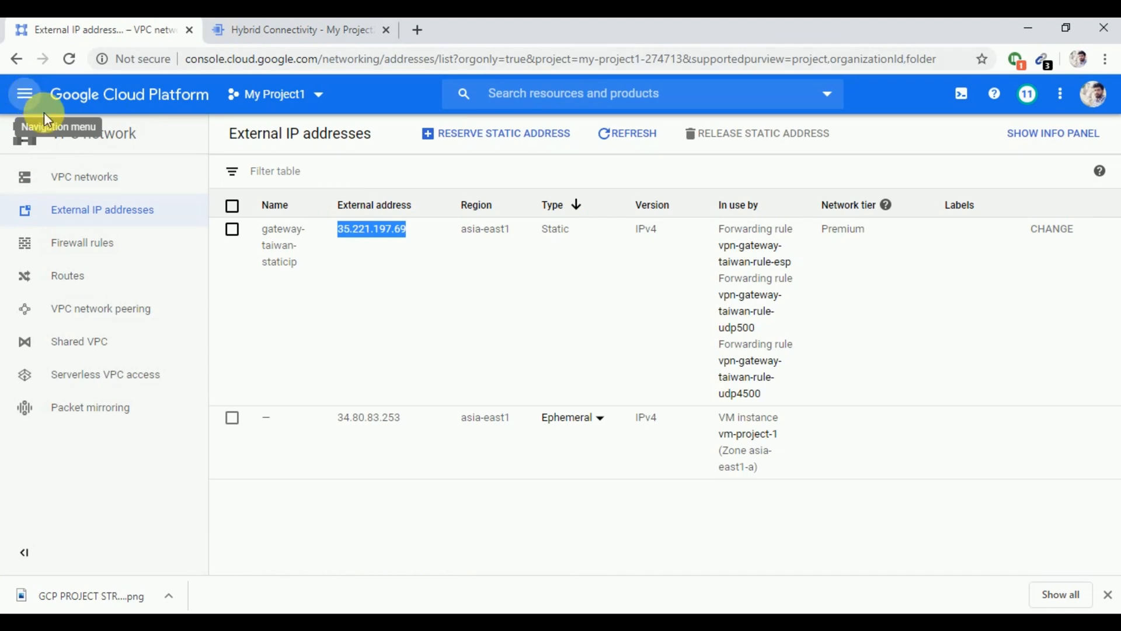
click(26, 94)
mouse_move(83, 177)
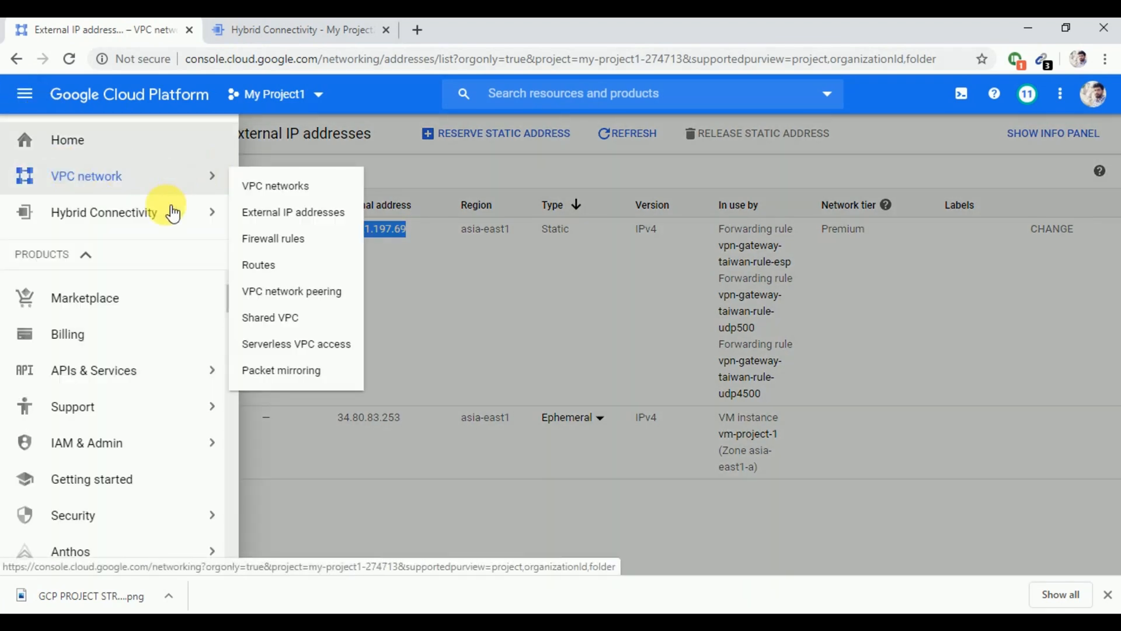
mouse_move(170, 213)
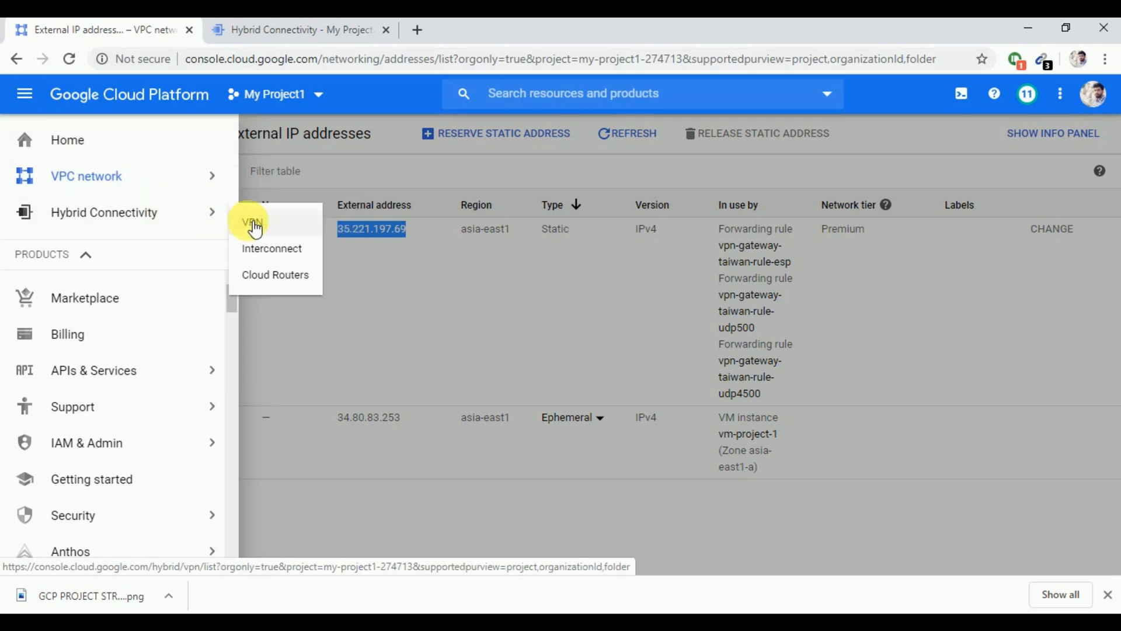
click(315, 30)
click(329, 345)
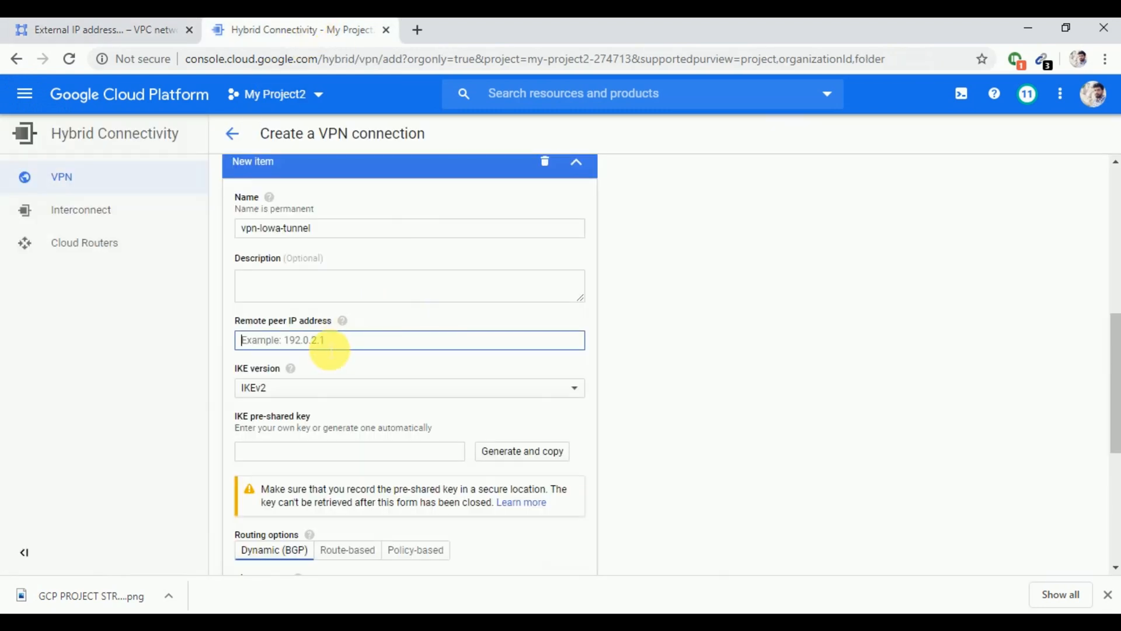
Paste 35.221.197.69 as vpn-lowa-tunnel's remote peer IP.
key(ctrl+v)
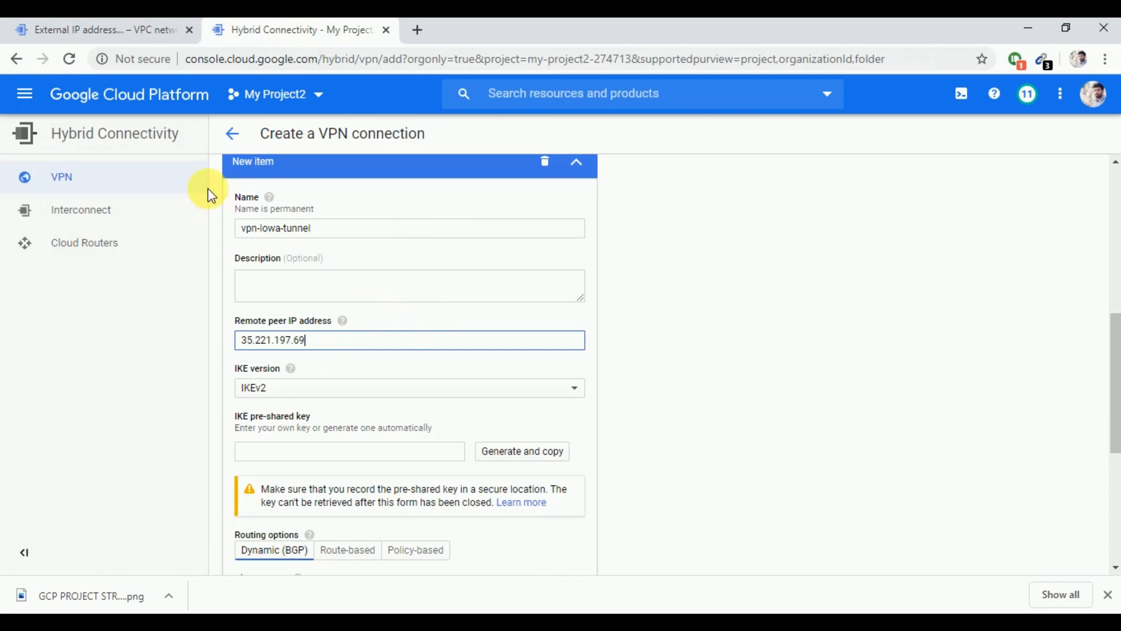
click(135, 32)
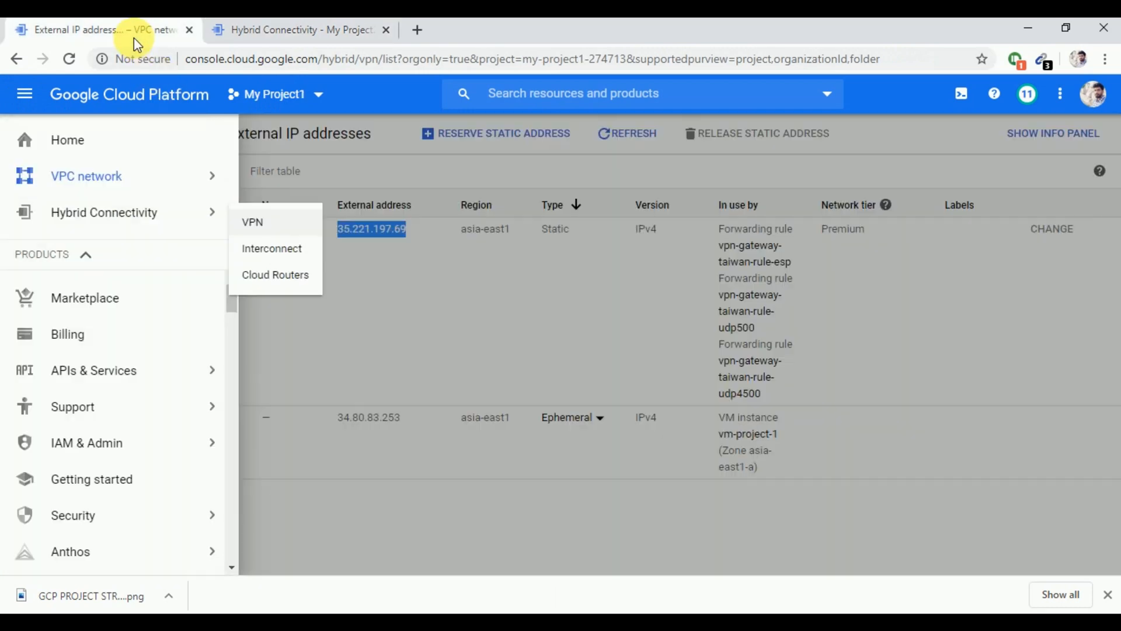
click(266, 34)
Enter an IKE pre-shared key and set the tunnel to route-based routing.
scroll(546, 354, down, 1)
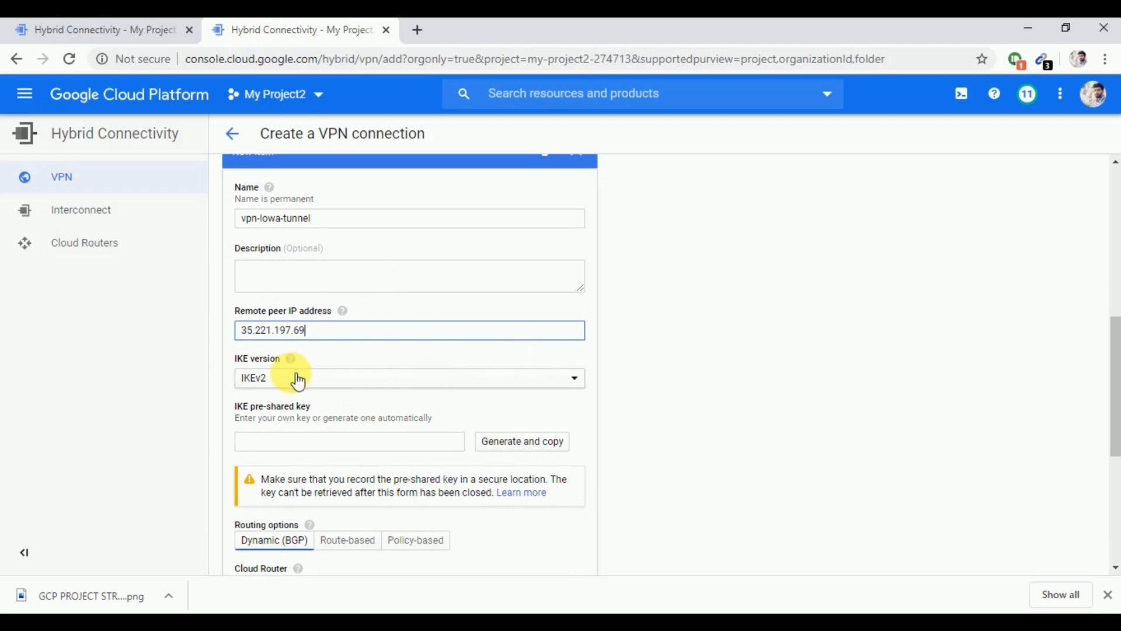
scroll(299, 379, down, 3)
click(313, 290)
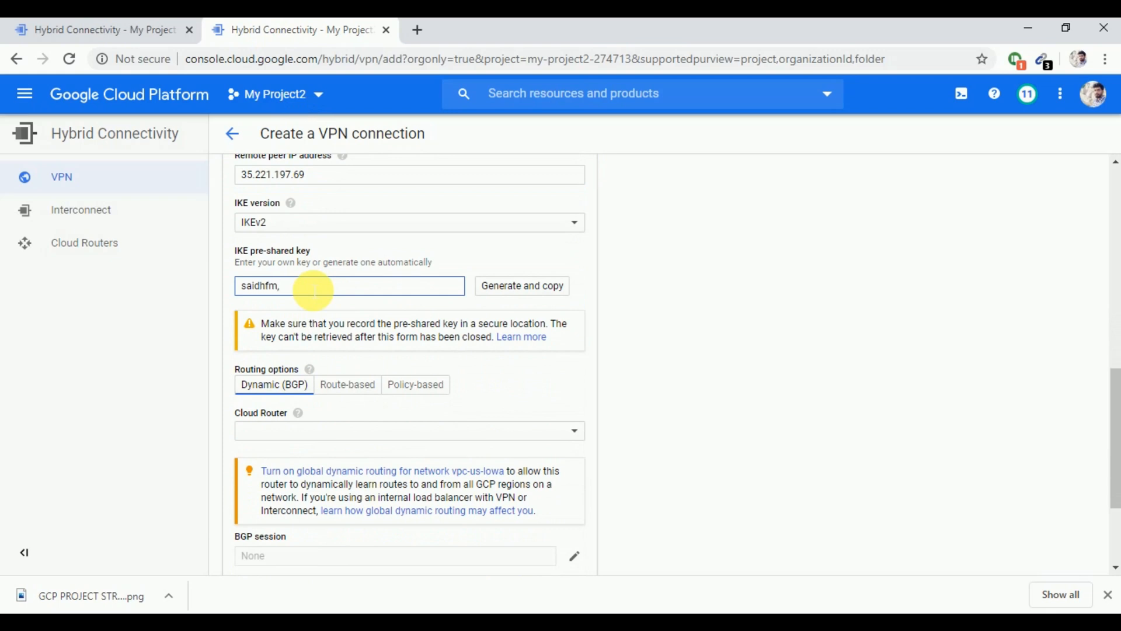
scroll(651, 371, down, 3)
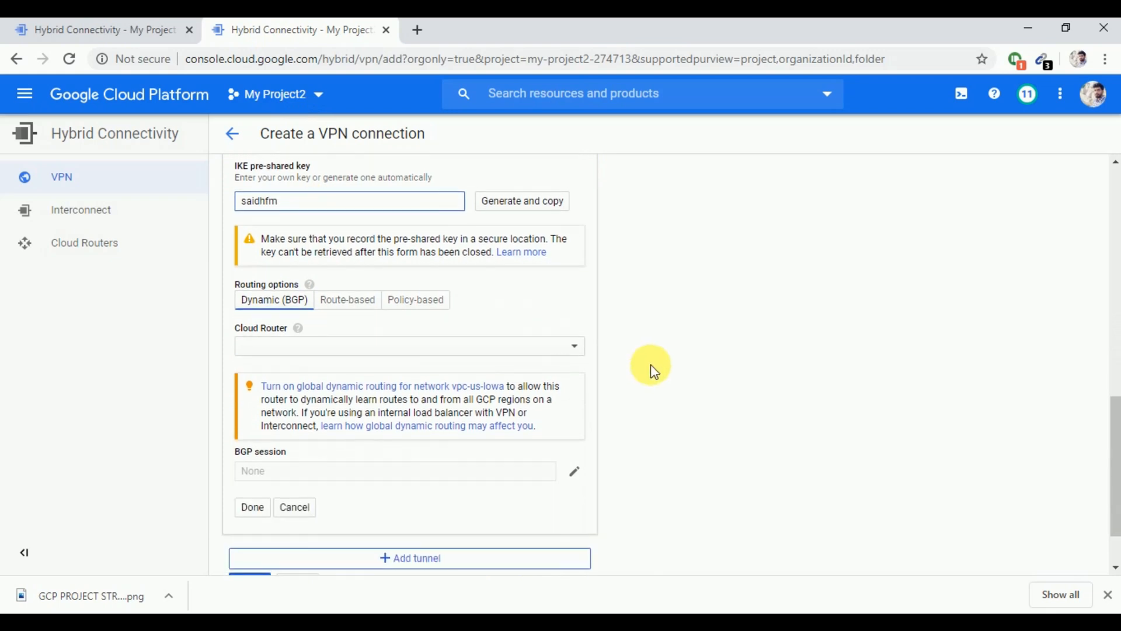
click(348, 300)
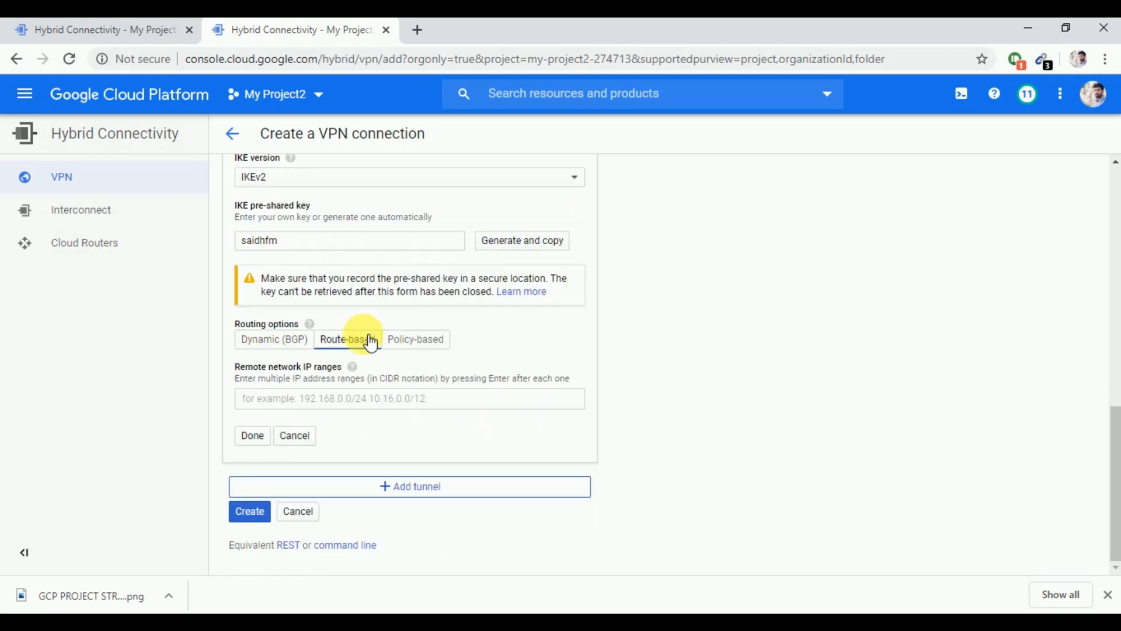
Add 172.16.1.0/24 as vpn-lowa-tunnel's remote network IP range.
click(345, 403)
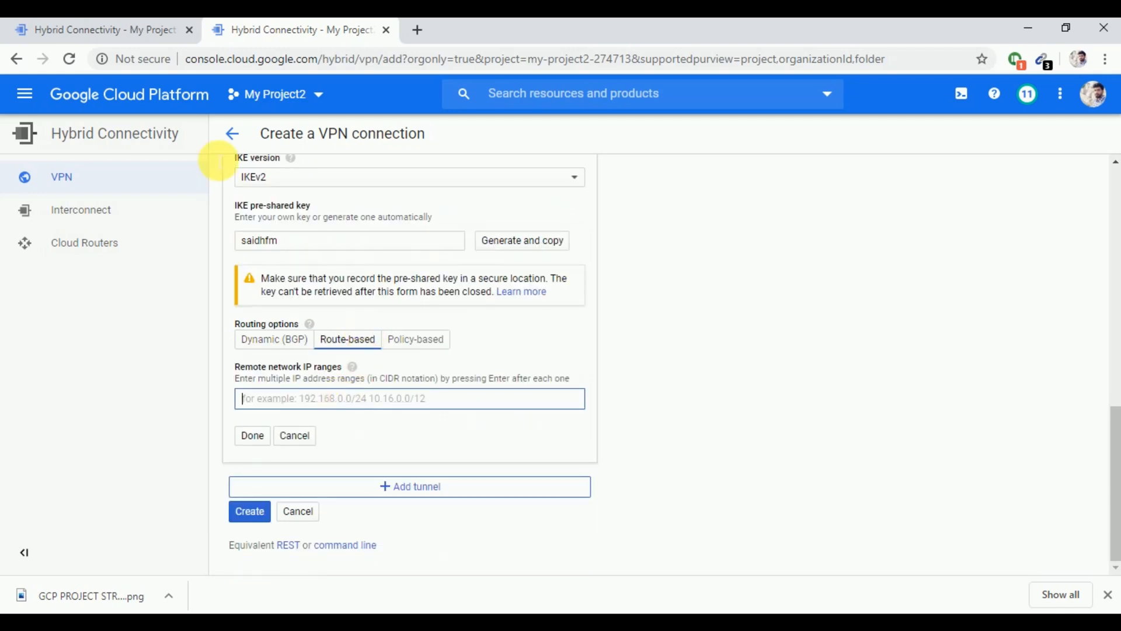
click(69, 36)
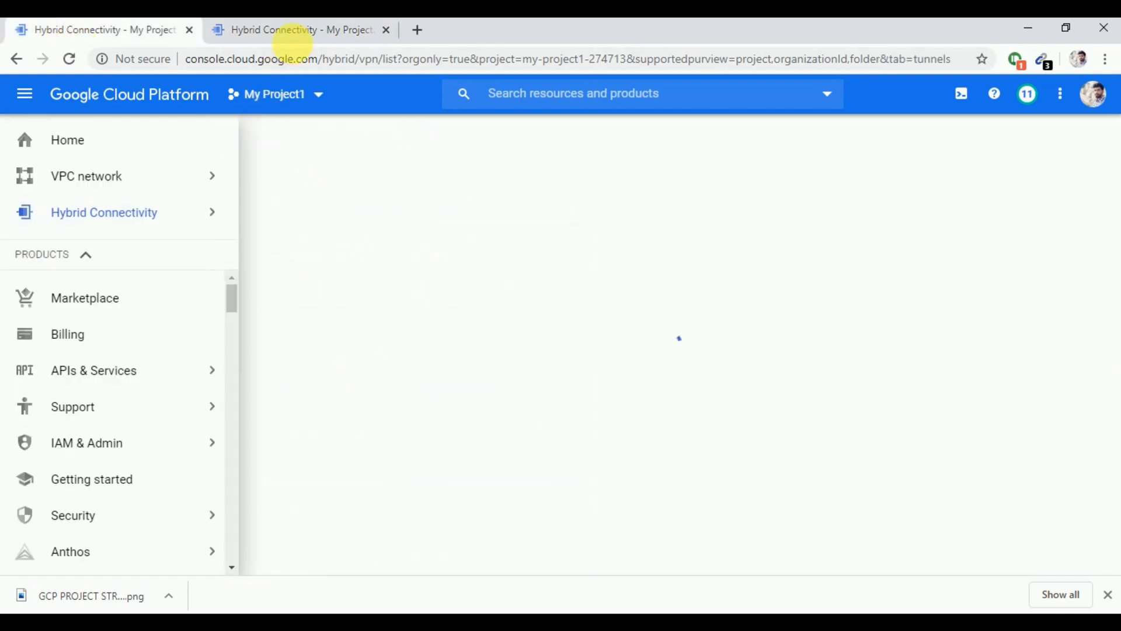
click(298, 30)
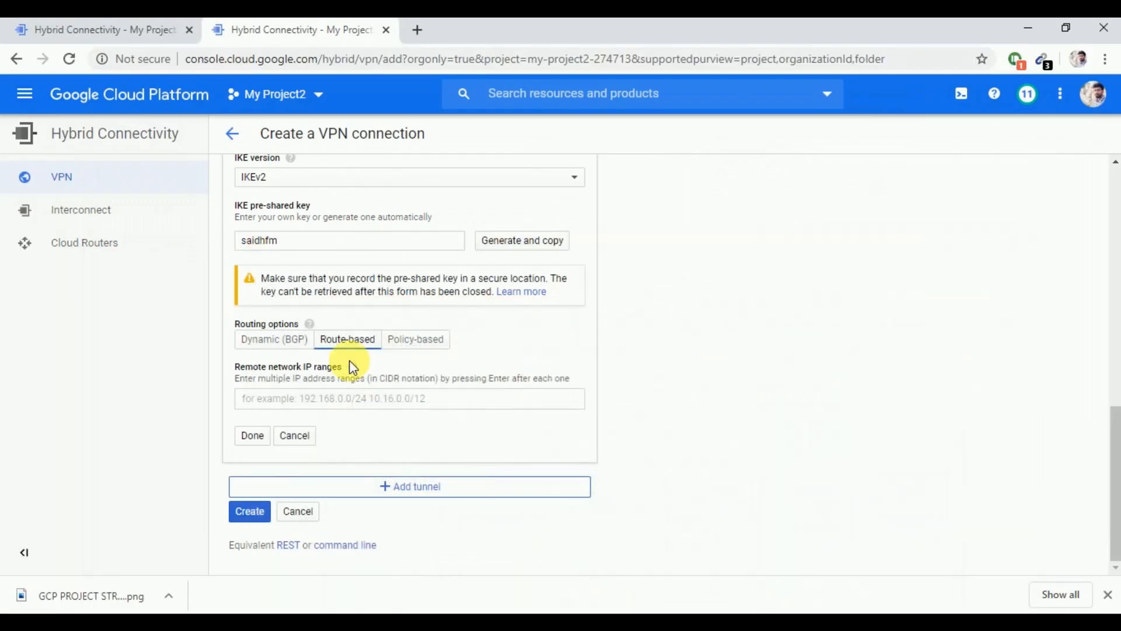
click(316, 407)
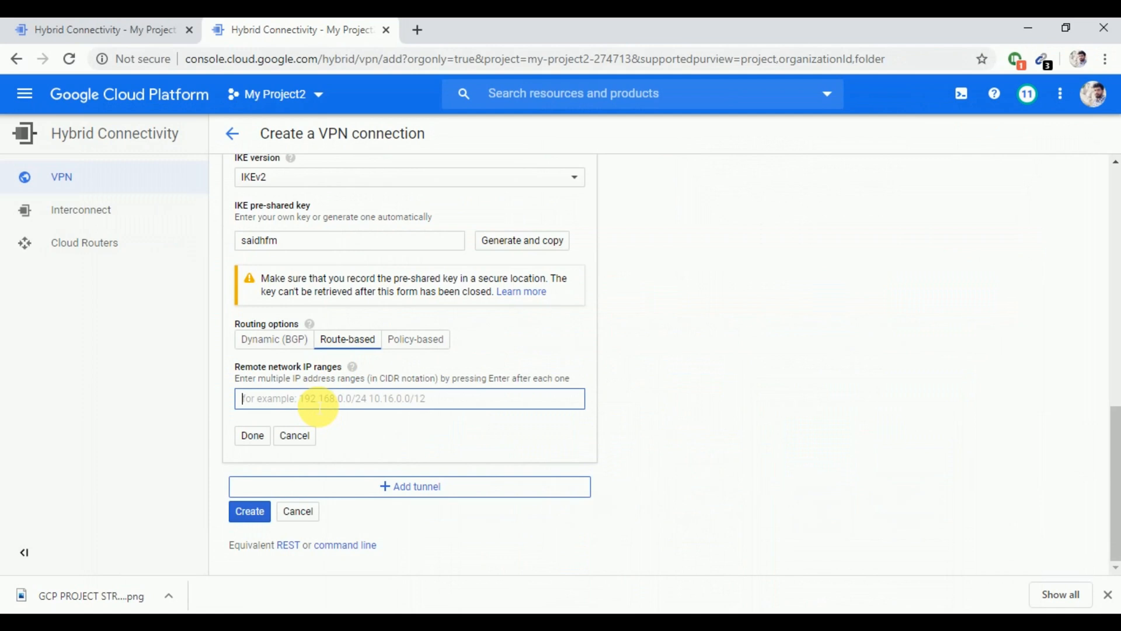
text(172.1)
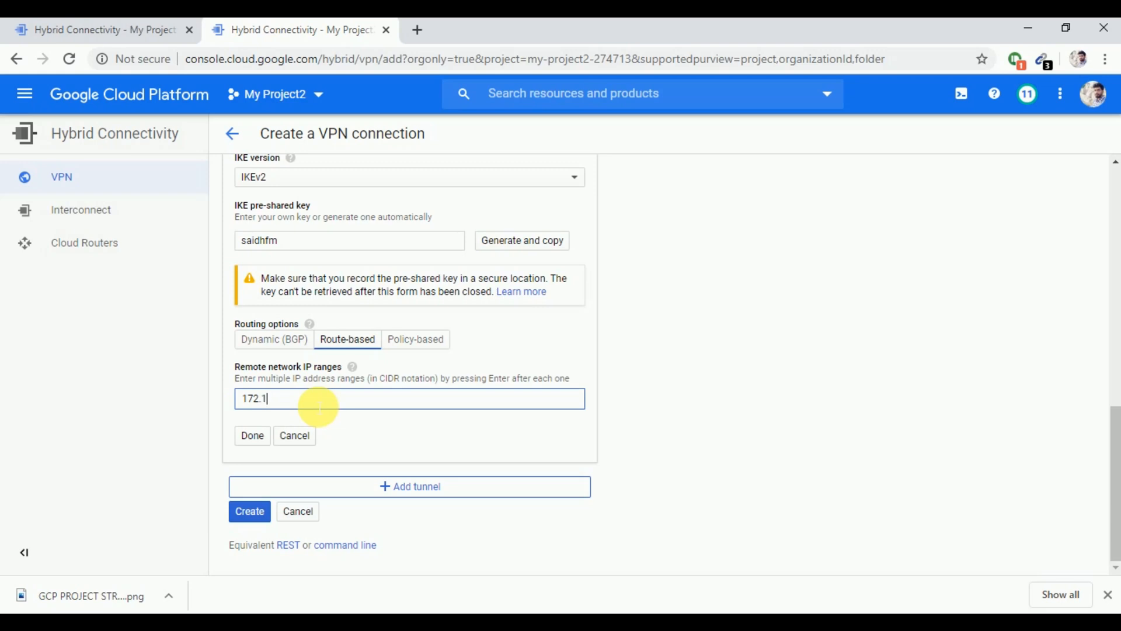
text(6.1.0/24)
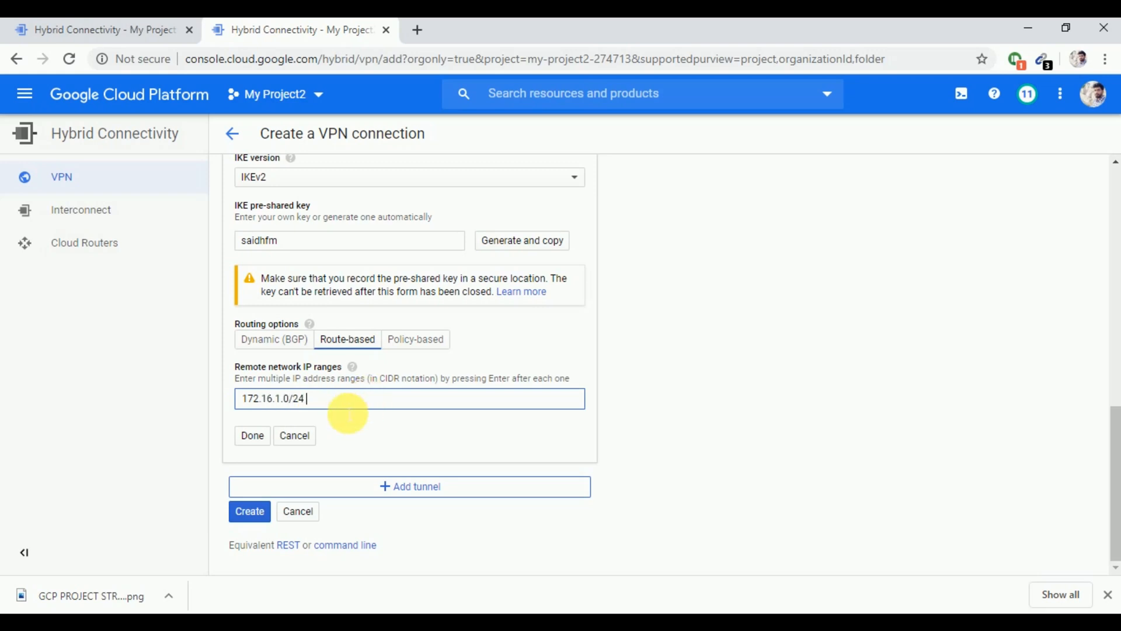
click(365, 452)
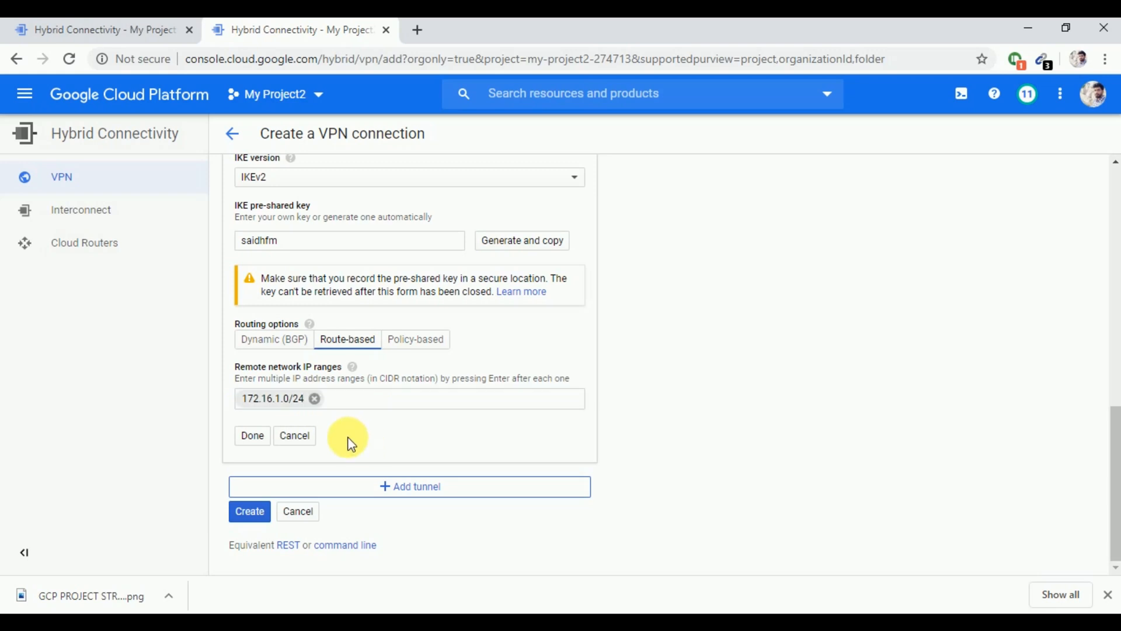
Review My Project1's VPN gateways and tunnels before returning to the Project2 form.
click(135, 28)
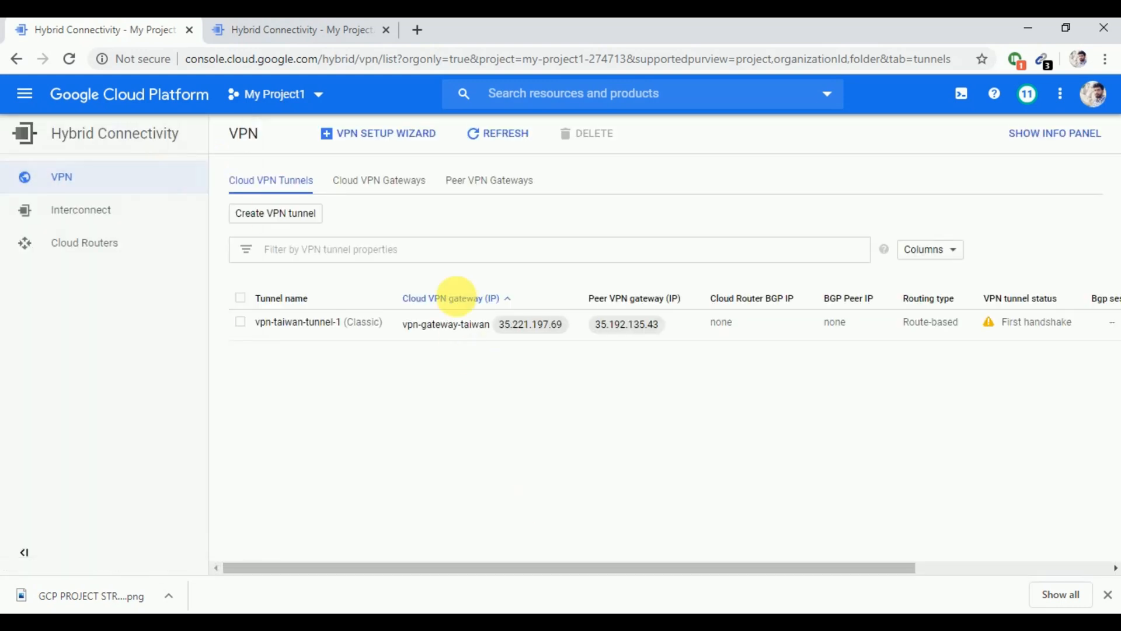
click(379, 183)
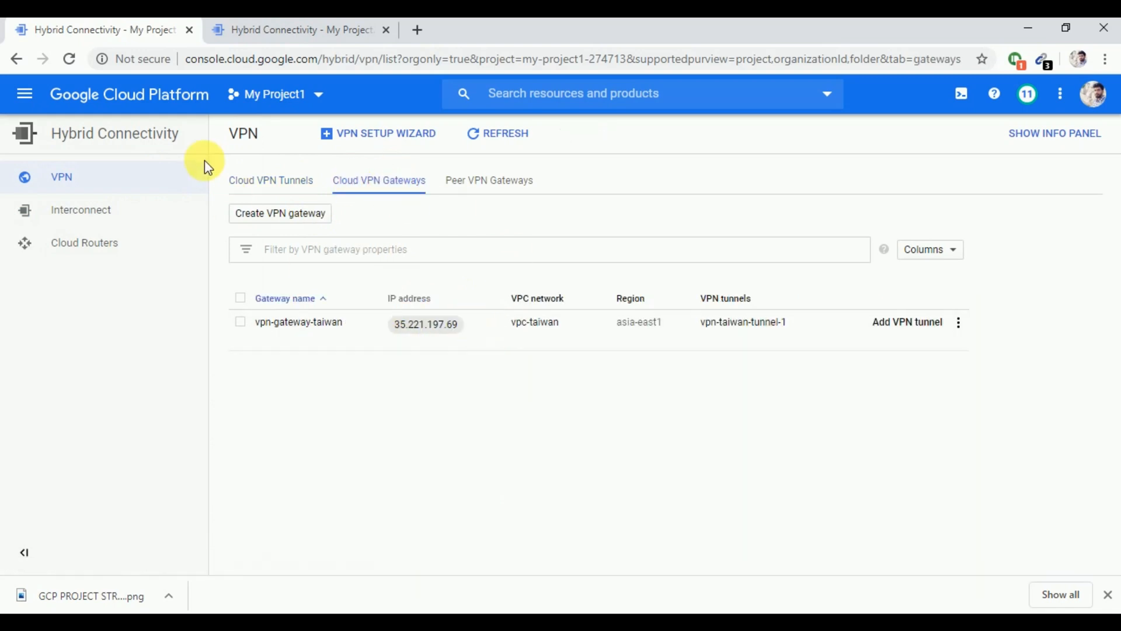
click(256, 182)
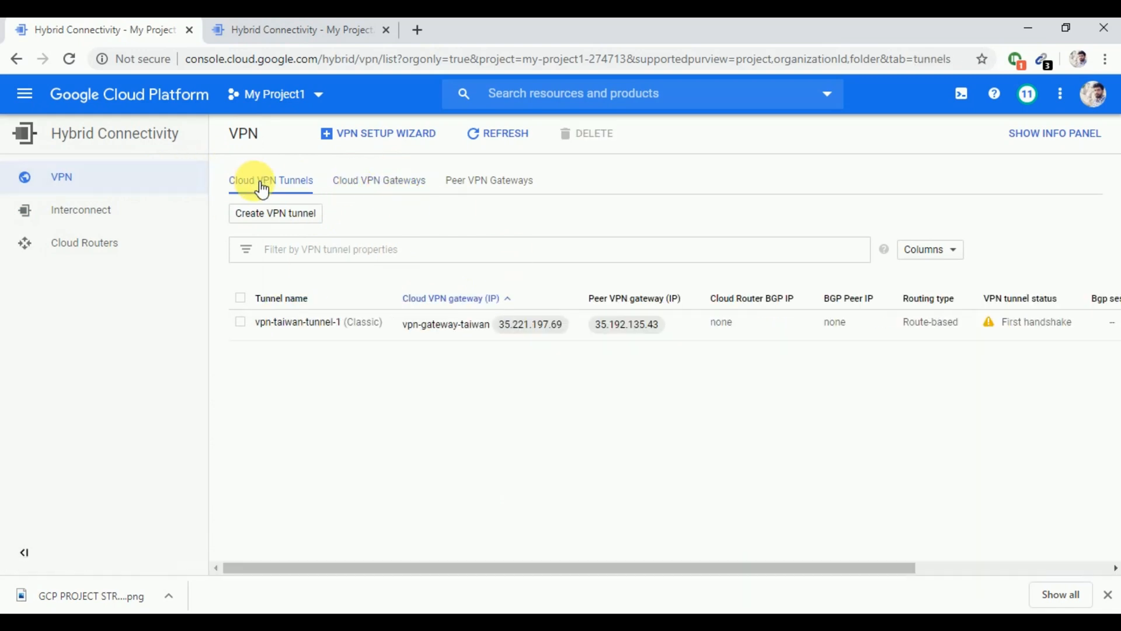
click(713, 610)
click(713, 611)
Finish vpn-lowa-tunnel to peer 35.221.197.69 and create My Project2's VPN connection.
click(280, 30)
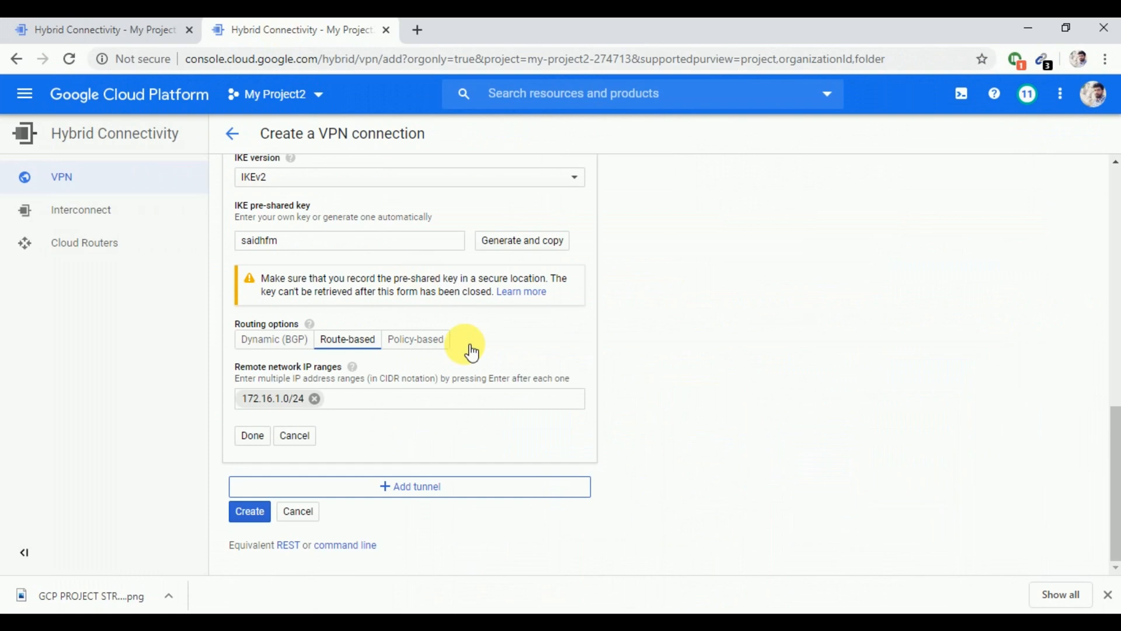
scroll(591, 512, up, 1)
click(259, 500)
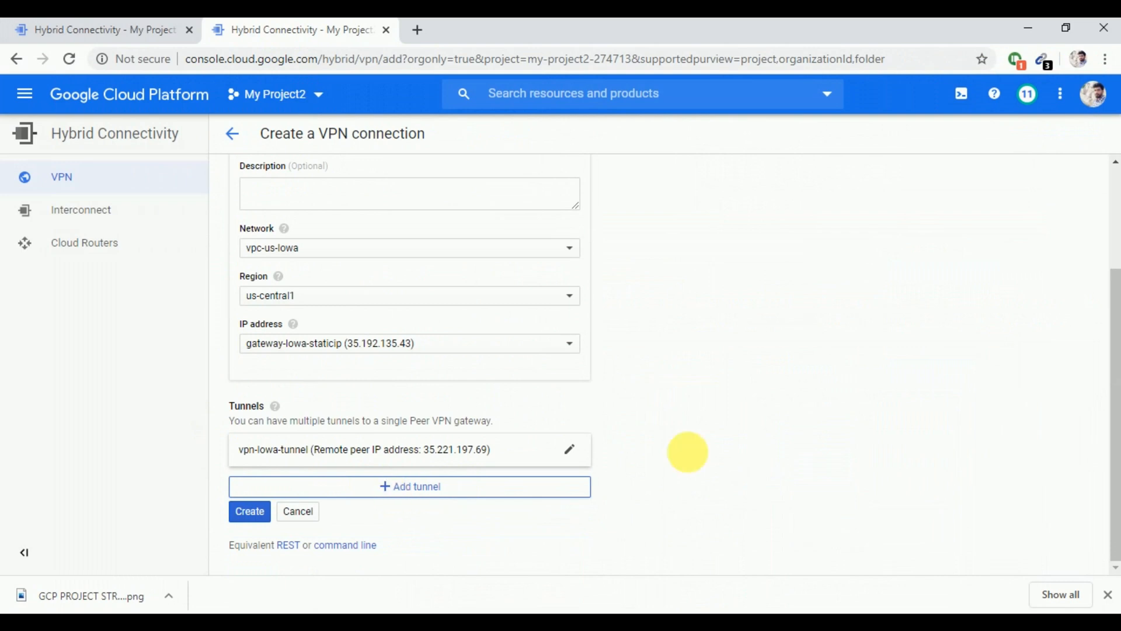
scroll(728, 430, up, 3)
scroll(732, 432, down, 3)
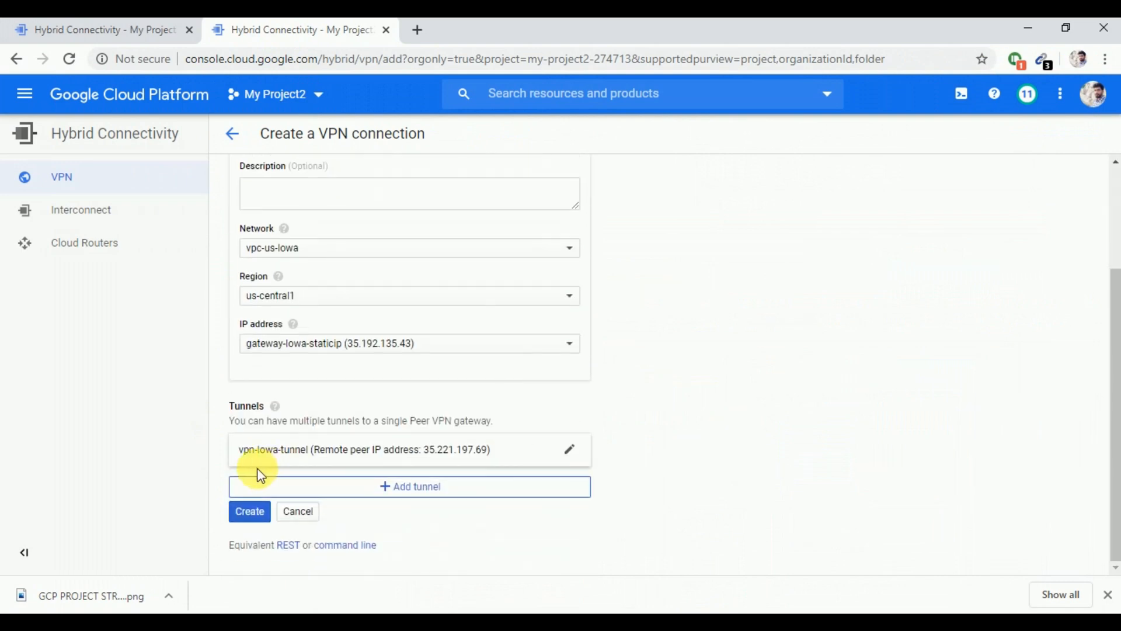
click(256, 519)
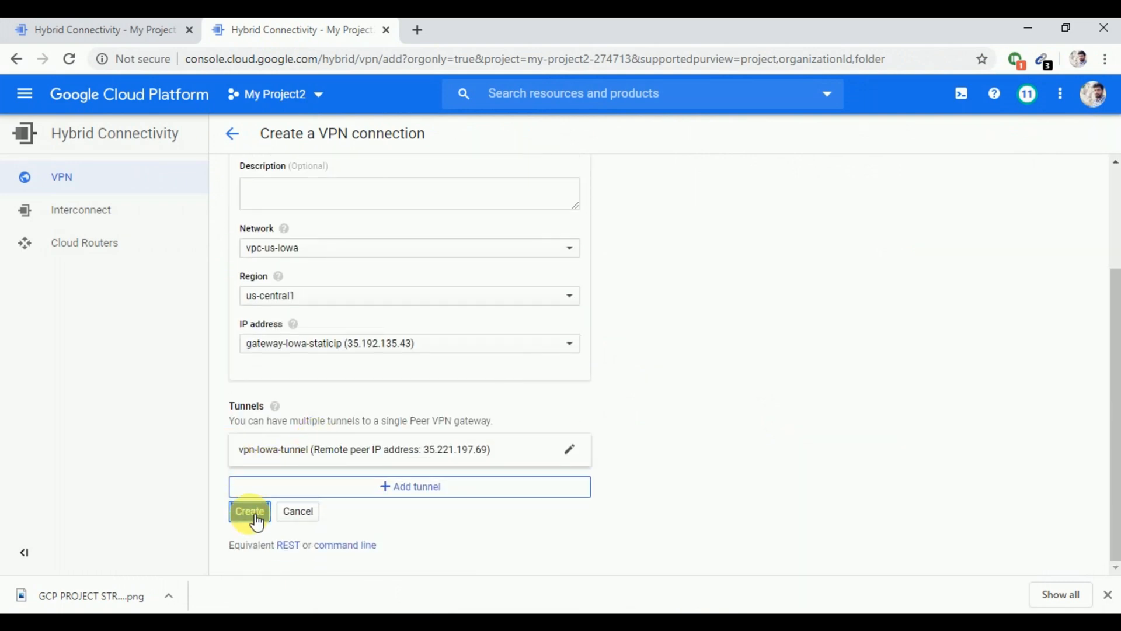
Check My Project1's tunnel list and My Project2's new VPN gateway.
click(132, 23)
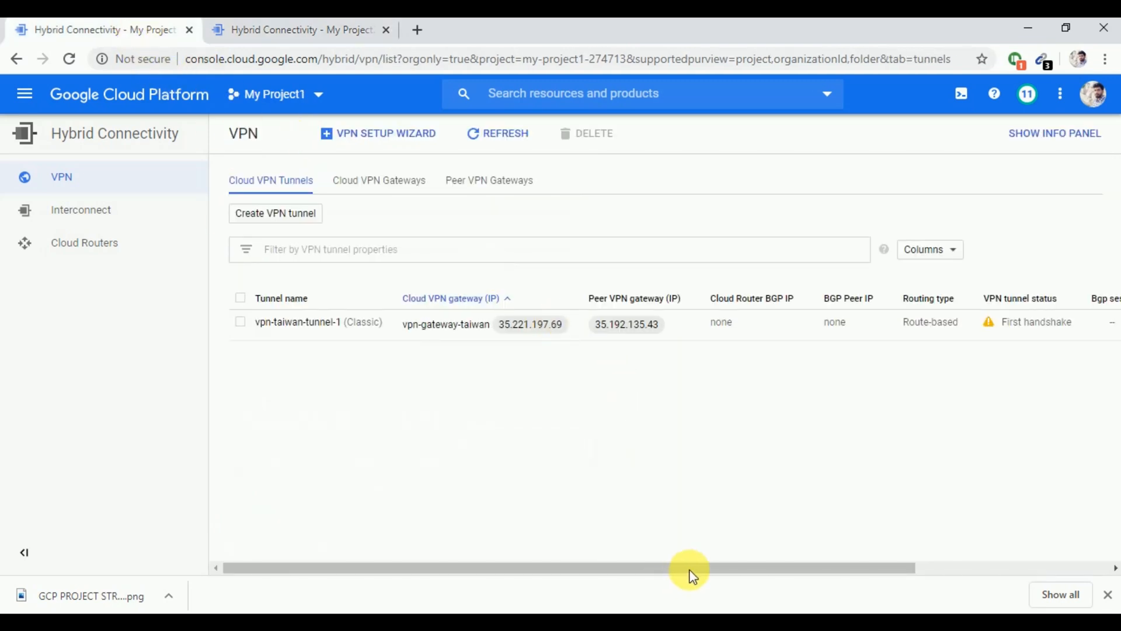
drag(695, 576, 871, 573)
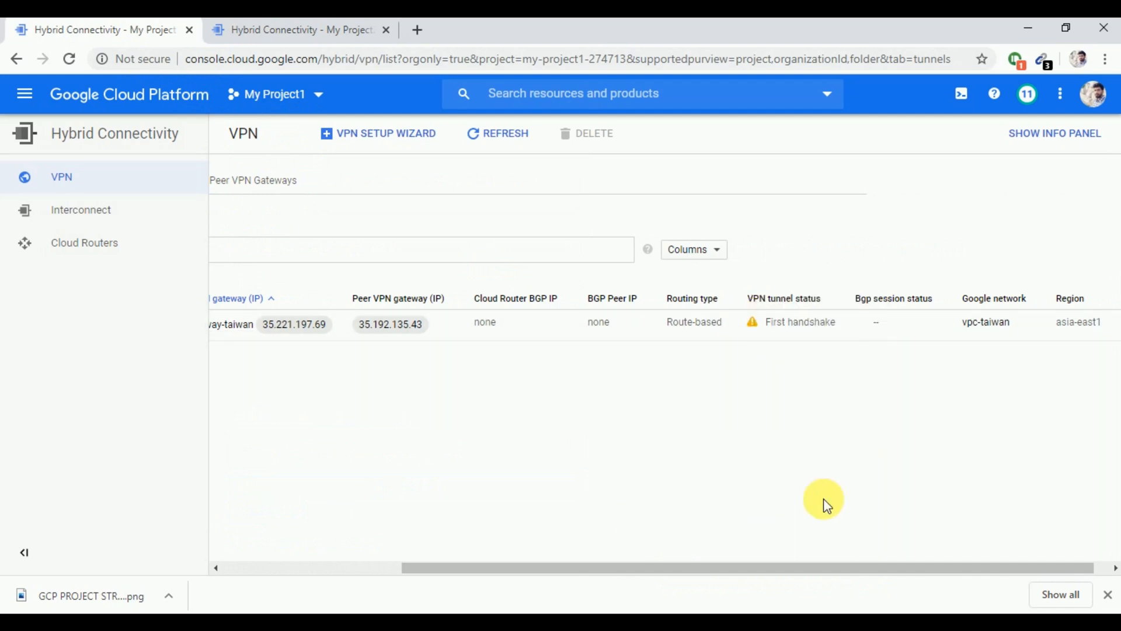
drag(780, 575, 295, 533)
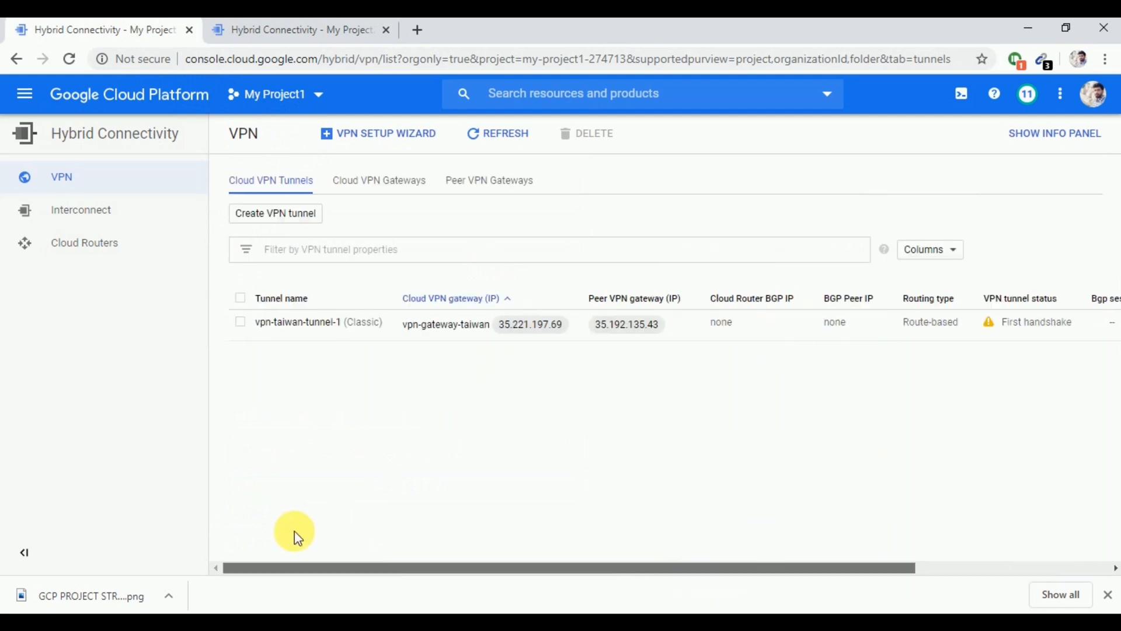
click(291, 30)
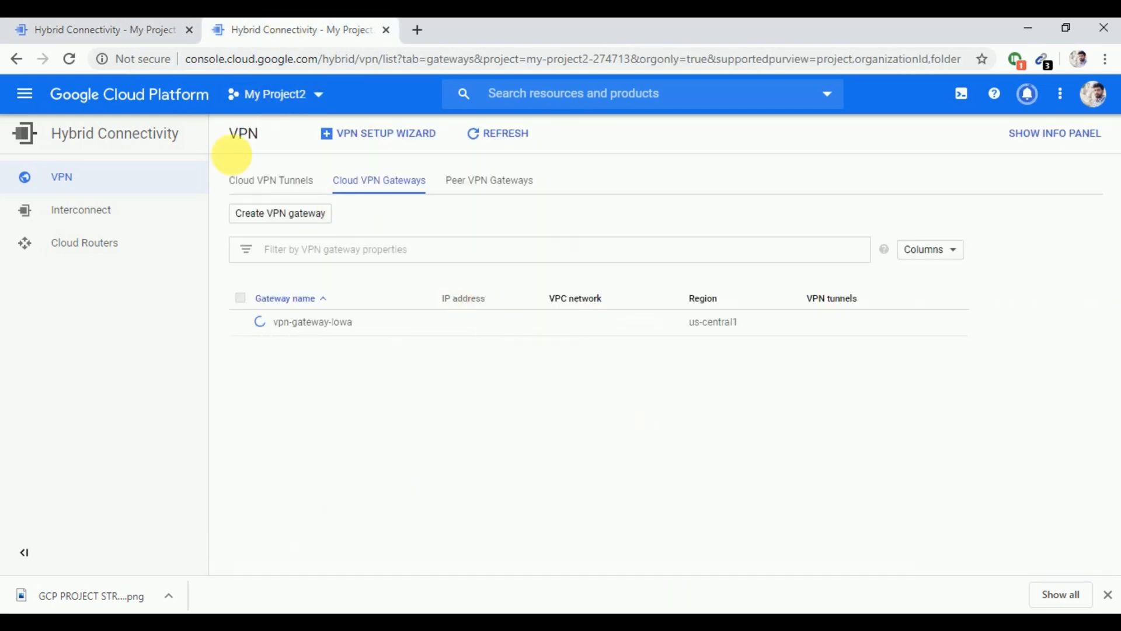
click(112, 30)
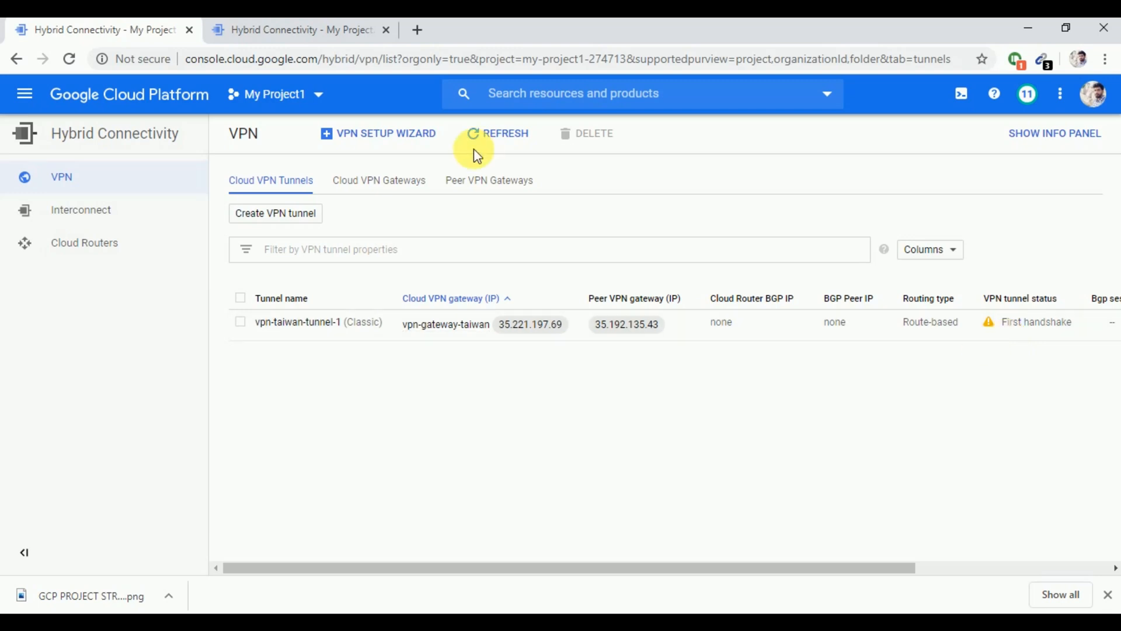
Compare My Project2's VPN gateways and tunnels lists, confirming gateway vpn-gateway-lowa at 35.192.135.43.
click(330, 36)
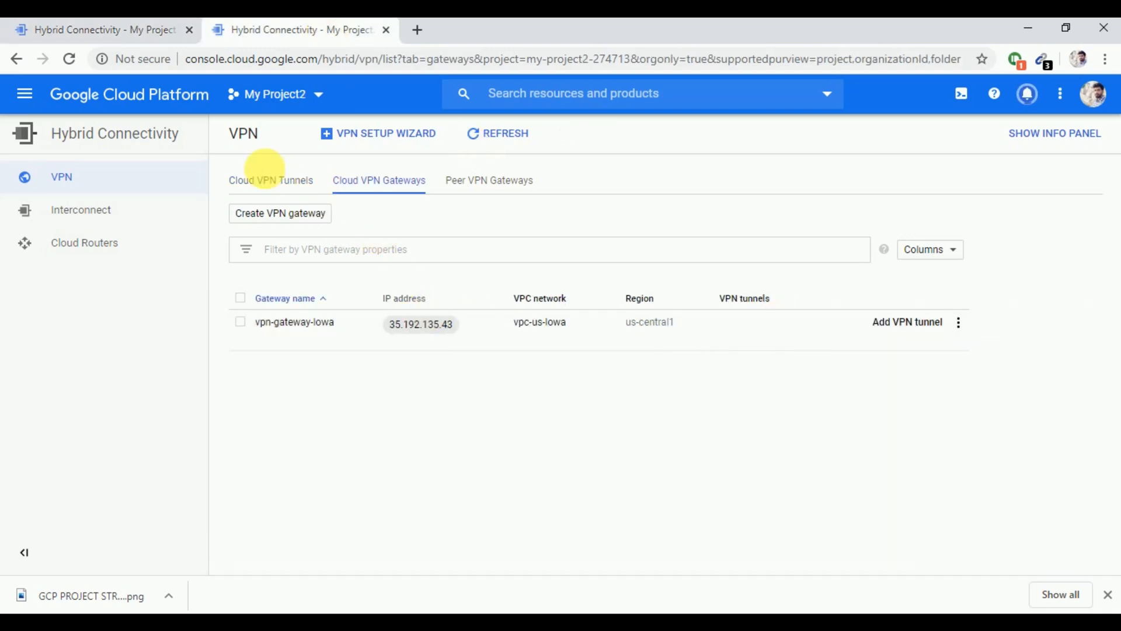
click(269, 182)
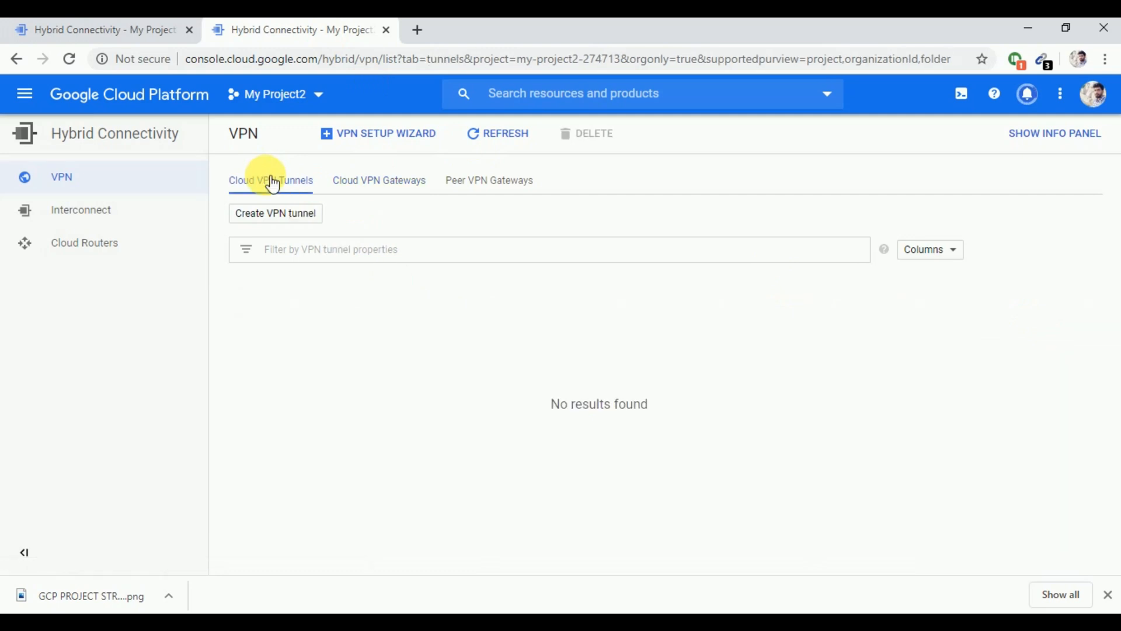
click(378, 188)
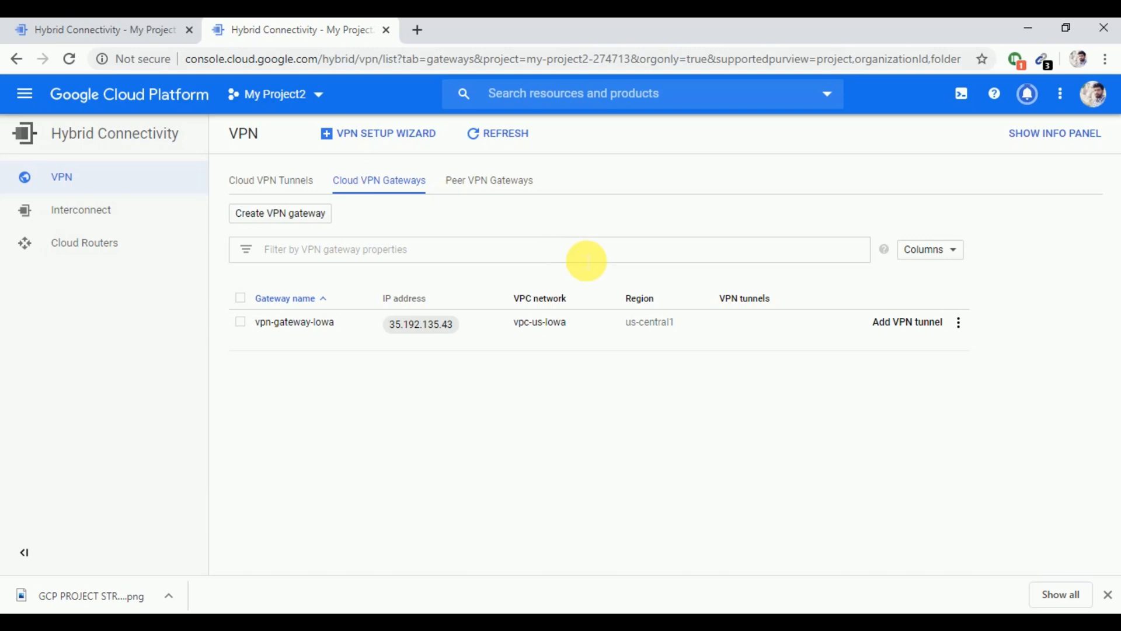
click(275, 185)
click(395, 186)
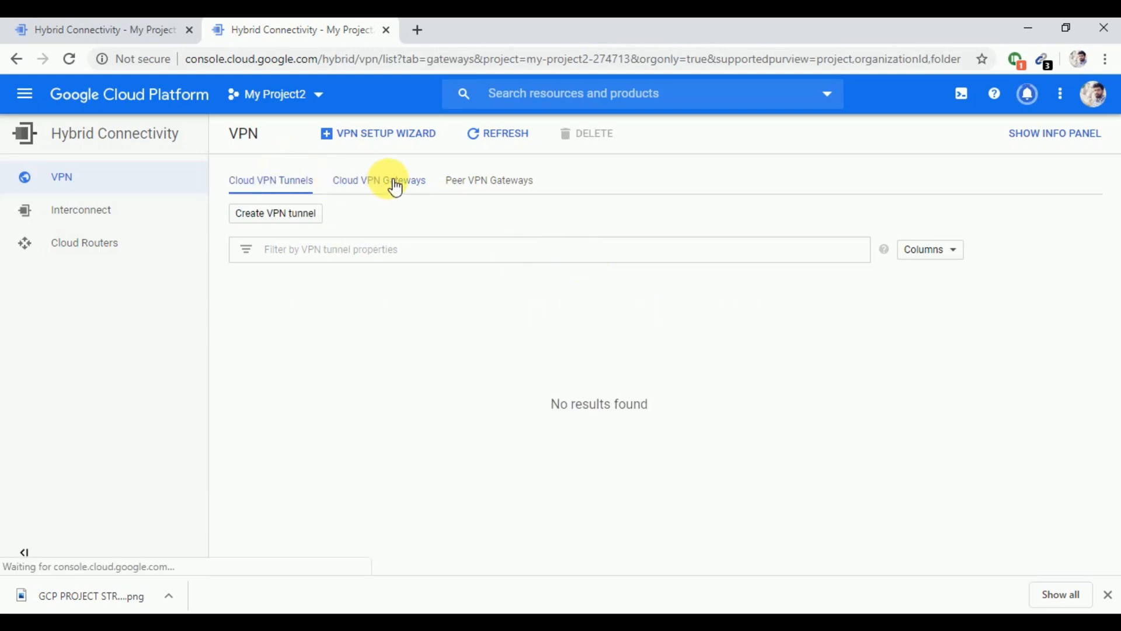
Scroll My Project1's tunnel table, then confirm vpn-lowa-tunnel in My Project2 shows Established.
key(ctrl+Page_Up)
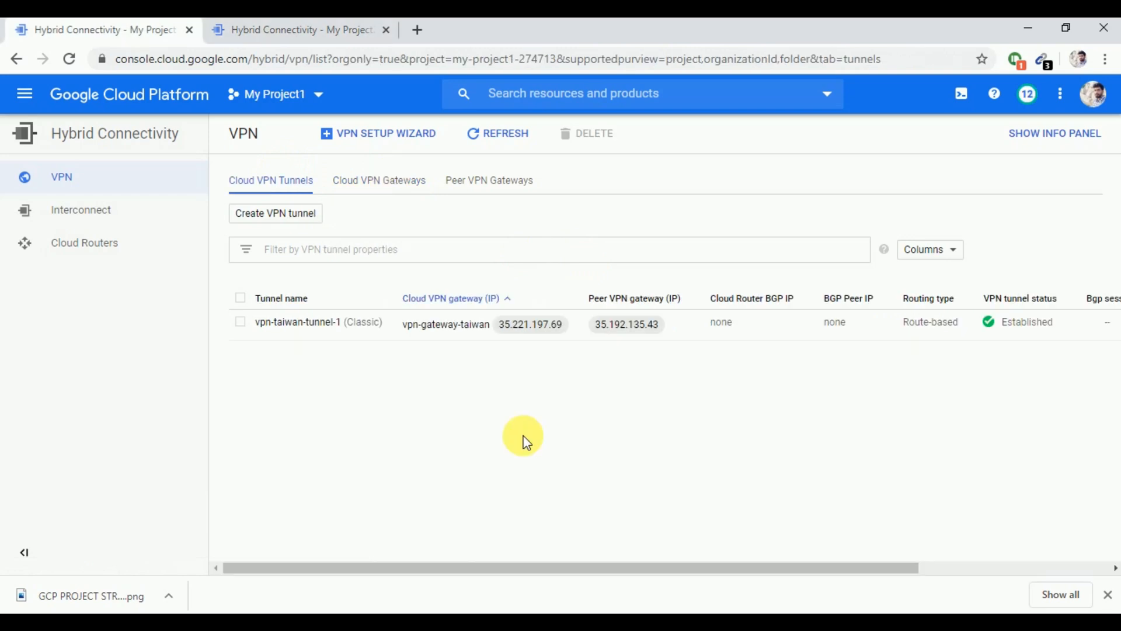
drag(658, 569, 887, 551)
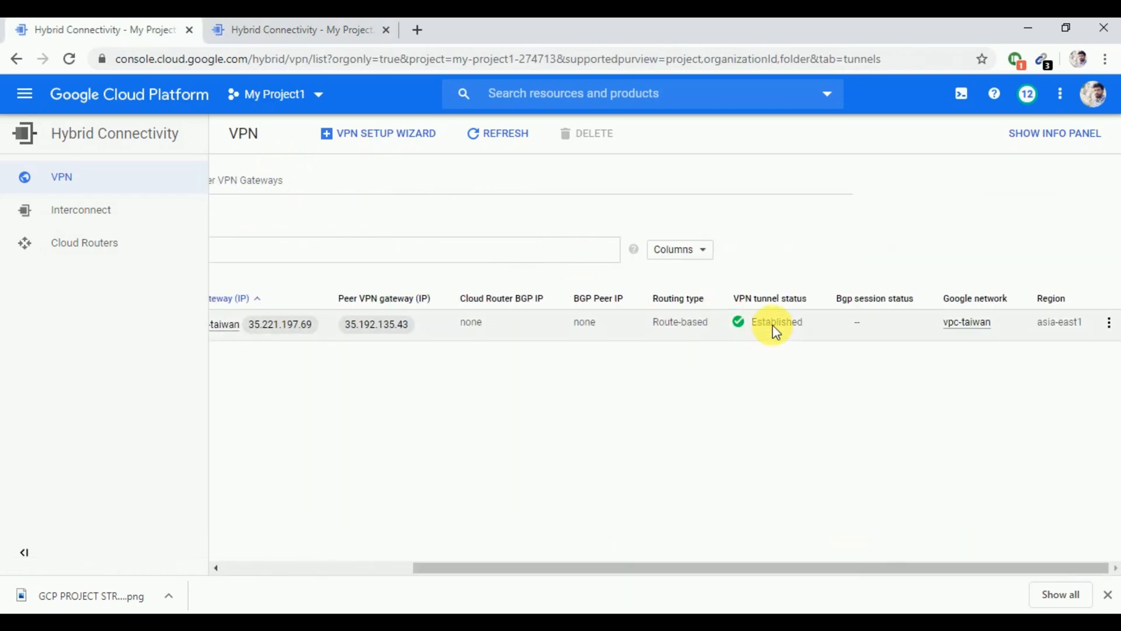
click(253, 30)
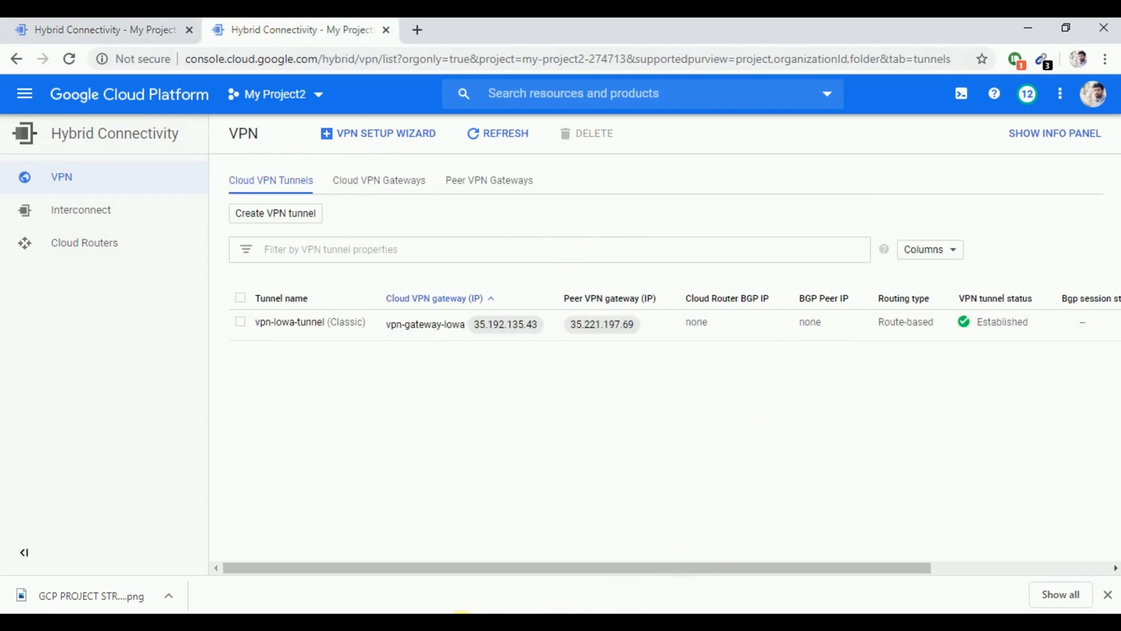
Ping 192.168.1.2 from vm-project-1, getting replies with 0% packet loss, then clear the terminal.
mouse_move(461, 612)
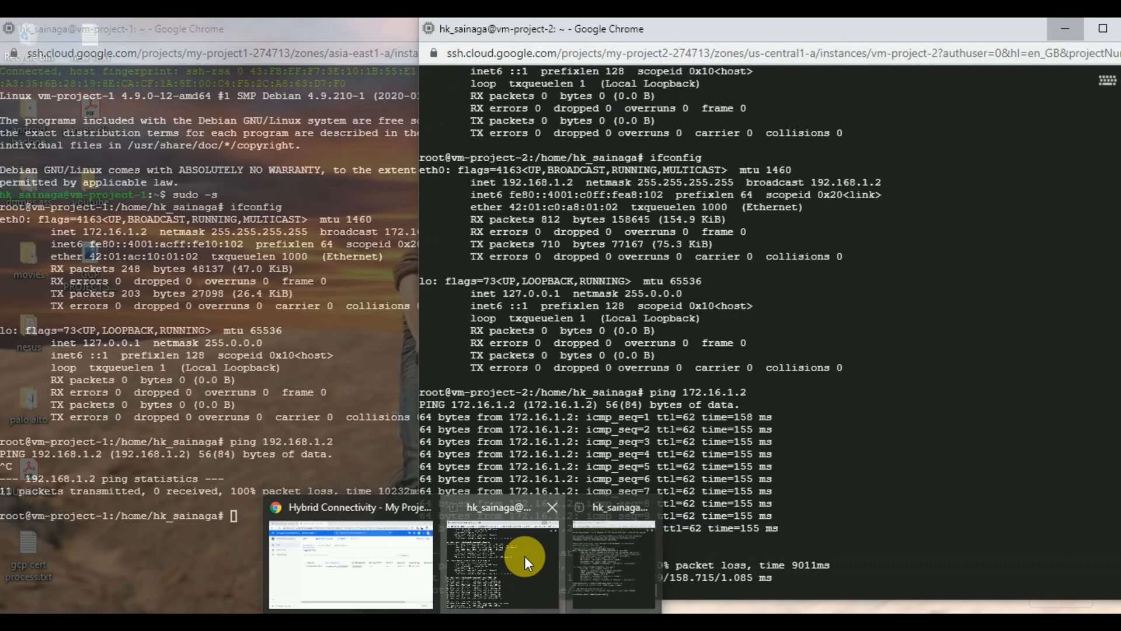
click(524, 556)
drag(661, 36, 790, 30)
click(270, 517)
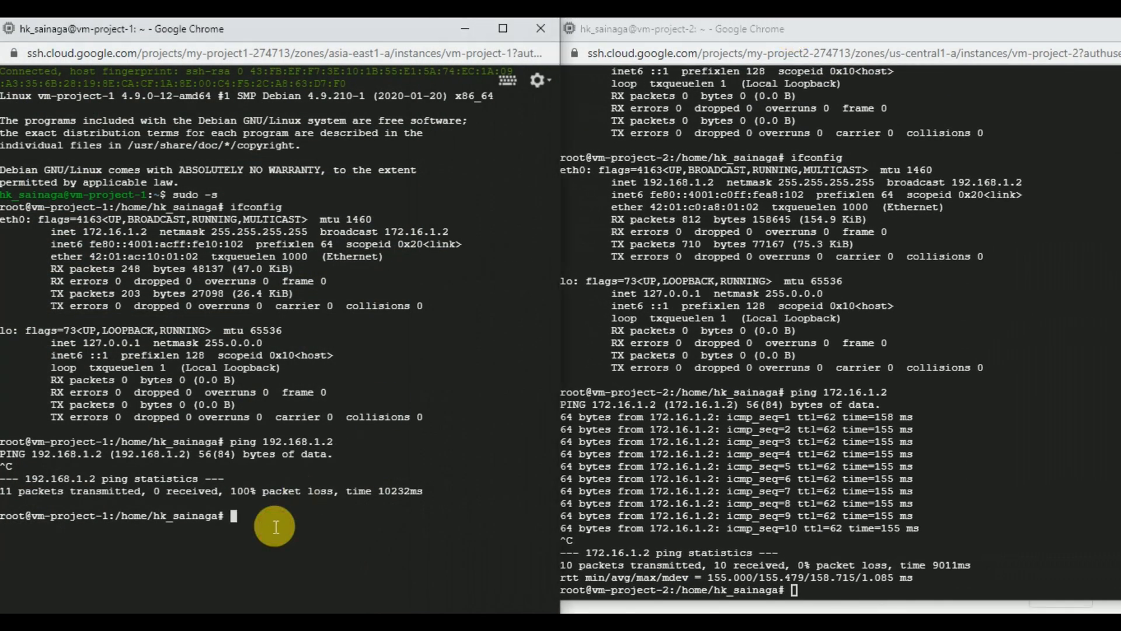
scroll(656, 237, up, 5)
text(ping )
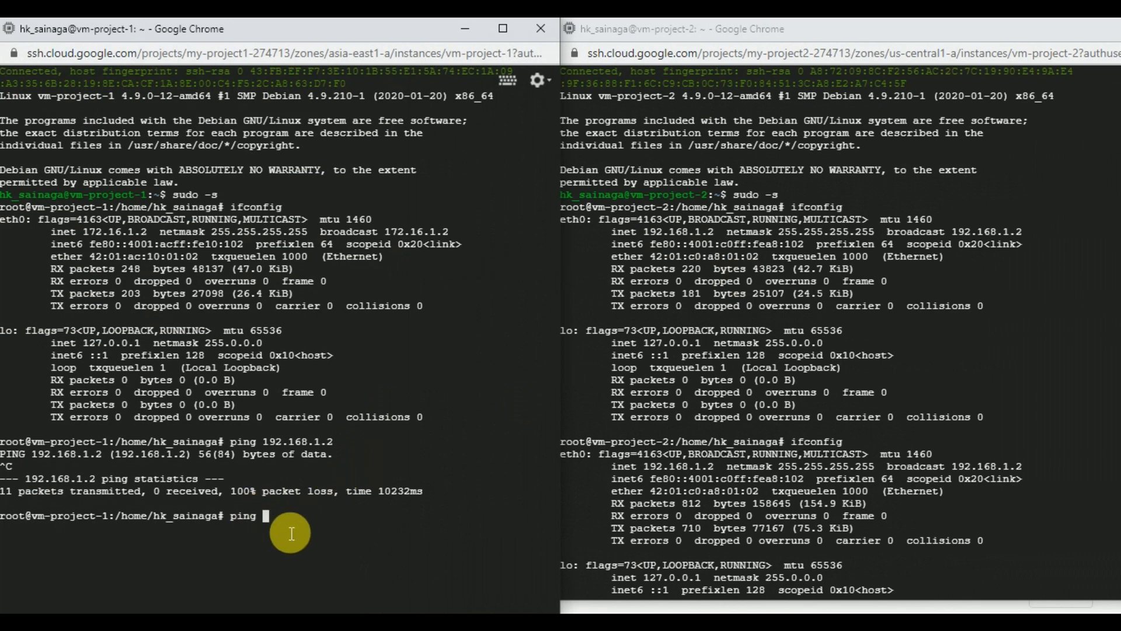
text(192.168.1)
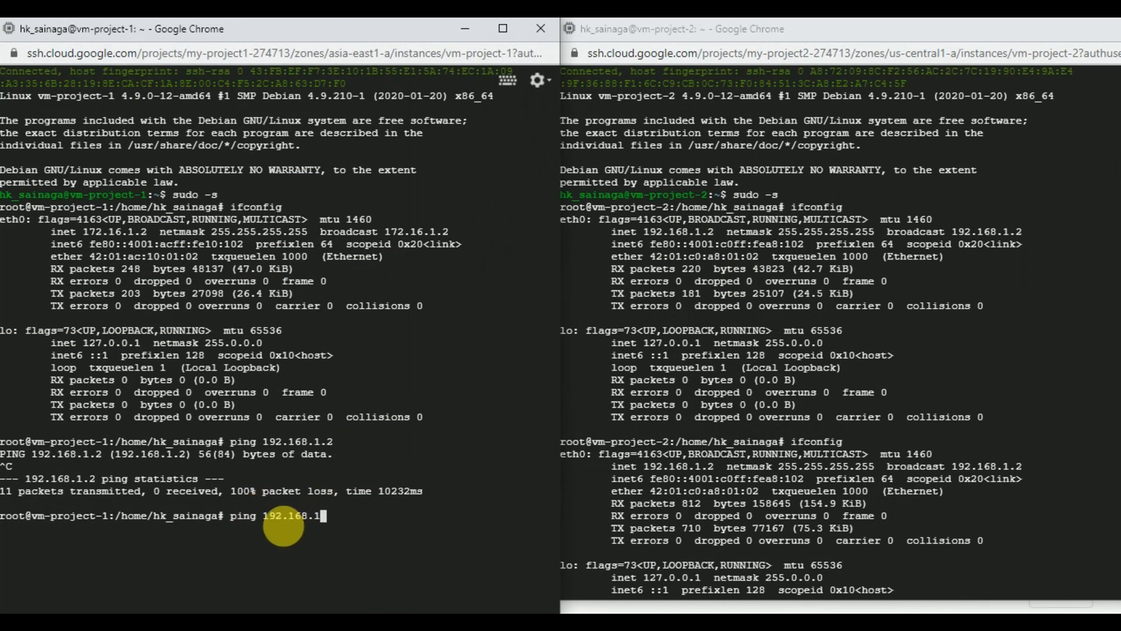
text(.2)
key(Return)
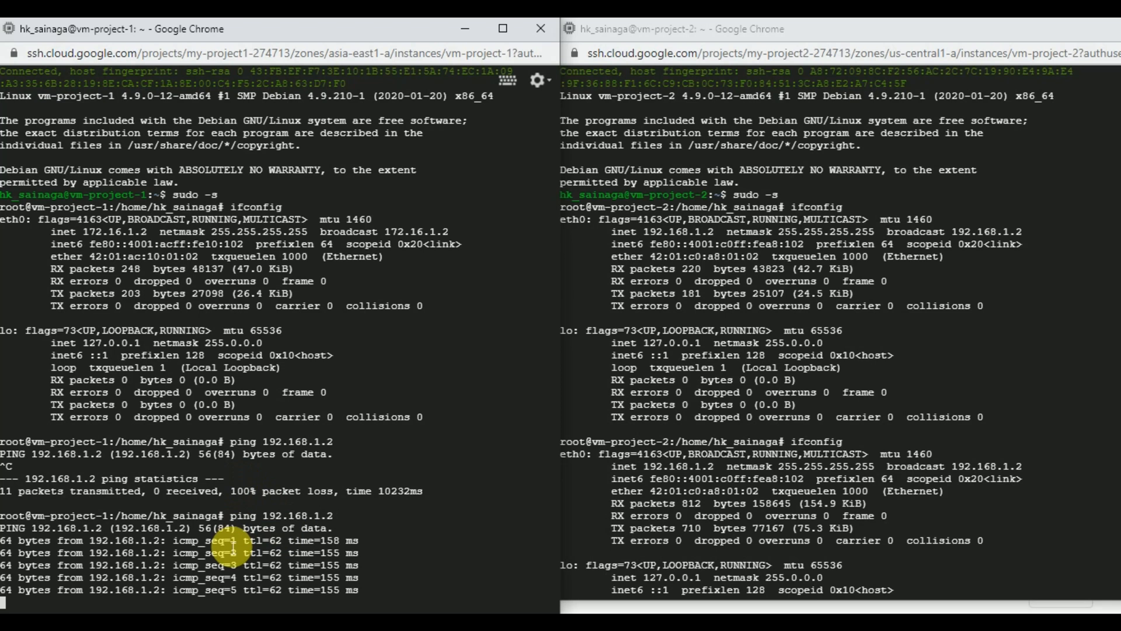
key(ctrl+c)
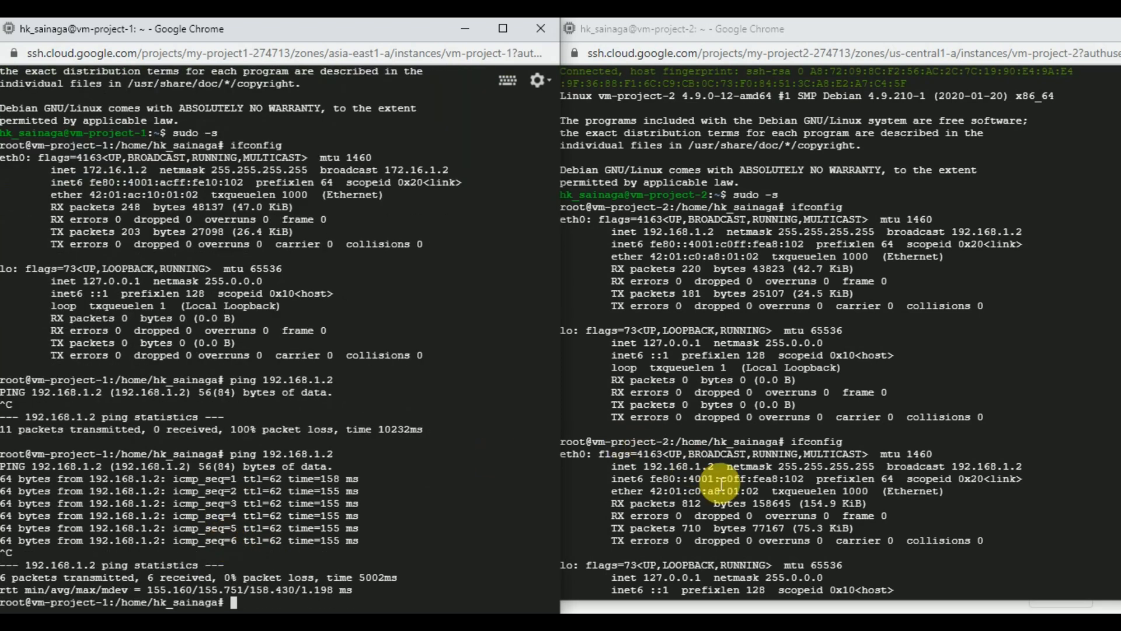
text(clear)
Ping 172.16.1.2 from vm-project-2 until replies arrive, then minimize its SSH window.
click(849, 587)
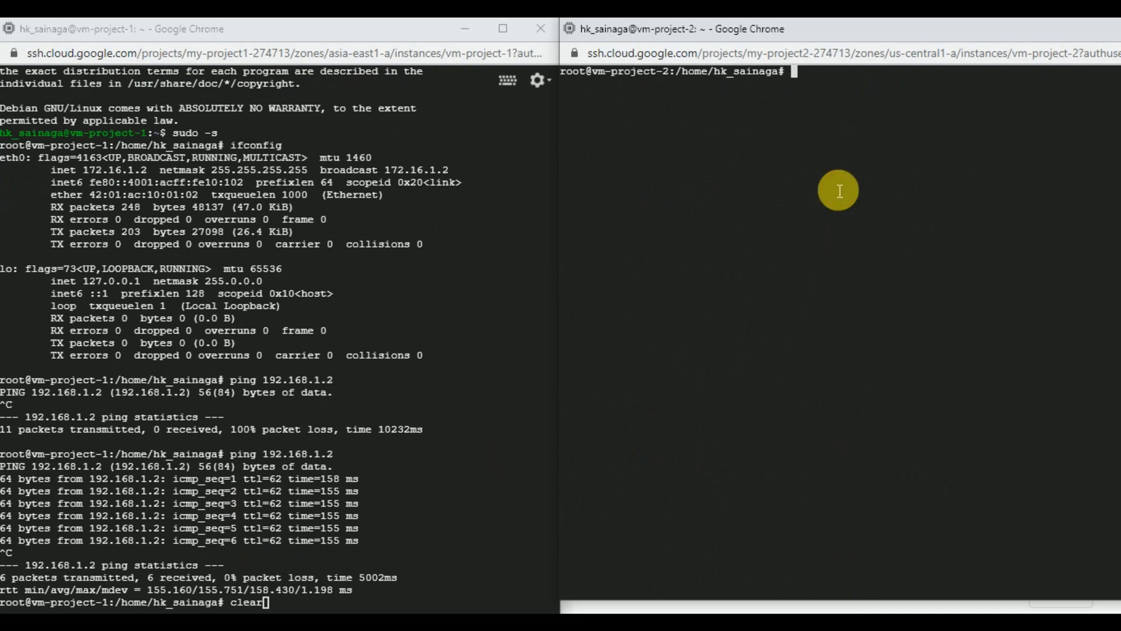
text(p)
text(g )
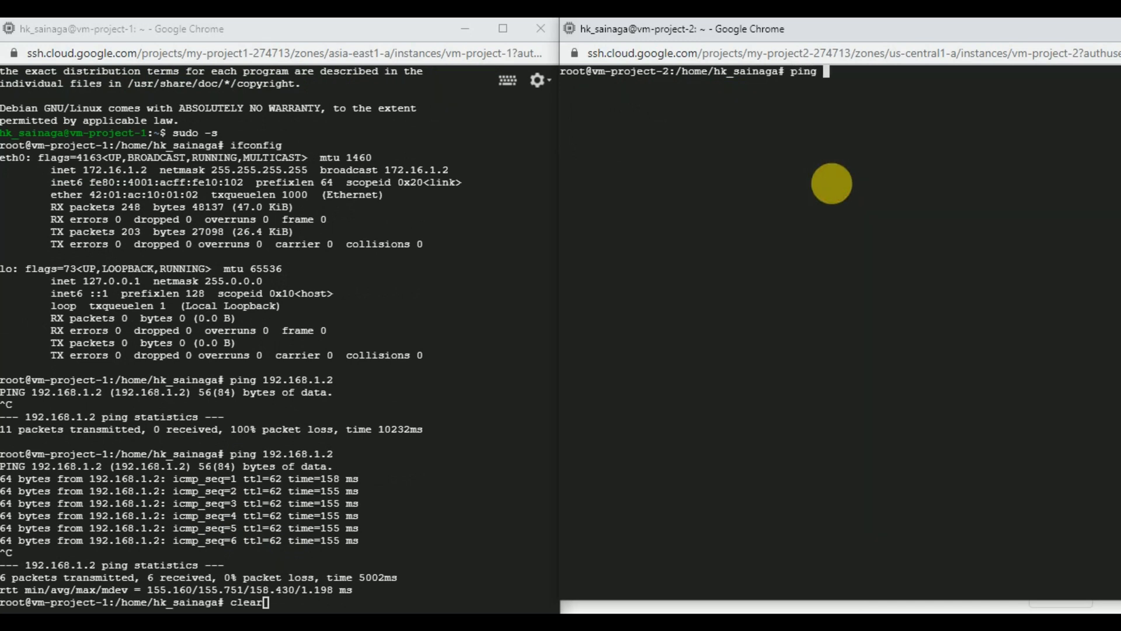
text(172.16.1.2)
key(Return)
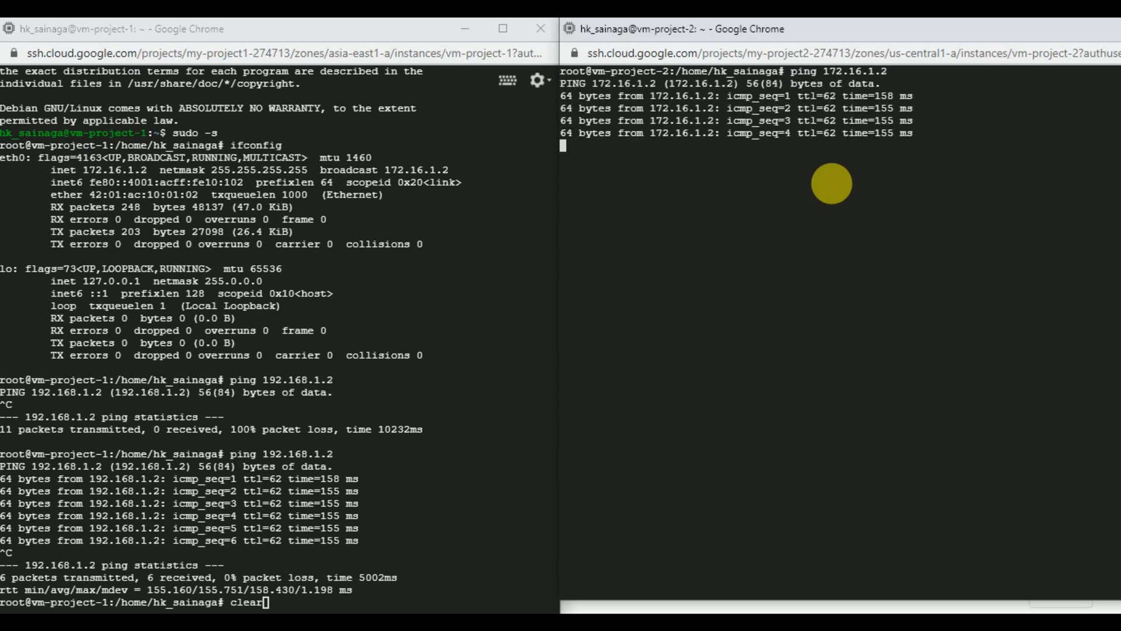
key(ctrl+c)
drag(974, 27, 781, 55)
click(997, 56)
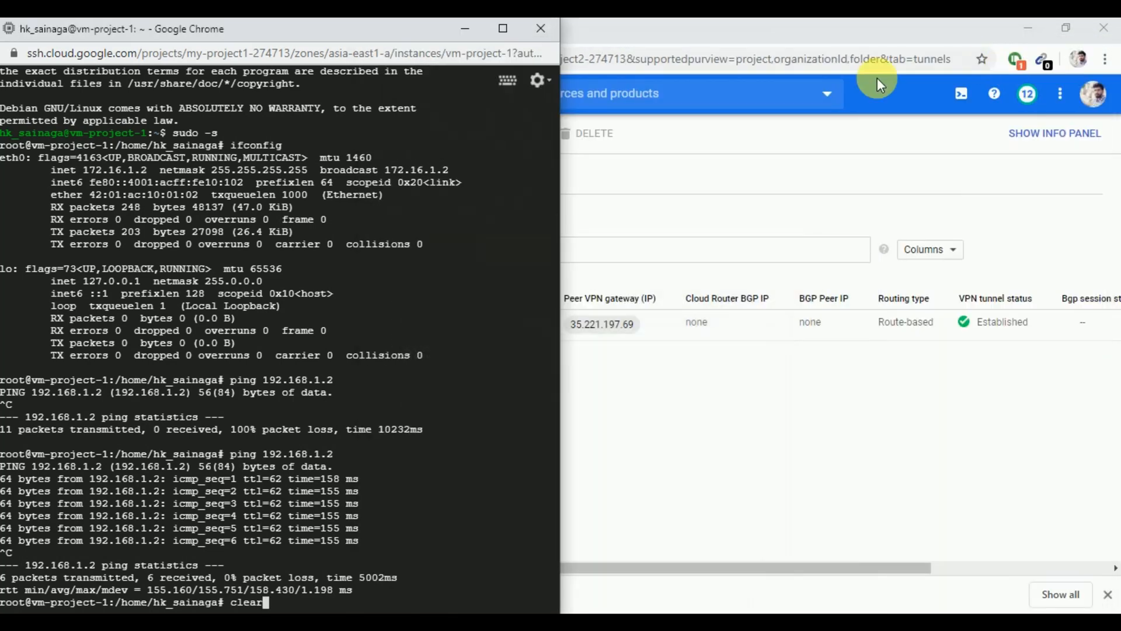
Minimize vm-project-1 and show My Project1's Taiwan tunnel Established on vpc-taiwan in asia-east1.
click(465, 28)
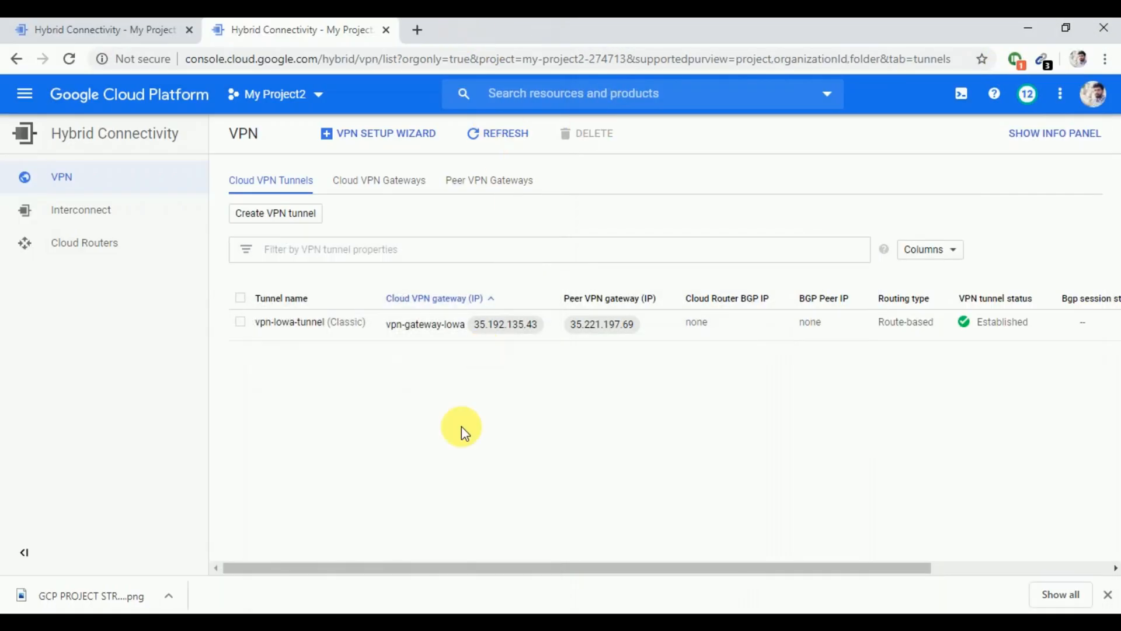
click(140, 37)
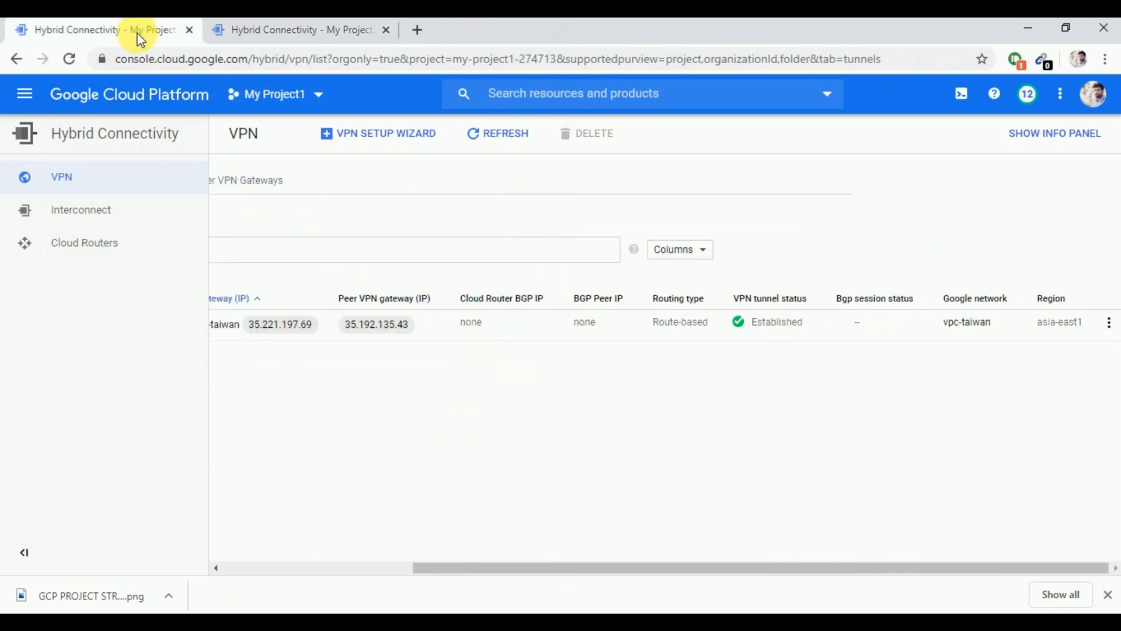
drag(556, 567, 467, 578)
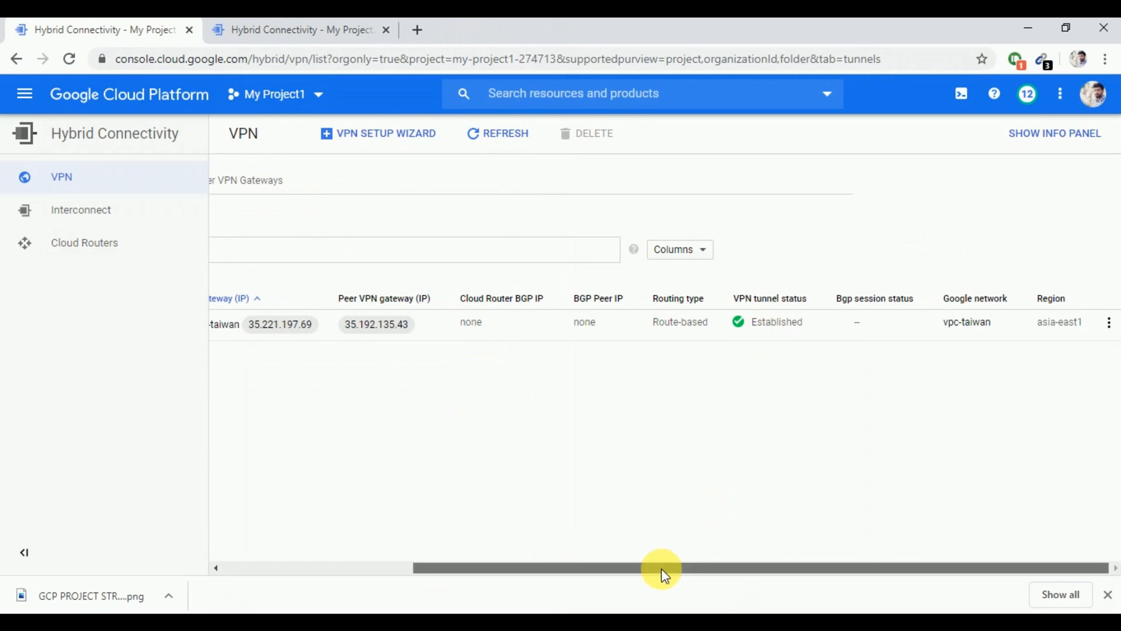
drag(663, 575, 333, 579)
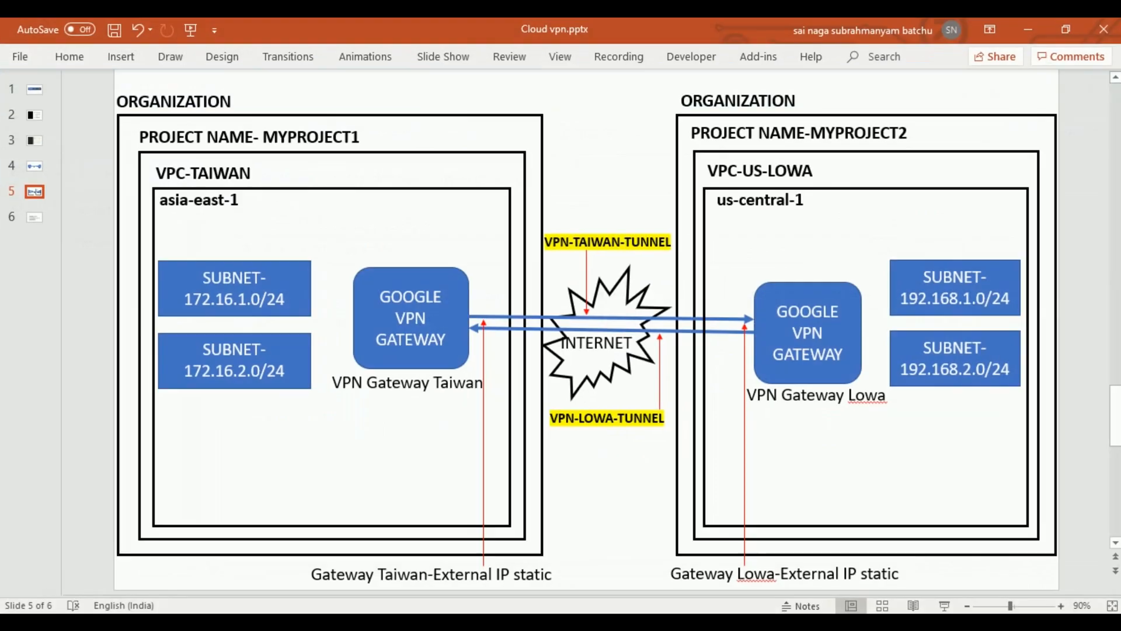
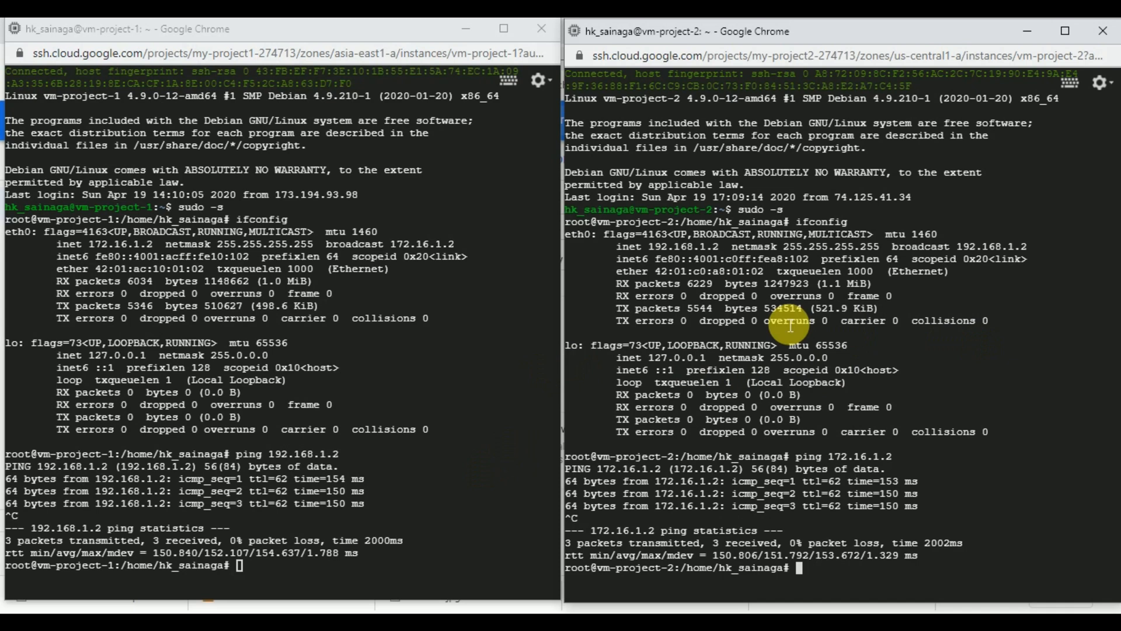
Minimize the vm-project-1 and vm-project-2 SSH windows, returning to My Project2's VM instances.
click(466, 29)
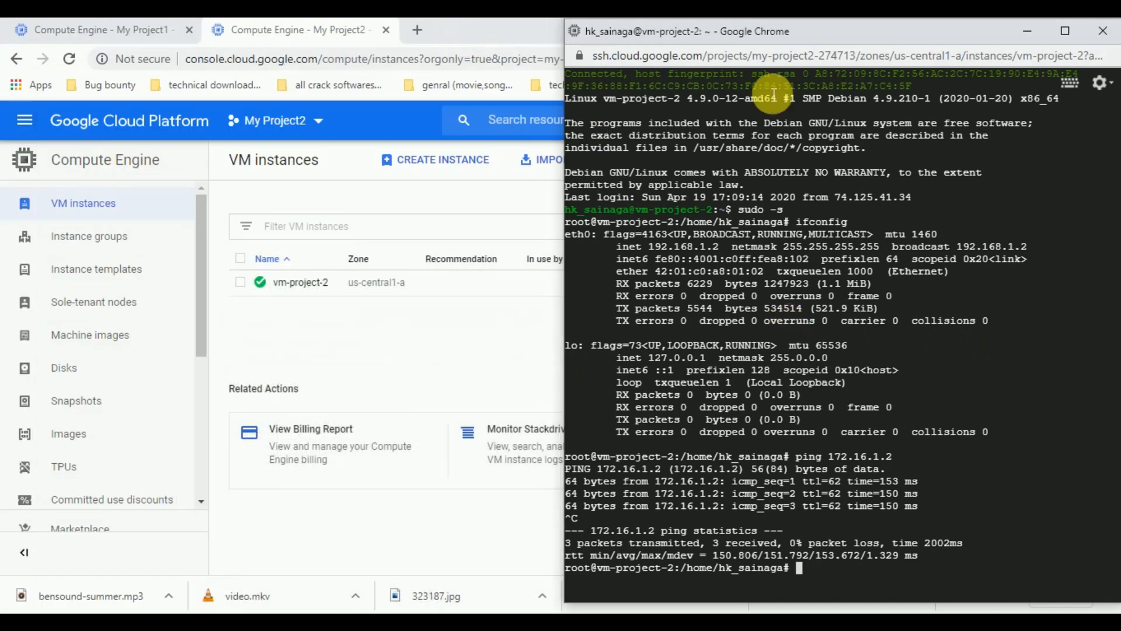
click(1029, 31)
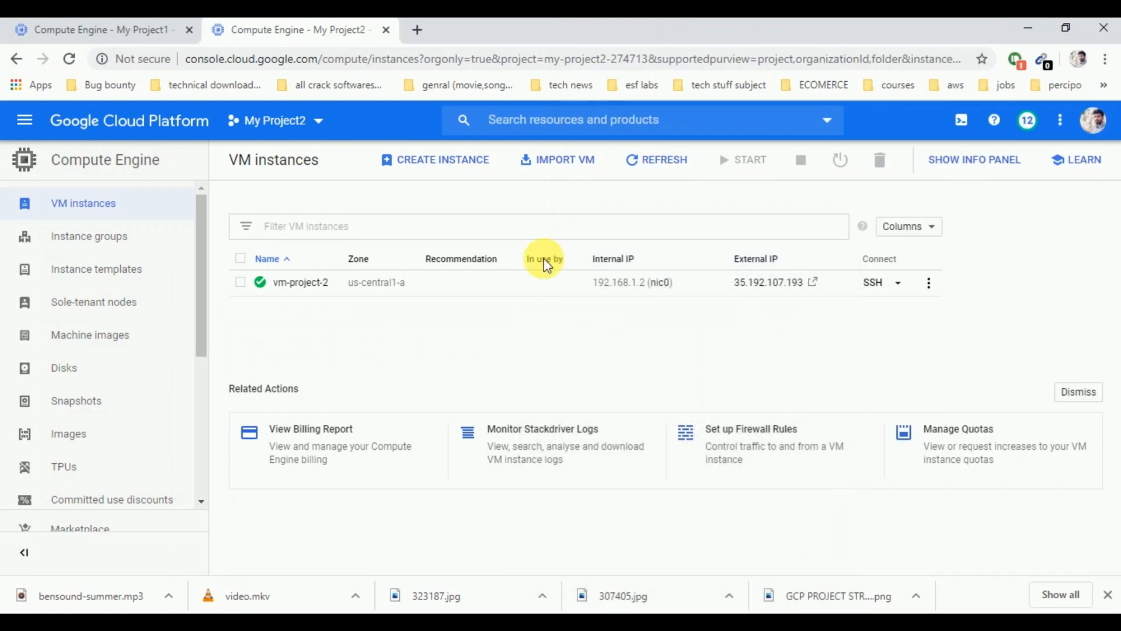
key(alt+Tab)
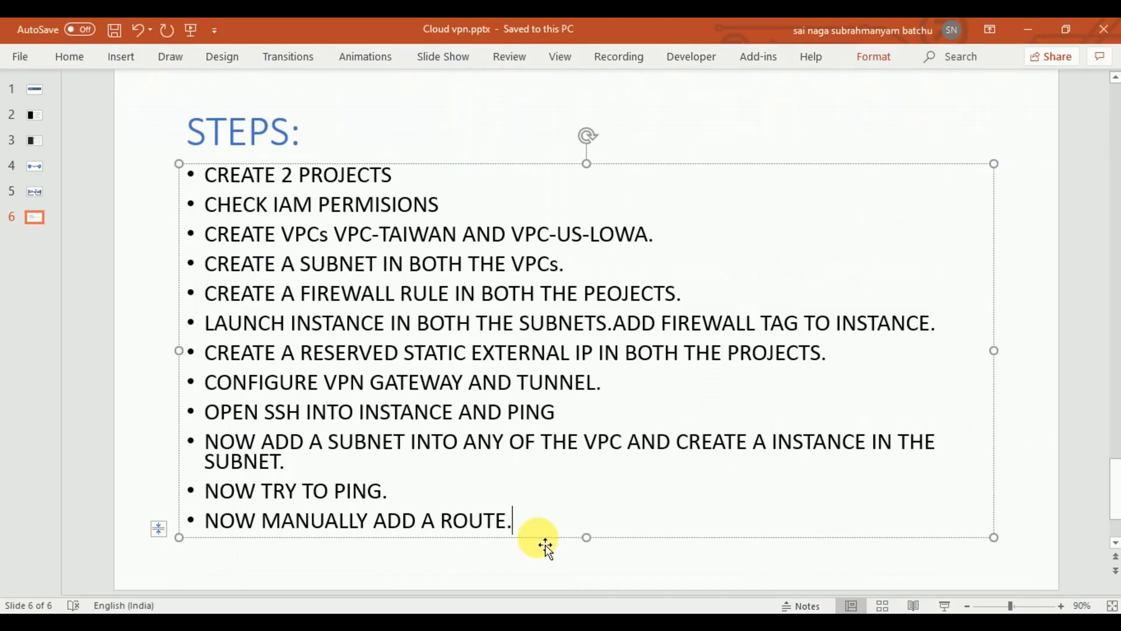
click(130, 241)
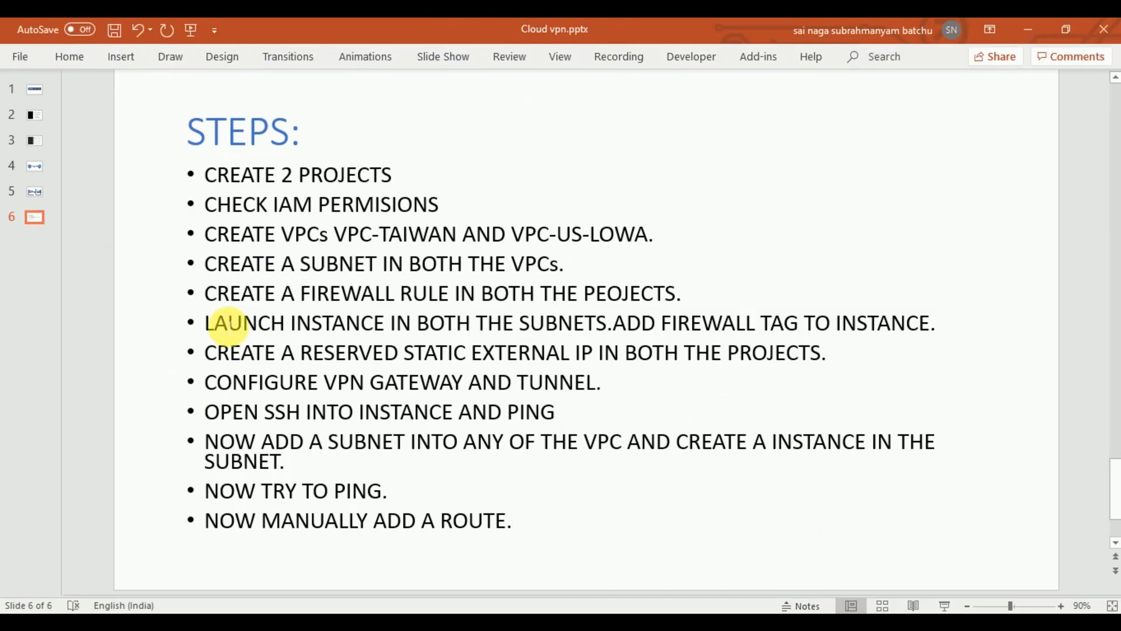
click(36, 193)
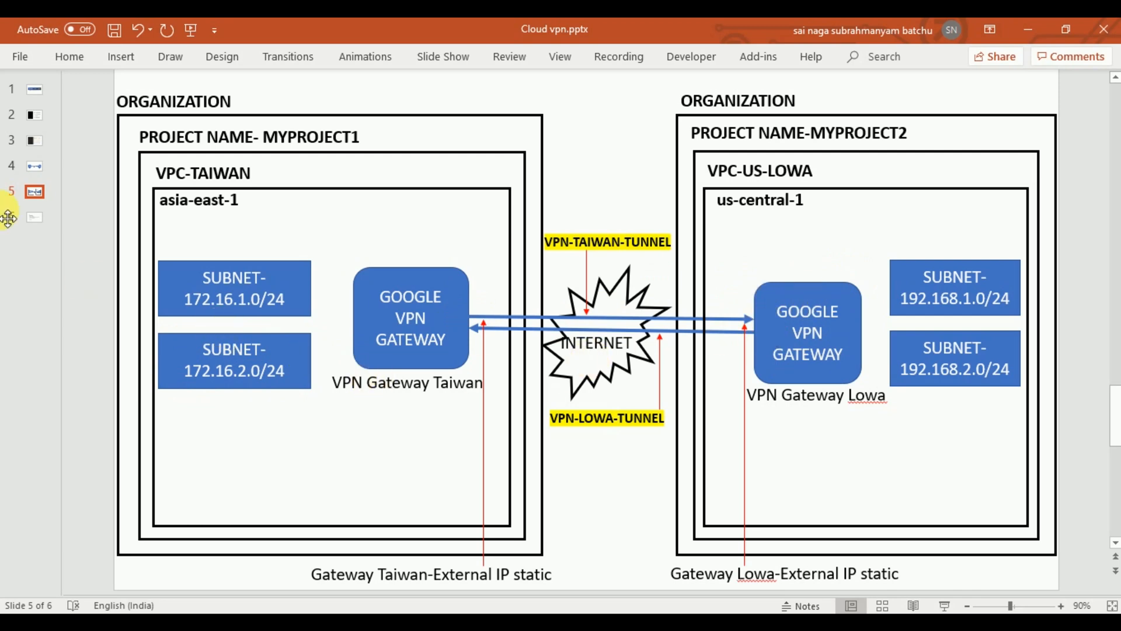
click(35, 218)
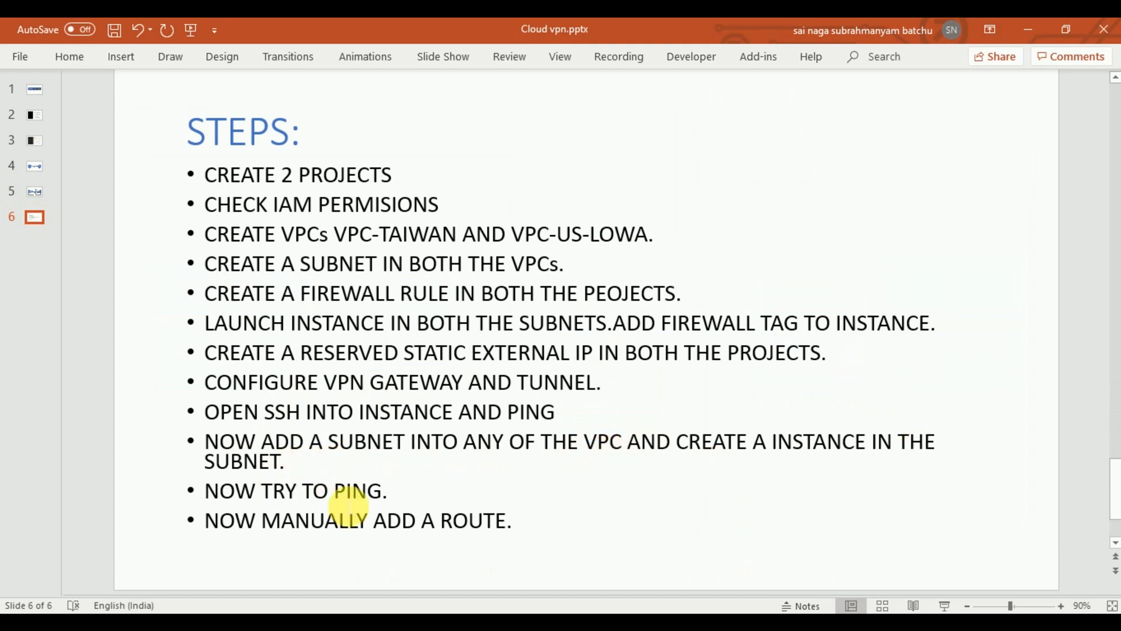
click(462, 622)
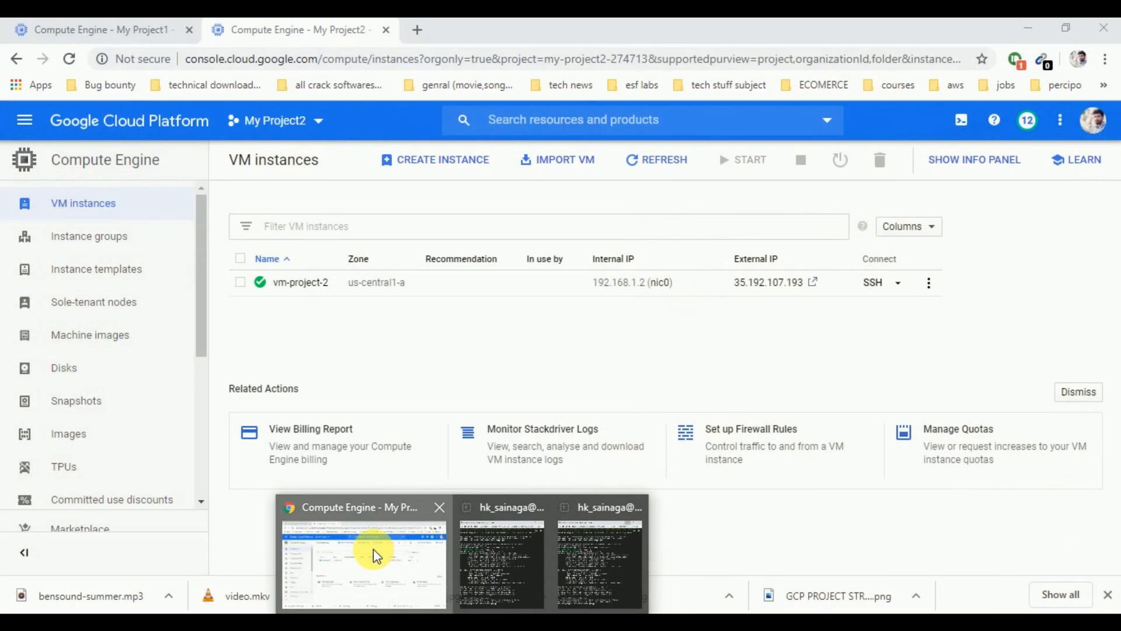
click(373, 549)
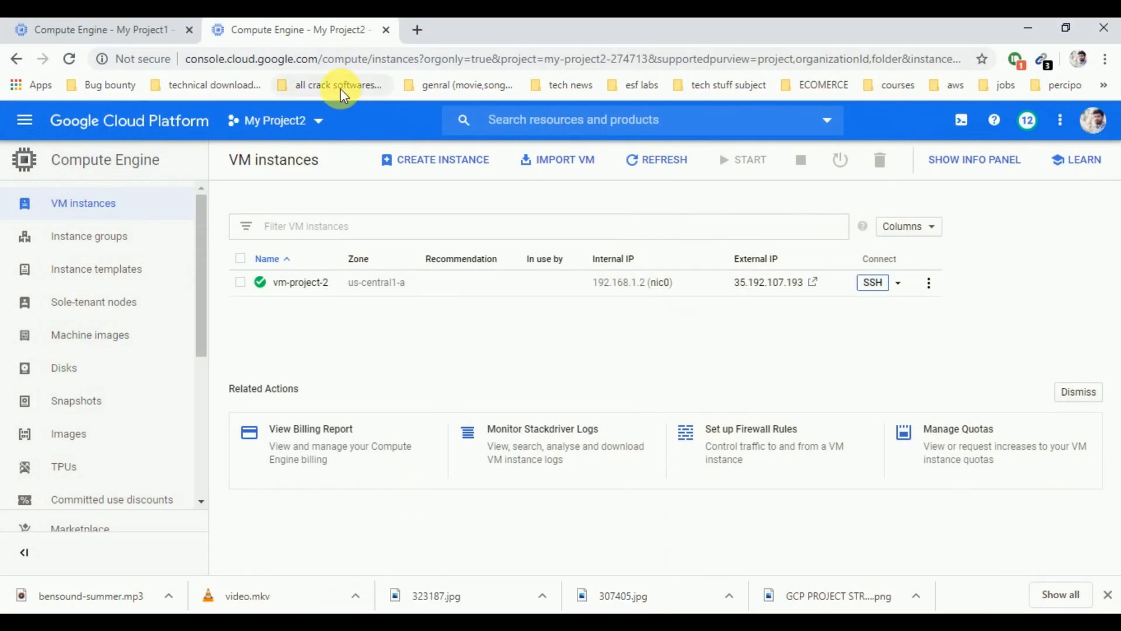
In My Project1, open the vpc-taiwan network from VPC networks and begin adding a subnet.
click(133, 34)
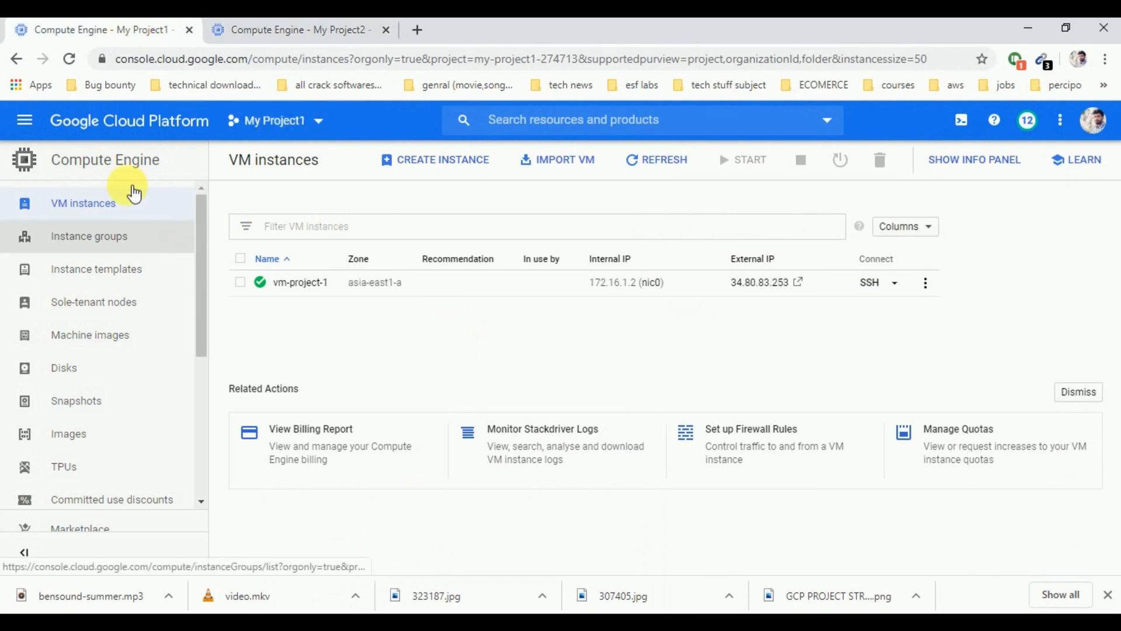
click(35, 124)
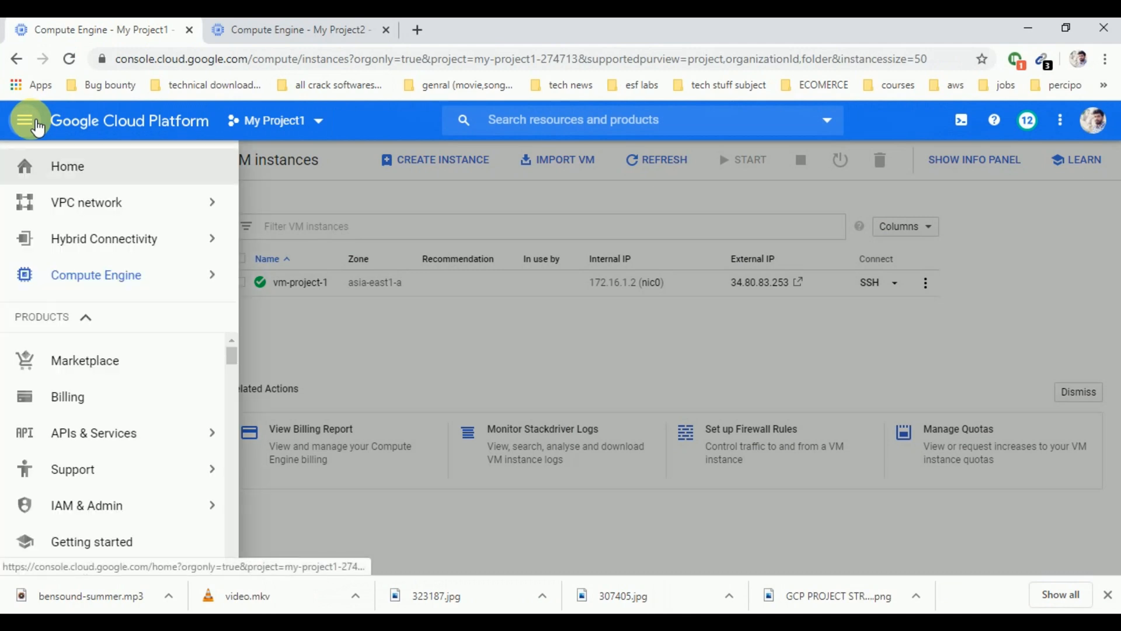
mouse_move(186, 211)
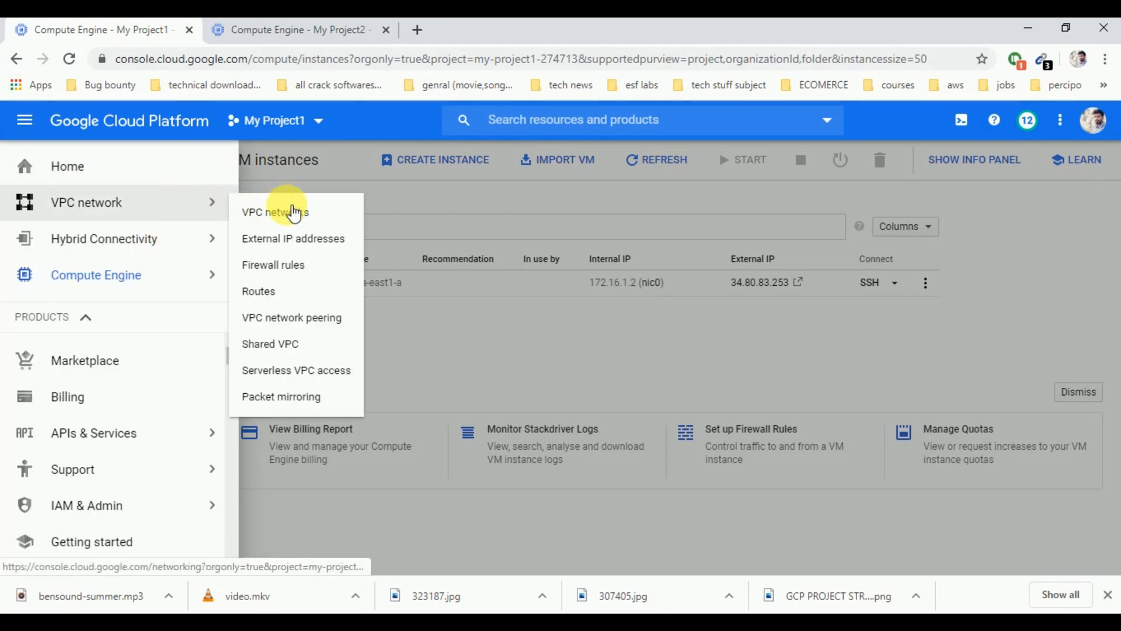
click(299, 217)
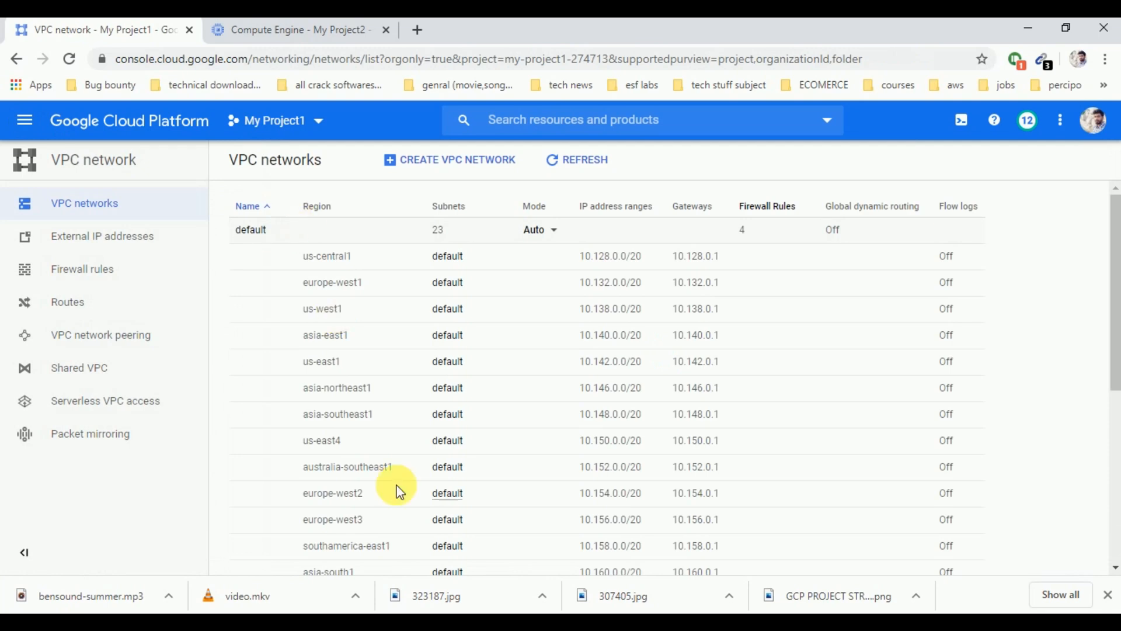
scroll(399, 489, down, 6)
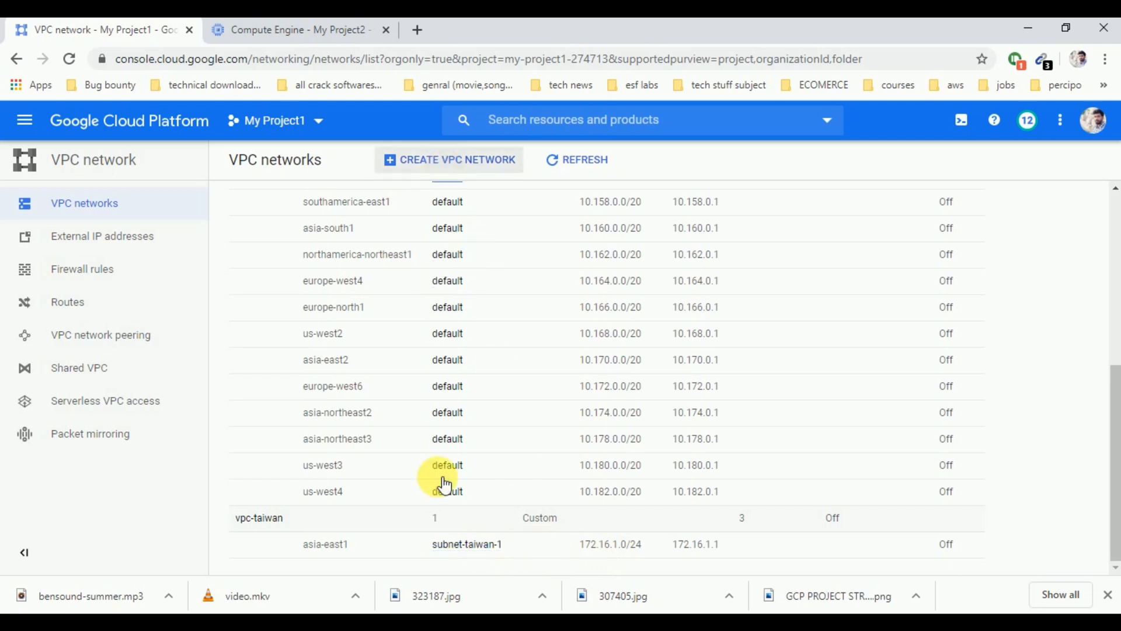
click(259, 517)
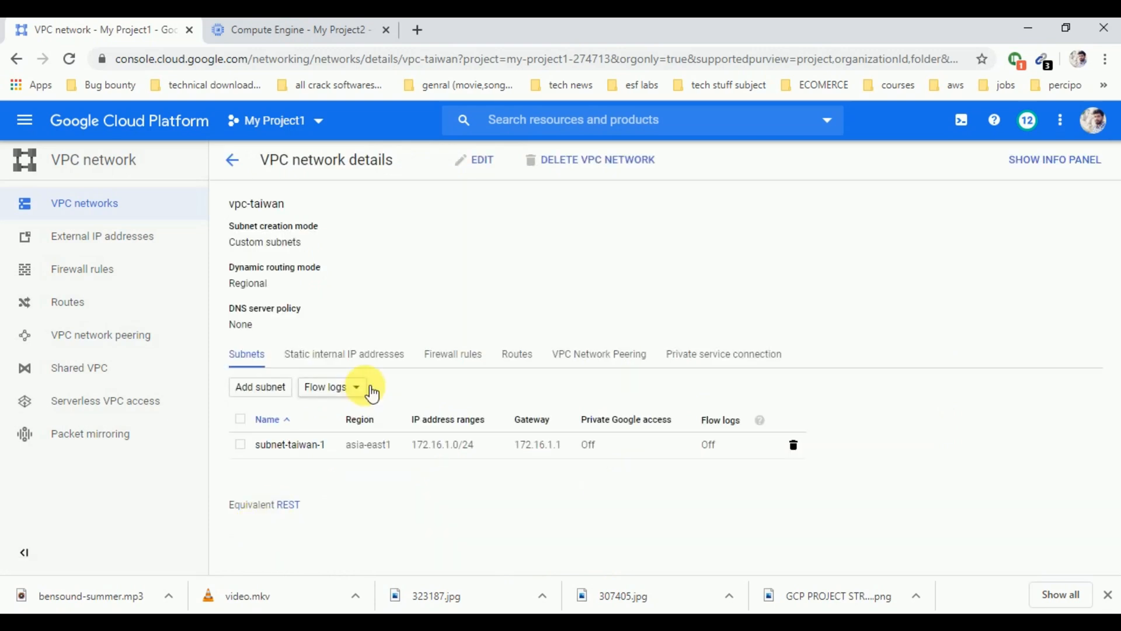
click(272, 393)
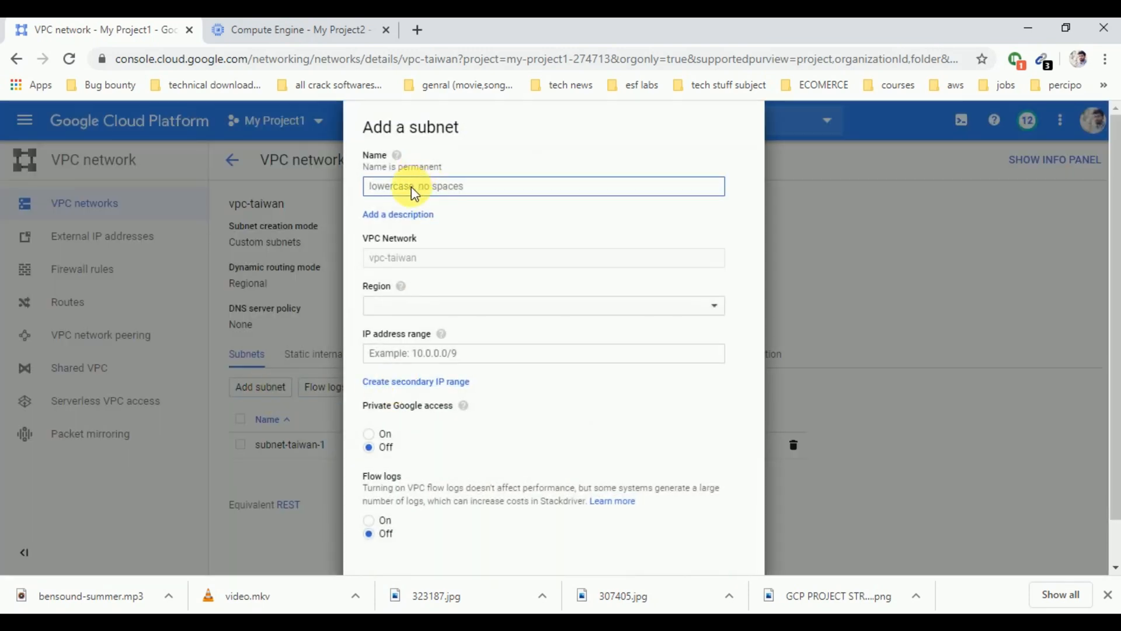
Name the new subnet subnet-taiwan-2, checking the VPN network diagram slide along the way.
click(416, 187)
text(su)
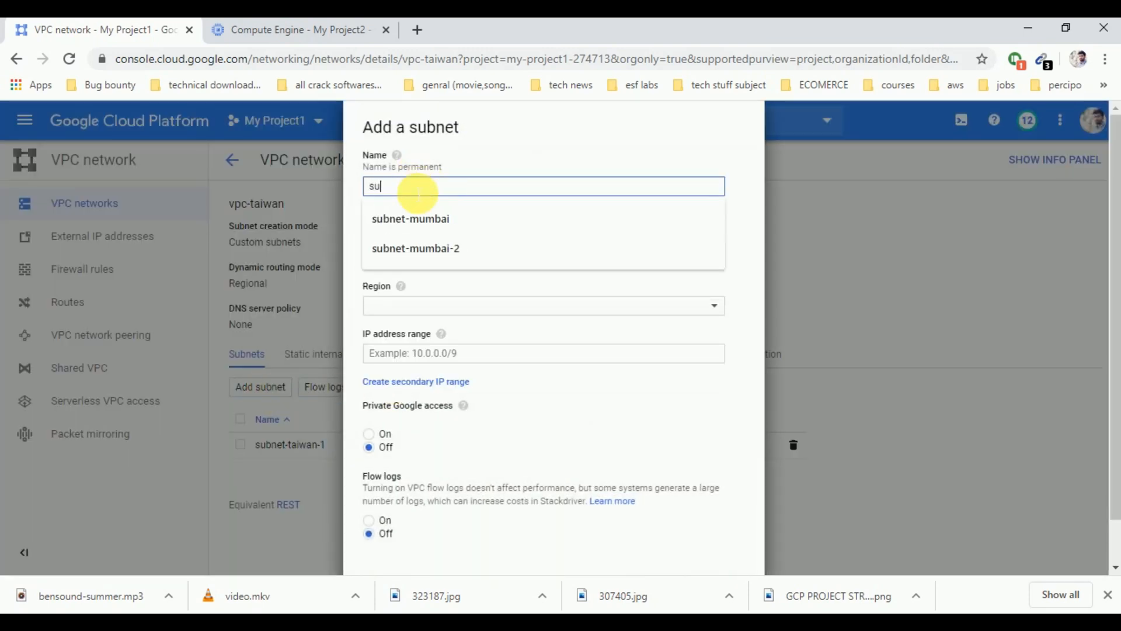
text(bnet-taiwan)
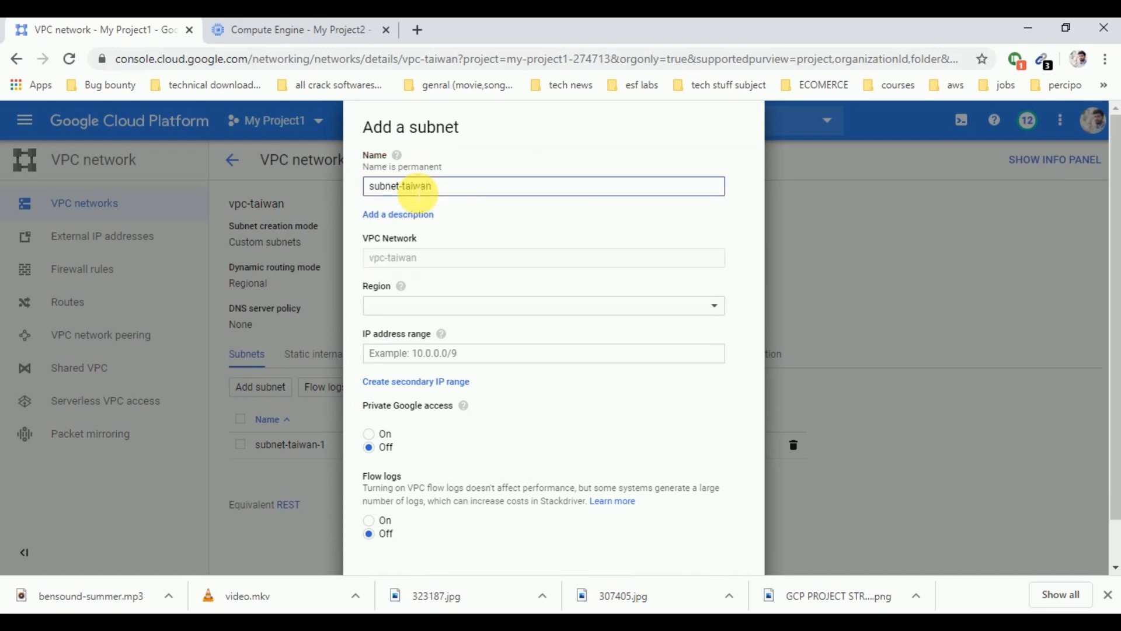
text(-2)
click(423, 261)
click(425, 305)
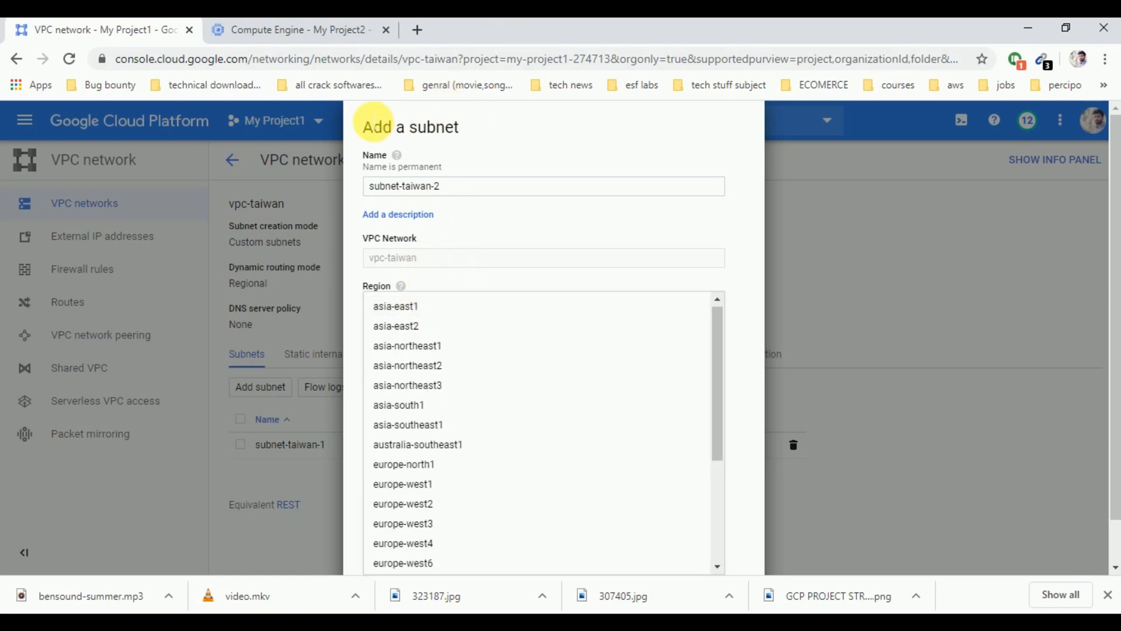
click(371, 125)
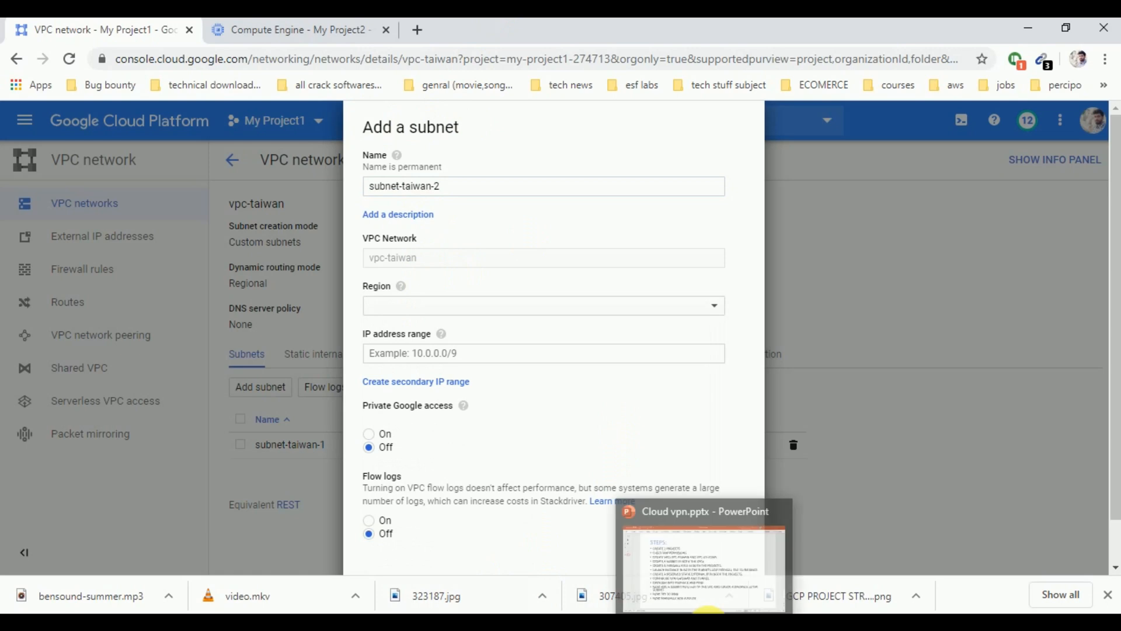
click(696, 553)
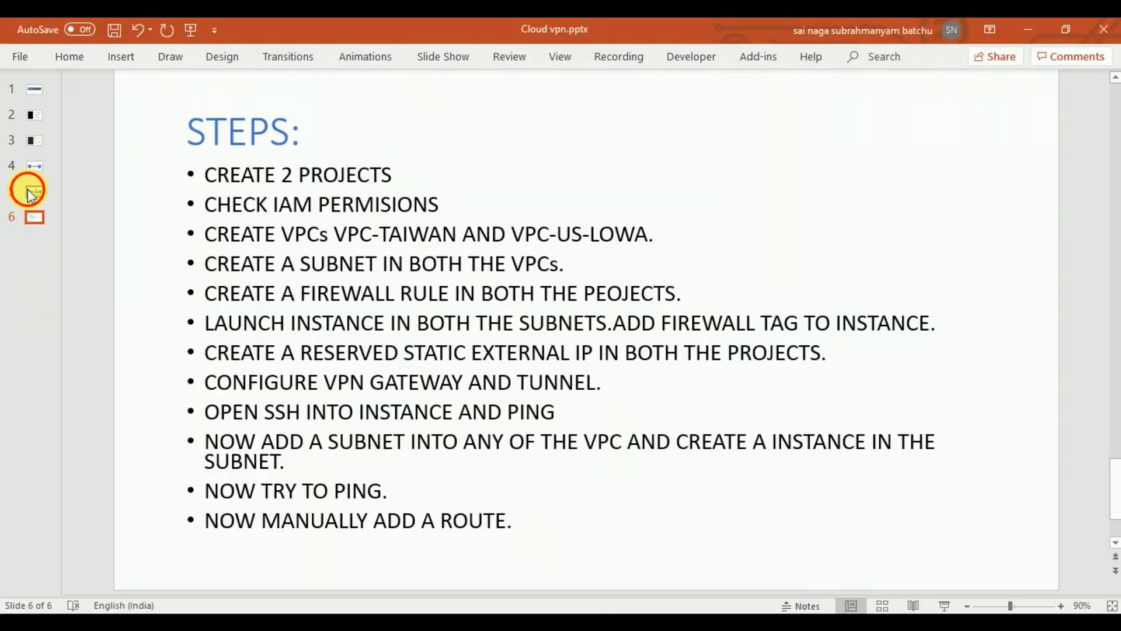
click(27, 190)
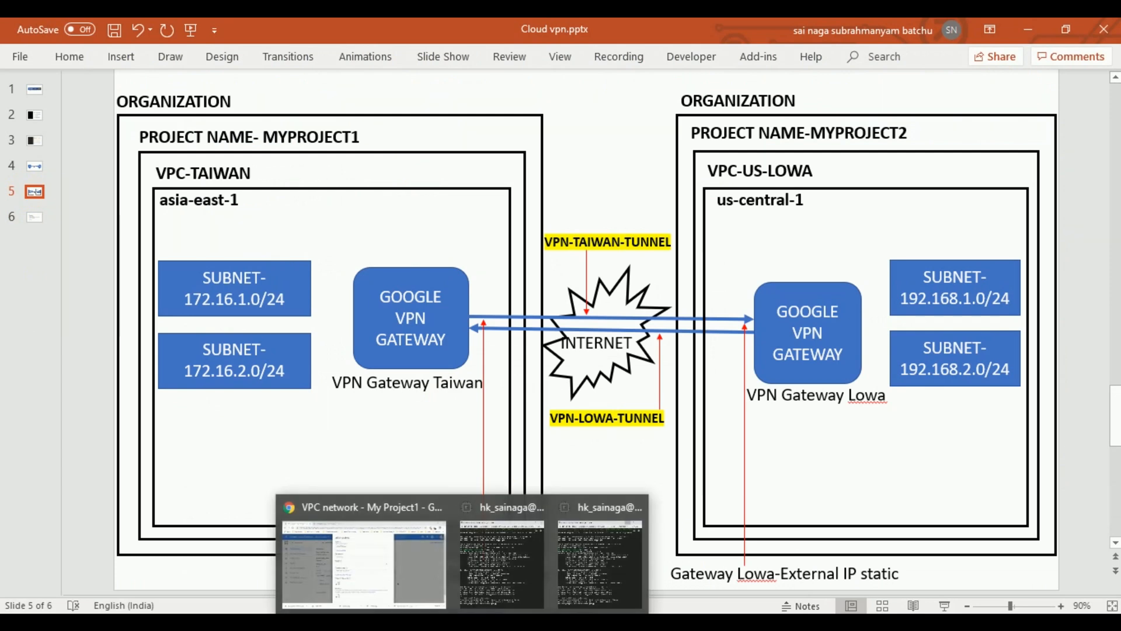
click(338, 557)
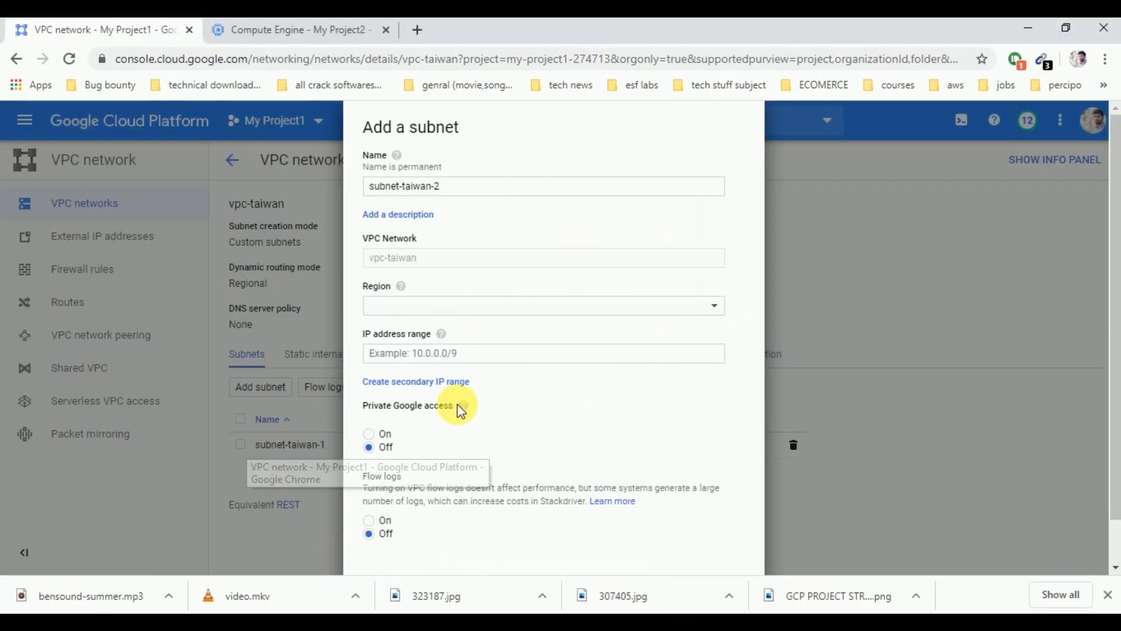
Set region asia-east1 and IP range 172.16.2.0/24, then create subnet-taiwan-2.
click(405, 305)
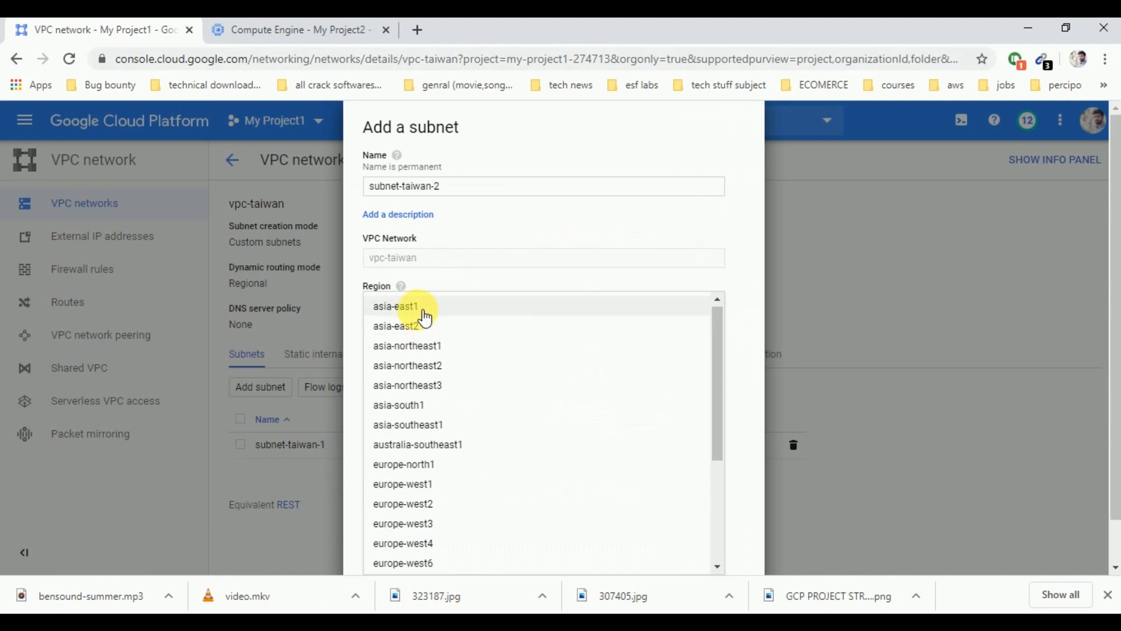
click(424, 319)
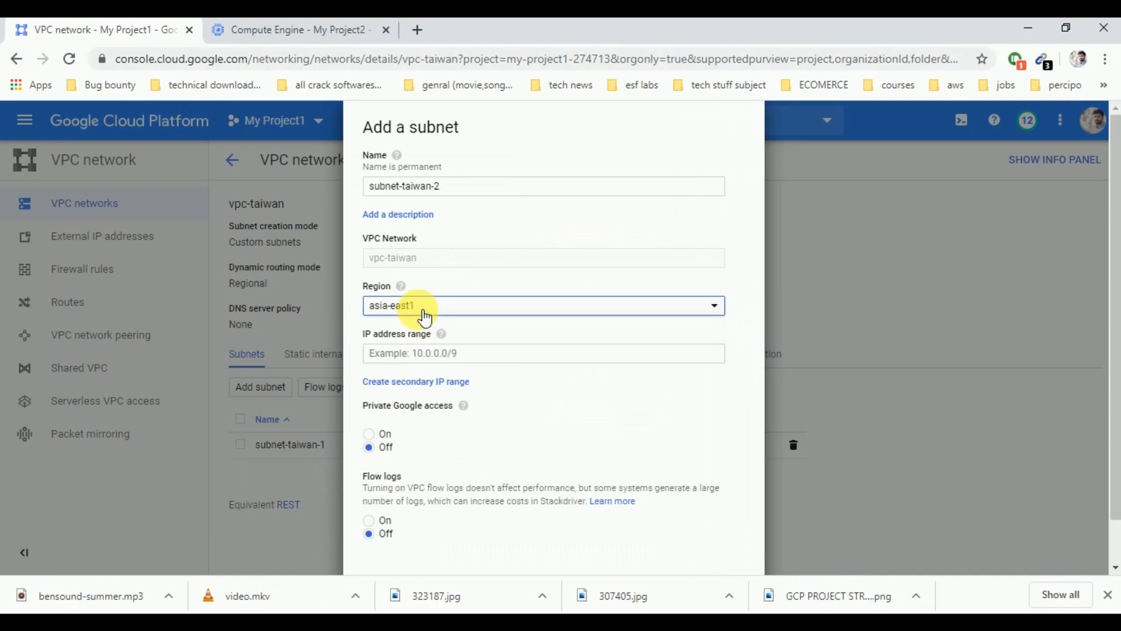
click(461, 355)
text(172.1)
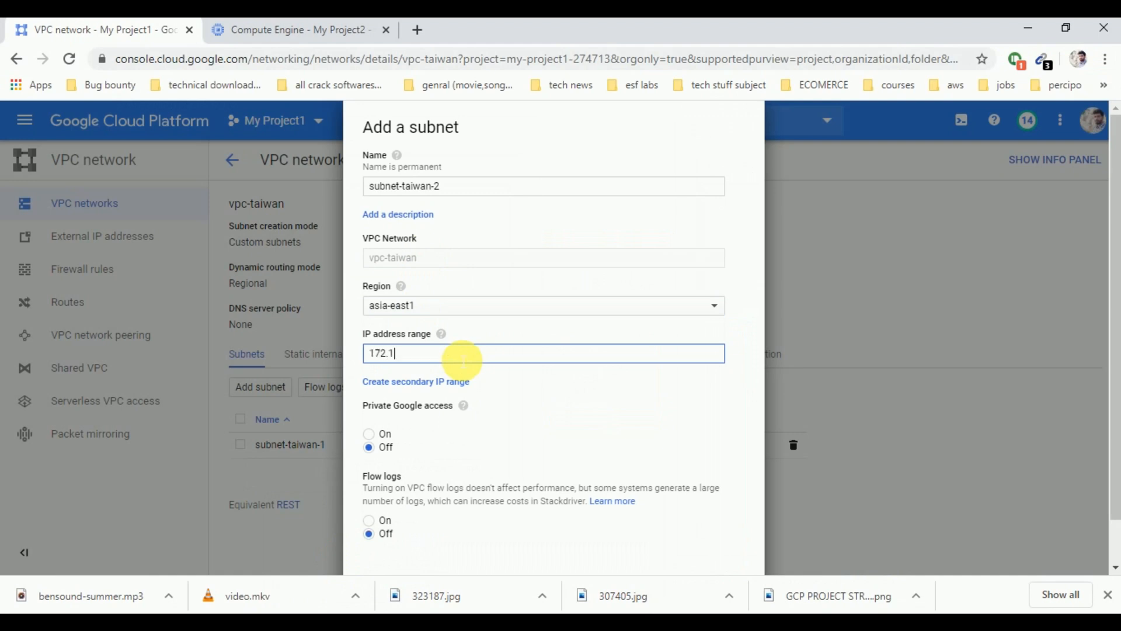
text(6.2)
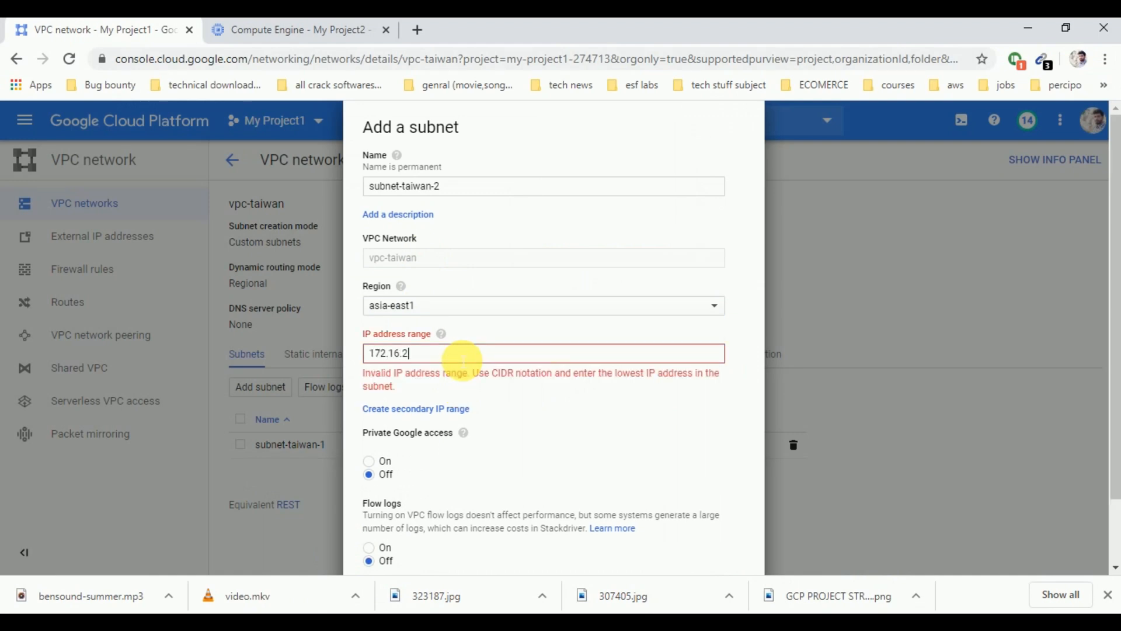
text(.0/24)
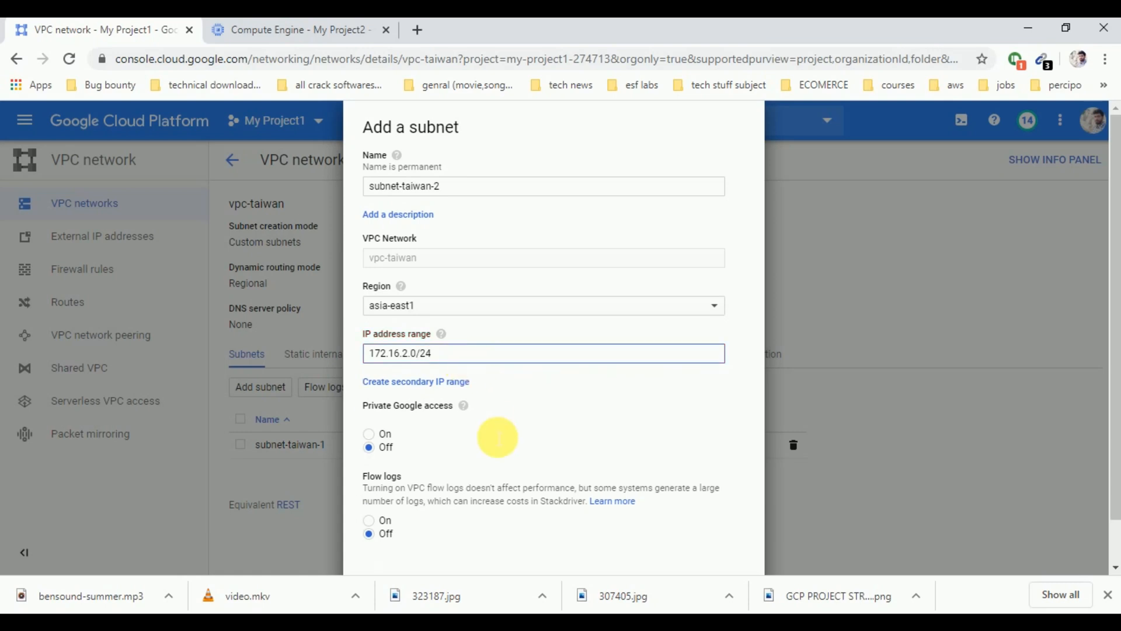
scroll(499, 440, down, 1)
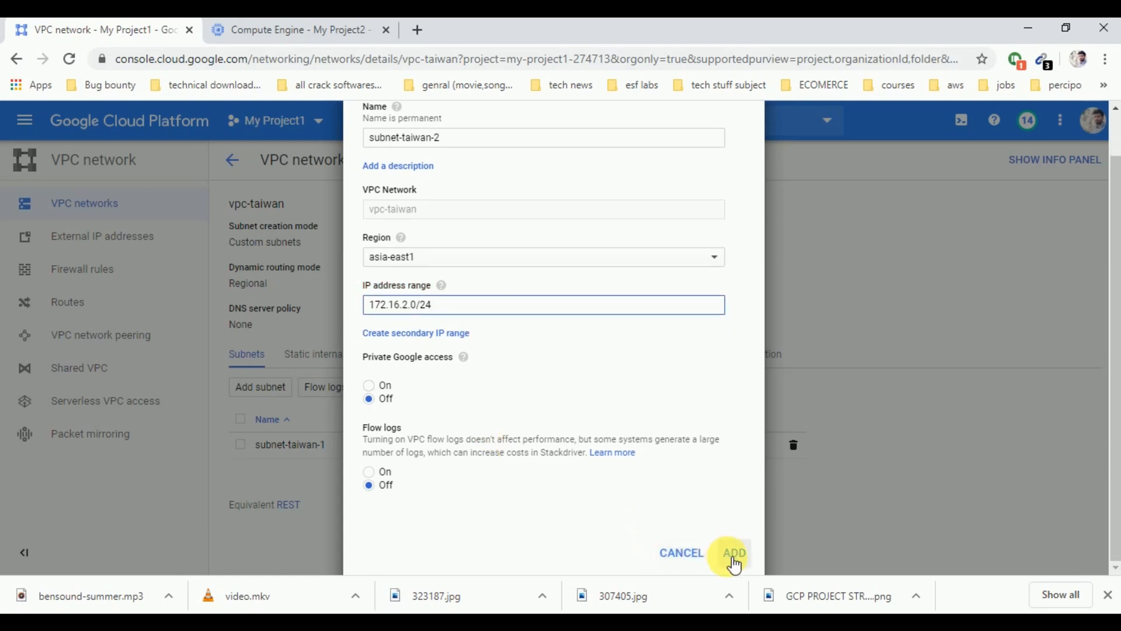
click(733, 559)
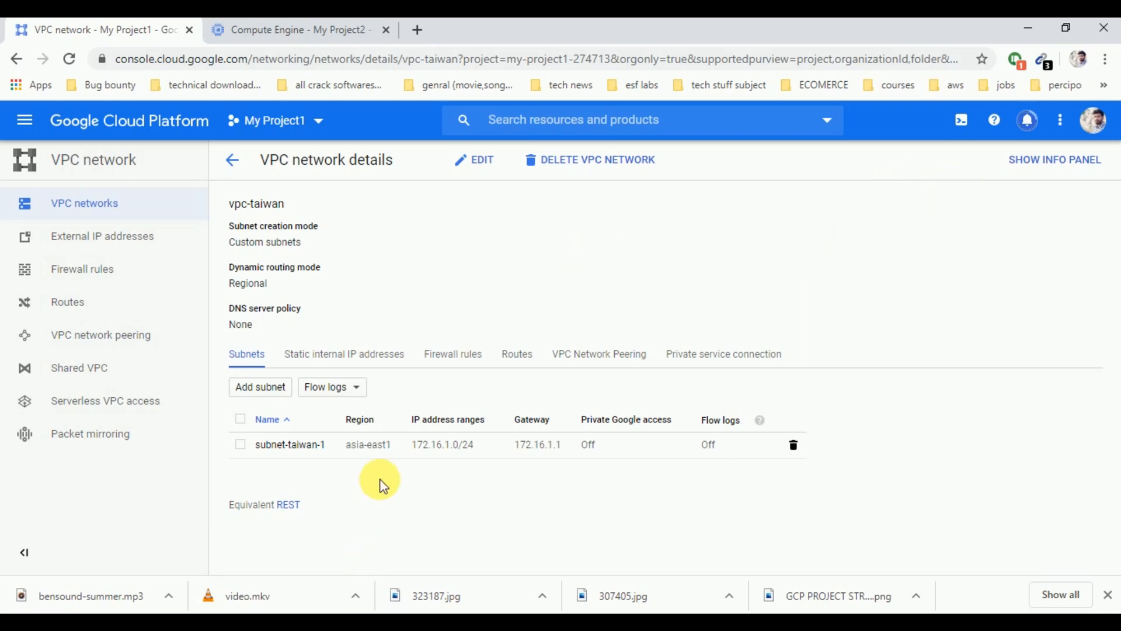
Go to My Project1's Compute Engine VM instances and start creating a new instance.
click(44, 125)
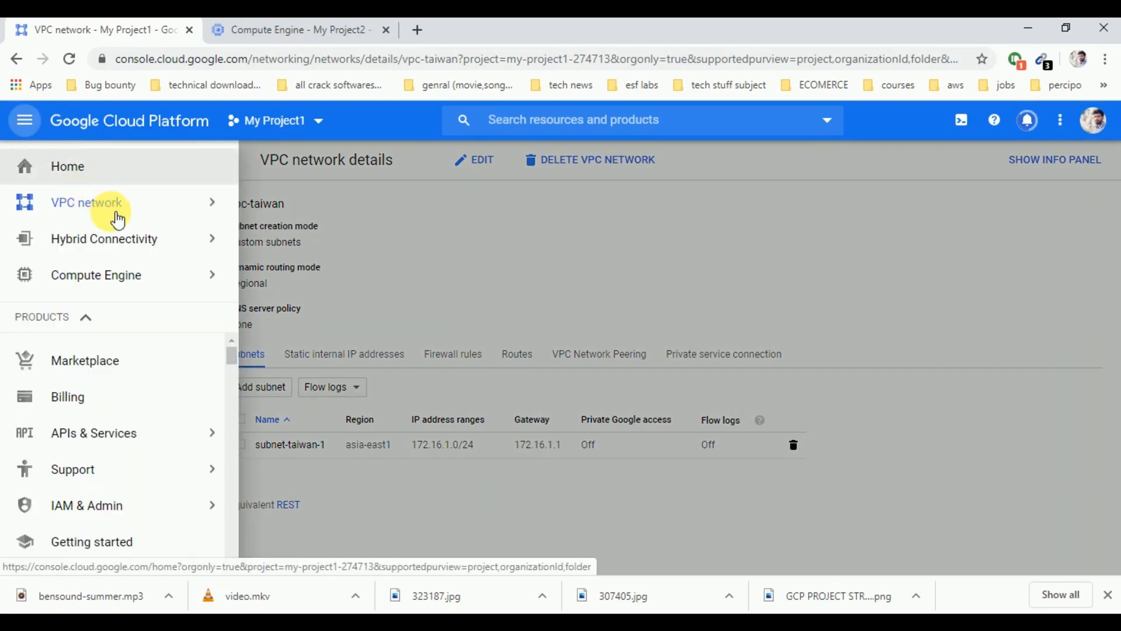
mouse_move(125, 280)
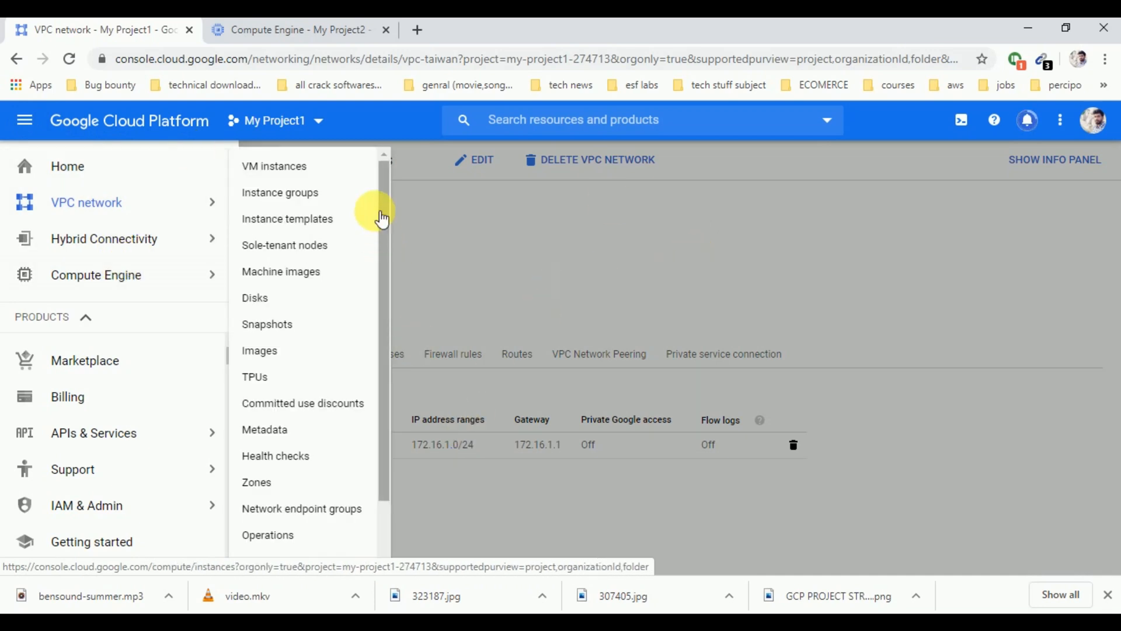
click(336, 172)
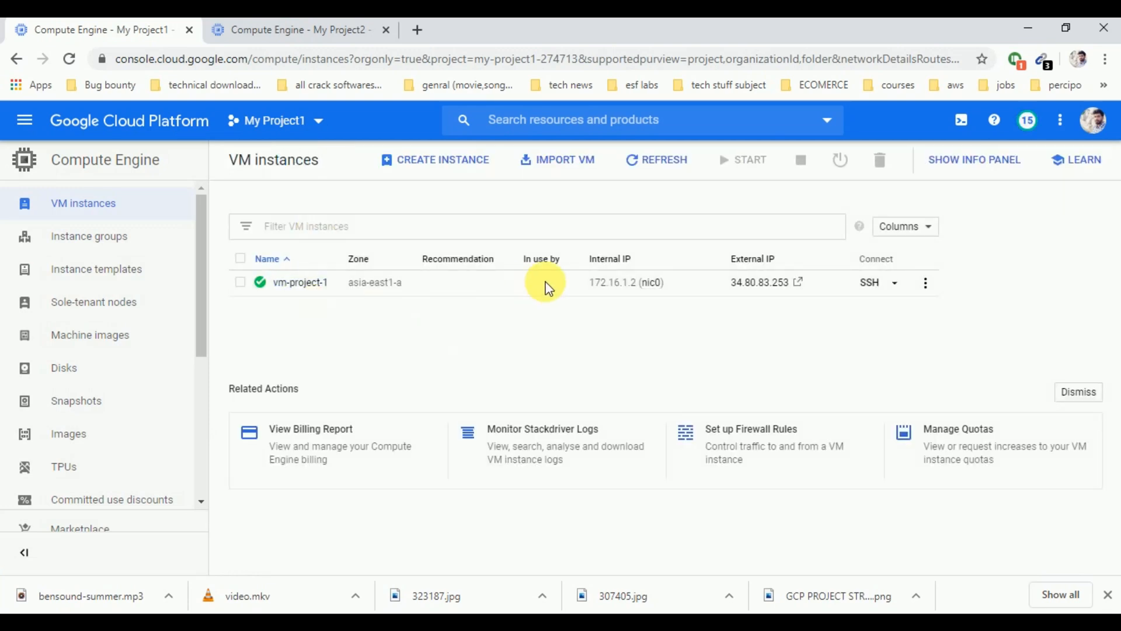
click(435, 169)
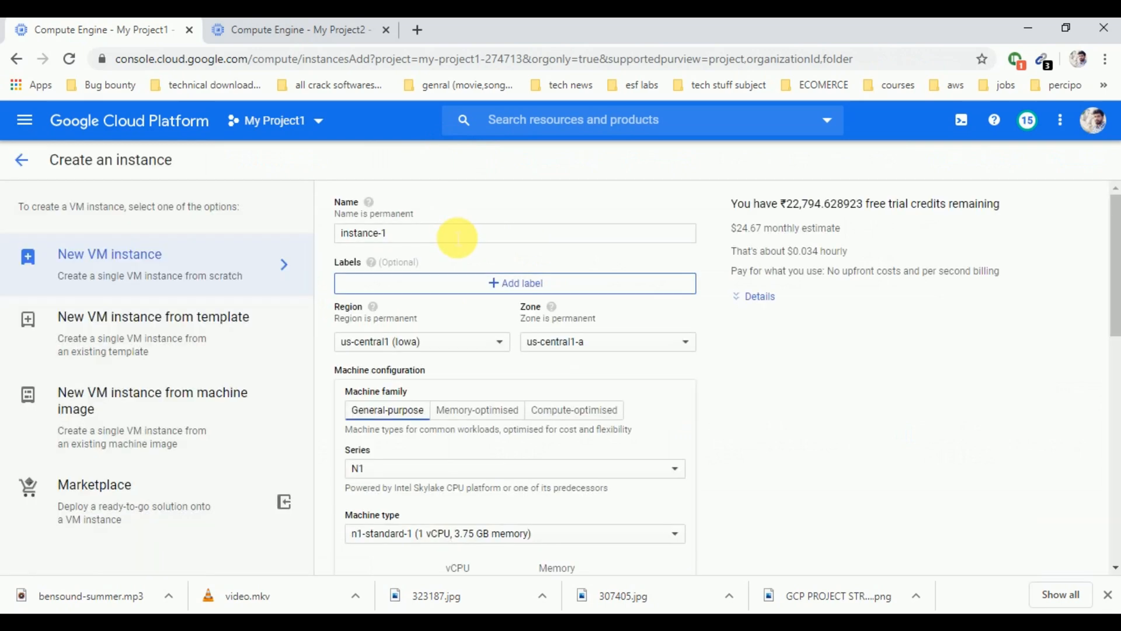
Name the VM vm-project-1a in region asia-east1 (Taiwan), zone asia-east1-a.
drag(388, 237, 324, 242)
text(vm)
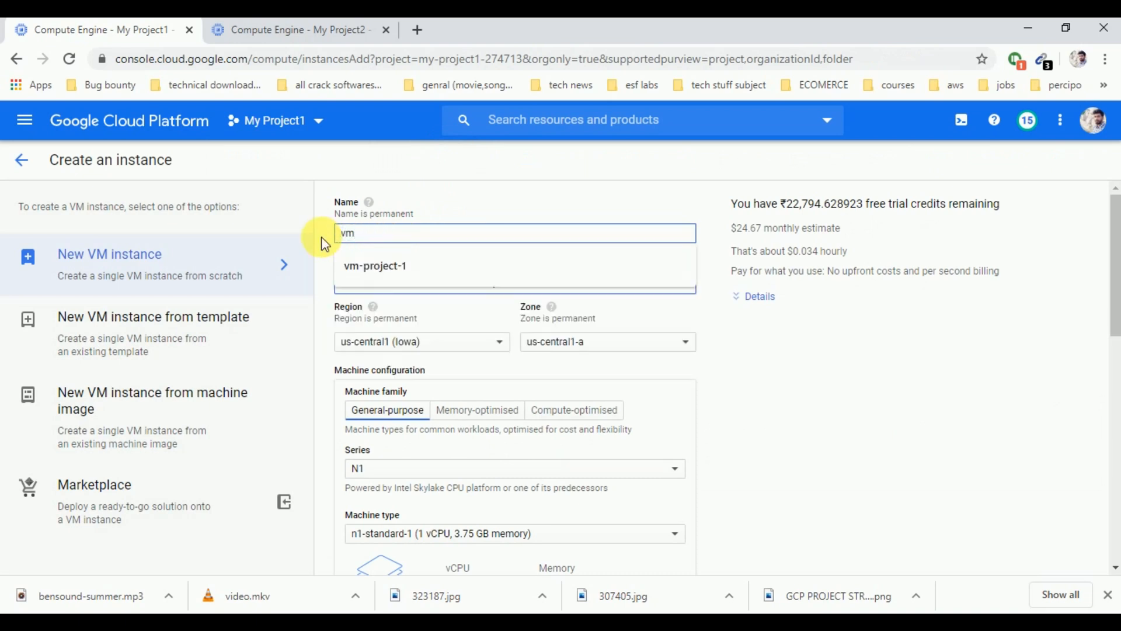
text(-)
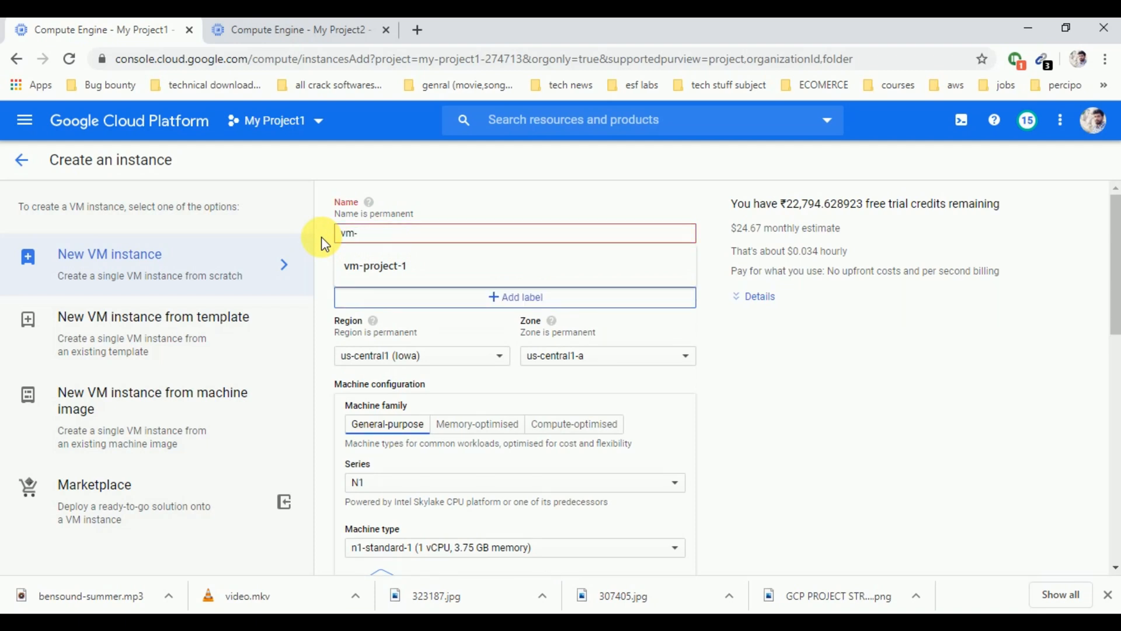
text(pro)
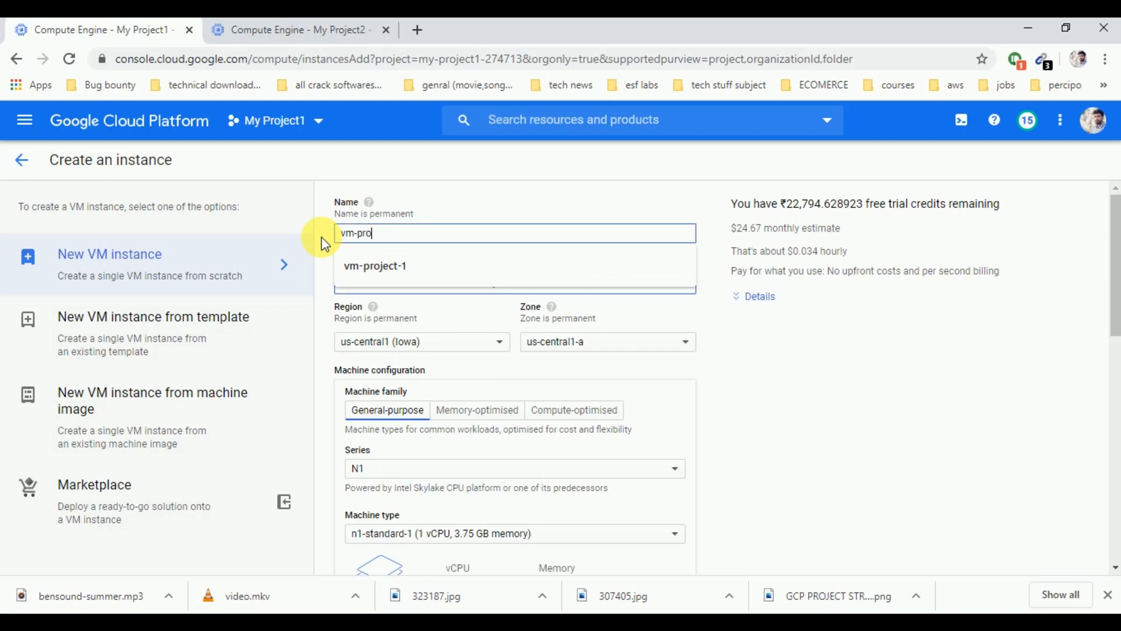
text(ject-1a)
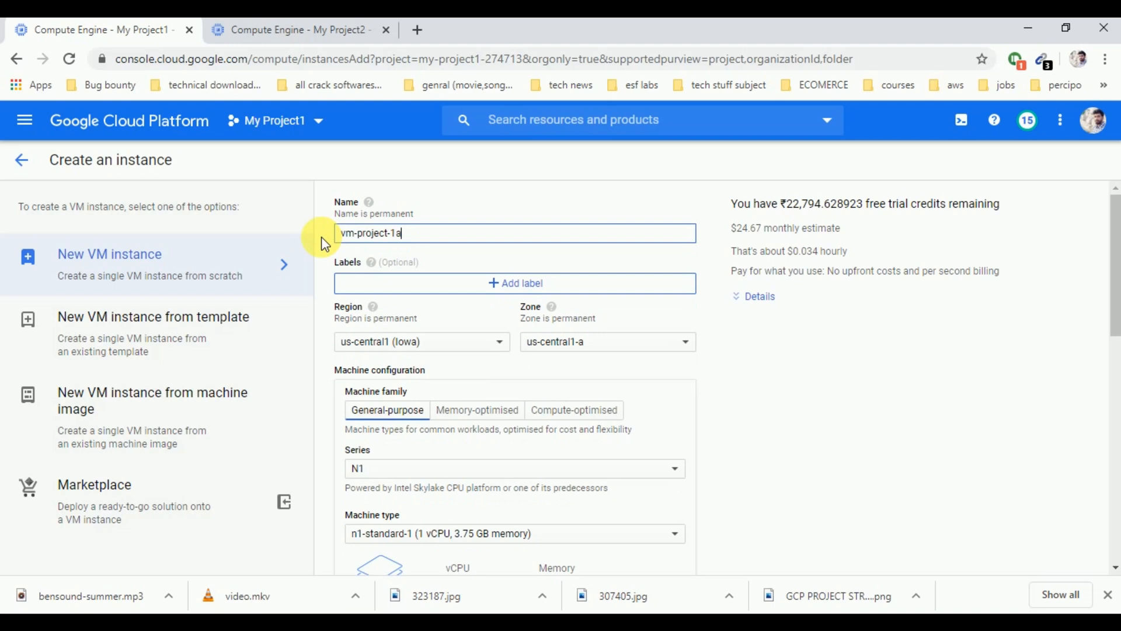
scroll(437, 342, down, 1)
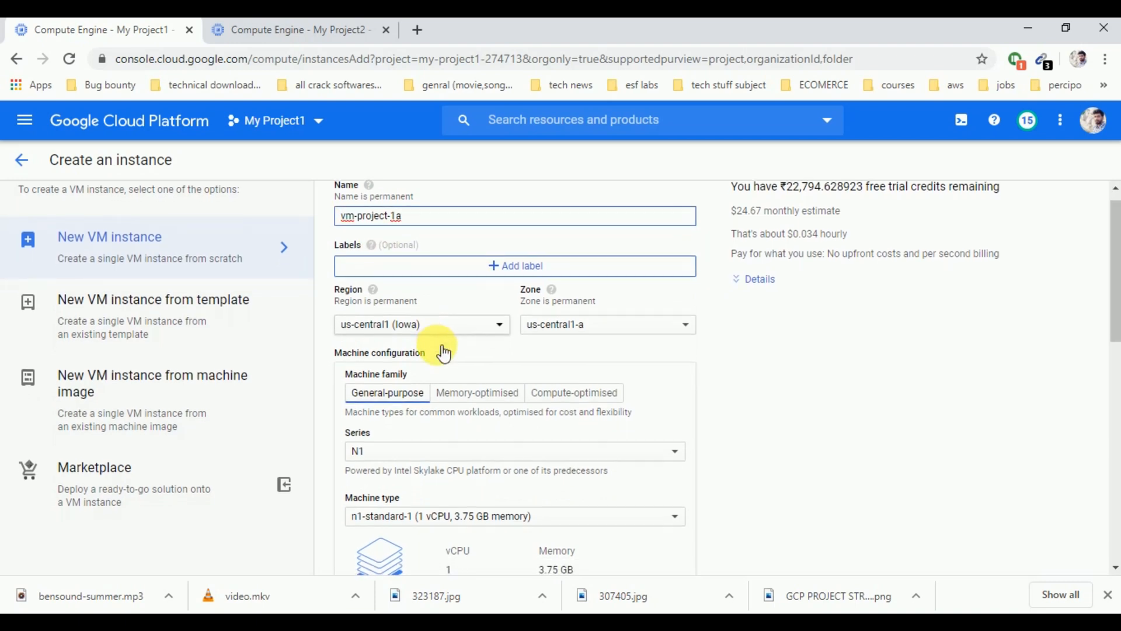
scroll(442, 351, down, 3)
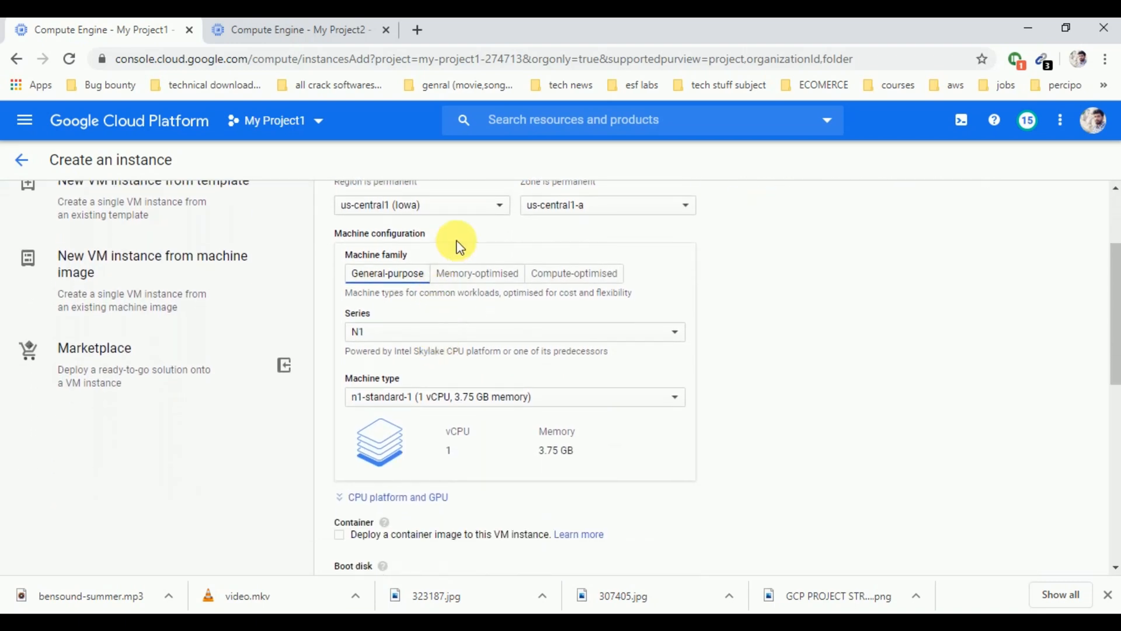
click(474, 208)
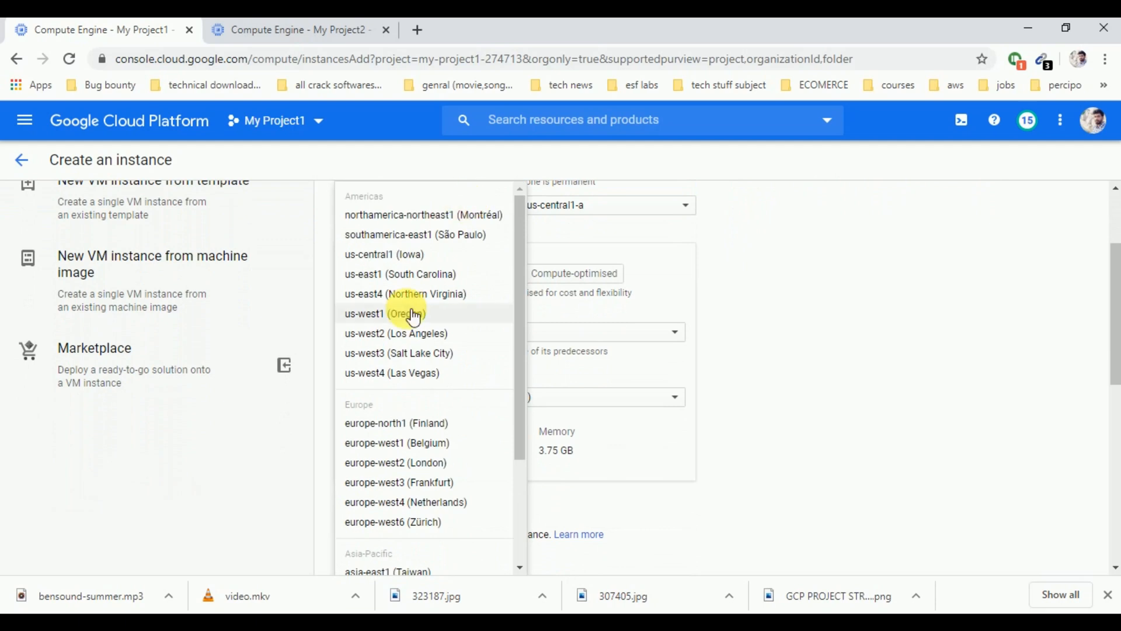
scroll(412, 315, down, 3)
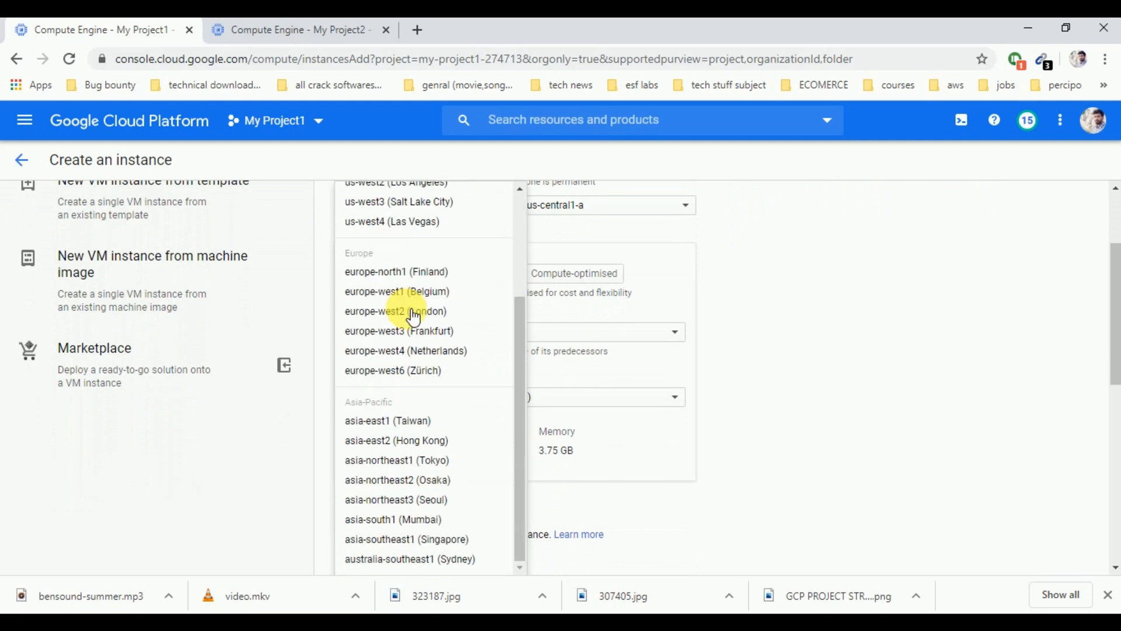
click(397, 421)
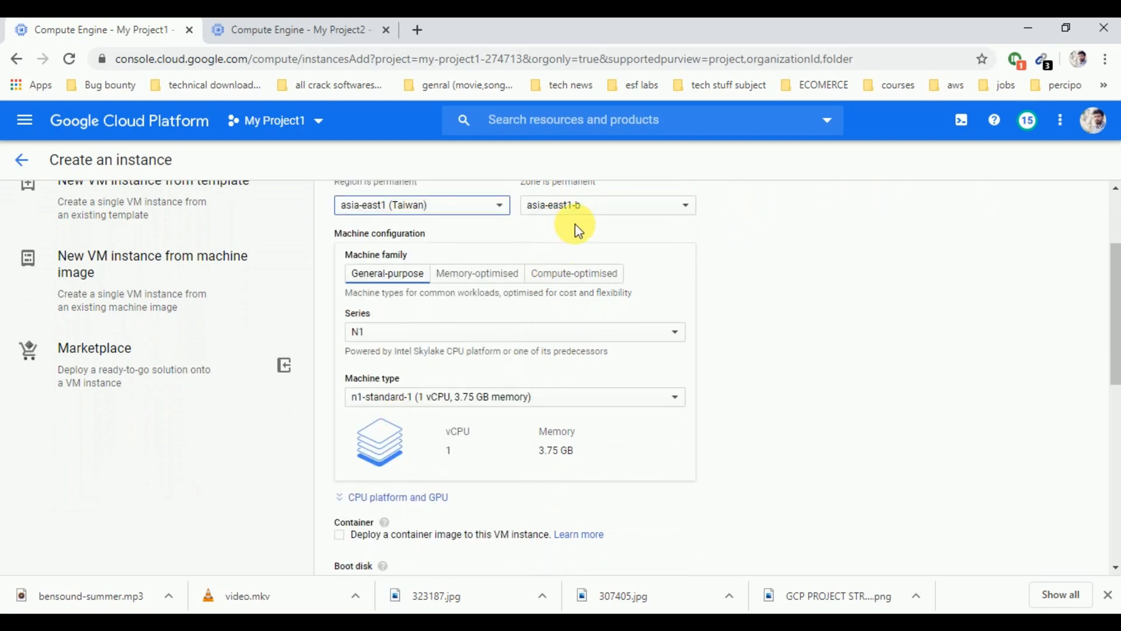
scroll(572, 227, up, 3)
click(610, 341)
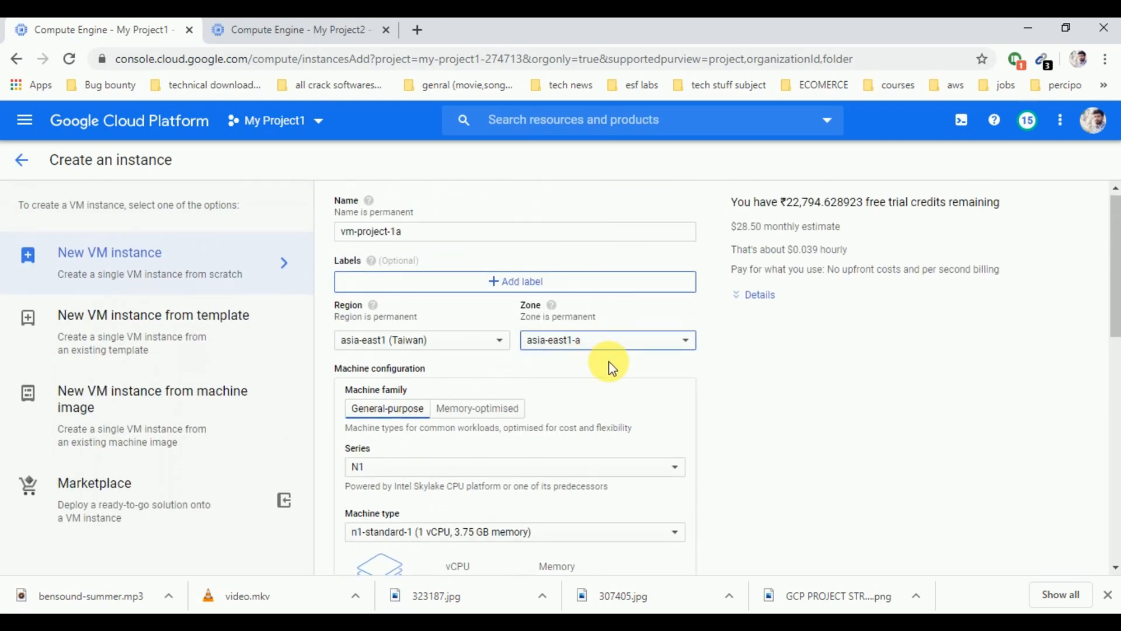
Allow HTTP and HTTPS traffic and expand the management, security, disks and networking settings.
scroll(609, 361, down, 10)
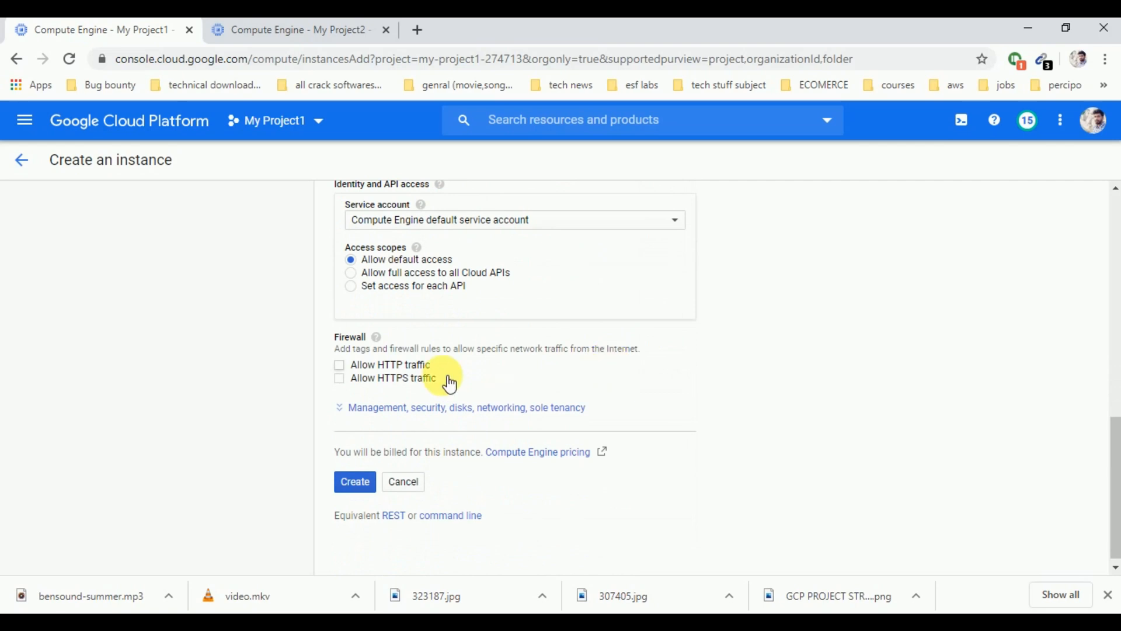
click(342, 368)
click(344, 380)
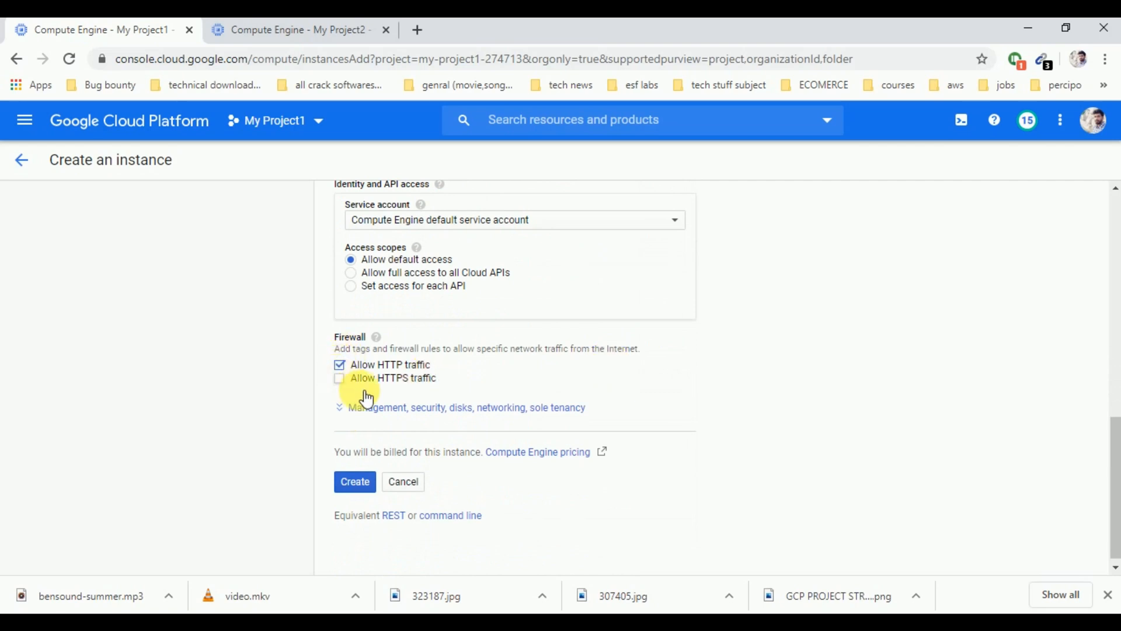
click(390, 413)
scroll(508, 429, down, 1)
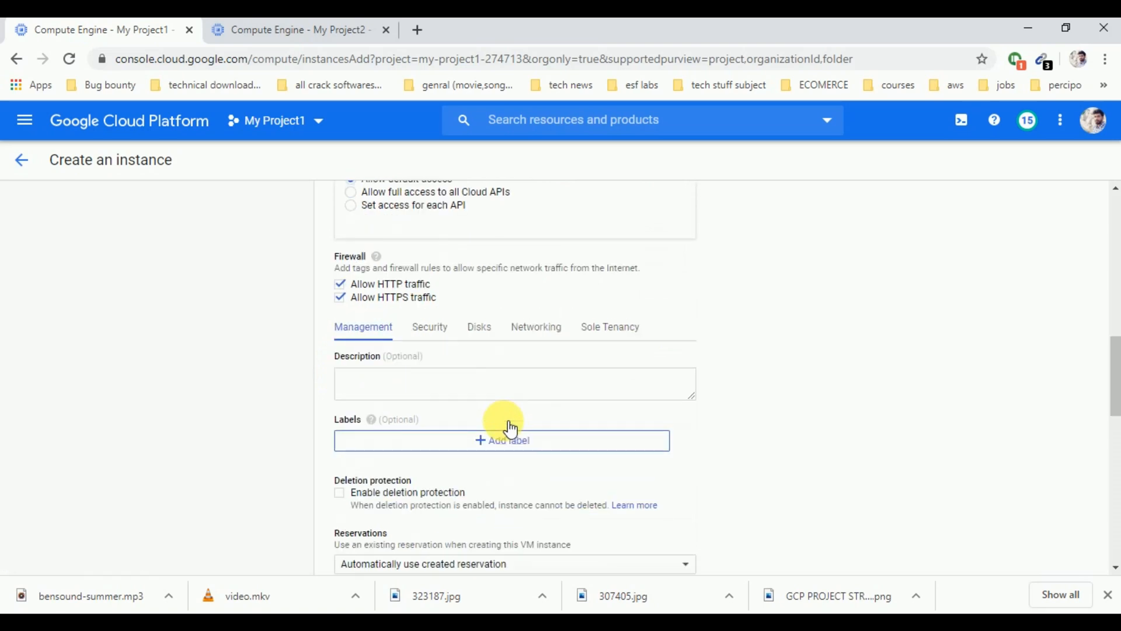
Attach the VM's network interface to vpc-taiwan, subnet subnet-taiwan-2 (172.16.2.0/24).
scroll(543, 341, down, 1)
click(538, 333)
click(534, 279)
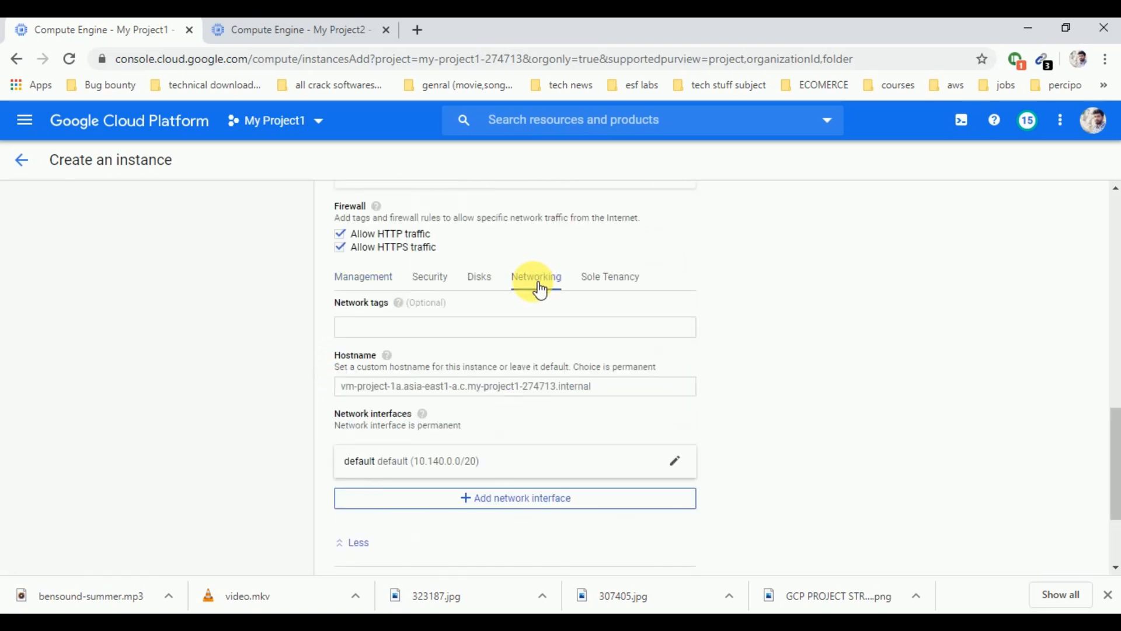
scroll(470, 362, down, 2)
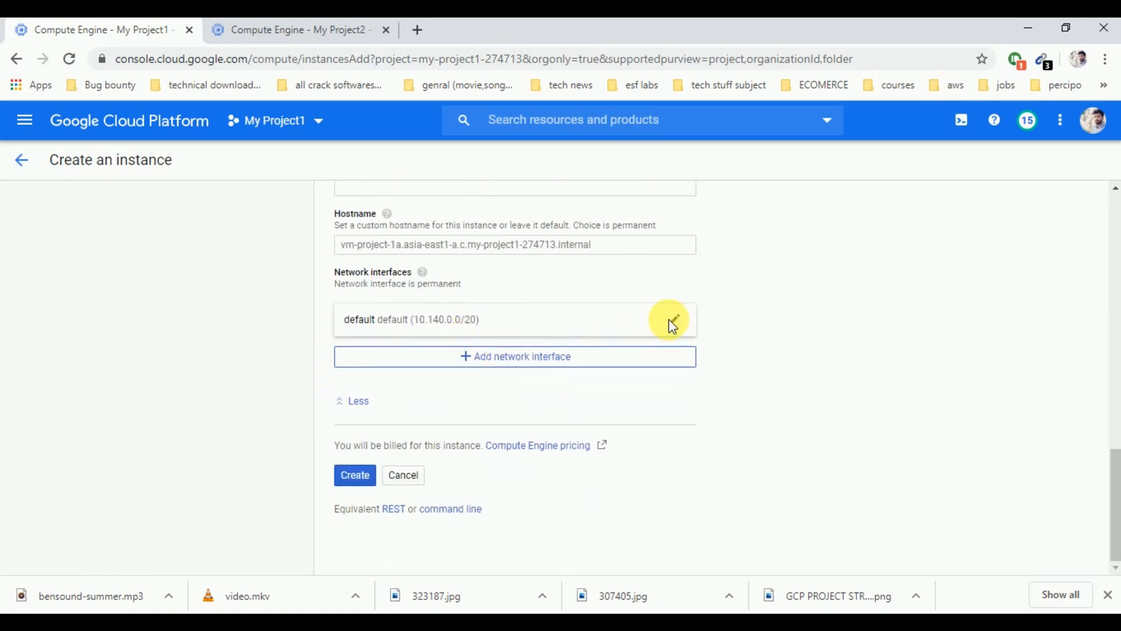
click(686, 326)
click(498, 388)
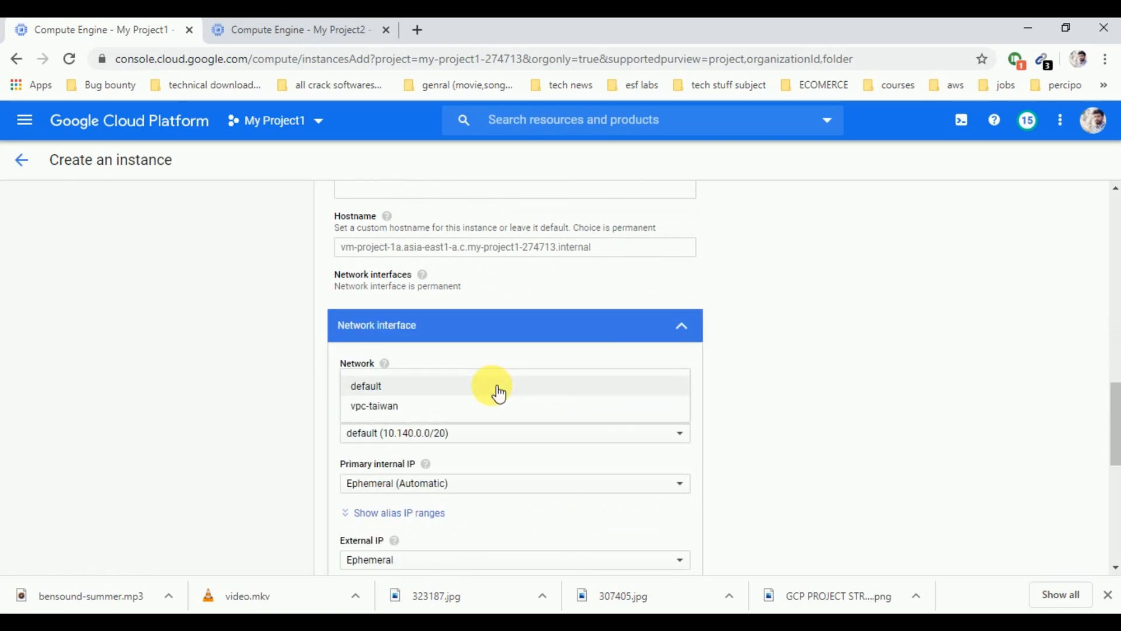
click(411, 410)
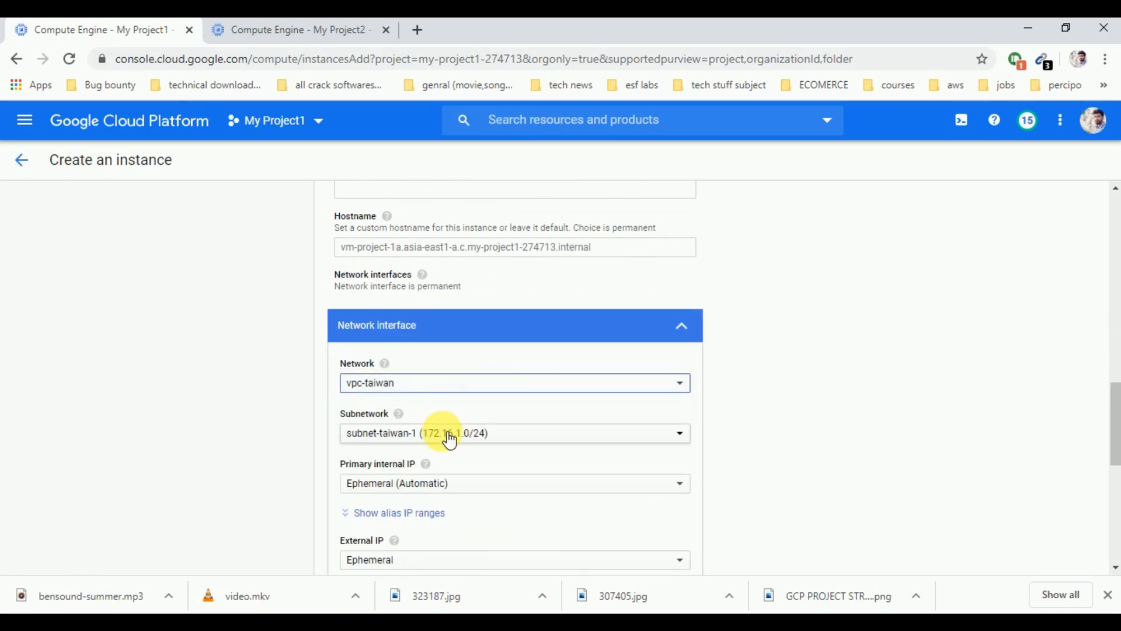
click(449, 441)
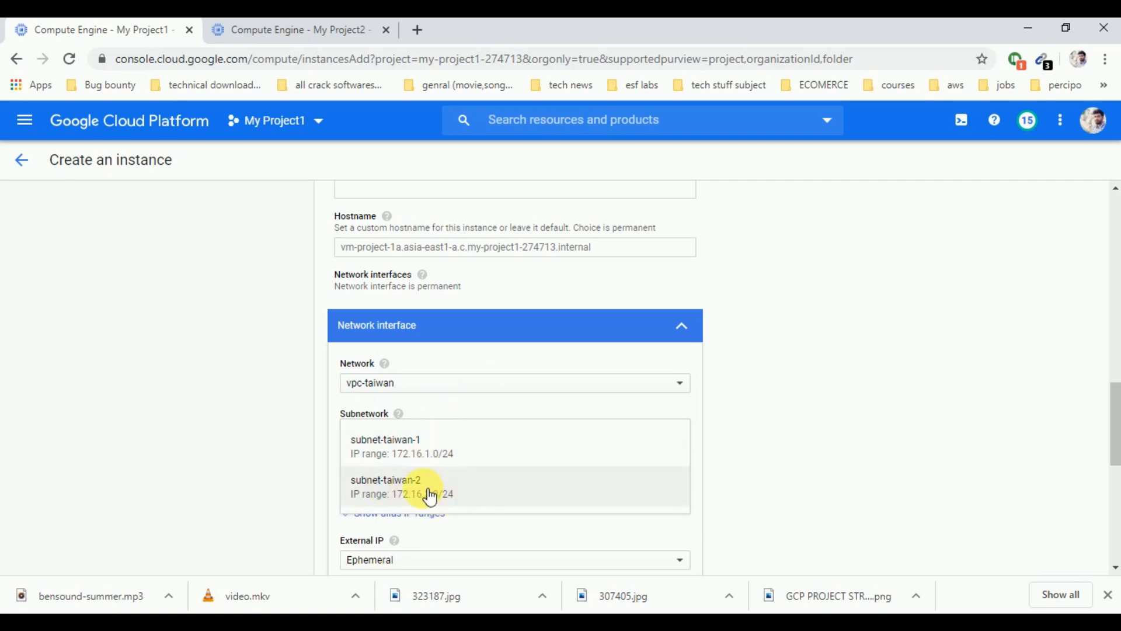
click(462, 495)
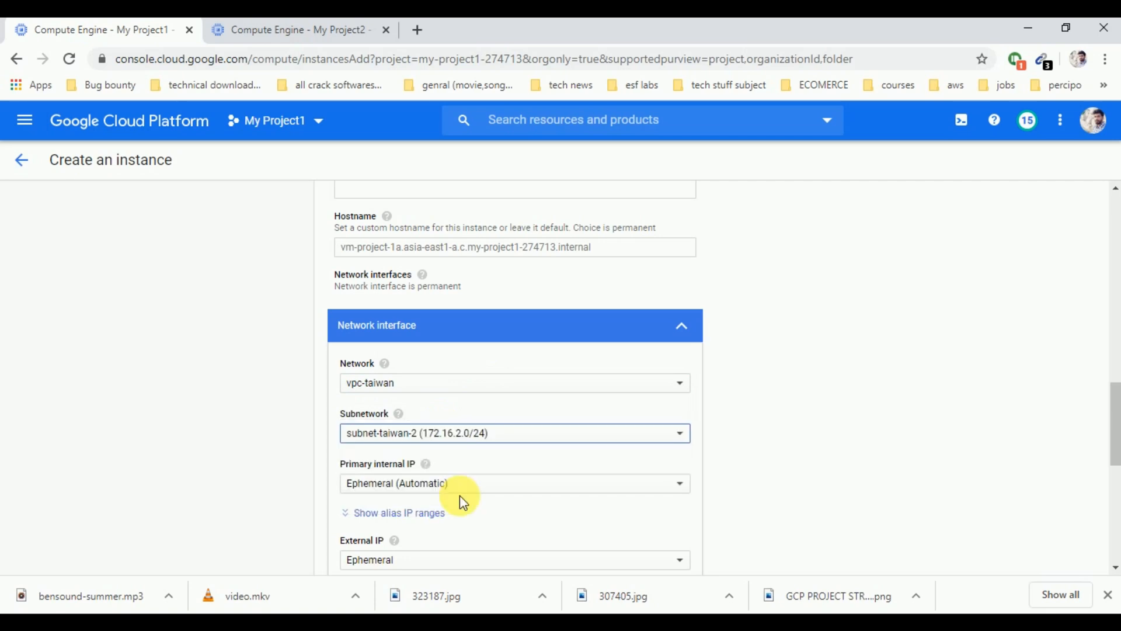
Confirm the network interface and create the vm-project-1a instance.
scroll(528, 461, down, 2)
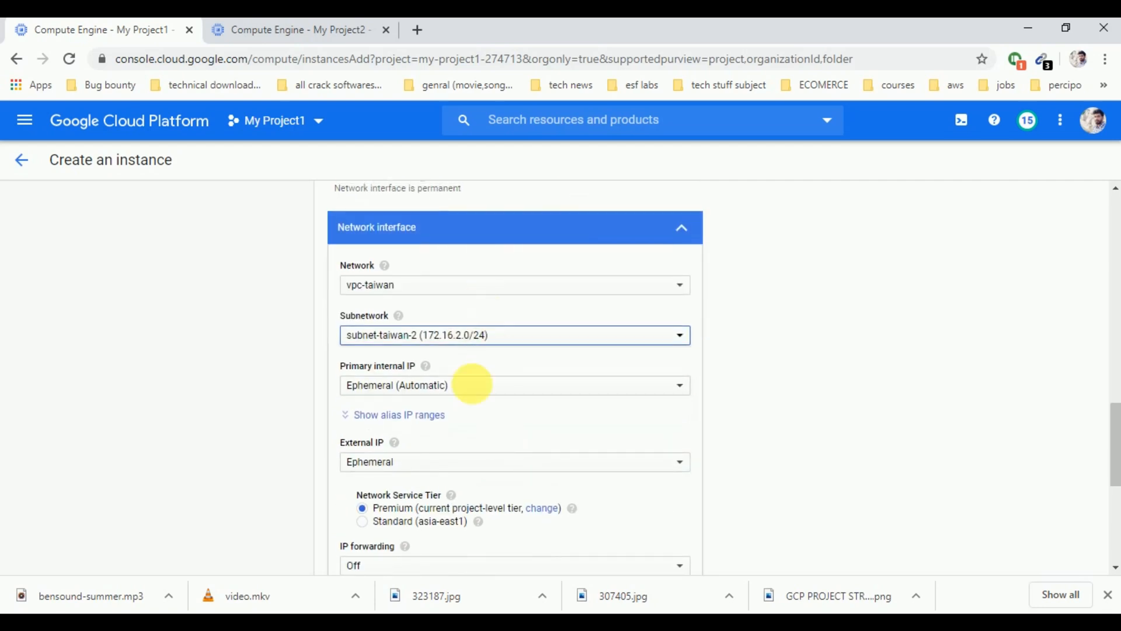
scroll(475, 409, down, 4)
scroll(480, 414, down, 1)
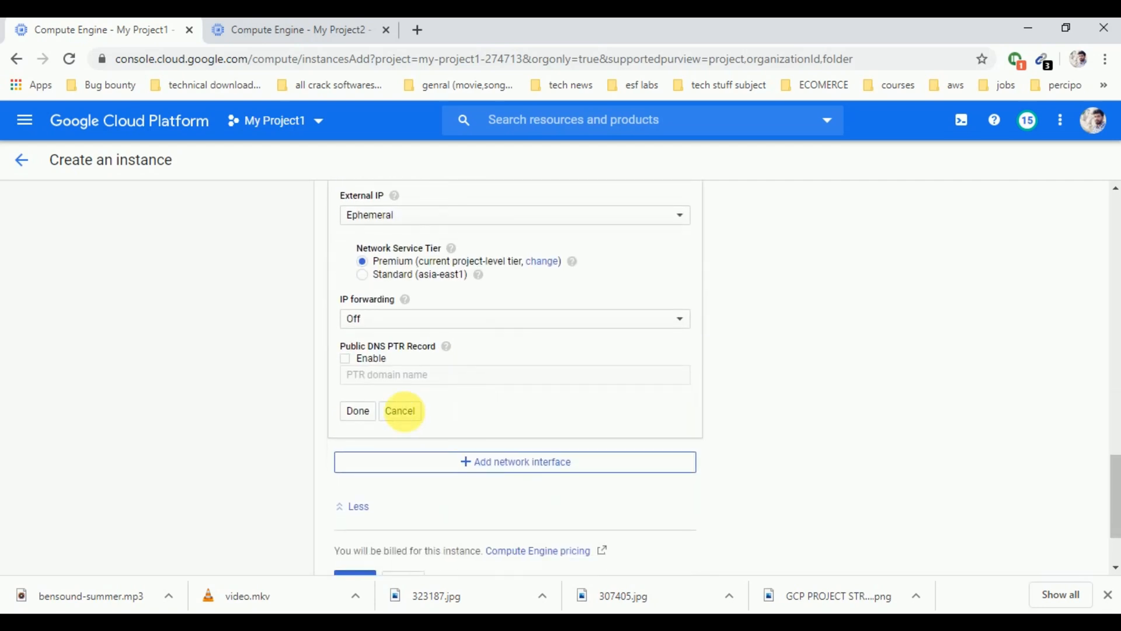
click(361, 414)
click(356, 475)
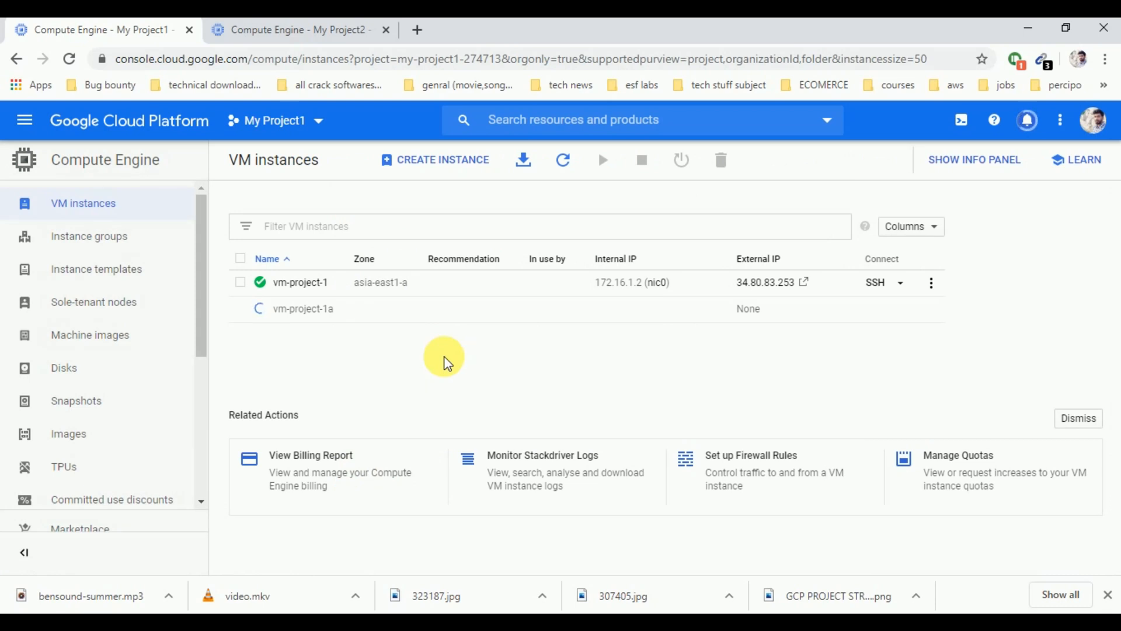
Return from the VPN diagram slide to the VM instances list and open SSH to vm-project-1a.
mouse_move(705, 612)
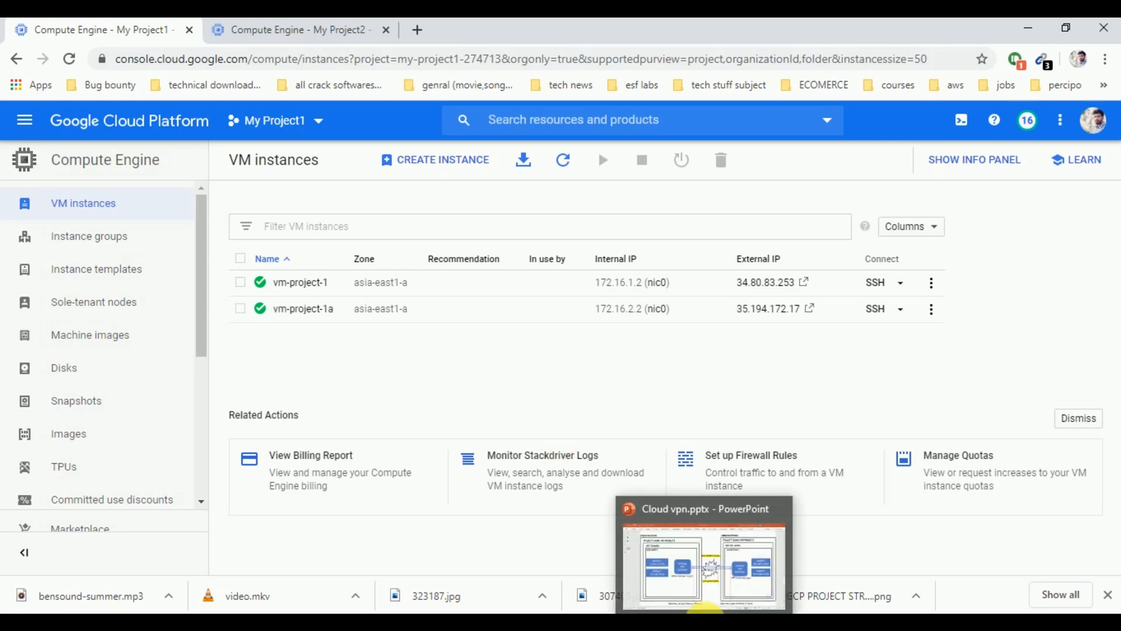
click(713, 570)
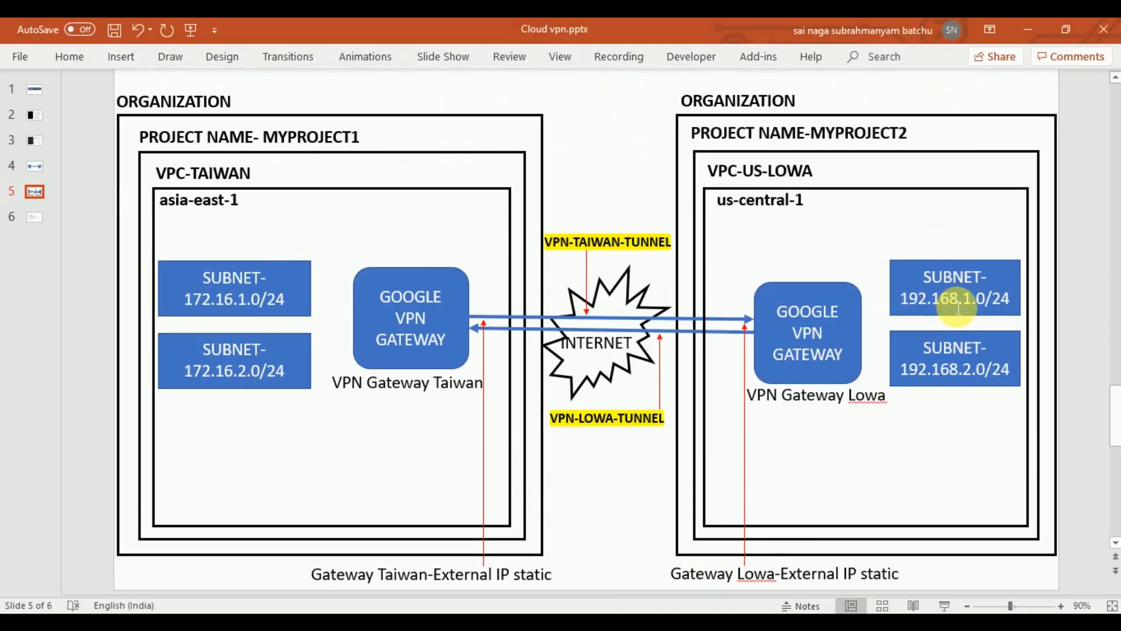
click(716, 611)
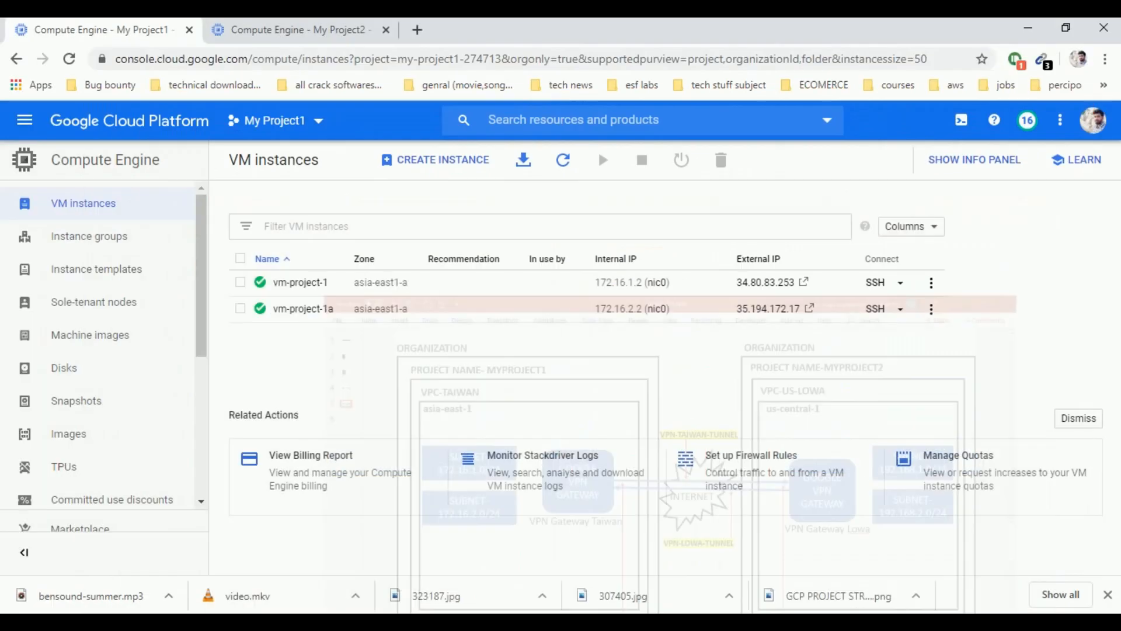
click(878, 311)
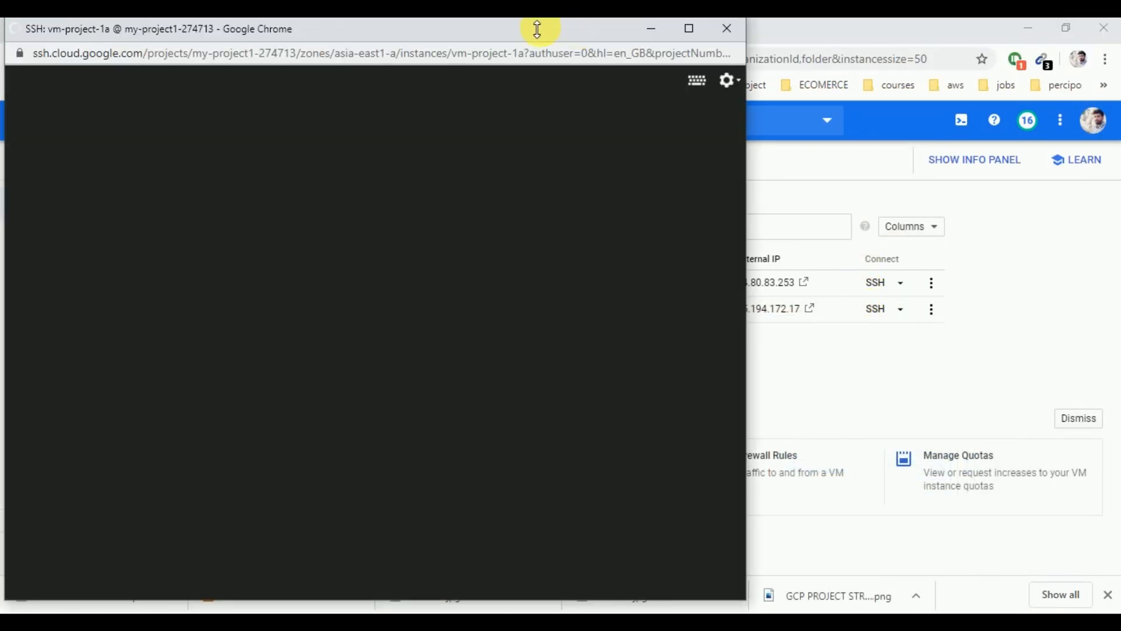
Get a root shell on vm-project-1a with sudo -s and confirm via ifconfig that eth0 is 172.16.2.2.
drag(526, 32, 743, 35)
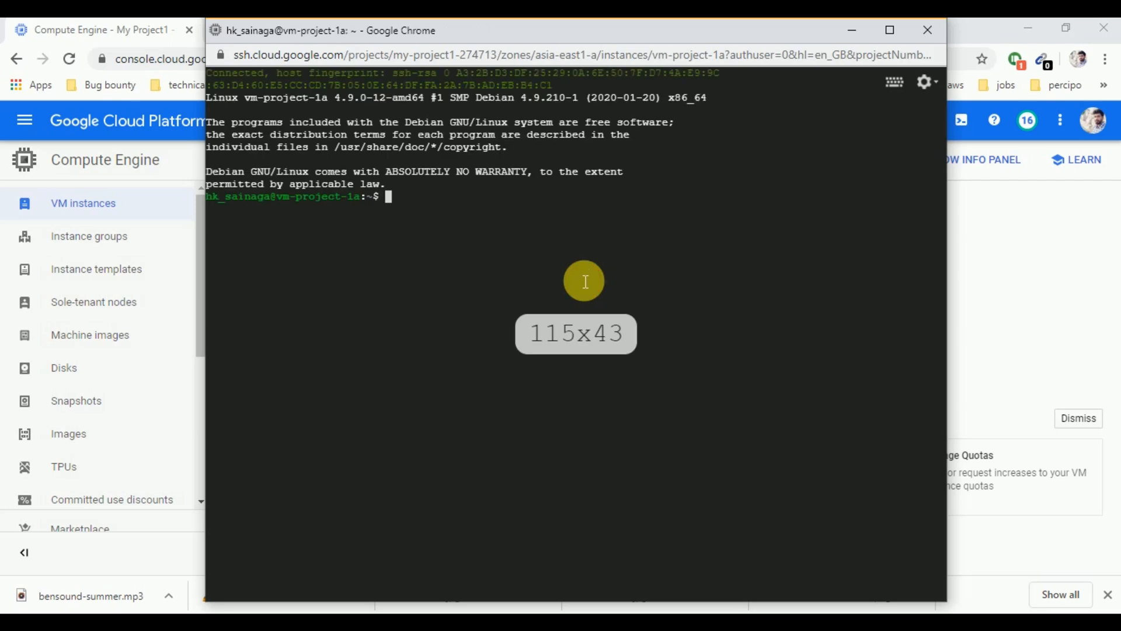
text(sudo -su)
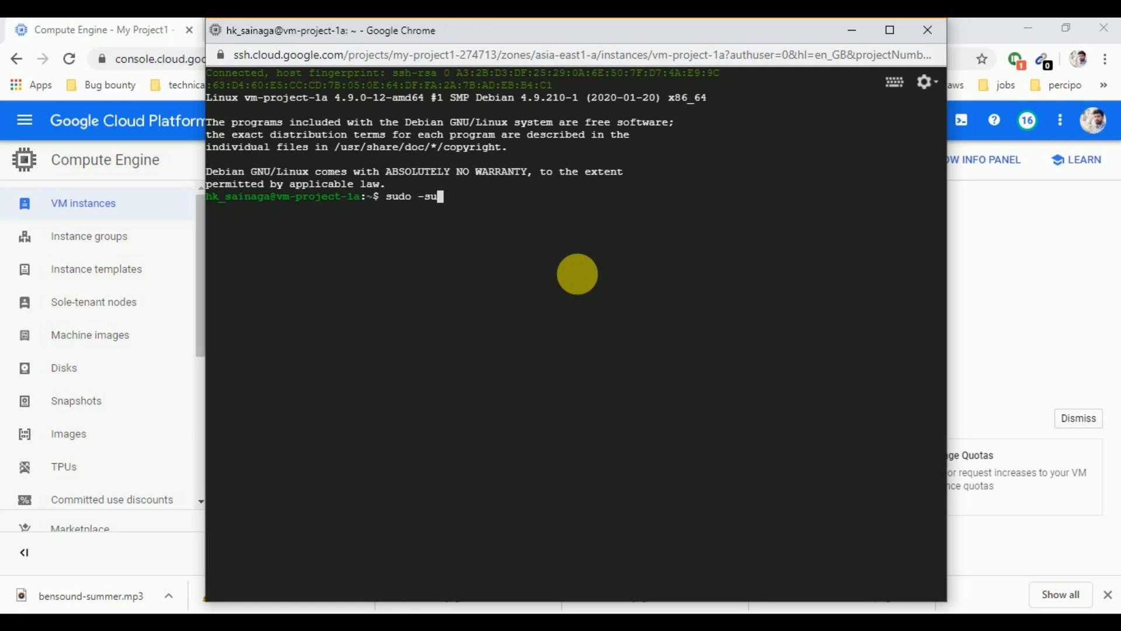
key(Return)
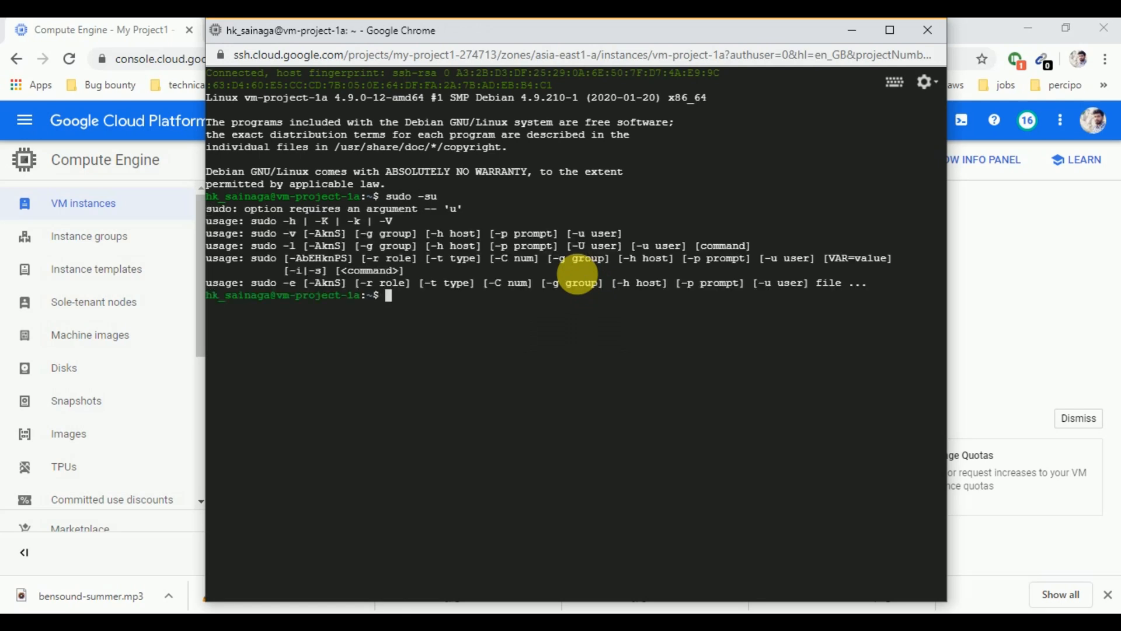
text(sudo -s)
key(Return)
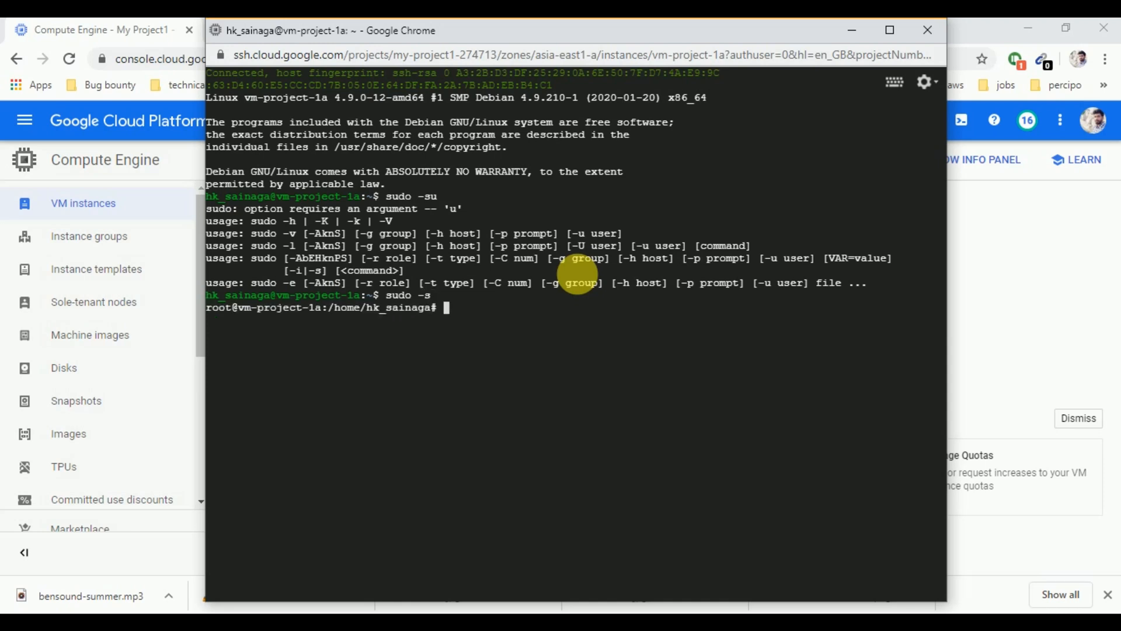
text(ifconfig)
key(Return)
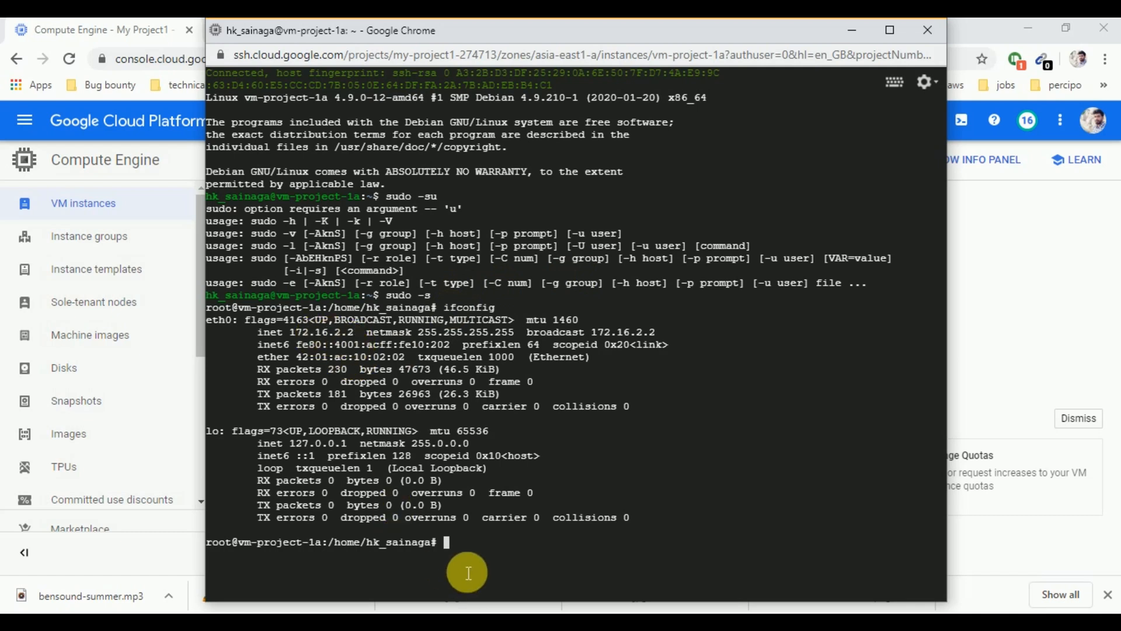
text(ping )
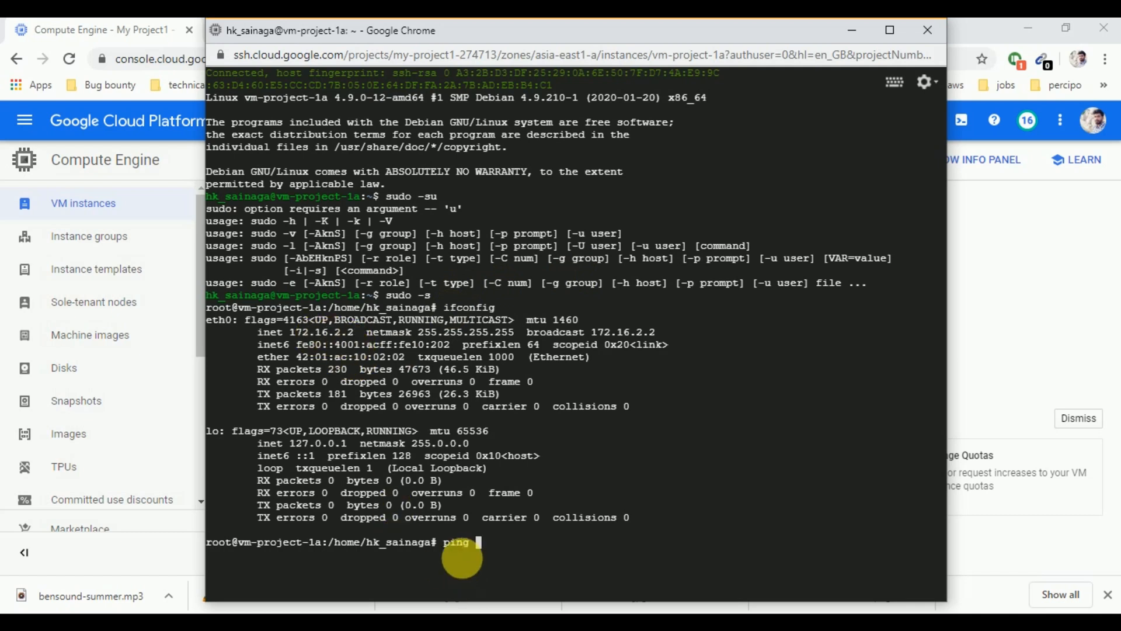
text(192.168.1.2)
Ping 192.168.1.2 from vm-project-1a, seeing 100% packet loss, then minimize the terminal.
key(Return)
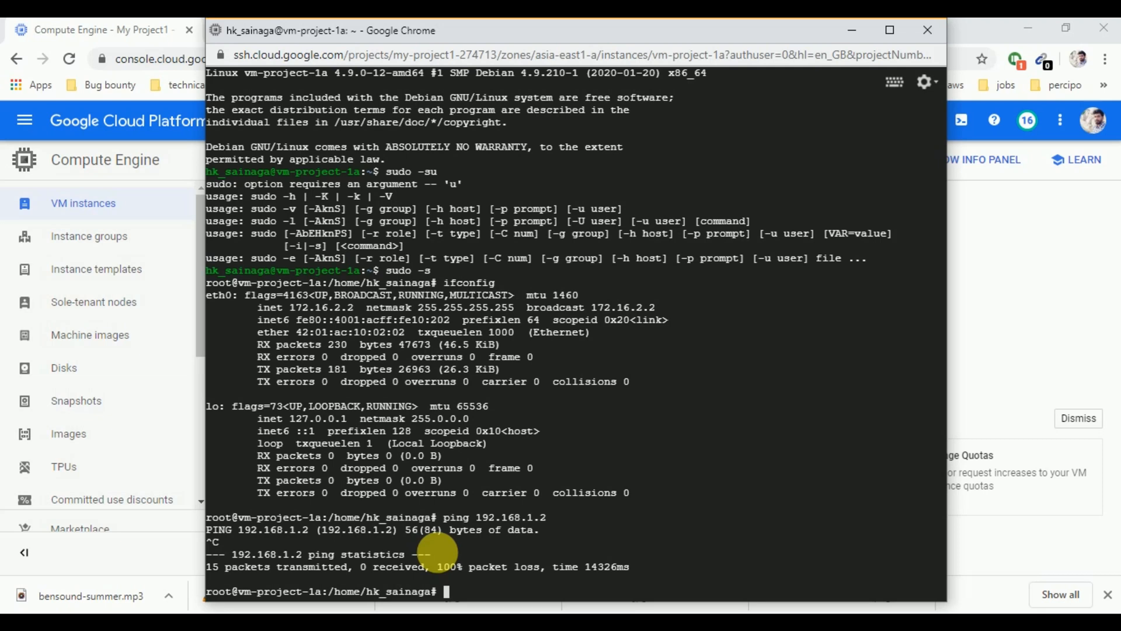
click(850, 32)
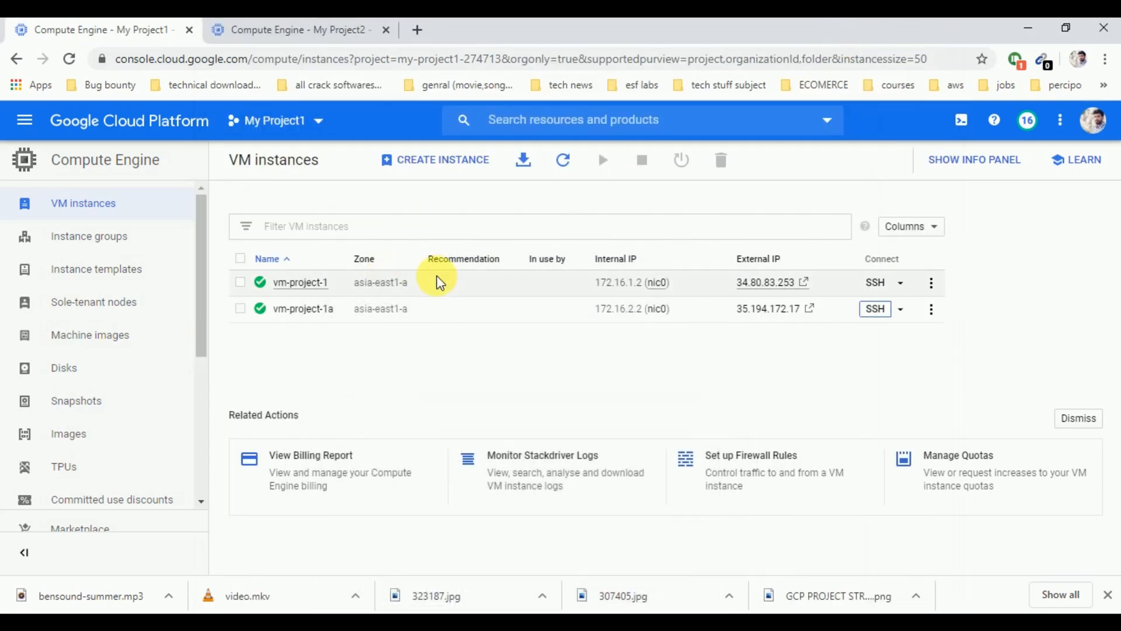
Switch to My Project2 and open the Routes list under VPC network.
click(308, 29)
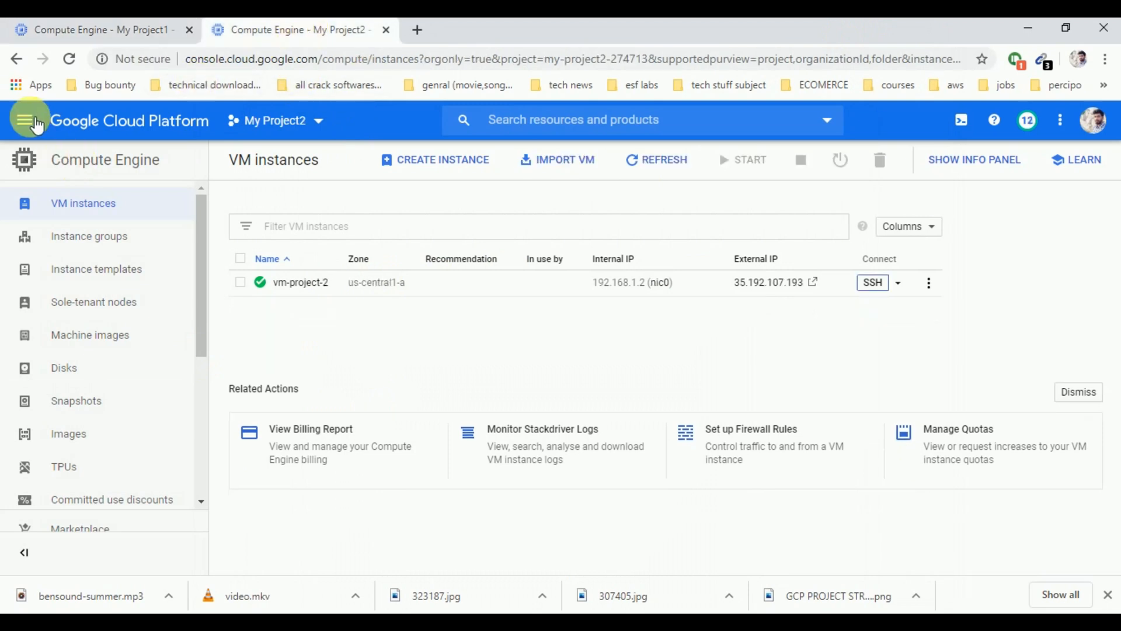
click(25, 121)
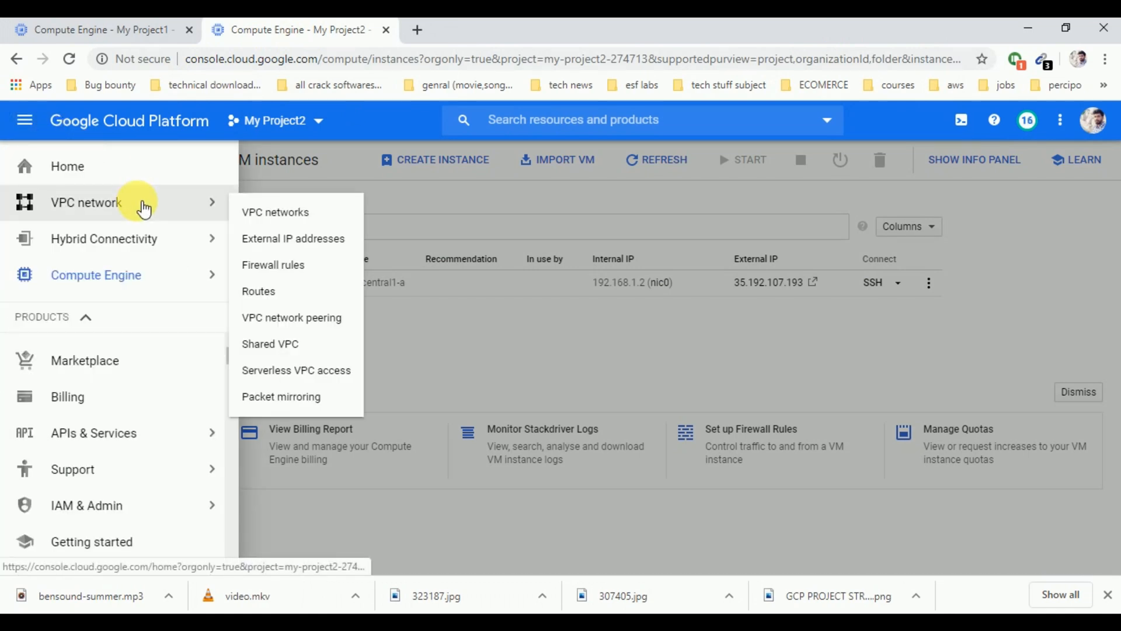
click(144, 208)
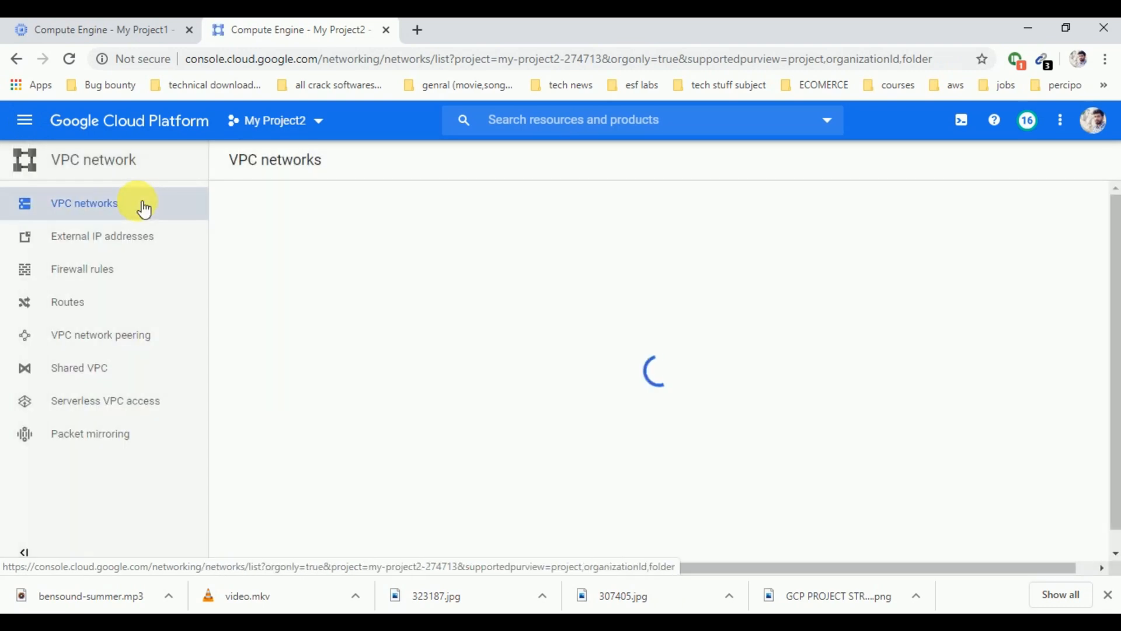
click(92, 316)
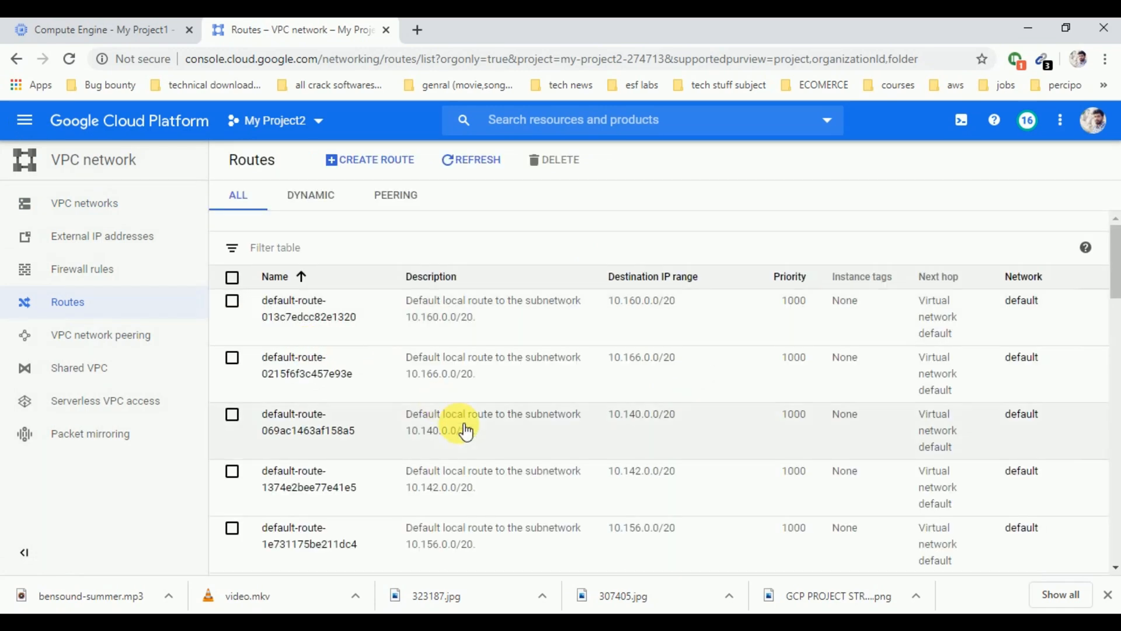
Start a new route and name it vpc-lowa-tunnel-route-2.
scroll(466, 430, down, 20)
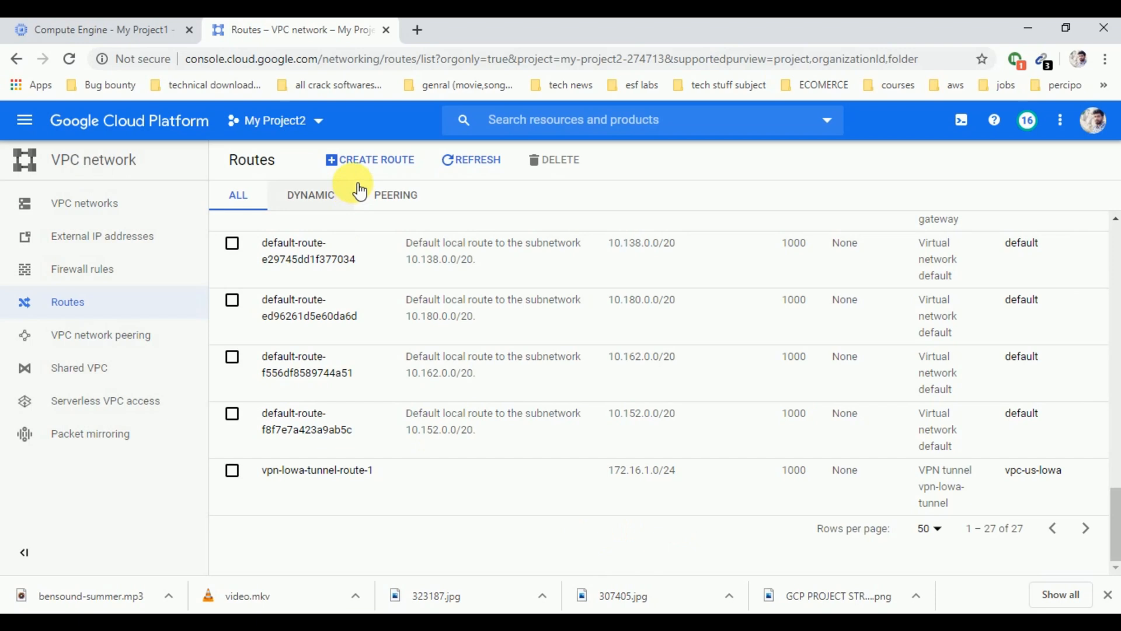
click(350, 156)
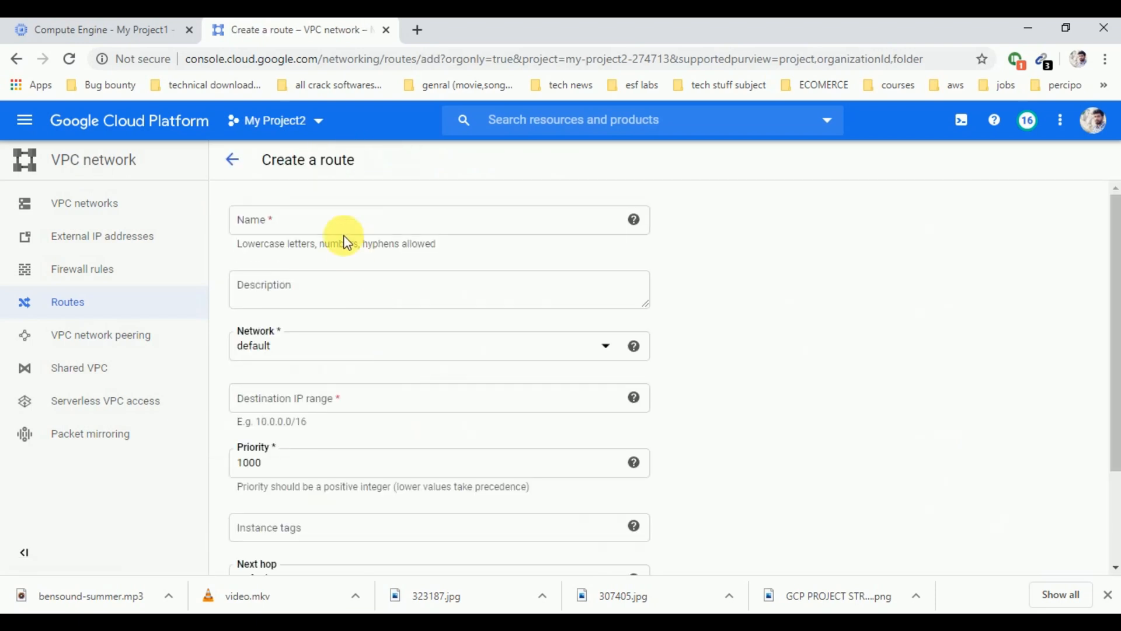
click(329, 225)
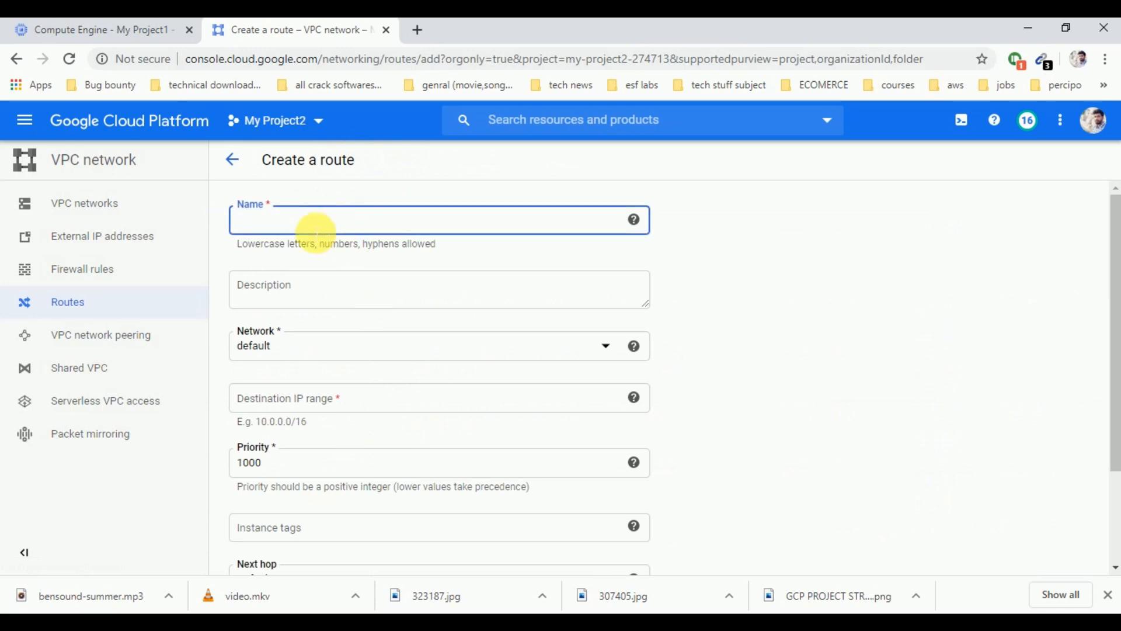
click(234, 166)
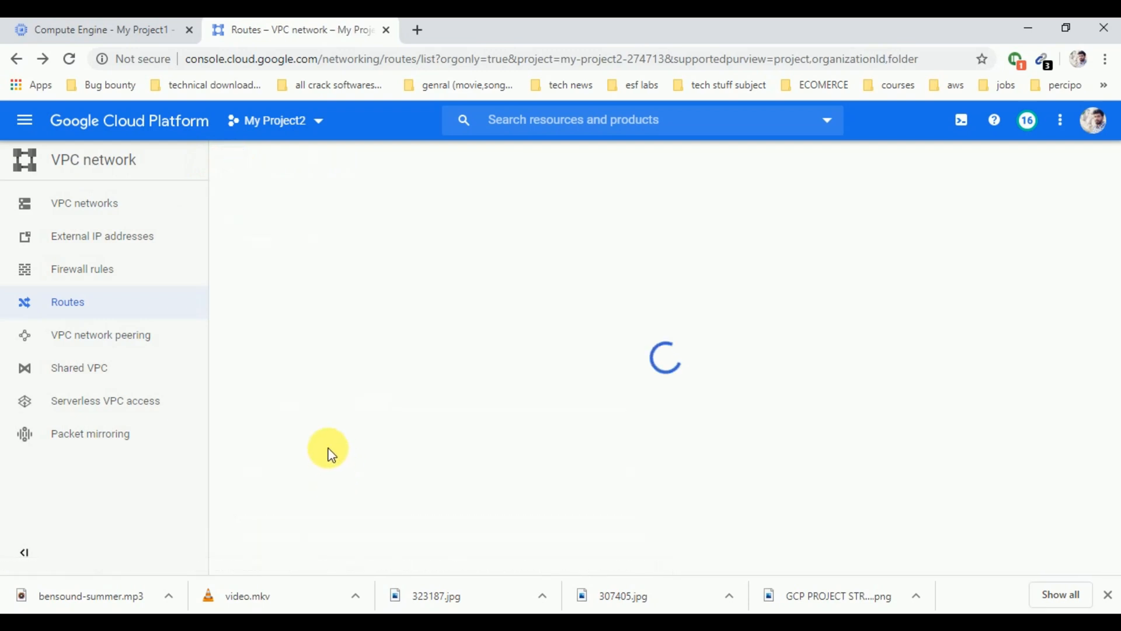
scroll(298, 532, down, 15)
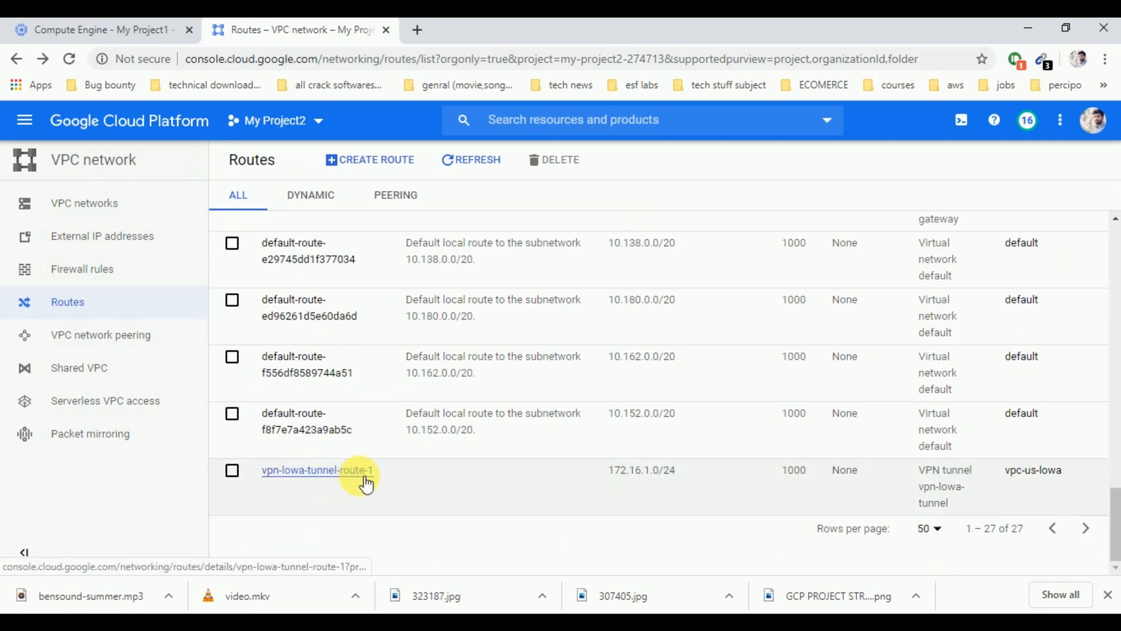
click(383, 170)
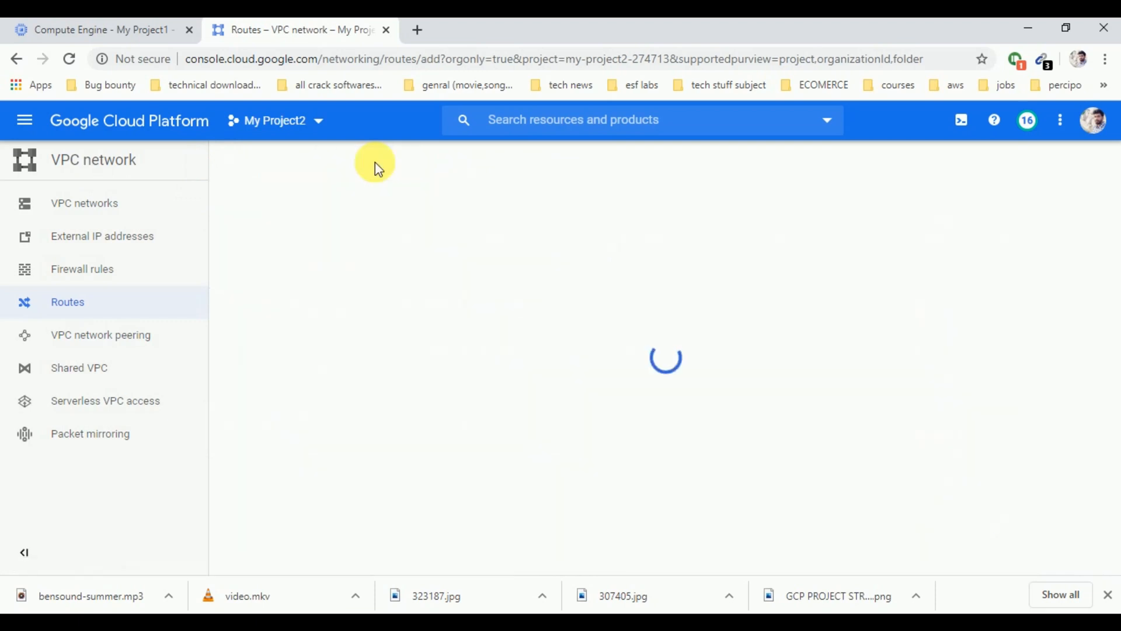
click(354, 223)
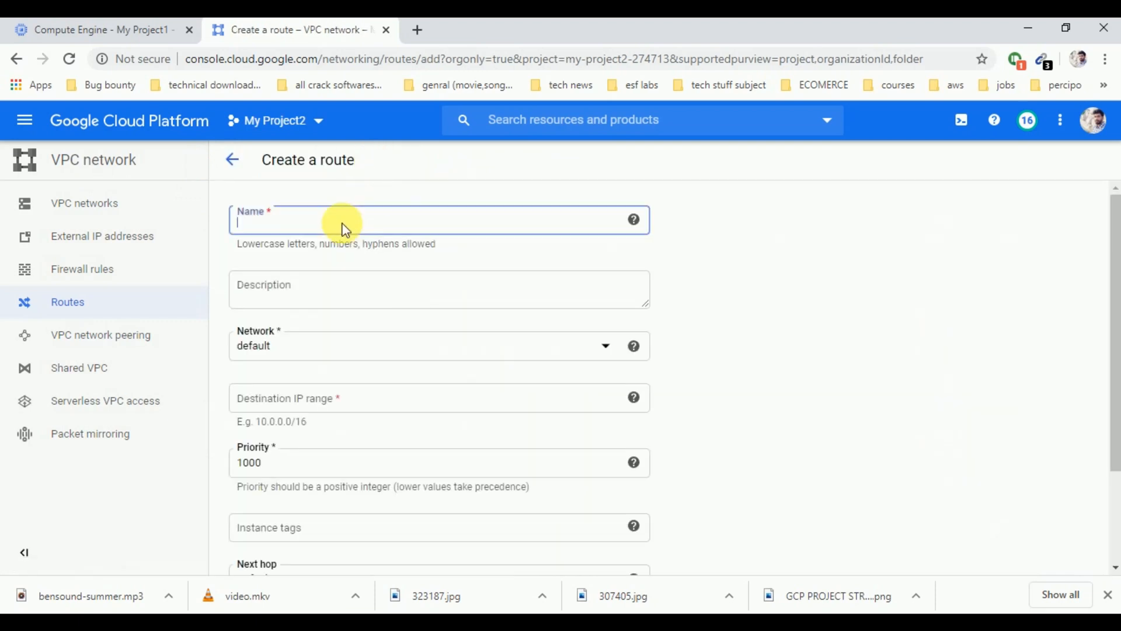
text(c-lowa-tunnel-route-2)
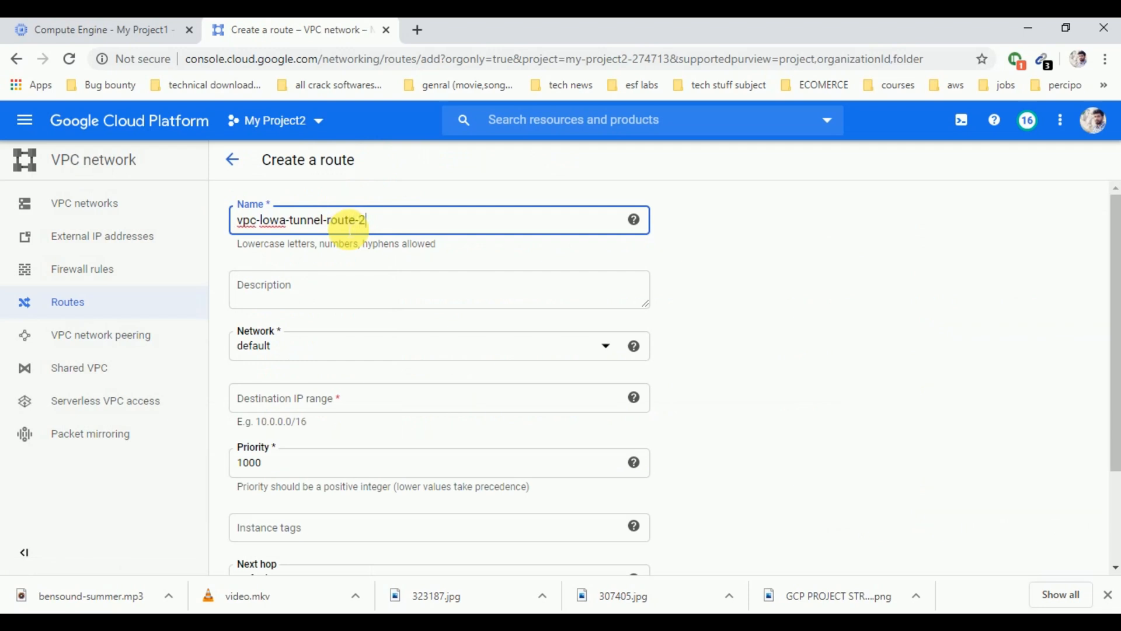
click(743, 415)
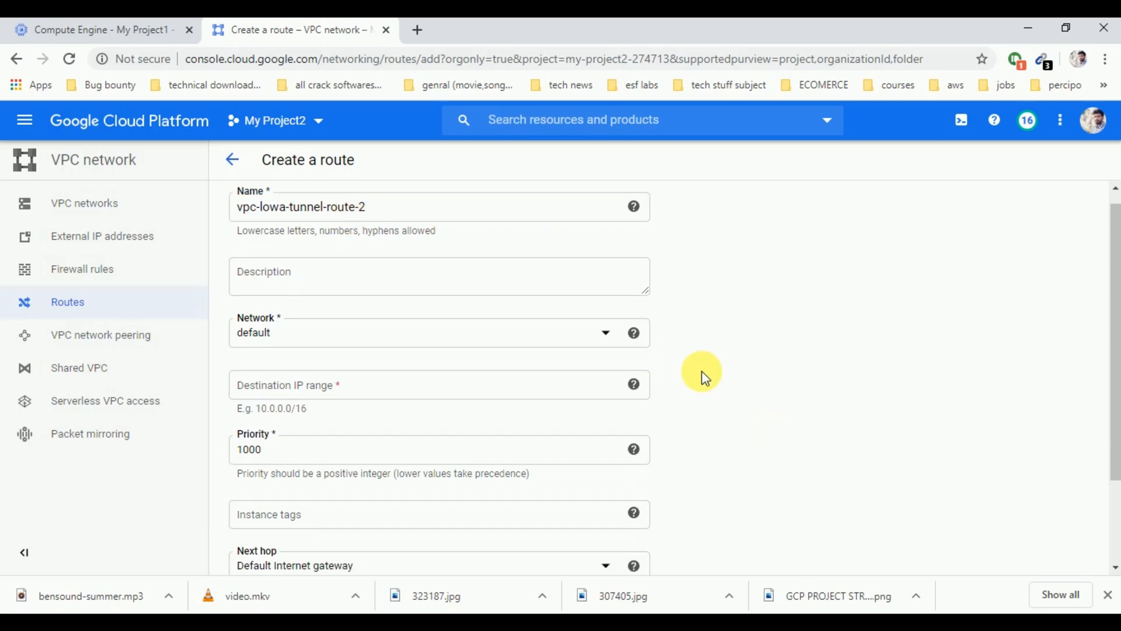
Check the subnets on the diagram, then set network vpc-us-lowa and destination 172.16.2.0/24.
click(695, 614)
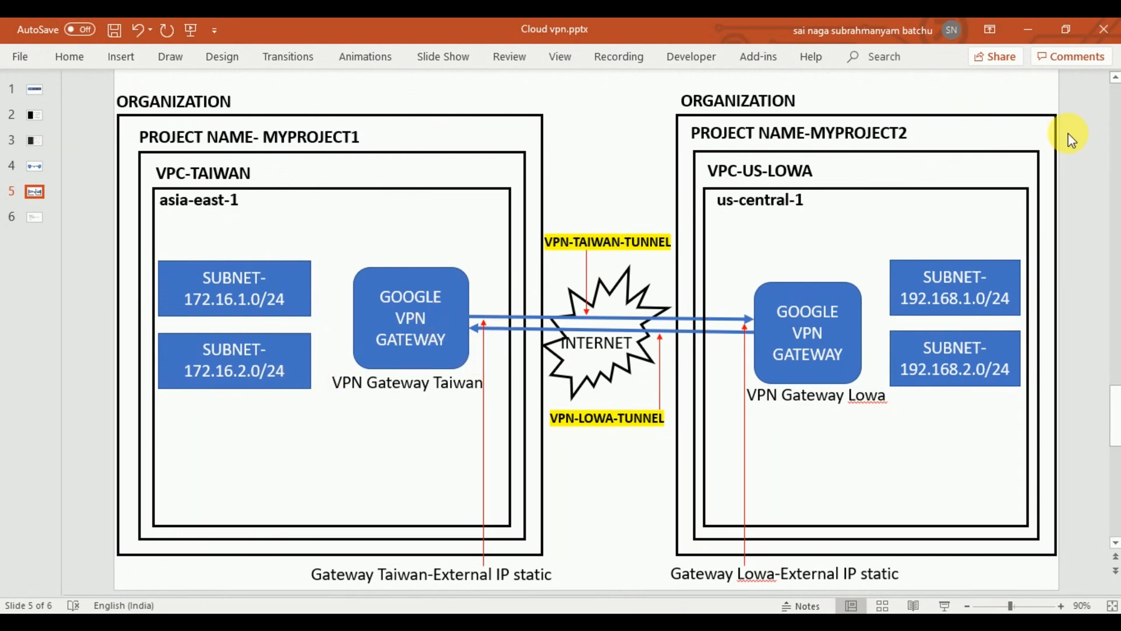
click(1027, 32)
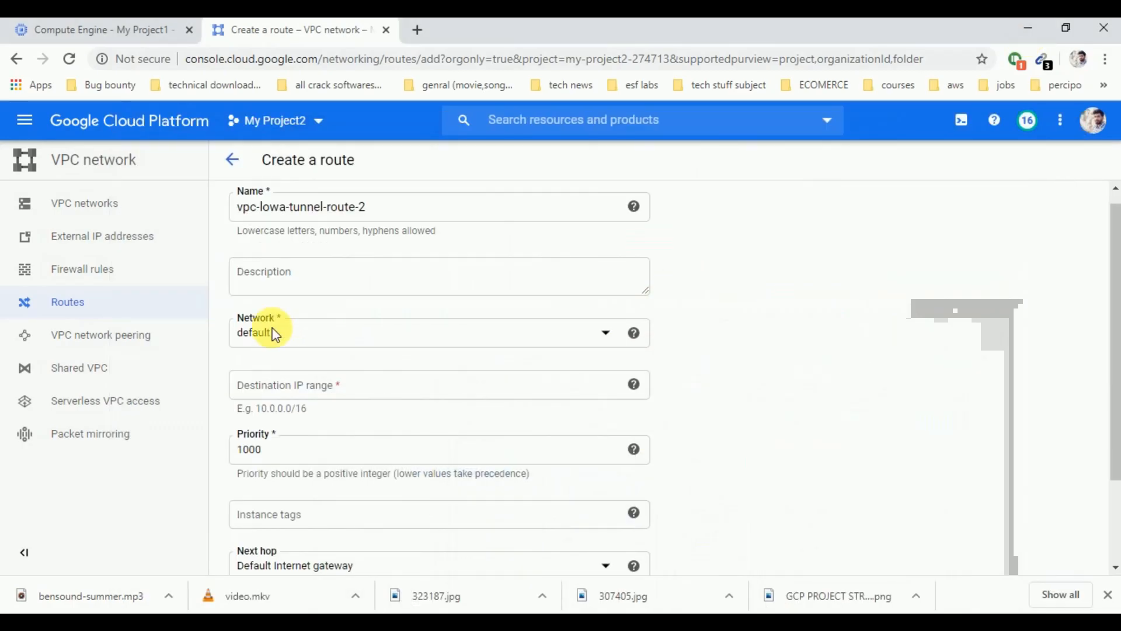
click(301, 336)
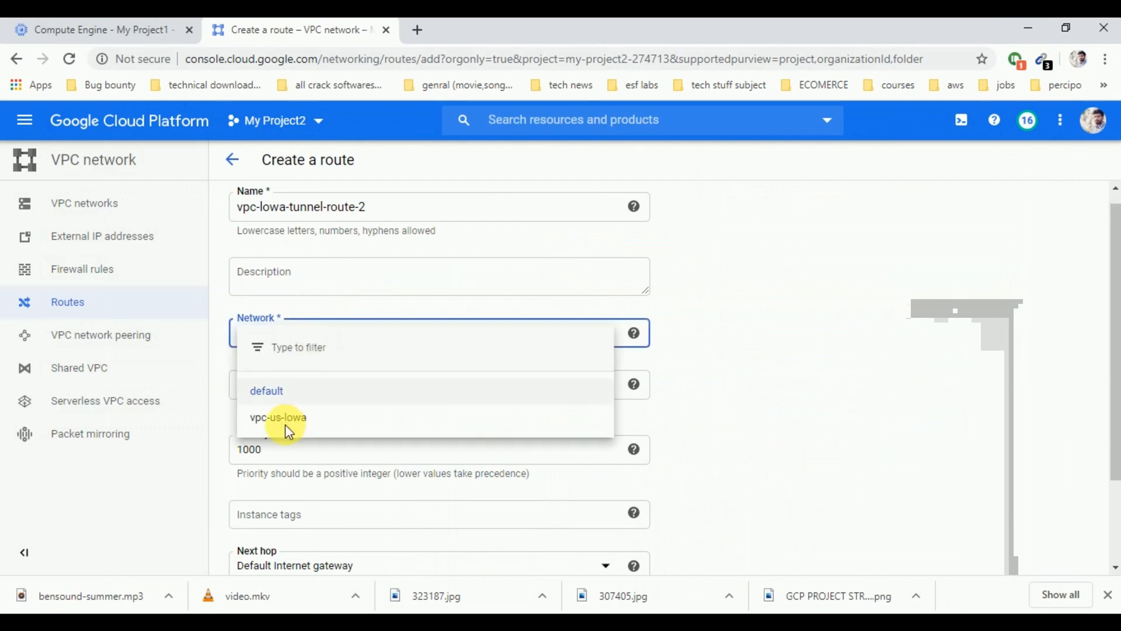
click(301, 419)
scroll(296, 420, down, 2)
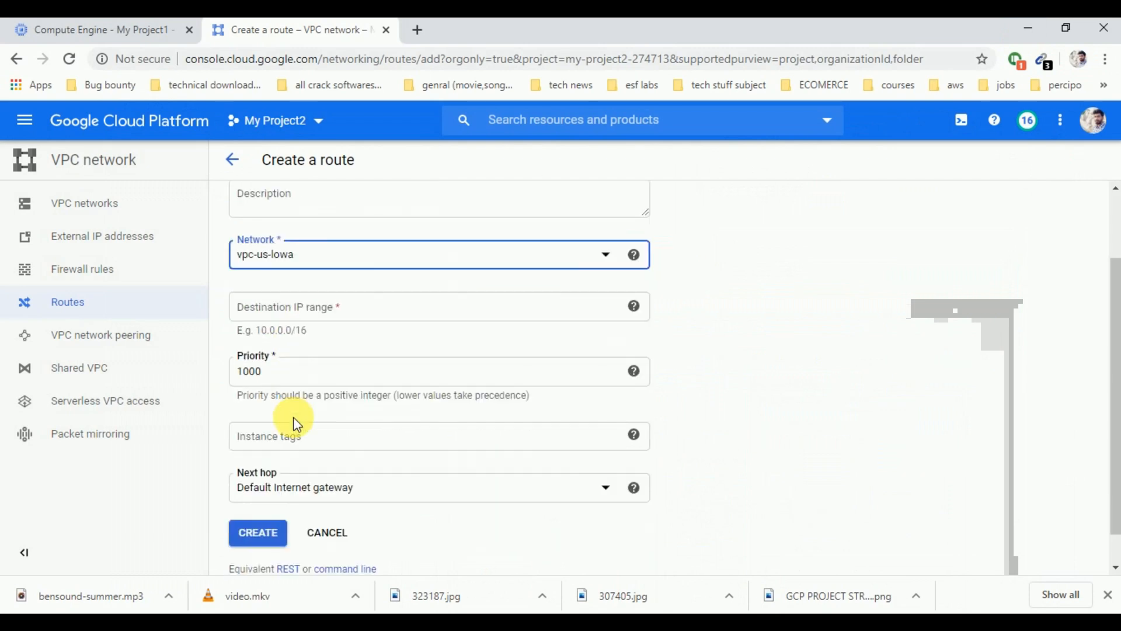
click(348, 273)
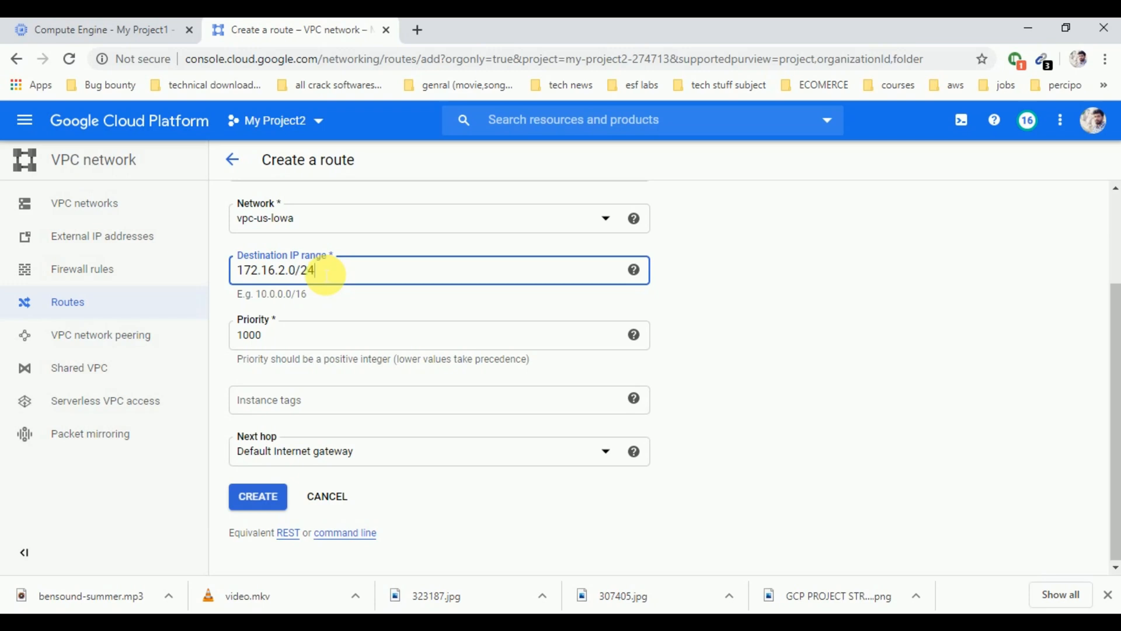
click(352, 454)
Set the route's next hop to the VPN tunnel vpn-lowa-tunnel.
click(639, 516)
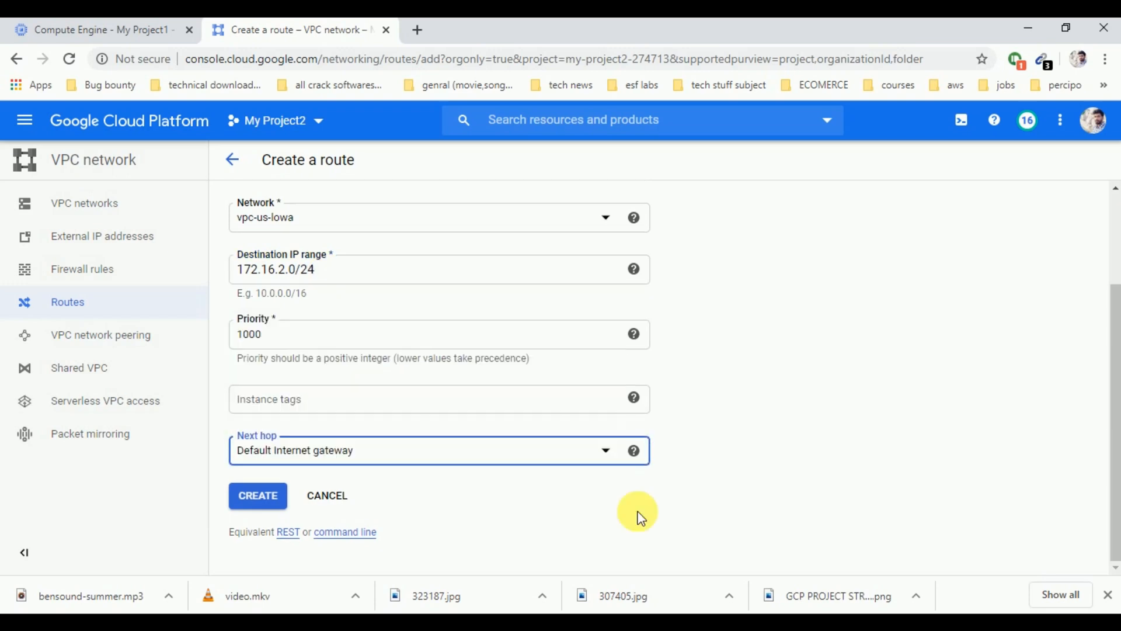
click(615, 450)
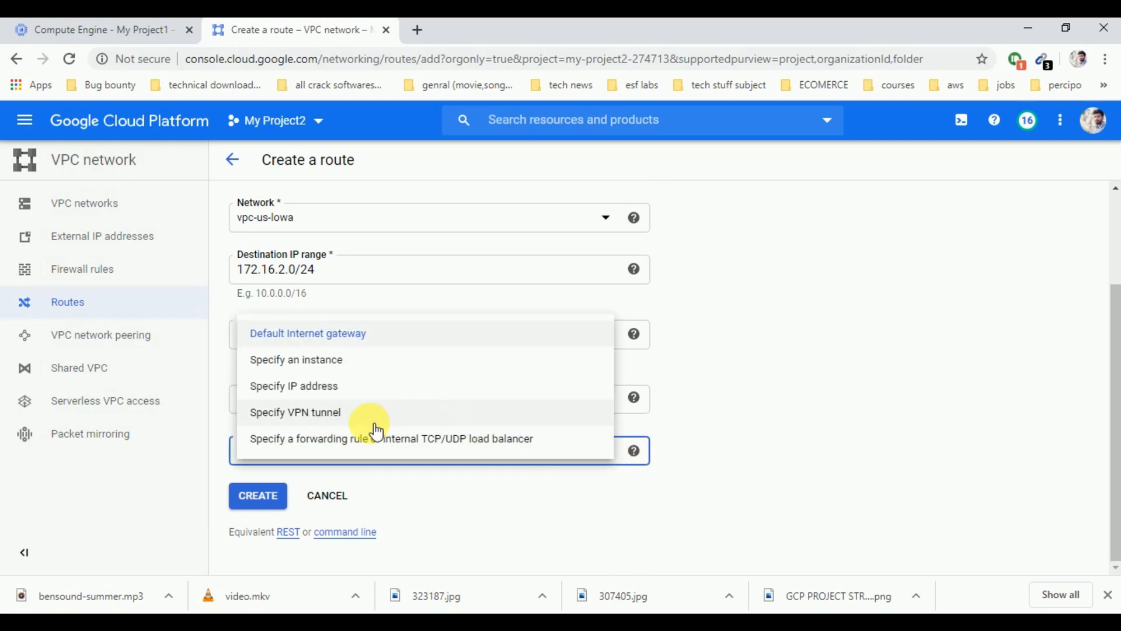
click(352, 418)
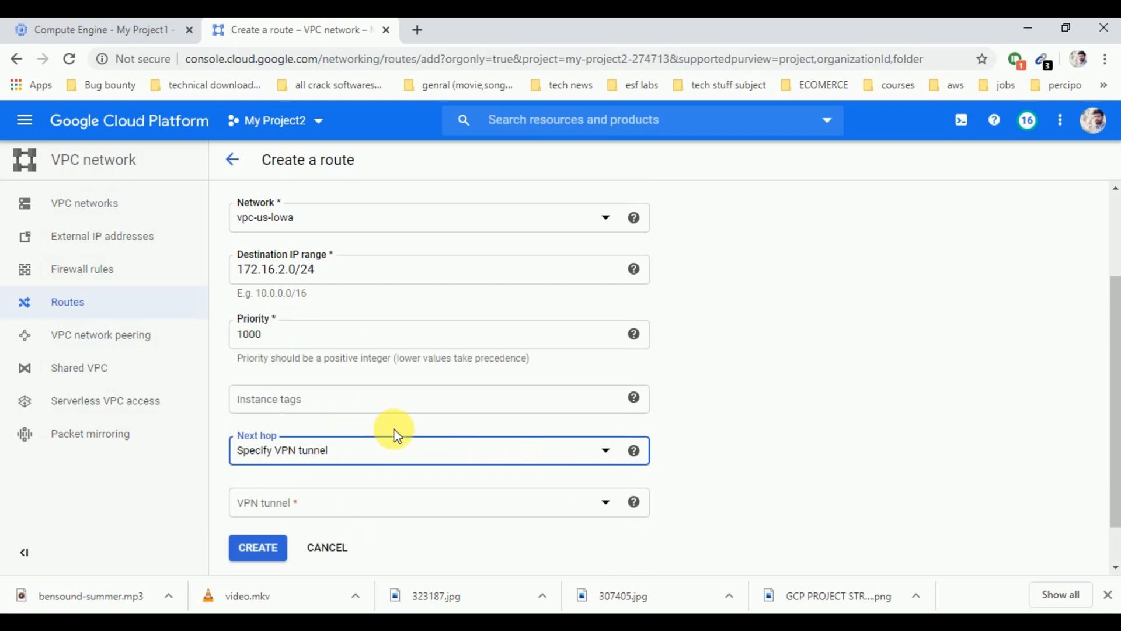
click(355, 510)
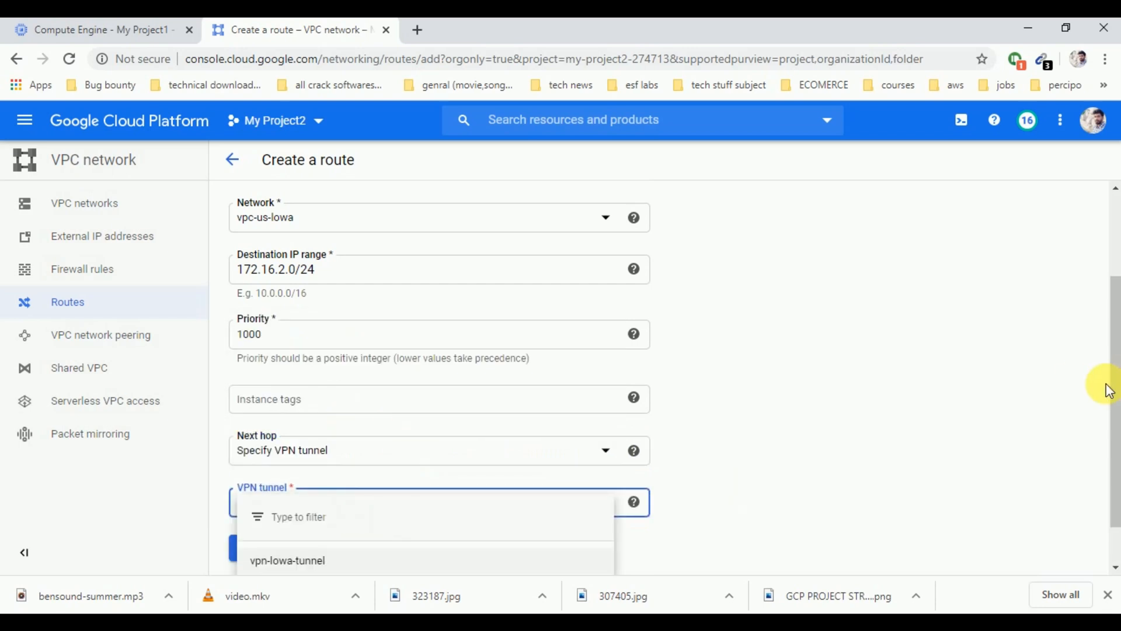
click(1113, 426)
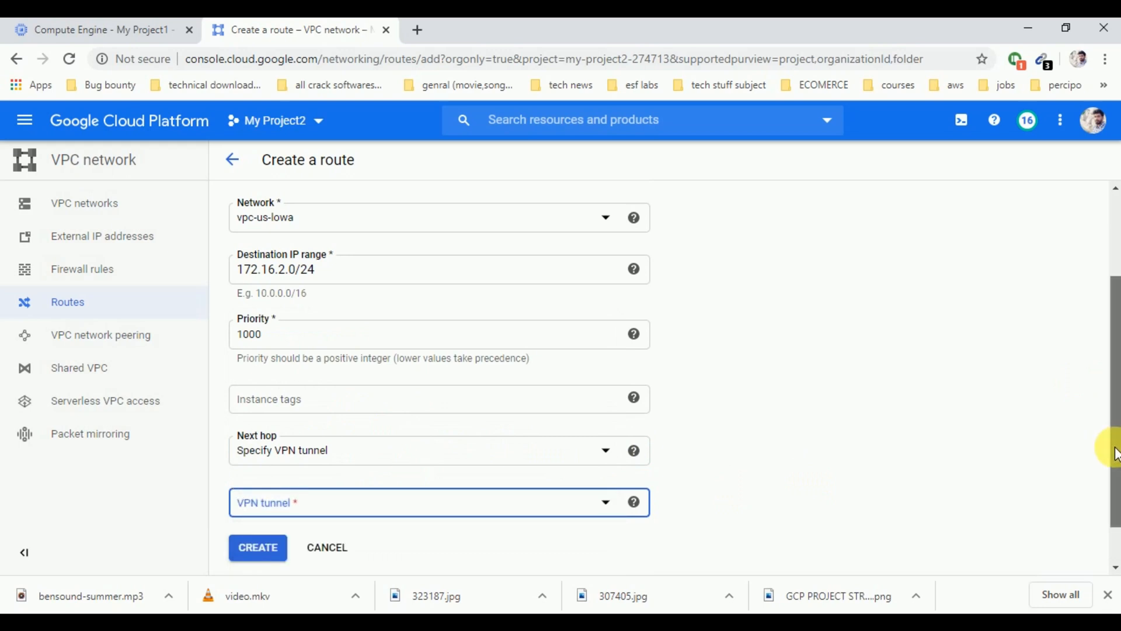
drag(1108, 445, 1108, 491)
click(479, 465)
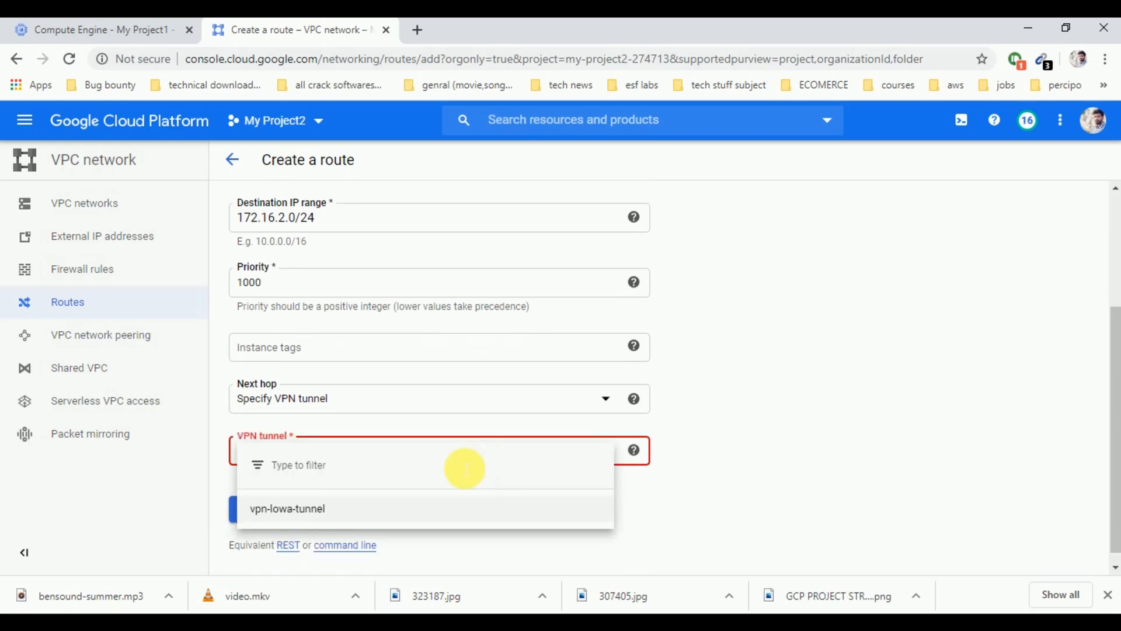
click(296, 508)
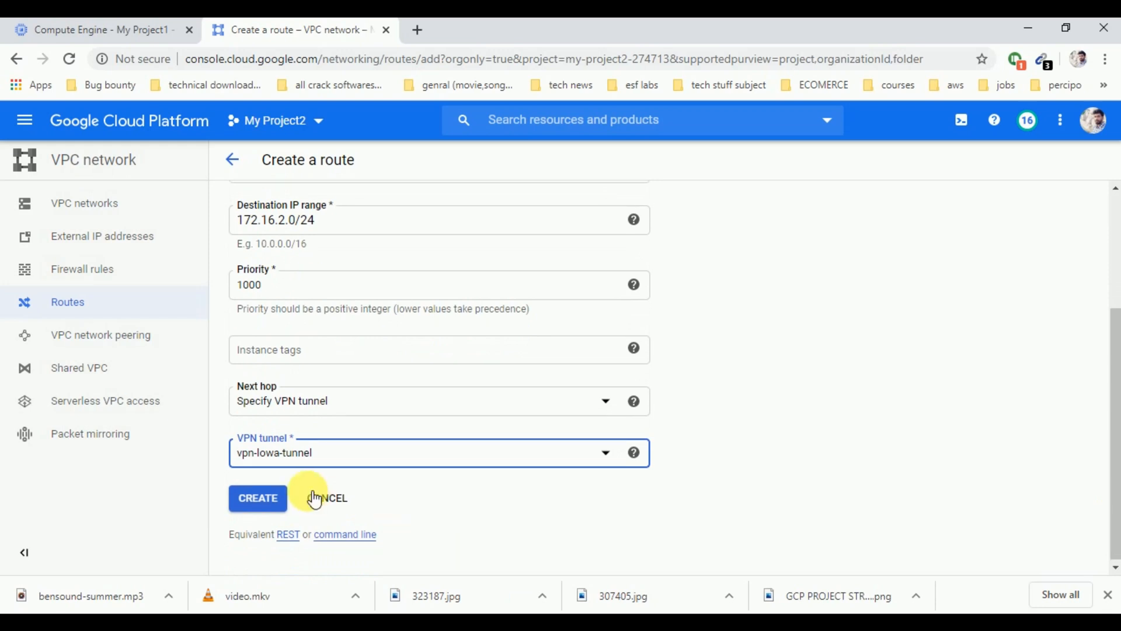
Review the route form against the presentation slides and create the route.
scroll(283, 468, up, 3)
scroll(283, 468, down, 1)
scroll(283, 467, up, 1)
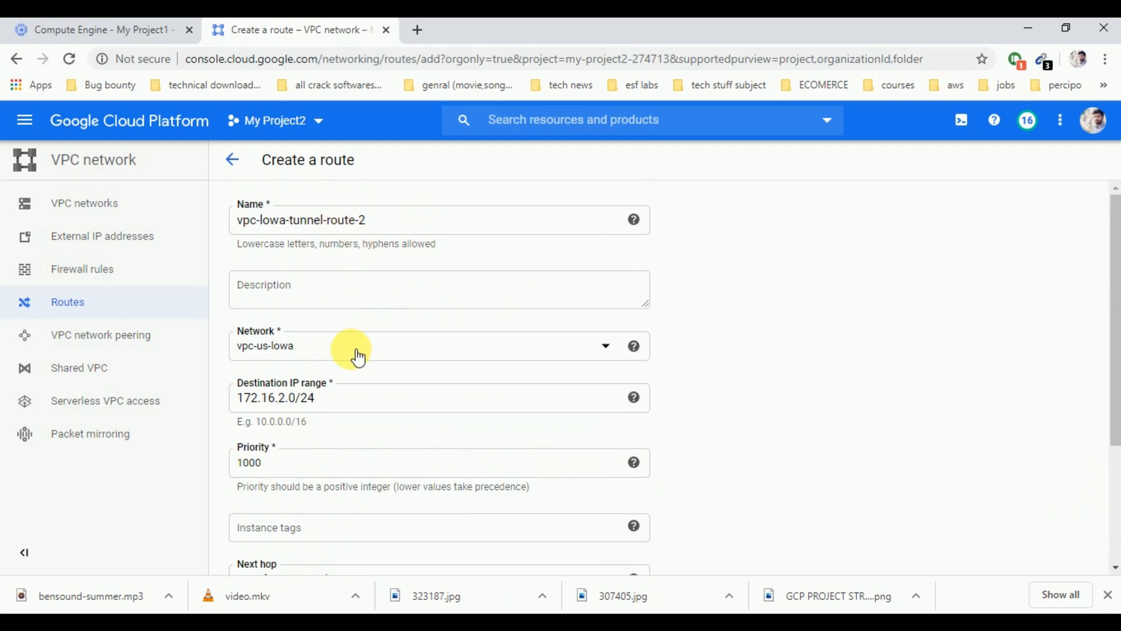
scroll(396, 355, down, 3)
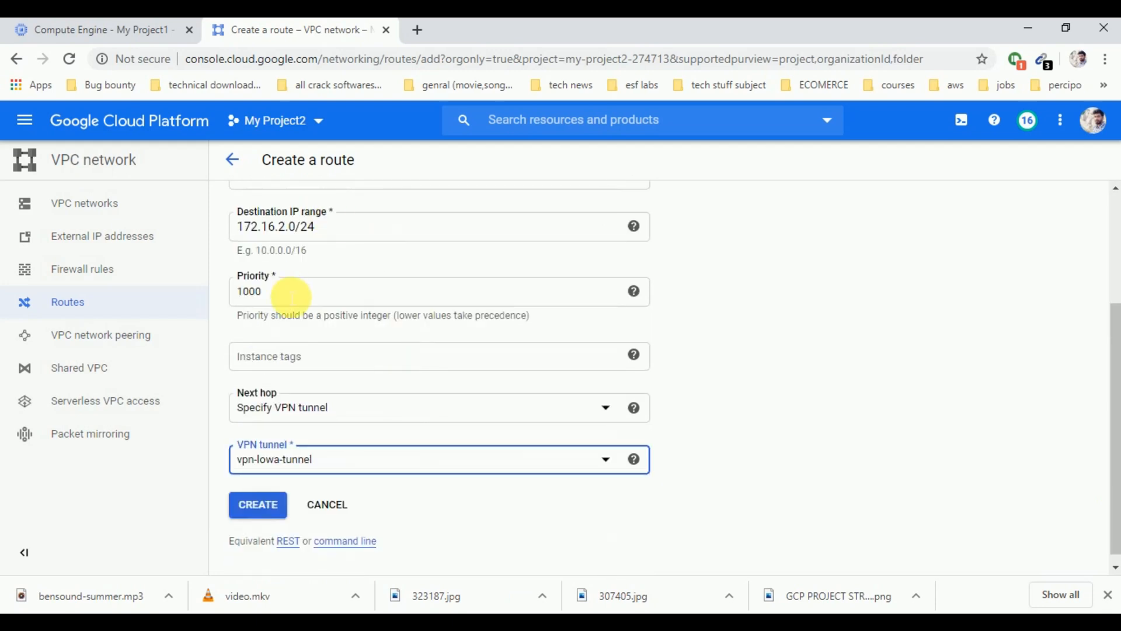
key(alt+Tab)
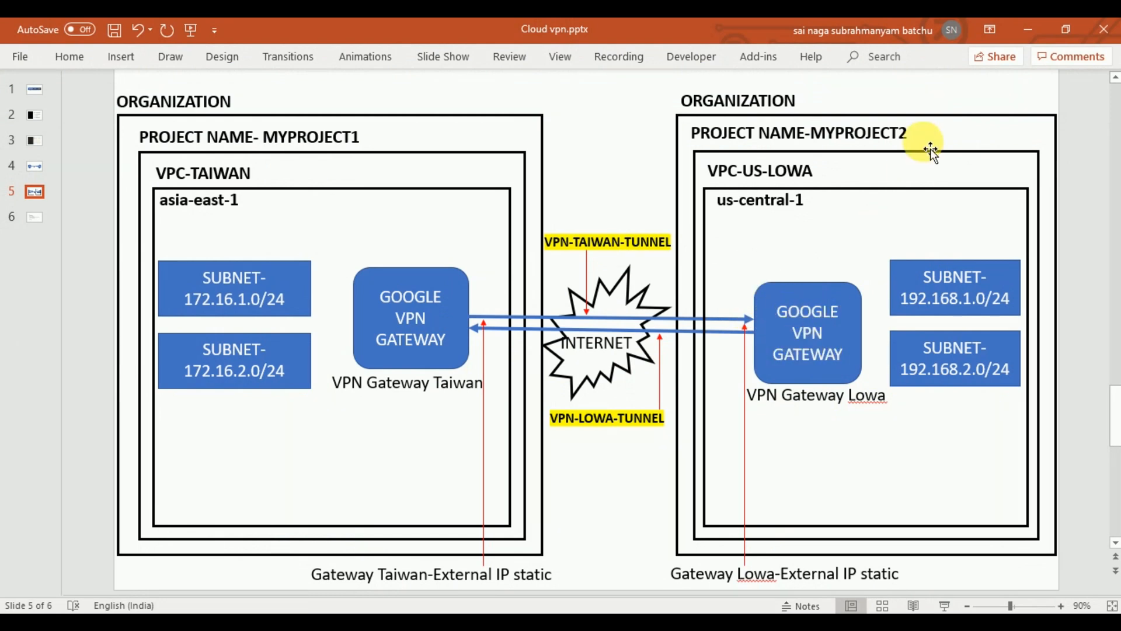
click(1030, 27)
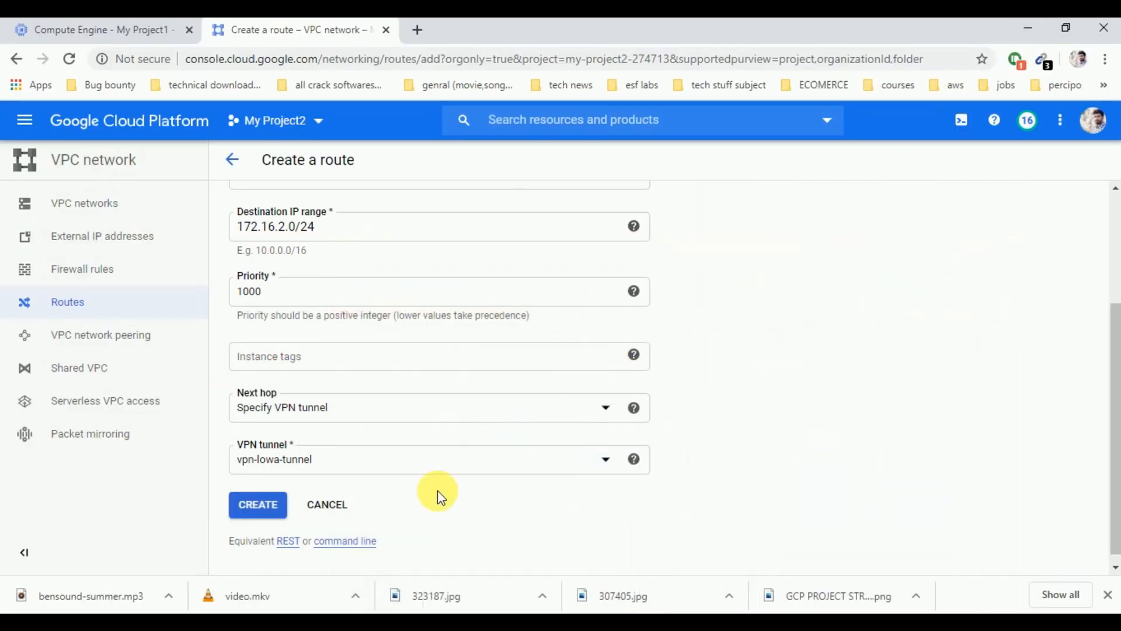
click(273, 506)
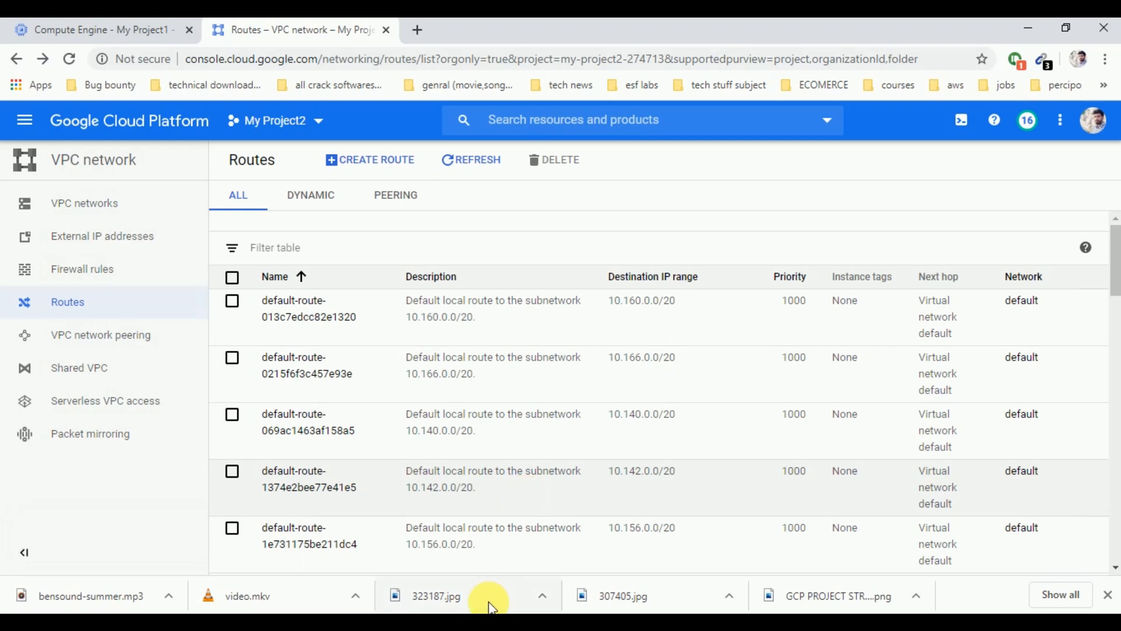
Bring the vm-project-1a and vm-project-2 SSH terminals to the front.
mouse_move(461, 622)
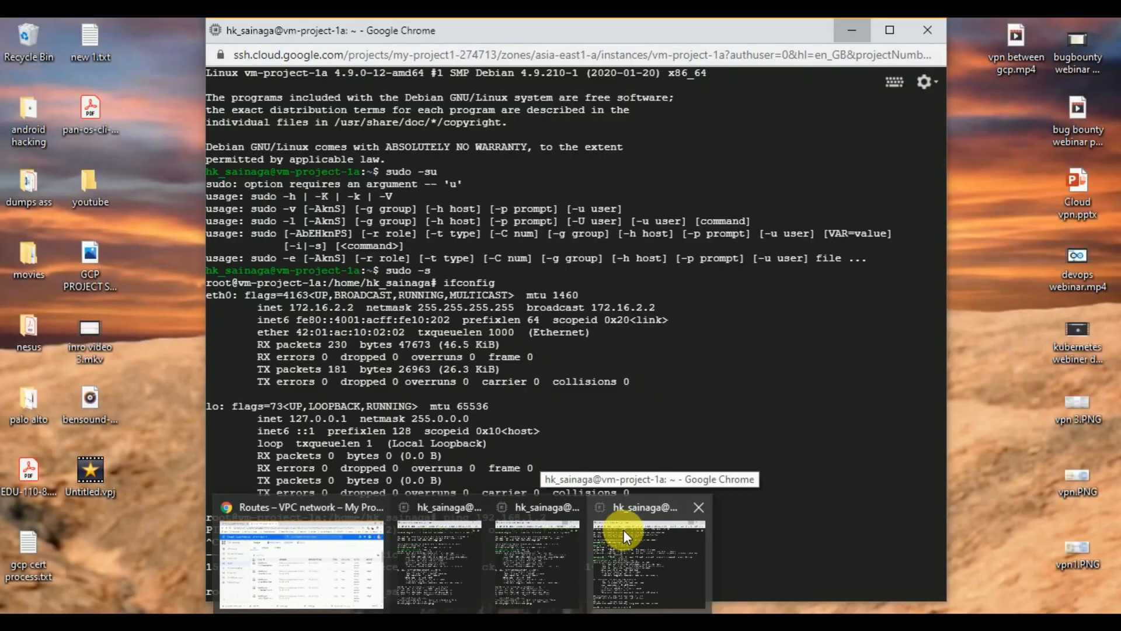
click(623, 530)
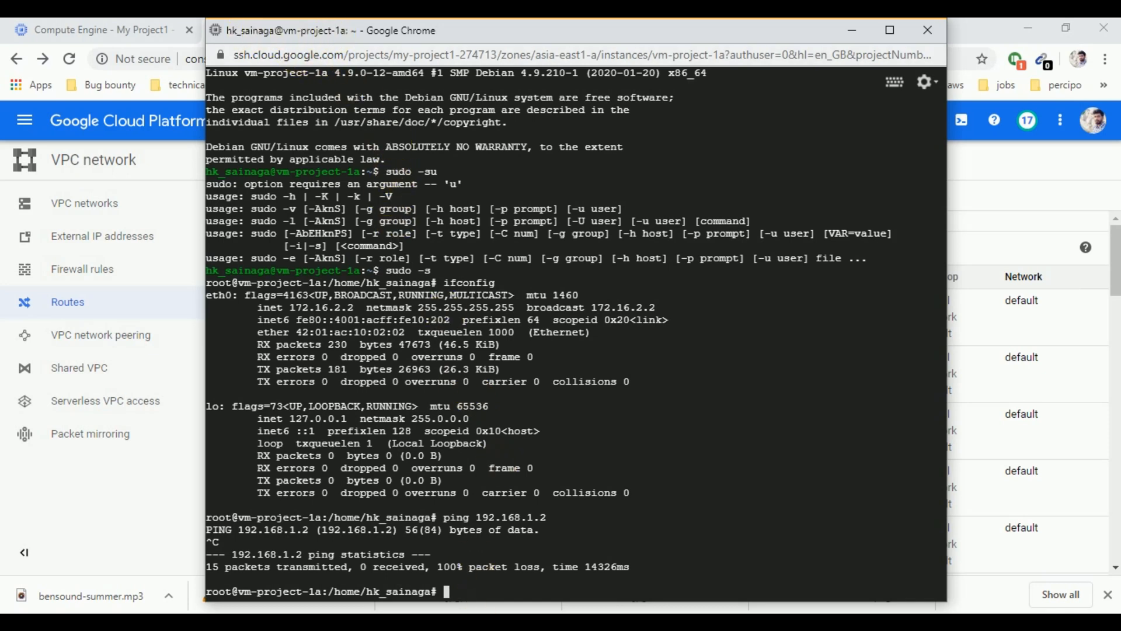
mouse_move(474, 610)
click(501, 571)
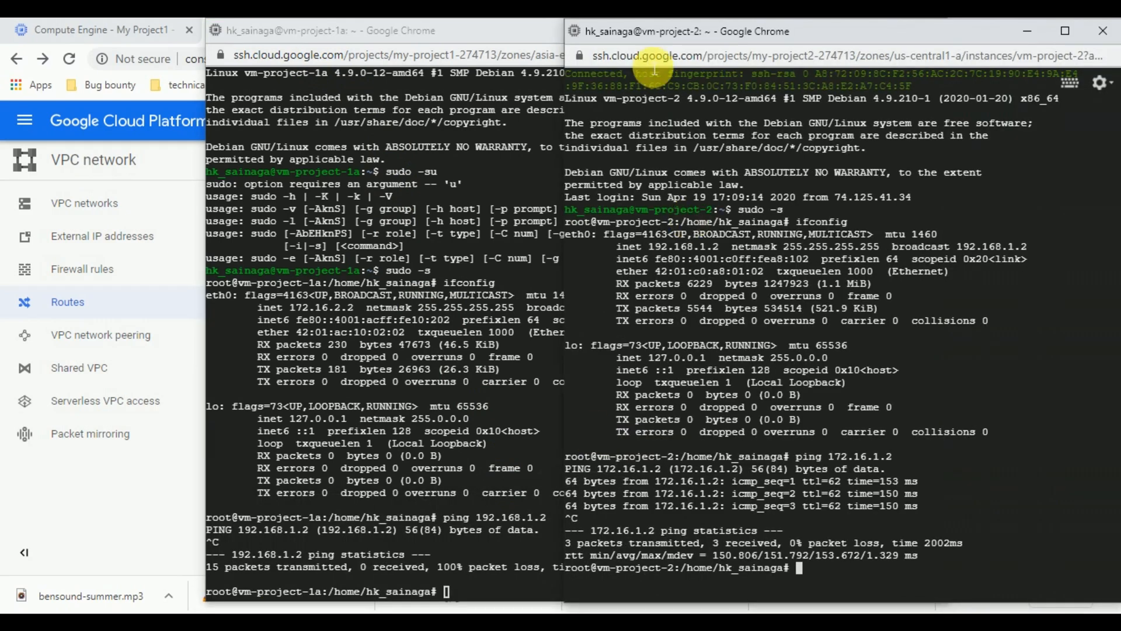
Tile the terminals side by side, vm-project-1a on the left and vm-project-2 on the right.
drag(497, 41, 297, 36)
drag(861, 34, 967, 43)
click(629, 172)
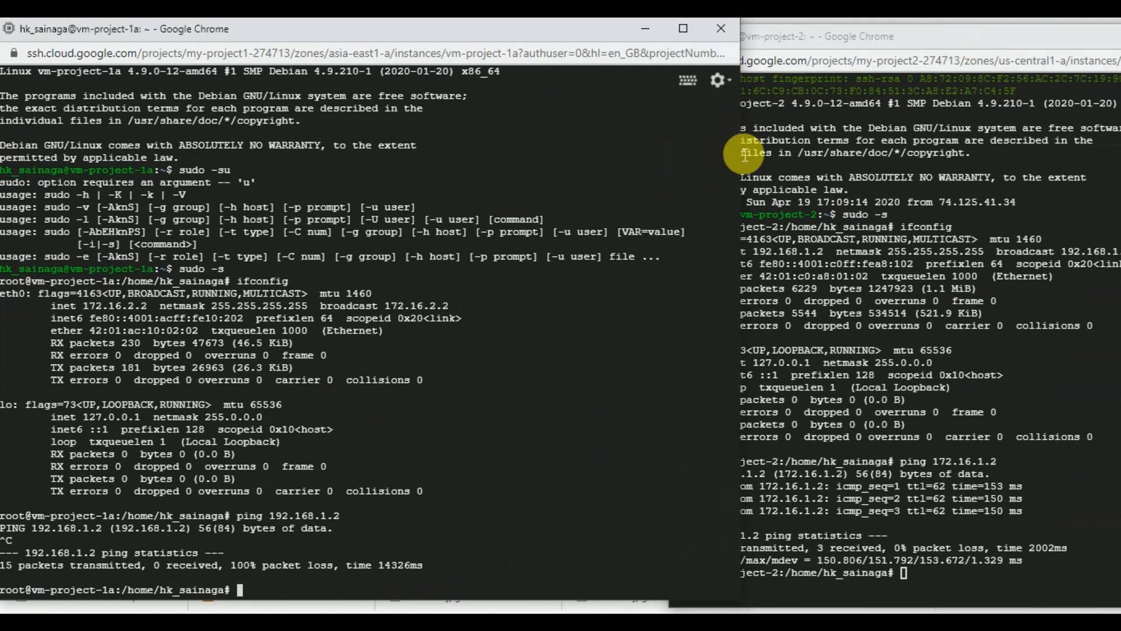
drag(740, 154, 608, 163)
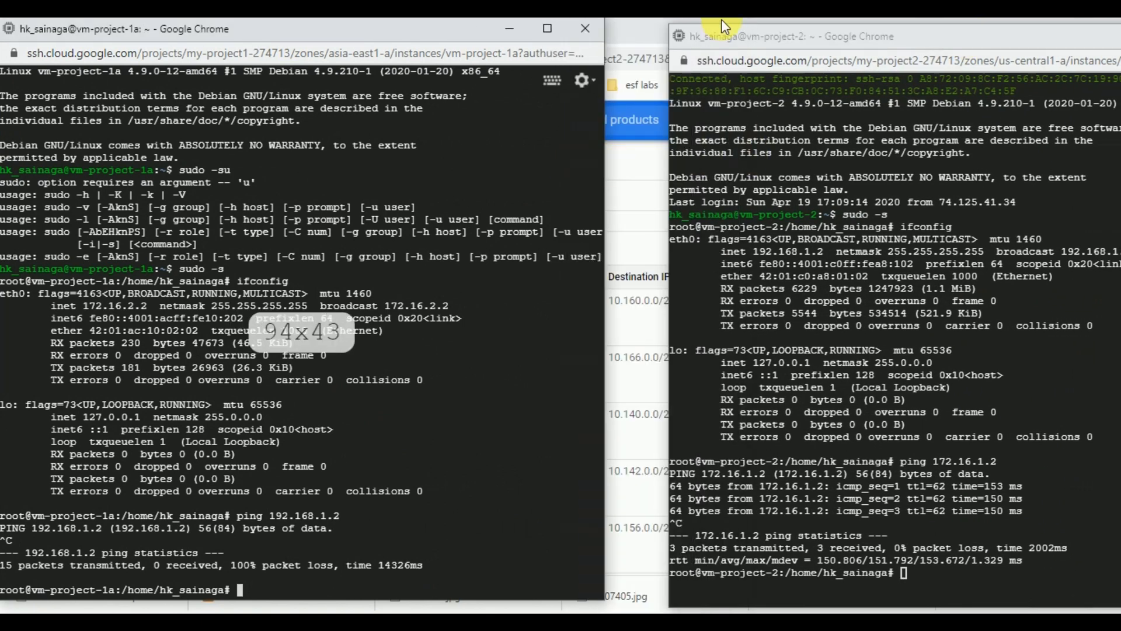
click(727, 38)
drag(724, 37, 660, 31)
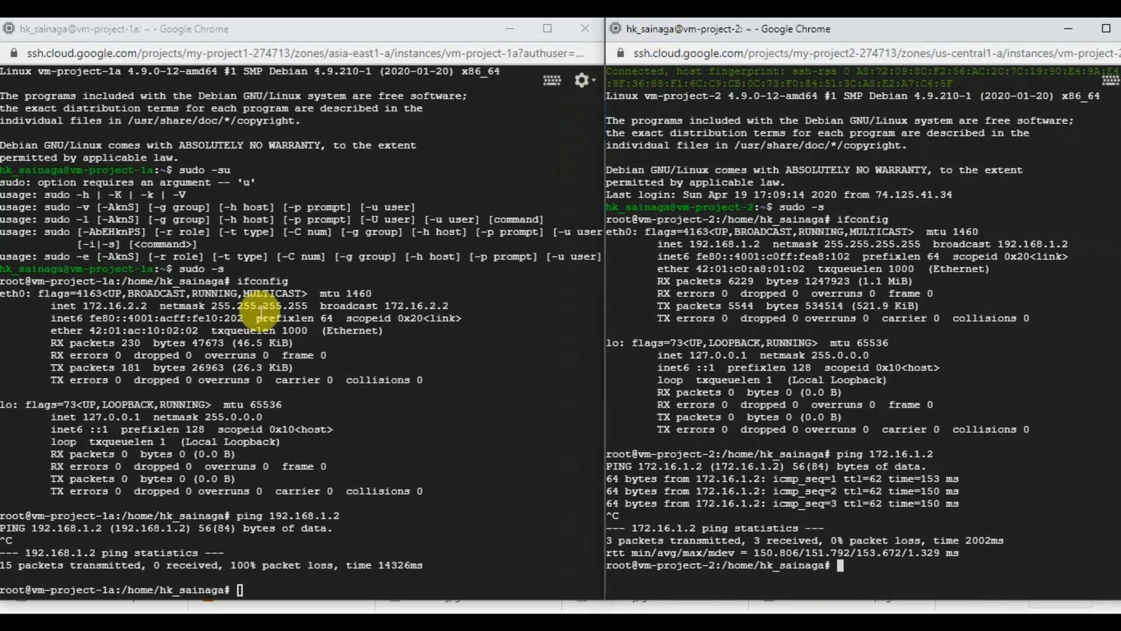
Ping 172.16.2.2 from vm-project-2, stopping after the replies arrive.
click(285, 591)
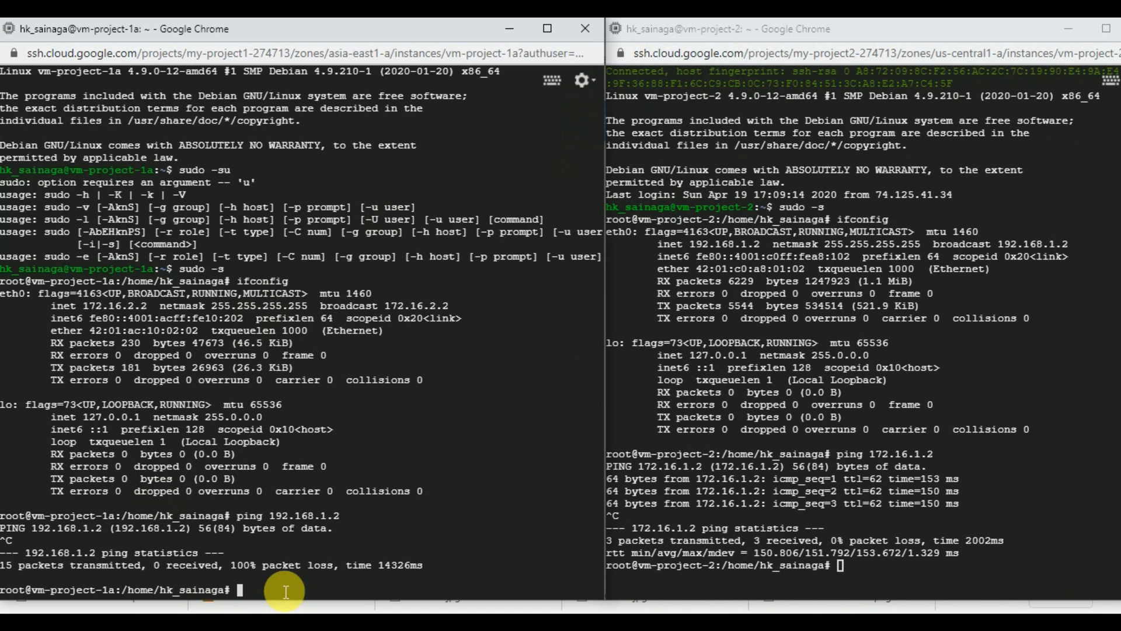
text(ping)
key(BackSpace)
key(BackSpace)
key(BackSpace)
key(BackSpace)
key(BackSpace)
click(865, 581)
text(ping)
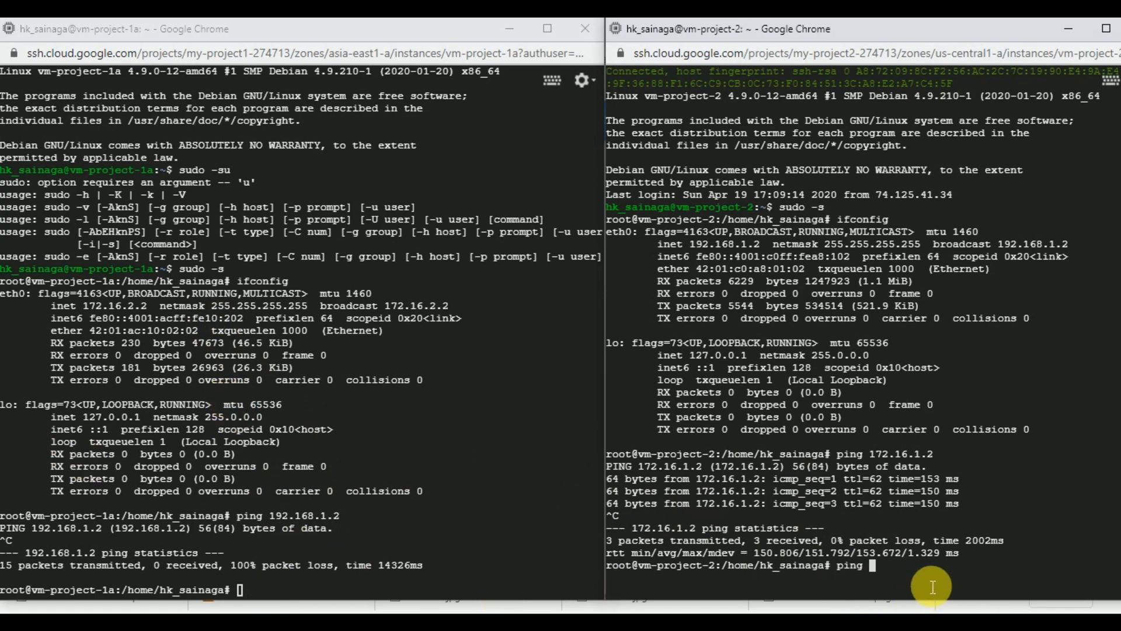
text(172)
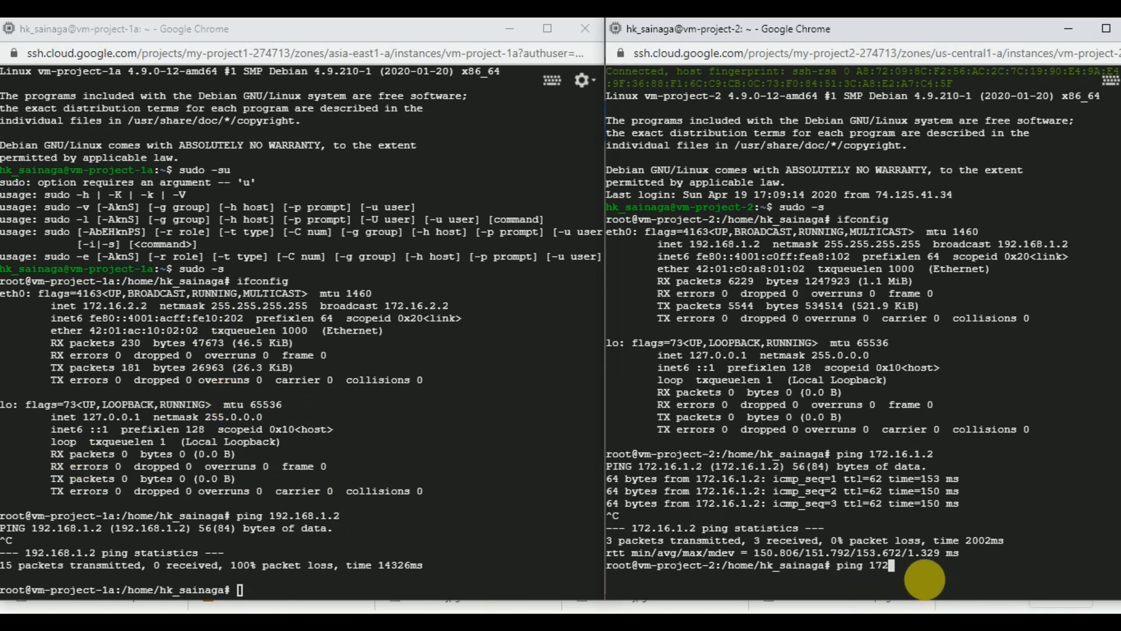
text(.16.2.2)
key(Return)
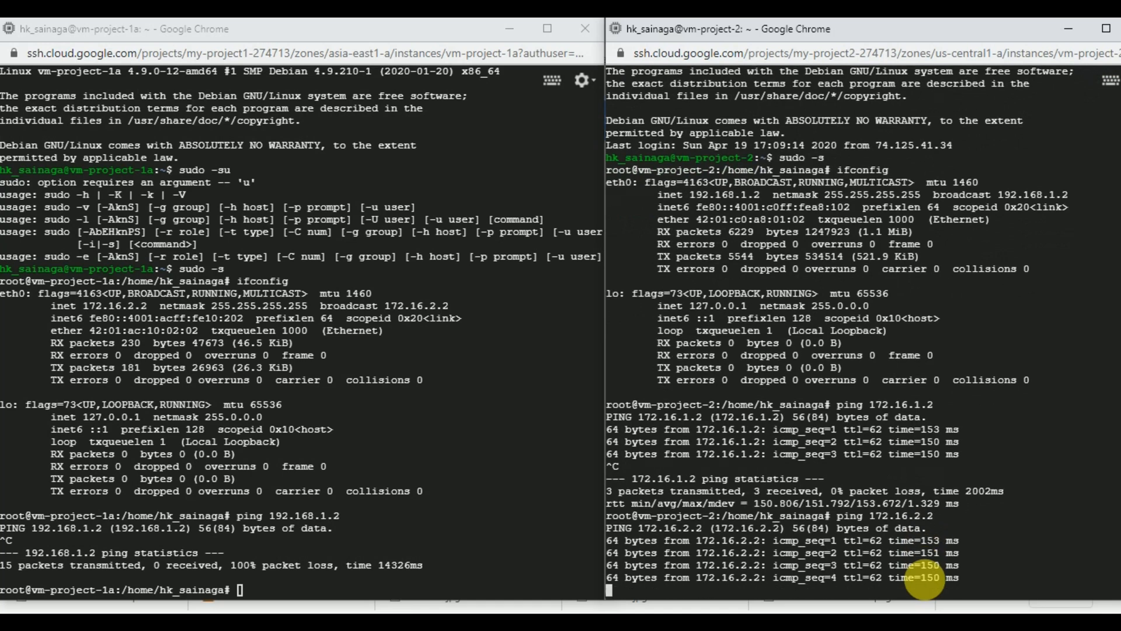
key(ctrl+c)
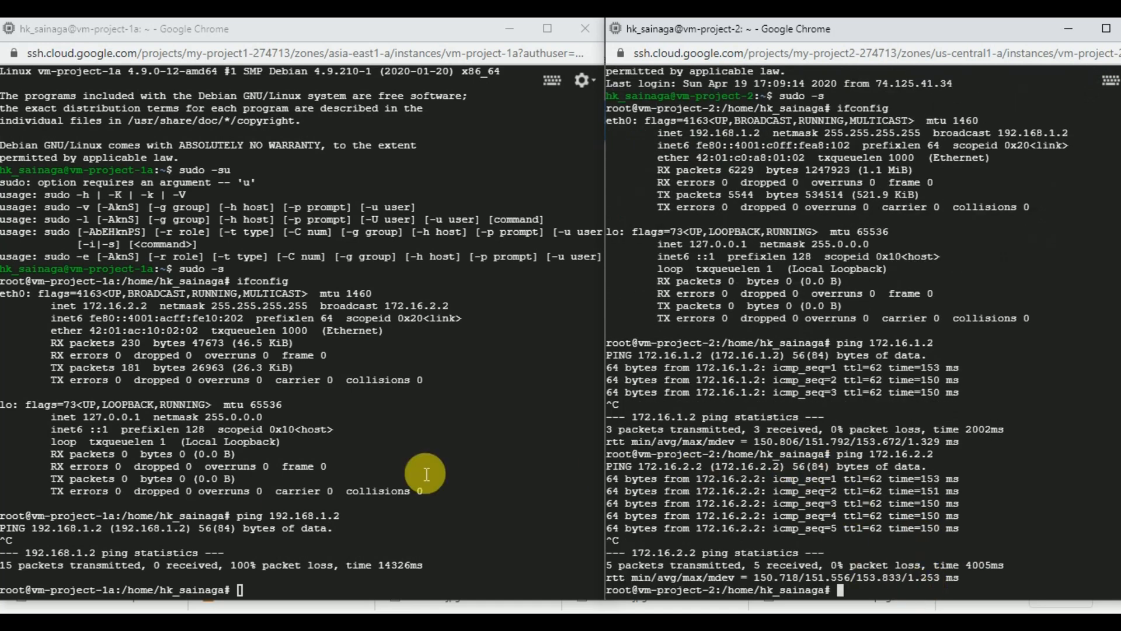
Ping 192.168.1.2 from vm-project-1a, then show the two-project VPN diagram slide.
click(268, 599)
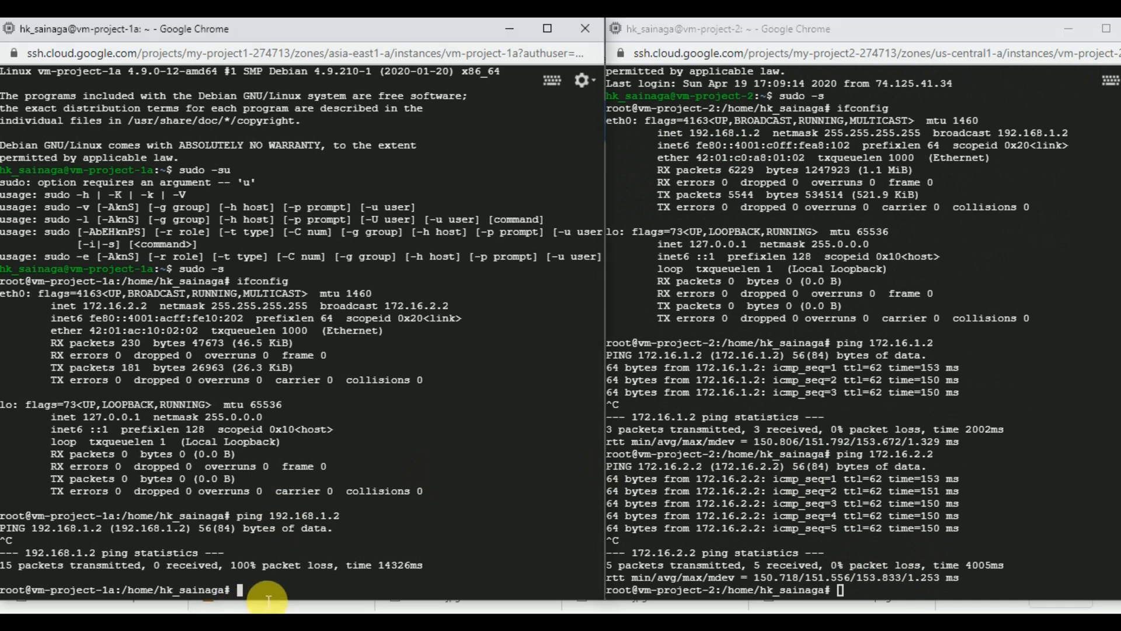
text(ping )
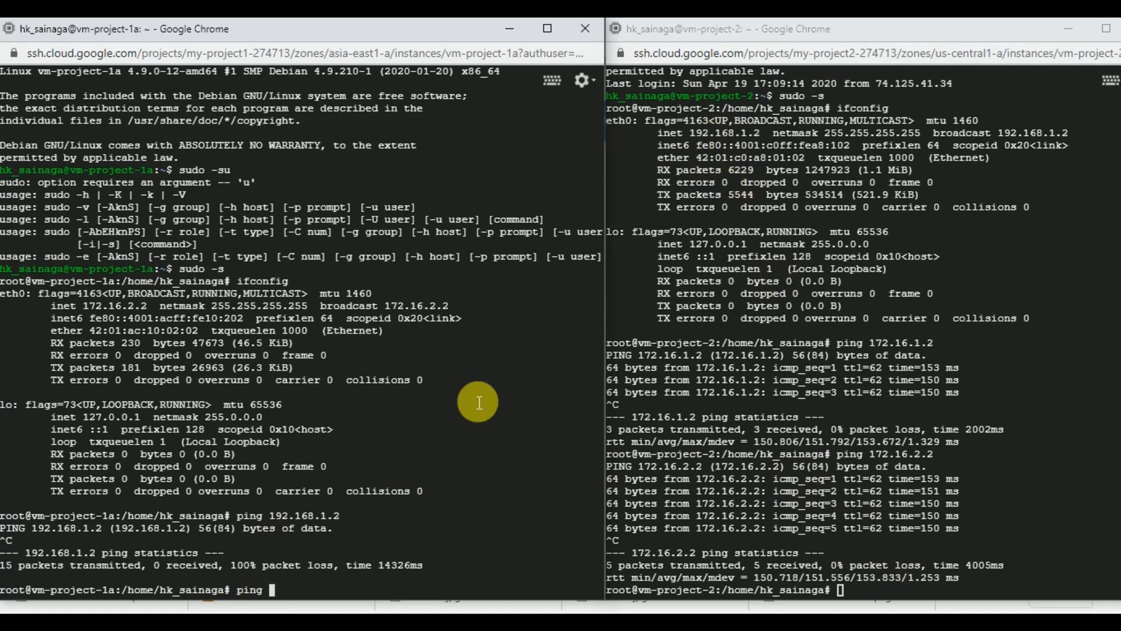
text(192.168.1.2)
key(Return)
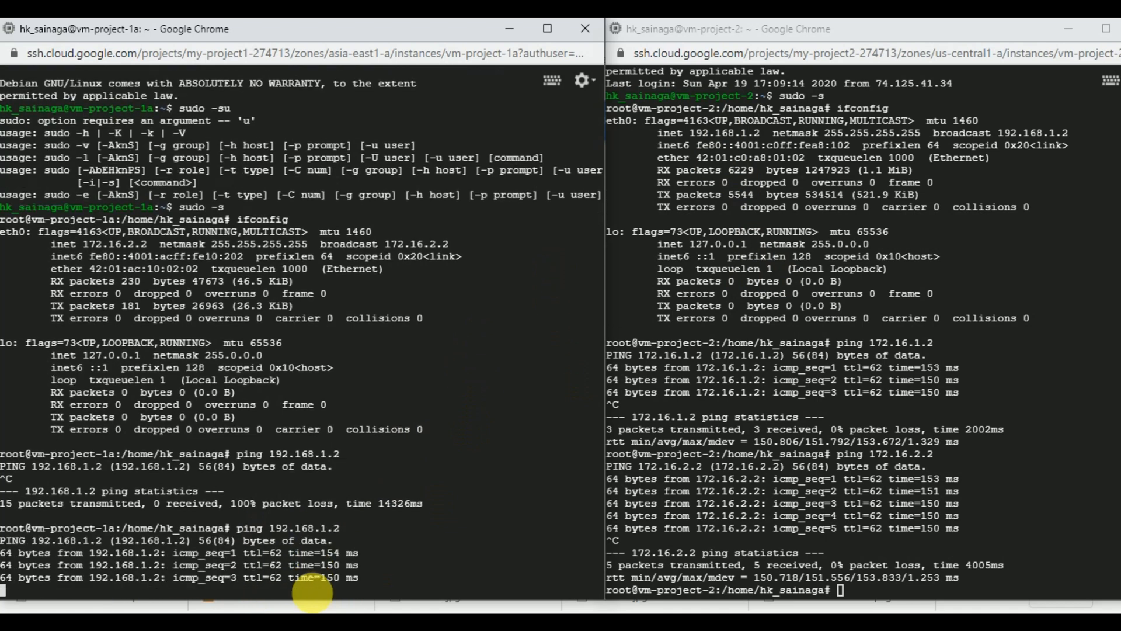
key(ctrl+c)
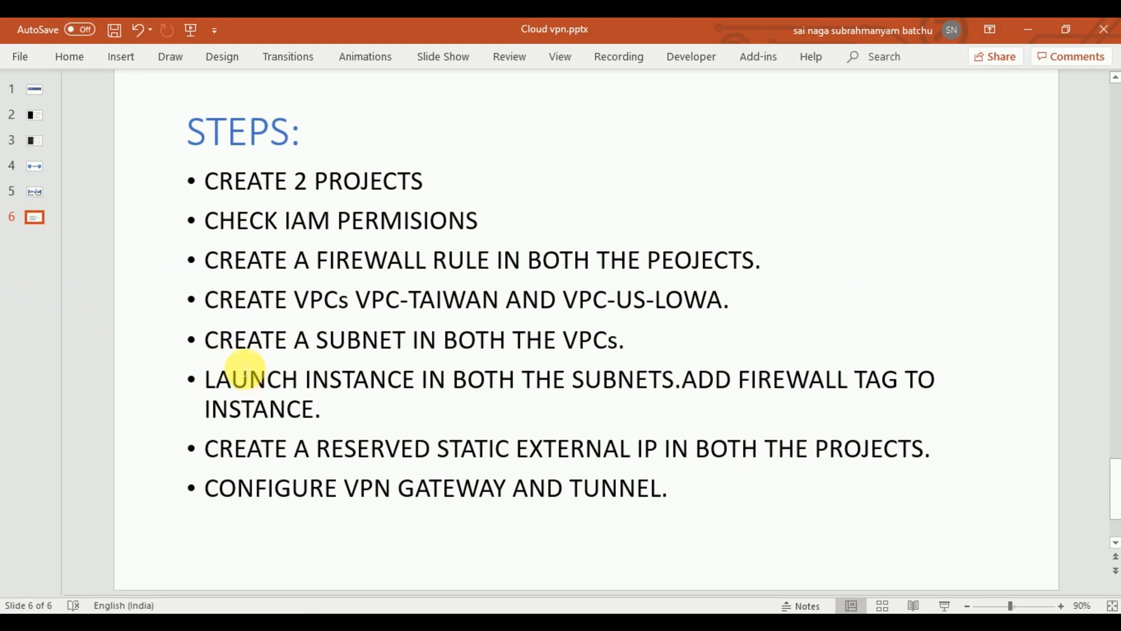
click(35, 190)
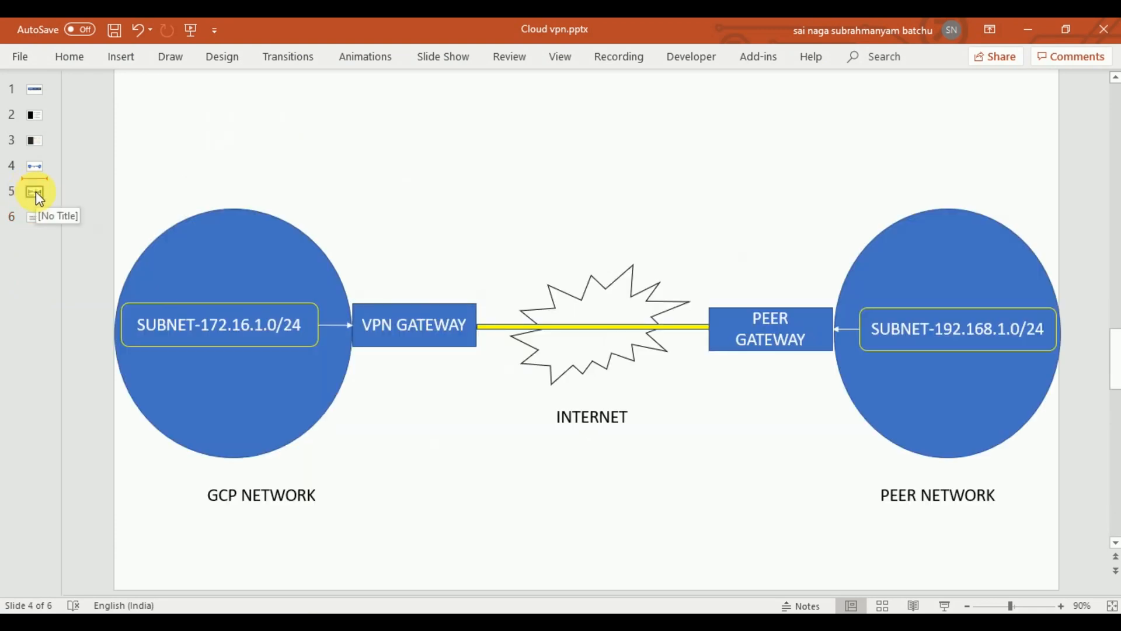
click(37, 191)
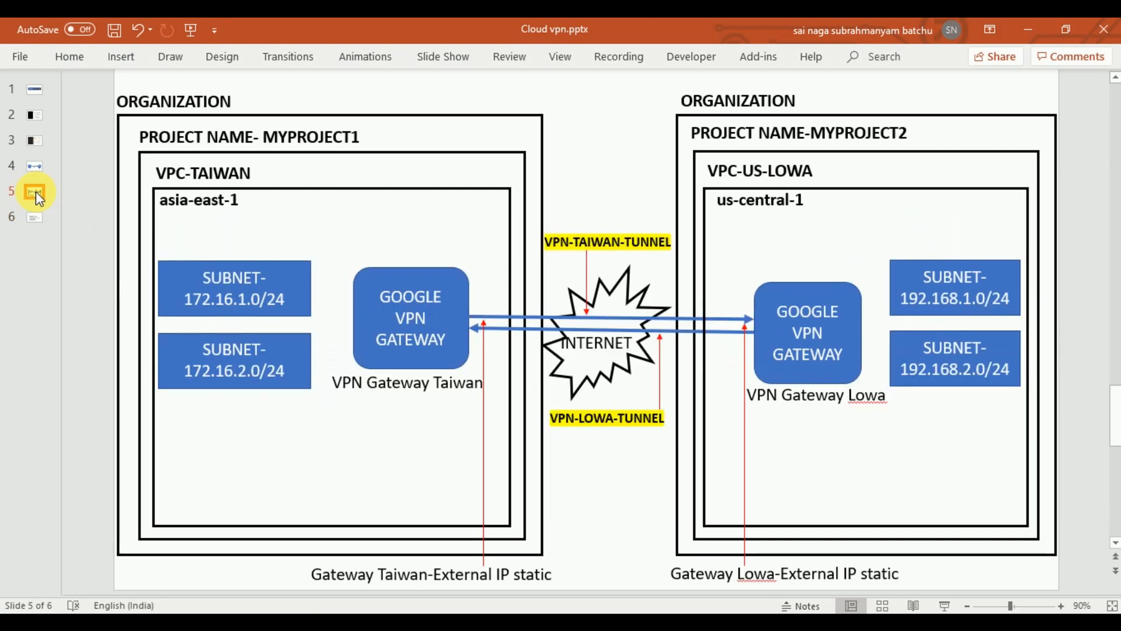